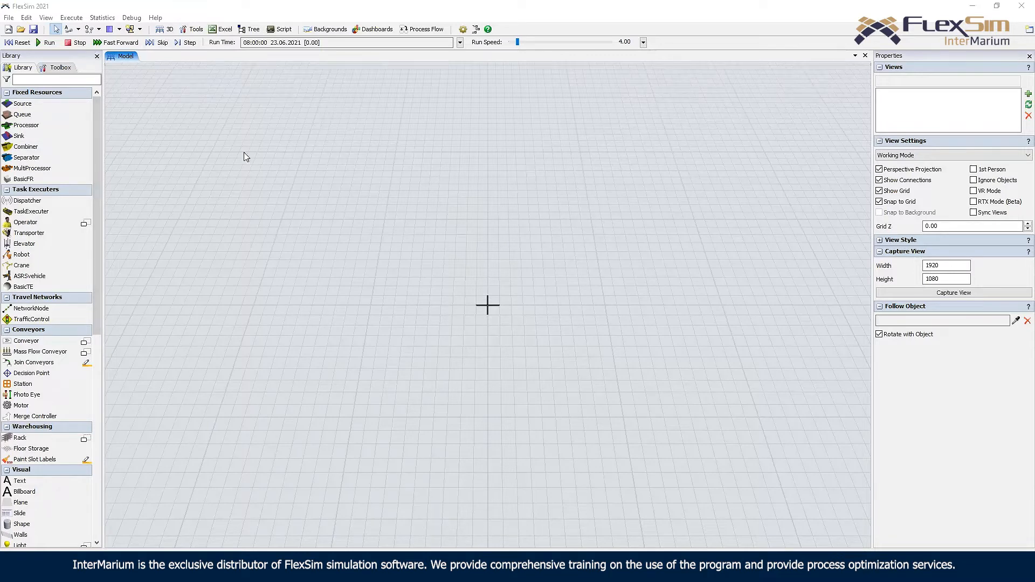
- Place a Queue in the model at about X -11, Y 11.72 and name it B_1
left_click_drag(30, 113, 380, 226)
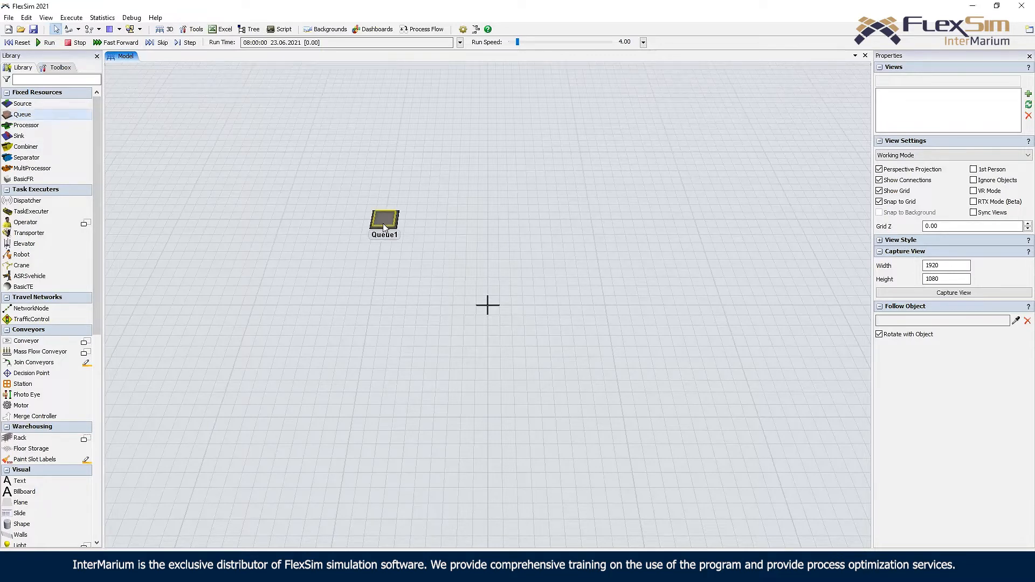
left_click(400, 180)
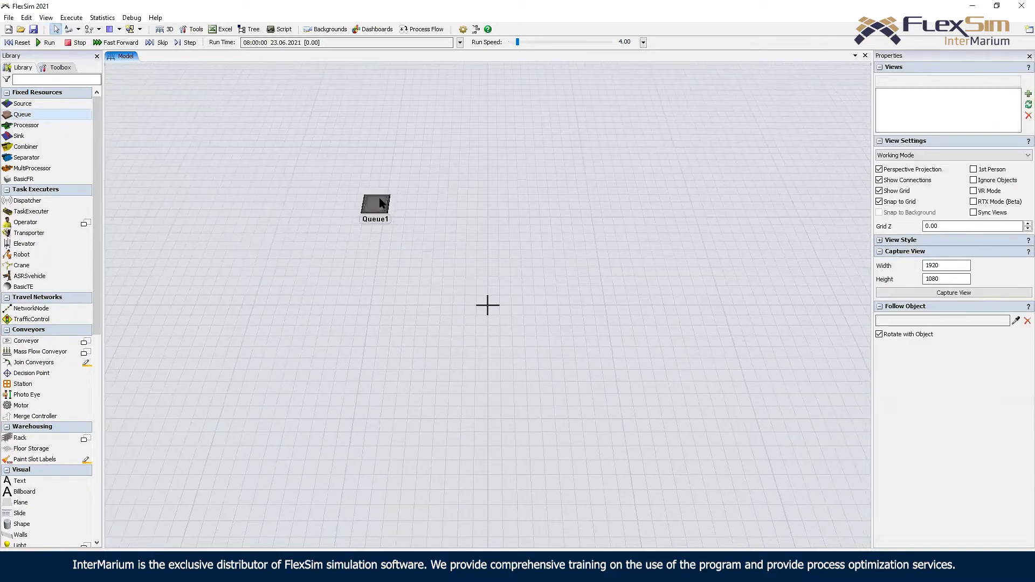
right_click(400, 181)
left_click(399, 163)
scroll(479, 268, "up", 6)
left_click_drag(477, 95, 509, 166)
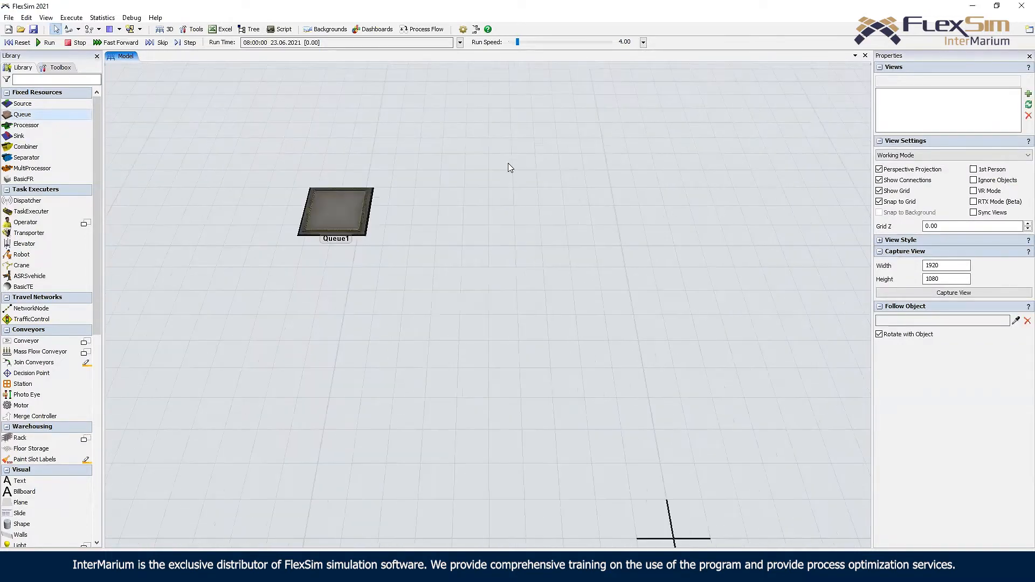
left_click(340, 211)
double_click(947, 68)
type("B_1")
left_click(488, 182)
left_click_drag(355, 207, 351, 219)
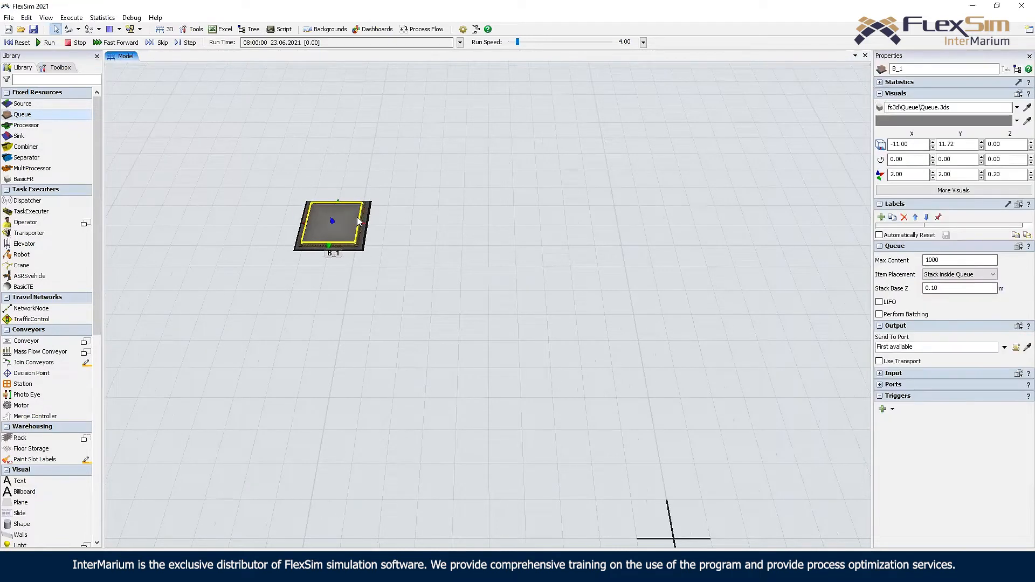
- Add a Processor beside the B_1 queue and a Sink beyond it, all roughly in one row
left_click_drag(26, 126, 466, 218)
left_click_drag(19, 136, 591, 186)
right_click_drag(591, 186, 503, 224)
scroll(537, 227, "down", 6)
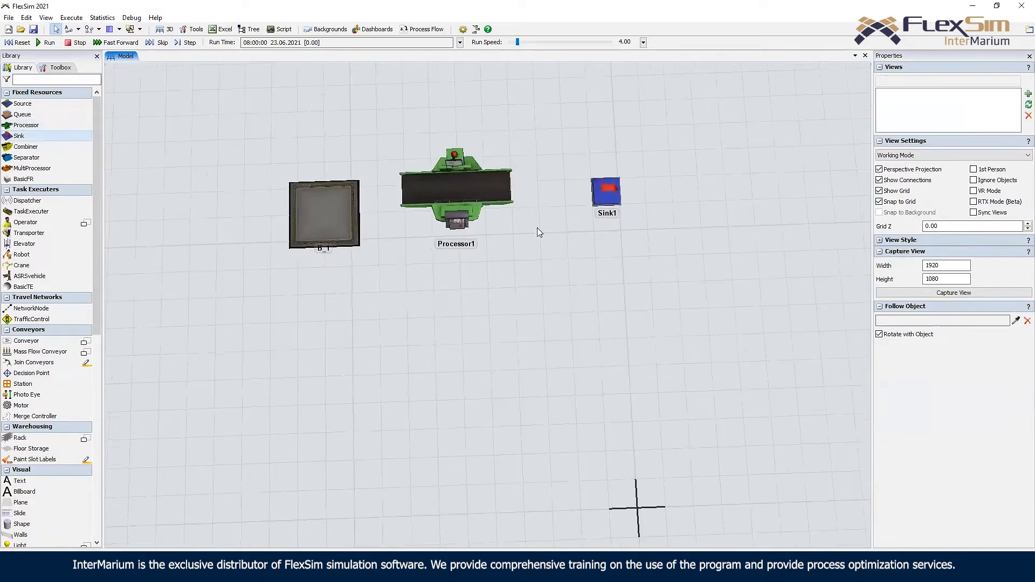
- Connect queue B_1 to the Processor and the Processor to the Sink with port connections
left_click_drag(524, 188, 703, 225)
key("a")
left_click(620, 219)
left_click_drag(584, 221, 701, 220)
key("a")
right_click_drag(719, 252, 667, 302)
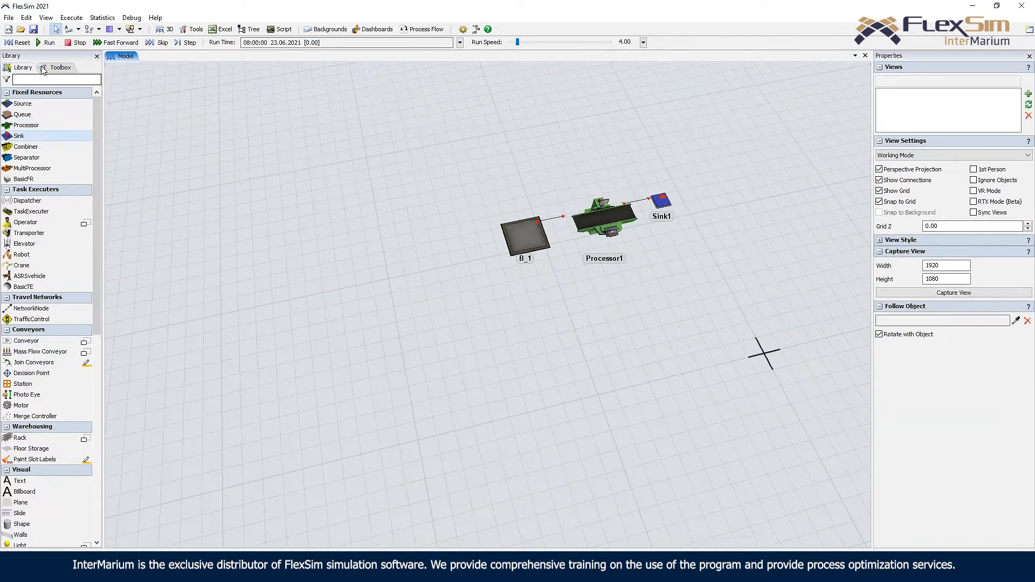
- Create a new Global Table and name it InitialStock
left_click(57, 67)
left_click(19, 80)
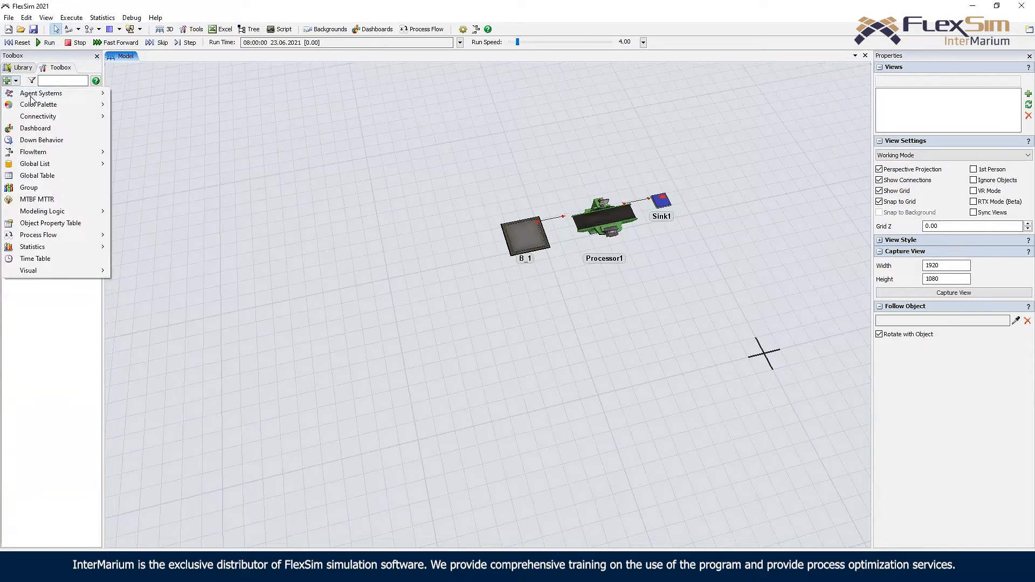
left_click(32, 173)
double_click(917, 81)
type("InirialStock")
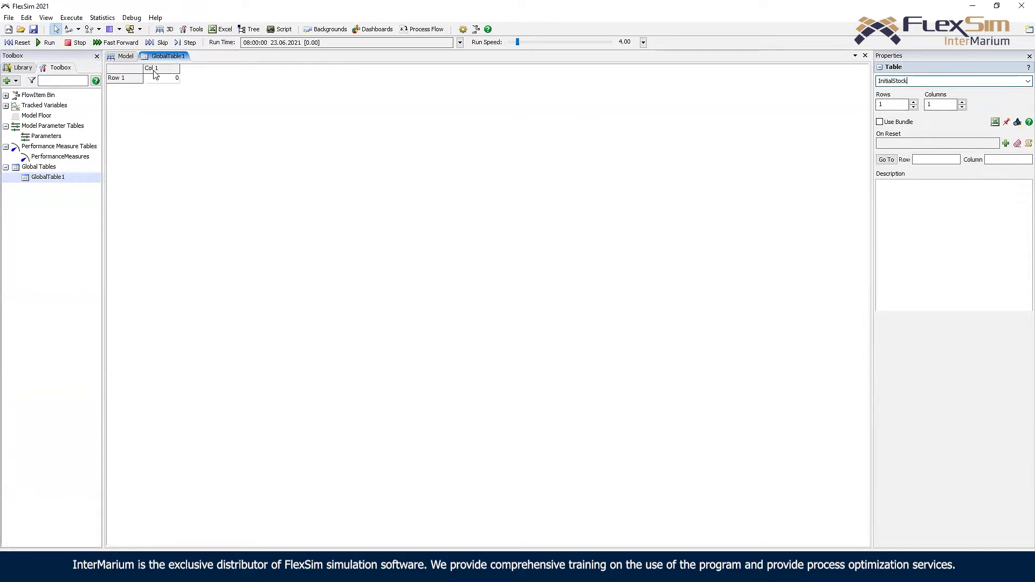
- Dock the InitialStock table below the 3D model view and enlarge the model view's area
left_click_drag(167, 57, 535, 287)
left_click_drag(521, 251, 521, 339)
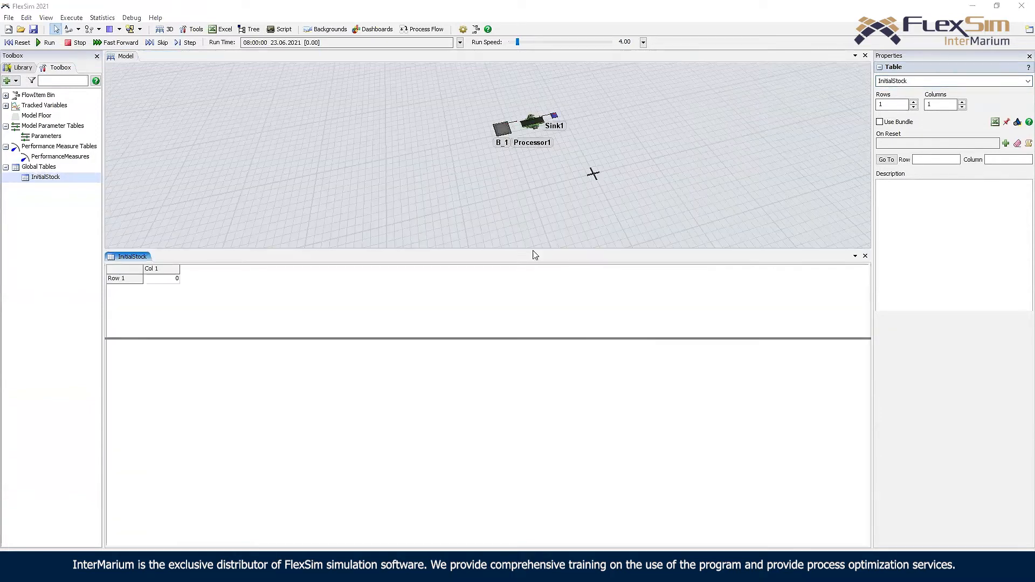
left_click(533, 226)
scroll(557, 205, "up", 5)
right_click_drag(556, 201, 569, 257)
left_click_drag(569, 256, 546, 283)
scroll(537, 289, "down", 4)
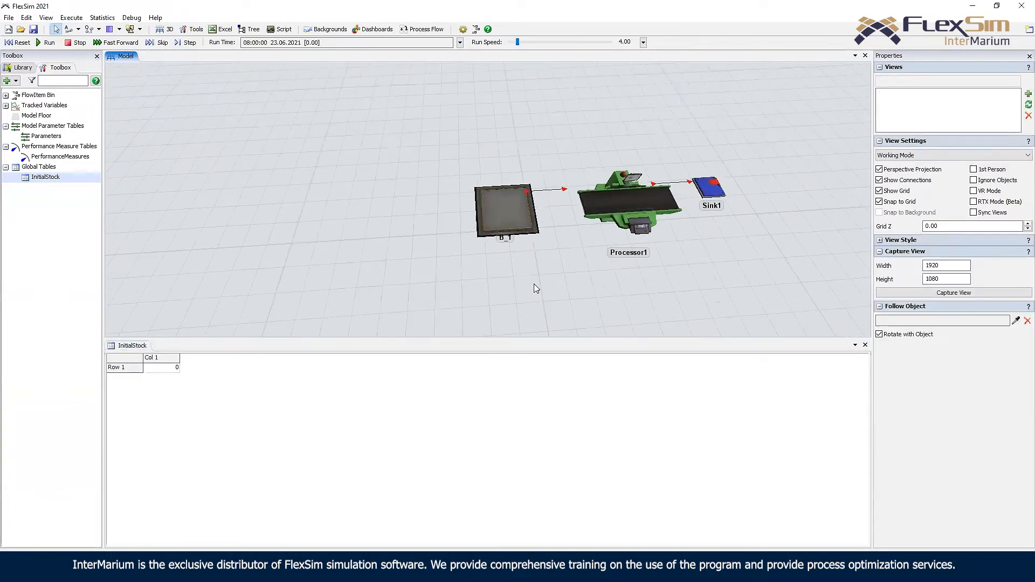
right_click_drag(549, 268, 531, 310)
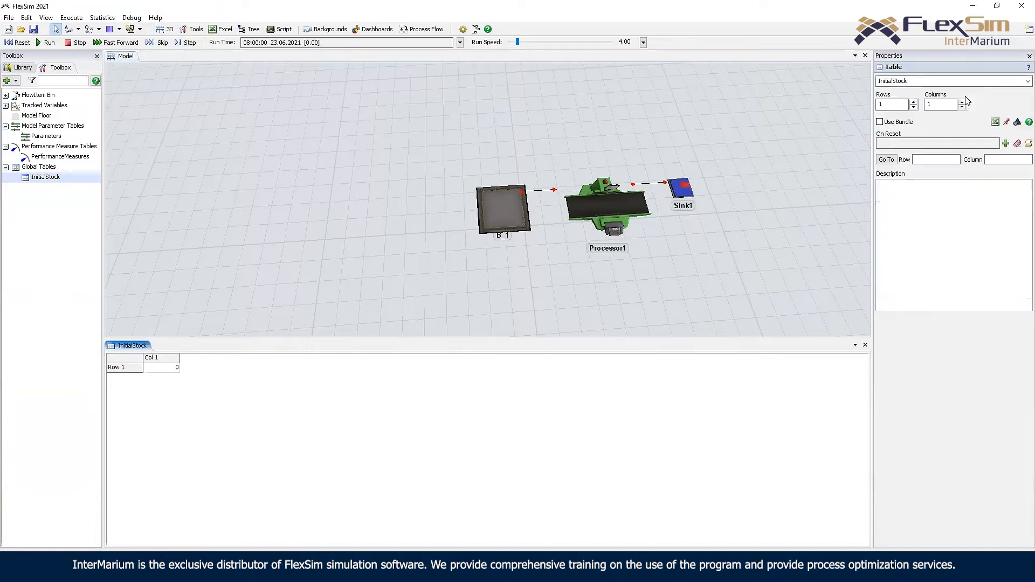
- Add a second column to the InitialStock table and name the columns Buffer and Quantity
left_click(963, 101)
double_click(162, 358)
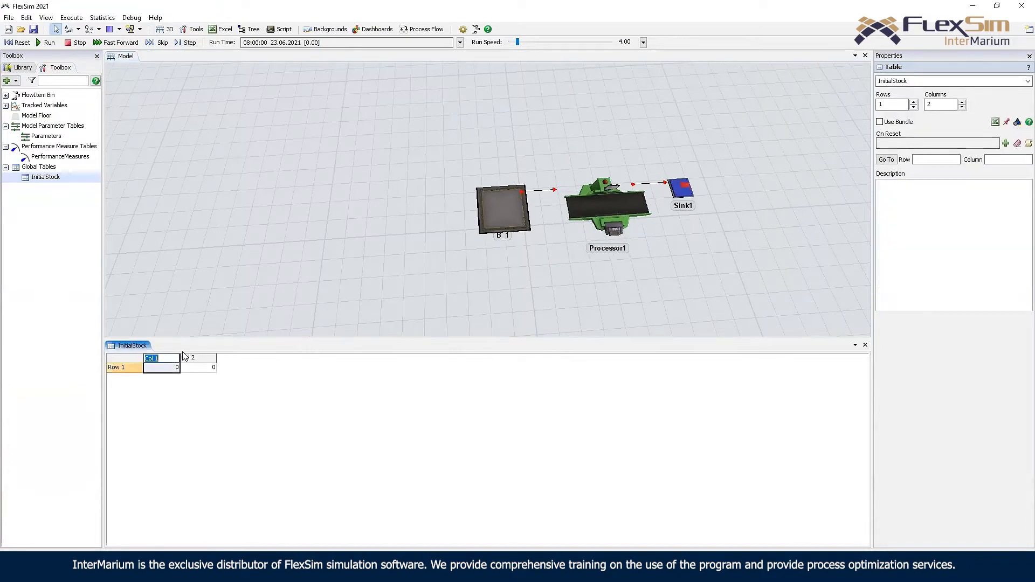
type("Buffer")
double_click(209, 358)
type("Quantity")
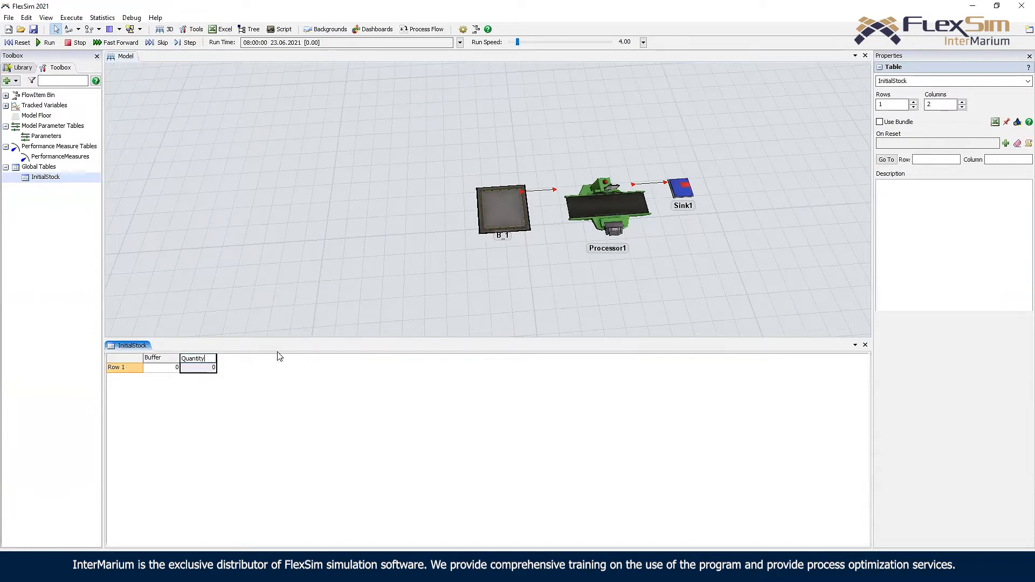
- Assign string data to the Buffer column and enter B_1 in its first row
left_click(169, 369)
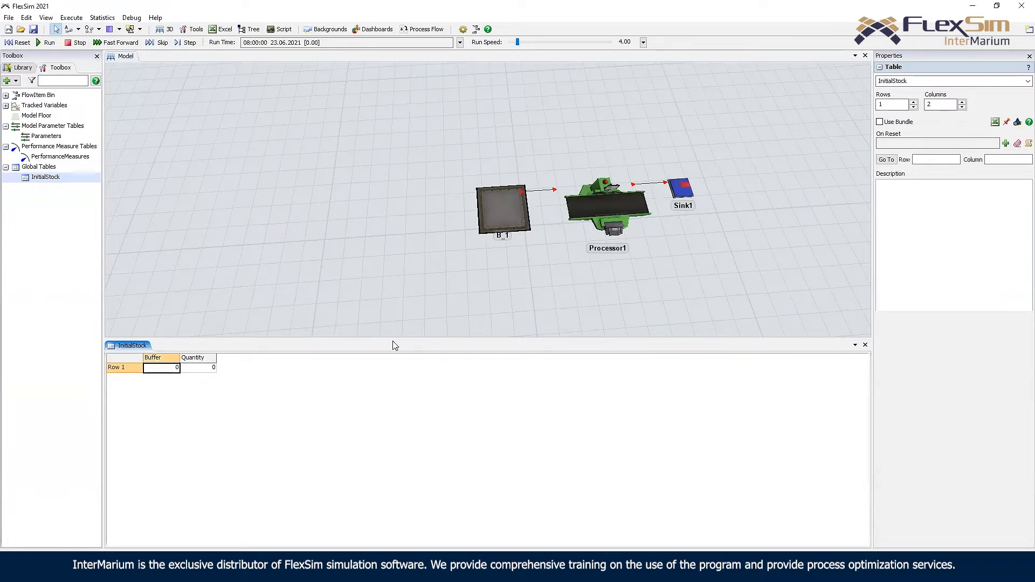
right_click(176, 359)
mouse_move(222, 457)
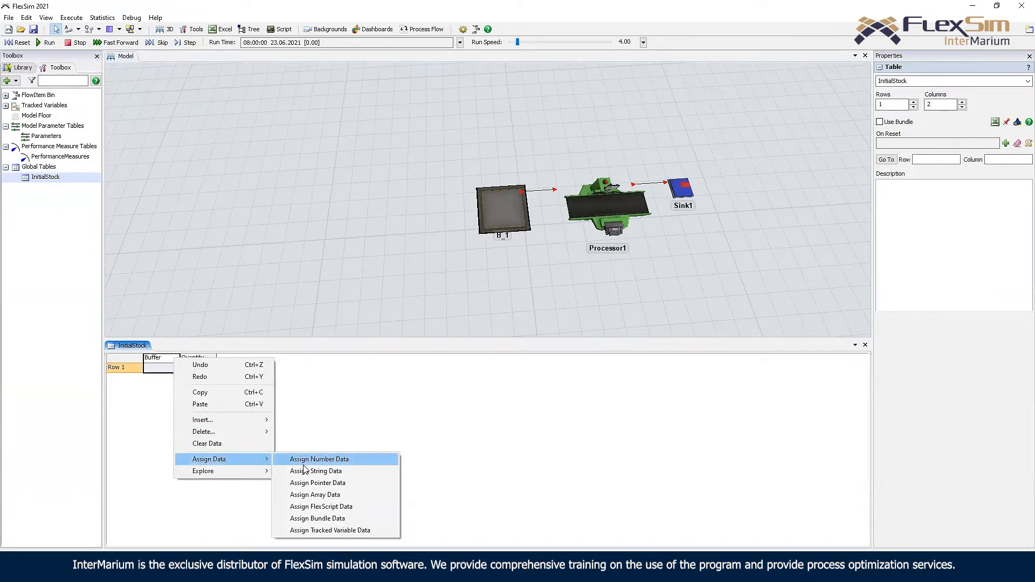
left_click(313, 470)
double_click(156, 369)
type("B-1")
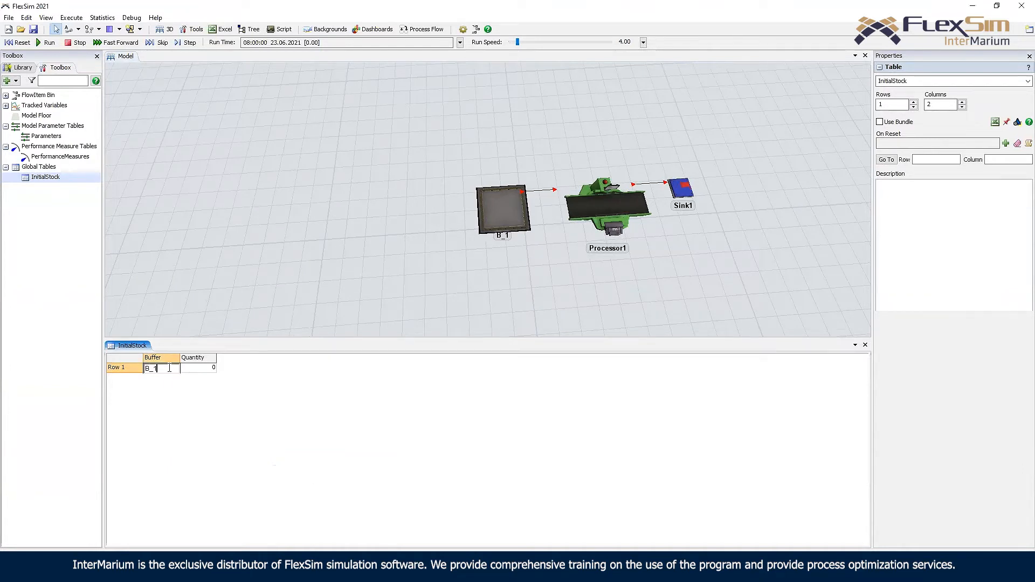
left_click(239, 456)
- Enter 5 as the Quantity in the first row of the InitialStock table
left_click(187, 359)
left_click(310, 413)
double_click(204, 370)
type("5")
left_click(308, 296)
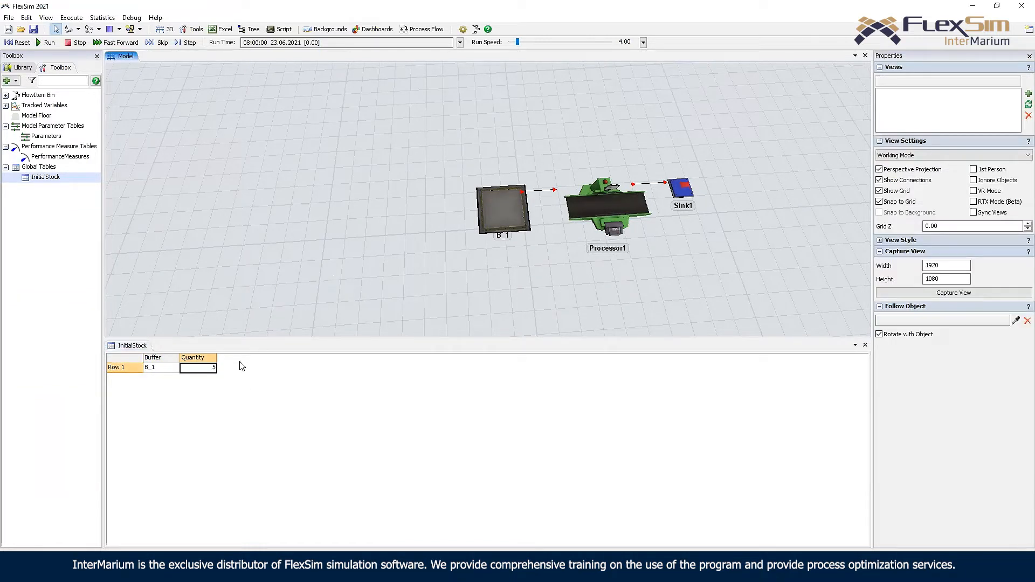
left_click_drag(167, 368, 197, 370)
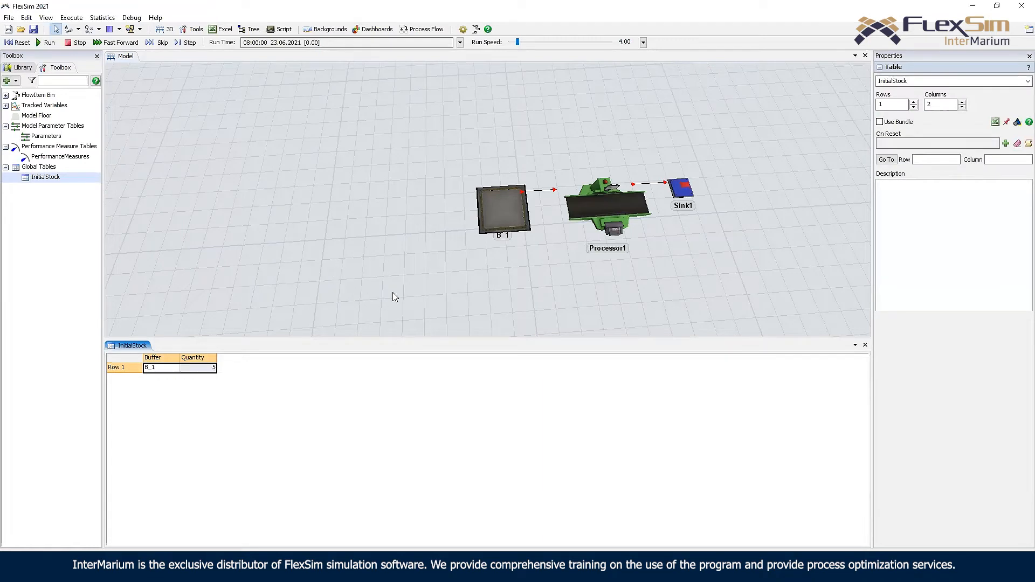
left_click_drag(462, 278, 453, 245)
right_click_drag(453, 246, 430, 259)
scroll(485, 264, "up", 2)
left_click(500, 184)
left_click(453, 233)
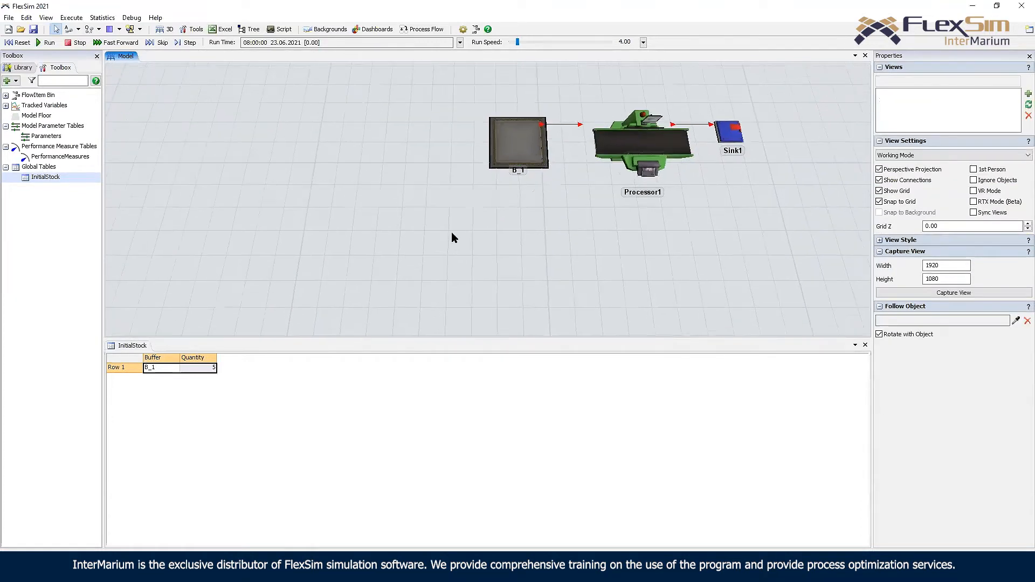
scroll(451, 237, "down", 2)
- Create a new process flow beside the model view and enlarge the process flow's pane
left_click(415, 30)
left_click(437, 42)
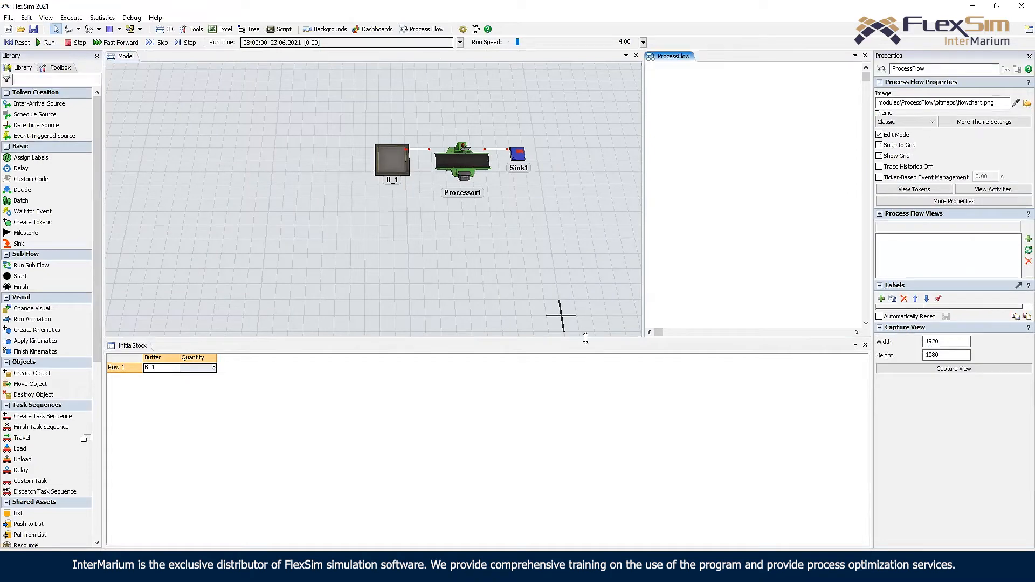
left_click(603, 322)
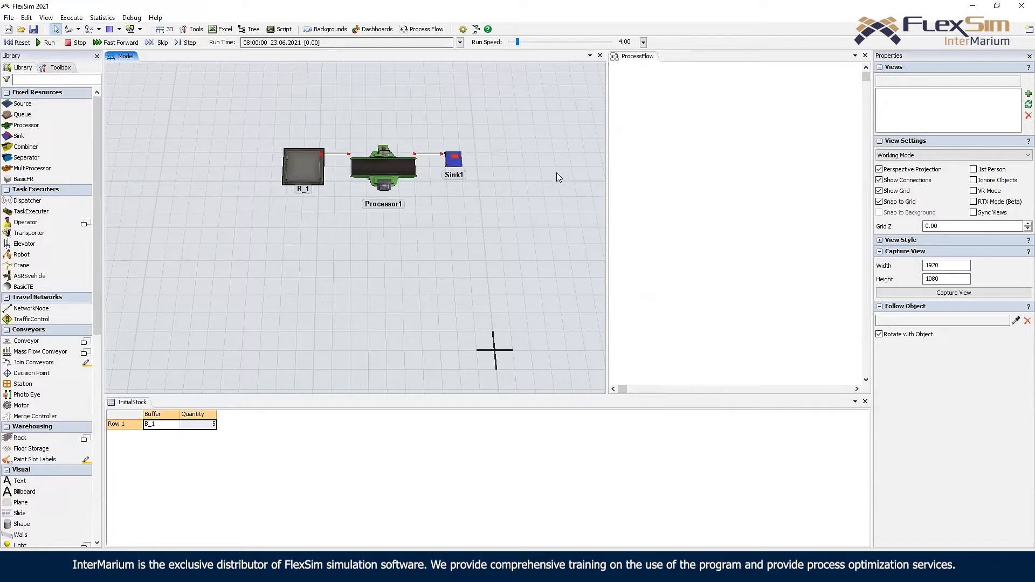
left_click(633, 81)
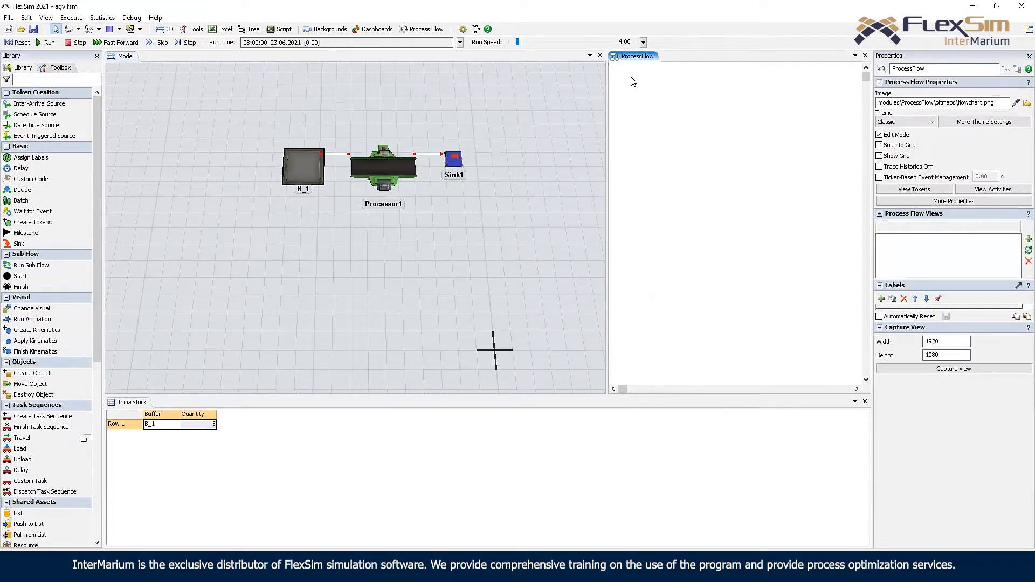
left_click(155, 426)
left_click(192, 426)
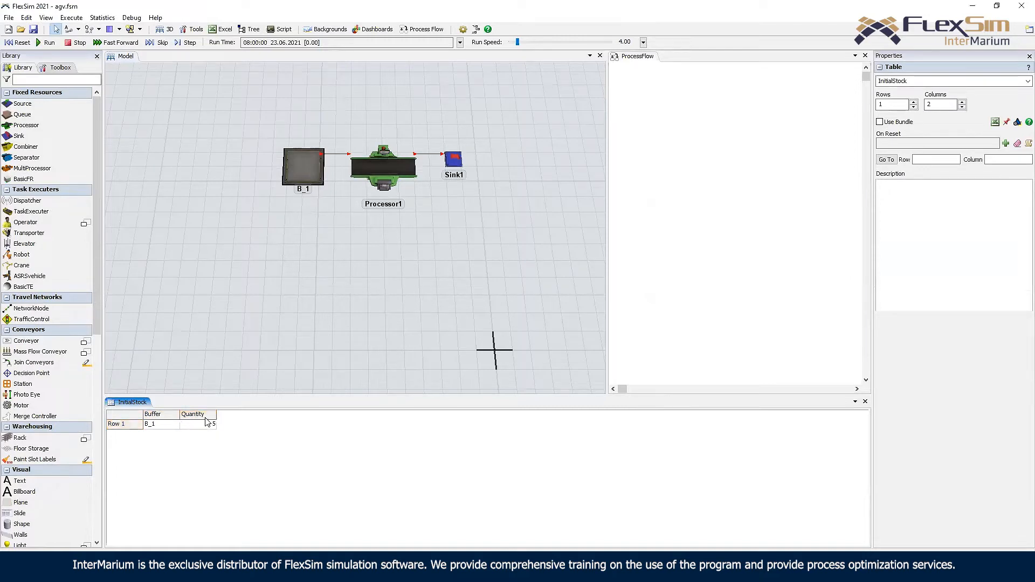
left_click(682, 131)
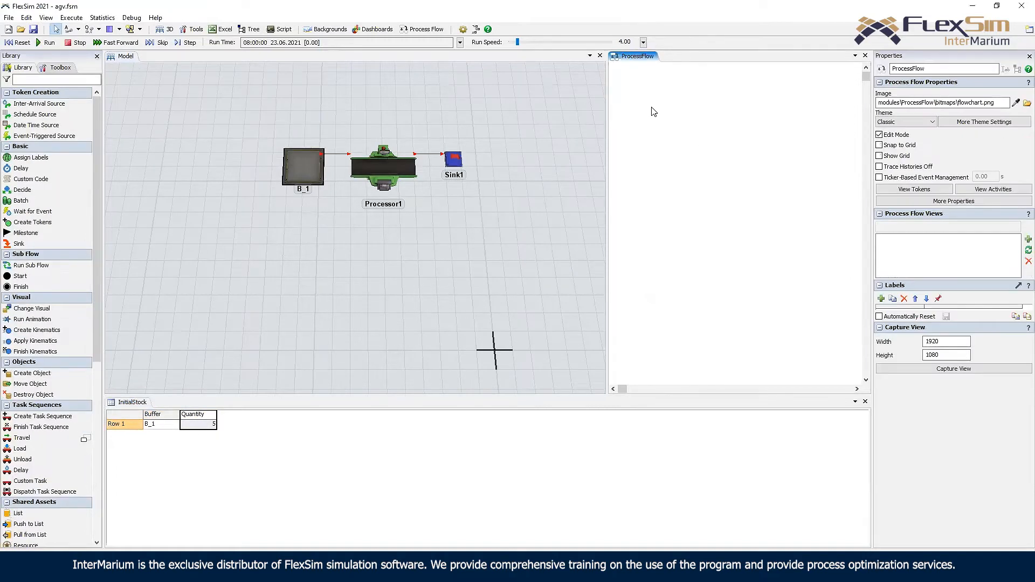
- Add a Schedule Source to the process flow and sample its arrival quantity as Table("InitialStock").numRows
double_click(698, 89)
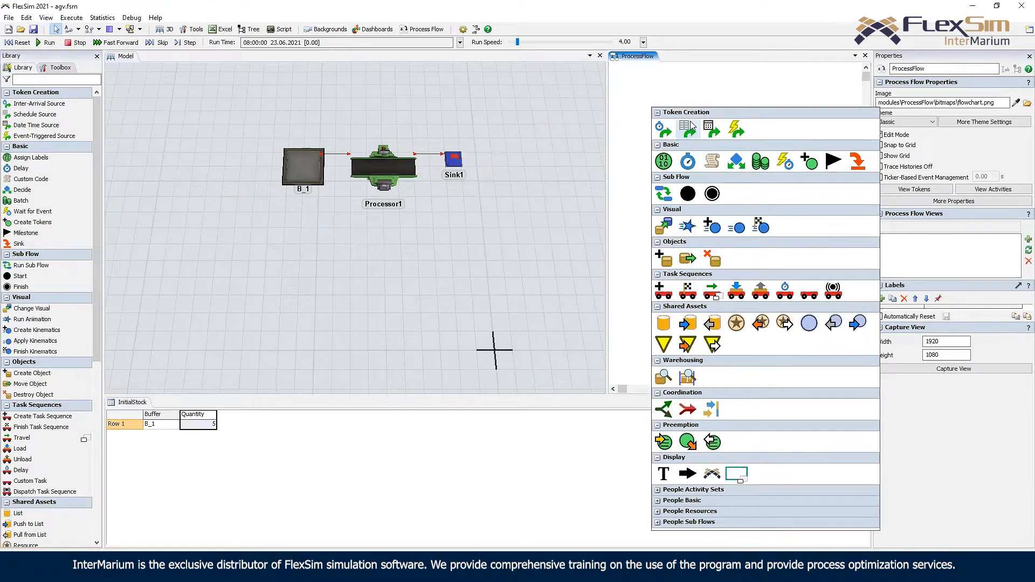
left_click(687, 130)
double_click(650, 106)
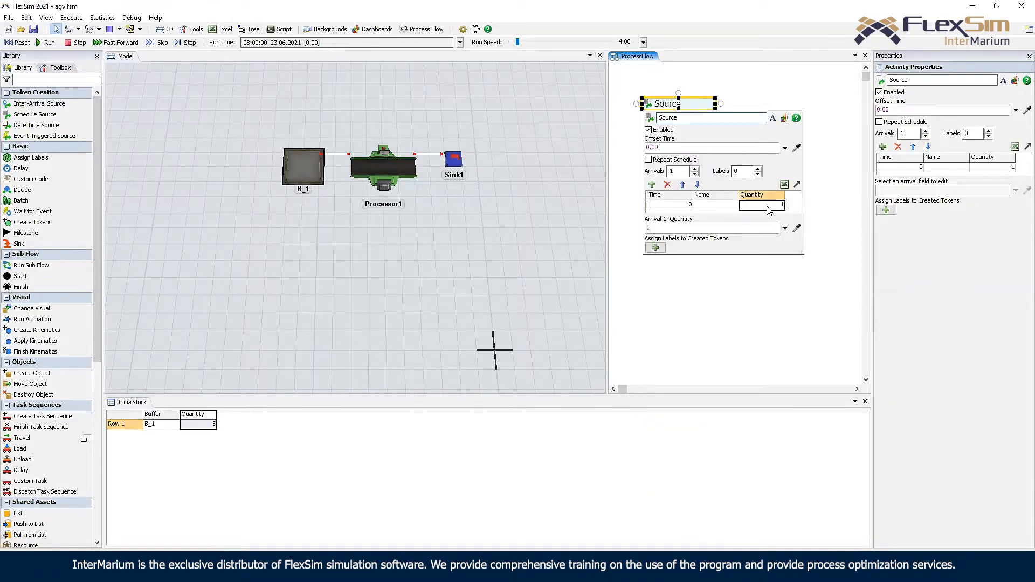
left_click(138, 418)
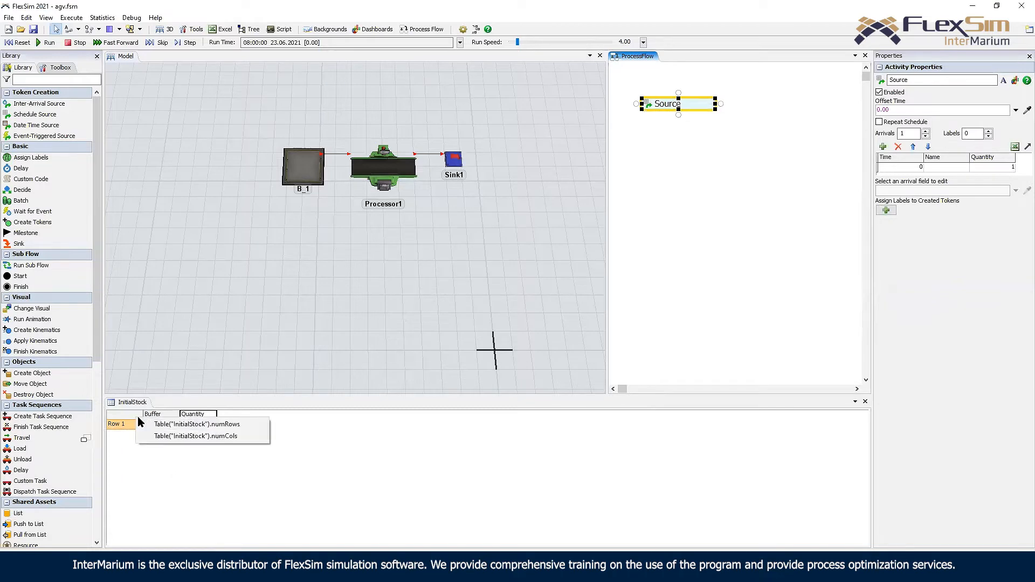
left_click(149, 425)
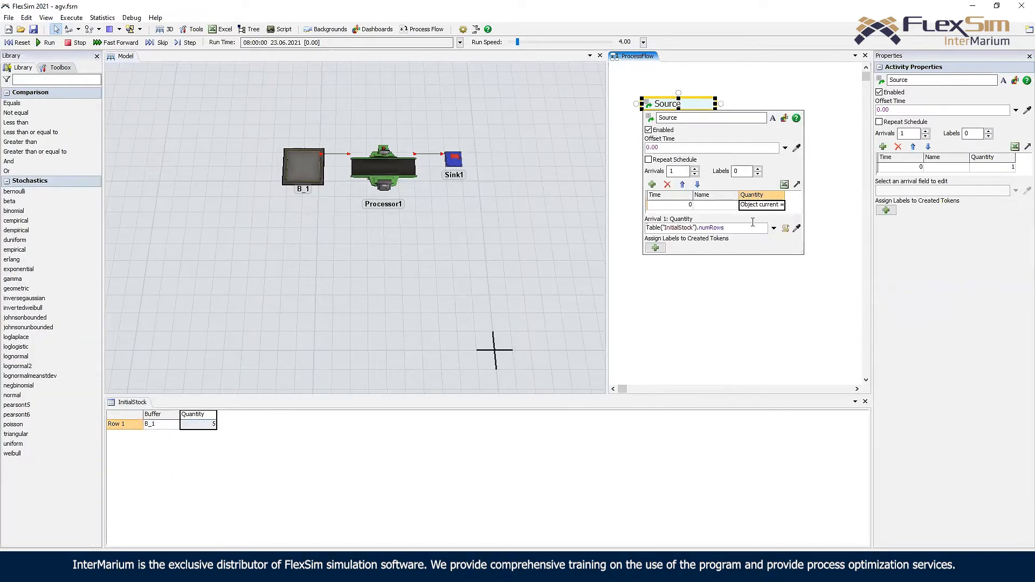
- Assign the created tokens a label named stock_row with the Token Index as its value
left_click(655, 248)
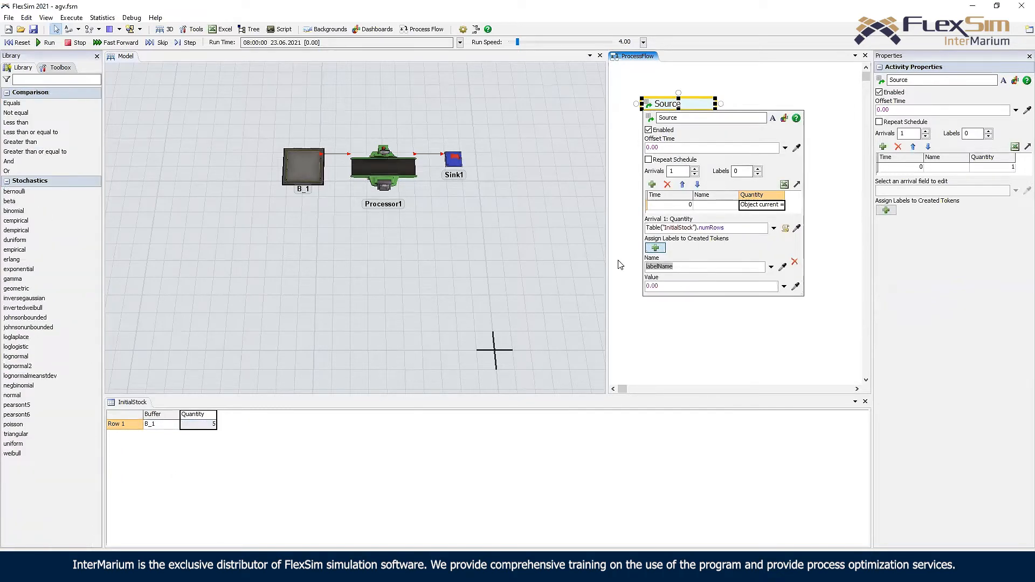
type("stock_row")
left_click(784, 286)
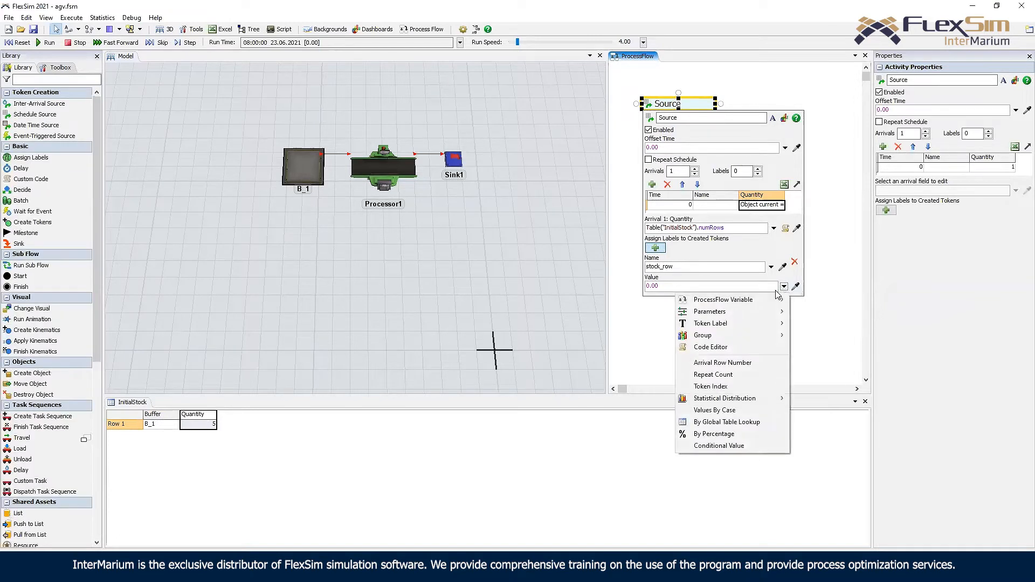
left_click(729, 388)
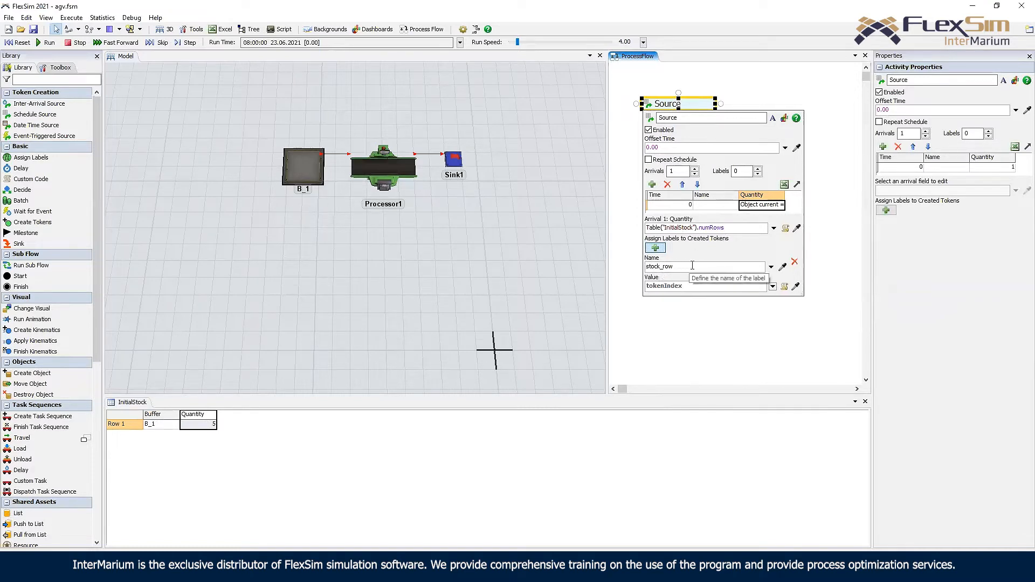
left_click(687, 320)
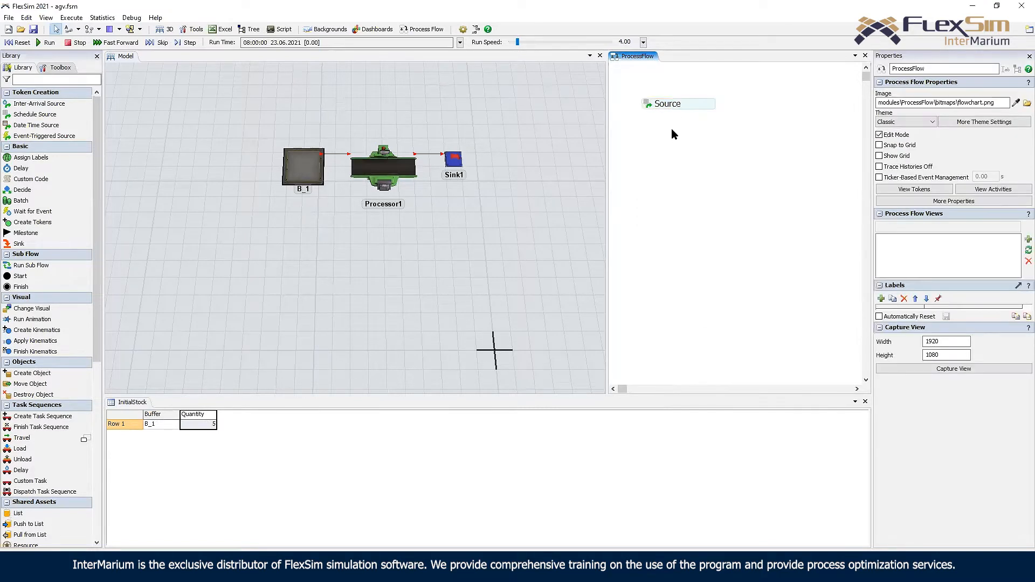
- Add a Create Object activity to the process flow and attach it directly beneath the Source
double_click(655, 130)
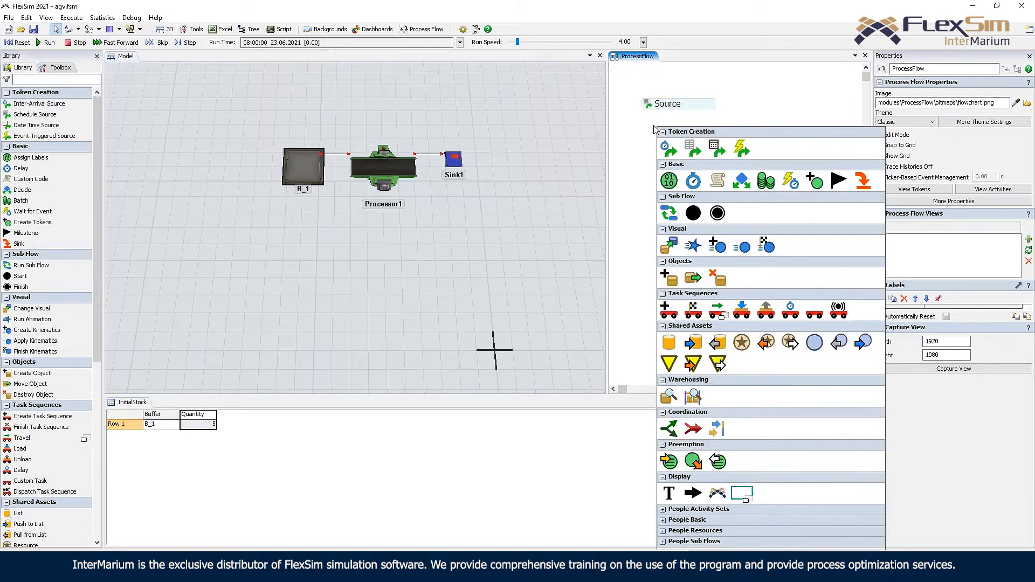
left_click(669, 279)
left_click_drag(694, 135, 678, 117)
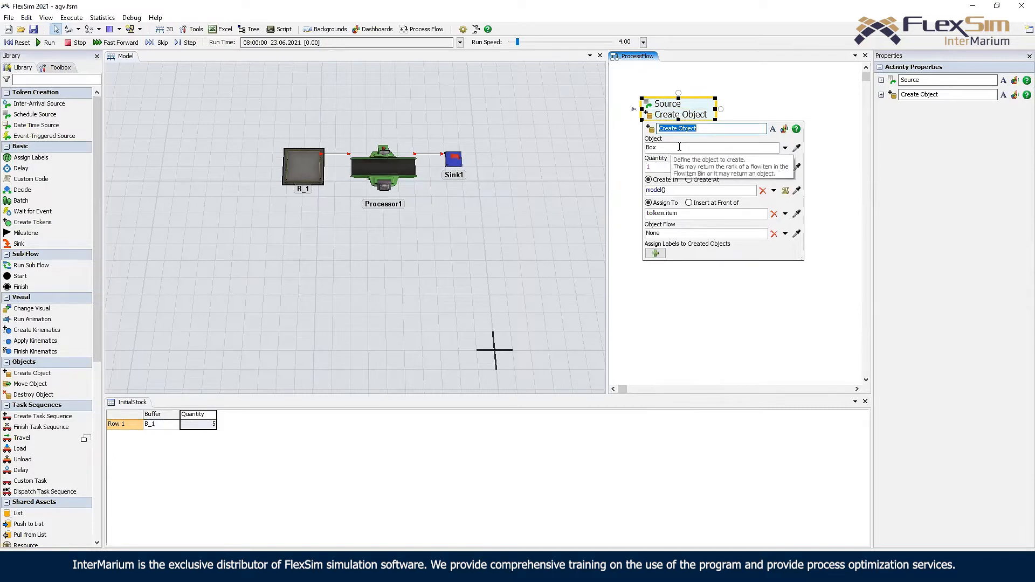
- Set the Create Object quantity to a global table lookup in InitialStock, using row token.stock_row and column 2
left_click(786, 167)
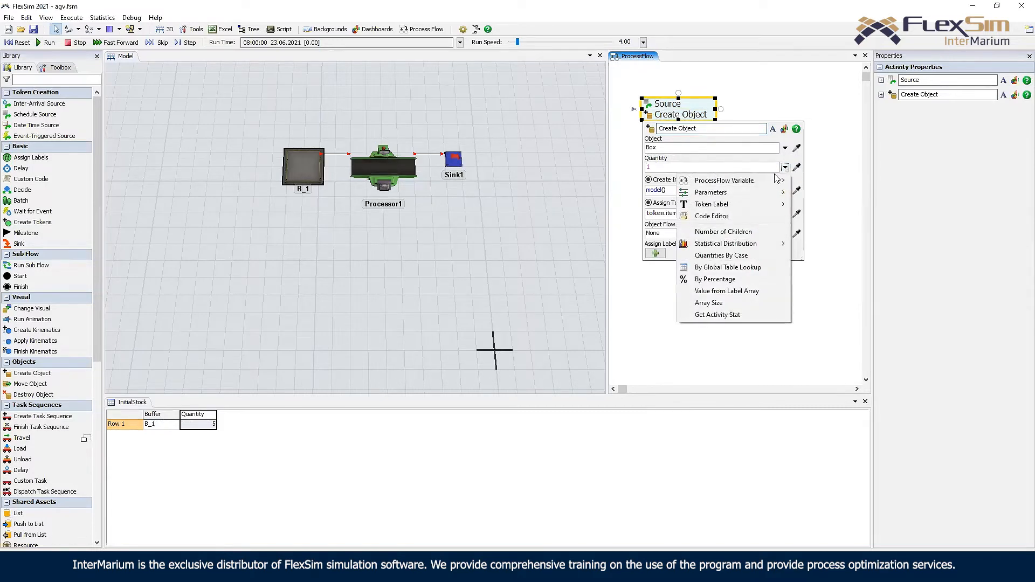
left_click(695, 267)
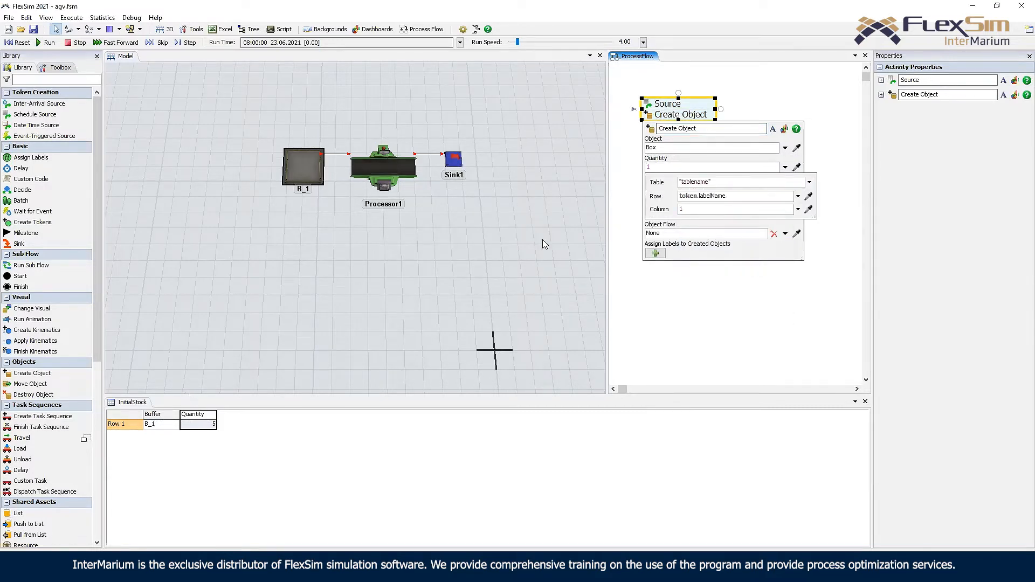
left_click(809, 182)
left_click(788, 195)
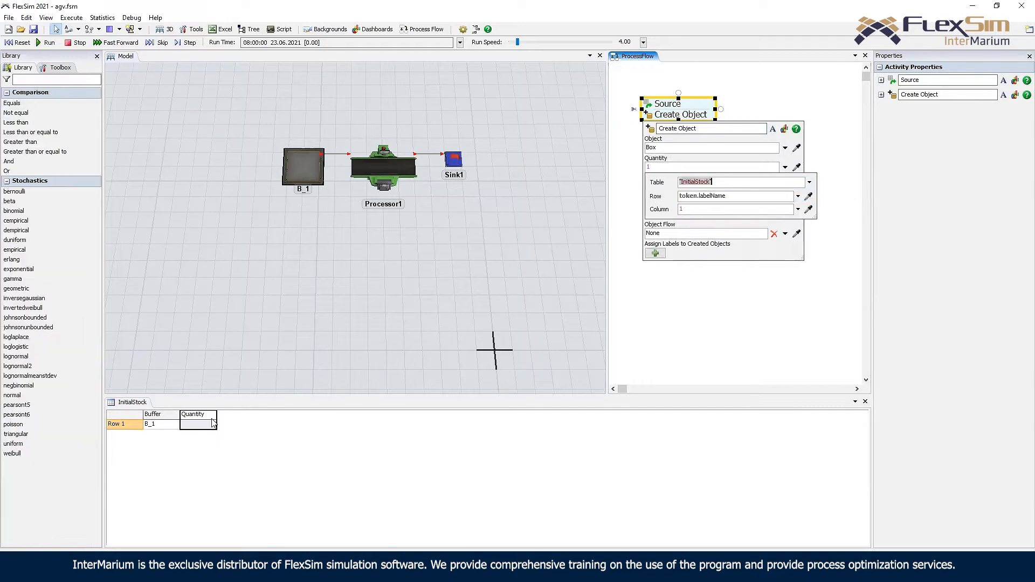
double_click(723, 196)
type("stock_row")
left_click(704, 166)
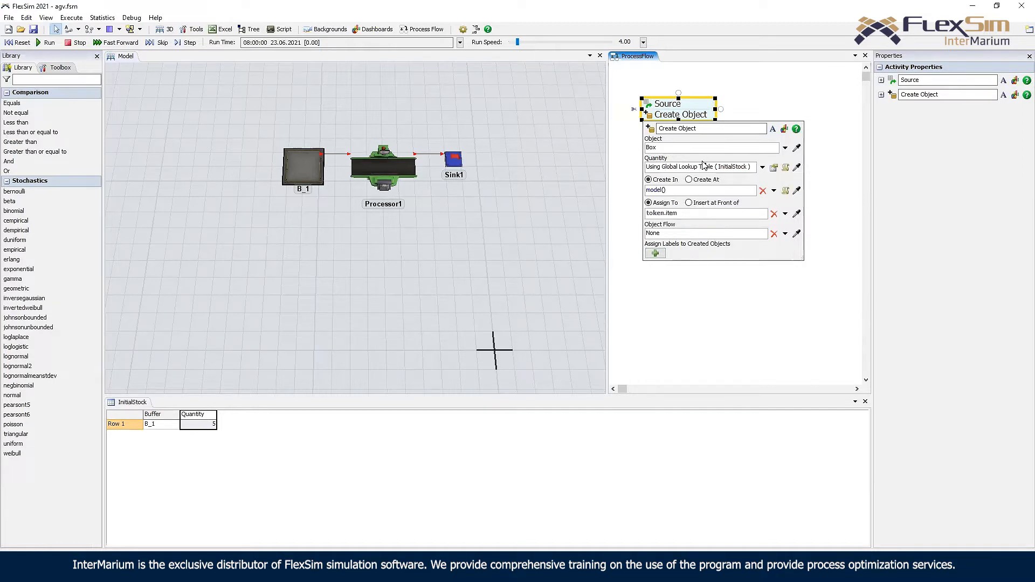
- Make Create Object place its boxes in the object found by global table lookup in InitialStock, row token.stock_row, column 1
left_click(774, 191)
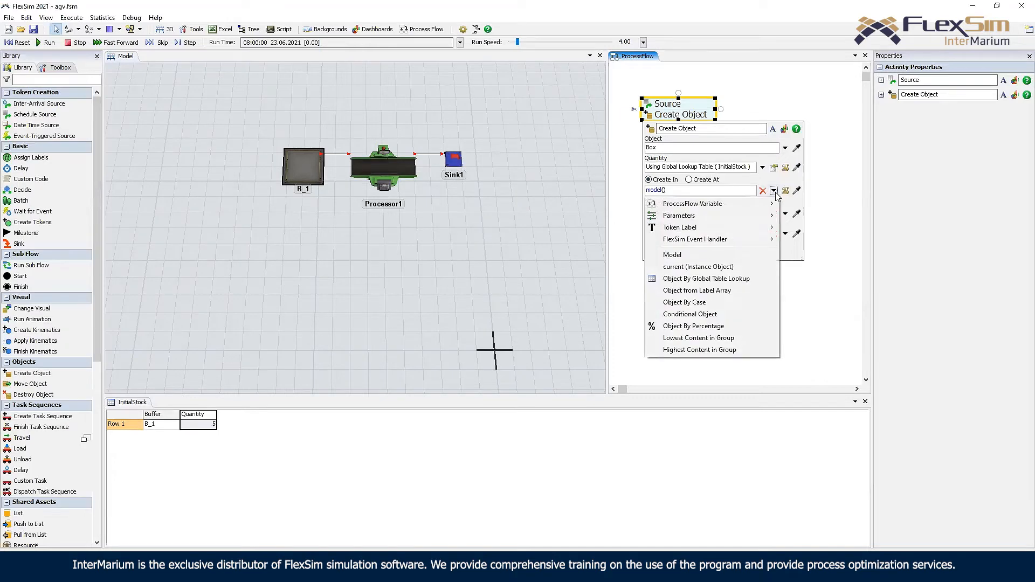
left_click(687, 279)
left_click(809, 222)
left_click(772, 233)
double_click(772, 235)
type("stock_row")
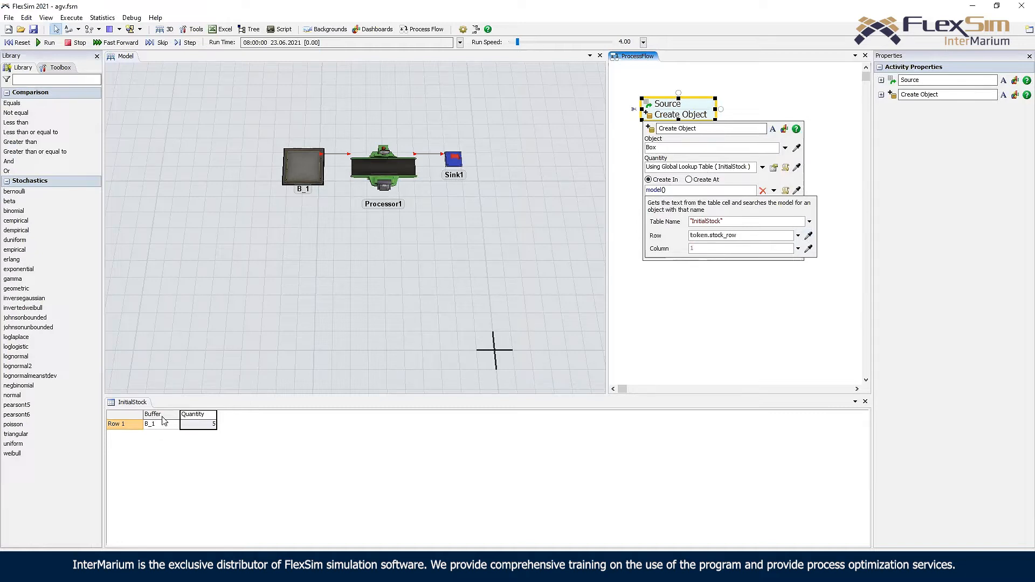
left_click(774, 168)
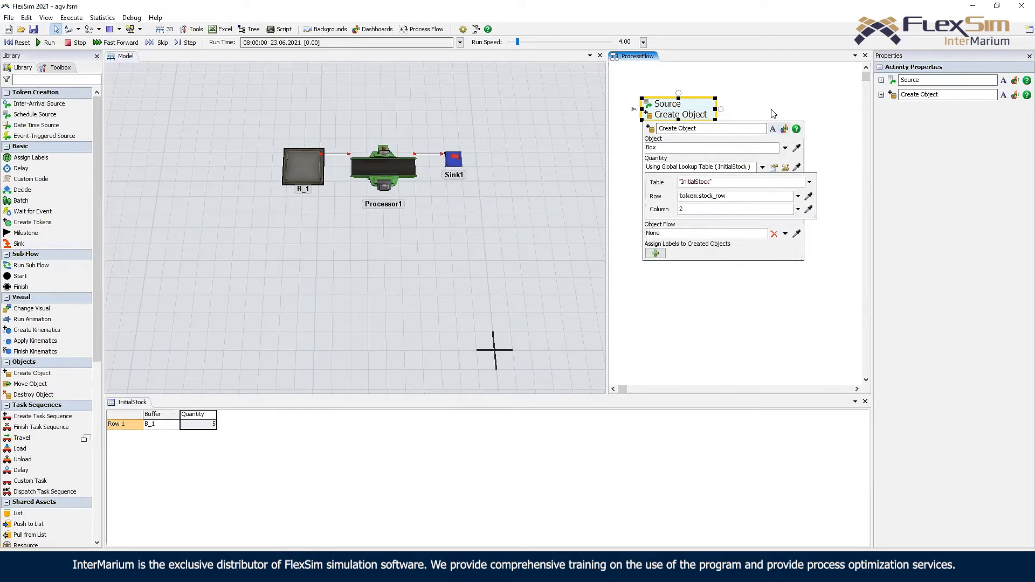
left_click(756, 103)
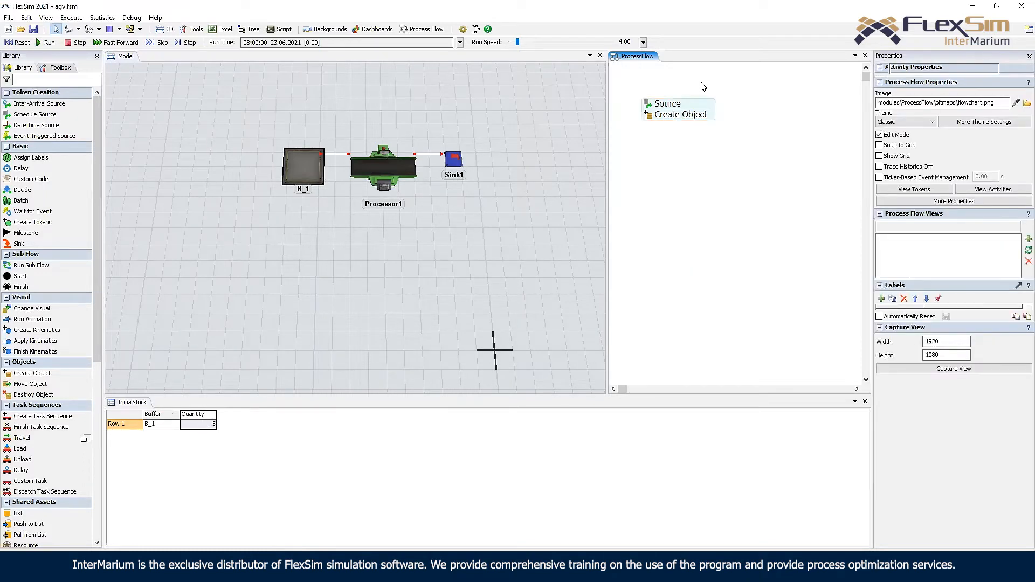
- Reset and run the simulation, and examine the boxes created in queue B_1 and moving into Processor1
left_click(21, 43)
left_click(47, 43)
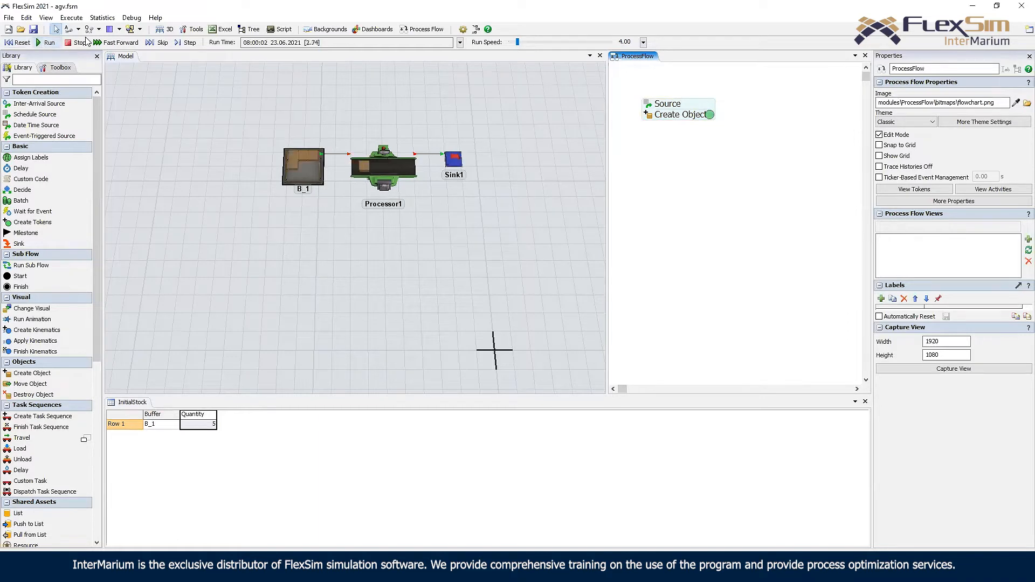
left_click(387, 211)
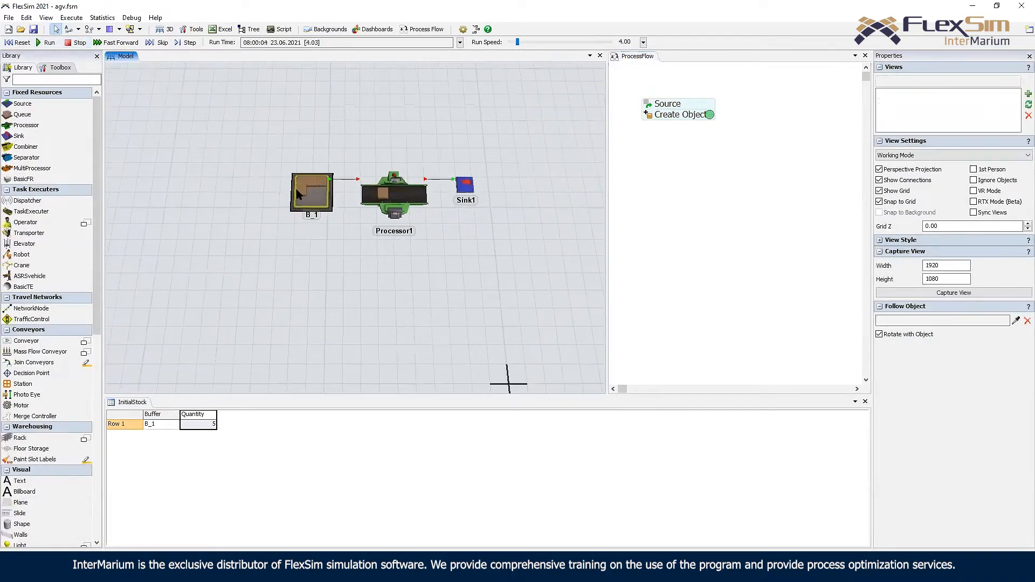
scroll(294, 198, "up", 3)
left_click(334, 166)
left_click(500, 195)
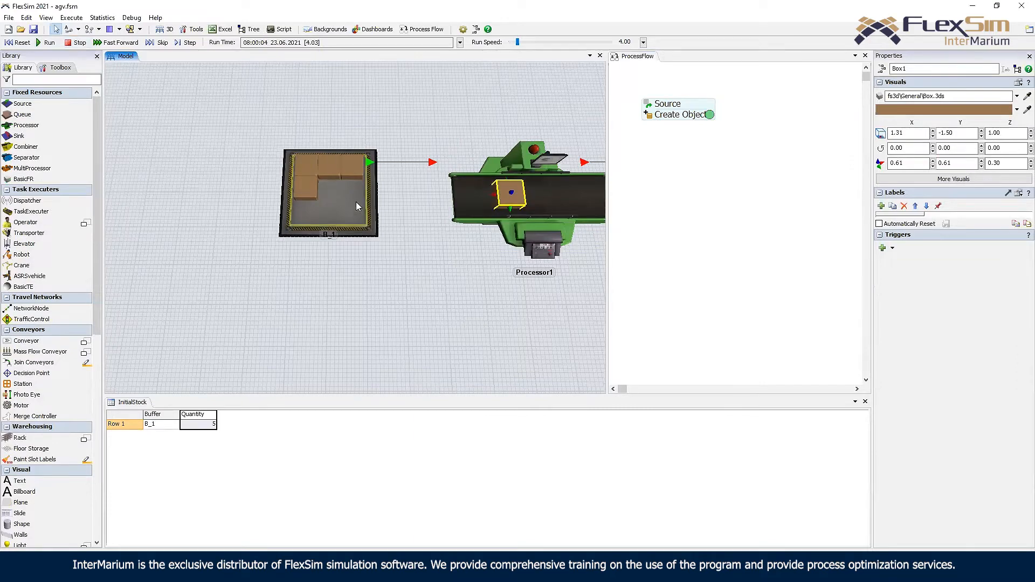
left_click(431, 288)
right_click_drag(430, 284, 539, 160)
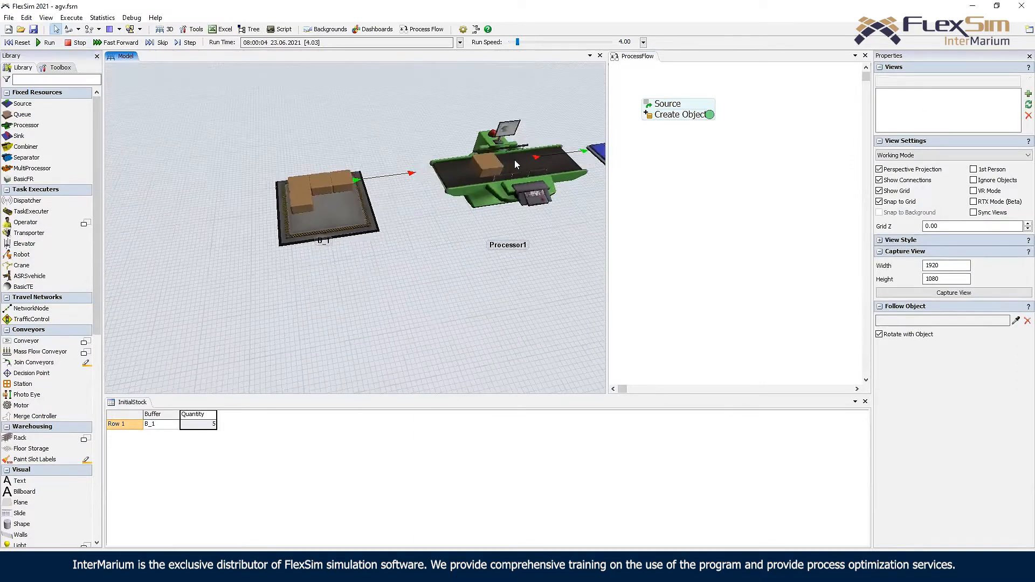
left_click_drag(583, 153, 517, 156)
right_click_drag(489, 222, 453, 286)
scroll(453, 286, "down", 3)
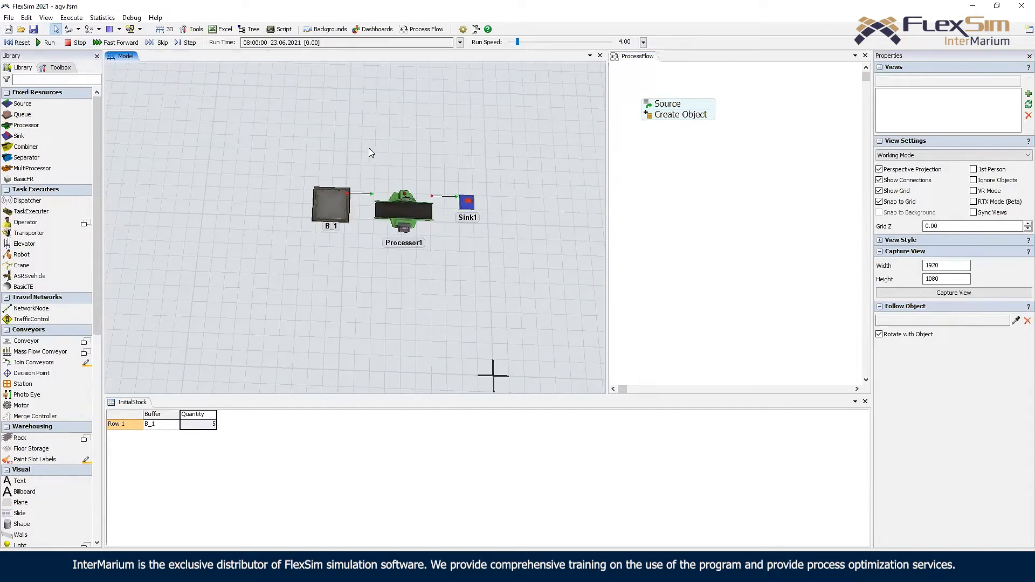
- Duplicate the B_1, Processor1 and Sink1 line and place the copy directly beneath the original, clearing the selection
left_click_drag(310, 178, 482, 237, "shift")
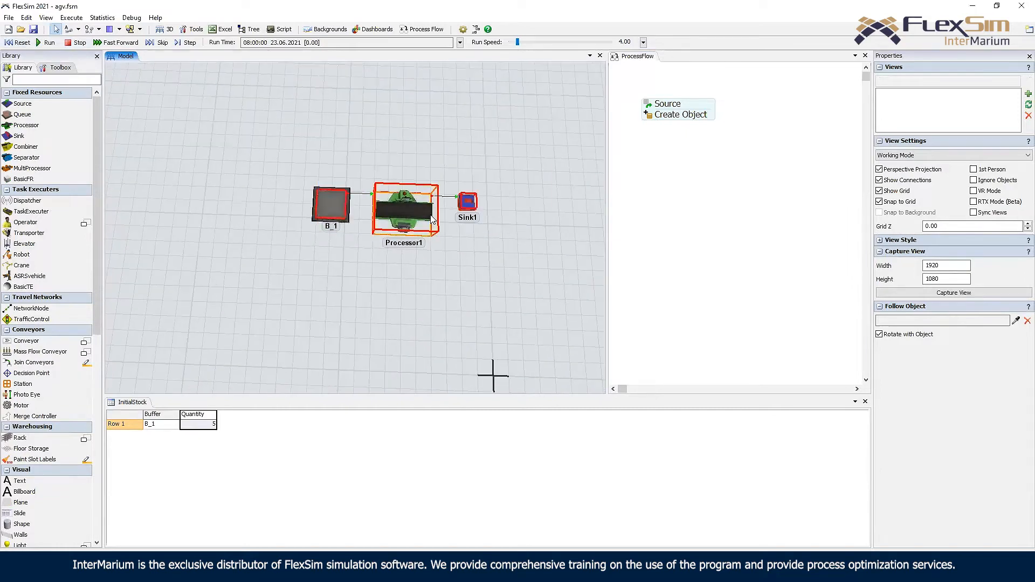
left_click(396, 212)
key("ctrl+c")
key("ctrl+v")
left_click_drag(477, 304, 401, 258)
left_click(362, 302, "shift")
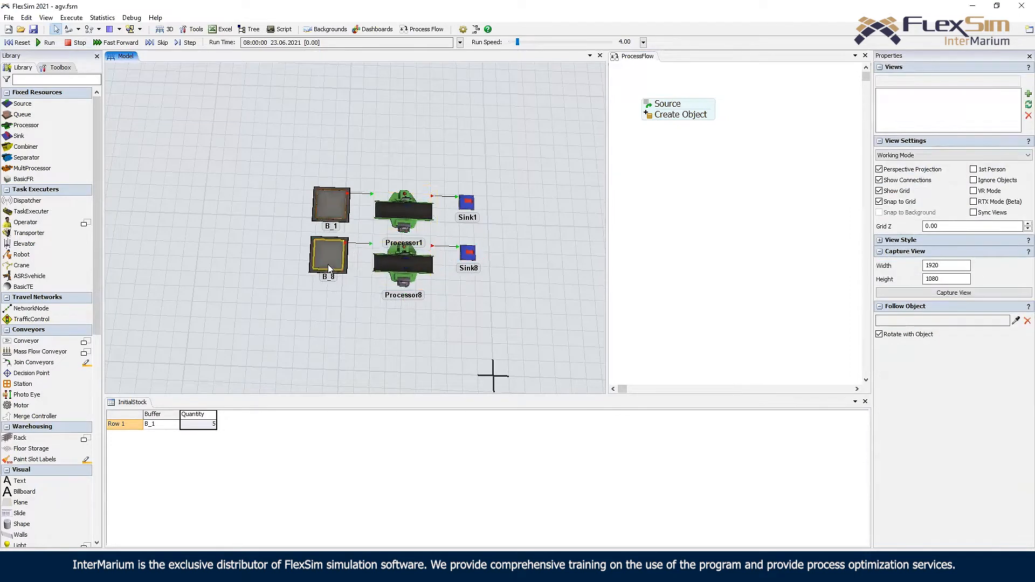
- Rename the copied queue as B_2
left_click(327, 263)
left_click(916, 69)
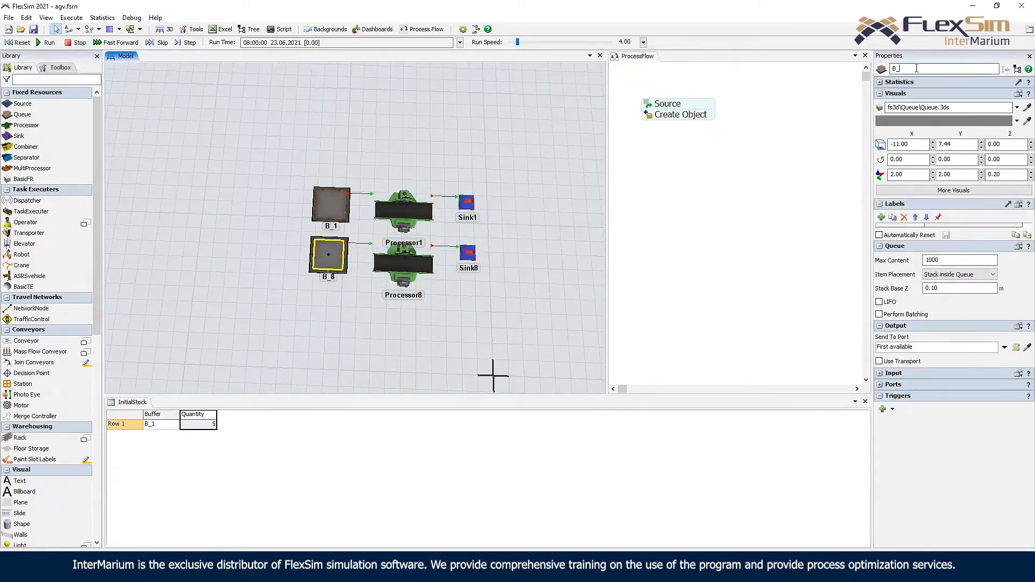
type("2")
left_click(422, 338)
- Add a second row to the InitialStock table with buffer B_2 and quantity 8
left_click(316, 457)
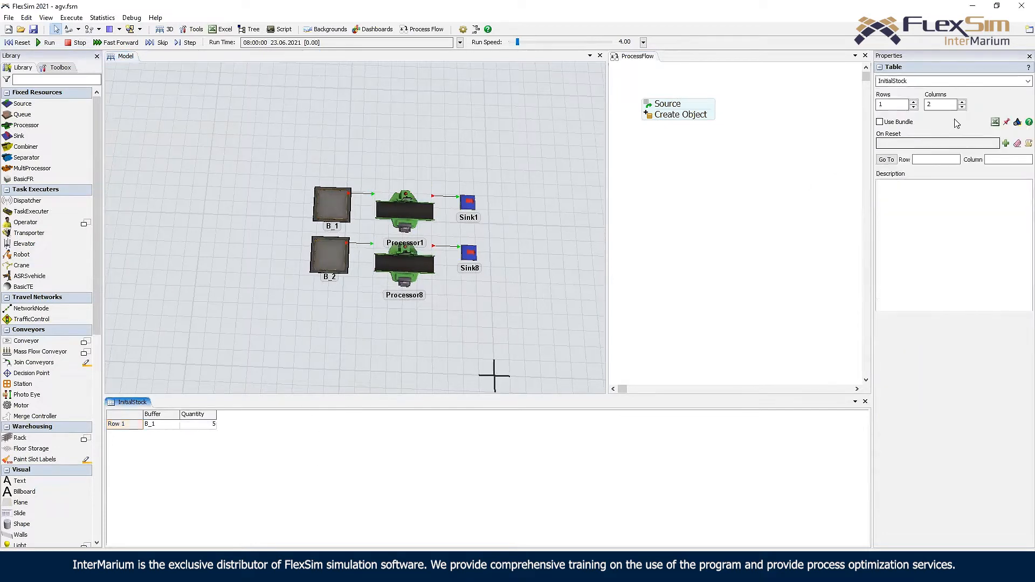
left_click(914, 102)
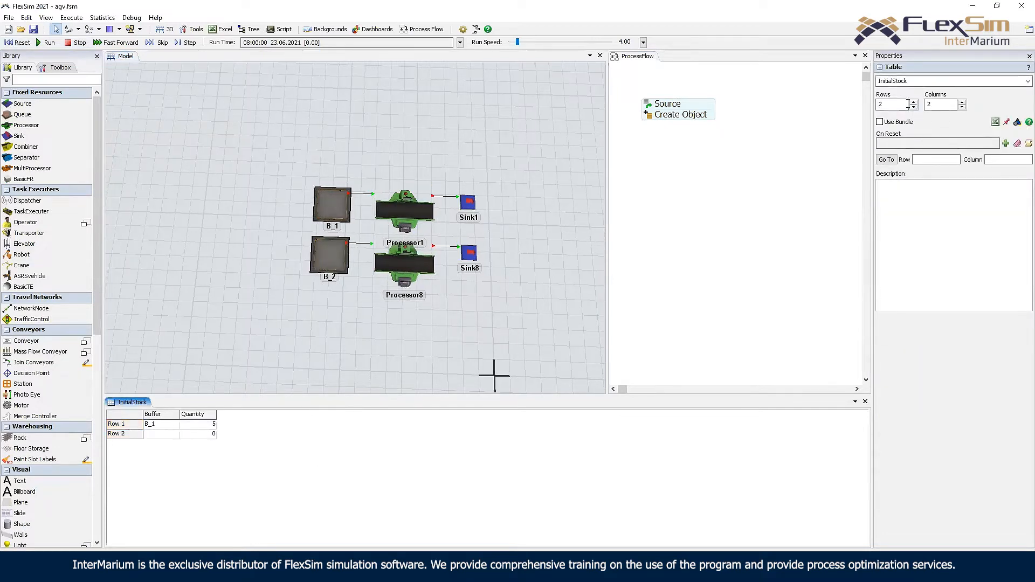
left_click(162, 433)
type("B")
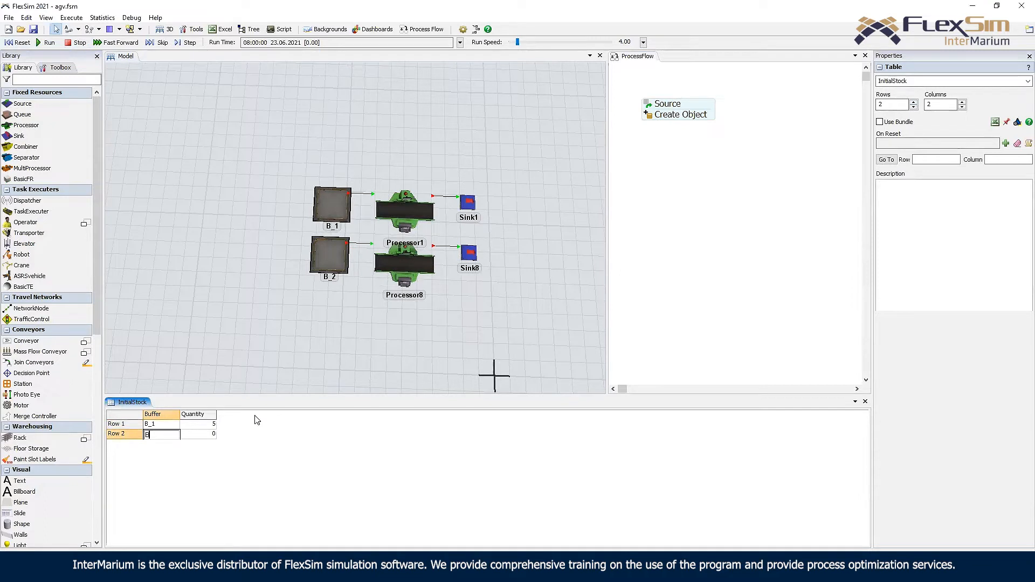
left_click(207, 437)
type("8")
left_click(351, 332)
- Reset and run the simulation to check the stock in both queues, and return it to the start
left_click(23, 45)
left_click(48, 44)
right_click_drag(221, 196, 247, 198)
scroll(326, 274, "up", 5)
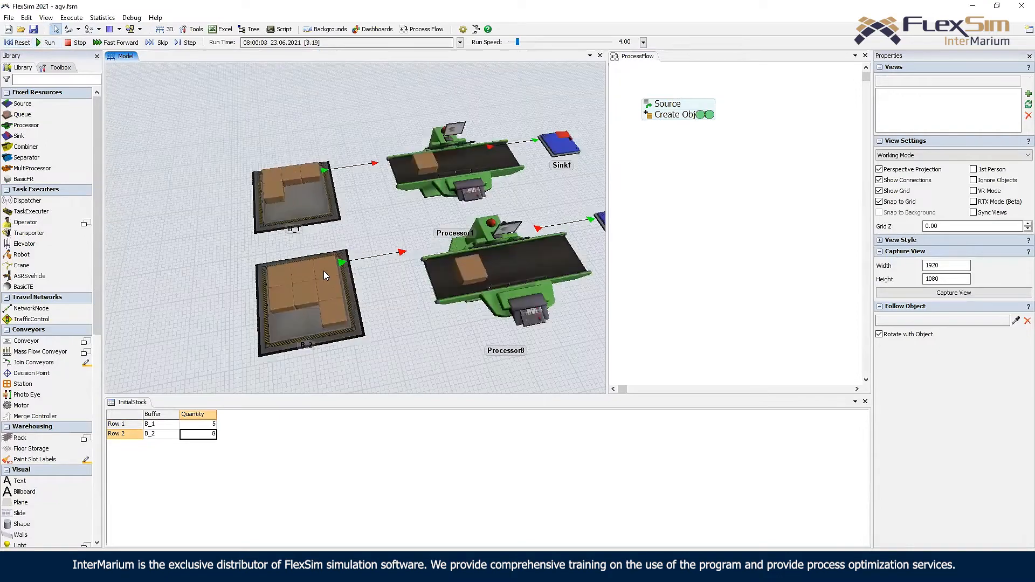
scroll(324, 271, "up", 1)
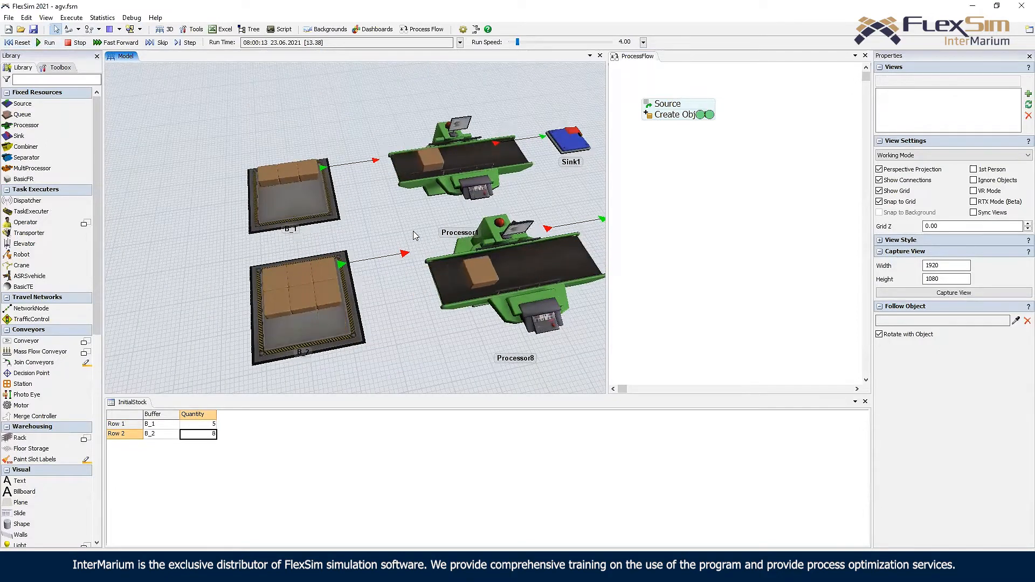
scroll(399, 237, "down", 5)
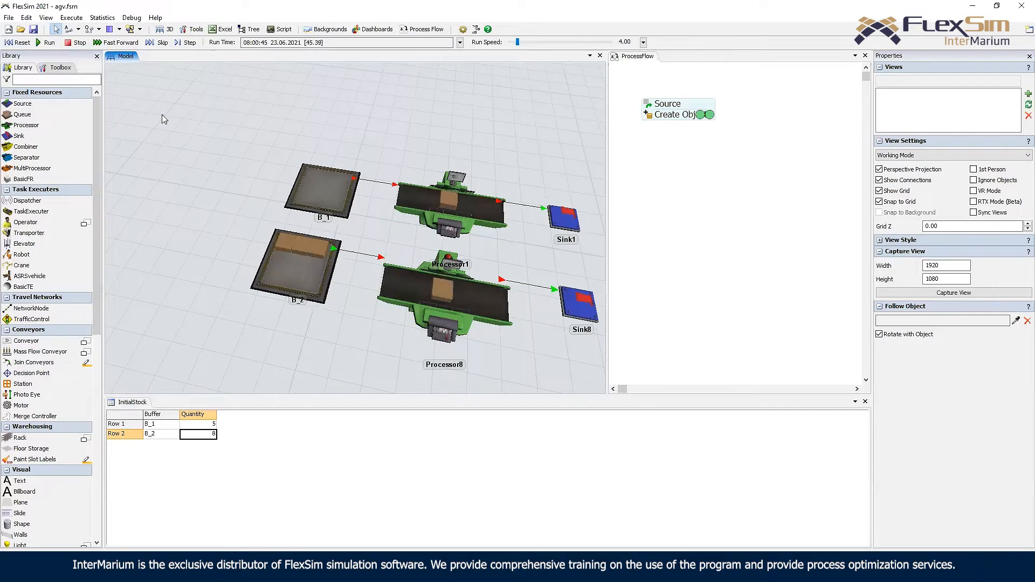
left_click(76, 43)
left_click(18, 42)
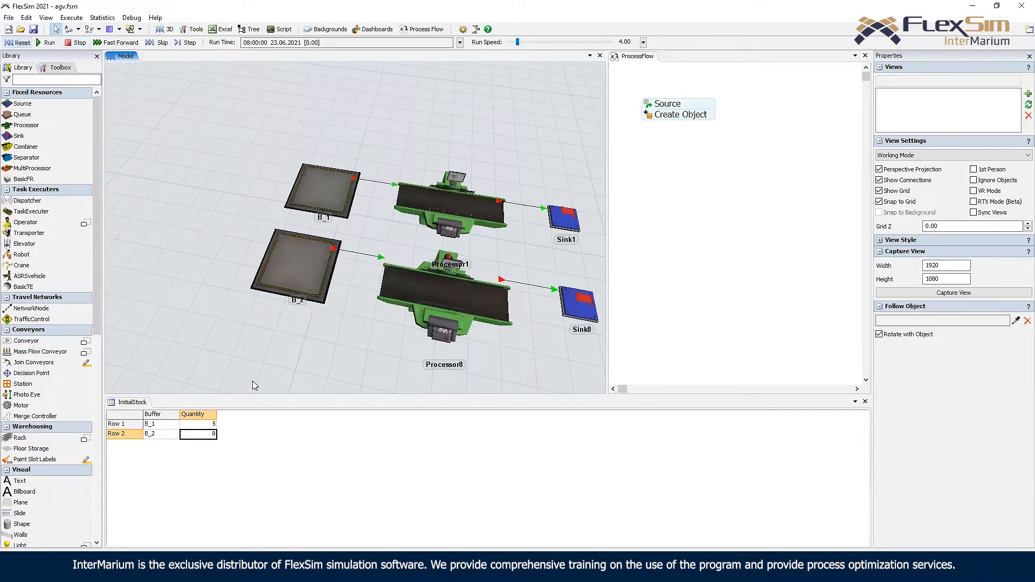
- Add a third column to the InitialStock table and name it Pieces/box
left_click(259, 423)
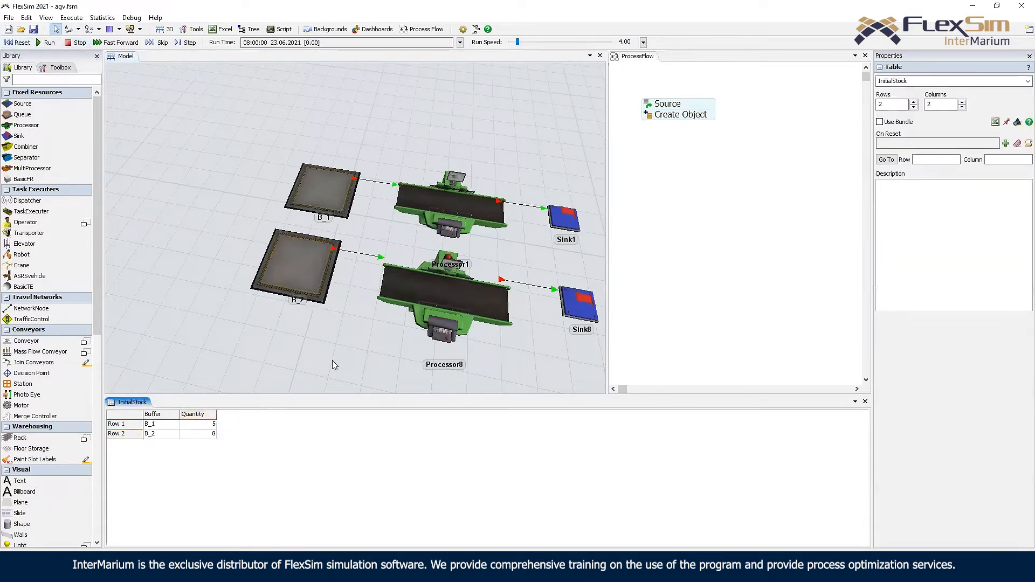
left_click(962, 102)
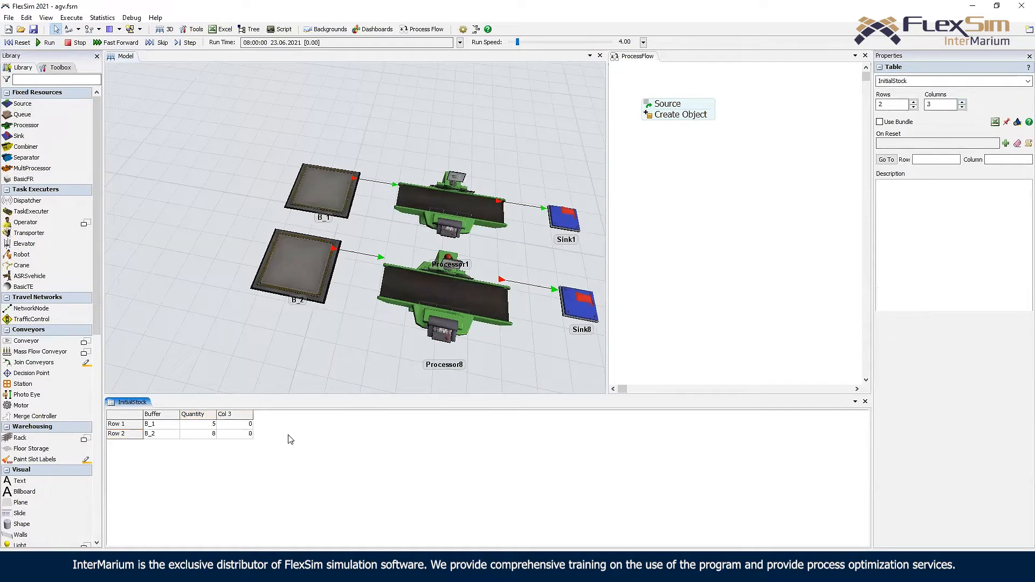
double_click(231, 415)
type("Pieces/box")
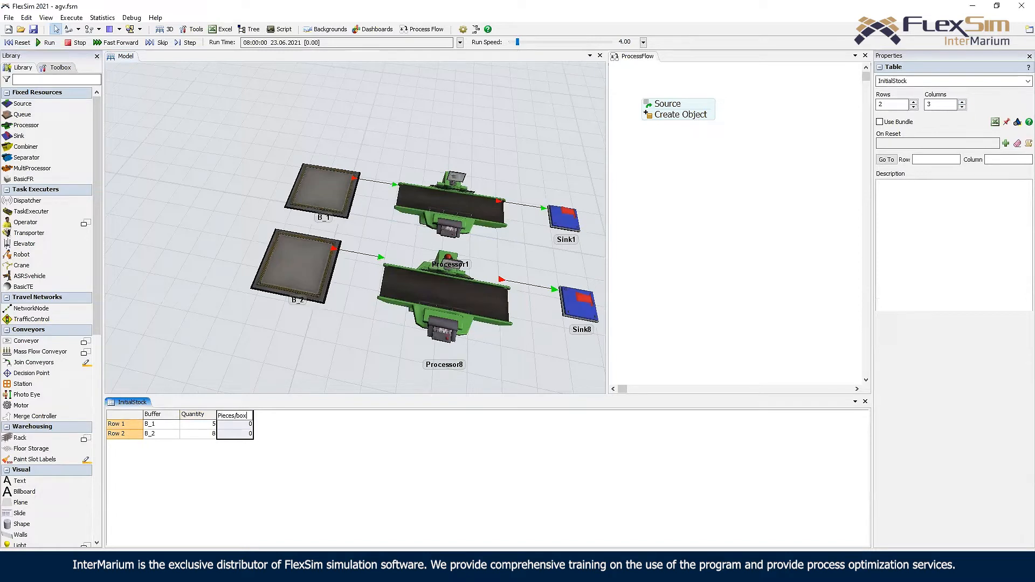
- Enter 25 pieces per box for B_1 and 30 for B_2 in the InitialStock table
left_click(242, 435)
key("Up")
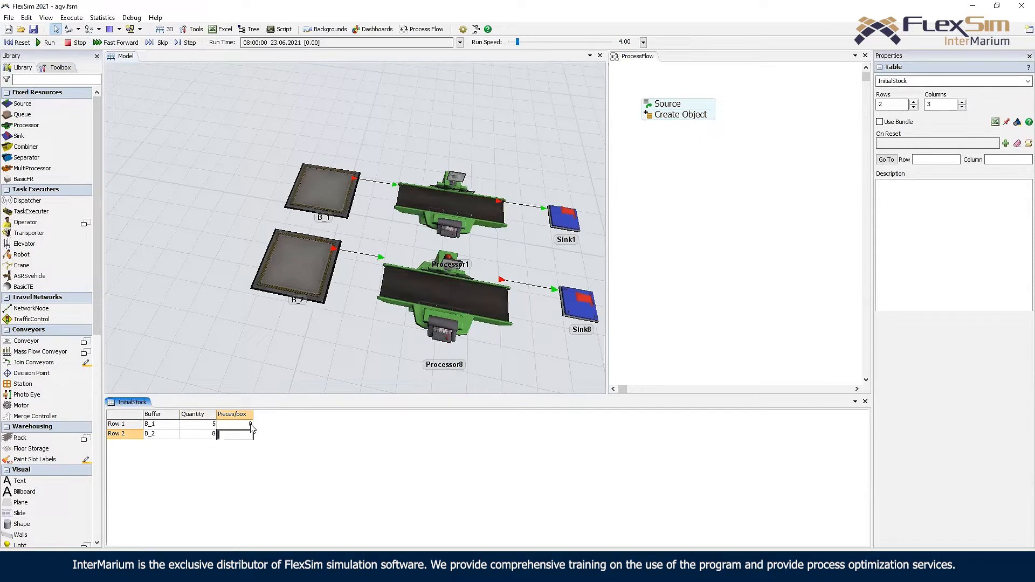
type("25")
key("Return")
type("30")
left_click_drag(240, 424, 241, 436)
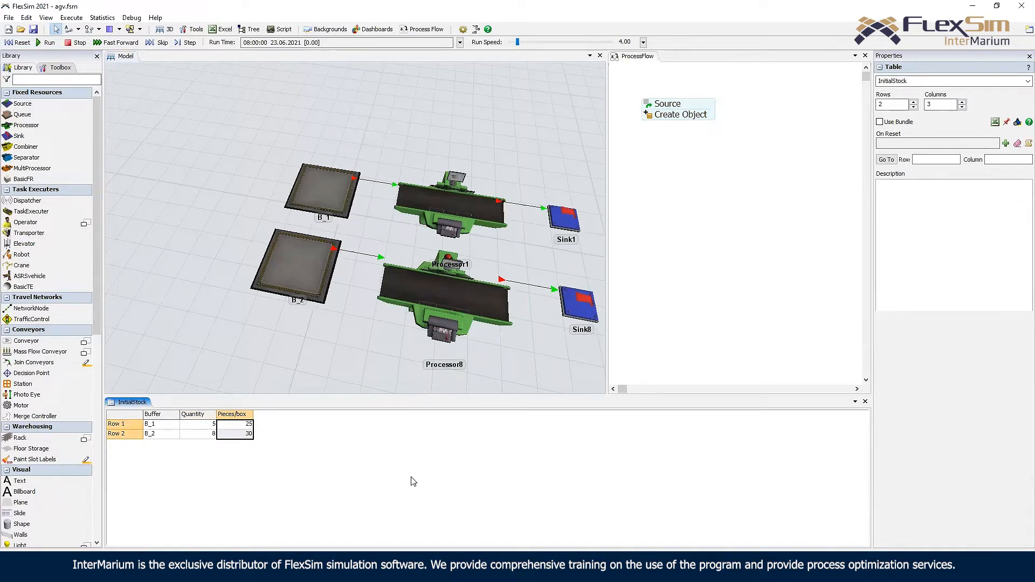
- Assign created objects a quantity label whose value is looked up in the InitialStock table at row token.stock_row, column 3
left_click(647, 115)
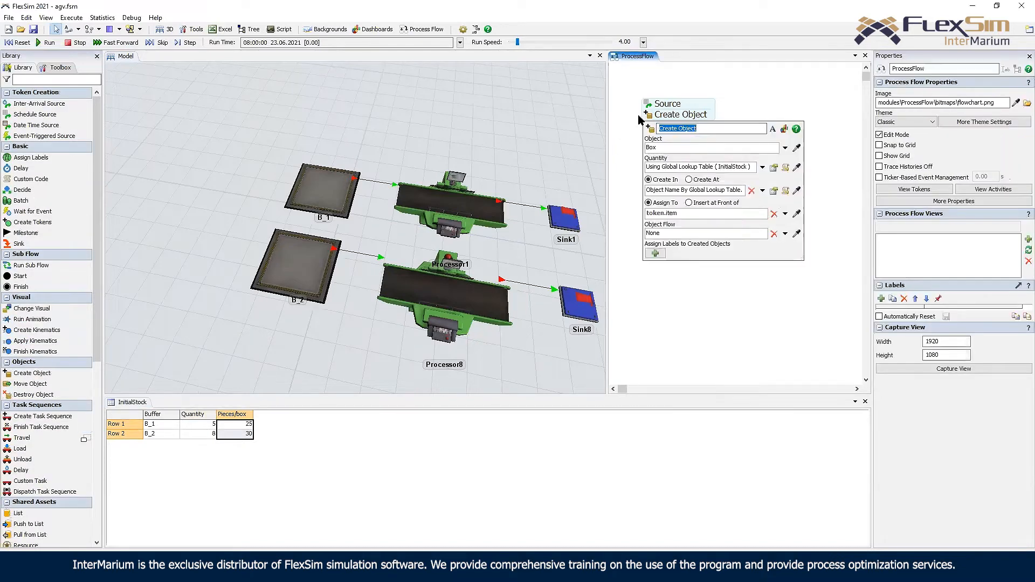
left_click(659, 253)
left_click(647, 271)
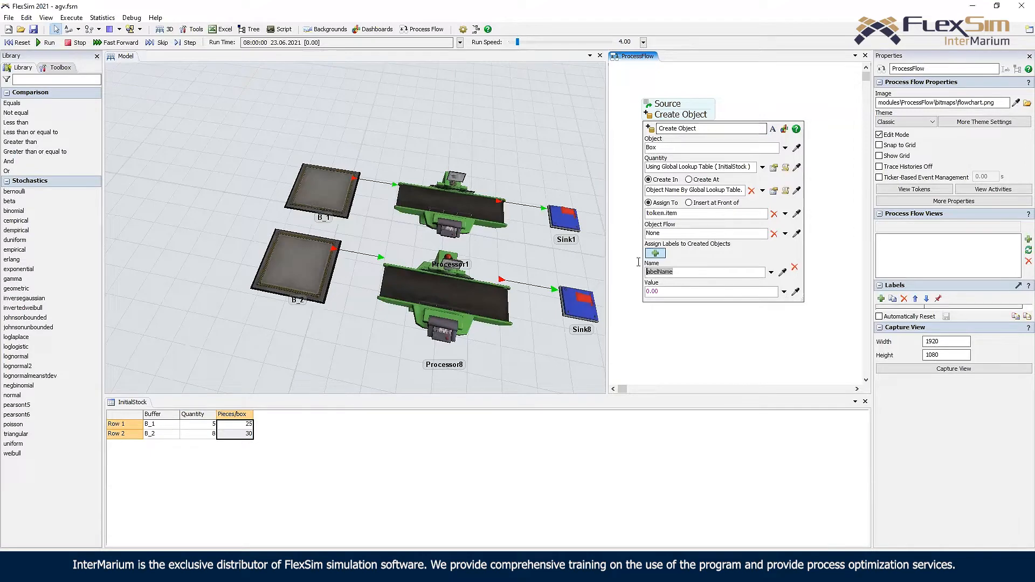
type("quantity")
left_click(783, 291)
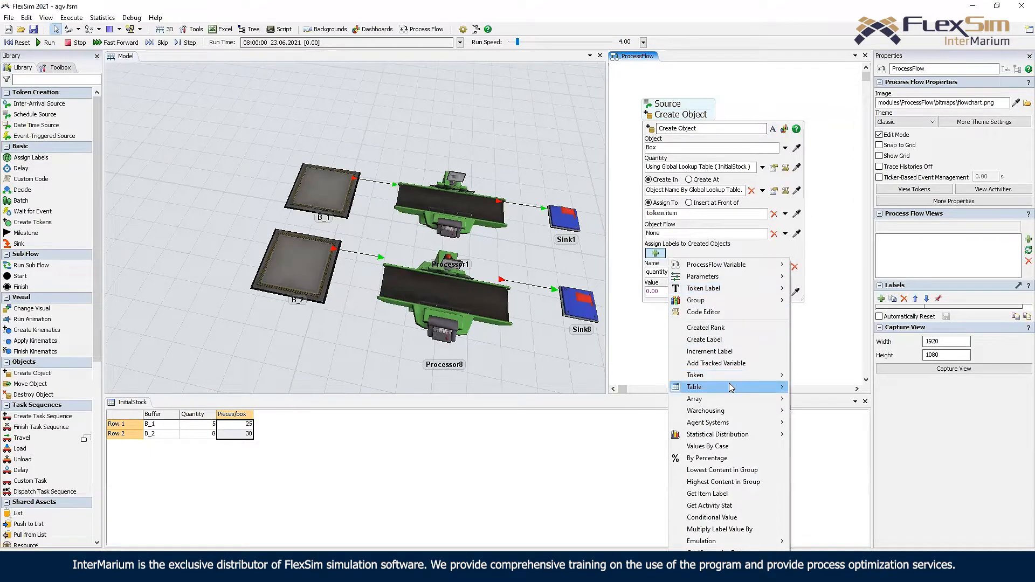
left_click(799, 386)
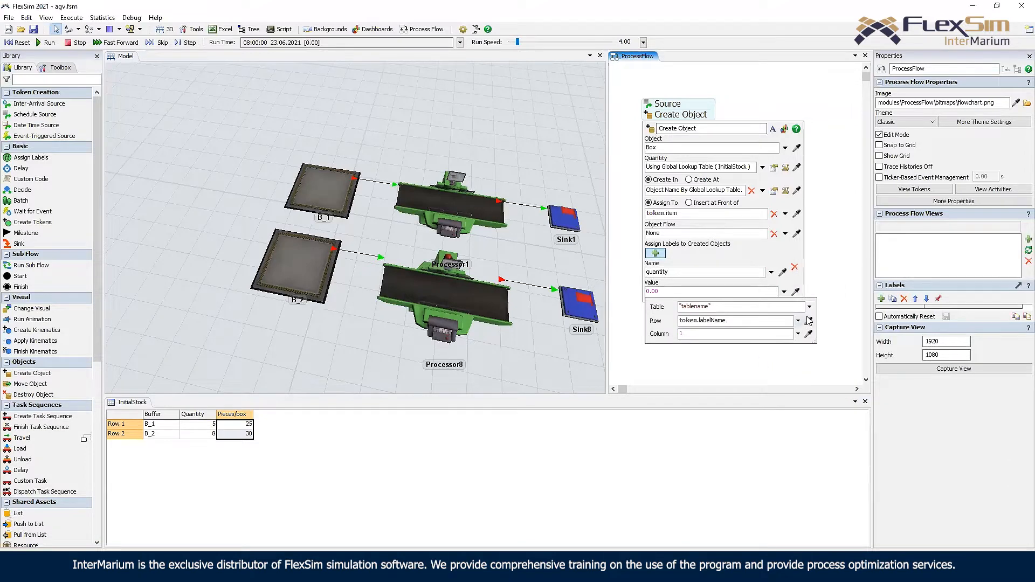
double_click(759, 321)
type("stock_row")
key("Return")
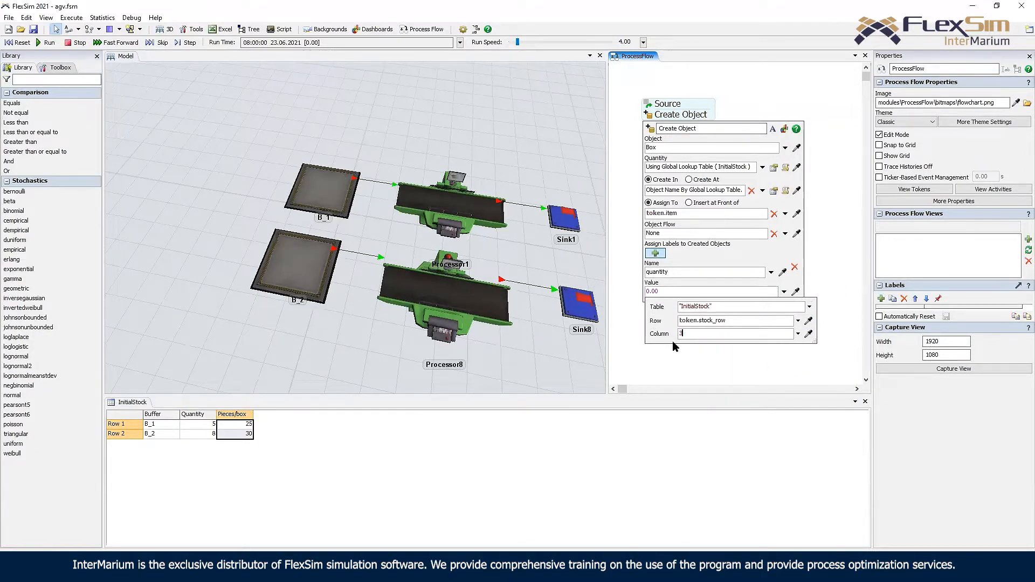
left_click(690, 350)
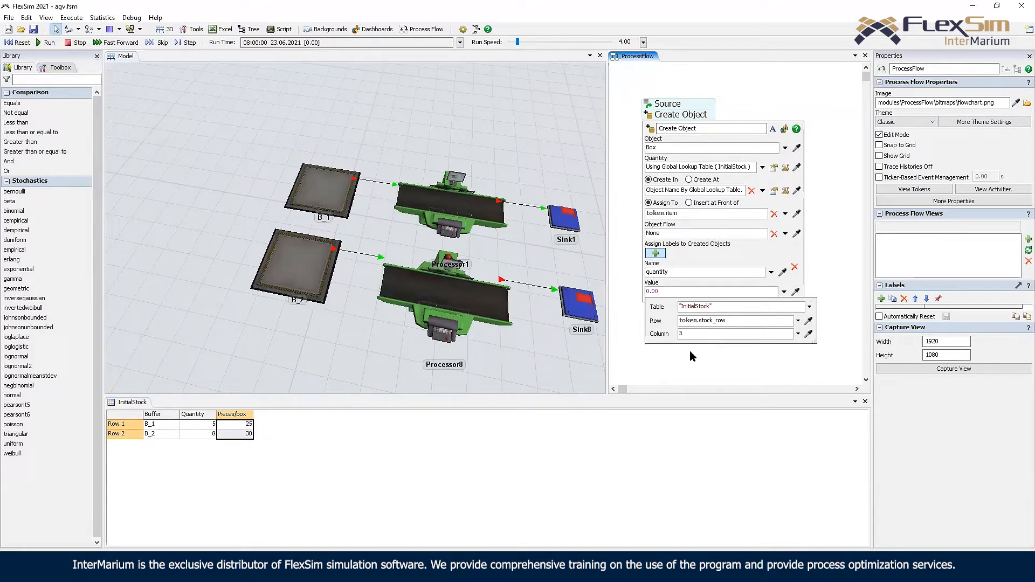
- Run the simulation, check the quantity labels of boxes in B_1 and B_2 against the InitialStock table, and reset the model
left_click(47, 42)
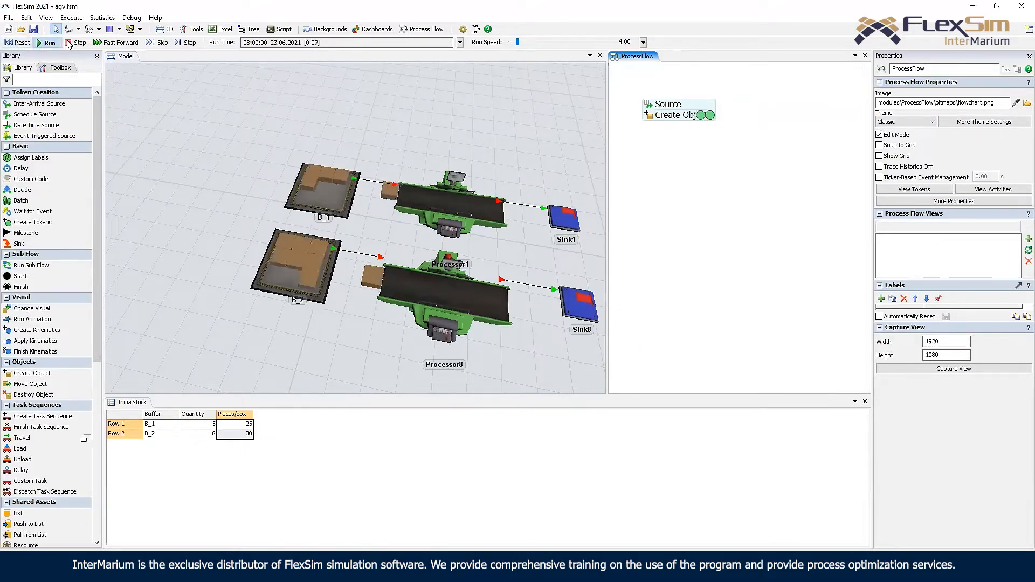
left_click(326, 174)
left_click(325, 173)
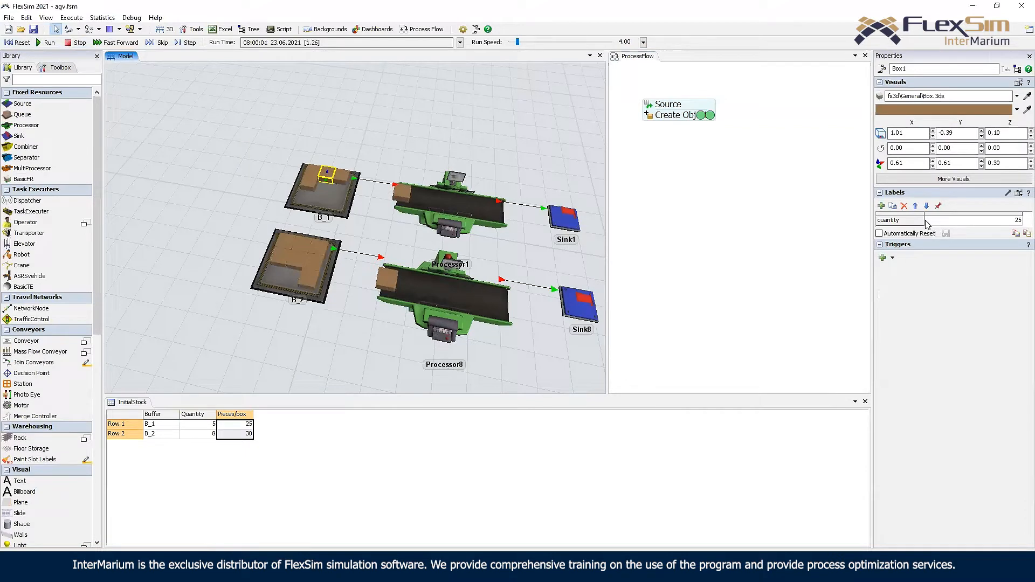
left_click(923, 221)
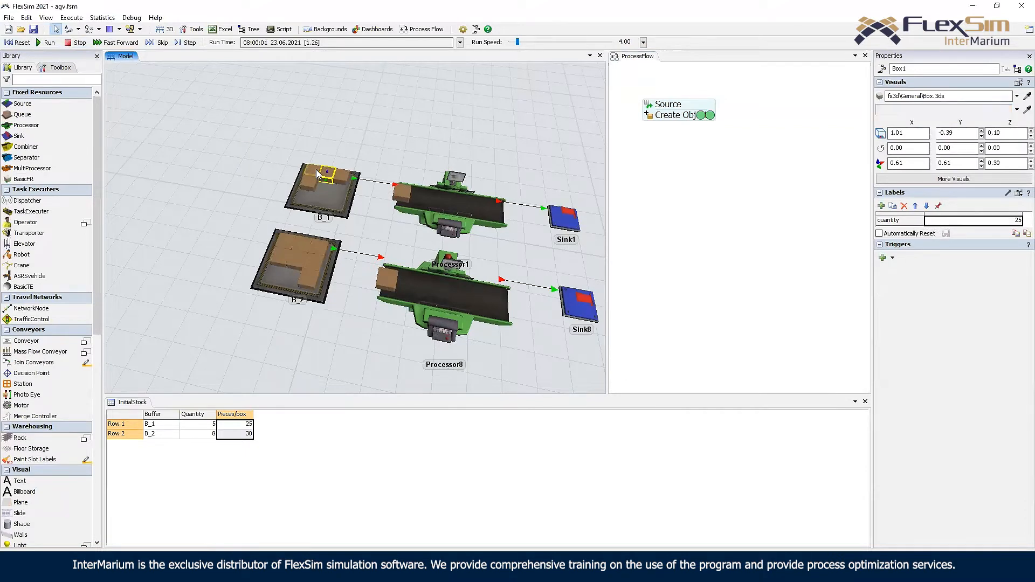
left_click(302, 244)
left_click(314, 257)
left_click(296, 258)
left_click(309, 278)
left_click(949, 223)
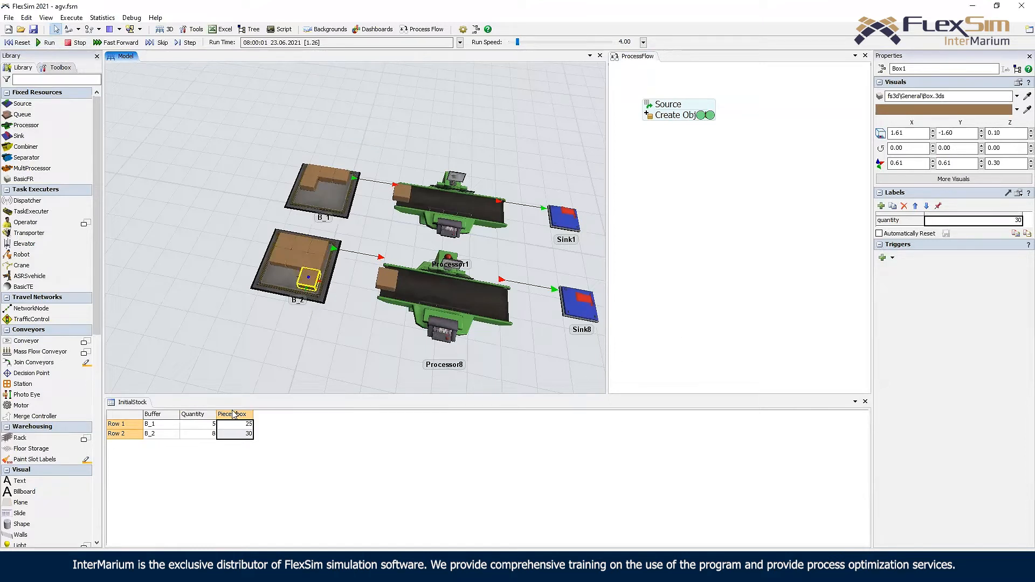
left_click(151, 431)
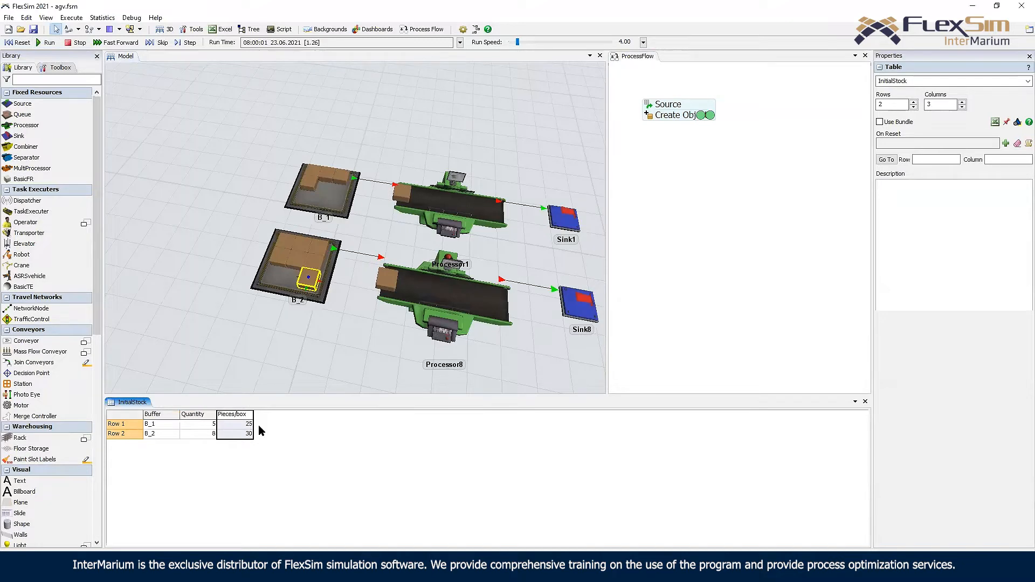
left_click(381, 219)
left_click(20, 43)
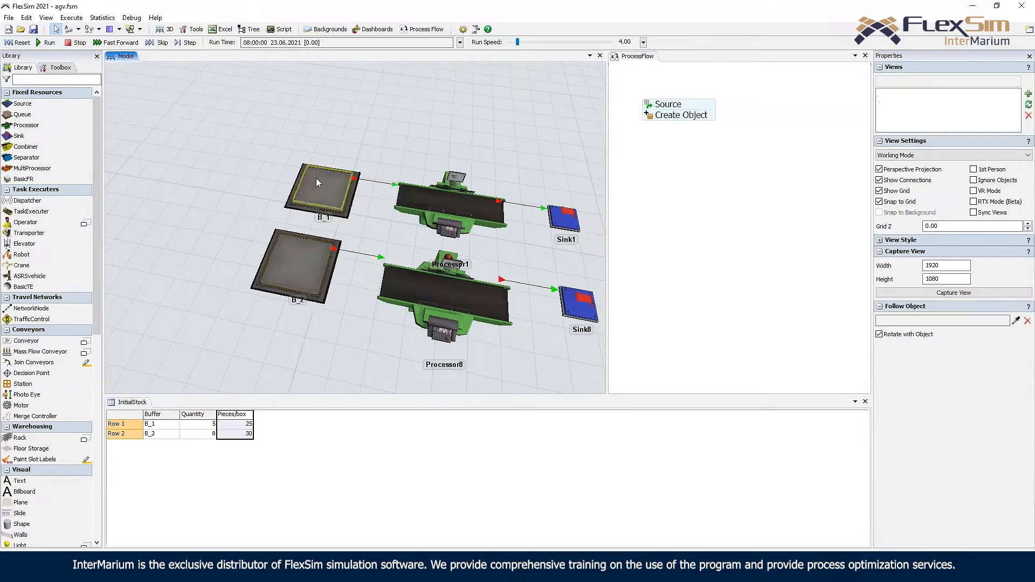
- Lay out a closed rectangular loop of seven connected network nodes, with three of them alongside queues B_1 and B_2
scroll(377, 233, "down", 5)
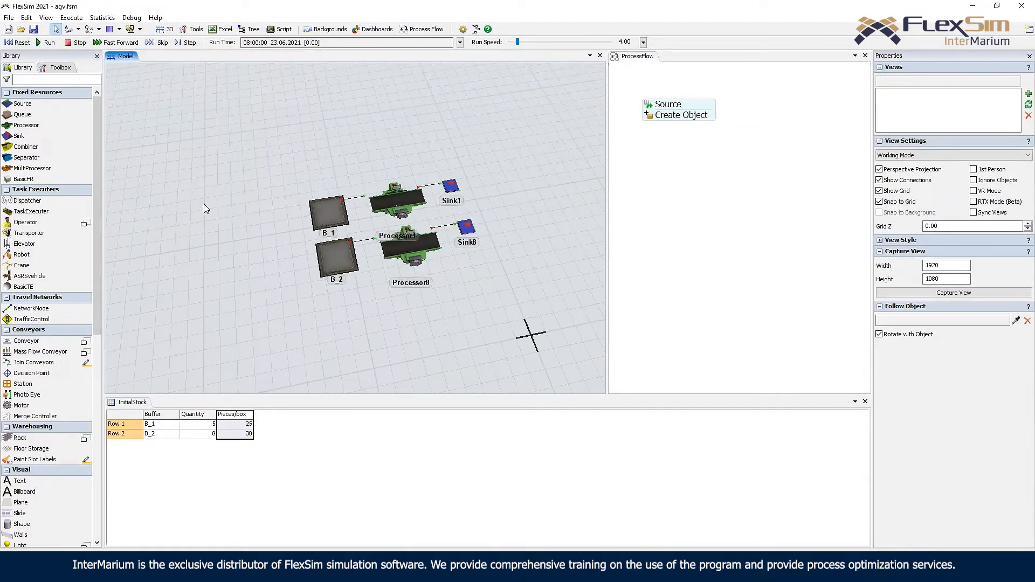
scroll(322, 182, "down", 4)
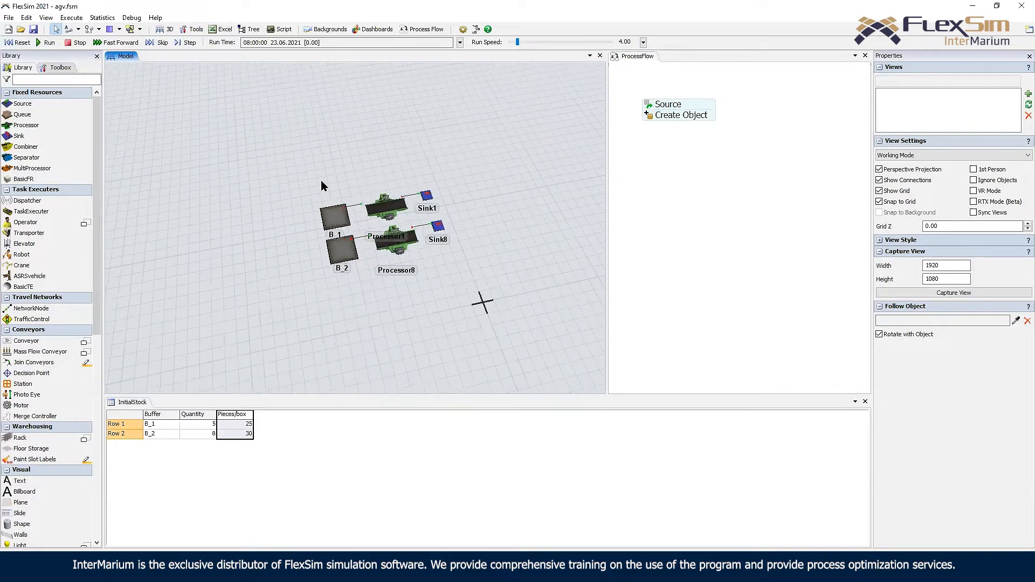
scroll(321, 182, "down", 2)
left_click(30, 309)
left_click_drag(217, 179, 420, 329)
left_click_drag(378, 273, 372, 225)
left_click_drag(411, 270, 314, 292)
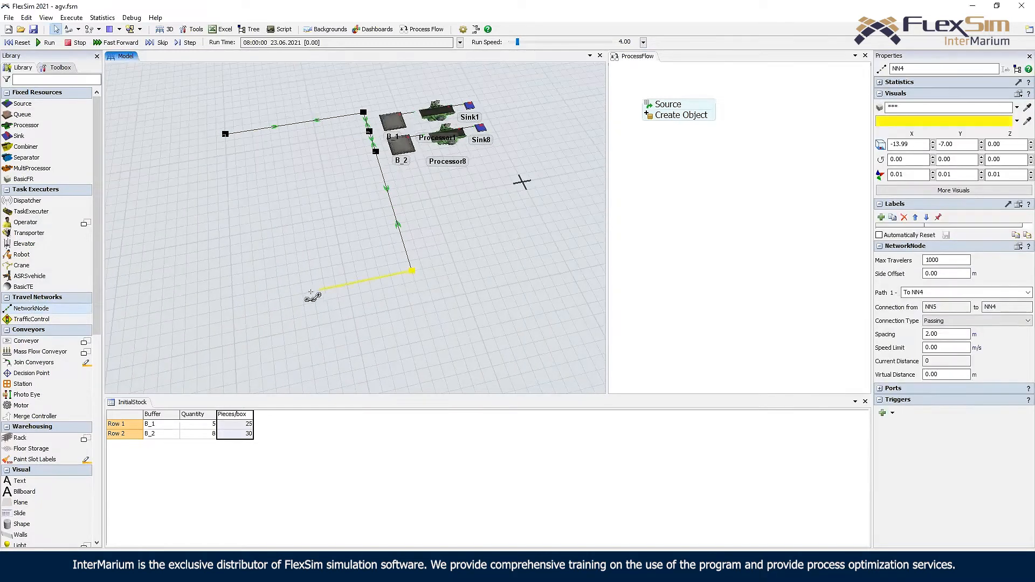
left_click_drag(250, 299, 200, 299)
left_click_drag(237, 296, 165, 137)
- Add a TaskExecuter beside the loop's corner node below B_2 and connect it to that node
right_click_drag(204, 172, 278, 205)
left_click_drag(278, 205, 279, 249)
left_click_drag(285, 285, 407, 282)
scroll(293, 276, "up", 3)
key("a")
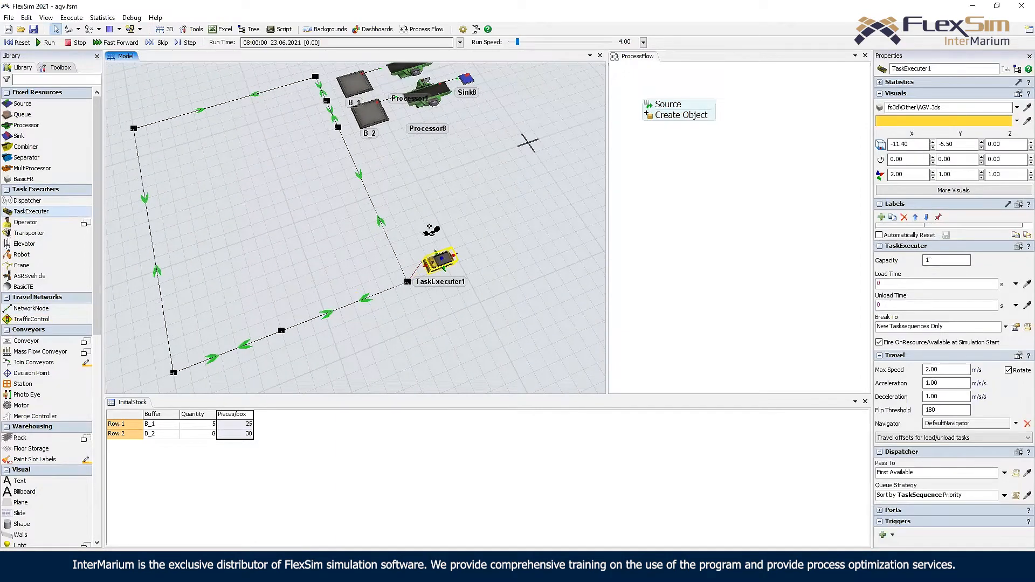
- Set the path direction from the TaskExecuter's corner node toward the B_2 node to No_Connection
left_click(427, 225)
left_click_drag(361, 222, 348, 225)
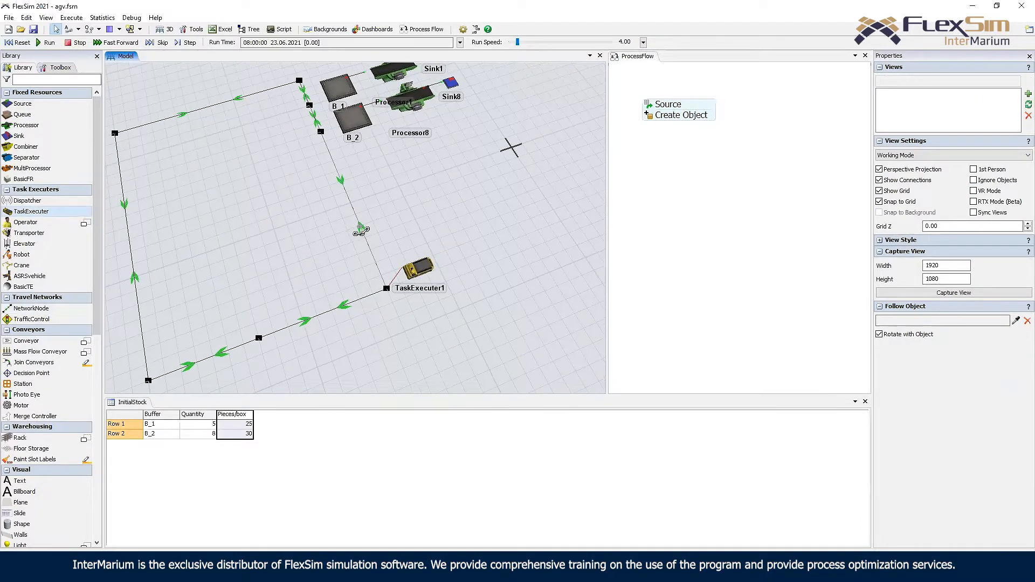
right_click(360, 228)
left_click(400, 257)
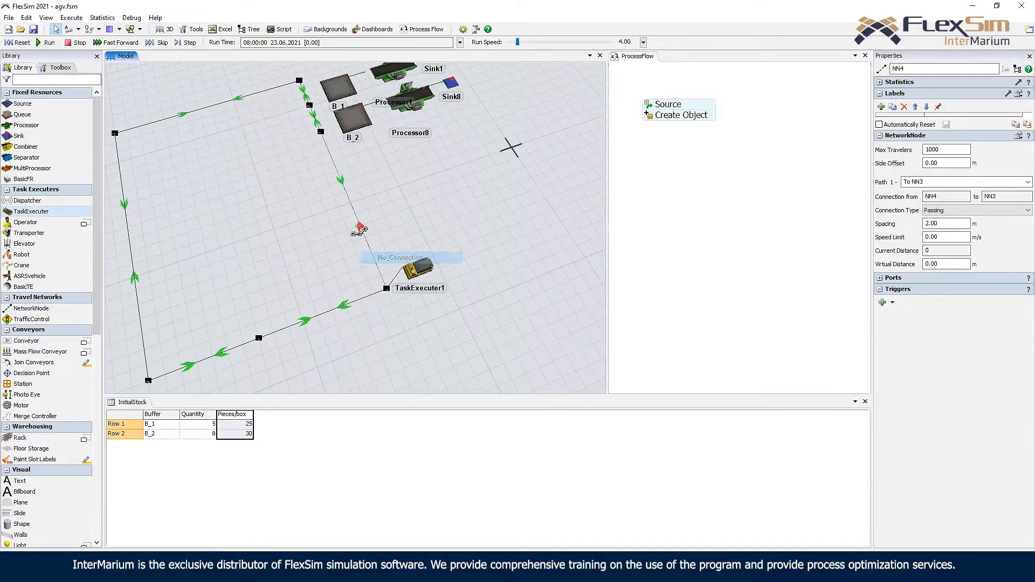
right_click_drag(485, 225, 365, 204)
scroll(372, 220, "up", 4)
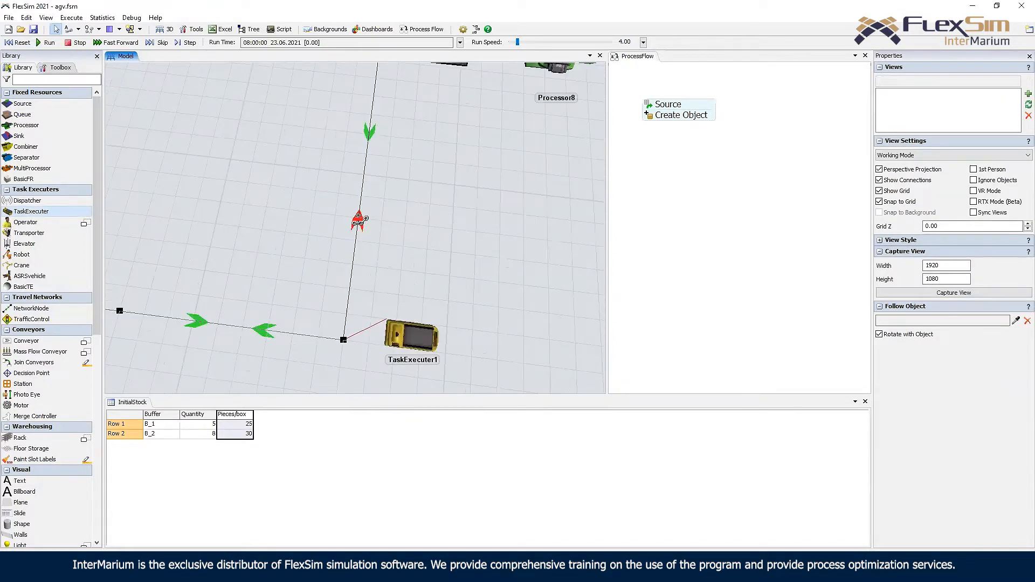
right_click(360, 220)
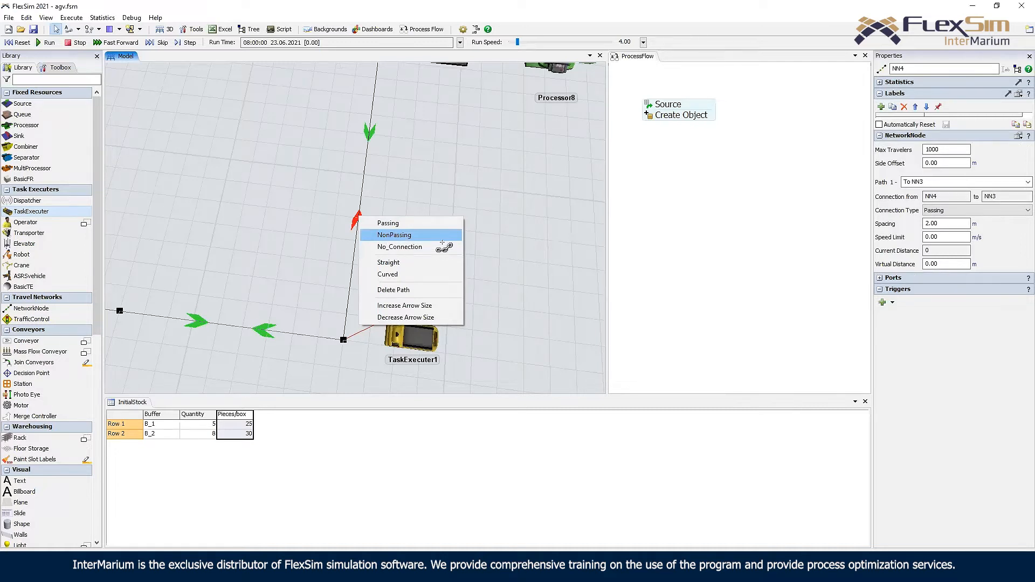
left_click(434, 180)
- Add a queue below the loop corner opposite the TaskExecuter, connect it to that corner's network node, and name it Warehouse
scroll(464, 205, "down", 5)
scroll(462, 196, "up", 5)
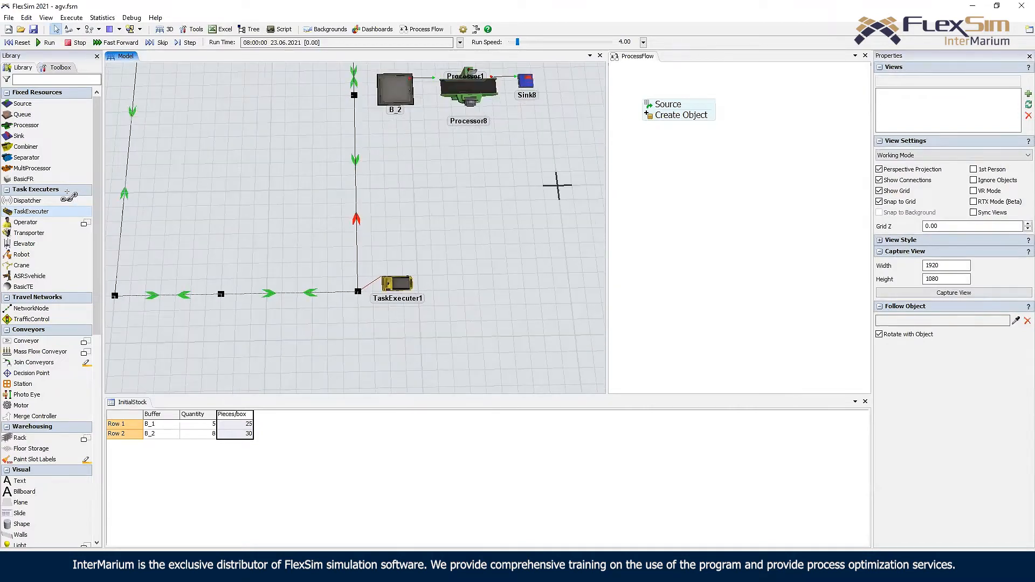
left_click_drag(24, 115, 227, 309)
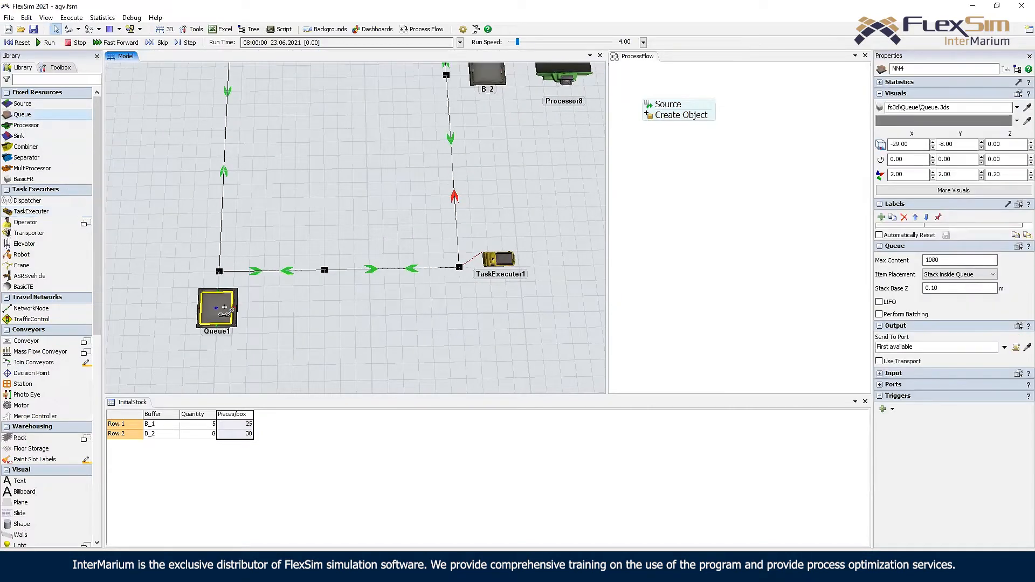
key("a")
left_click_drag(218, 271, 217, 299)
double_click(911, 68)
type("Warehouse")
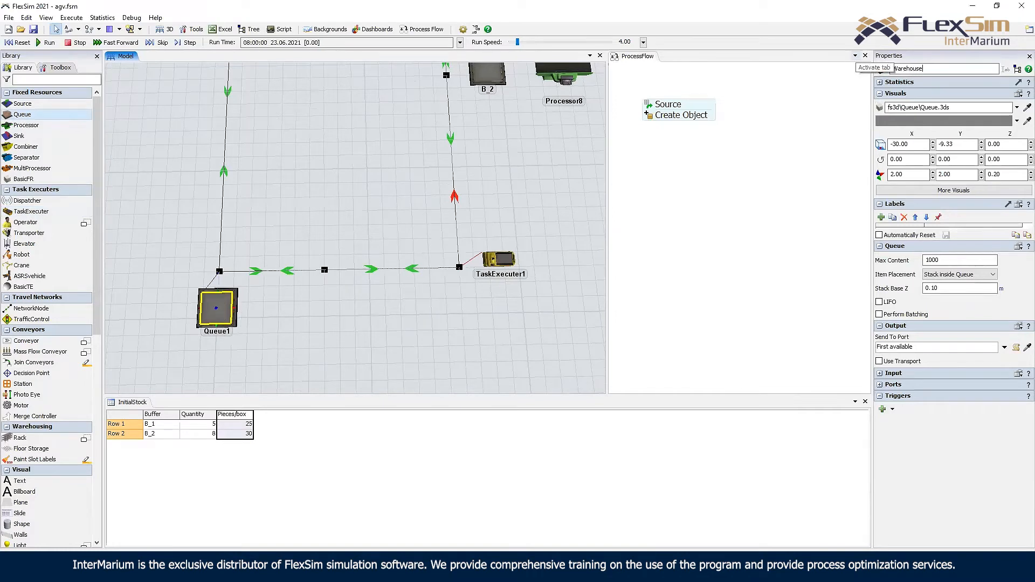
- Run the simulation at speed 5.07 to watch the stock in B_1 and B_2, slow it to 0.24, and reset it
right_click_drag(542, 224, 548, 201)
scroll(530, 213, "down", 2)
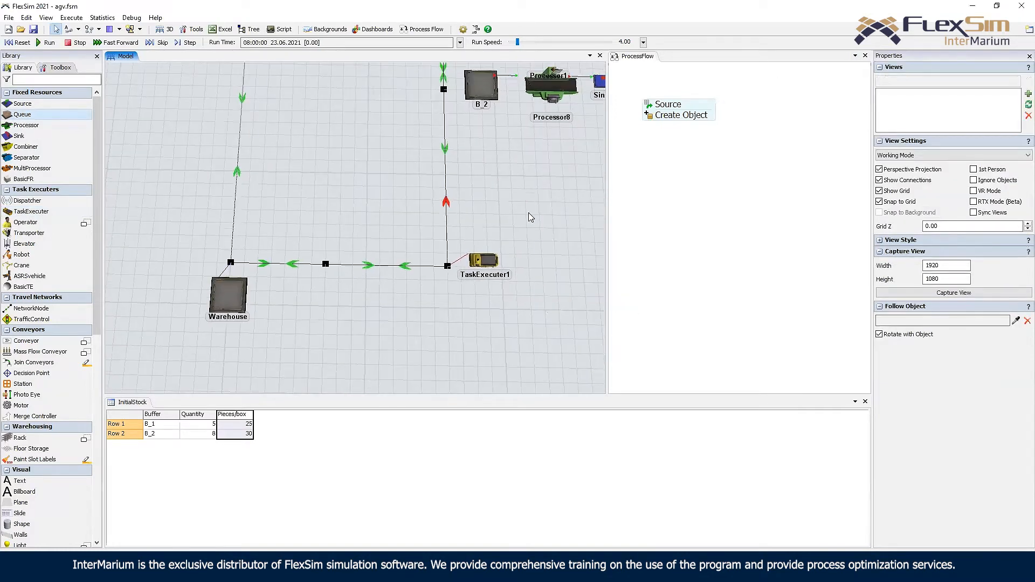
left_click_drag(531, 218, 488, 275)
left_click(22, 43)
left_click(48, 43)
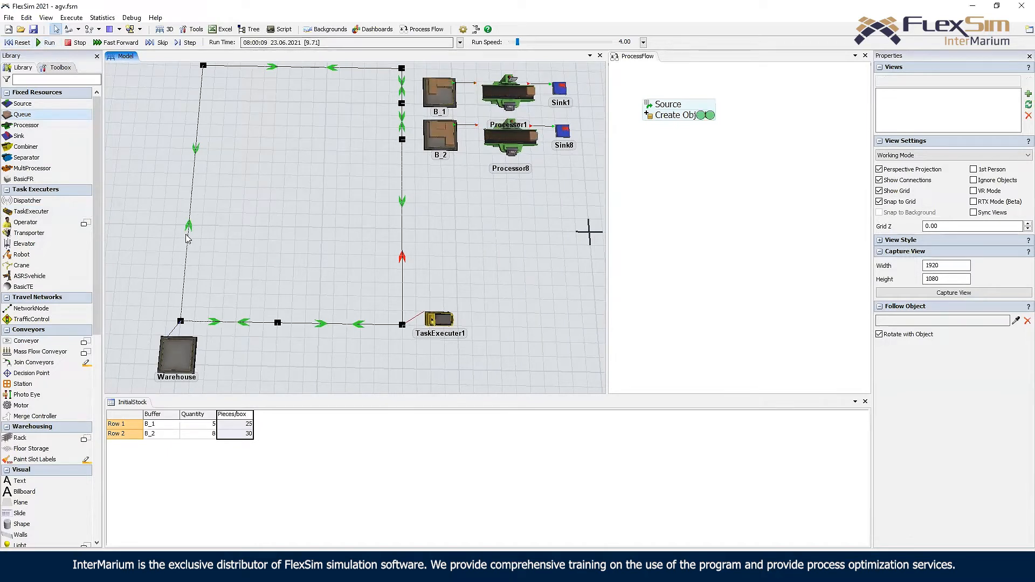
left_click_drag(517, 42, 518, 42)
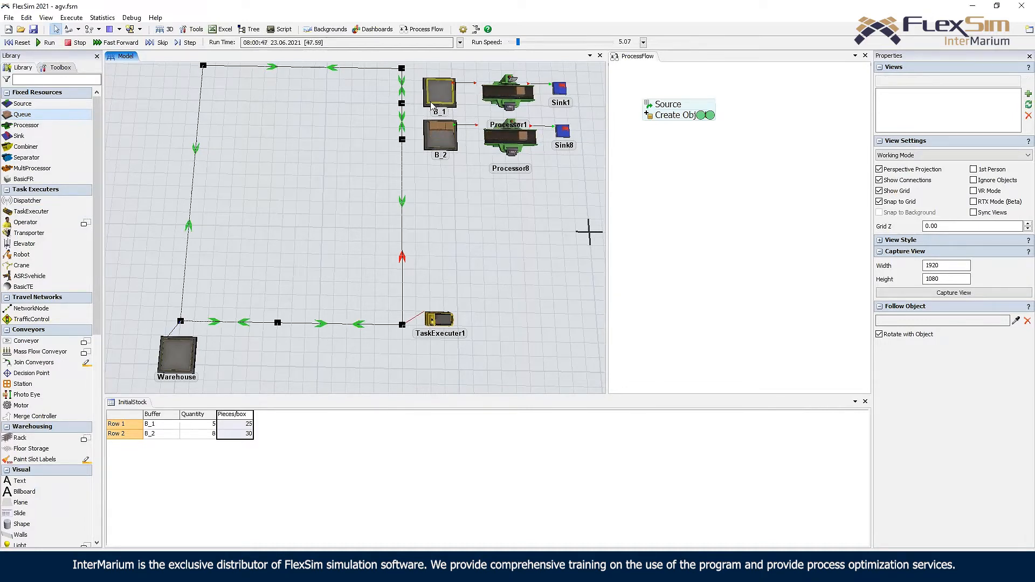
left_click_drag(518, 42, 512, 44)
left_click(20, 42)
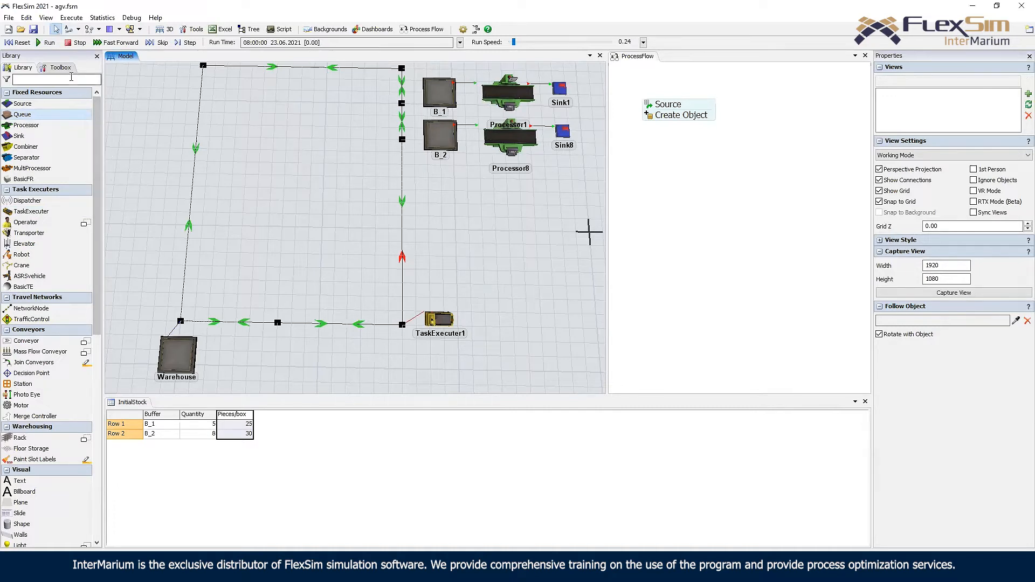
- Add an Inter-Arrival Source below the initial stock activities in the process flow and name it Loop time interval
left_click(443, 324)
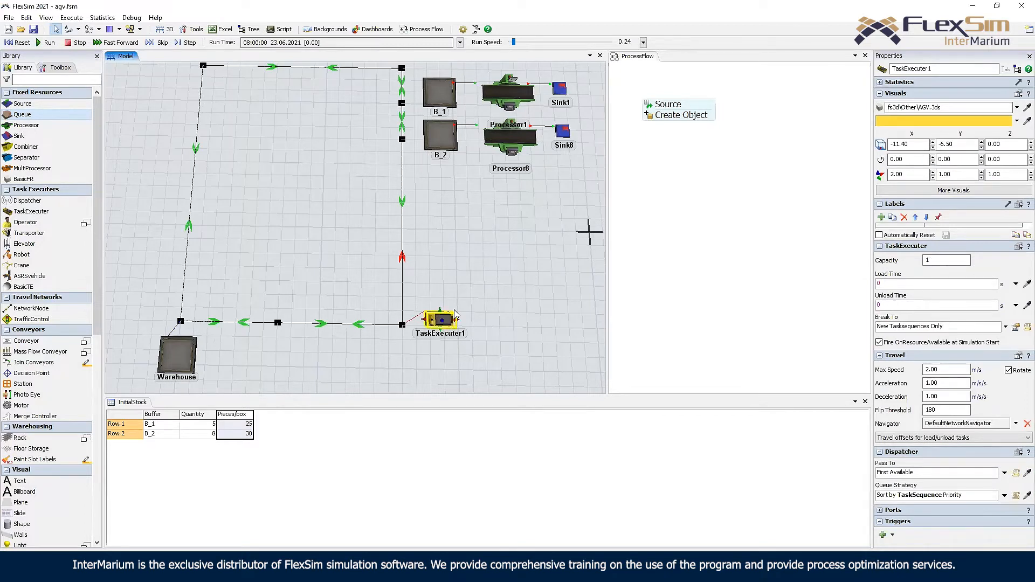
left_click(700, 217)
left_click(38, 103)
left_click_drag(680, 192, 673, 202)
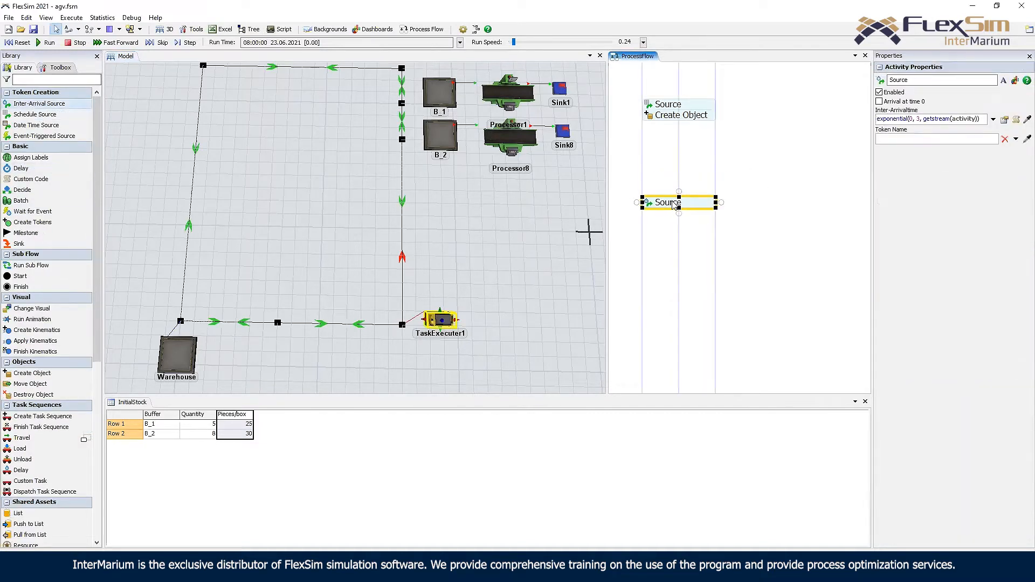
double_click(673, 202)
type("Loop time in")
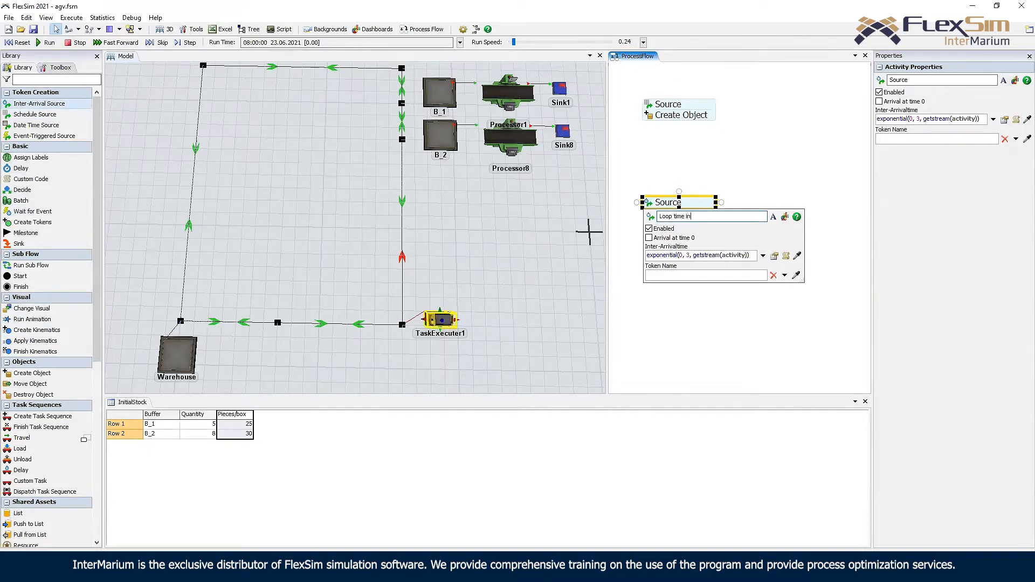
type("terval")
- Set the inter-arrival time of the Loop time interval source to 300
left_click(745, 254)
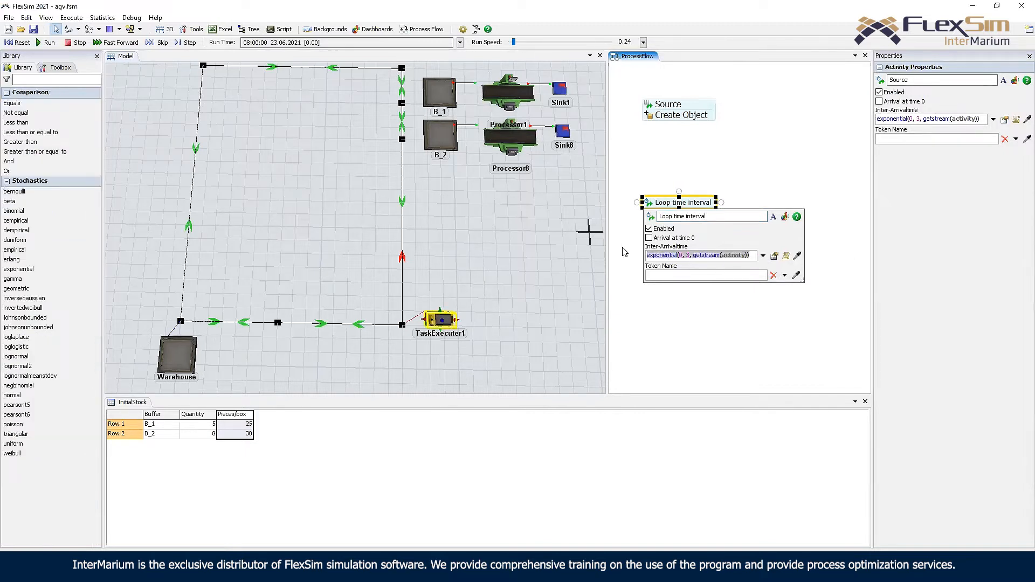
left_click(622, 251)
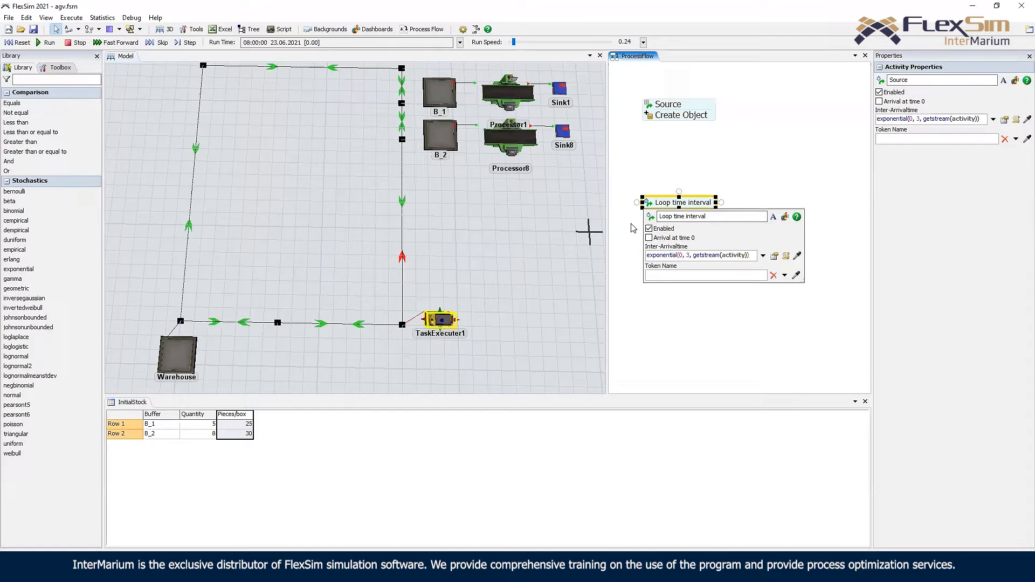
left_click(747, 253)
type("300")
left_click(689, 168)
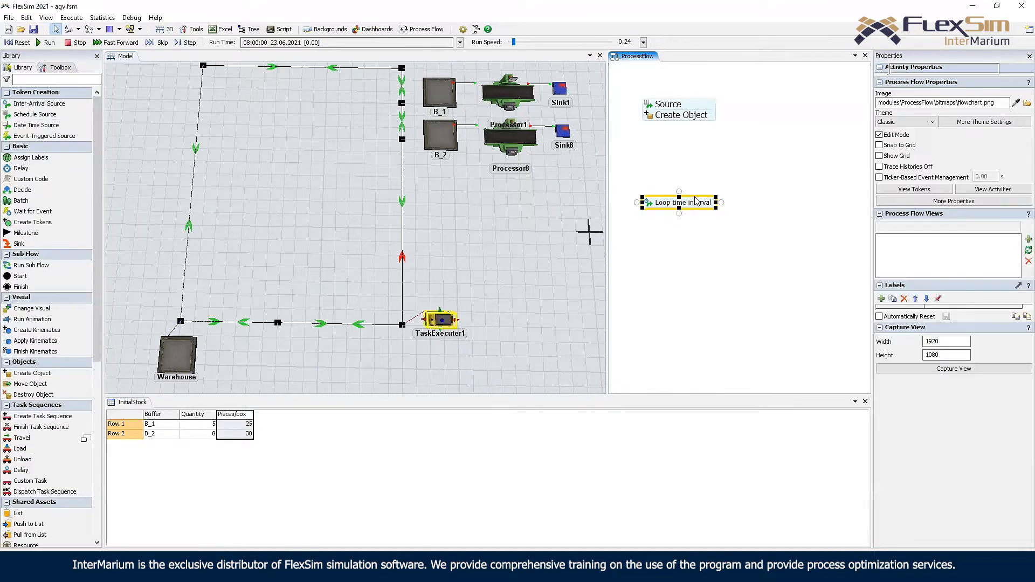
- Run the simulation briefly and review the arrival-at-time-0 and inter-arrival time settings of the Loop time interval source
left_click(43, 44)
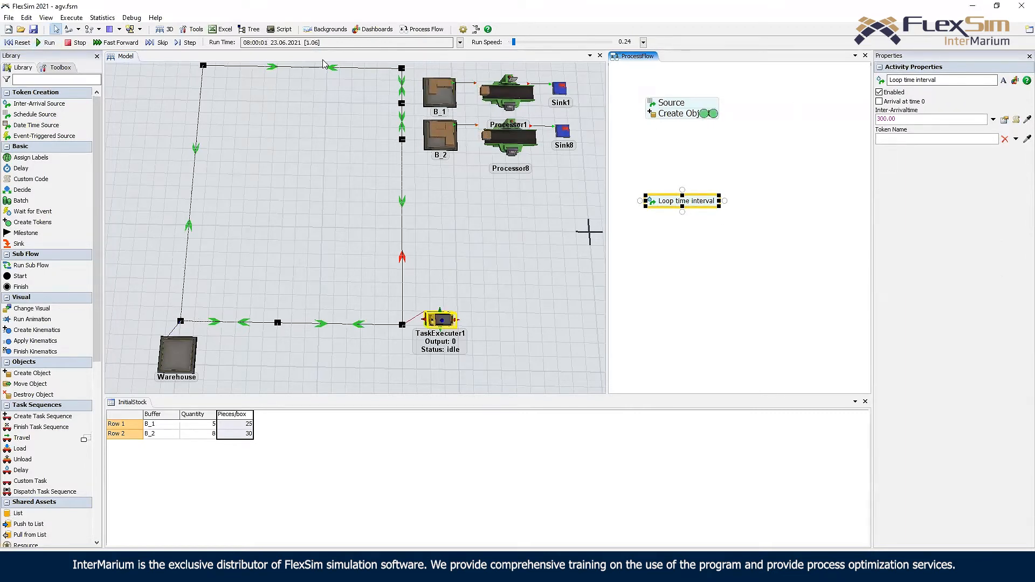
double_click(655, 201)
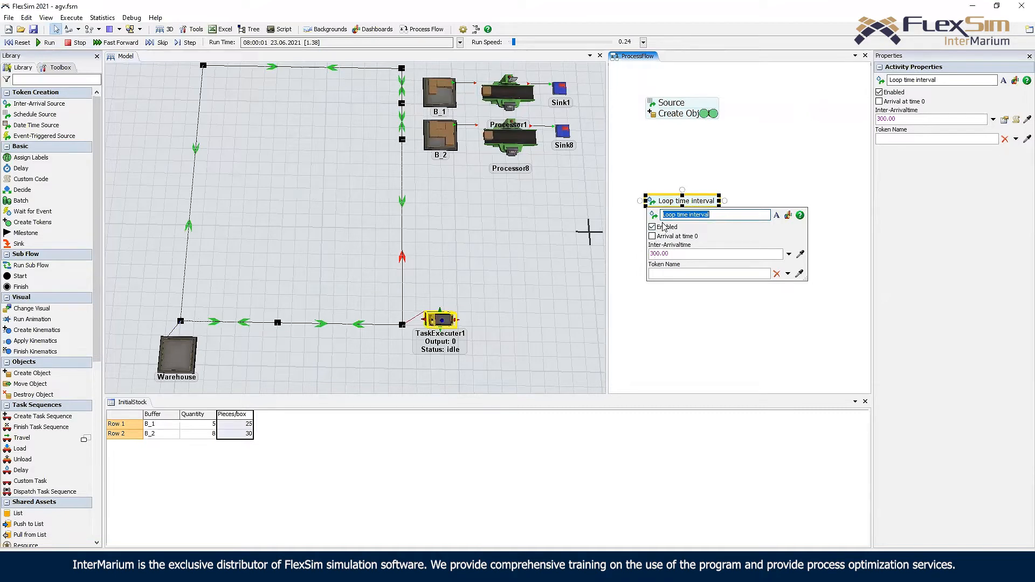
left_click(674, 252)
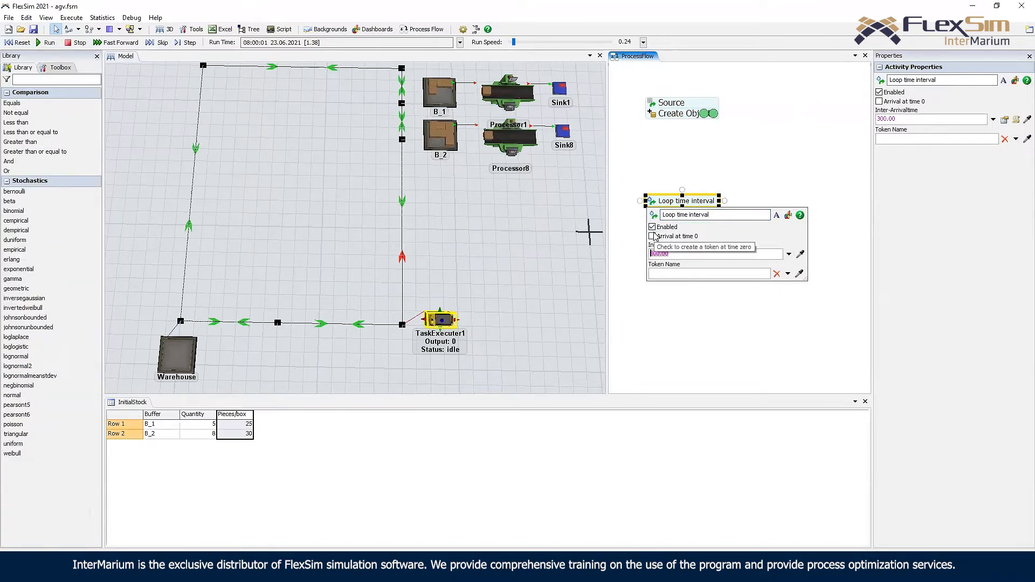
left_click(653, 236)
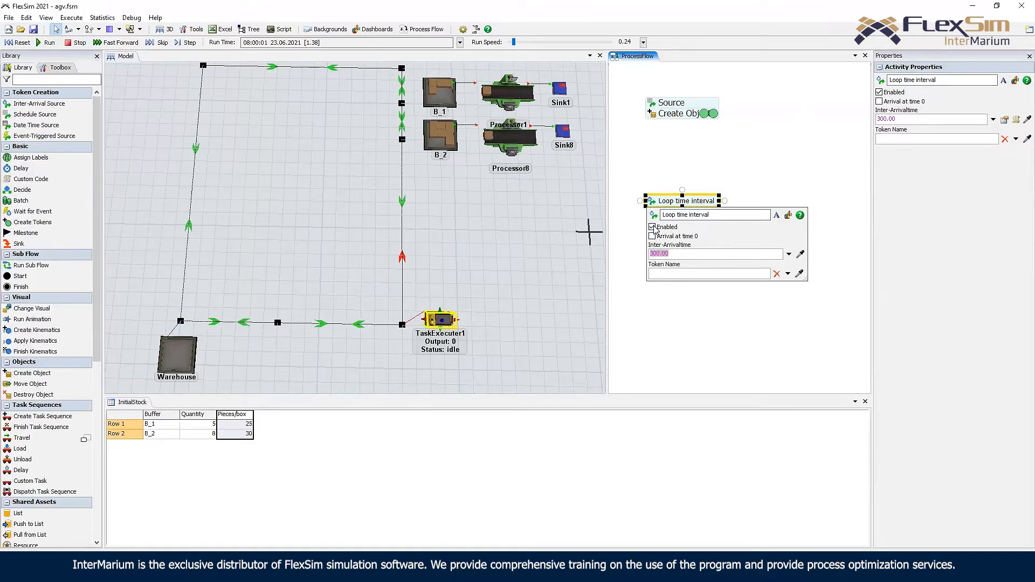
left_click(675, 255)
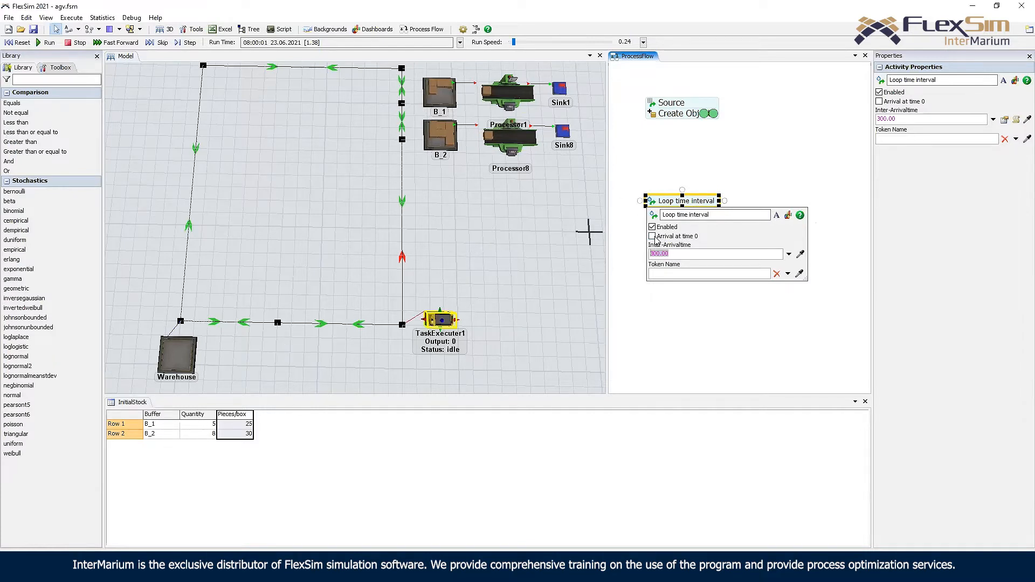
left_click(692, 147)
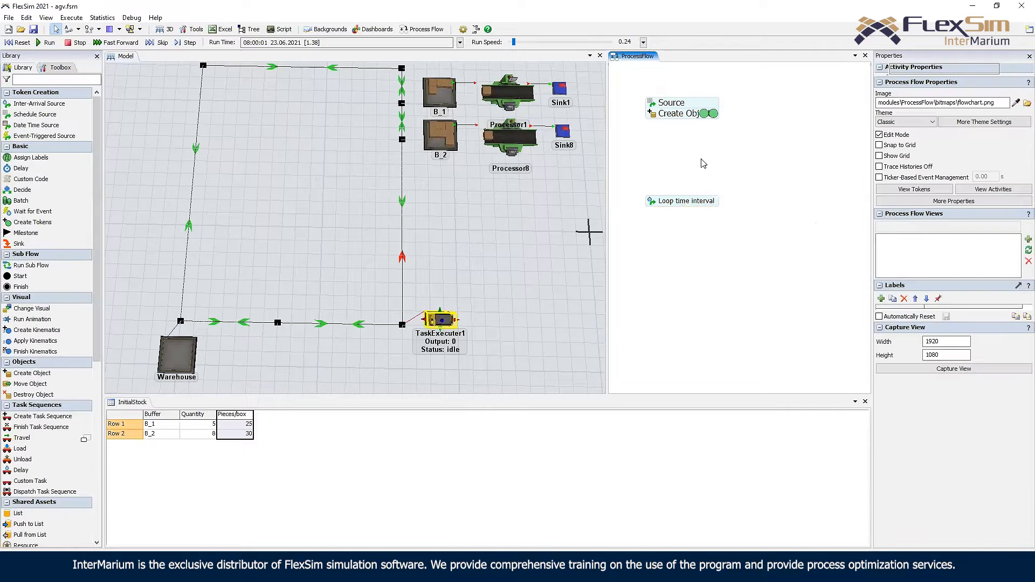
- Add a Resource activity named Transporter_1 beside the loop block and reference TaskExecuter1 from the model in it
double_click(749, 217)
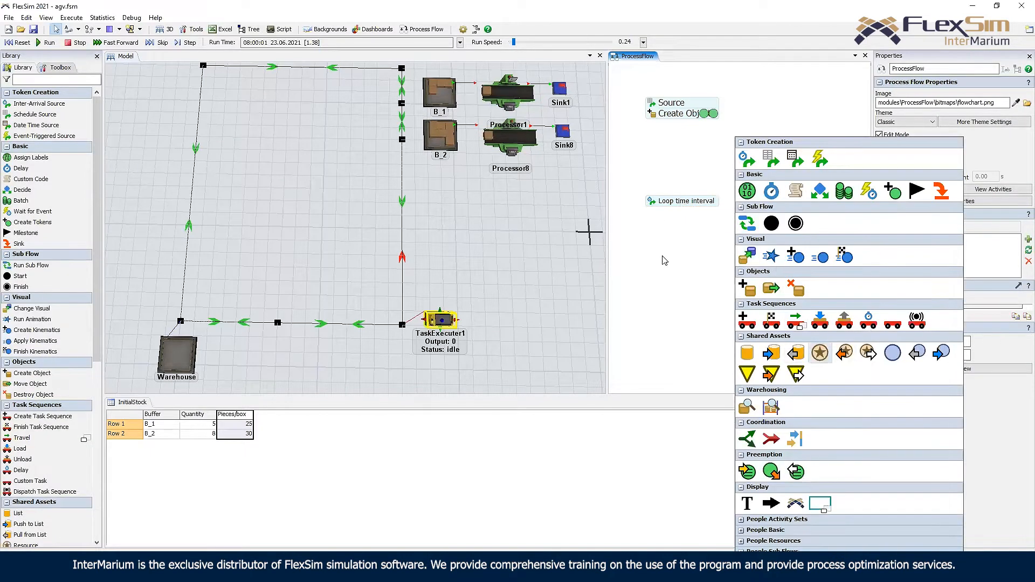
left_click(820, 353)
left_click_drag(763, 217, 773, 226)
type("Trans")
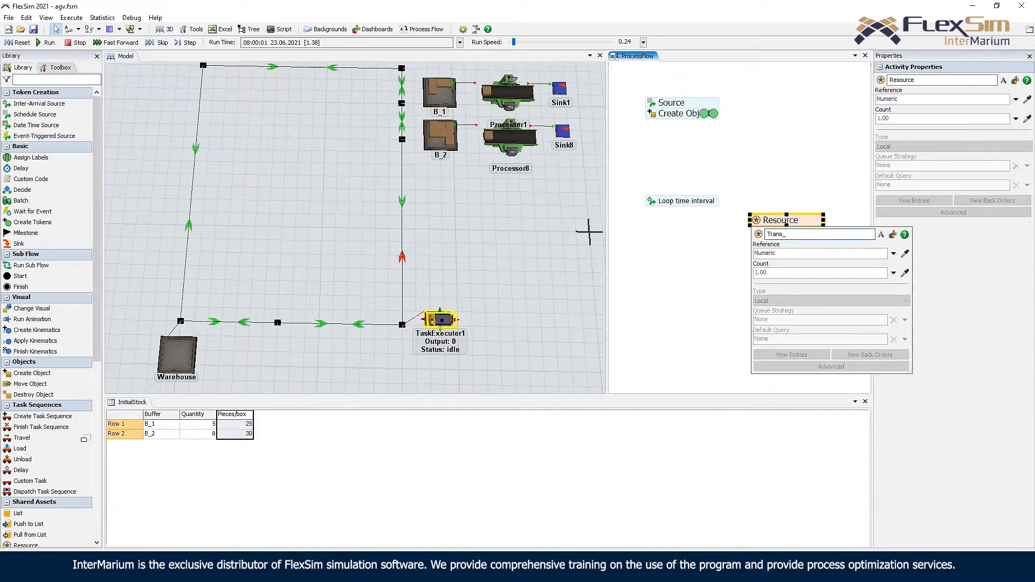
type("porter_1")
left_click(905, 252)
left_click(443, 323)
left_click(458, 329)
left_click(710, 140)
- Attach an Acquire activity for Transporter_1 beneath Loop time interval and assign the acquired resource to the label token.transporter
double_click(676, 246)
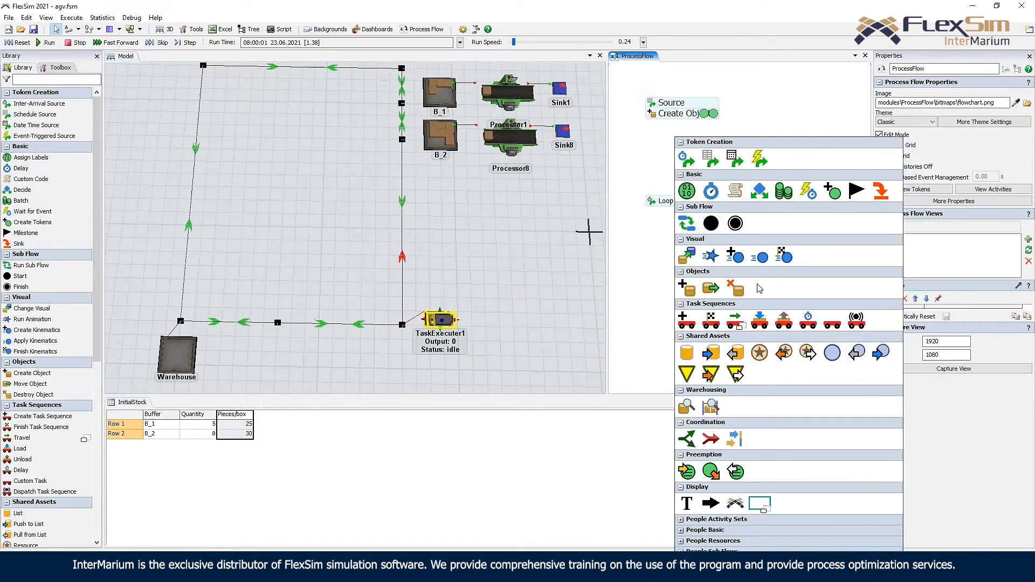
left_click(784, 357)
left_click_drag(710, 246, 680, 221)
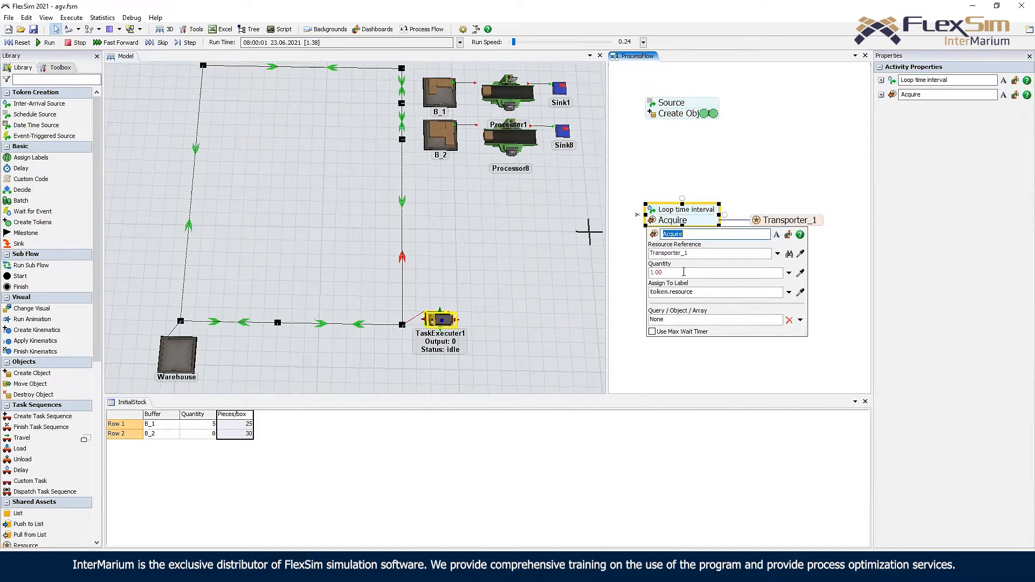
left_click(691, 292)
type("token.transp")
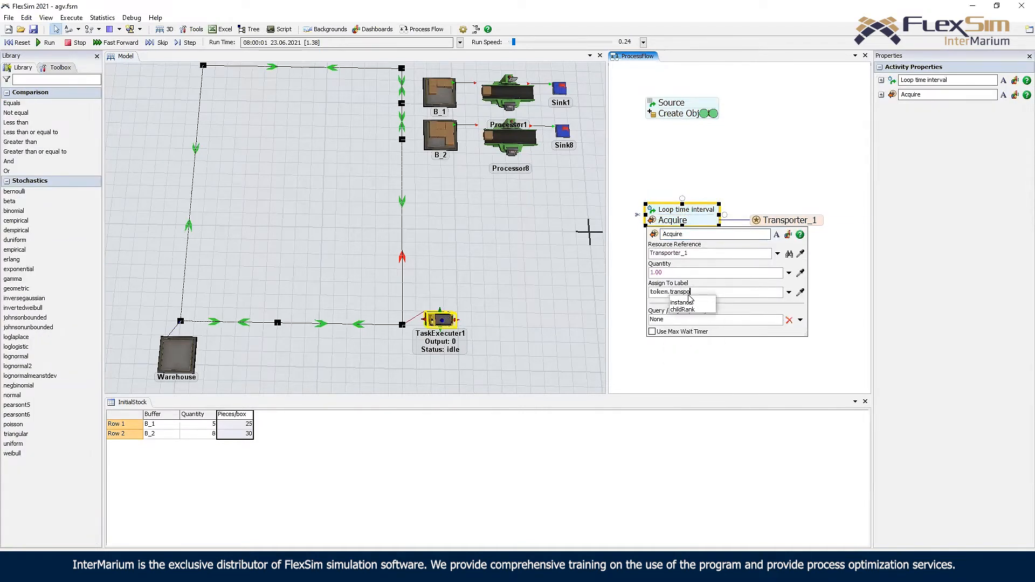
type("orter")
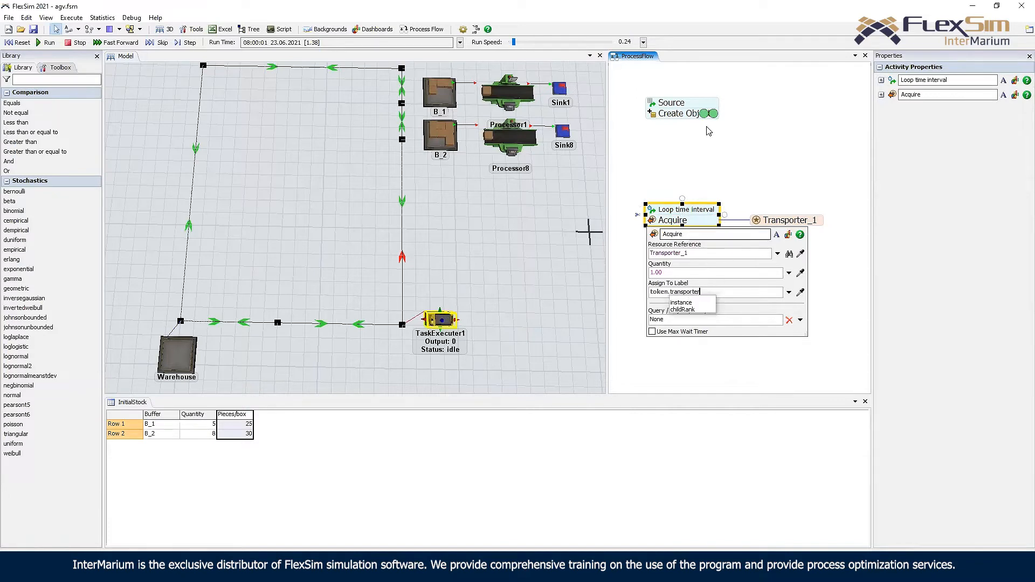
left_click(683, 201)
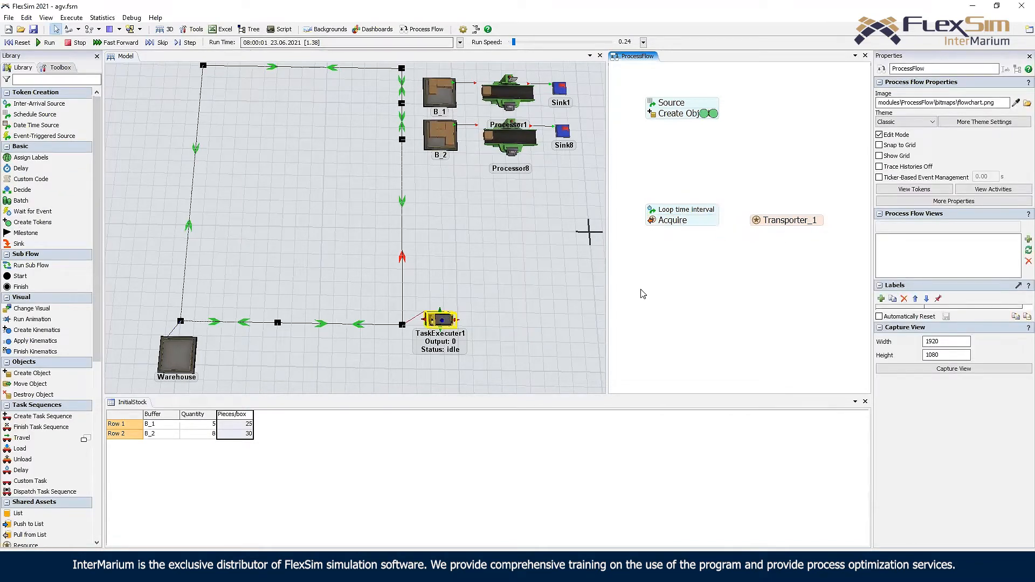
- Attach a Travel activity beneath Acquire and set its destination to the Warehouse queue
double_click(667, 251)
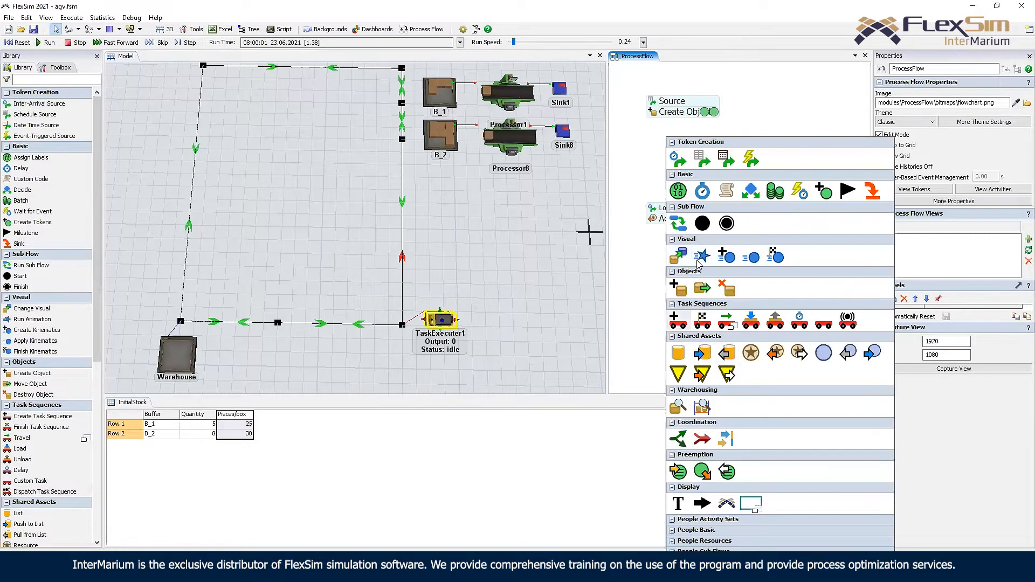
left_click(728, 322)
left_click(740, 320)
left_click_drag(699, 261, 669, 232)
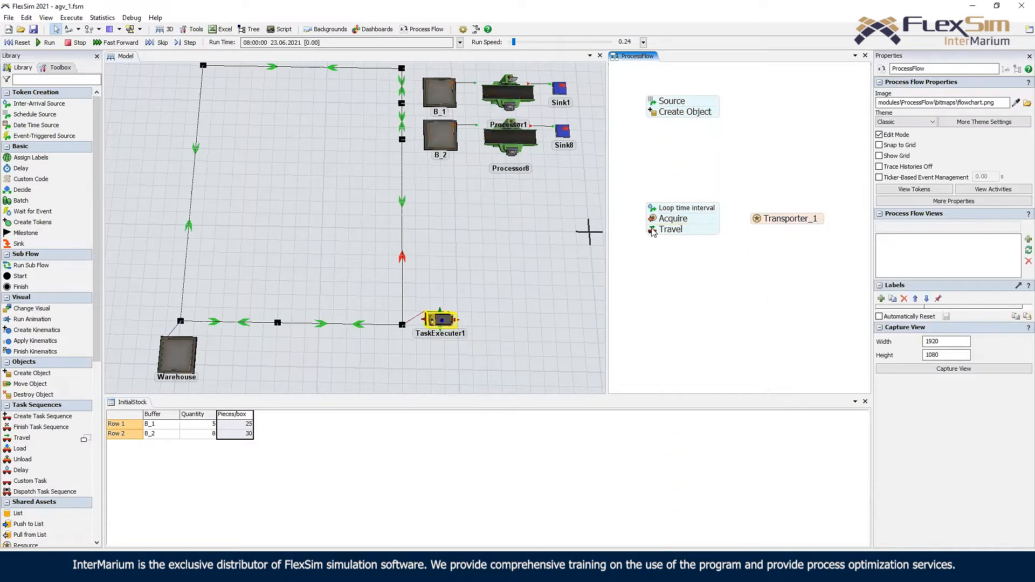
left_click(652, 229)
left_click(801, 283)
left_click(172, 352)
left_click(190, 359)
left_click(672, 342)
double_click(669, 269)
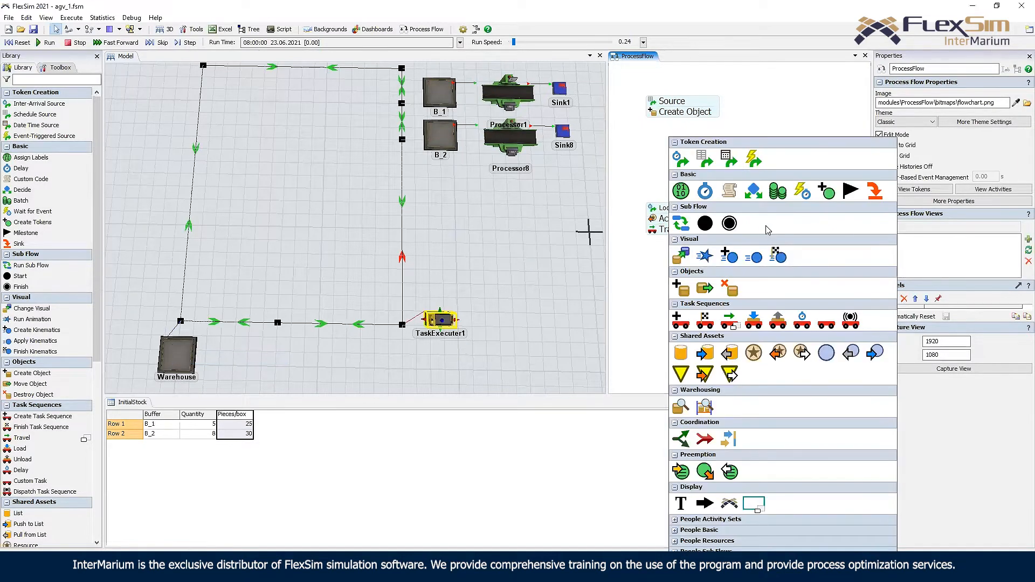
left_click_drag(729, 191, 668, 204)
left_click(681, 288)
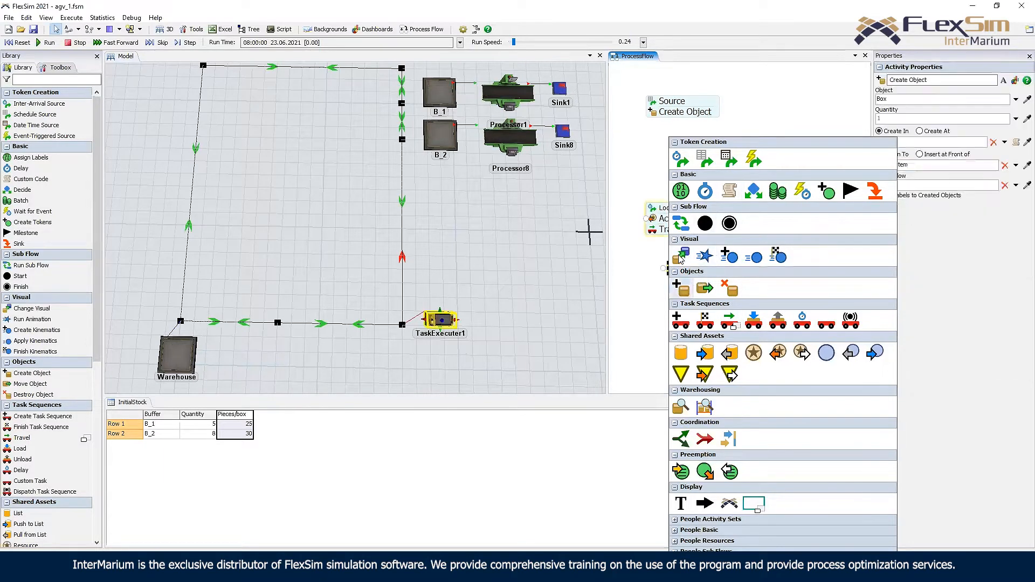
left_click_drag(679, 267, 678, 299)
key("Delete")
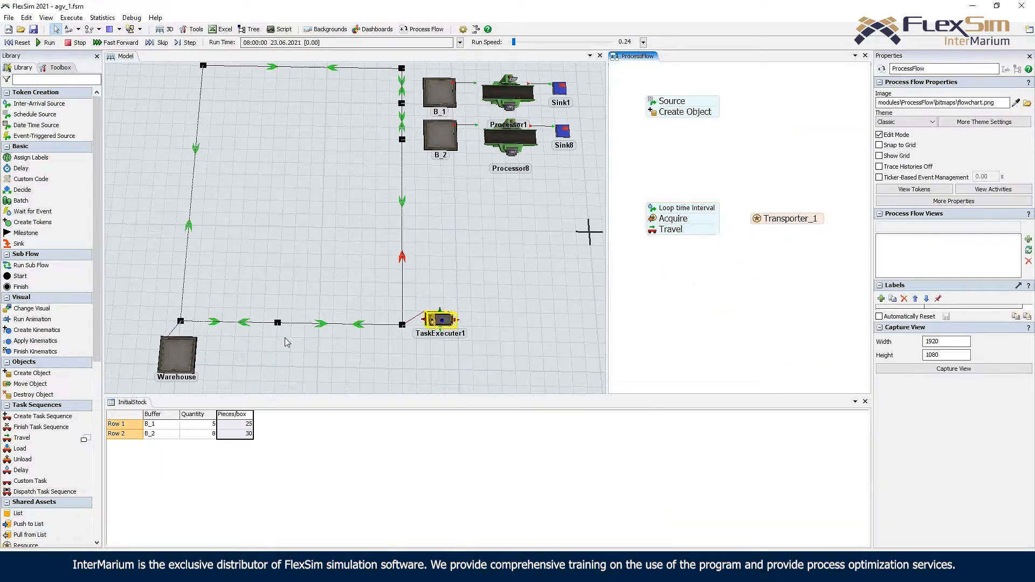
- Place an Operator in the 3D model next to the Warehouse queue
left_click_drag(25, 222, 272, 325)
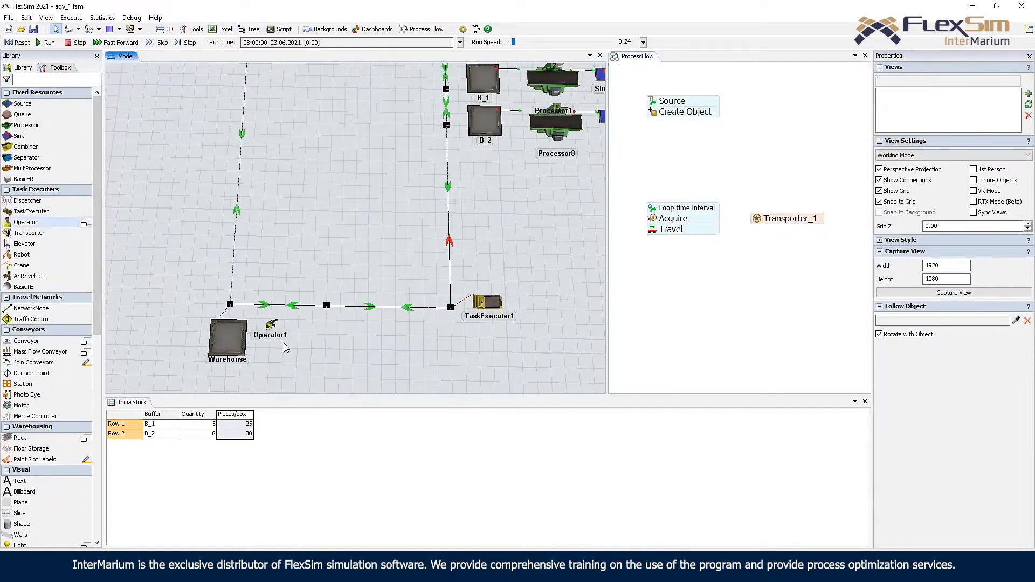
scroll(290, 345, "up", 3)
scroll(291, 344, "up", 2)
left_click(760, 282)
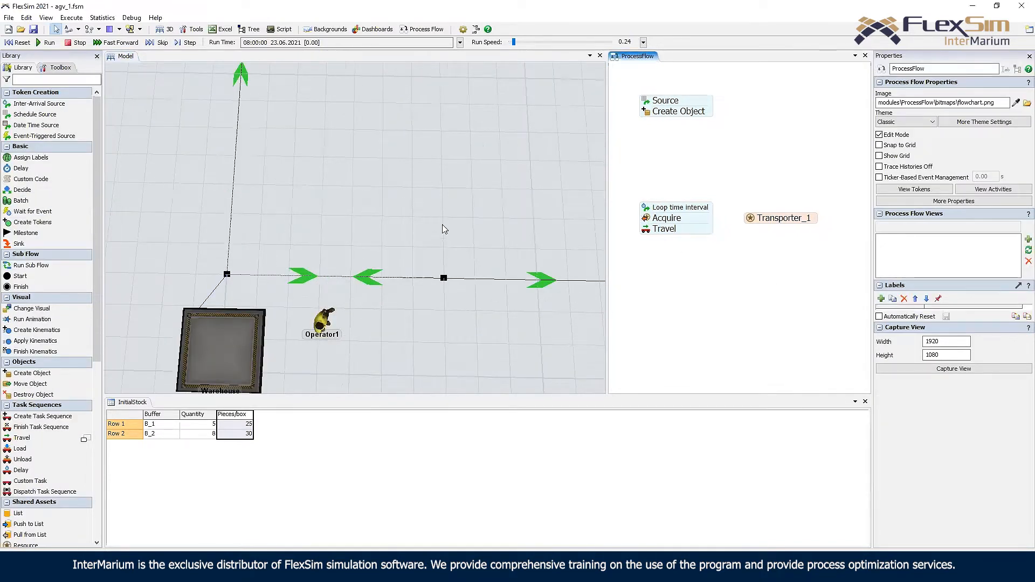
left_click(504, 231)
scroll(504, 233, "down", 2)
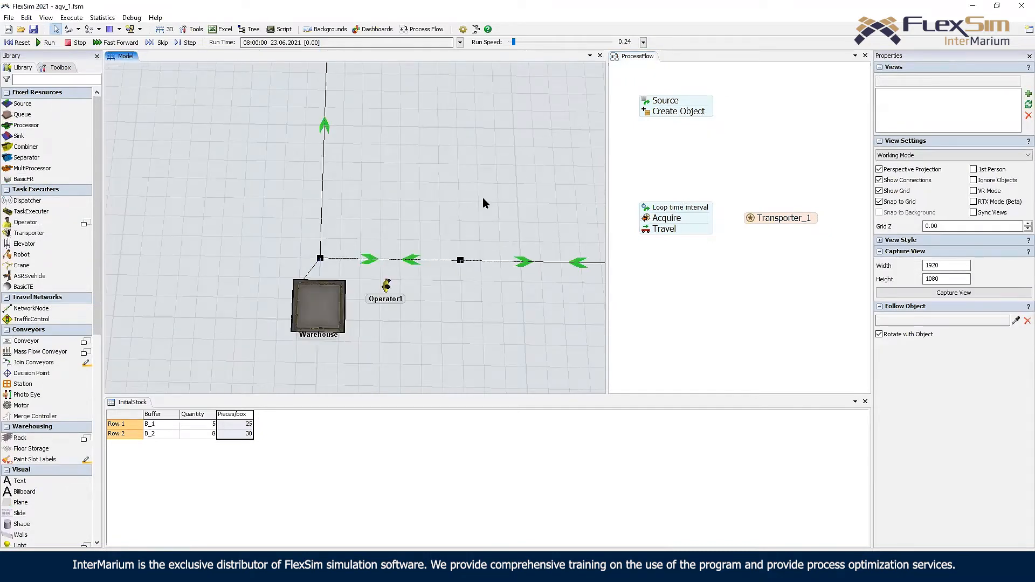
left_click_drag(483, 199, 492, 201)
- Add a Run Sub Flow activity and attach it beneath Travel in the loop block
double_click(672, 257)
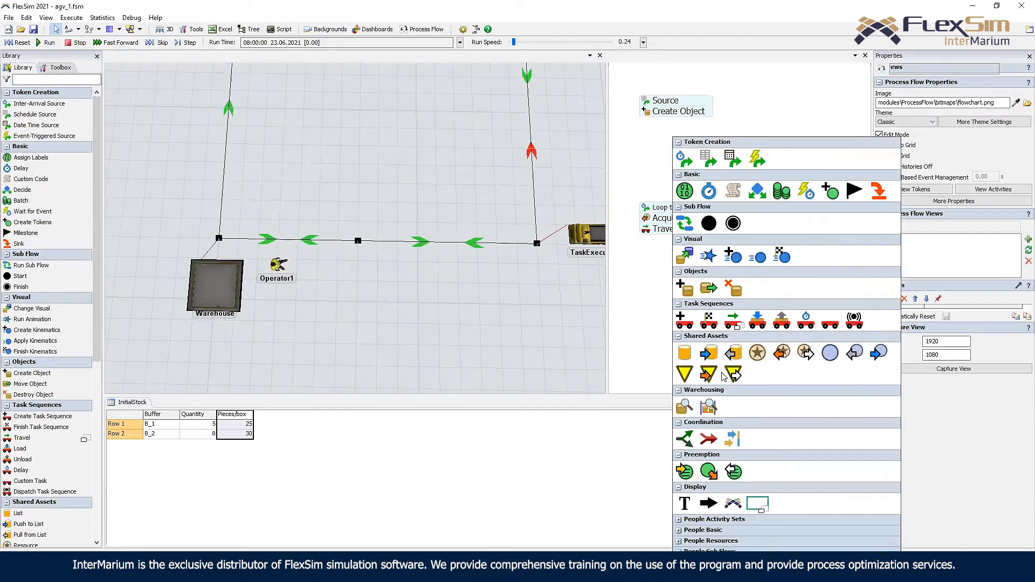
left_click(685, 223)
left_click_drag(694, 259, 668, 243)
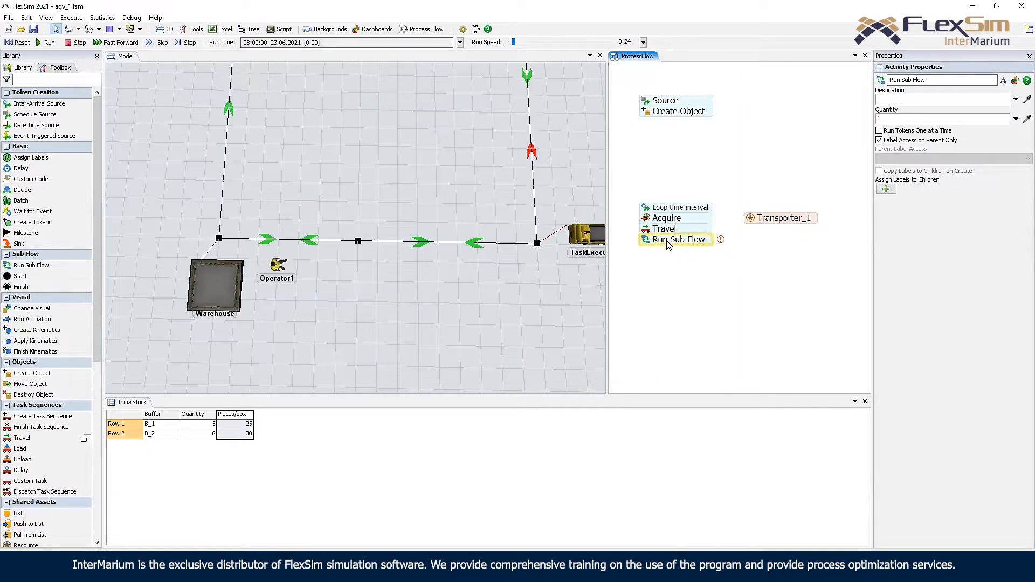
- Add separate Start and Finish sub flow activities beside the loop block, arranging Start above Finish
double_click(761, 253)
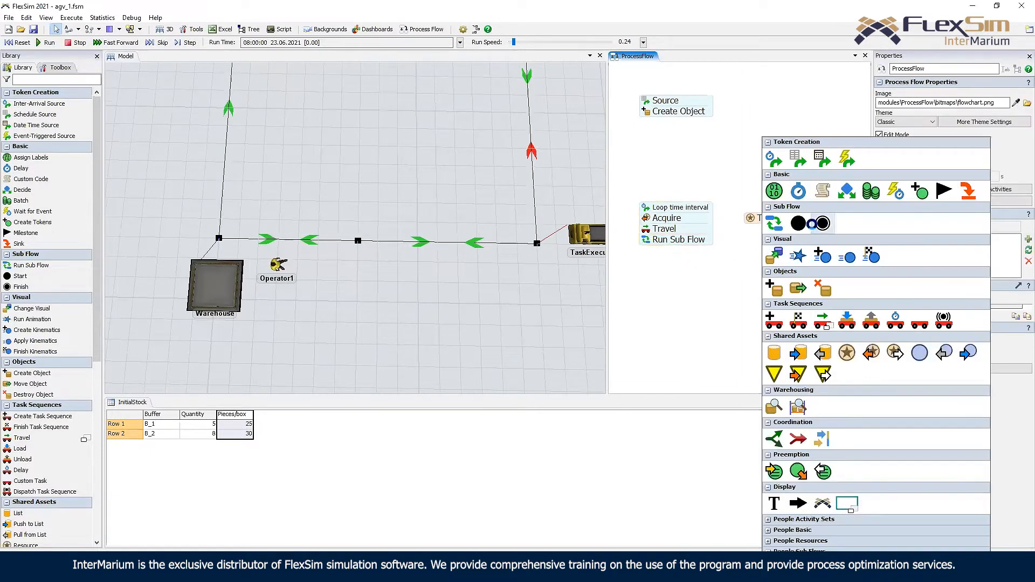
left_click(806, 222)
double_click(763, 296)
left_click(824, 224)
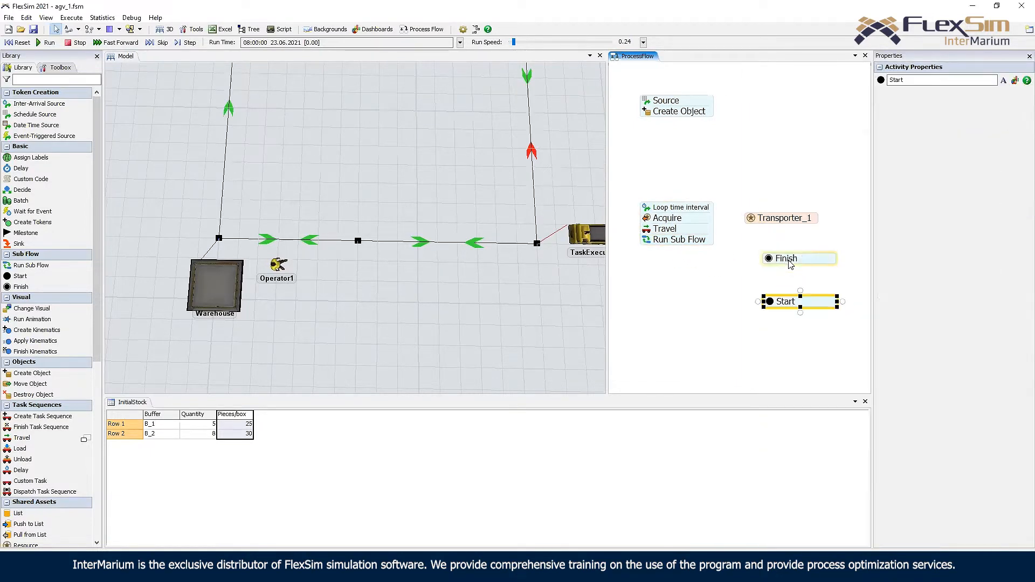
mouse_move(776, 300)
left_mouse_down()
mouse_move(773, 248)
mouse_move(772, 285)
left_mouse_up()
left_click_drag(781, 248, 767, 241)
- Connect the Run Sub Flow activity to Start as its destination and adjust the position of Finish below it
left_click(690, 238)
left_click(721, 240)
left_click(769, 250)
left_click_drag(769, 288, 768, 276)
scroll(767, 276, "up", 2)
- Rename the Run Sub Flow activity LoadTransport and change the quantity of sub flow tokens it creates
double_click(682, 249)
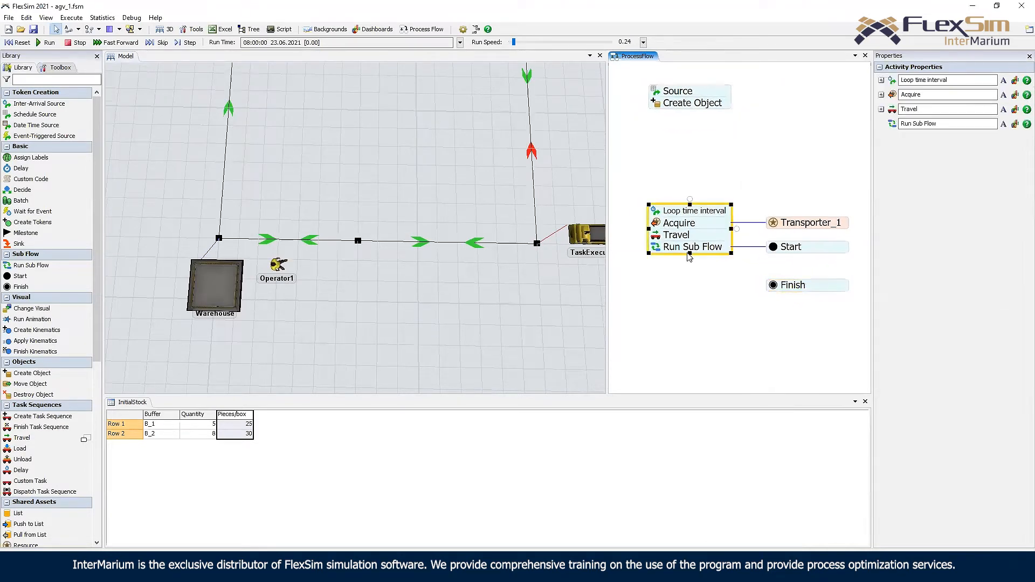
type("LoadTransport")
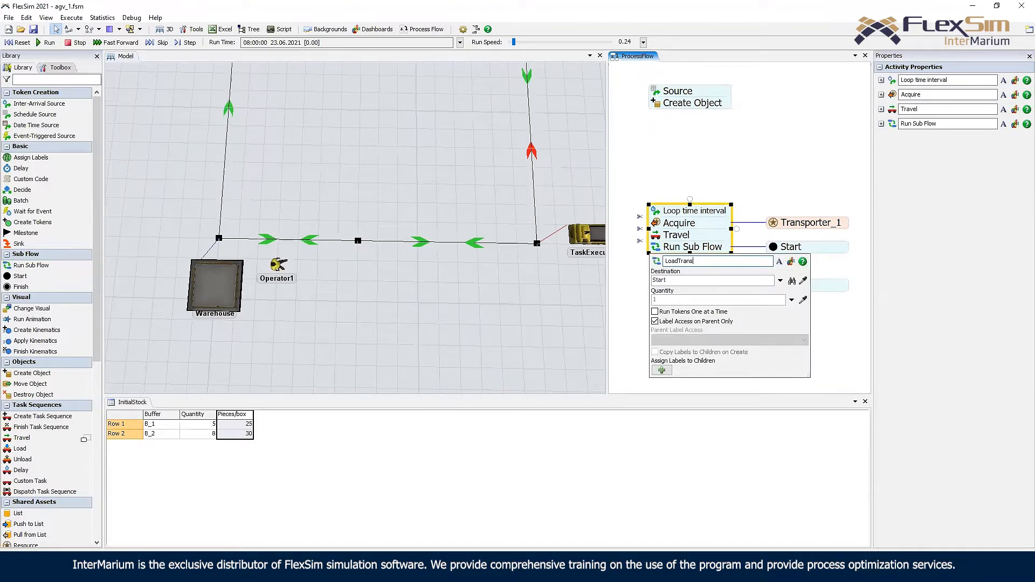
left_click(684, 305)
type("3")
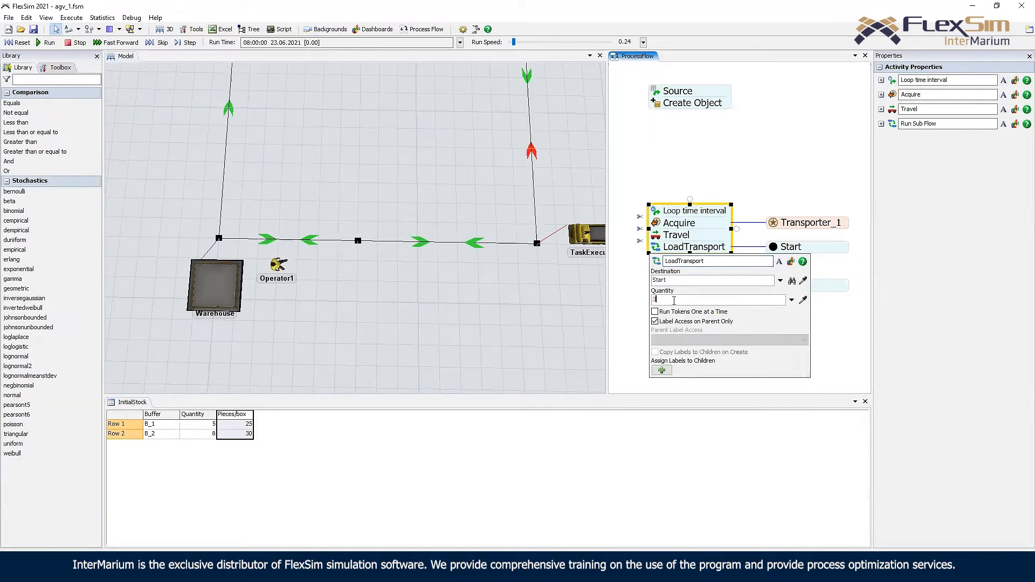
type("5")
left_click(738, 135)
- Add another Acquire activity and a Release activity below the loop block in the process flow
left_click_drag(729, 283, 694, 259)
scroll(693, 259, "up", 1)
double_click(707, 272)
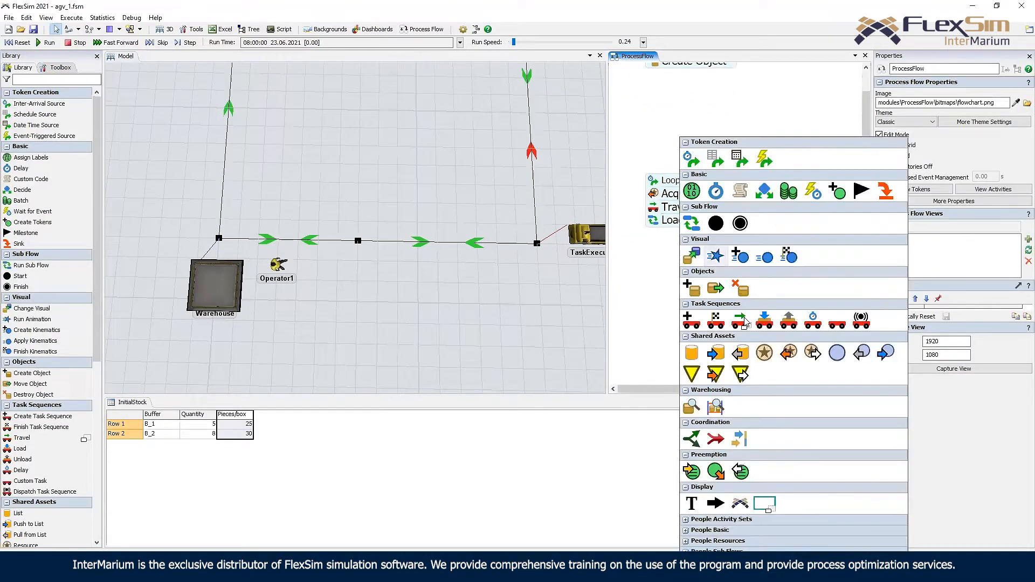
left_click(795, 361)
left_click(809, 354)
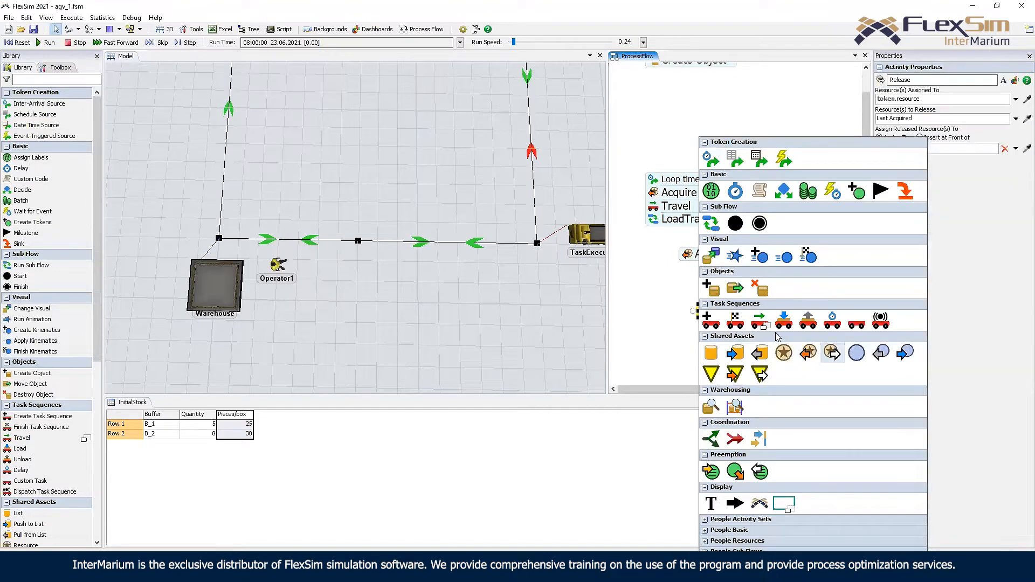
- Add a Resource activity named Warehouse operator below Transporter_1 and reference the model's Operator1 in it
double_click(793, 173)
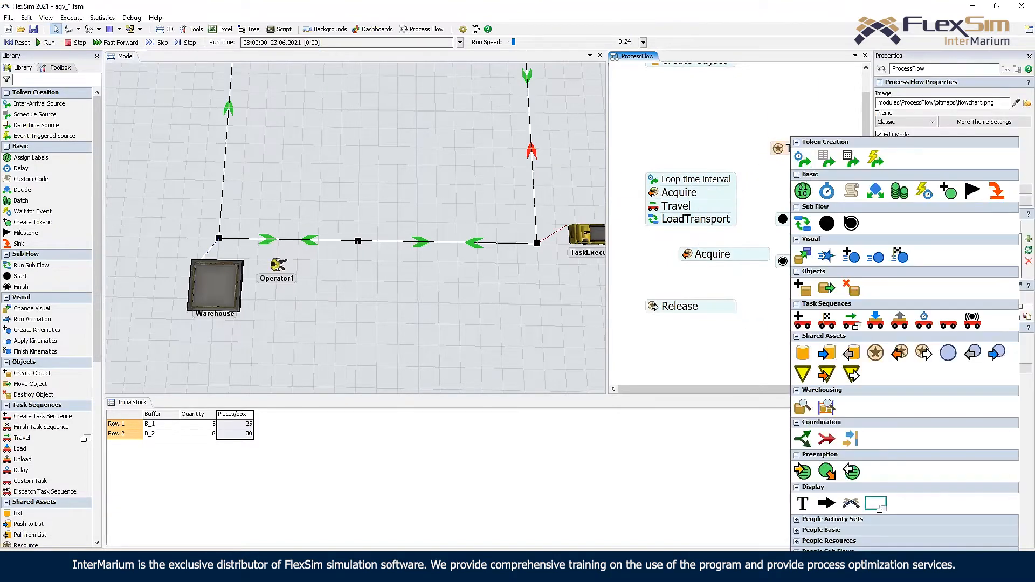
left_click(884, 498)
left_click_drag(819, 179, 808, 170)
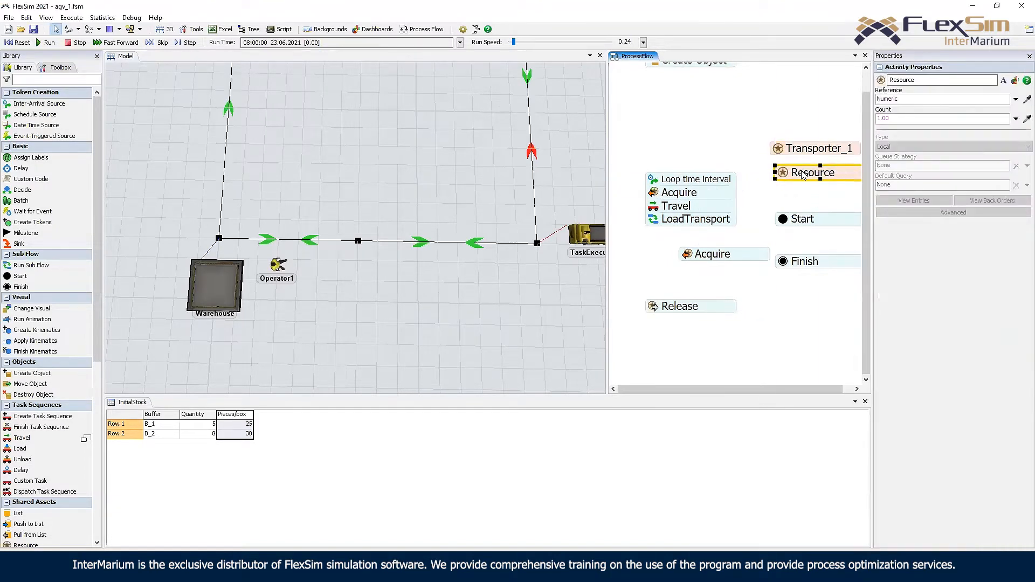
type("Warehouse operator")
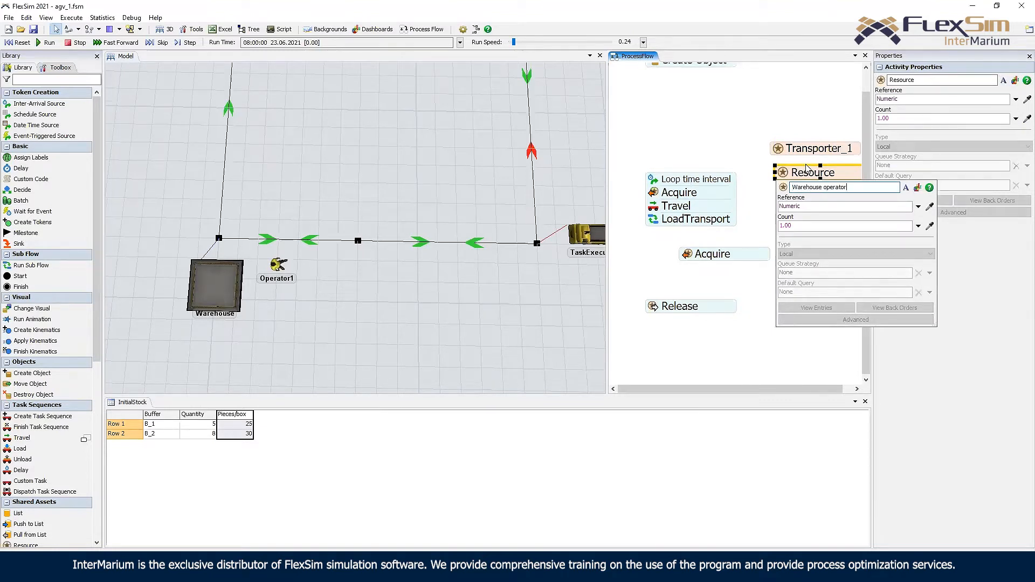
left_click(930, 208)
left_click(278, 266)
left_click(296, 274)
left_click(756, 172)
left_click(793, 176)
- Insert the loose Acquire activity between Travel and LoadTransport and link it to the Warehouse operator resource
left_click_drag(701, 254, 717, 221)
left_click(746, 220)
left_click(784, 170)
- Attach the Release activity beneath LoadTransport at the end of the loop block
left_click_drag(777, 199, 719, 195)
left_click_drag(658, 273, 705, 274)
left_click_drag(695, 304, 689, 243)
- Assign the resource acquired by the Warehouse operator's Acquire activity to the label token.operator
left_click(642, 217)
left_click(683, 293)
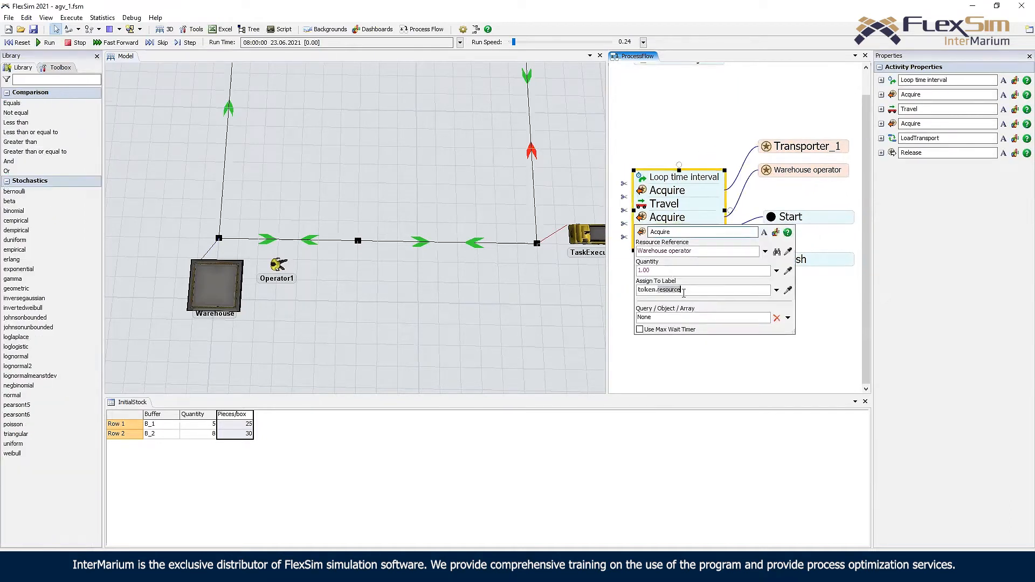
type("operat")
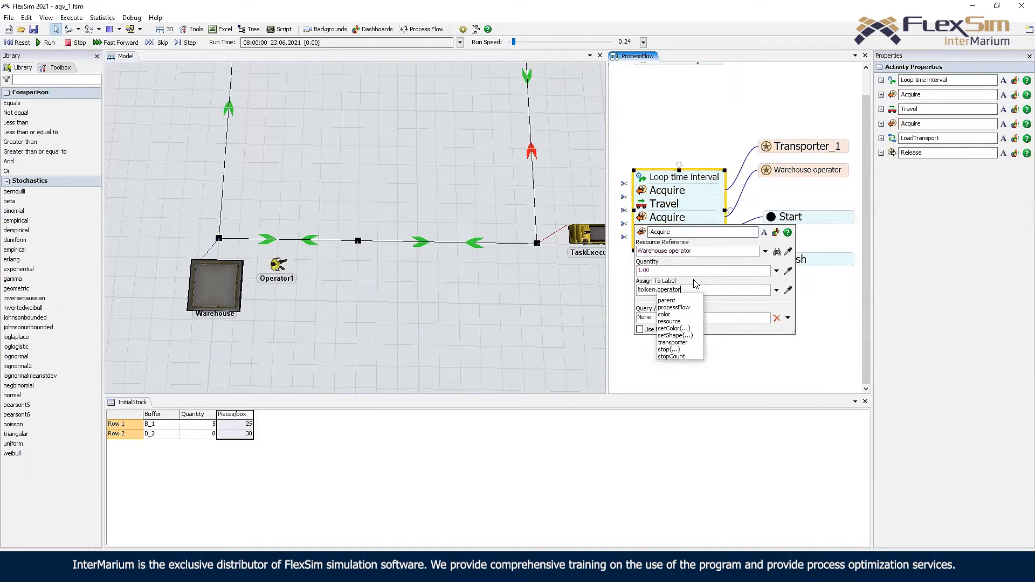
left_click(748, 372)
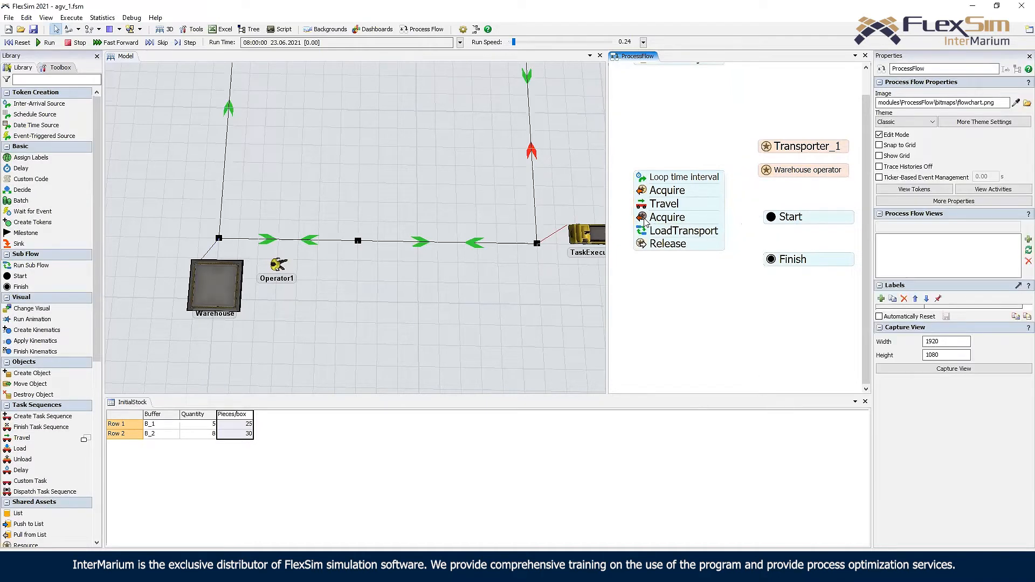
- Align Start with LoadTransport and move Finish farther down to leave room between them for the sub flow
left_click_drag(792, 262, 790, 284)
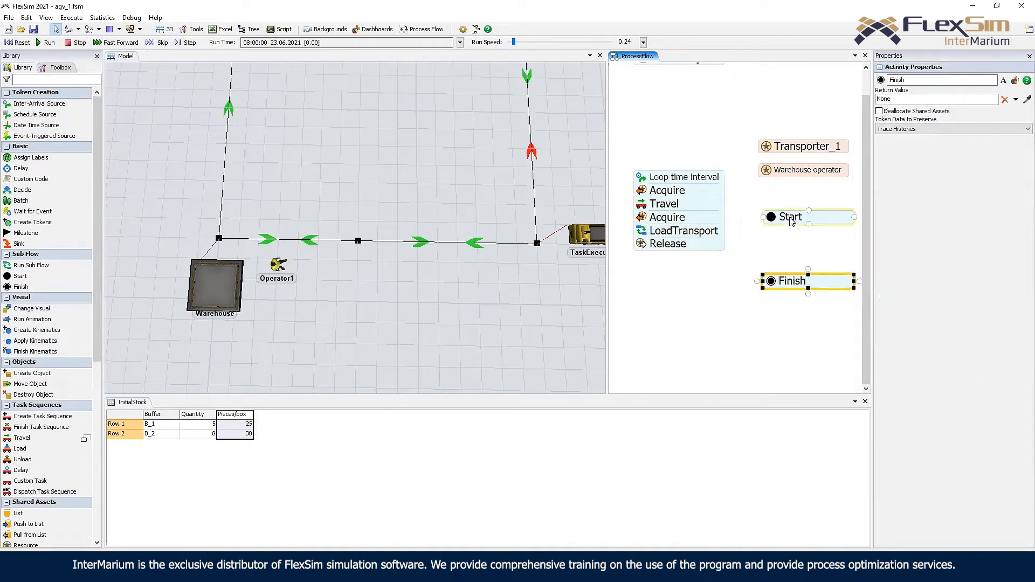
left_click_drag(795, 217, 794, 230)
left_click(682, 235)
left_click_drag(792, 280, 791, 296)
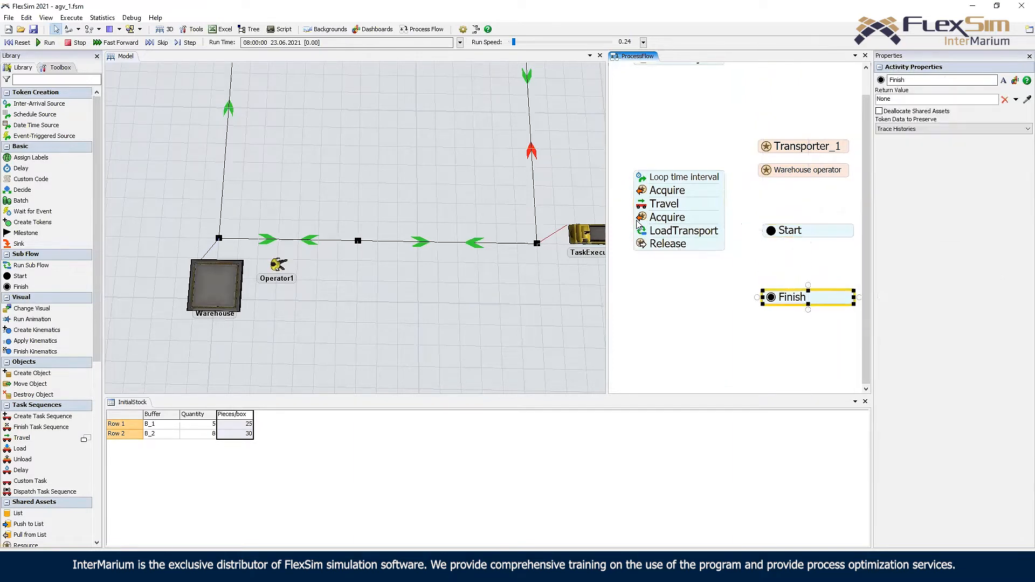
right_click(773, 257)
- Move the Warehouse queue in the 3D model slightly farther away from its network node
left_click_drag(240, 285, 421, 243)
scroll(421, 246, "down", 6)
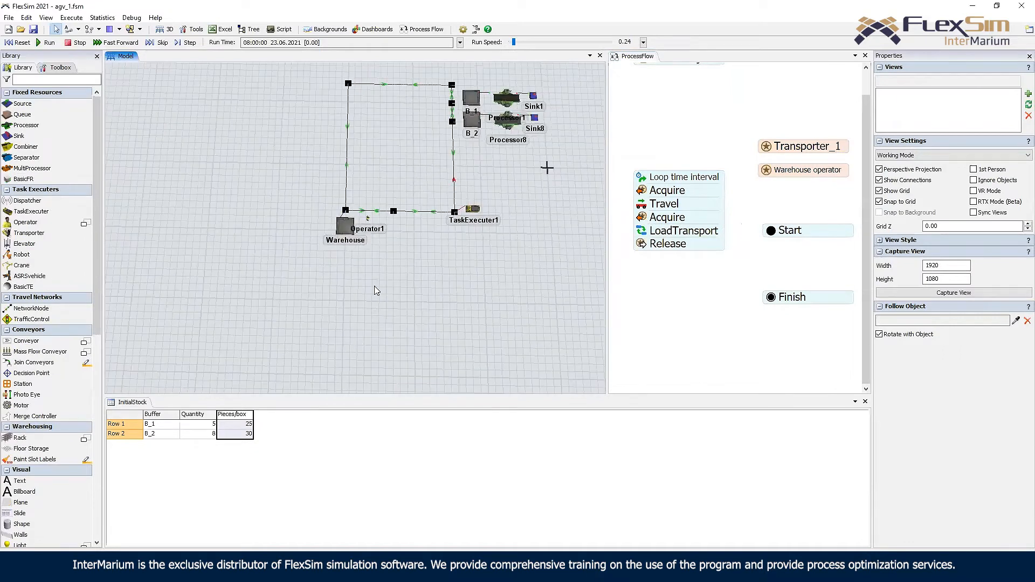
left_click_drag(345, 226, 324, 237)
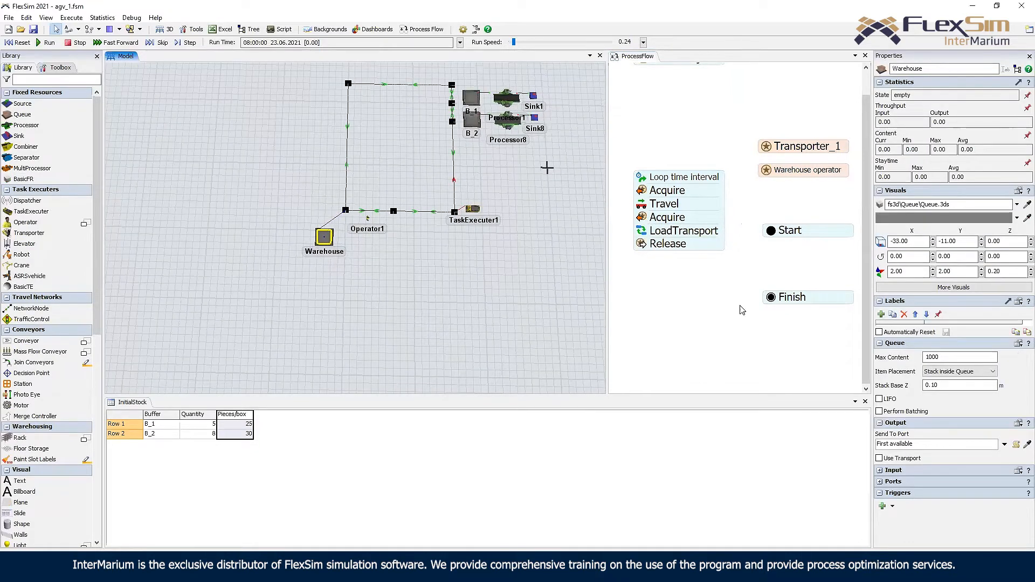
left_click(734, 318)
scroll(773, 248, "up", 1)
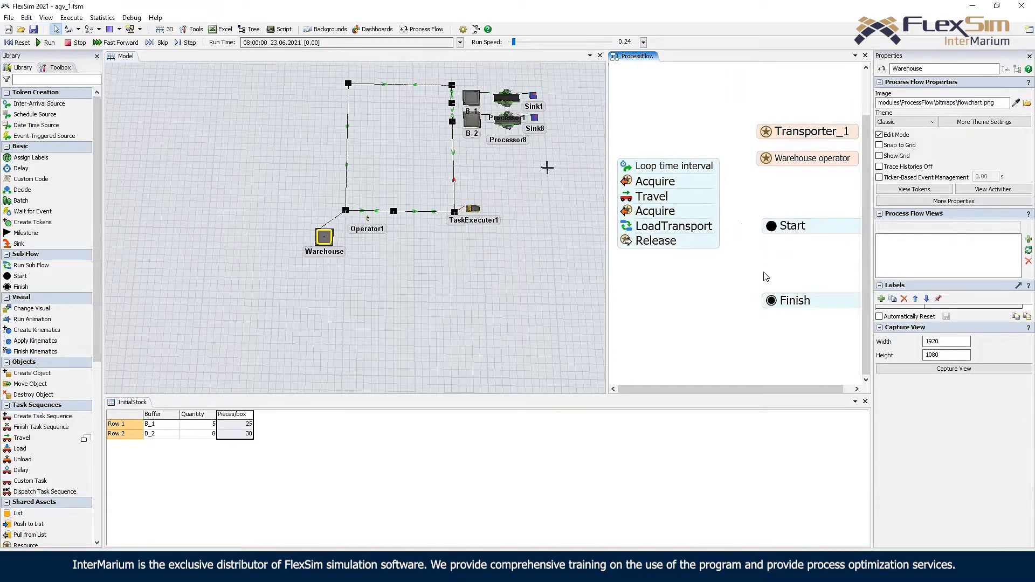
- Attach a Travel To Object activity directly beneath the sub flow's Start activity
scroll(811, 241, "up", 2)
double_click(792, 241)
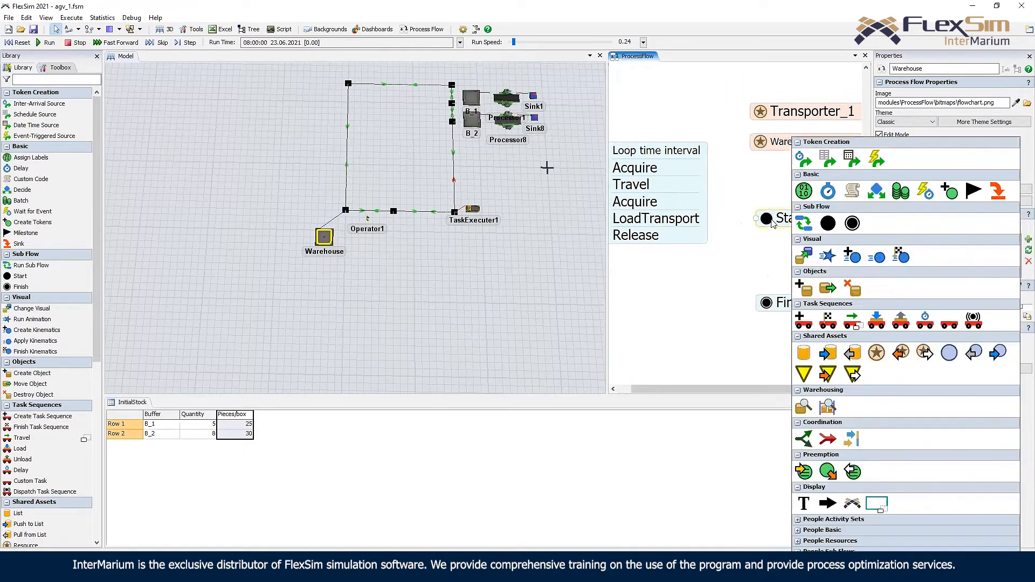
left_click(847, 313)
left_click(866, 318)
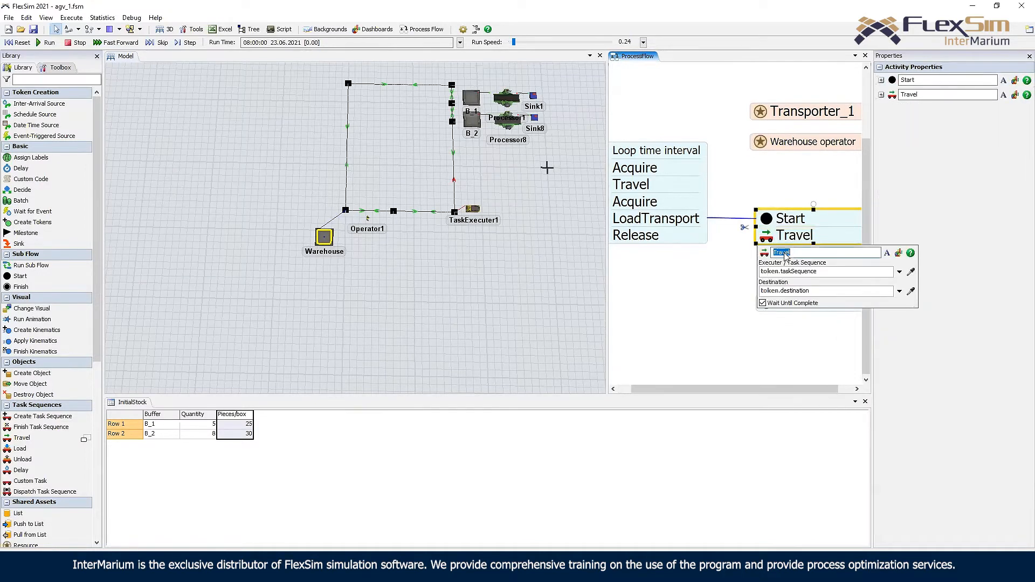
- Set the new Travel activity's executer to token.operator and its destination to the Warehouse queue in the 3D model
double_click(817, 274)
type("operator")
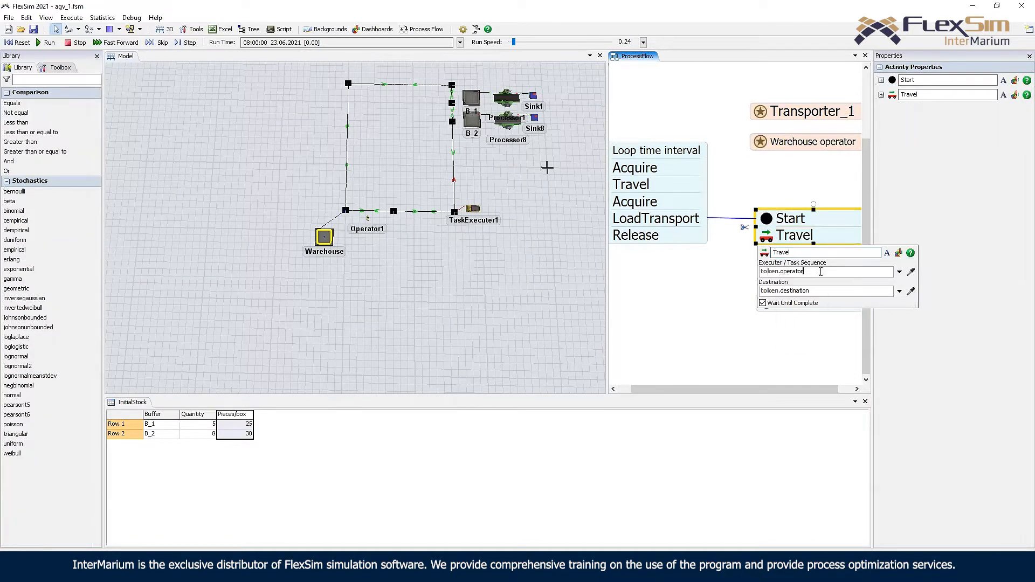
left_click(911, 291)
left_click(325, 238)
left_click(363, 247)
- Attach a Create Object activity beneath the Travel activity in the sub flow
double_click(752, 262)
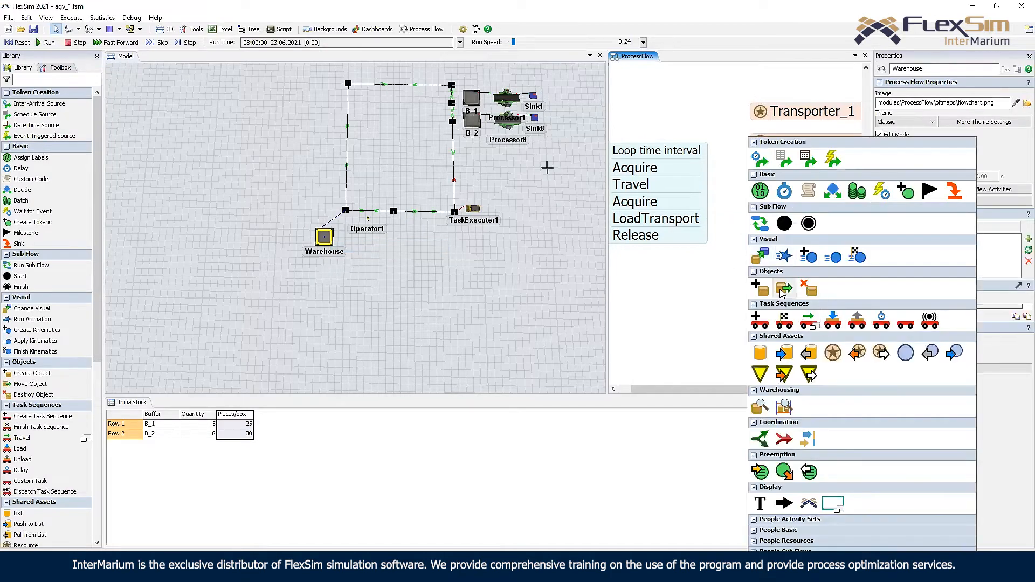
left_click(763, 289)
left_click_drag(773, 265, 777, 256)
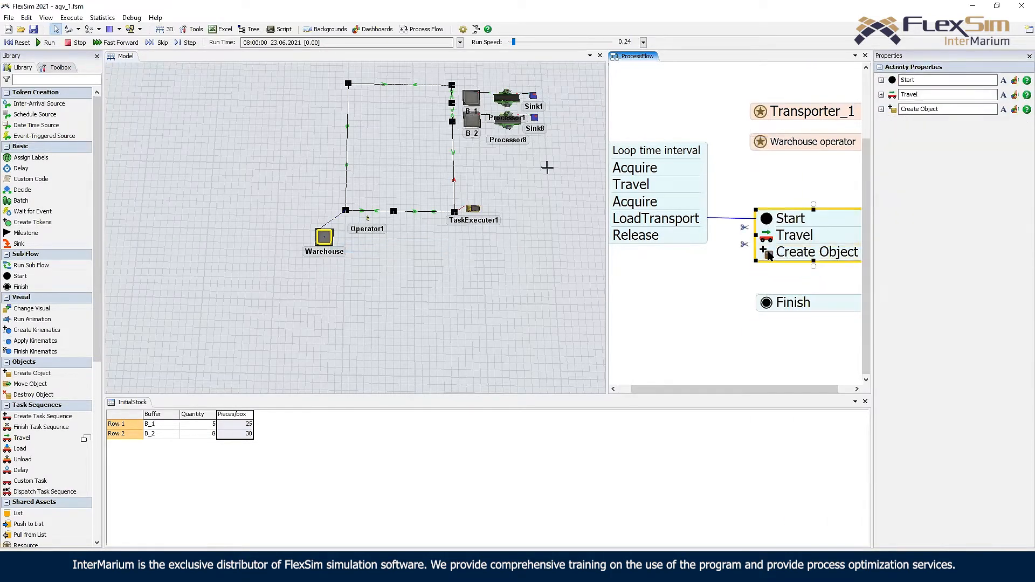
- Set the Create Object activity to create its box in the object stored in the token label operator
left_click(766, 252)
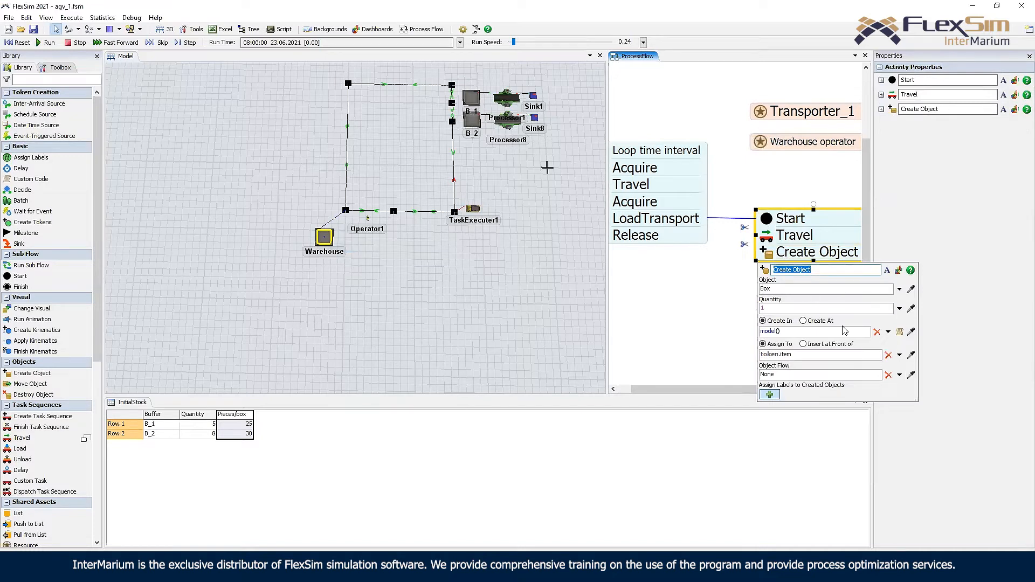
left_click(888, 332)
mouse_move(856, 371)
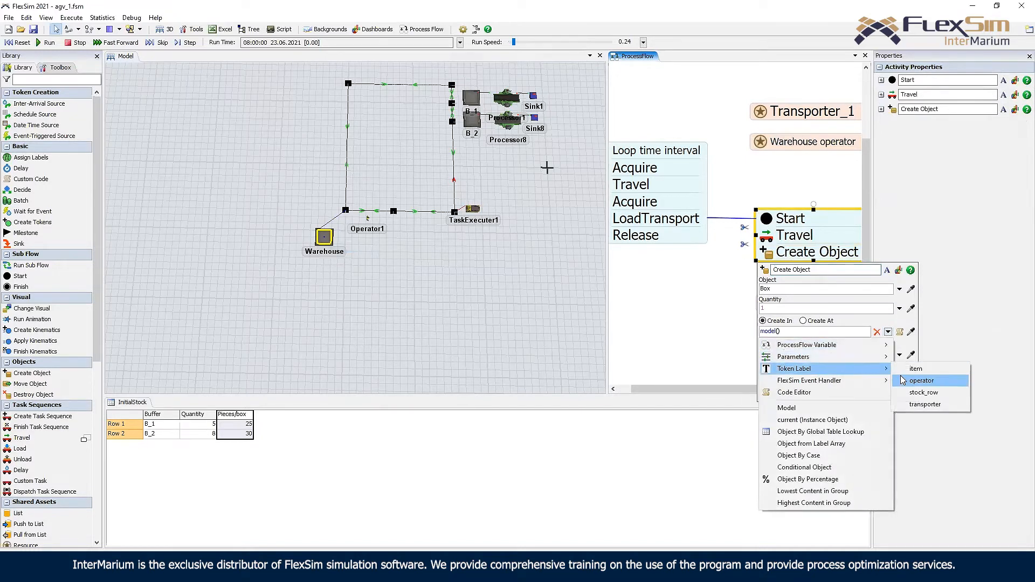
left_click(923, 380)
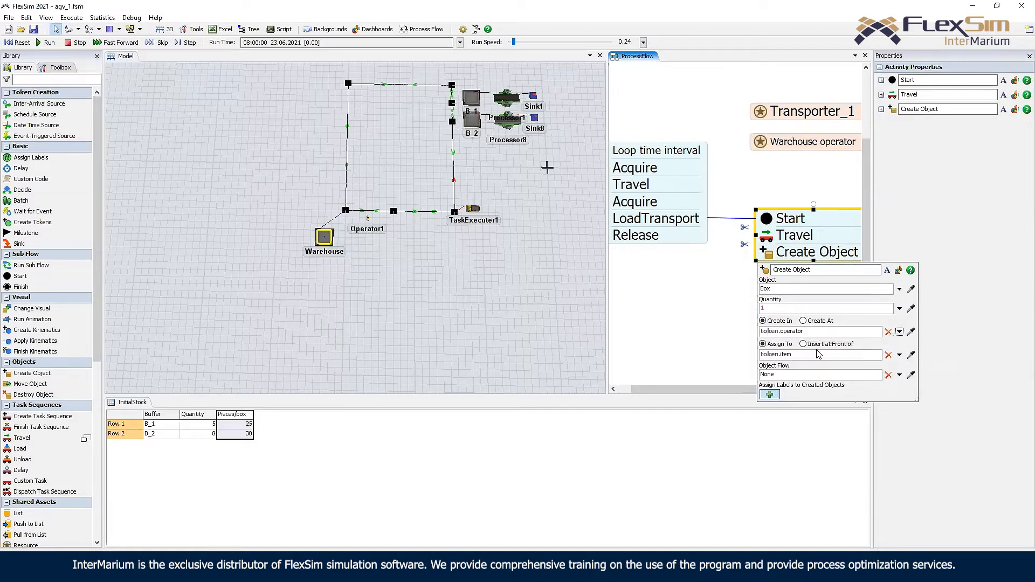
left_click(713, 287)
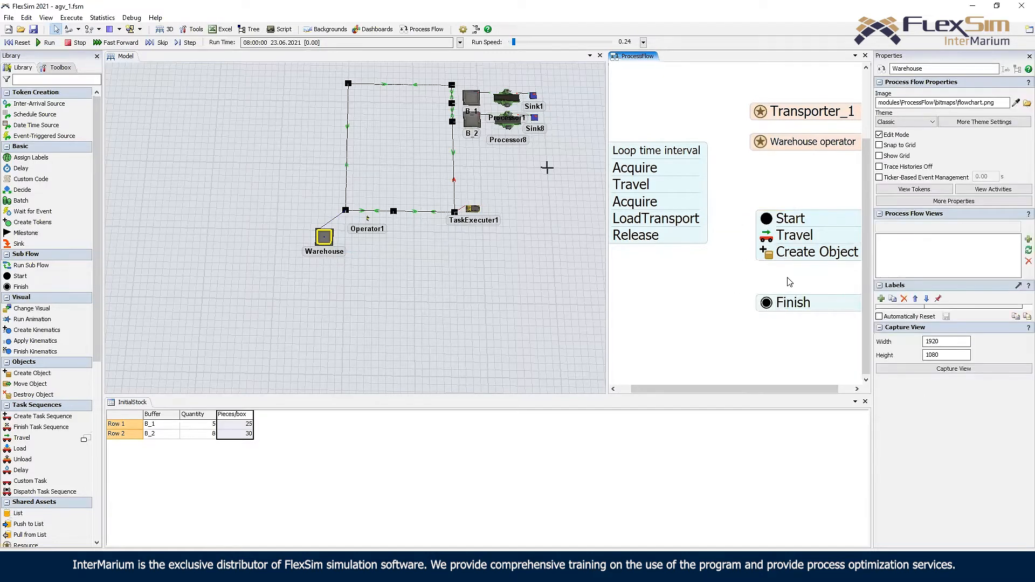
- Attach a second Travel To Object activity beneath Create Object
double_click(787, 276)
left_click(848, 321)
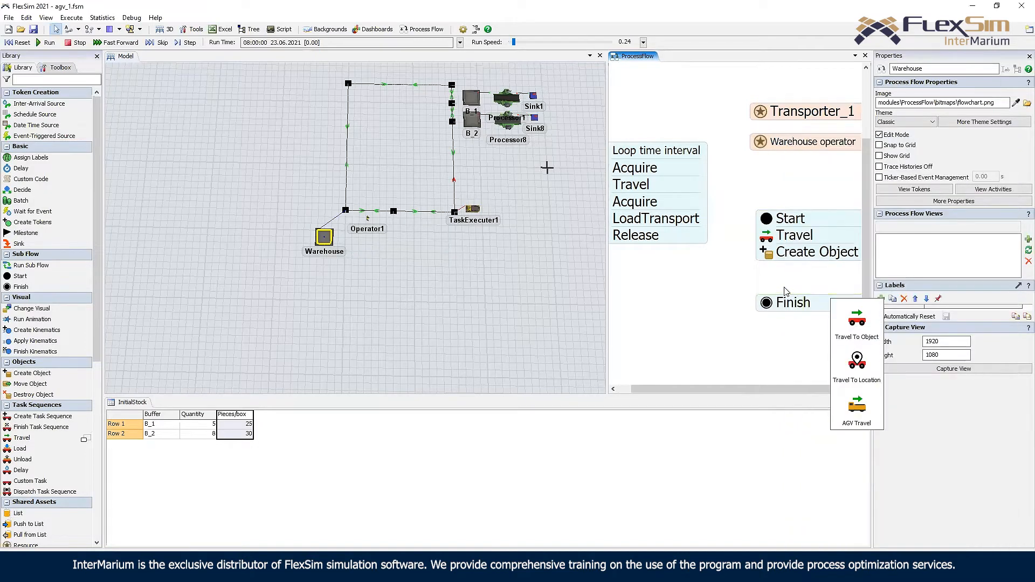
left_click_drag(821, 291, 792, 276)
- Set the executer of the second Travel activity to token.transporter
left_click(793, 305)
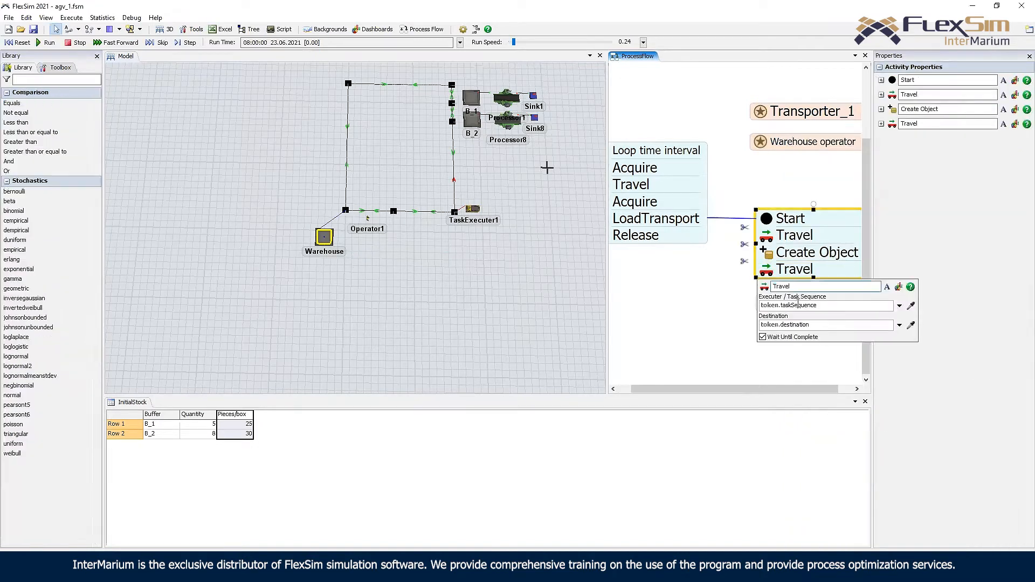
type("tra")
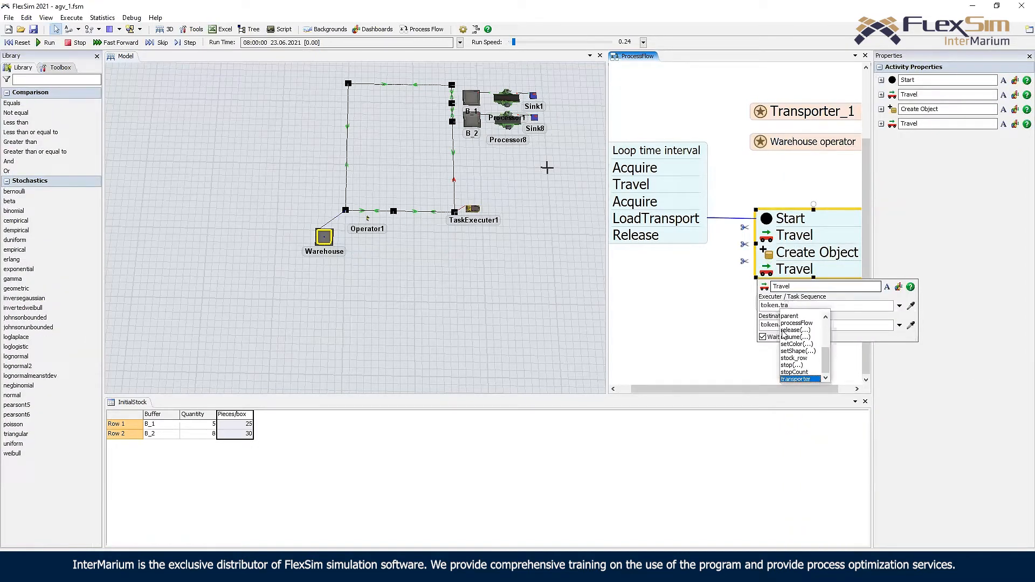
left_click(797, 379)
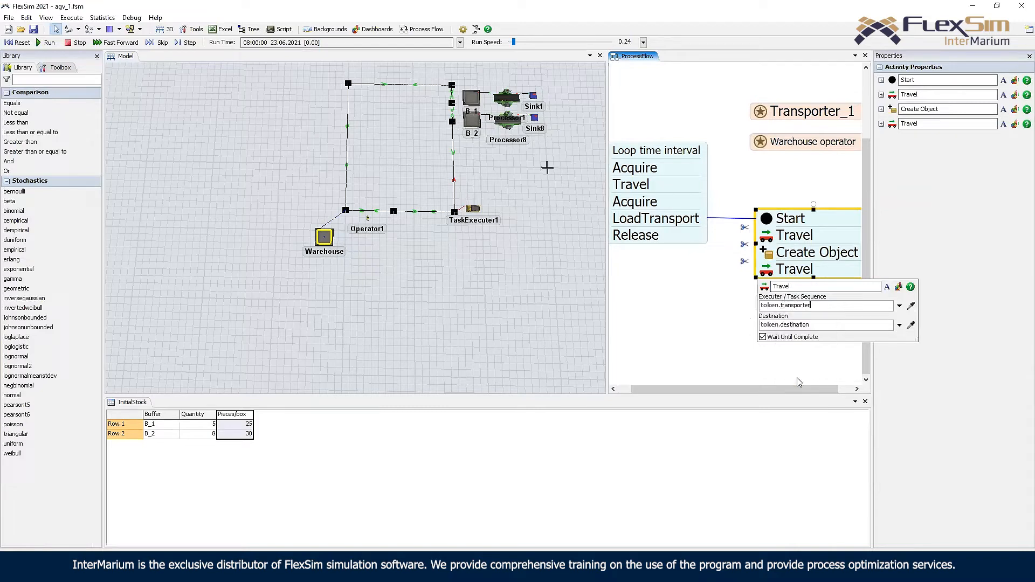
left_click(707, 307)
- Move Finish slightly farther down and attach an Unload activity beneath the second Travel activity
left_click_drag(797, 308, 796, 324)
double_click(771, 296)
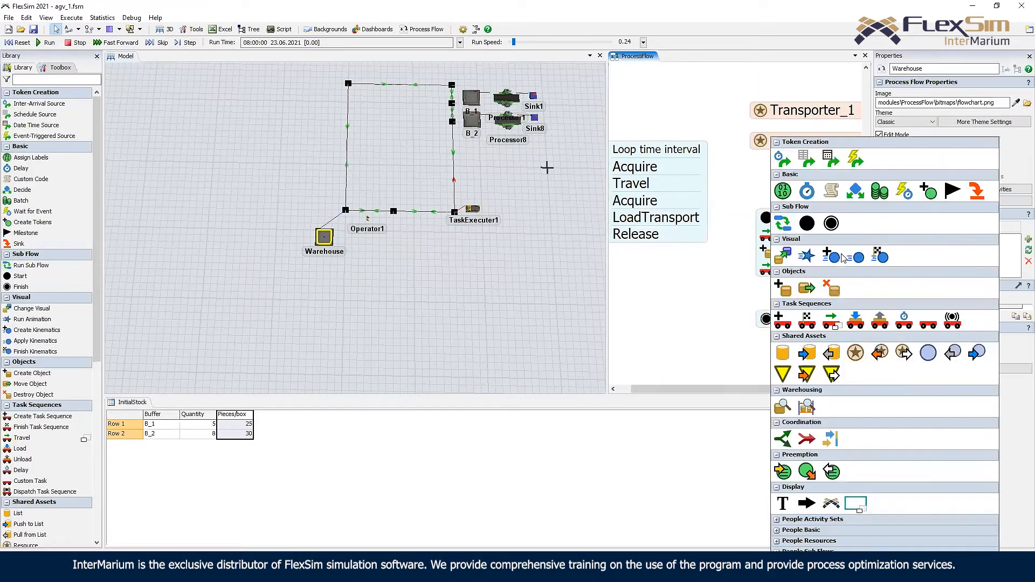
left_click(885, 322)
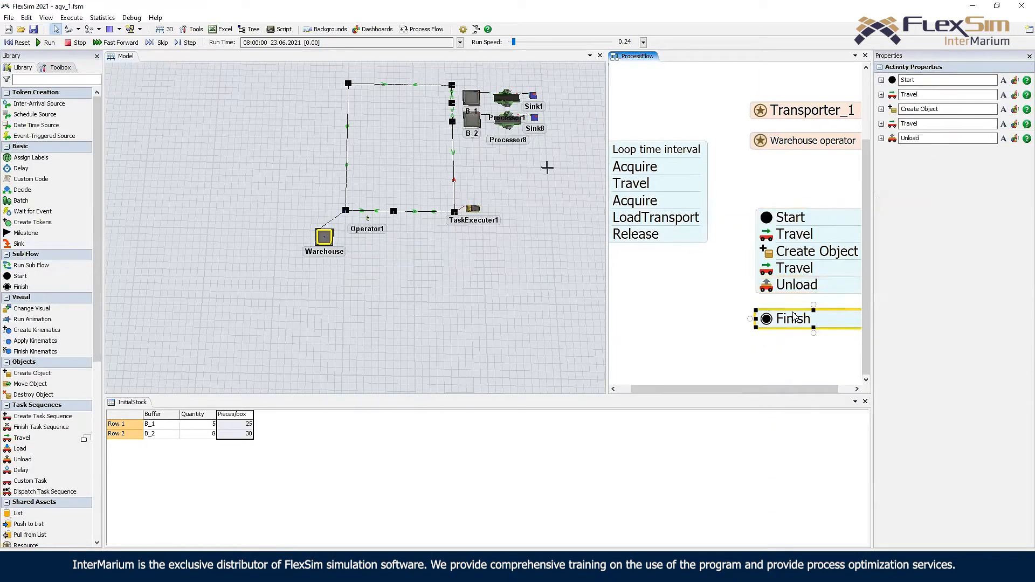
- Attach Finish beneath Unload, and set Unload's executer to token.operator and its station to token.transporter
double_click(775, 291)
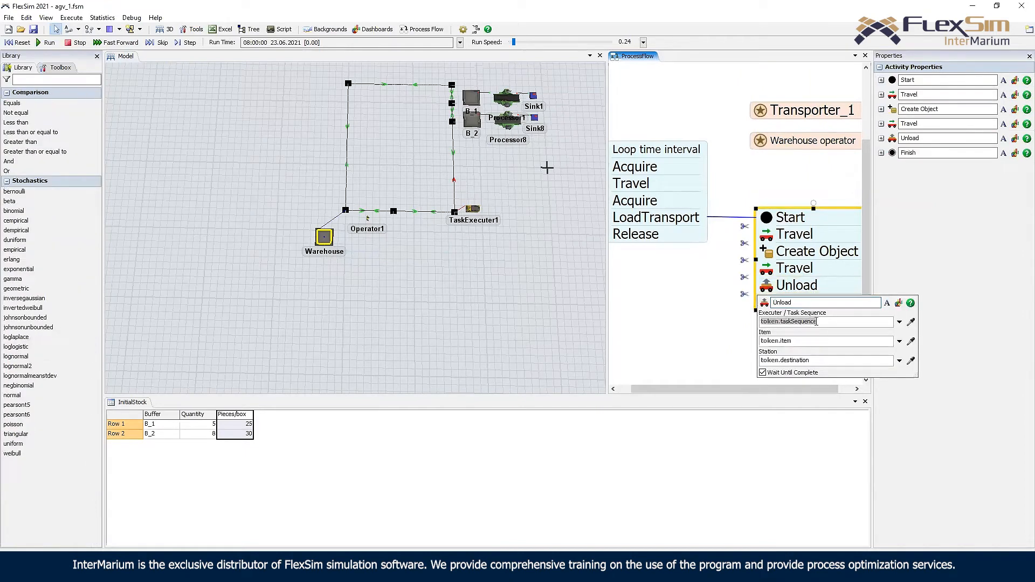
type("token.operator")
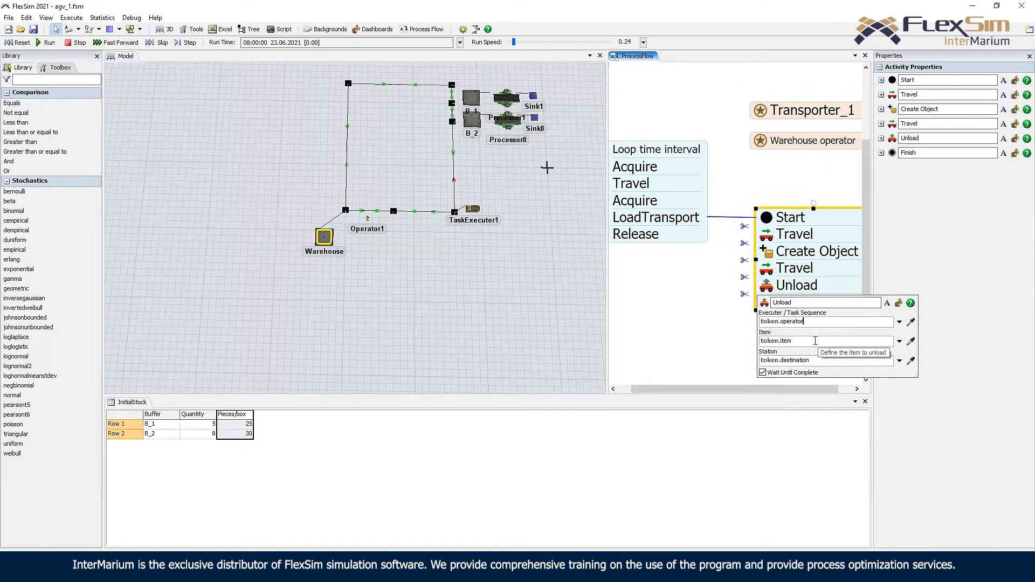
double_click(794, 360)
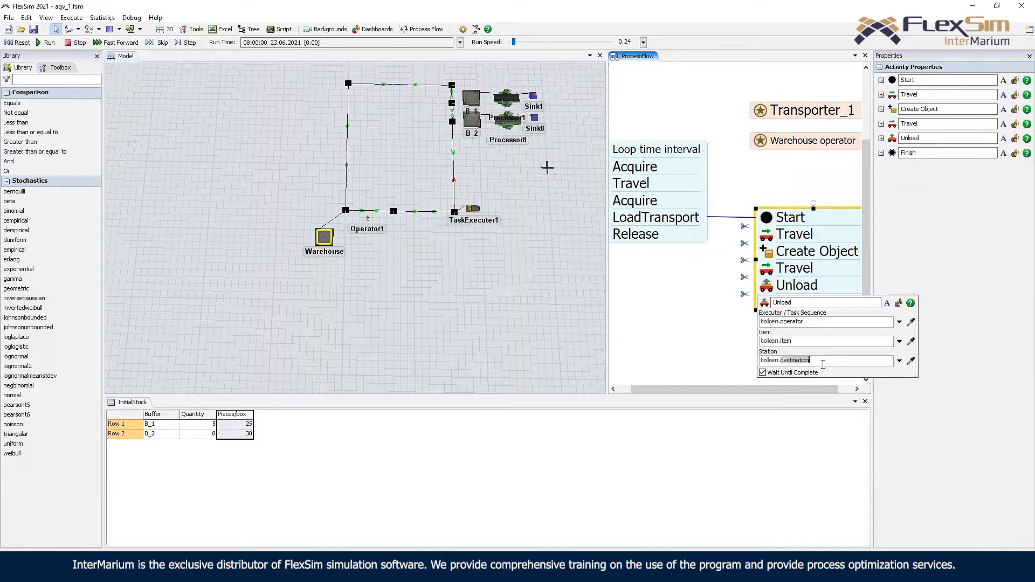
type("tra")
key("Return")
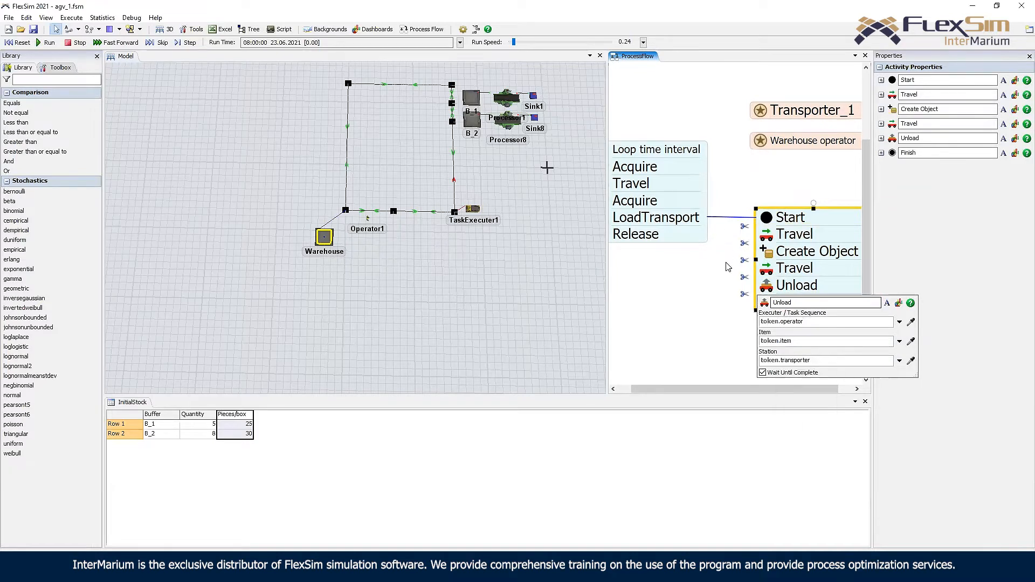
left_click(755, 355)
- Enable Run Tokens One at a Time for the LoadTransport sub flow activity and review its quantity
scroll(682, 292, "down", 1)
left_click_drag(682, 293, 745, 274)
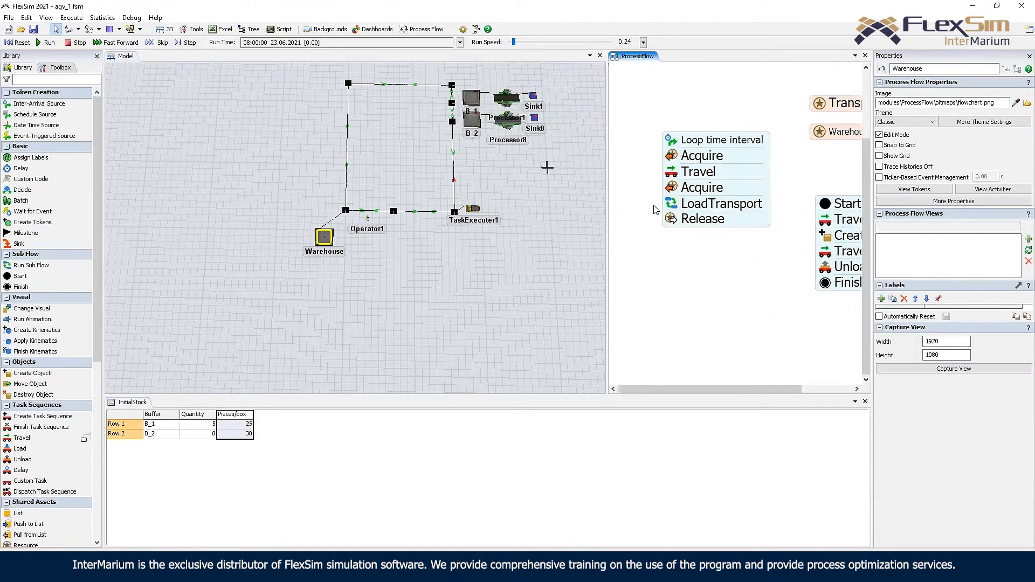
left_click(667, 200)
left_click(669, 271)
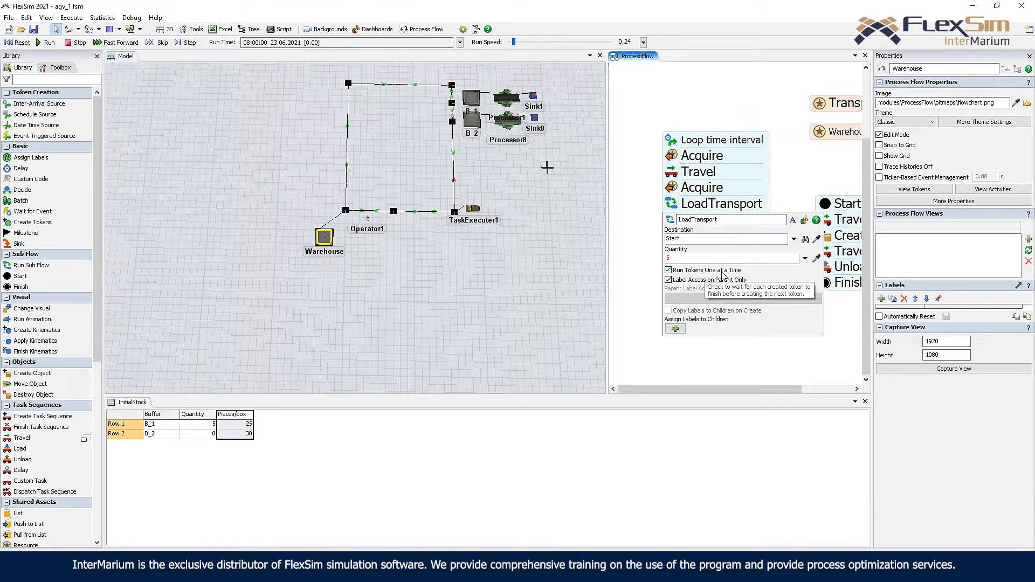
left_click_drag(814, 166, 754, 151)
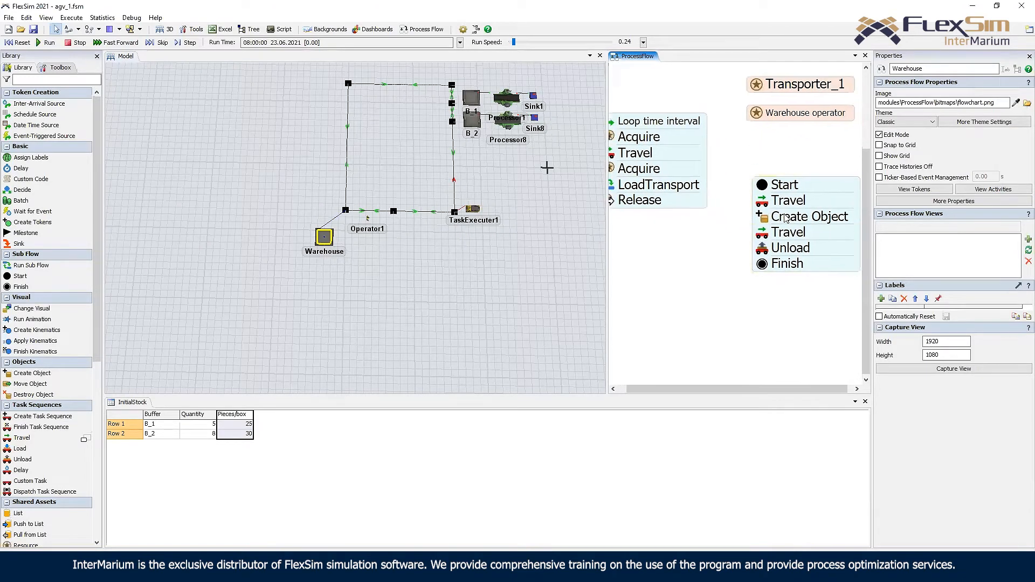
left_click(678, 180)
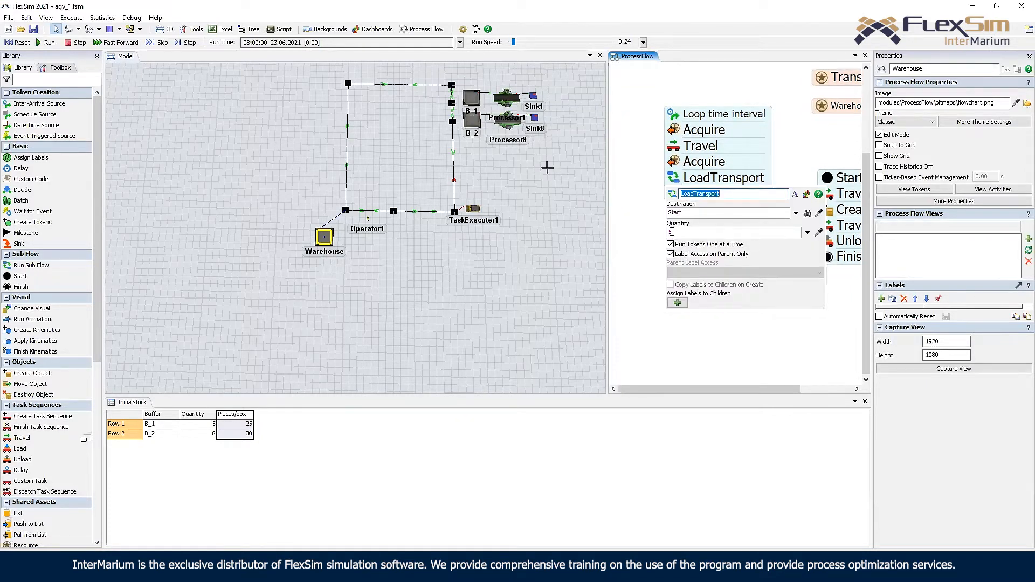
left_click(804, 134)
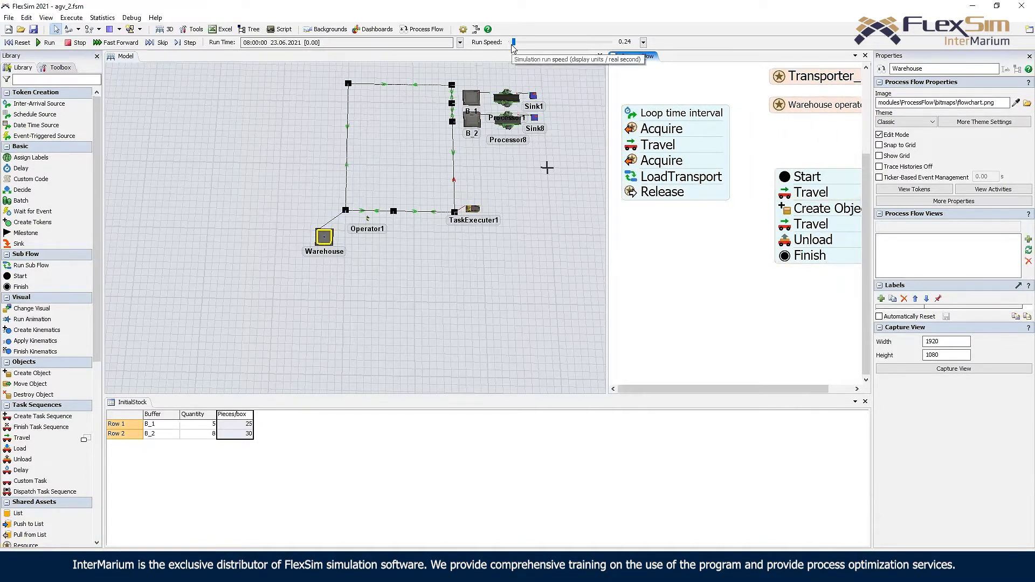
- Reset and run the model at a raised speed until the AGV sets off, and slow the run speed to 0.13
left_click(19, 42)
left_click(46, 42)
left_click_drag(516, 47, 524, 50)
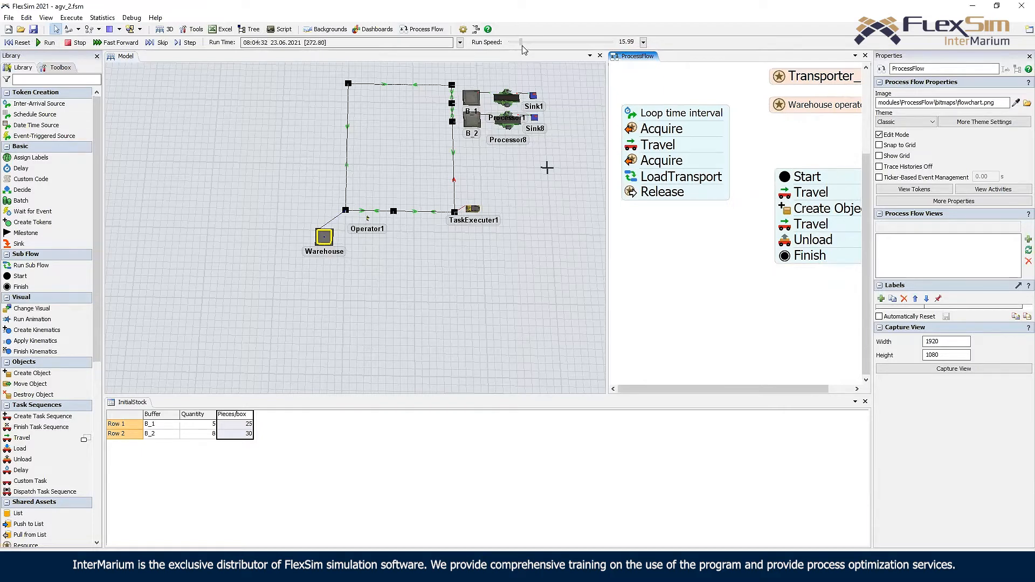
left_click_drag(522, 50, 513, 50)
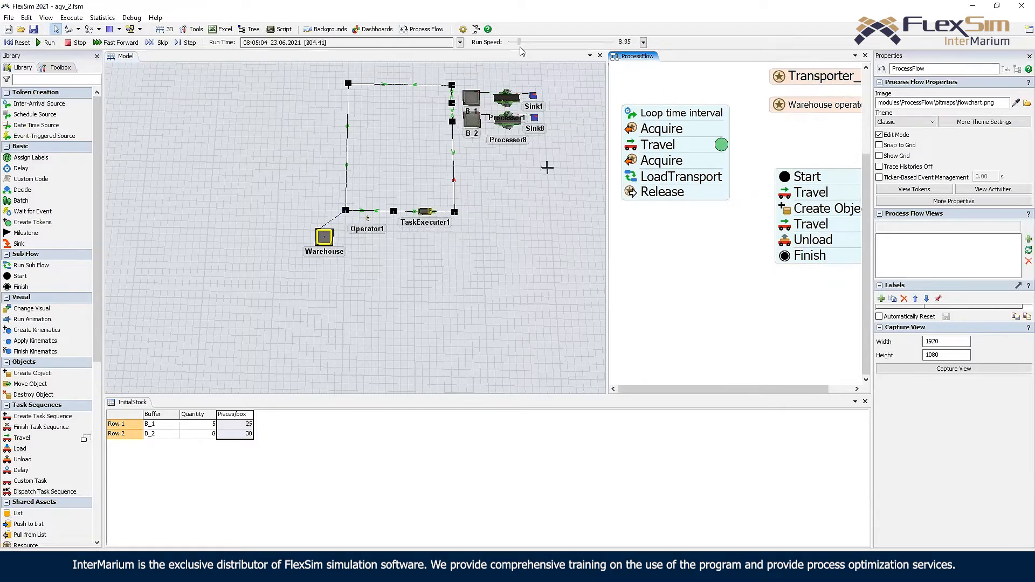
- Watch the AGV and Operator1 around the Warehouse in a close-up view, with the run speed raised to 2.86
left_click(396, 227)
scroll(396, 226, "up", 5)
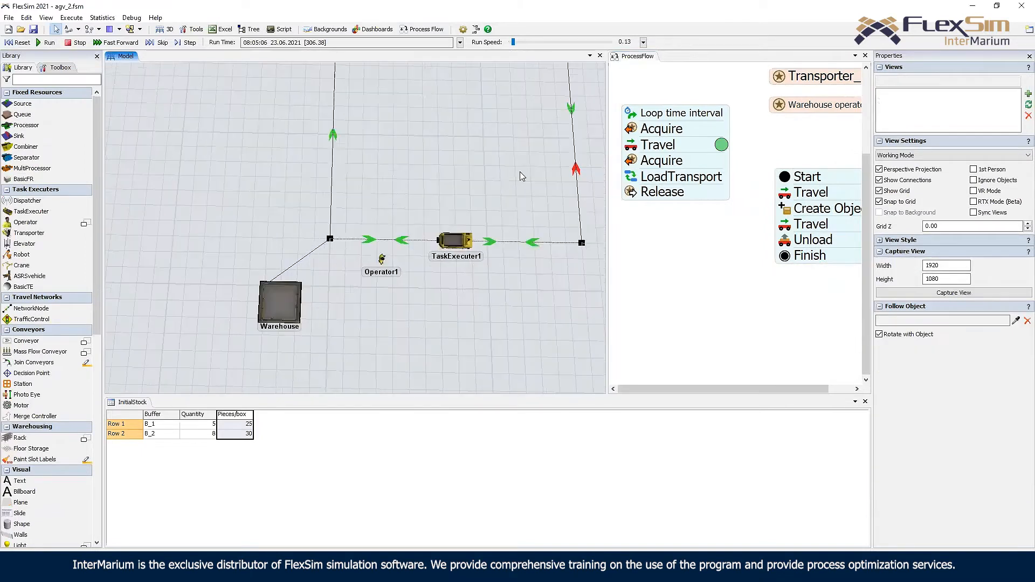
left_click_drag(450, 186, 473, 165)
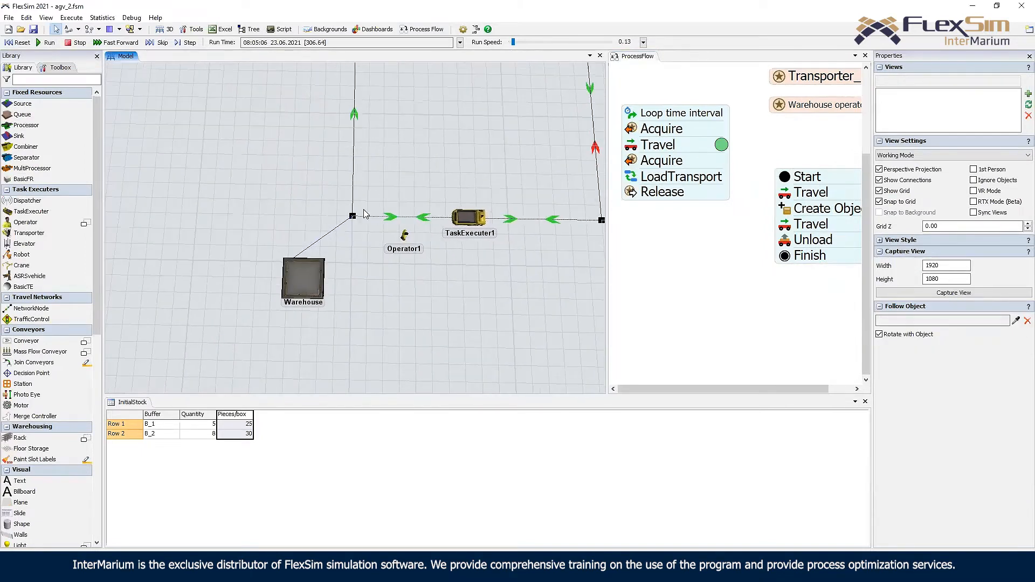
left_click_drag(515, 51, 517, 50)
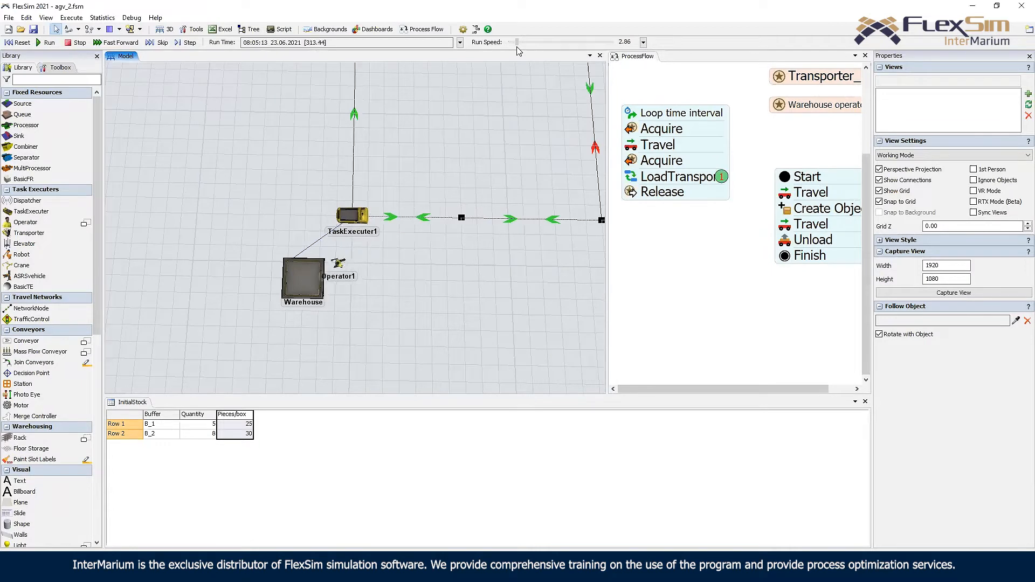
left_click(538, 351)
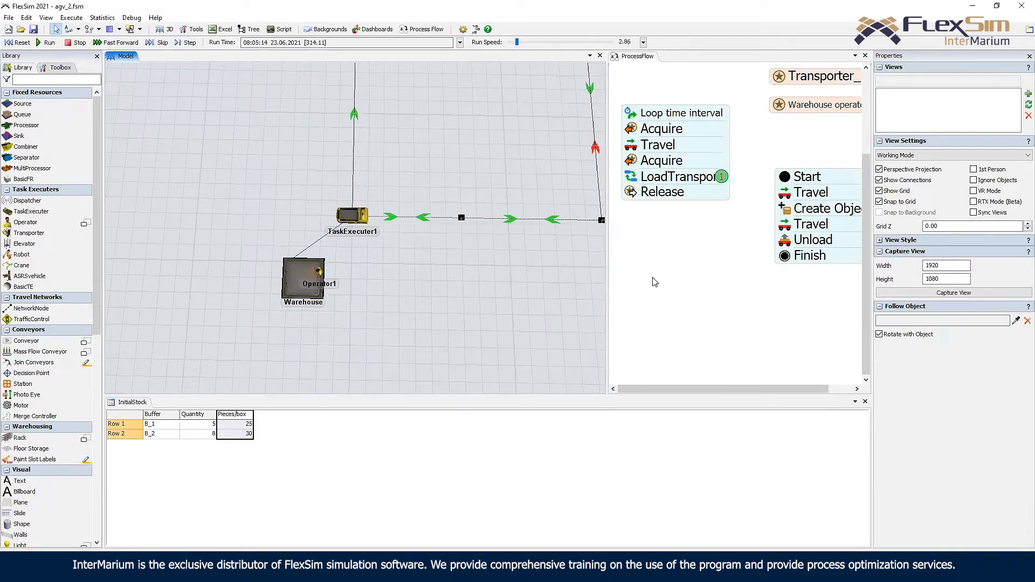
- Set the second Travel activity's executer to token.operator and its destination to token.transporter
left_click(653, 284)
left_click(672, 227)
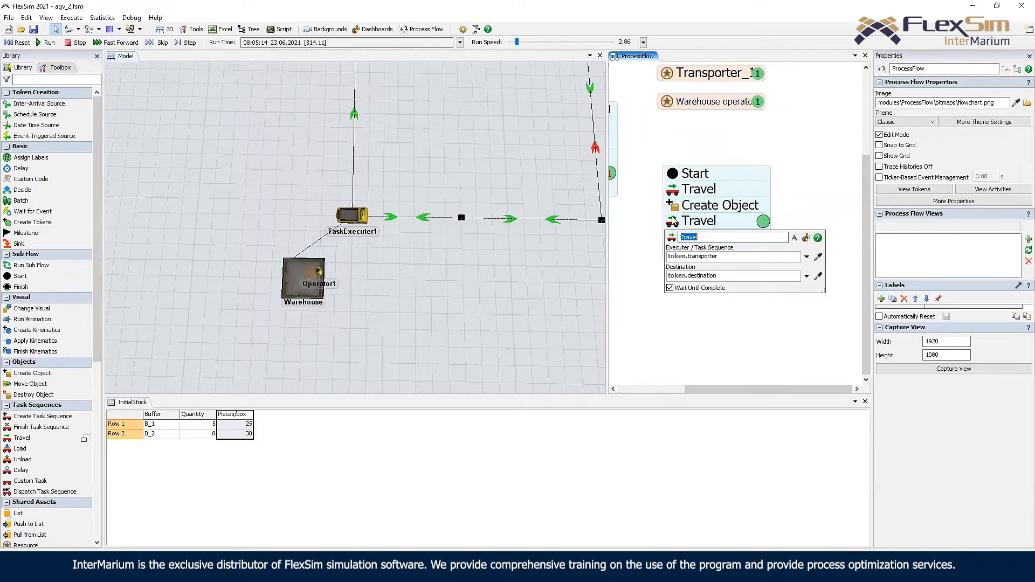
double_click(713, 257)
type("operator")
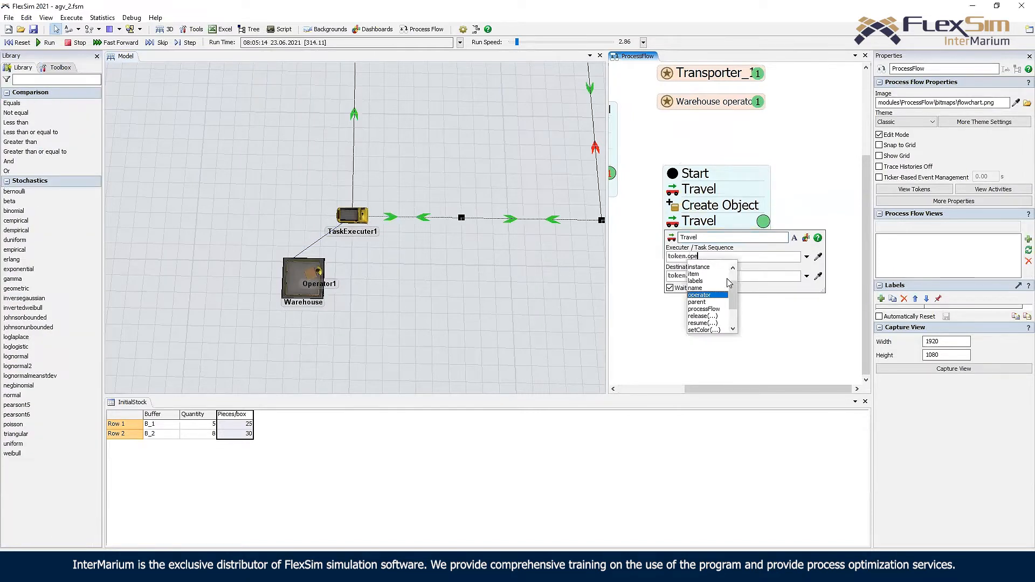
double_click(749, 274)
type("t")
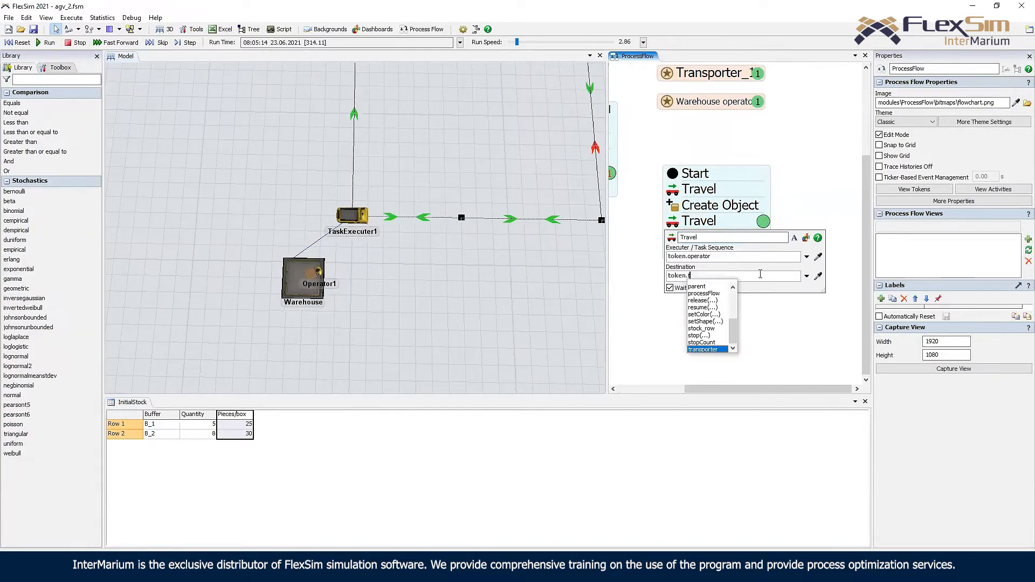
type("ransporter")
left_click(749, 330)
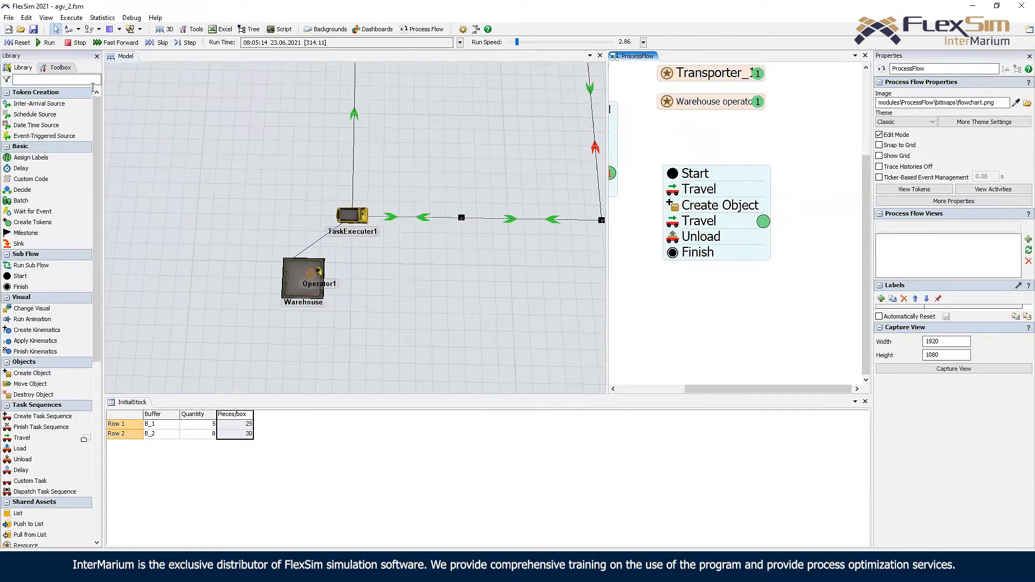
- Reset and rerun the model with the run speed raised to 92.32 to check the corrected sub flow
left_click(19, 42)
left_click(45, 42)
left_click_drag(517, 41, 527, 43)
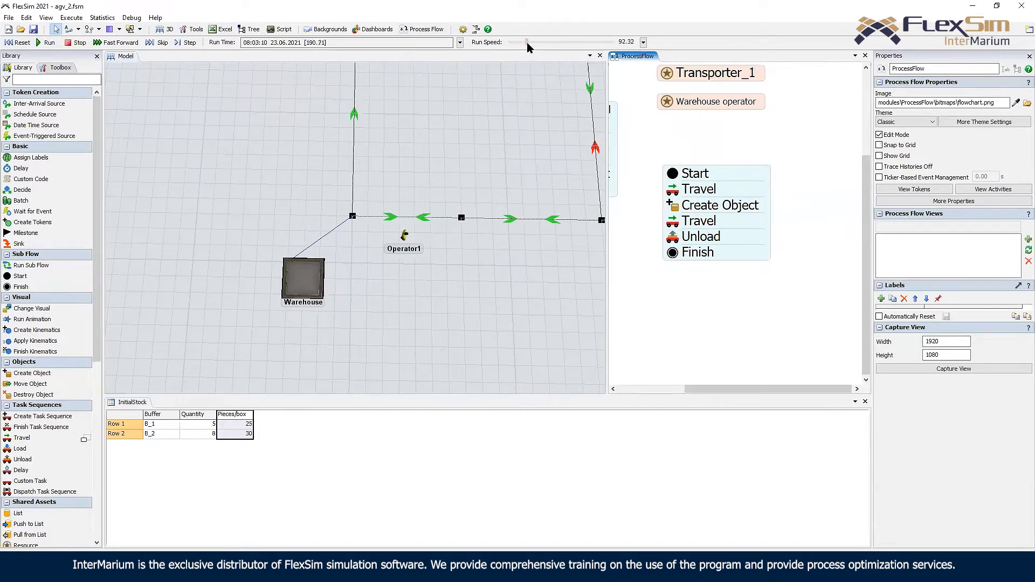
- Lower the run speed to 0, stop and reset the model, and set the second Travel activity's destination to token.destination
left_click_drag(526, 42, 504, 48)
left_click(79, 43)
right_click_drag(402, 260, 401, 283)
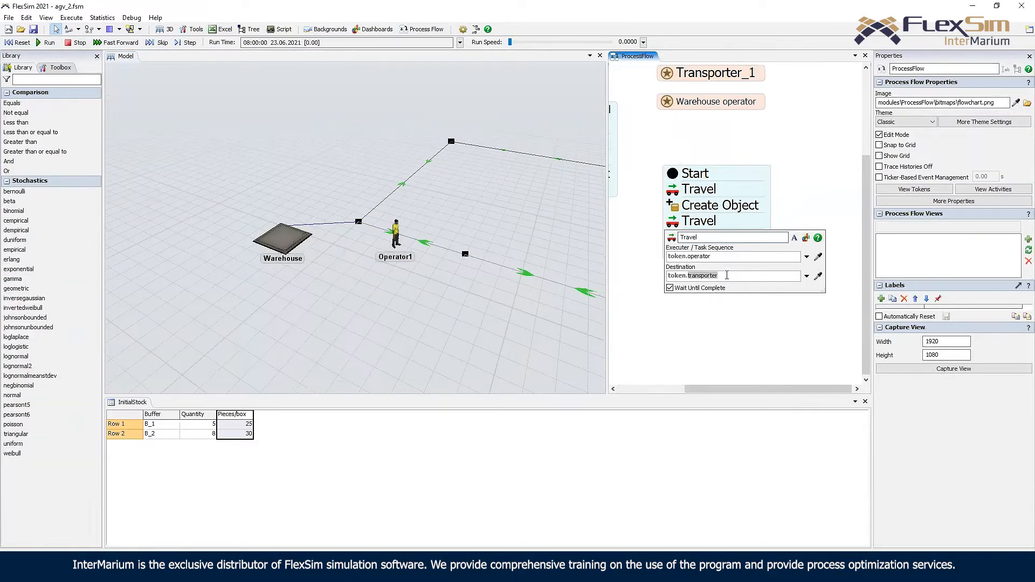
type("destination")
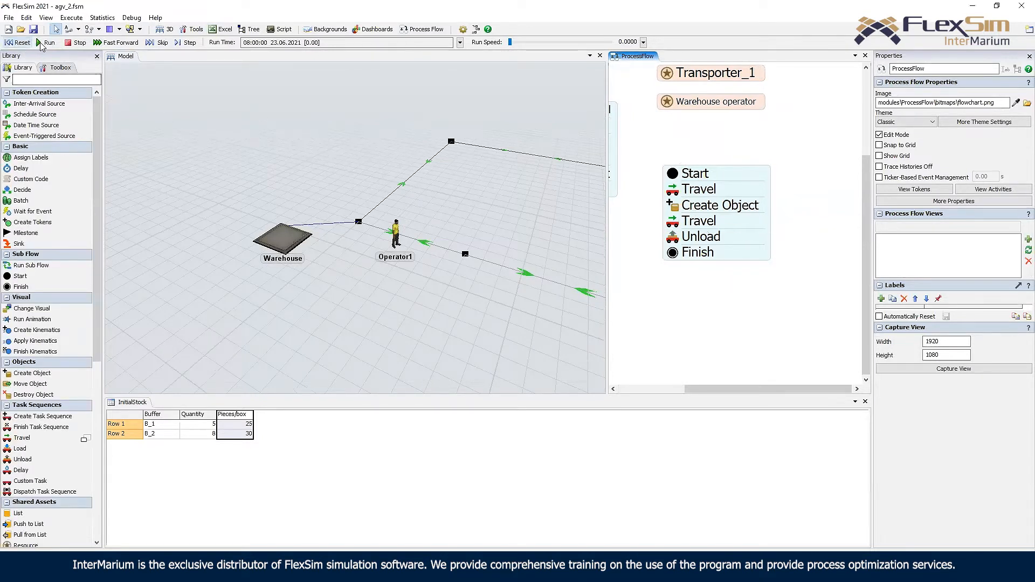
- Run the model with the run speed raised to 256 to test the token.destination setting, and dismiss the task error
left_click(42, 43)
left_click_drag(510, 43, 532, 49)
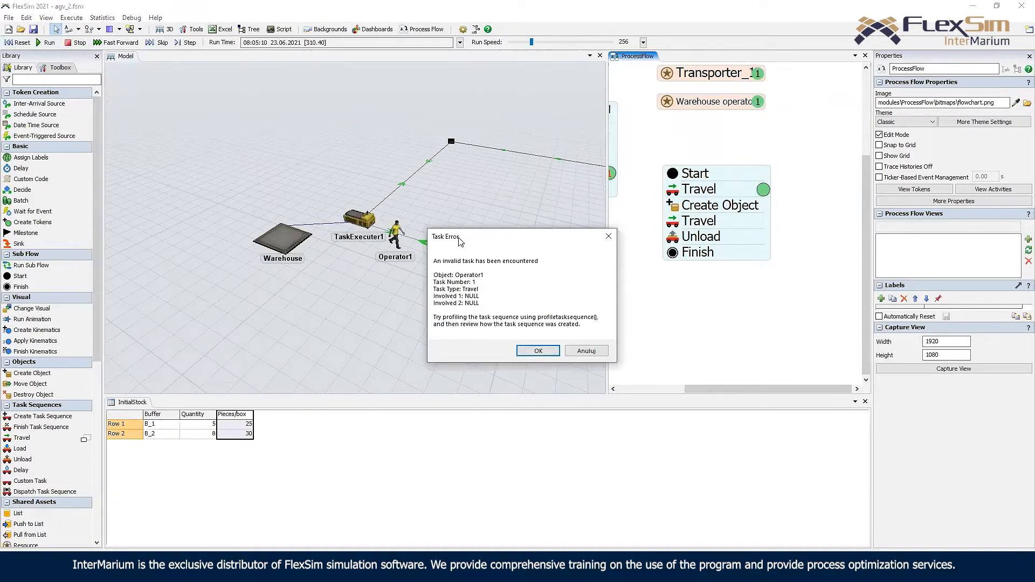
left_click_drag(464, 241, 441, 160)
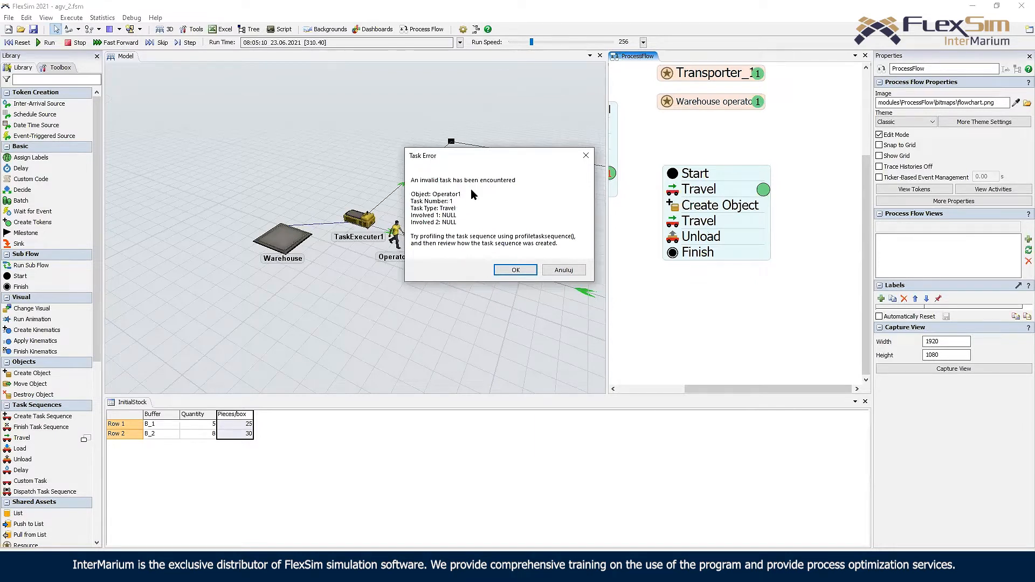
left_click_drag(468, 158, 496, 251)
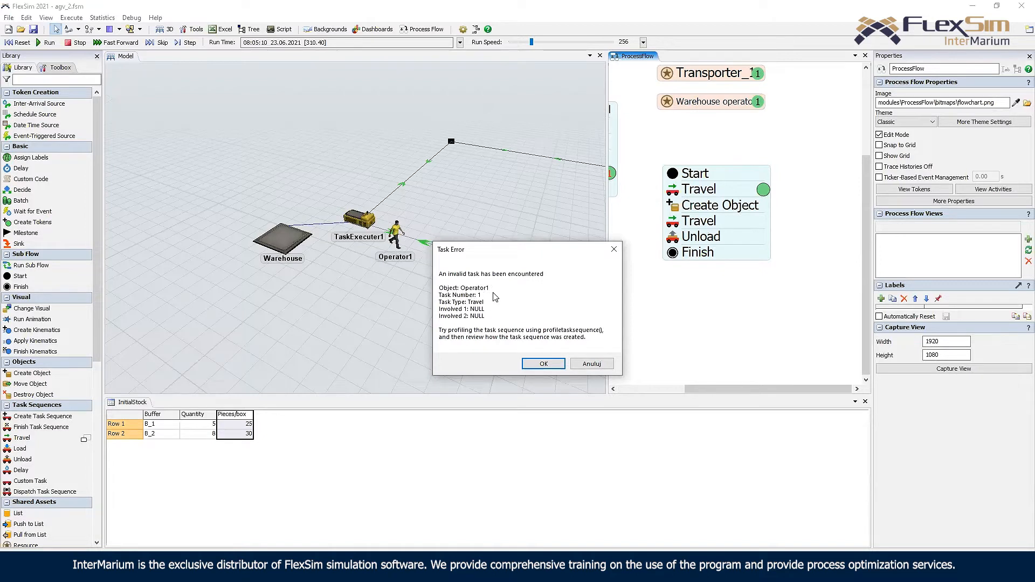
left_click(543, 362)
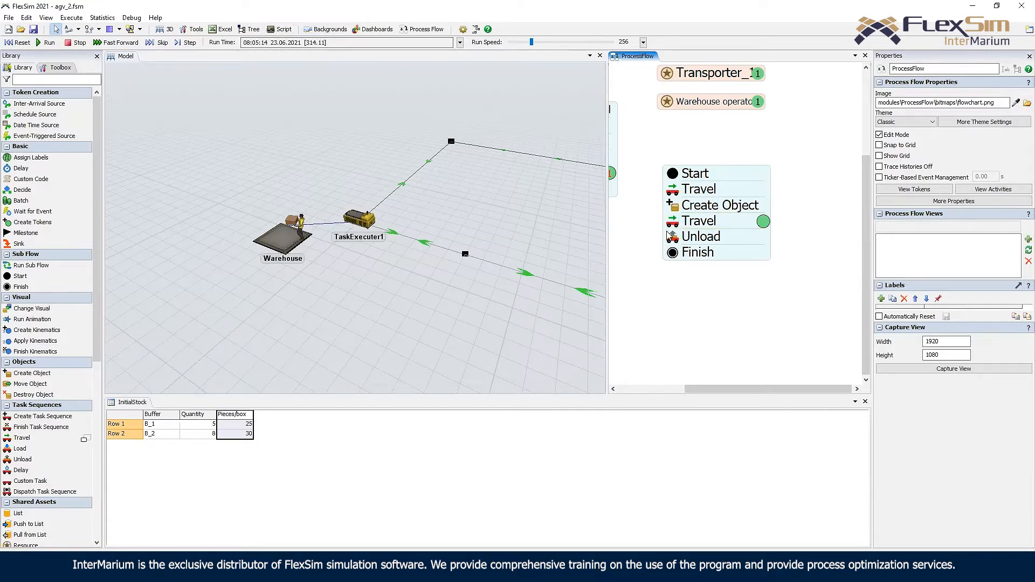
- Inspect Operator1, the Warehouse operator resource, and the labels of the LoadTransport token and its child token at the second Travel
left_click_drag(660, 262, 736, 305)
left_click_drag(735, 171, 740, 150)
left_click(304, 224)
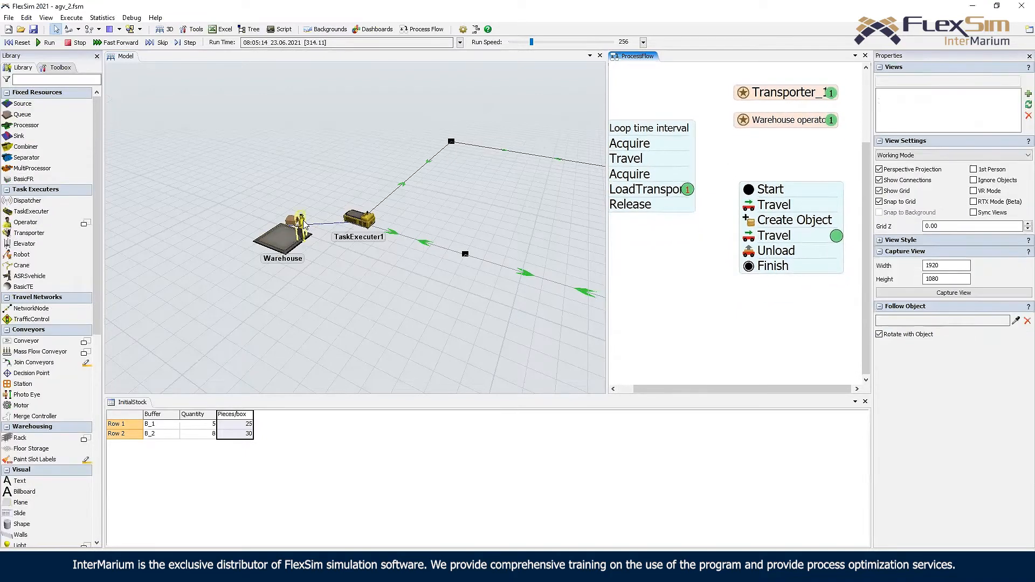
left_click(780, 121)
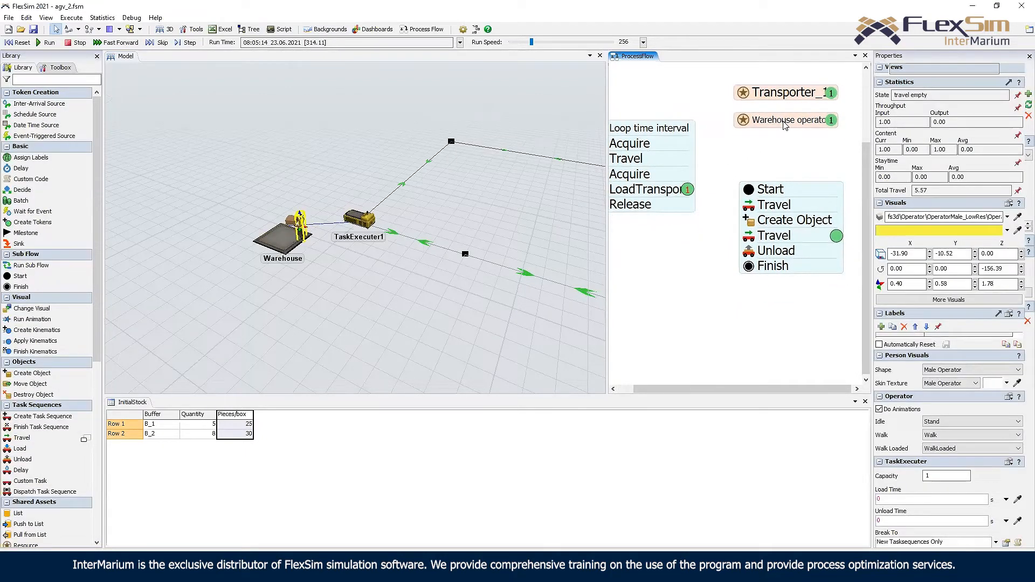
left_click(689, 191)
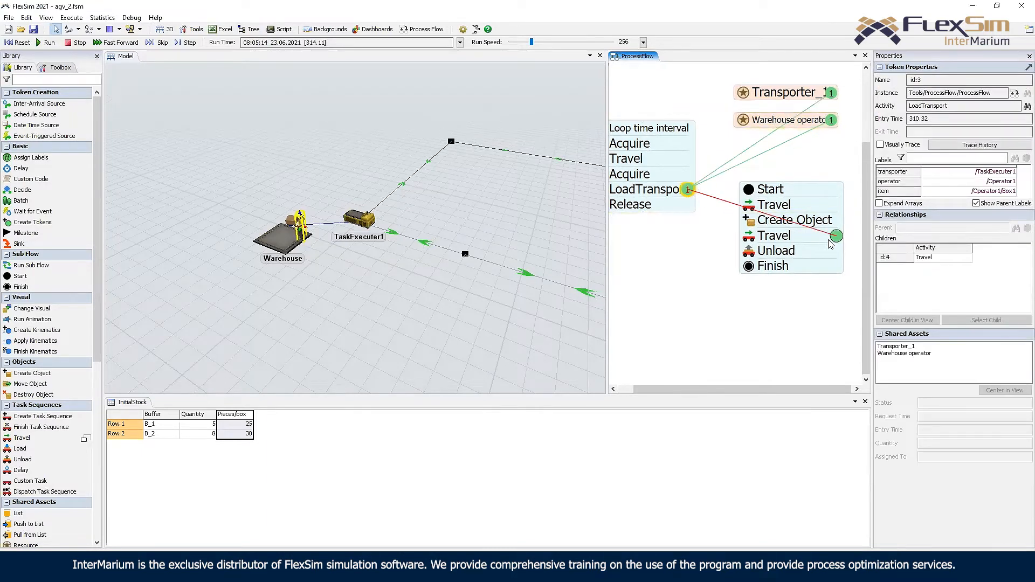
scroll(824, 241, "up", 3)
left_click(797, 226)
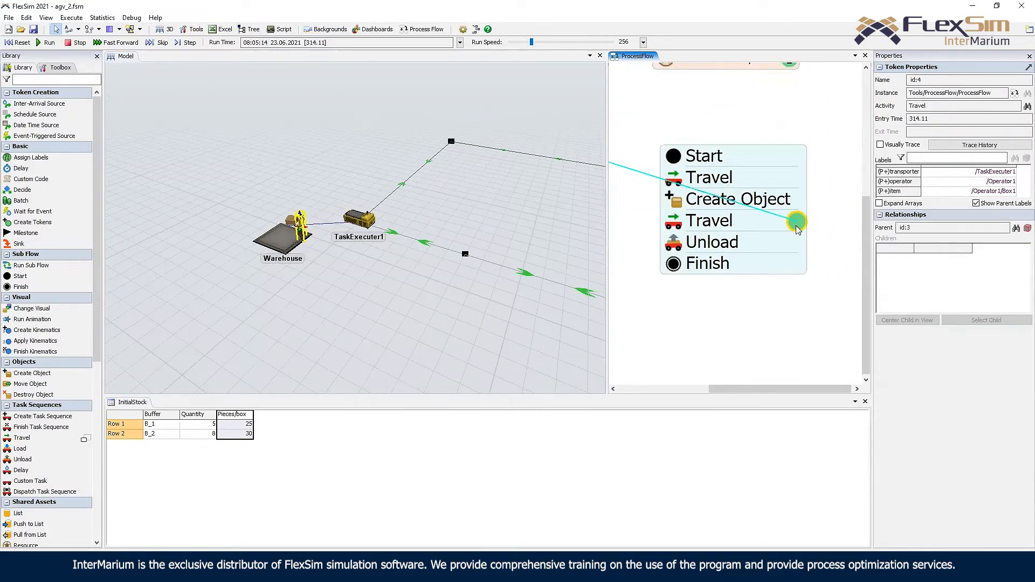
- Set the destination of the sub flow's second Travel activity to token.transporter
double_click(677, 224)
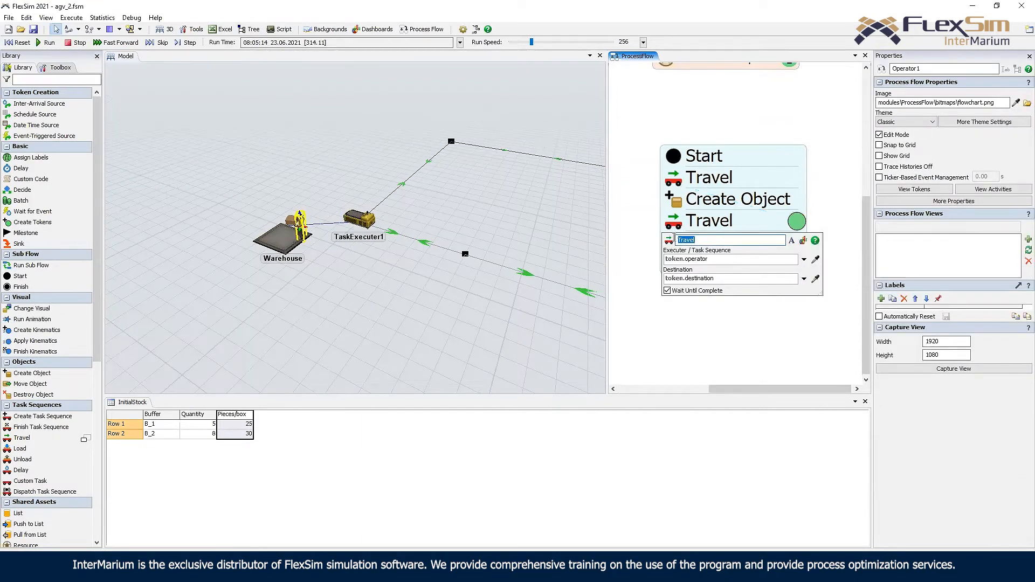
left_click(715, 279)
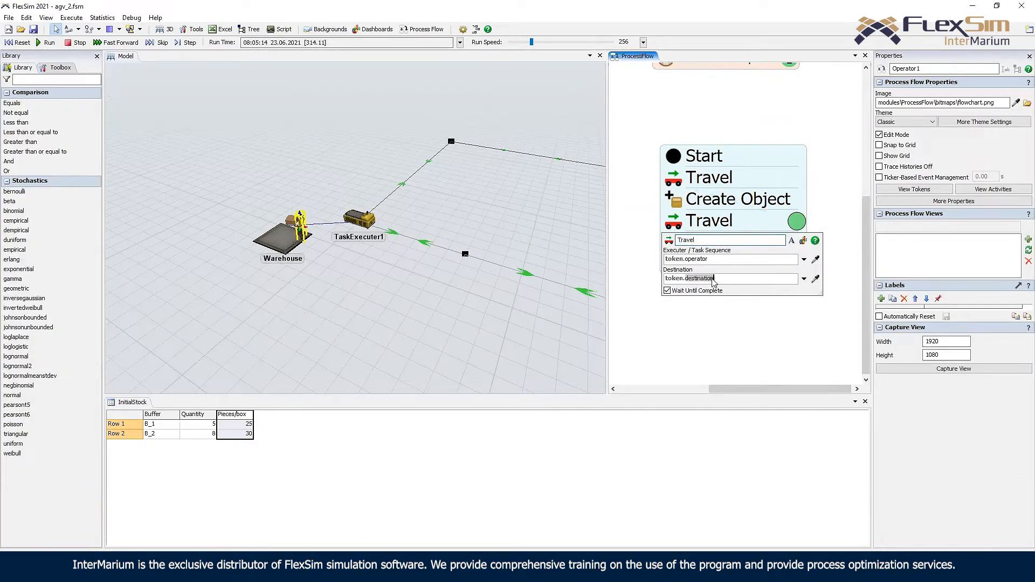
type("trans")
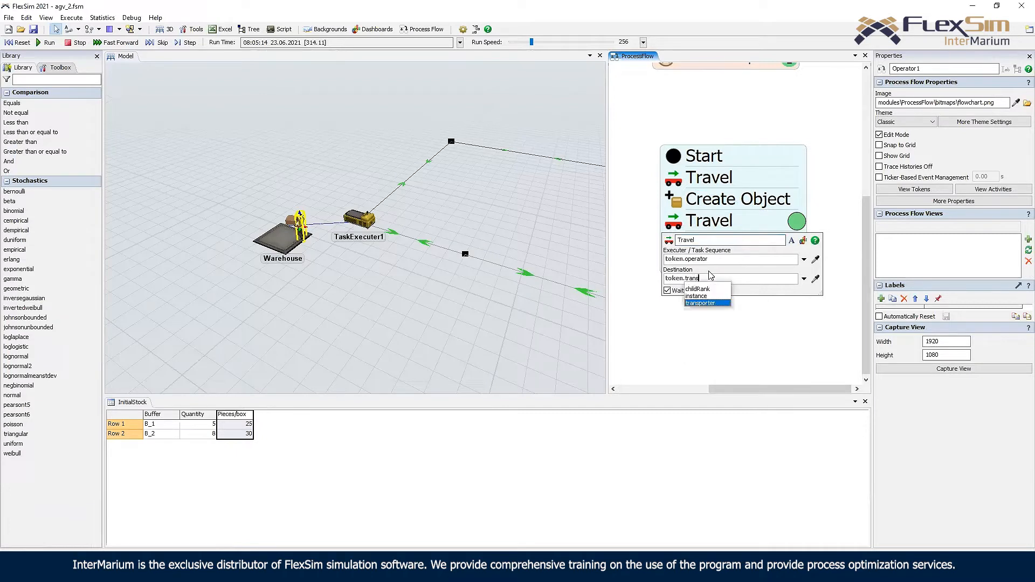
type("porter")
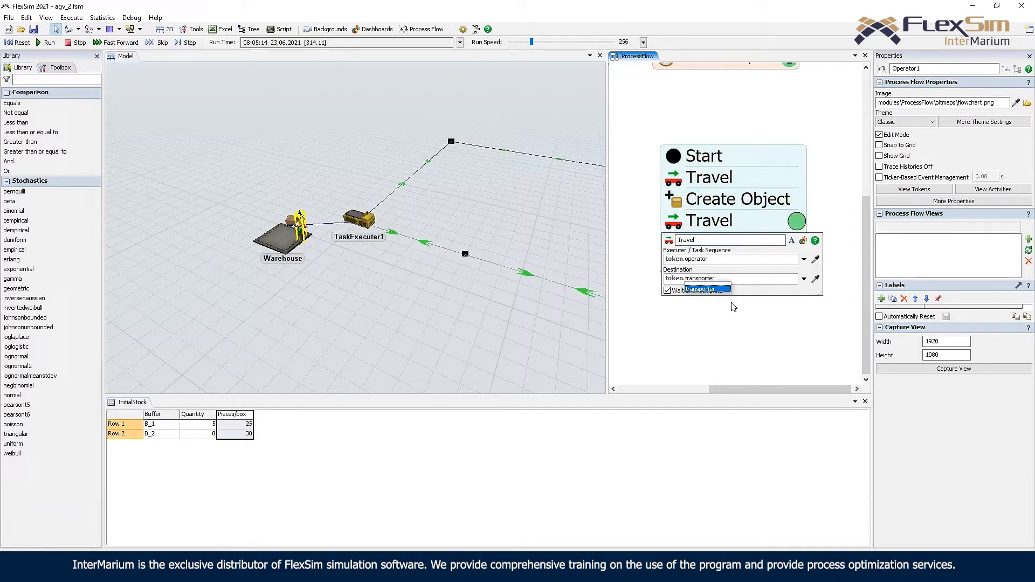
left_click_drag(689, 321, 711, 319)
scroll(715, 327, "down", 1)
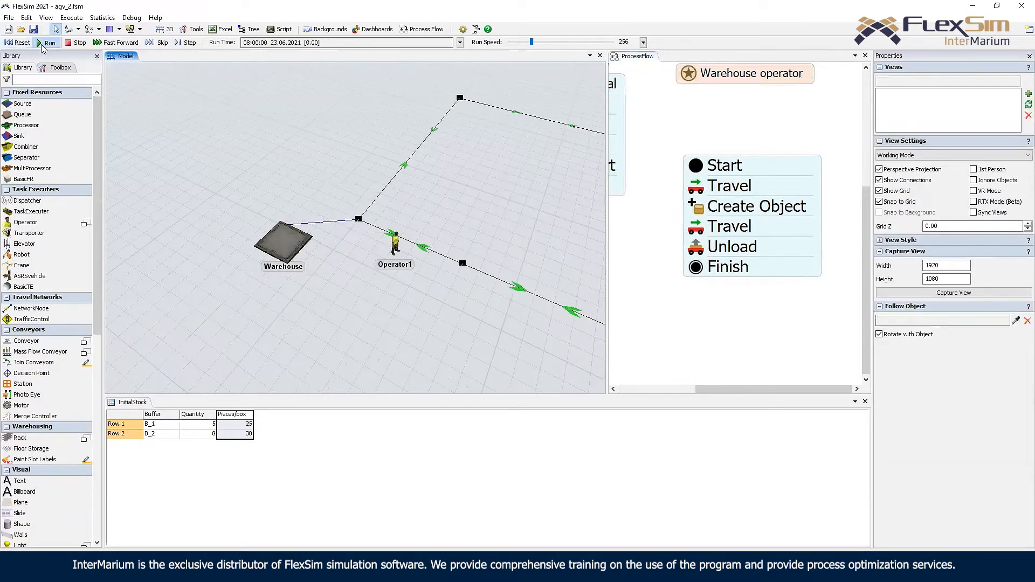
- Rerun the model, slow the run speed to 0.0016 to view the AGV at the Warehouse, and reset
left_click_drag(531, 43, 509, 44)
mouse_move(368, 220)
right_mouse_down()
mouse_move(352, 221)
mouse_move(360, 219)
right_mouse_up()
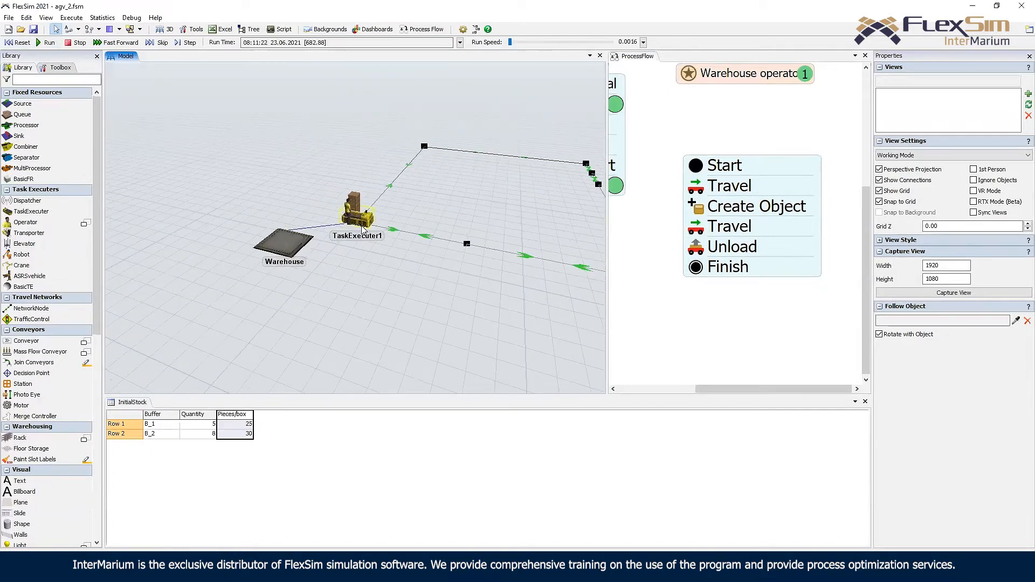
left_click(23, 44)
- Try the operator's Acquire and the Release inside the sub flow, and return both to the main flow around LoadTransport
left_click_drag(642, 266, 774, 268)
scroll(697, 259, "down", 3)
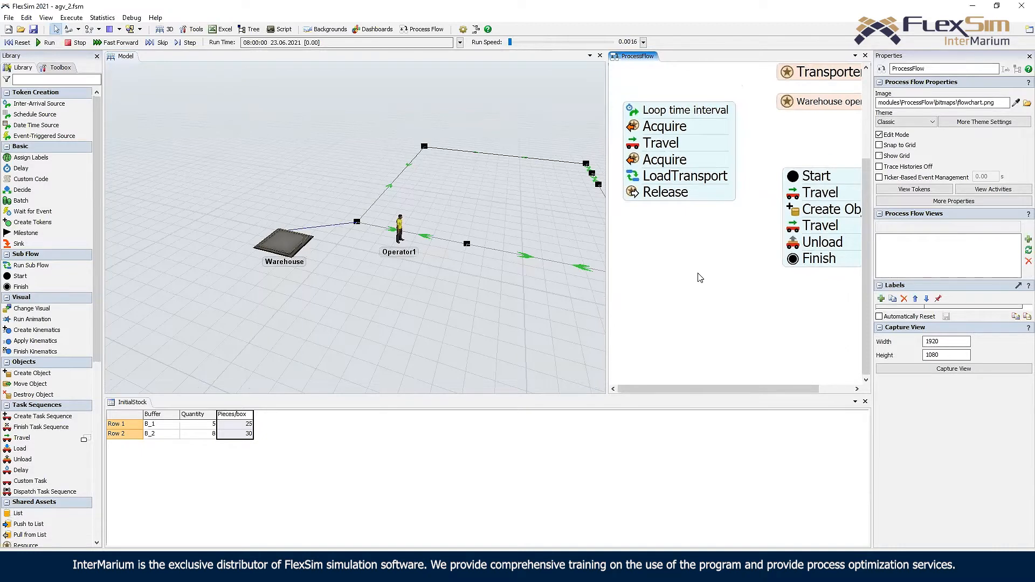
scroll(654, 289, "down", 2)
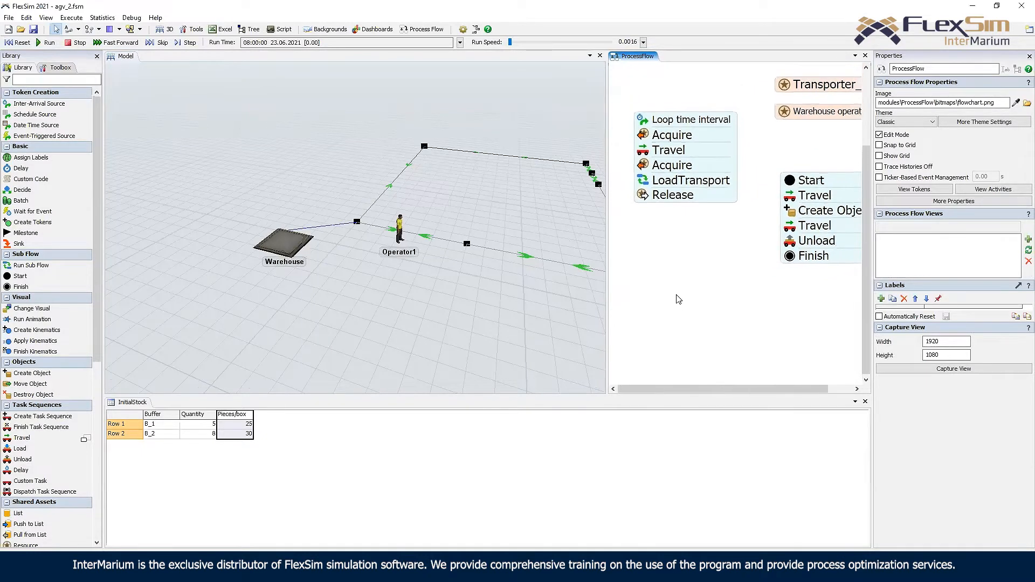
left_click_drag(671, 165, 817, 195)
left_click_drag(672, 179, 849, 272)
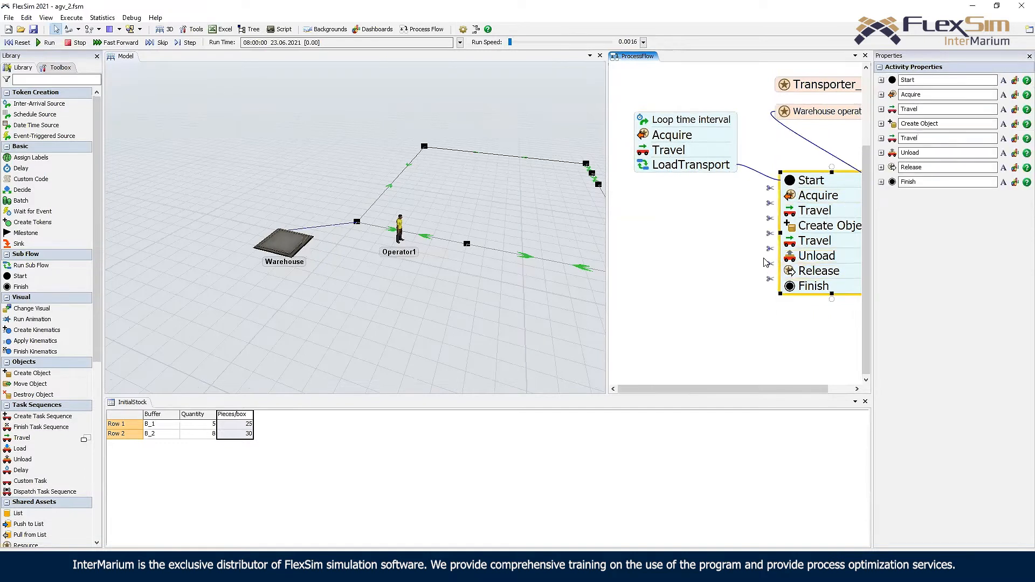
left_click_drag(823, 202, 680, 165)
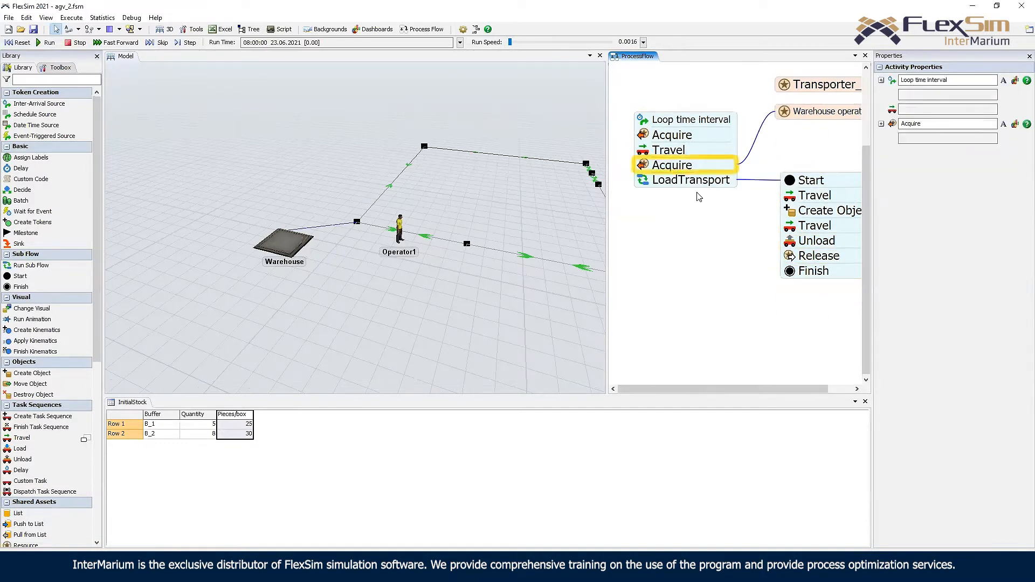
left_click_drag(819, 271, 686, 206)
left_click(702, 226)
- Reset and run the model, raising the run speed to 10.50 and beyond, to watch the AGV being loaded at the Warehouse
left_click(21, 42)
left_click_drag(509, 42, 519, 42)
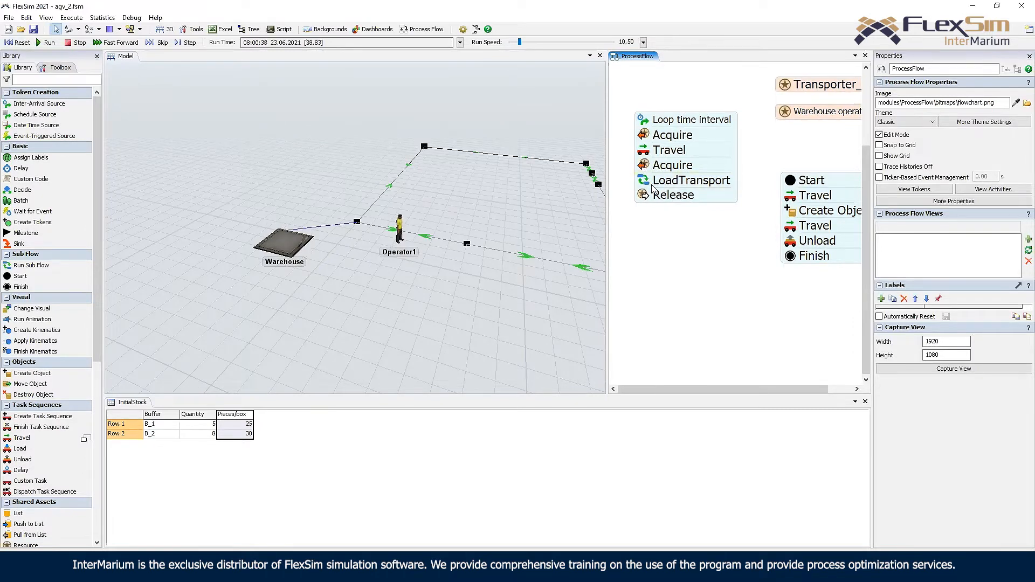
left_click_drag(520, 42, 527, 47)
left_click(525, 59)
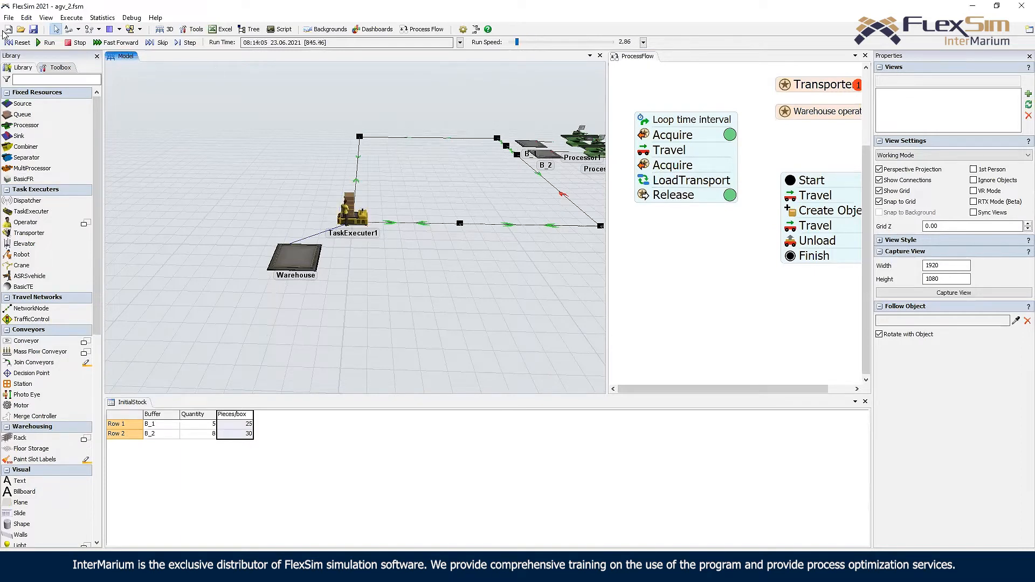
- Reset the model and move the second Acquire after the sub flow's Start and the Release before its Finish
left_click(16, 43)
left_click_drag(673, 165, 807, 204)
left_click_drag(613, 177, 761, 269)
left_click_drag(694, 253, 730, 261)
scroll(730, 261, "down", 1)
- Reset and run the model, drop the run speed to 0, and inspect the token at the sub flow's Acquire
left_click(20, 44)
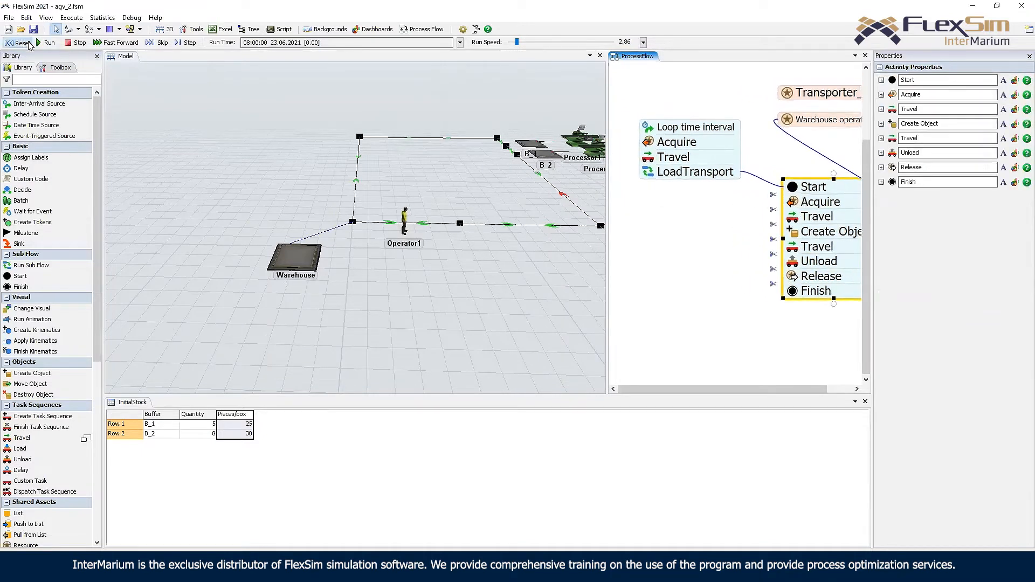
left_click(42, 43)
left_click_drag(516, 42, 497, 54)
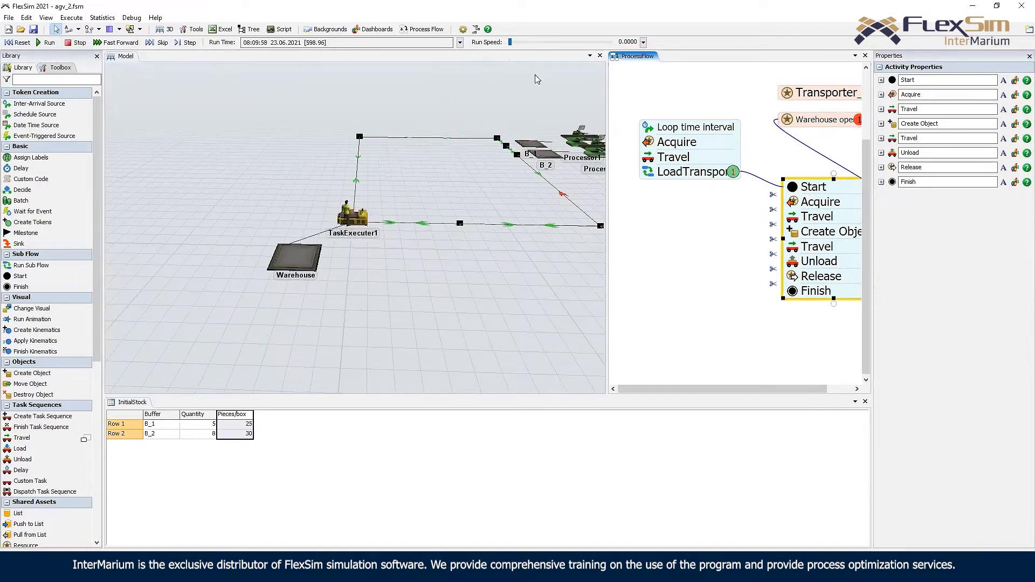
left_click_drag(732, 239, 643, 209)
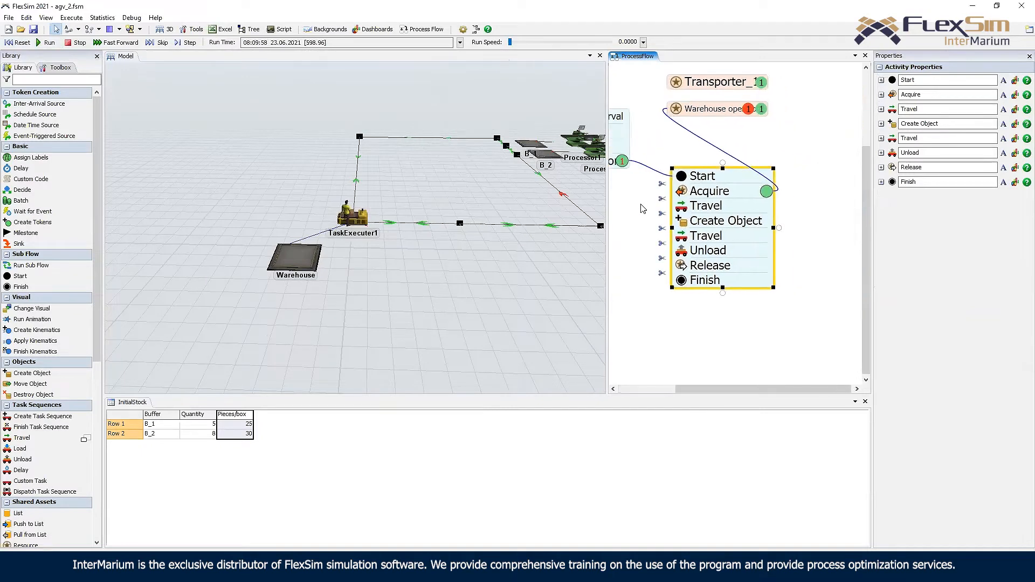
left_click(768, 193)
- Set the Release activity's assigned resource to token.operator
left_click(681, 266)
double_click(708, 301)
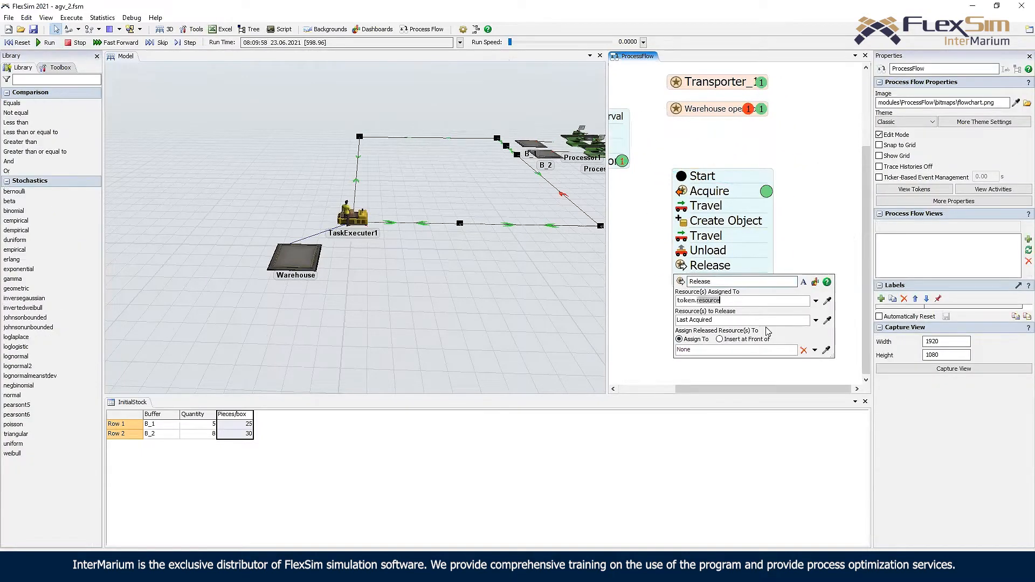
type("ope")
key("Return")
left_click(795, 258)
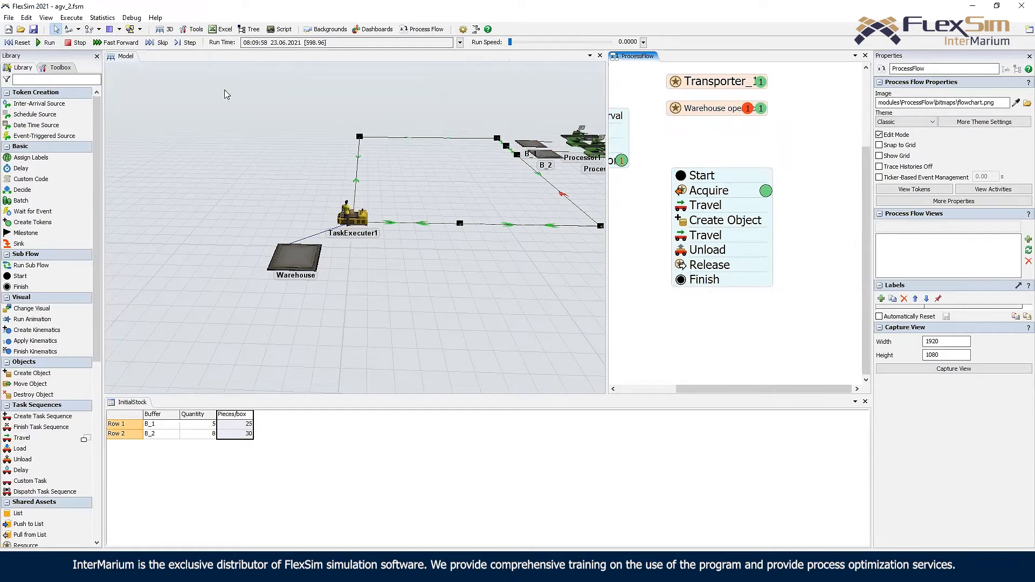
- Reset and run the model at speed 8.35 to watch the operator load the AGV with Acquire and Release in the sub flow, and stop it
left_click(10, 43)
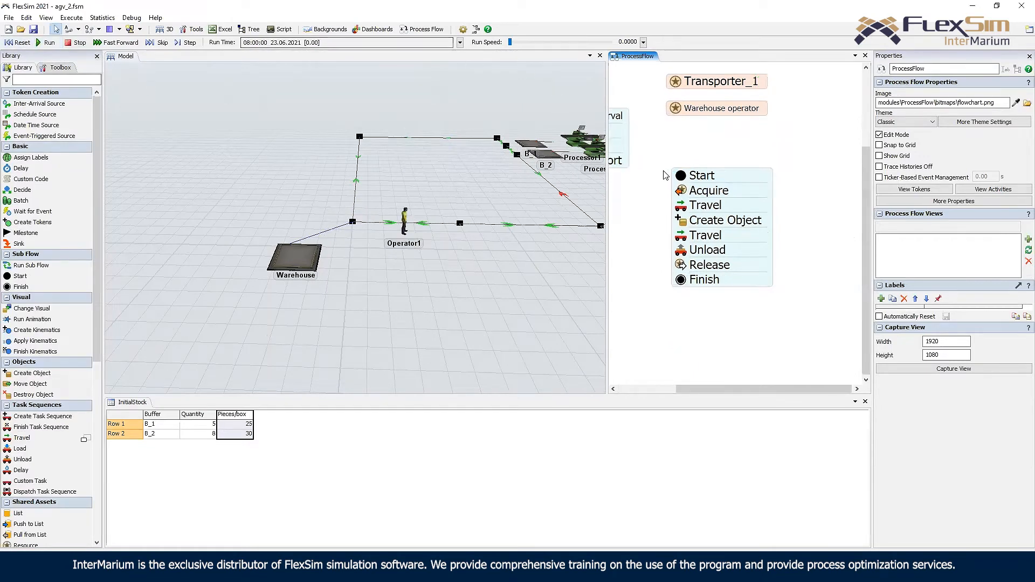
left_click_drag(512, 45, 519, 45)
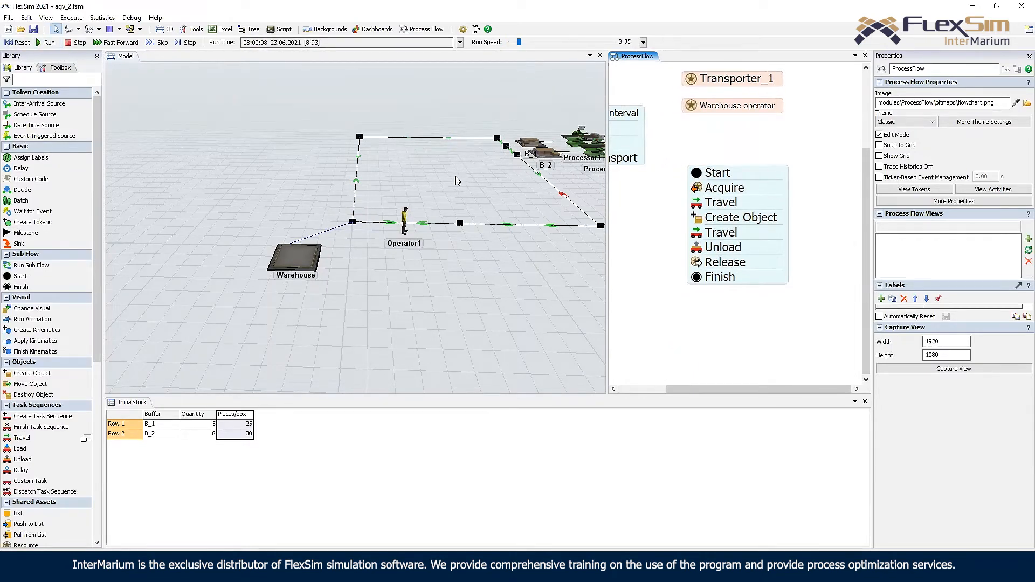
left_click(420, 225)
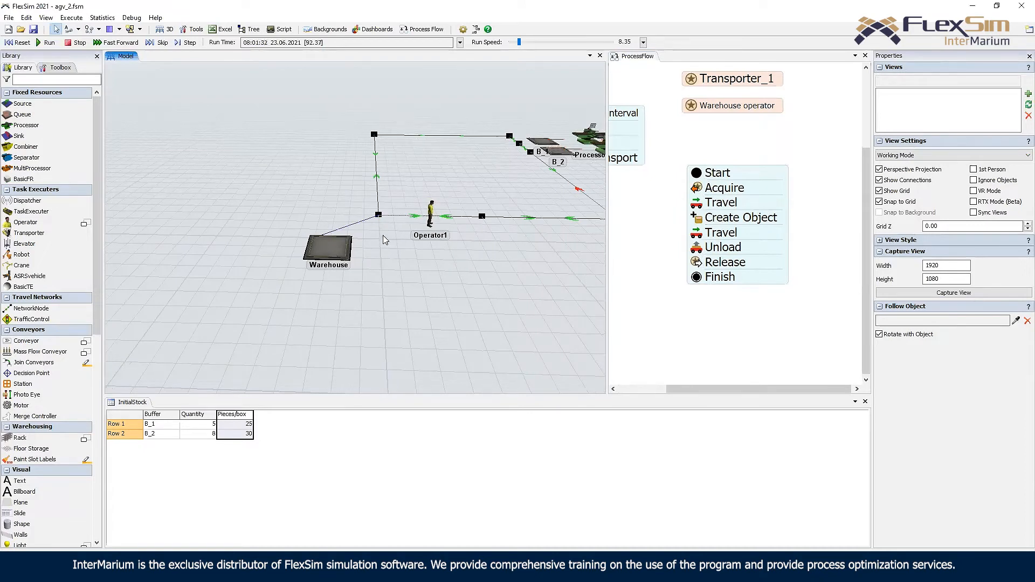
right_click_drag(396, 249, 396, 202)
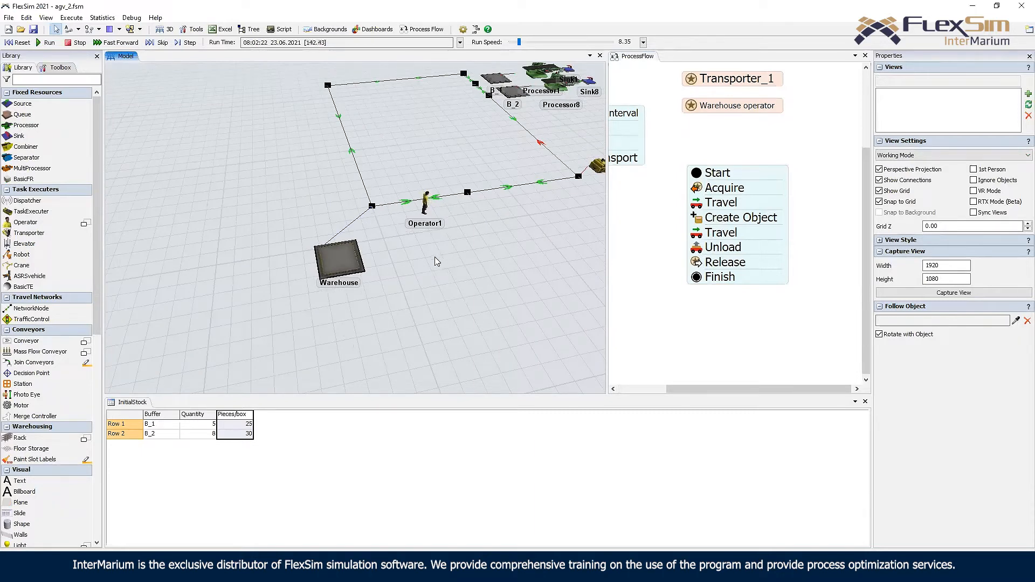
right_click_drag(428, 265, 364, 226)
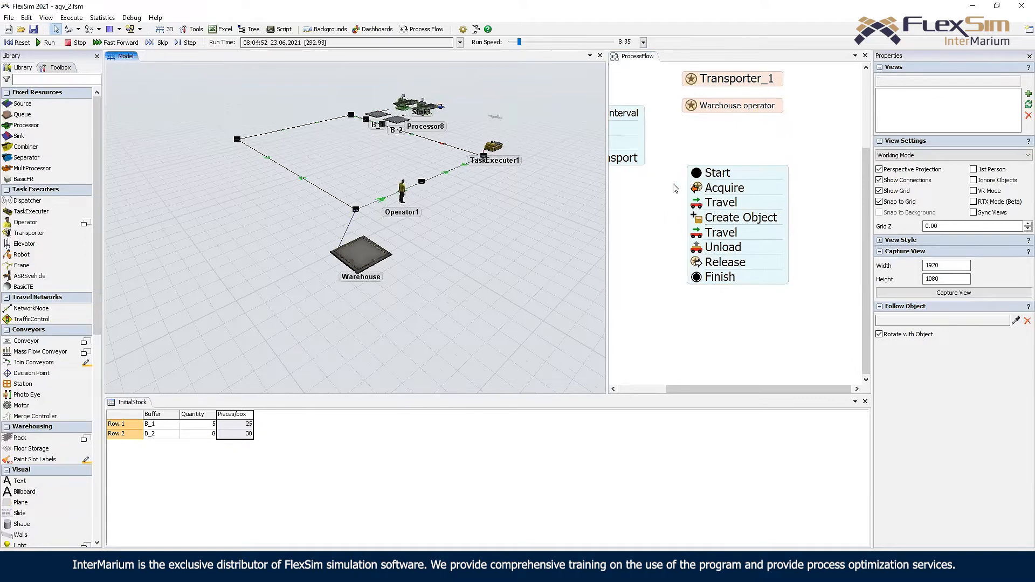
left_click_drag(671, 216, 714, 227)
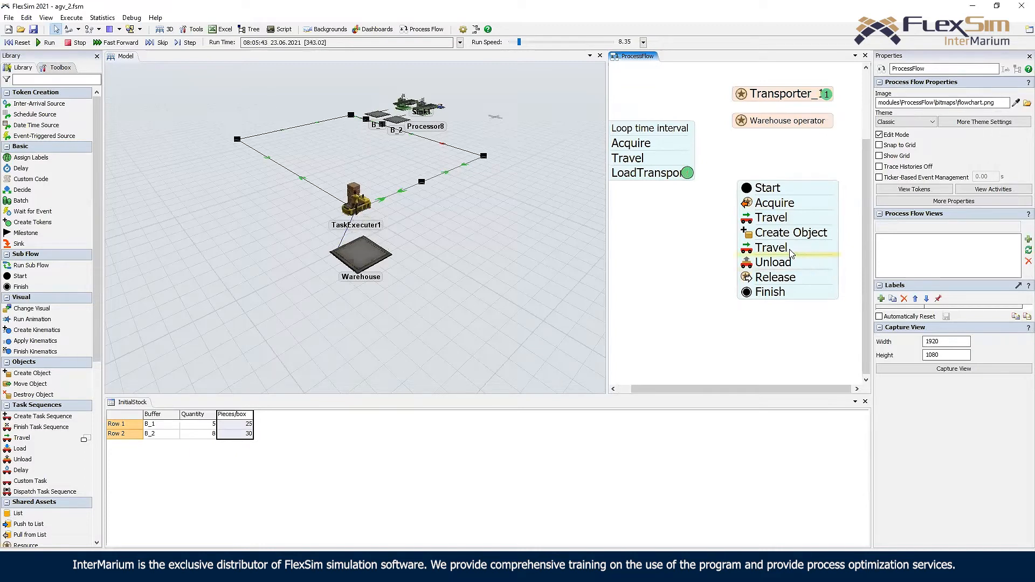
left_click(71, 45)
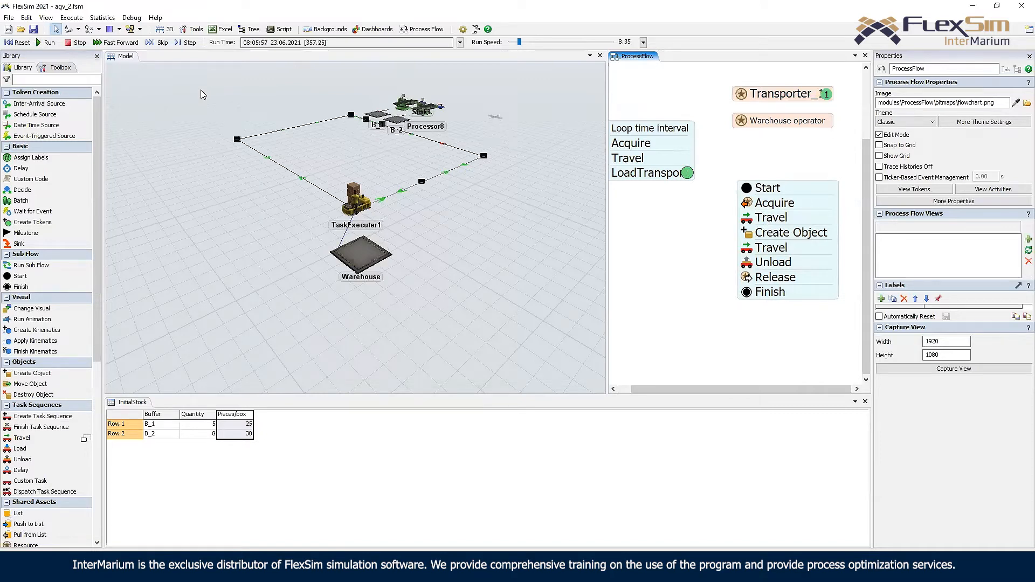
- Reset the model and move Acquire and Release back to the main flow, placing them before and after LoadTransport
left_click(12, 44)
left_click_drag(768, 203, 638, 183)
left_click_drag(772, 262, 638, 204)
left_click_drag(662, 247, 705, 242)
scroll(713, 265, "down", 1)
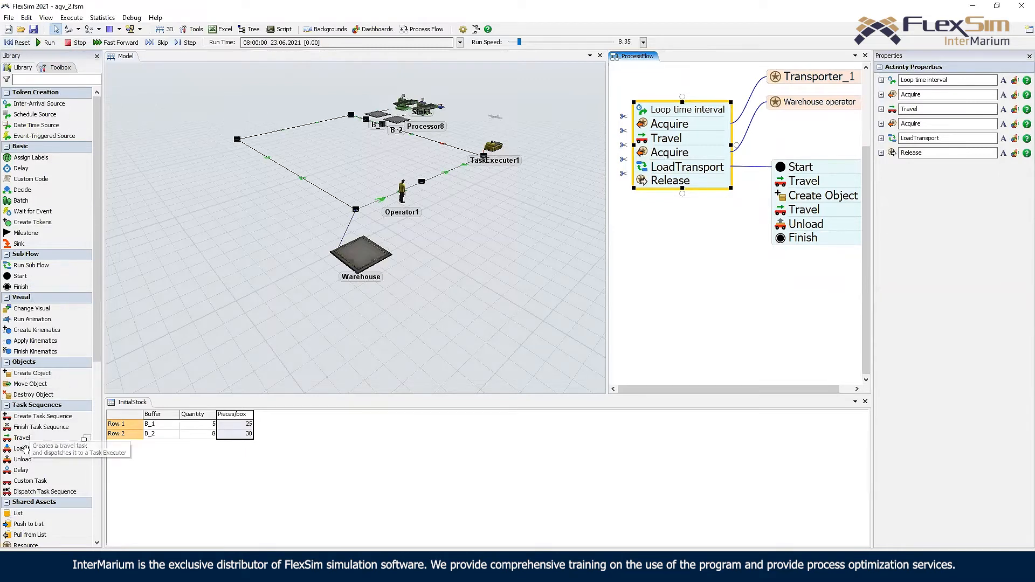
- Add a Travel activity after Release in the main flow and set its executer to token.transporter
left_click_drag(26, 438, 645, 202)
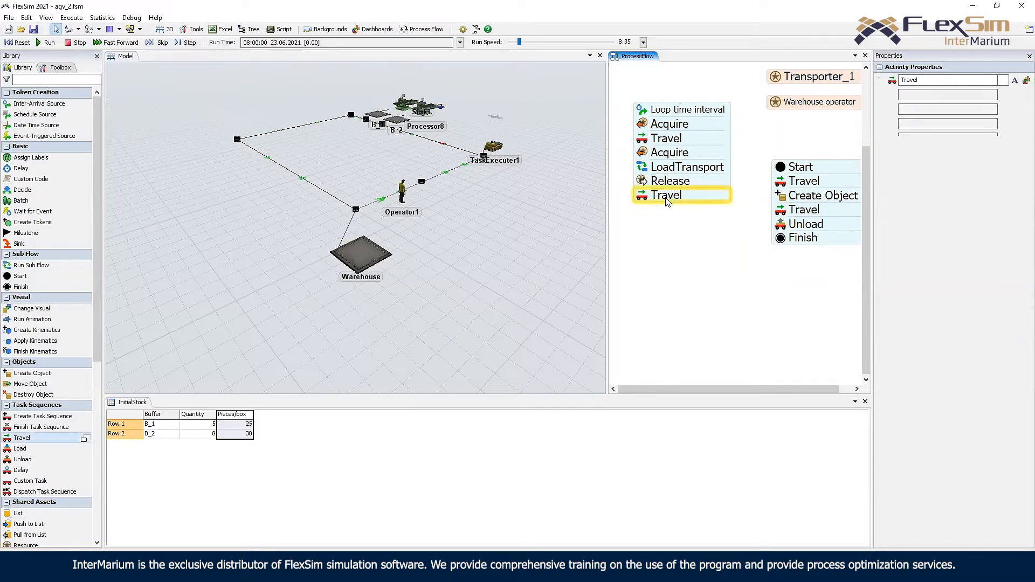
left_click(717, 230)
double_click(680, 229)
type("RA")
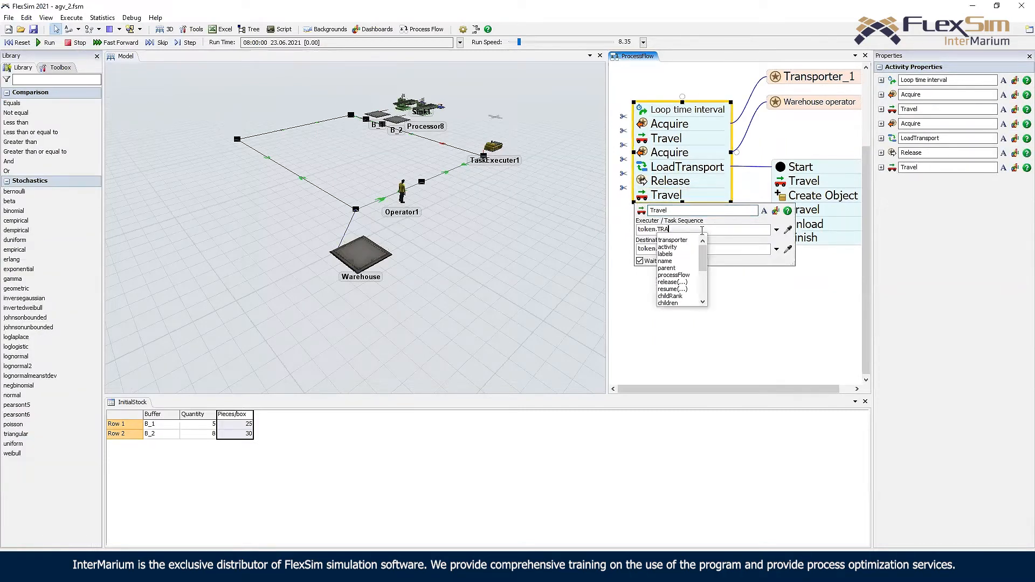
key("BackSpace")
type("Ttransporter")
key("Return")
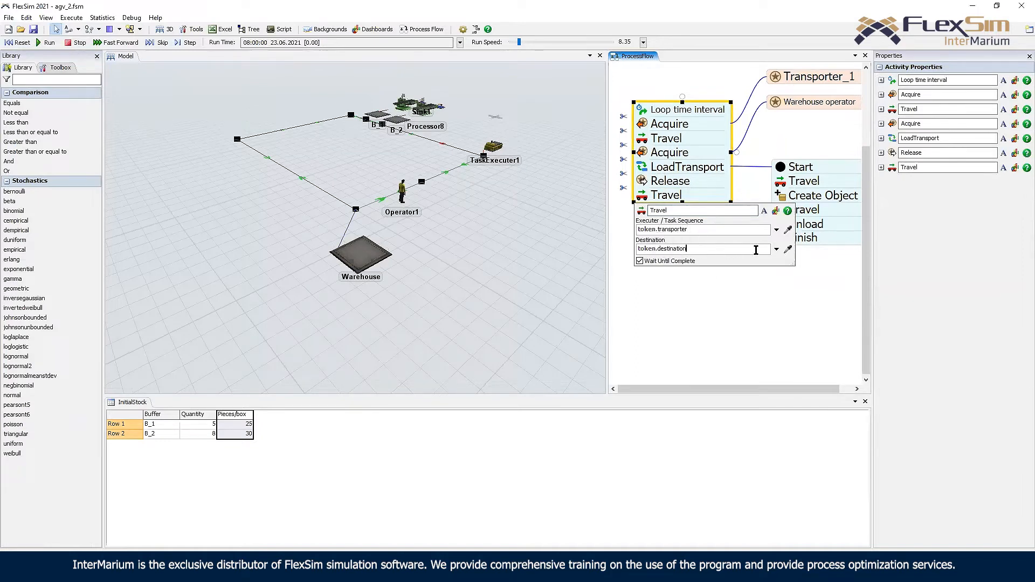
- Set the destination of the Travel activity after Release to queue B_1 by sampling it in the model
left_click(788, 249)
left_click(381, 116)
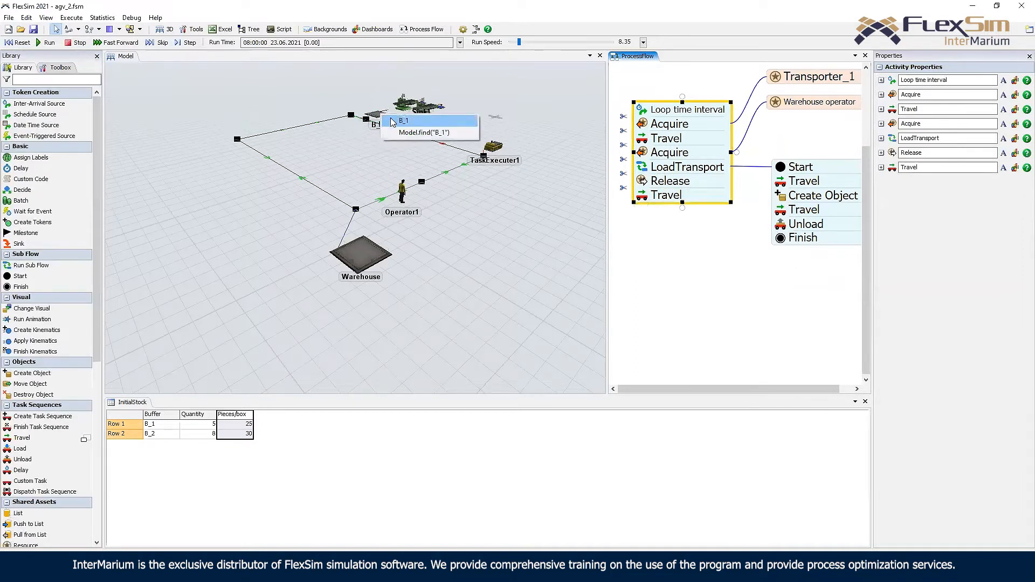
left_click(402, 121)
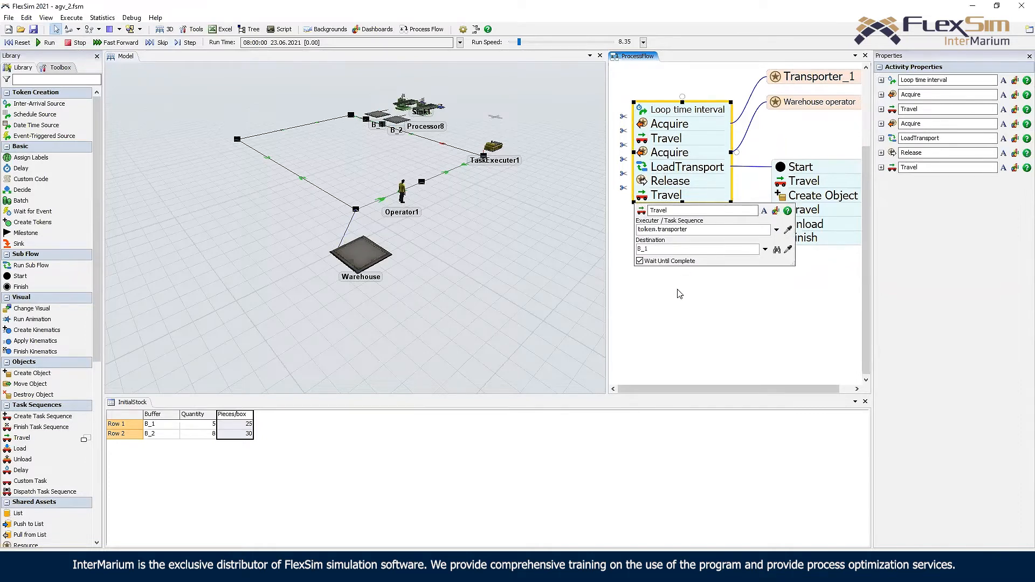
left_click(664, 302)
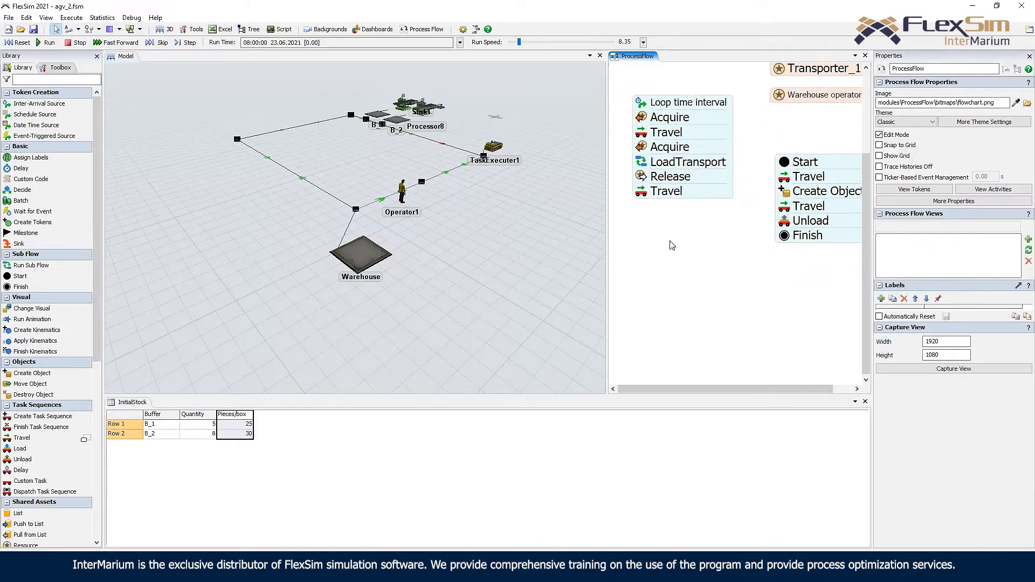
- Add a Run Sub Flow activity after the last Travel in the main flow and name it Unload transport
double_click(655, 233)
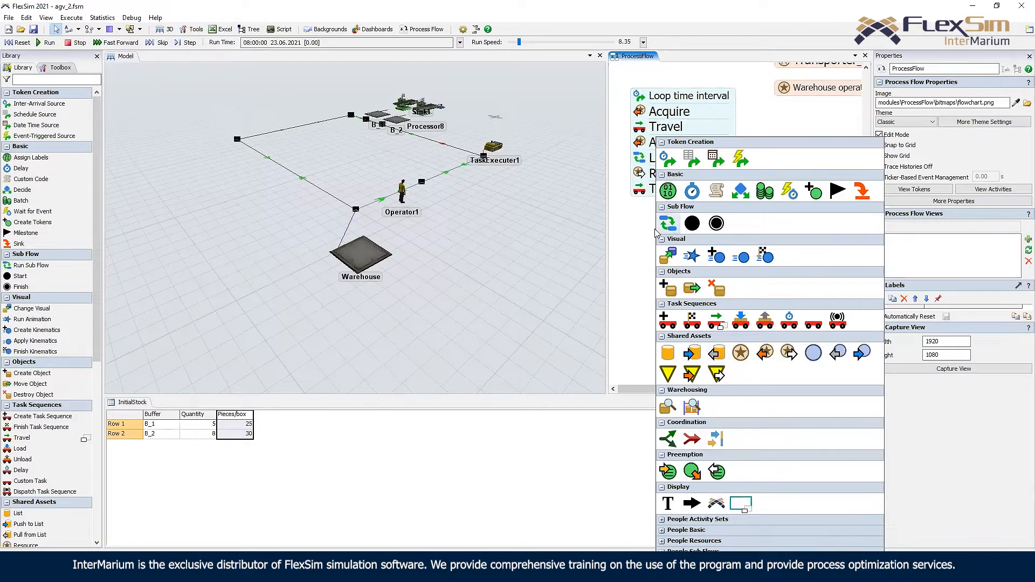
left_click(671, 232)
left_click_drag(701, 243, 675, 208)
left_click_drag(751, 277, 670, 298)
left_click_drag(756, 226, 853, 226)
left_click_drag(692, 244, 815, 229)
left_click(706, 213)
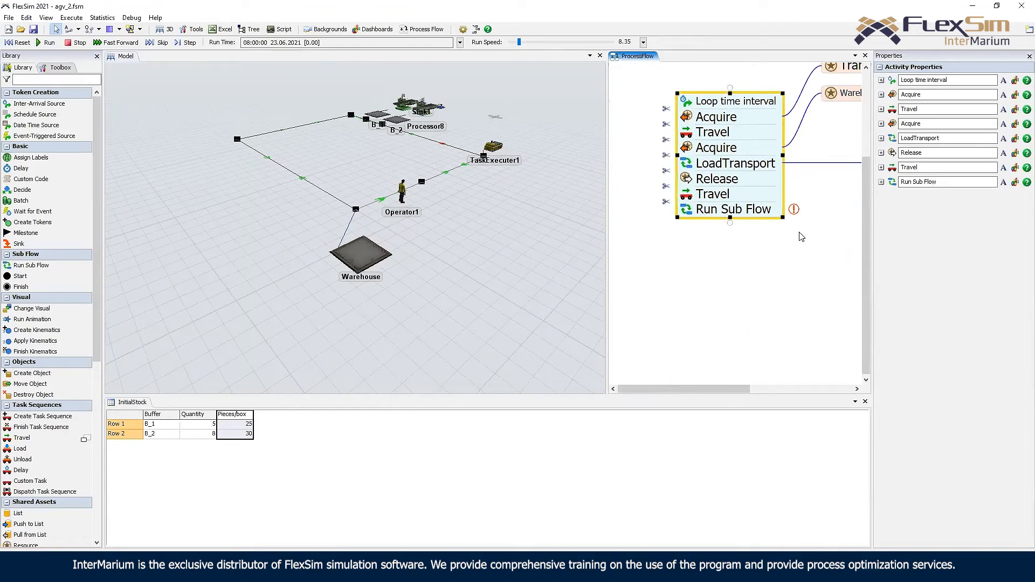
left_click(696, 213)
left_click(702, 205)
type("Un")
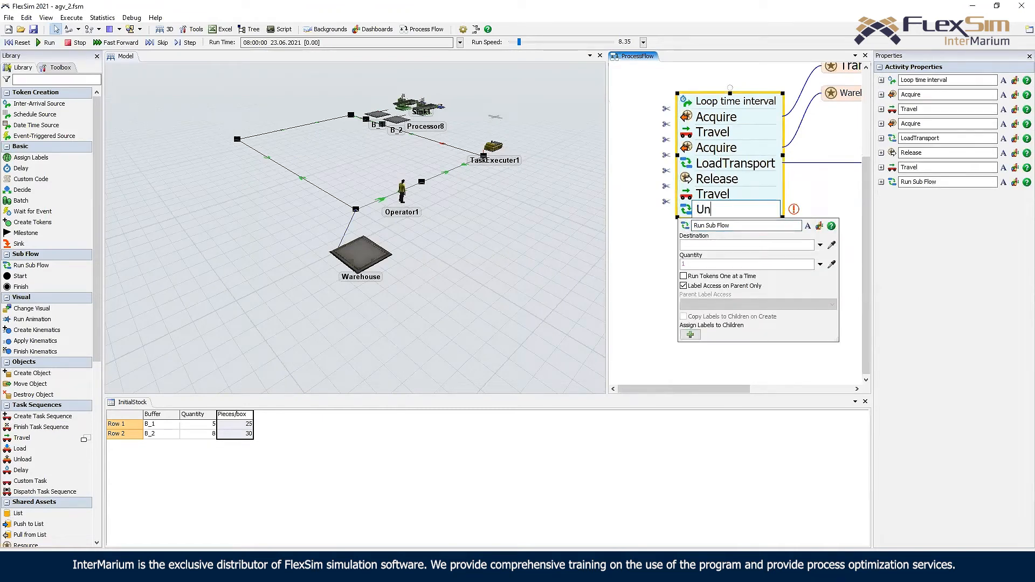
type("load transpor")
- Place separate Start and Finish activities below the loading sub flow and link Unload transport to the new Start
left_click_drag(825, 203, 677, 182)
scroll(678, 183, "down", 2)
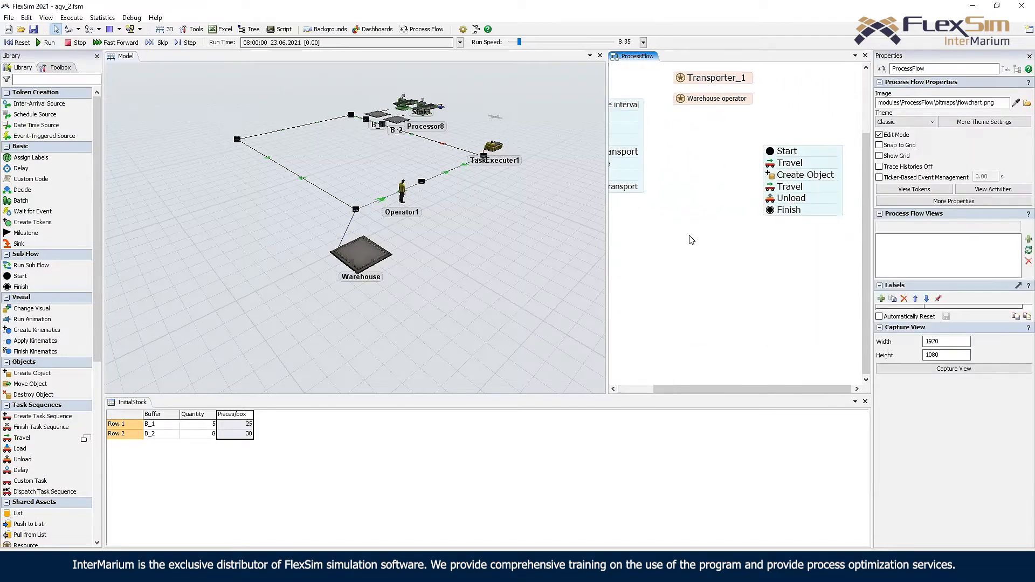
double_click(700, 229)
left_click(739, 222)
double_click(693, 250)
left_click(753, 223)
left_click_drag(717, 235, 828, 294)
left_click_drag(651, 182, 803, 230)
left_click(668, 174)
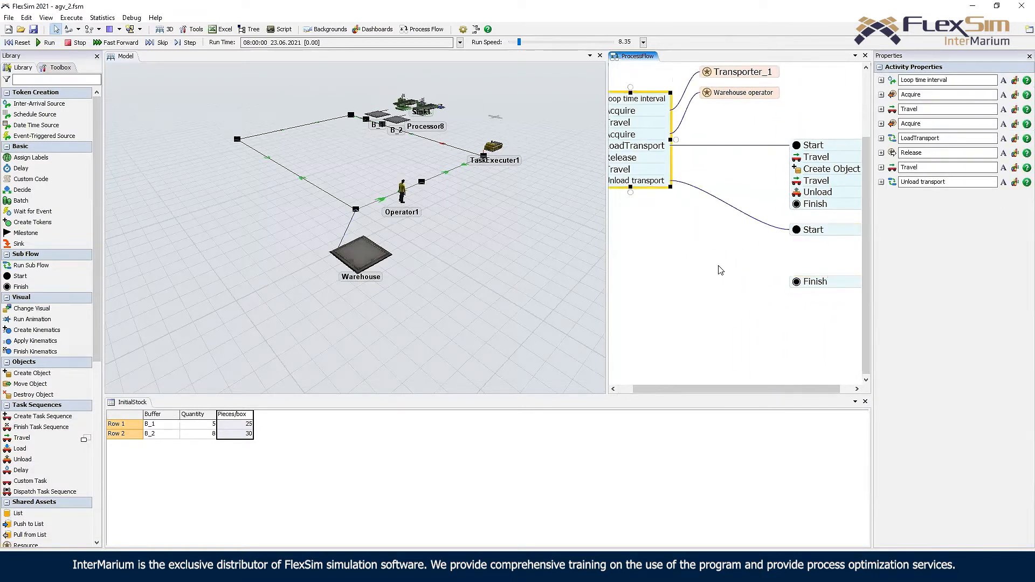
left_click(408, 151)
scroll(409, 162, "up", 5)
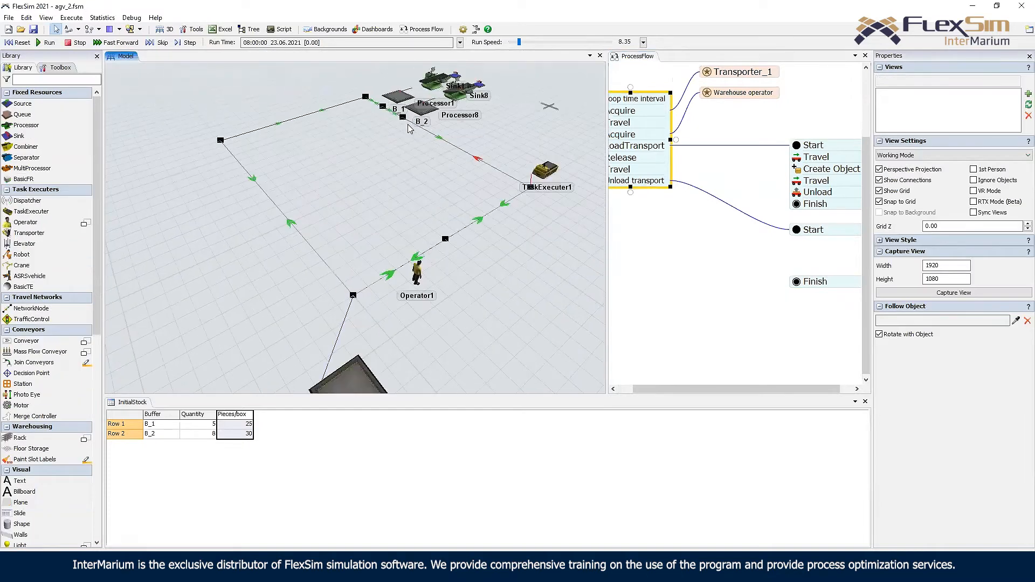
scroll(408, 205, "down", 4)
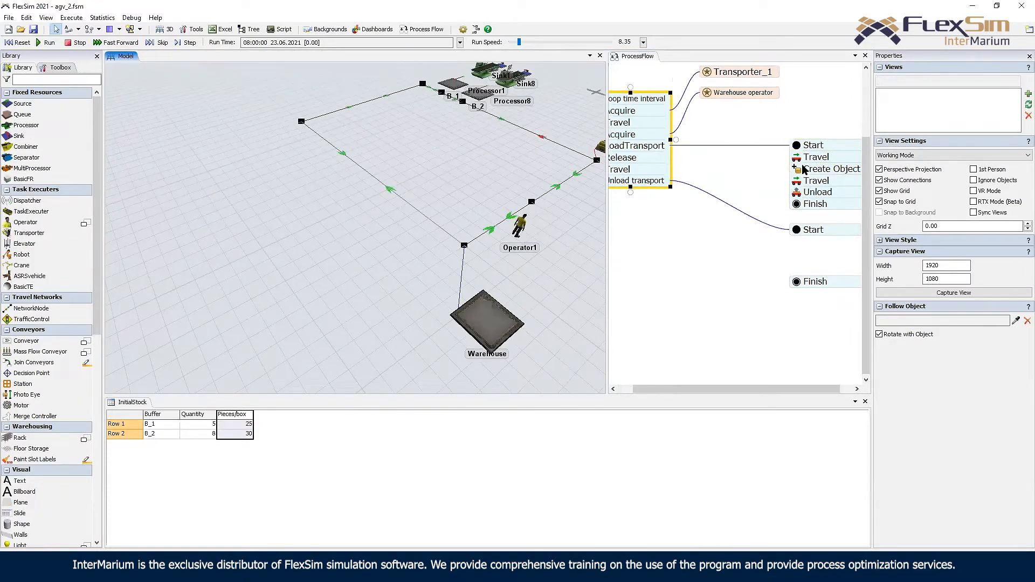
- Add a Move Object activity directly under the Start of the unloading sub flow
left_click_drag(732, 276, 641, 227)
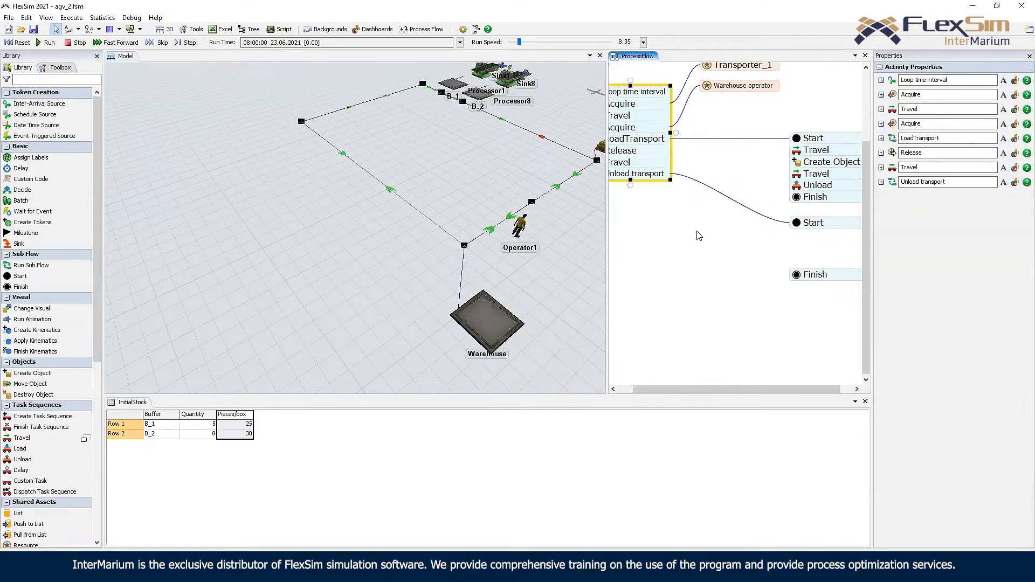
double_click(725, 227)
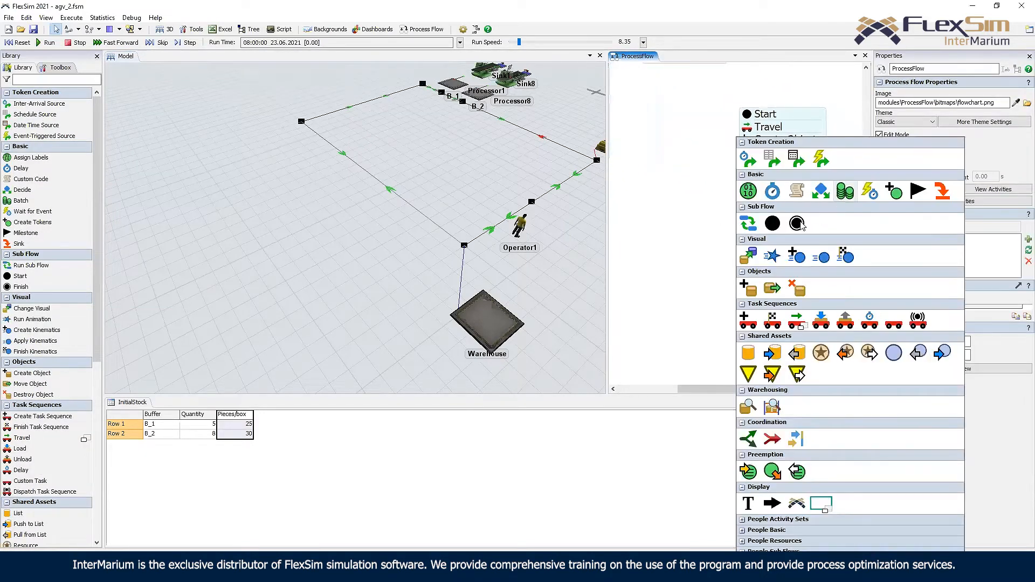
left_click(772, 288)
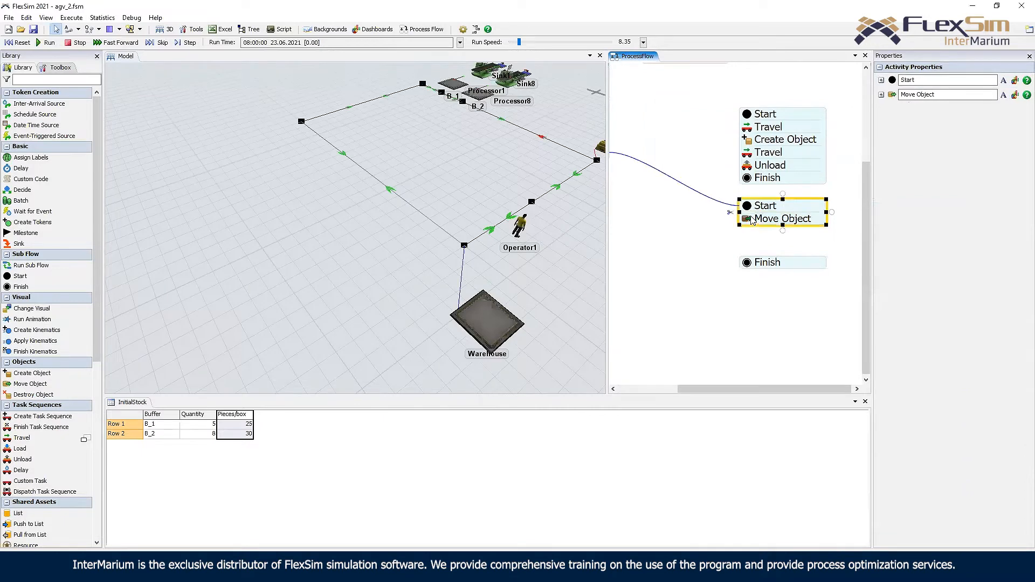
double_click(752, 220)
- Set the Quantity of Unload transport to token.transporter.subnodes.length
left_click_drag(680, 214, 718, 222)
scroll(716, 249, "down", 2)
left_click_drag(629, 177, 716, 184)
double_click(670, 170)
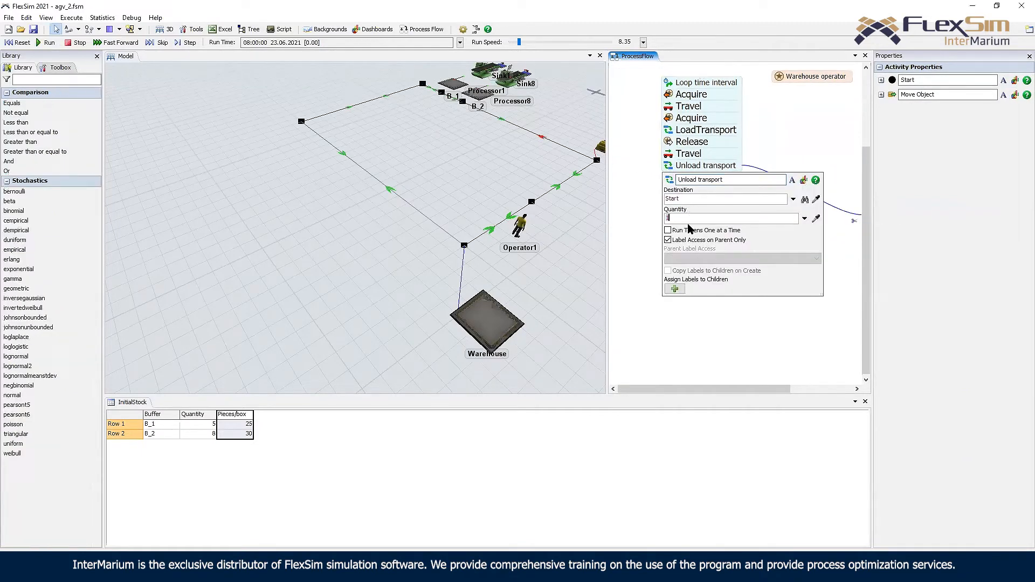
left_click(680, 218)
type("token.transporter.subnodes.length")
- Configure Move Object to move token.transporter.last to the destination queue B_1
left_click_drag(801, 134, 671, 90)
left_click(739, 183)
double_click(781, 217)
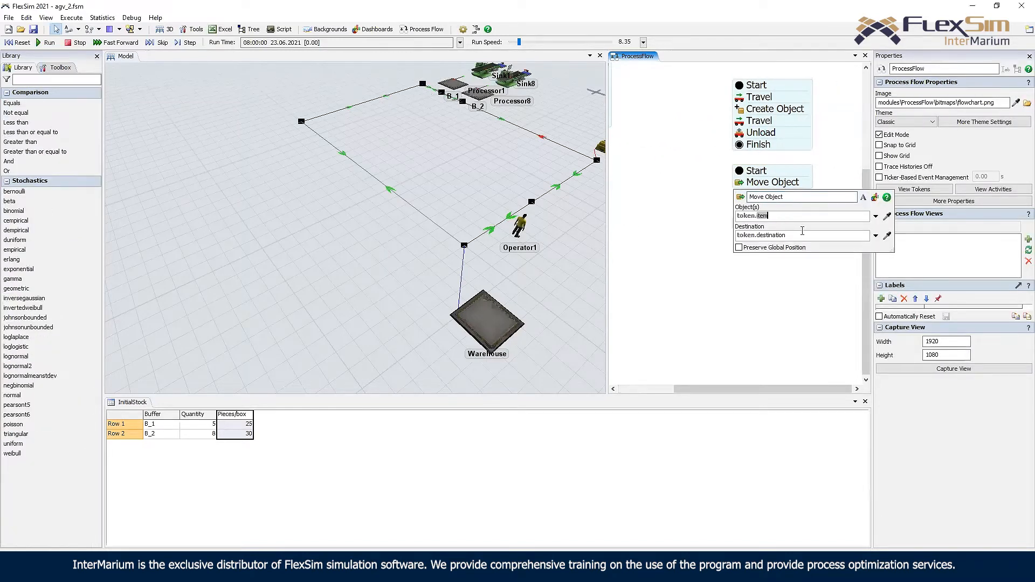
type("transporter")
key("Return")
type(".last")
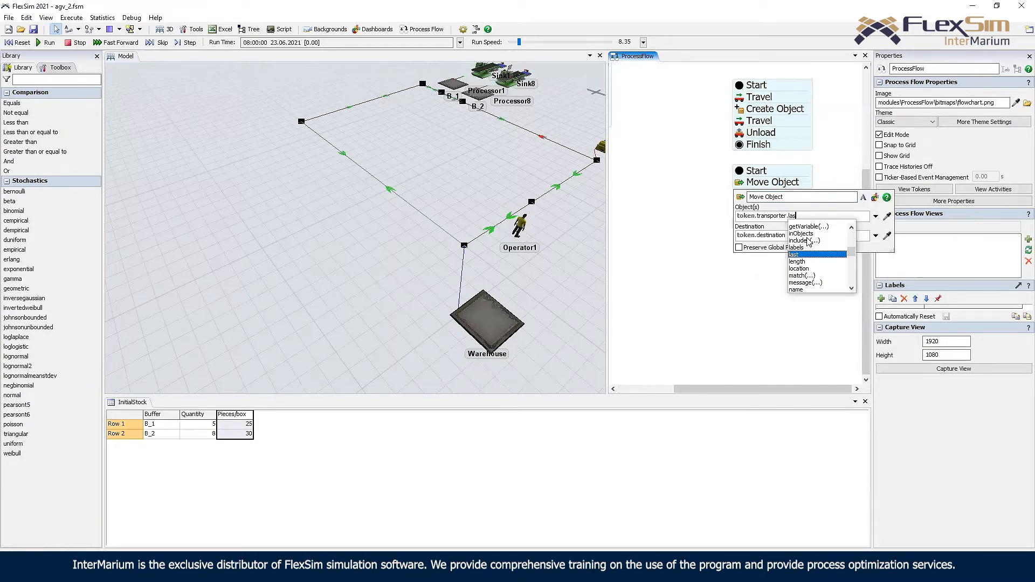
key("Return")
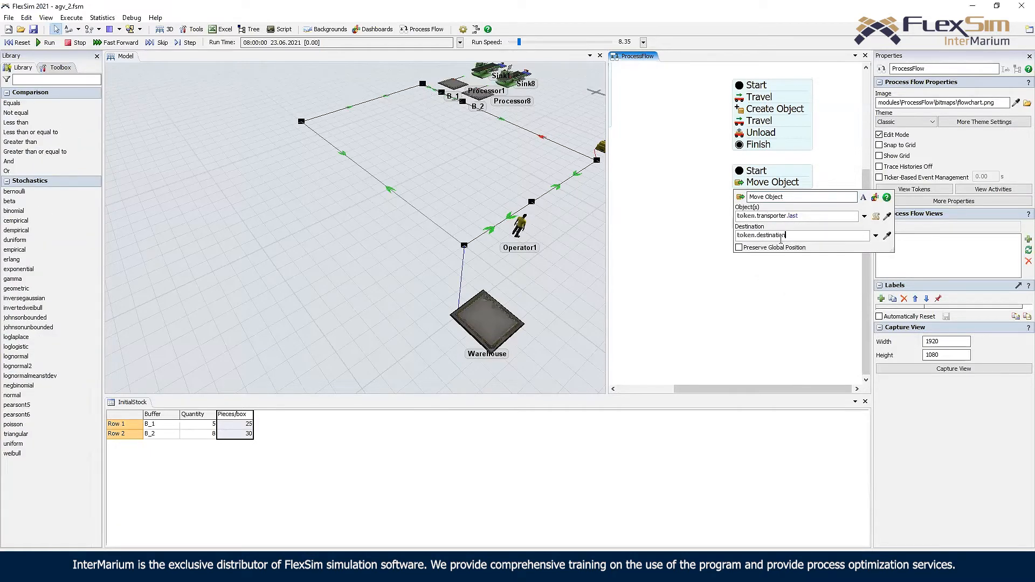
left_click(887, 235)
left_click(442, 93)
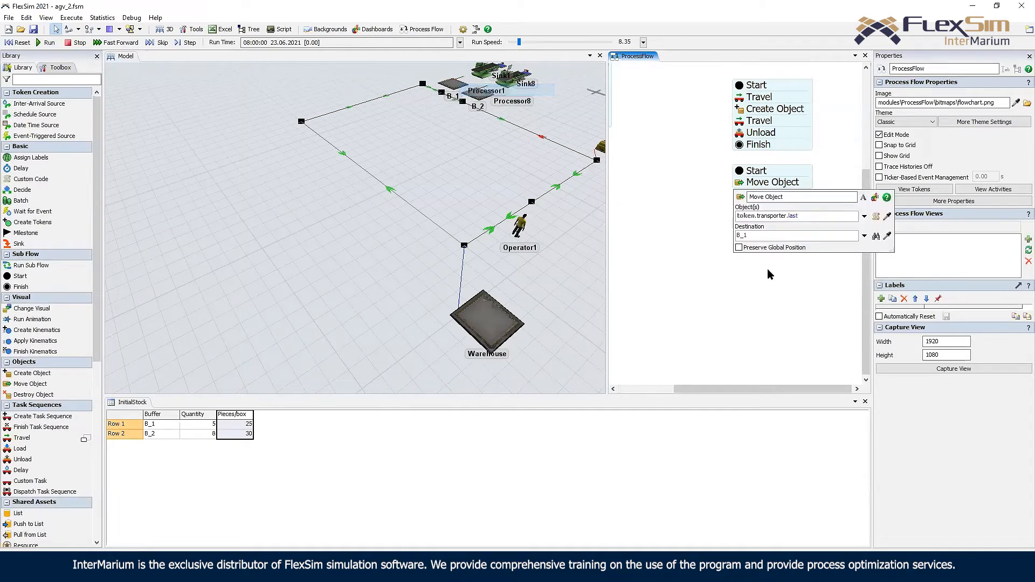
- Attach the Finish activity directly below Move Object in the unloading sub flow
left_click_drag(715, 229, 737, 233)
left_click_drag(785, 227, 785, 202)
scroll(690, 207, "down", 1)
- Run the model, raising the run speed to 80.99 and lowering it to 6.55 during AGV loading, and dismiss the error
left_click_drag(690, 207, 801, 257)
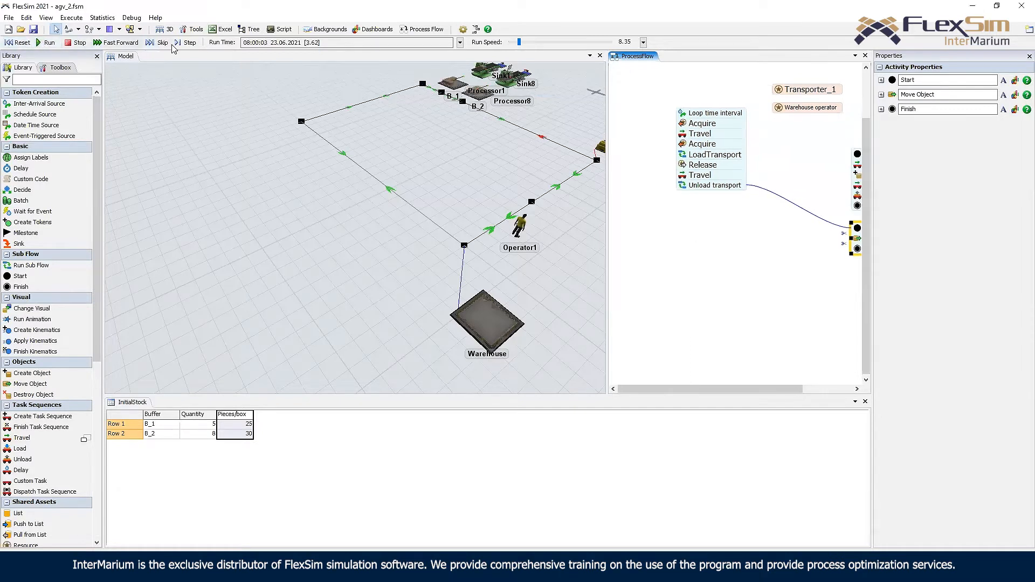
left_click_drag(521, 44, 527, 47)
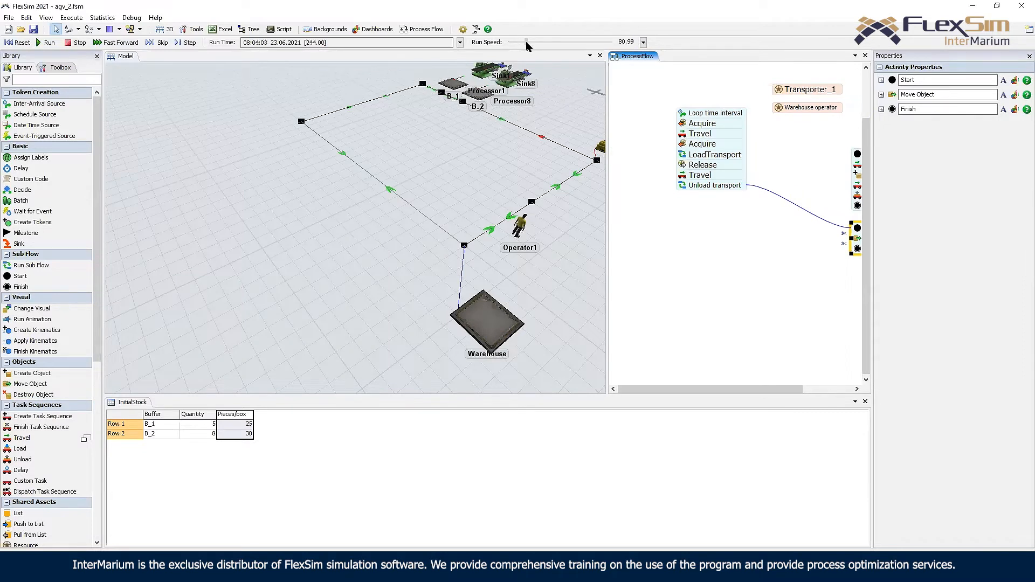
left_click_drag(527, 47, 521, 47)
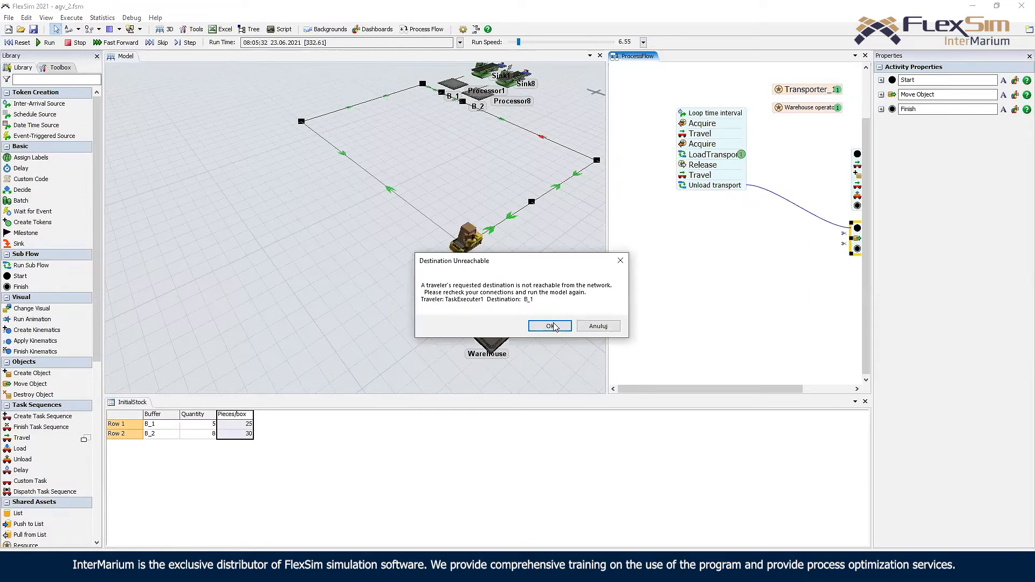
left_click(553, 326)
- Connect queues B_1 and B_2 to the adjacent network nodes on the AGV path
left_click_drag(423, 158, 436, 243)
key("a")
right_click_drag(436, 243, 325, 136)
left_click_drag(355, 139, 346, 112)
left_click_drag(394, 143, 392, 114)
- Reset and run the model, slowing it to speed 5.07 to watch the AGV unload boxes at B_1, and stop it
left_click_drag(261, 163, 241, 104)
left_click(24, 43)
left_click(46, 42)
left_click_drag(533, 46, 517, 43)
left_click_drag(322, 246, 315, 324)
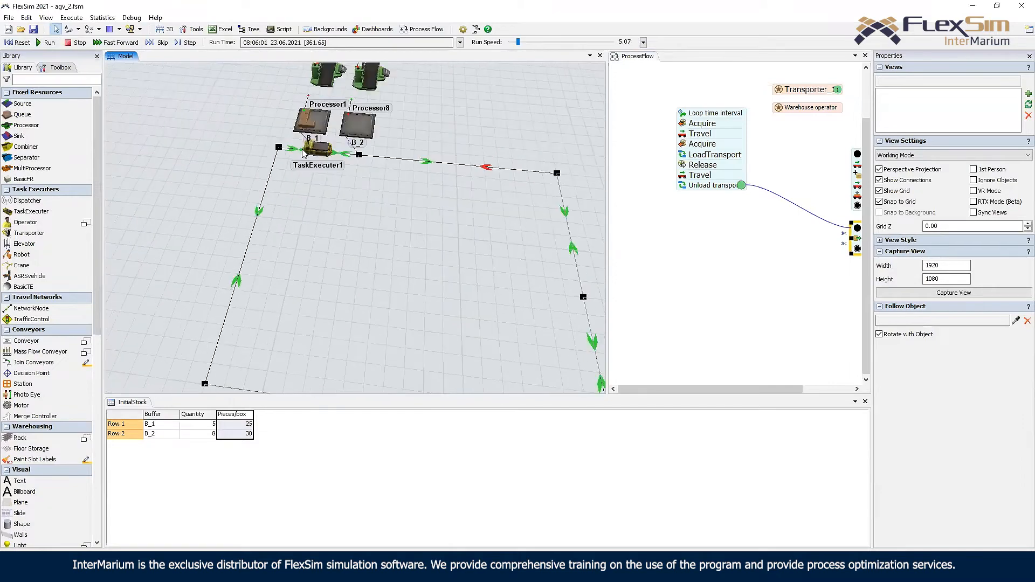
scroll(279, 103, "up", 6)
right_click_drag(357, 145, 399, 171)
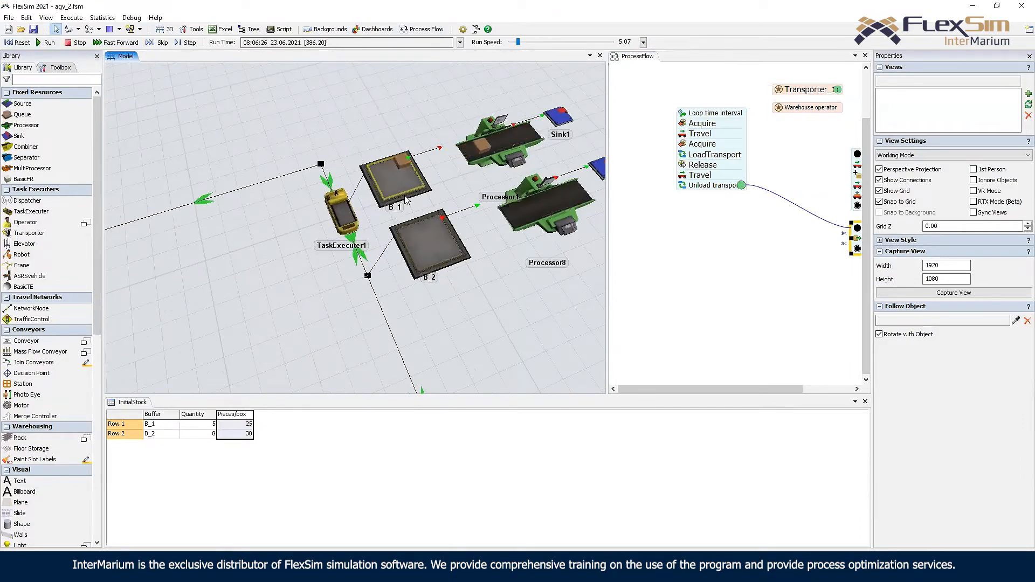
left_click(79, 43)
- Reposition the loading and unloading sub flows beside the main flow, leaving a wider gap between them
right_click_drag(335, 312, 485, 280)
scroll(704, 241, "down", 2)
scroll(700, 274, "down", 1)
left_click(701, 273)
left_click_drag(827, 246, 795, 288)
left_click_drag(844, 184, 811, 201)
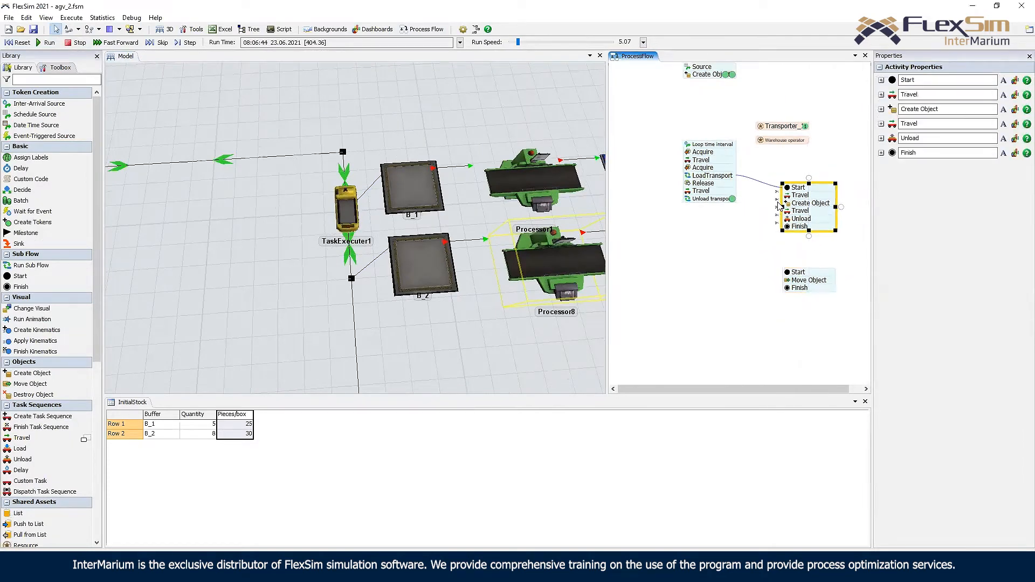
left_click(678, 211)
scroll(678, 259, "down", 1)
left_click_drag(471, 346, 446, 217)
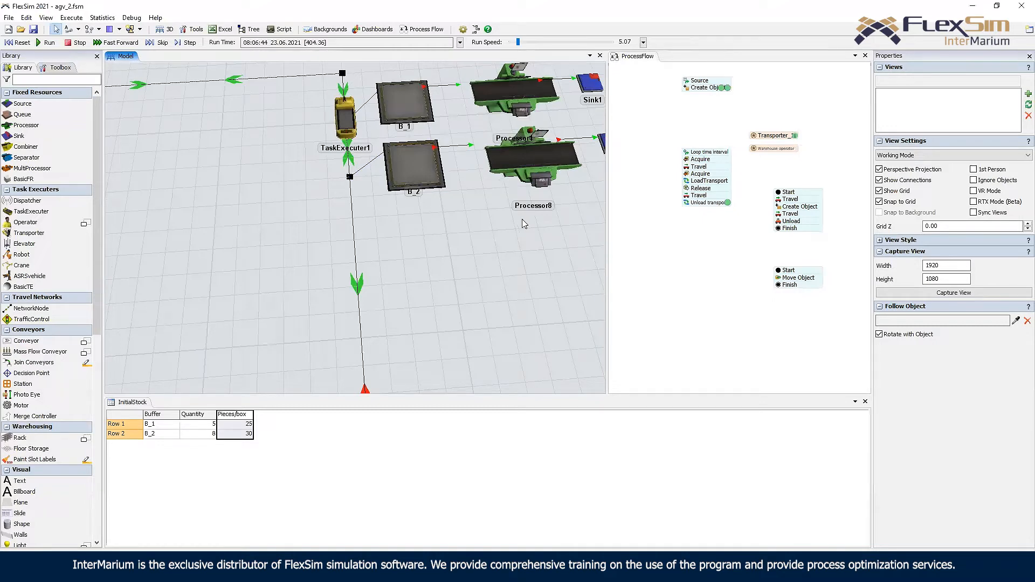
left_click(414, 165)
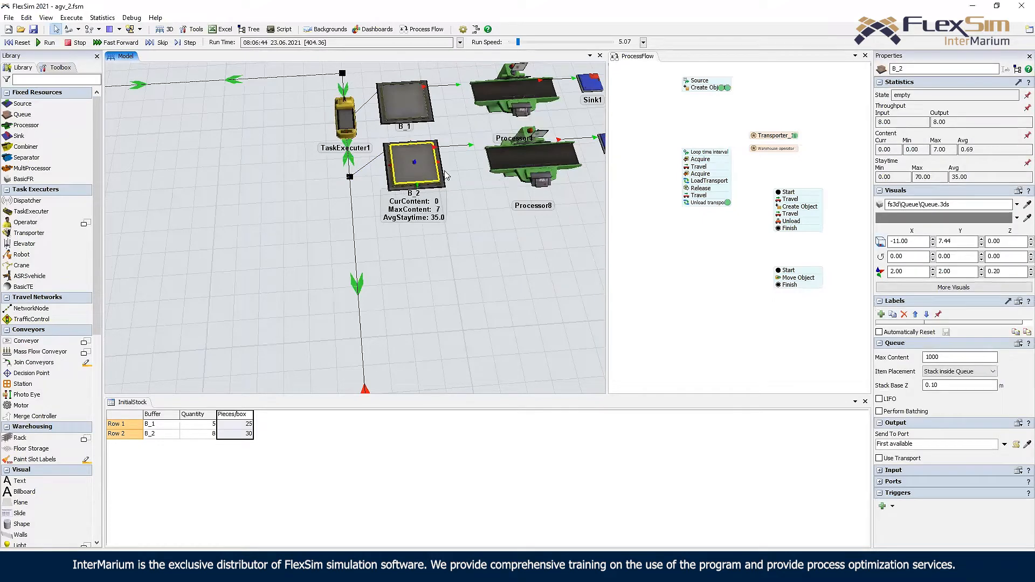
left_click(782, 237)
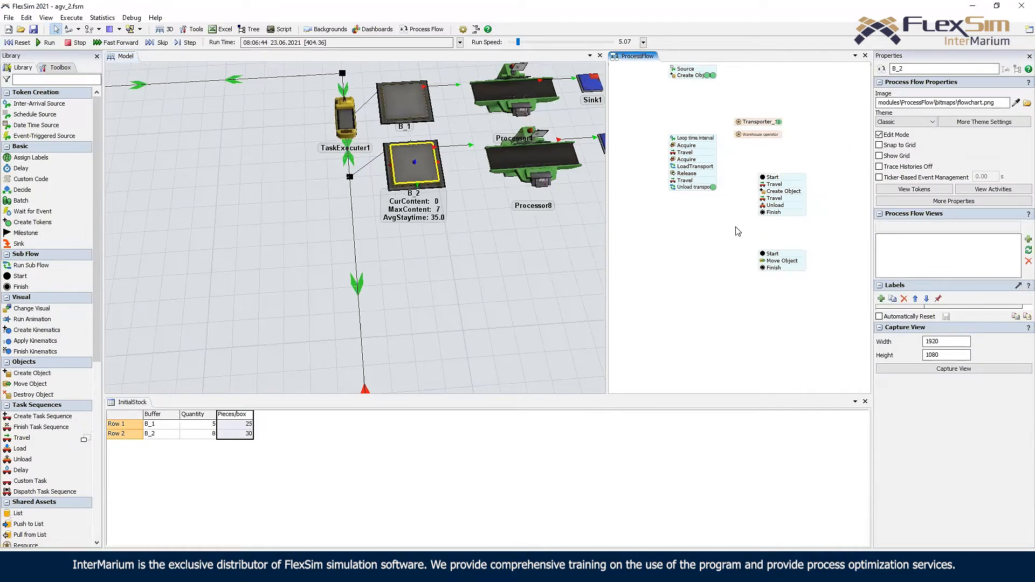
- Reset the model and duplicate the main flow with its loading and unloading sub flows beside the originals
left_click(19, 42)
left_click_drag(831, 298, 656, 162, "shift")
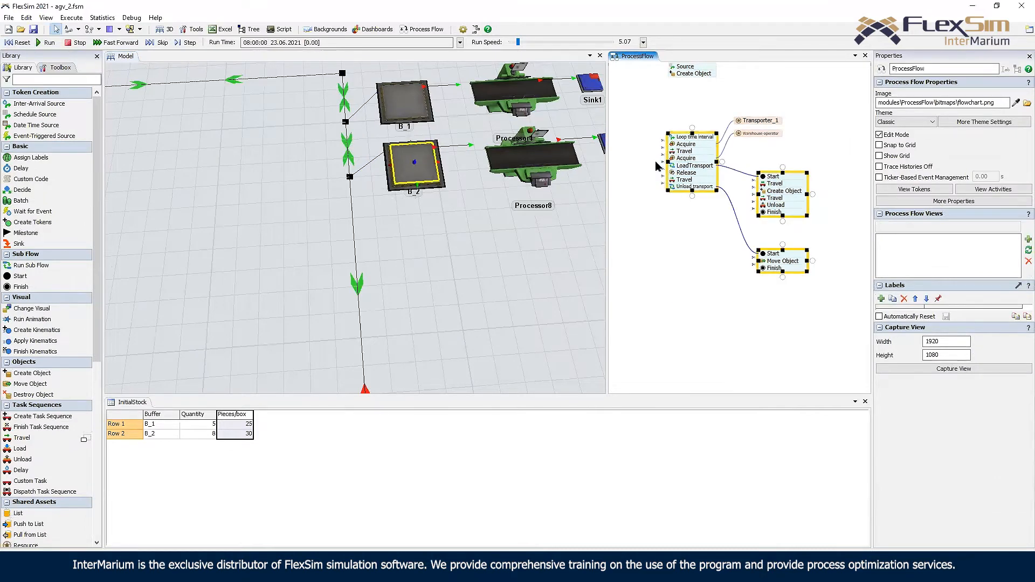
key("ctrl+c")
left_click_drag(811, 139, 704, 135)
key("ctrl+v")
- Detach the Loop time interval source from the duplicated main flow and delete it
left_click_drag(766, 158, 761, 106)
left_click(797, 141)
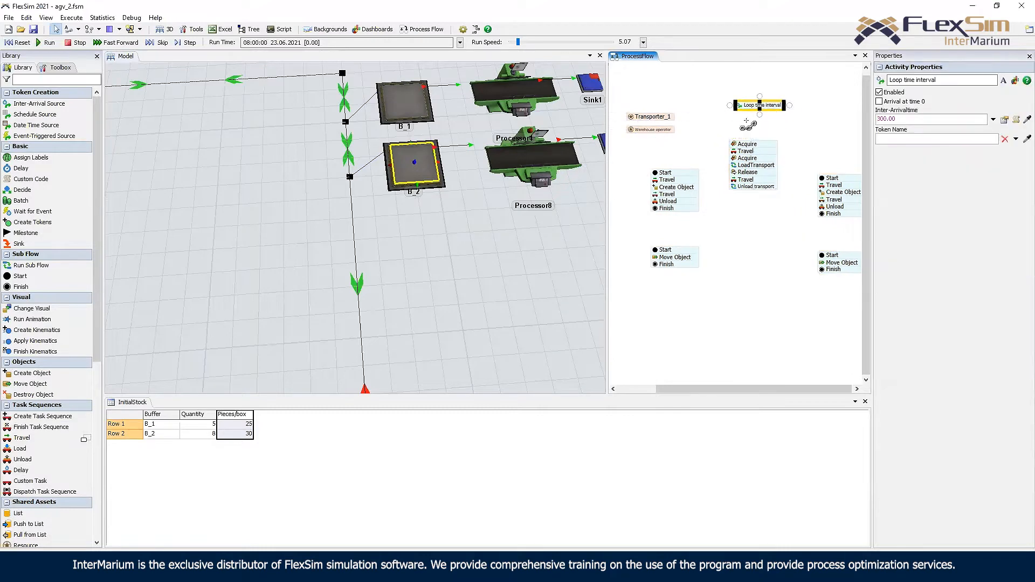
left_click_drag(693, 140, 770, 140)
left_click_drag(838, 127, 788, 136)
scroll(788, 132, "up", 3)
left_click(787, 130)
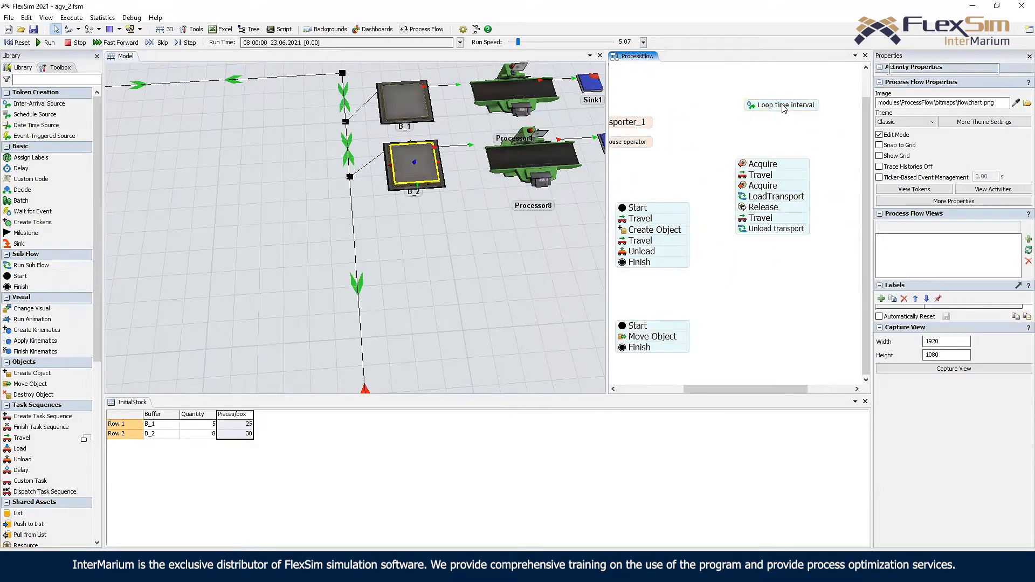
left_click(764, 108)
key("Delete")
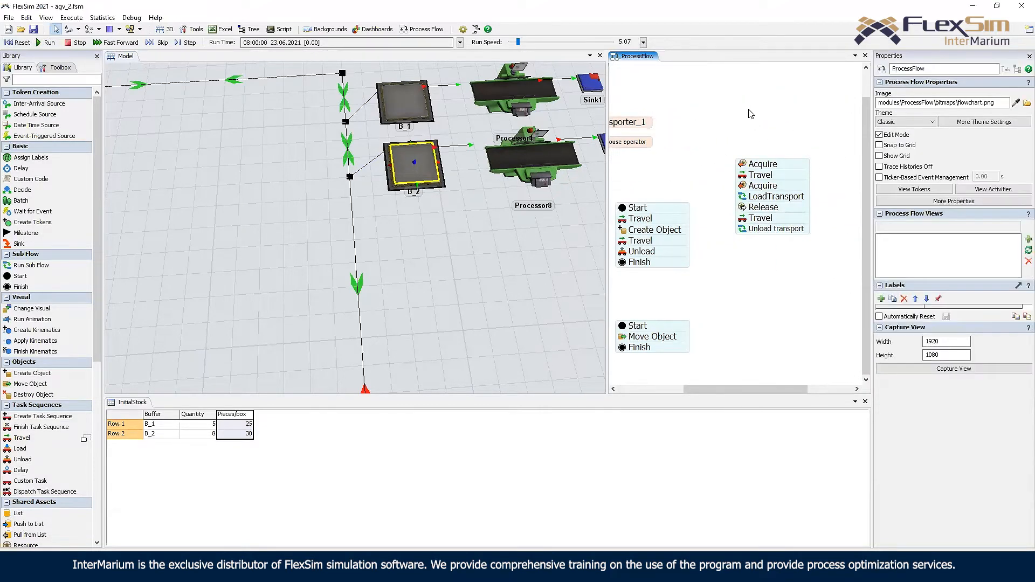
- Add a Schedule Source and a Wait for Event above the duplicated main flow and connect them in sequence to its first Acquire
double_click(745, 94)
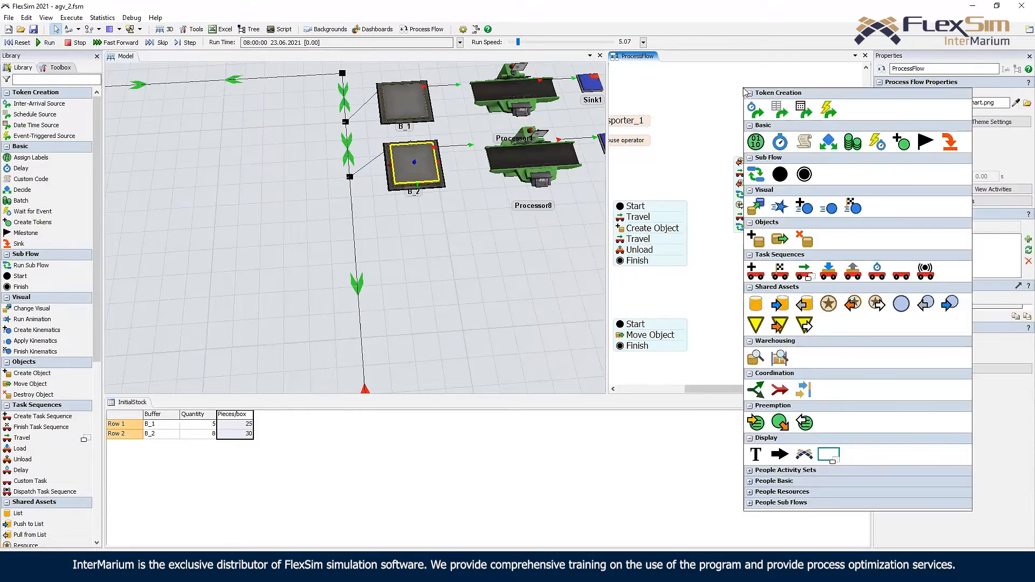
left_click(775, 108)
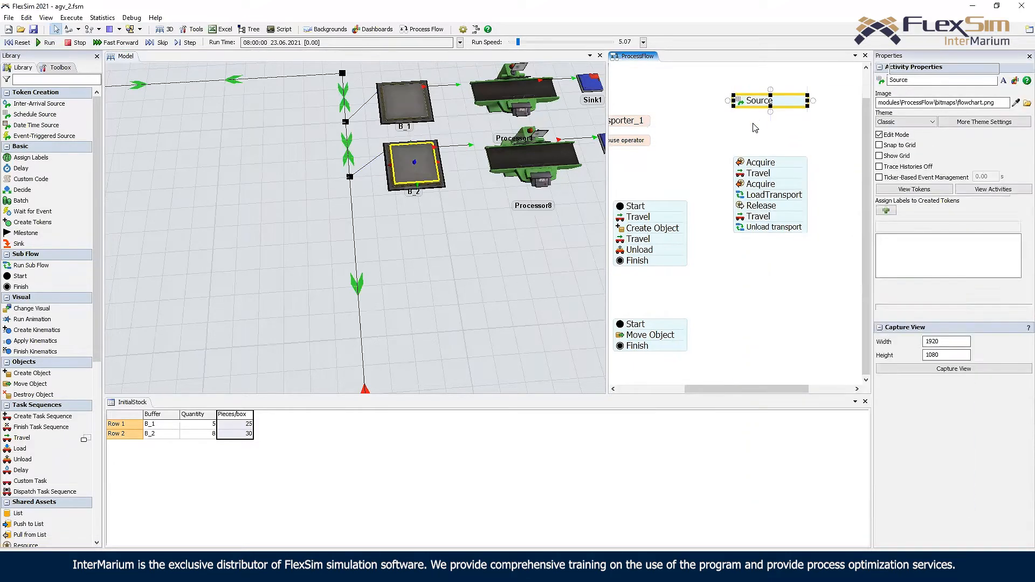
double_click(755, 128)
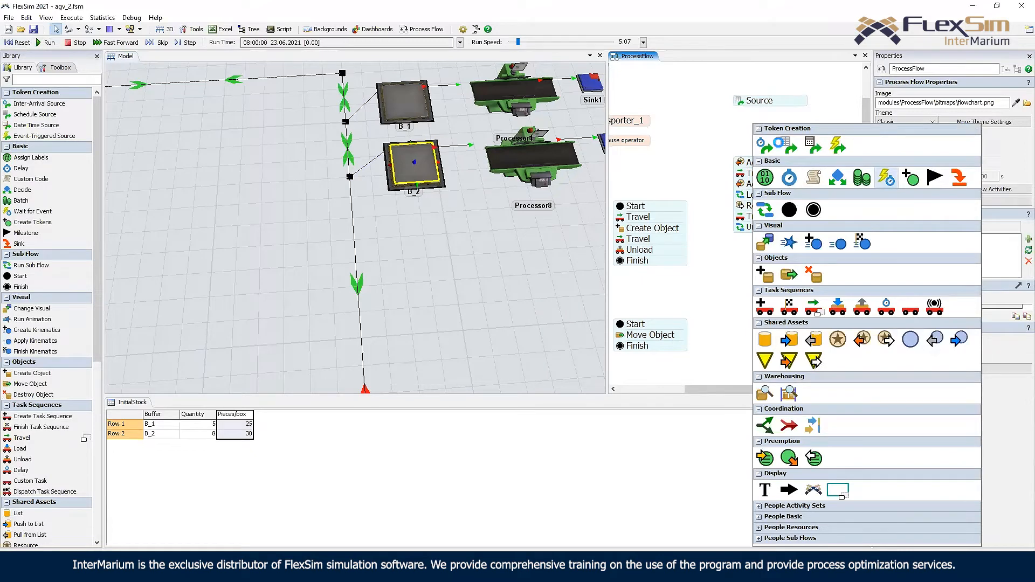
left_click(886, 177)
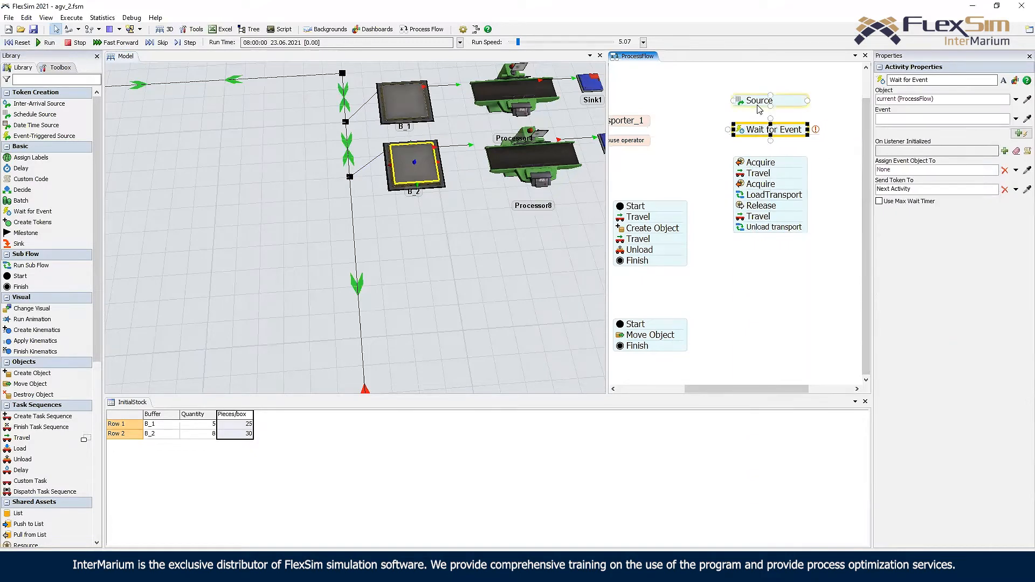
left_click_drag(770, 111, 771, 161)
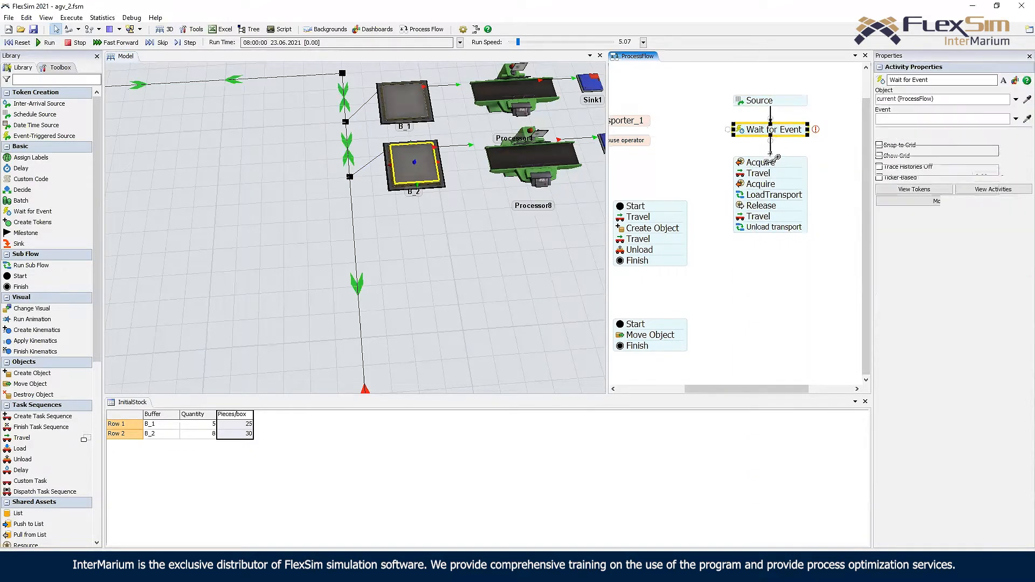
left_click(787, 123)
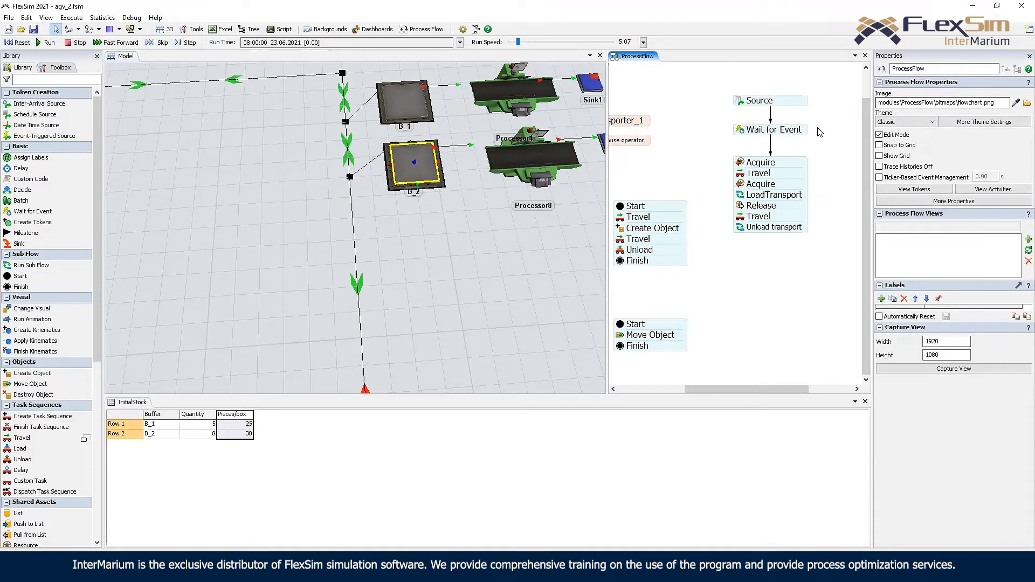
- Make Wait for Event listen to B_2's On Content Change with the Decrease To Exact Value rule and a value of 4
left_click(808, 131)
left_click(417, 162)
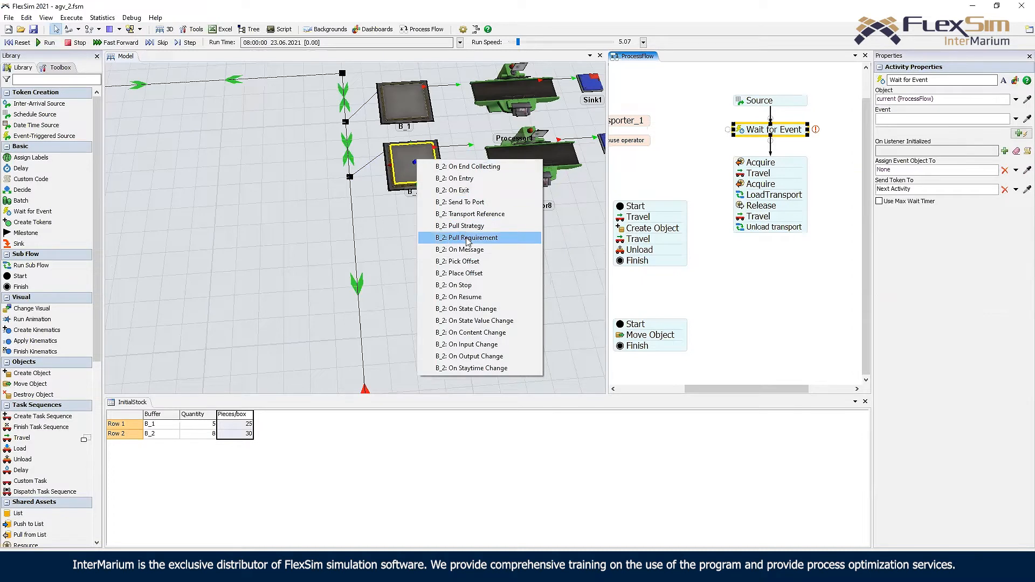
left_click(492, 333)
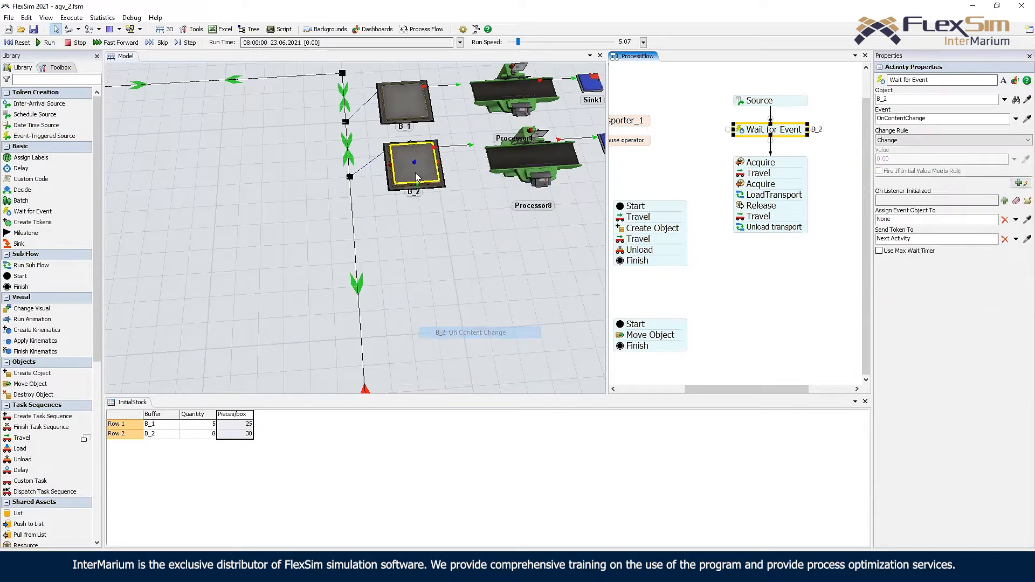
left_click(936, 141)
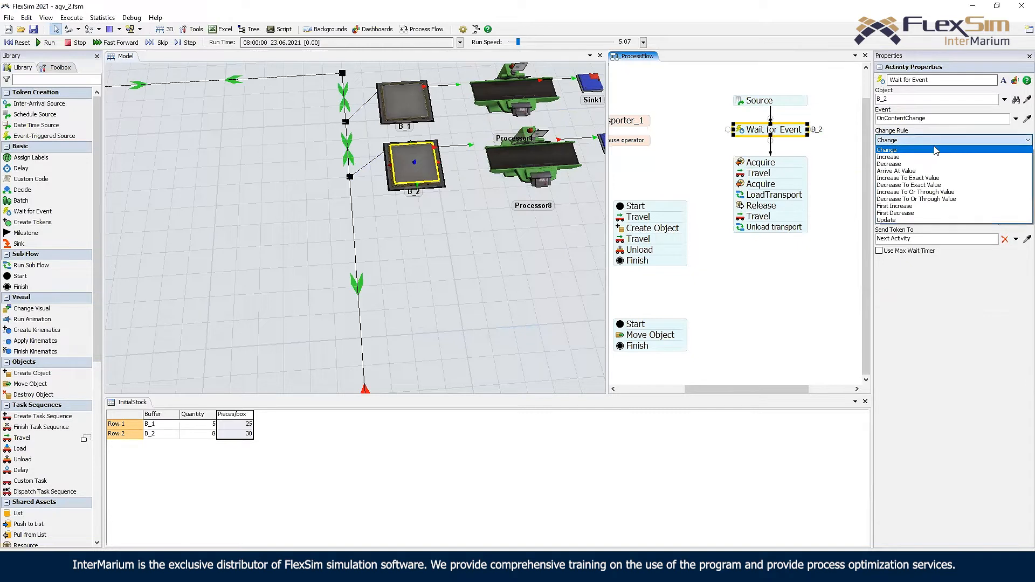
left_click(947, 185)
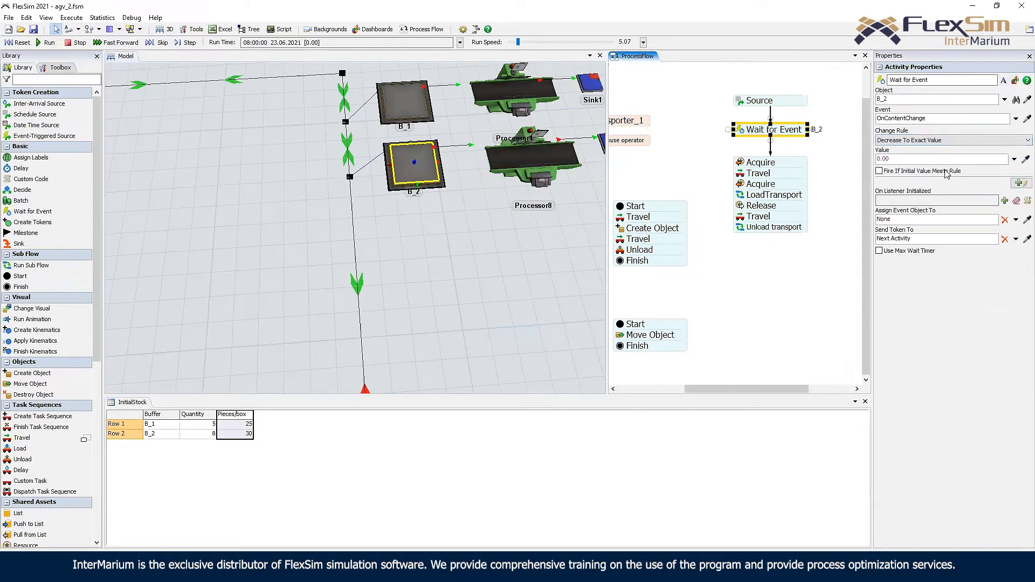
left_click(930, 158)
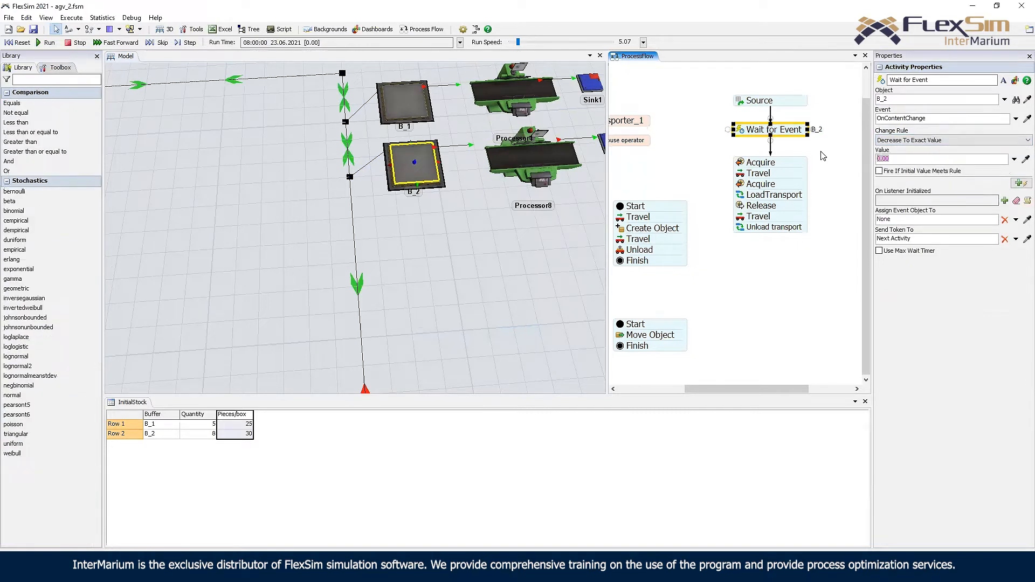
type("5")
left_click_drag(884, 161, 857, 157)
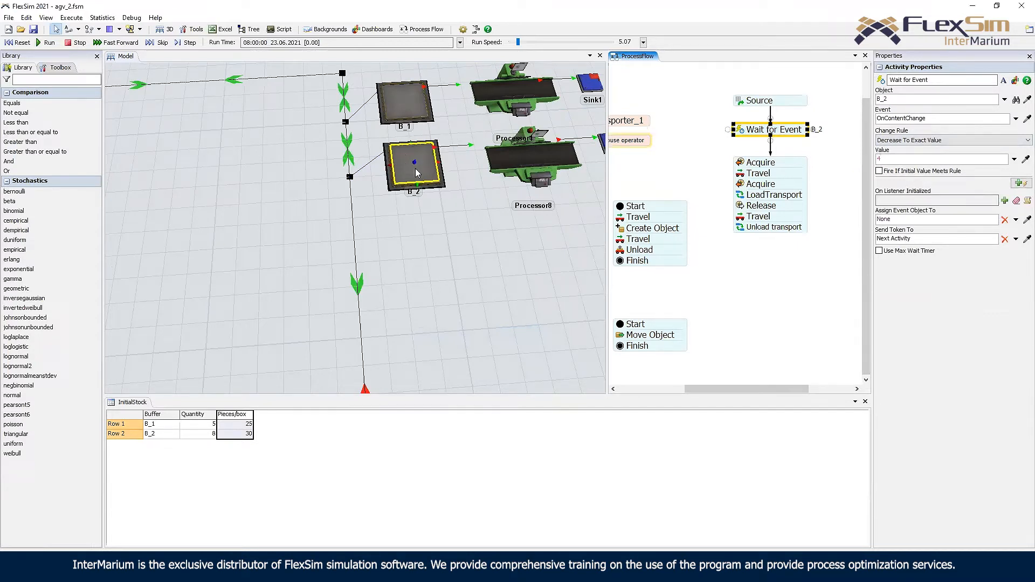
left_click(691, 152)
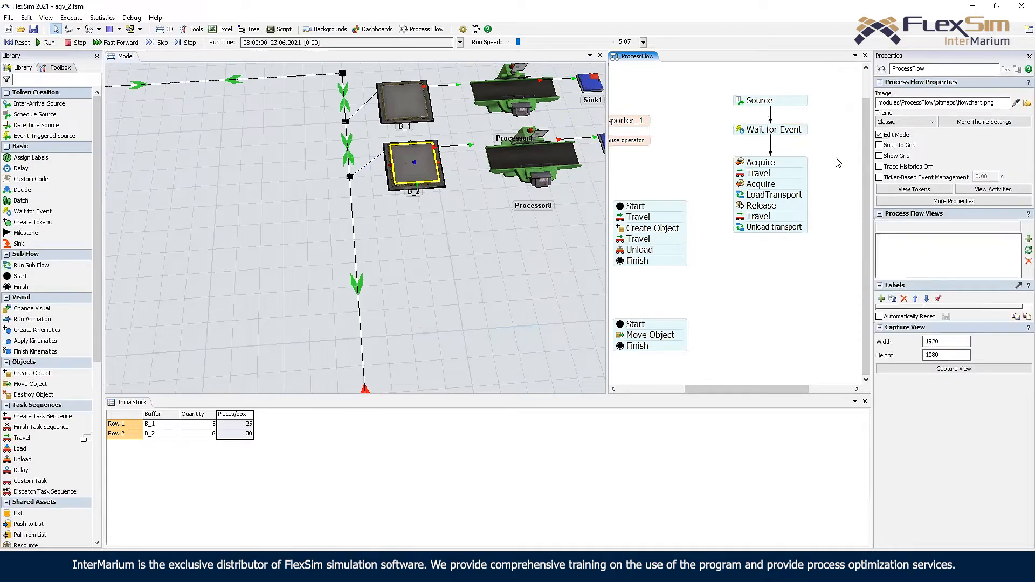
- Set B_2 as the destination of the duplicated flow's last Travel and of the Move Object in its unloading sub flow
scroll(790, 137, "down", 3)
left_click(703, 122)
left_click(692, 154)
left_click_drag(802, 149, 772, 135)
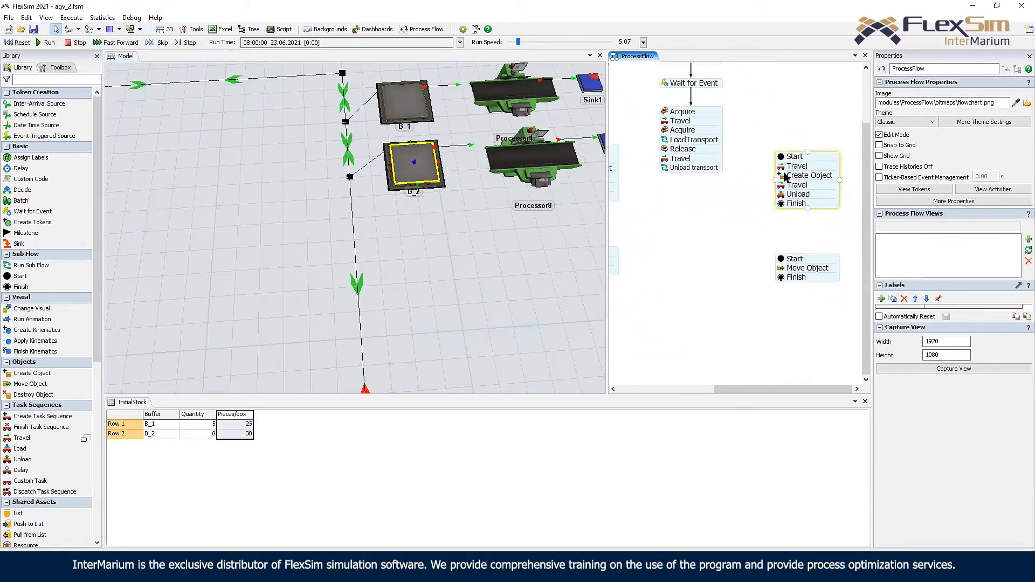
double_click(667, 159)
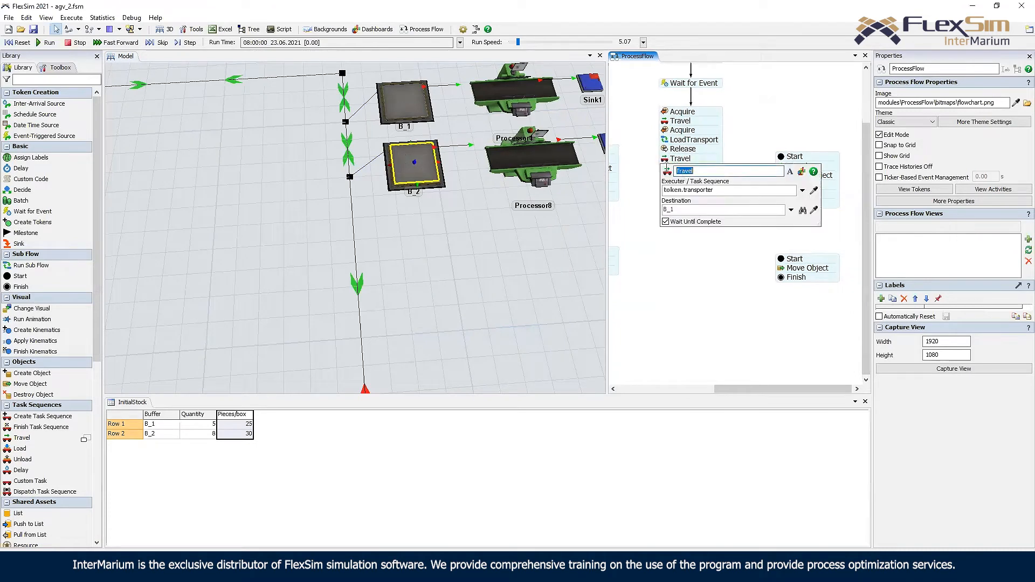
left_click(805, 212)
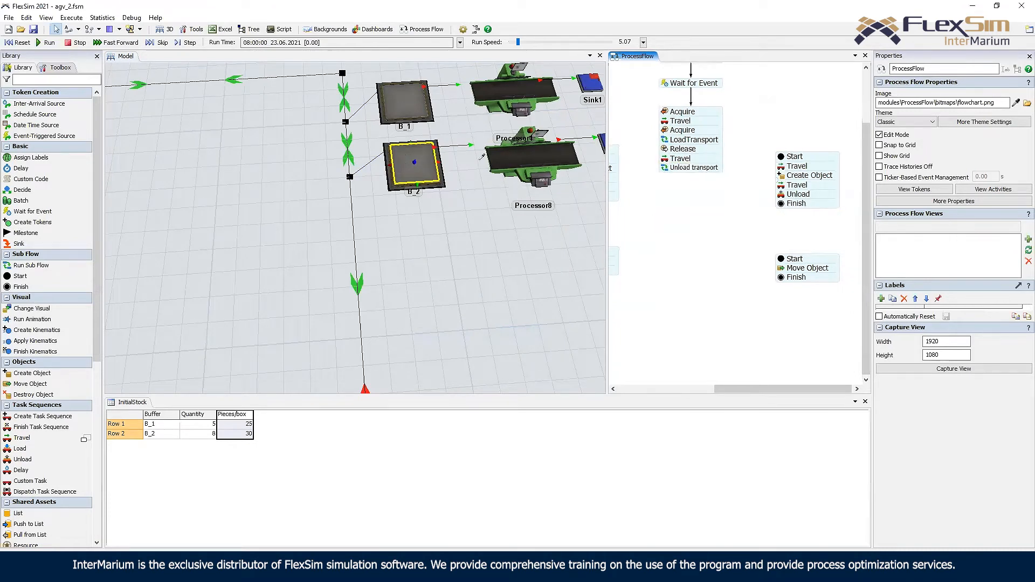
double_click(784, 272)
left_click(932, 324)
left_click(433, 168)
left_click(447, 176)
- Append a Release of token.transporter to the duplicated flow and connect it back to Wait for Event
left_click_drag(664, 203, 714, 270)
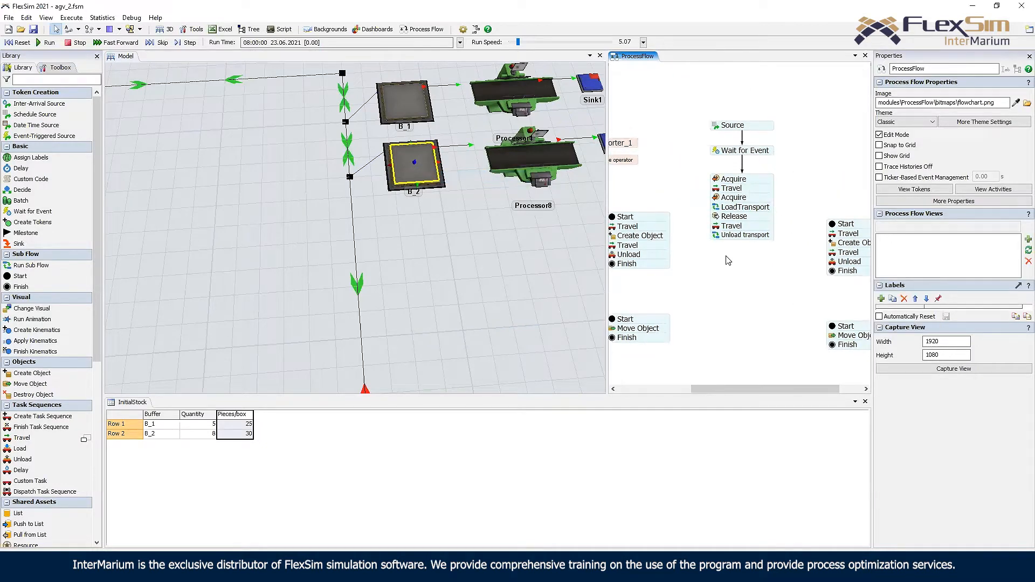
double_click(725, 257)
left_click(859, 351)
left_click_drag(755, 263, 741, 249)
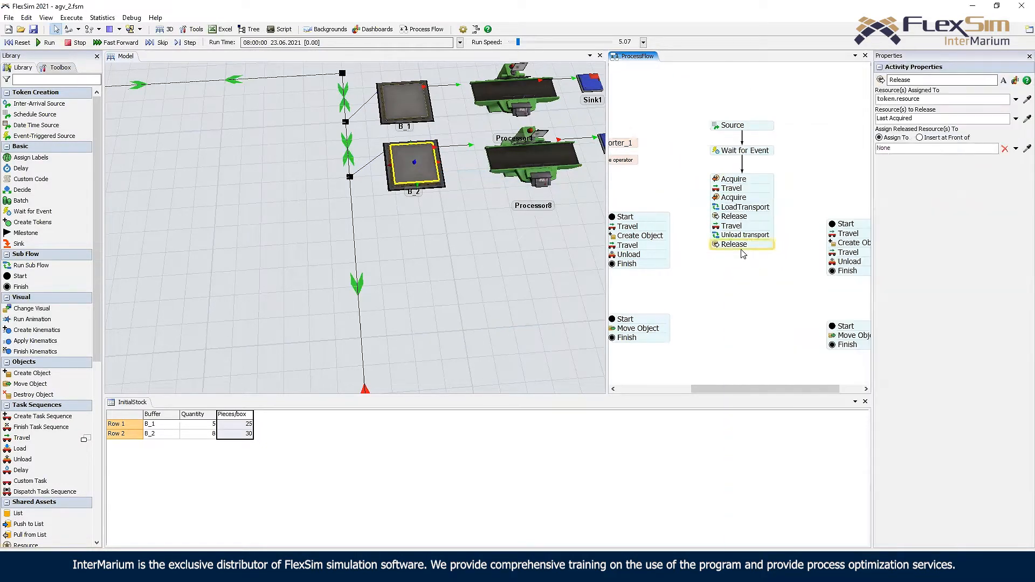
double_click(742, 246)
left_click(759, 276)
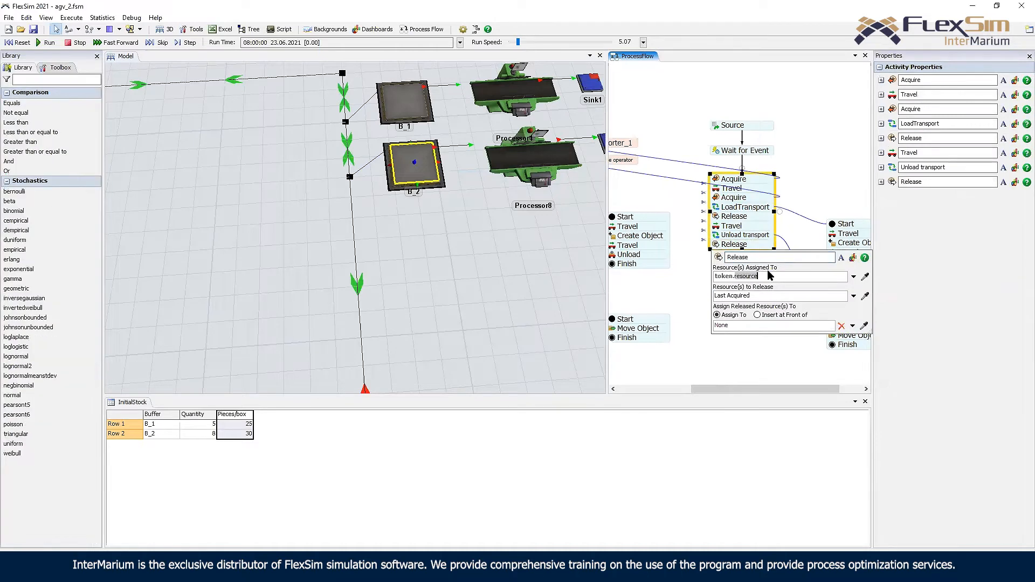
type("token.t")
key("Escape")
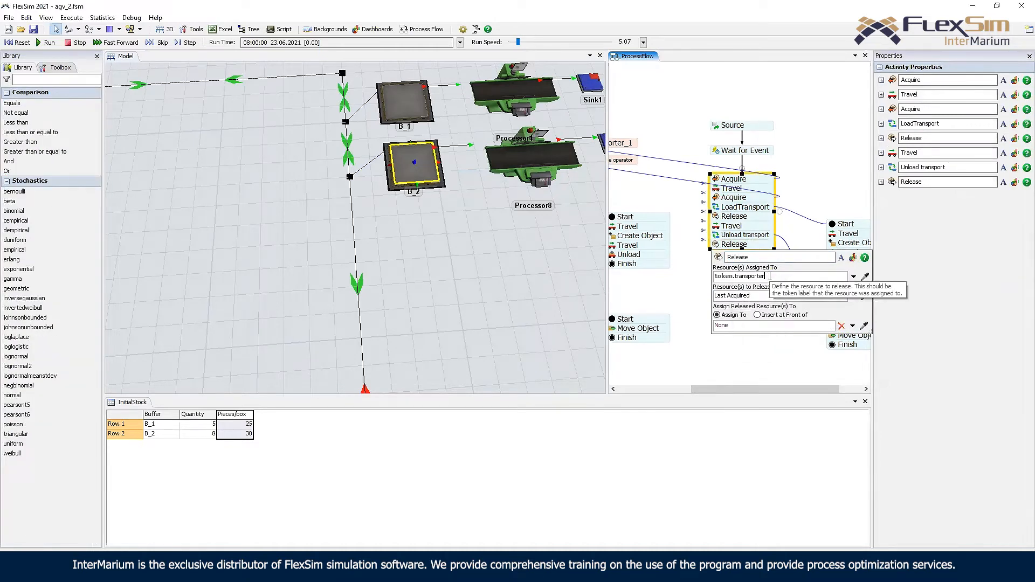
left_click(712, 253)
left_click_drag(710, 248, 719, 153)
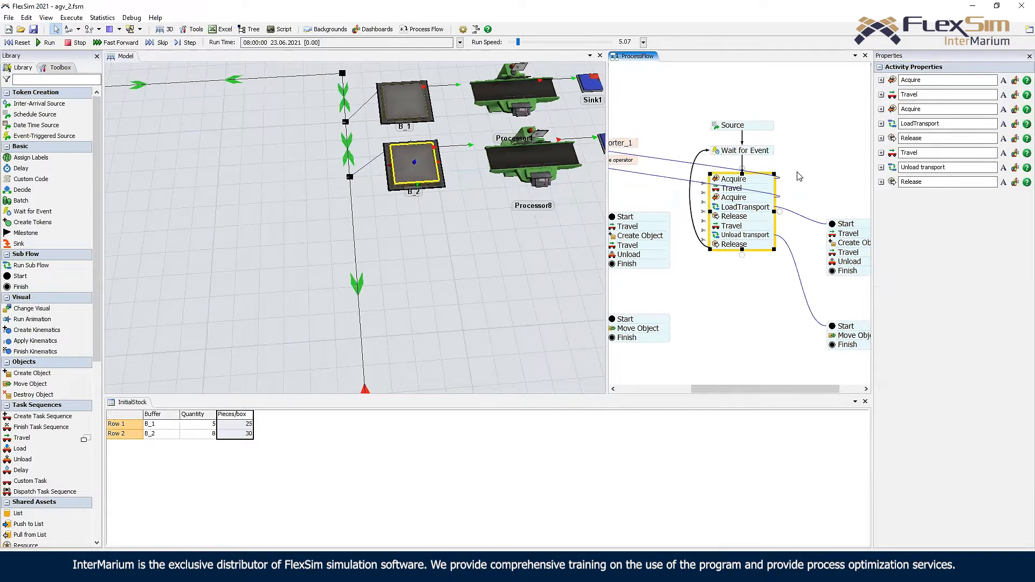
- Append a Release activity for token.transporter after Unload transport in the original Loop time interval flow
left_click_drag(703, 292, 912, 282)
double_click(696, 242)
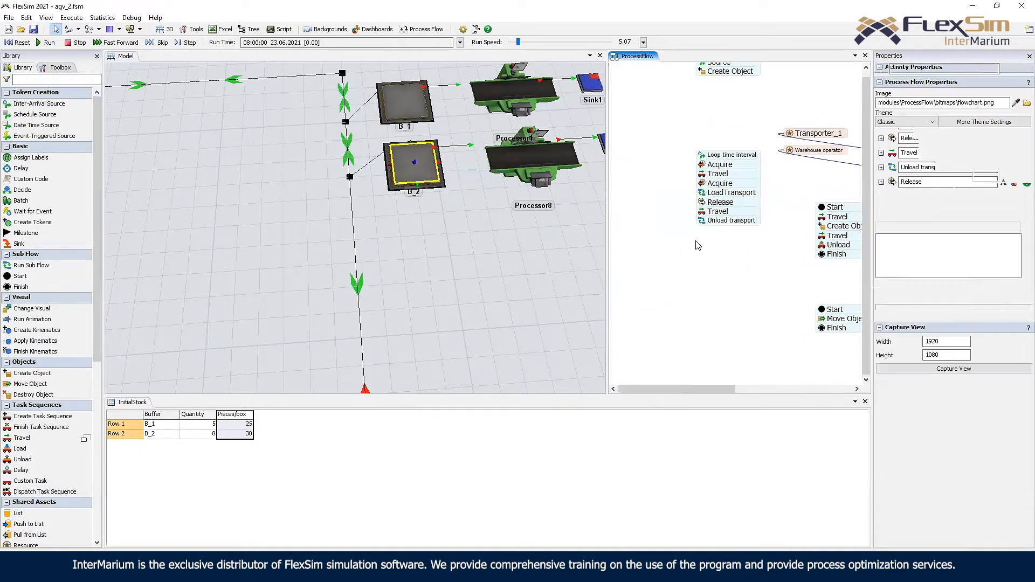
left_click(829, 355)
left_click_drag(730, 245, 732, 231)
left_click(707, 232)
double_click(704, 231)
left_click(748, 262)
type("token.tra")
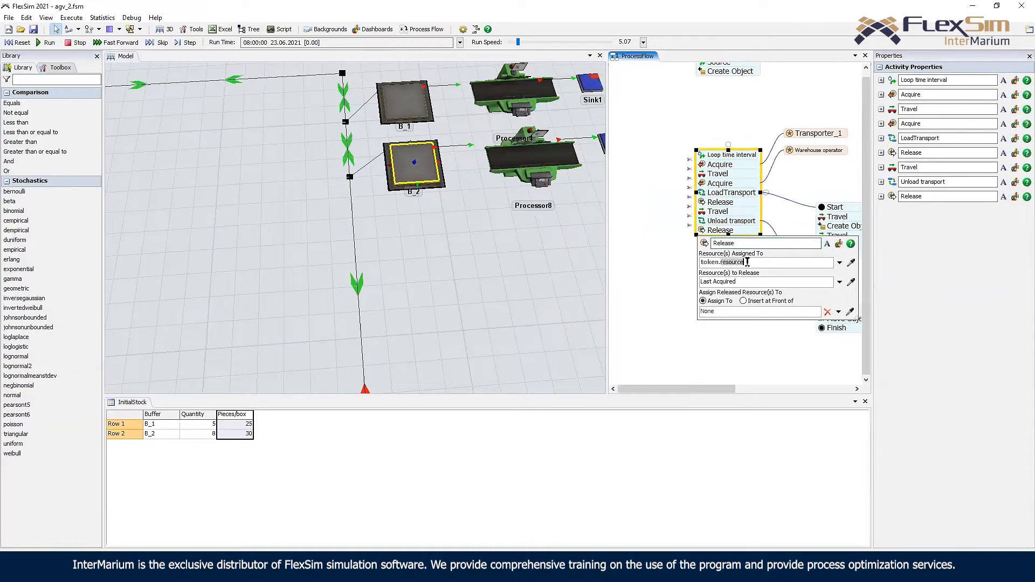
type("nsporter")
left_click(790, 170)
- Check which activities in the two main flows are linked to the Transporter_1 resource
left_click_drag(814, 168, 709, 164)
left_click(731, 147)
left_click(734, 132)
left_click_drag(801, 120, 751, 98)
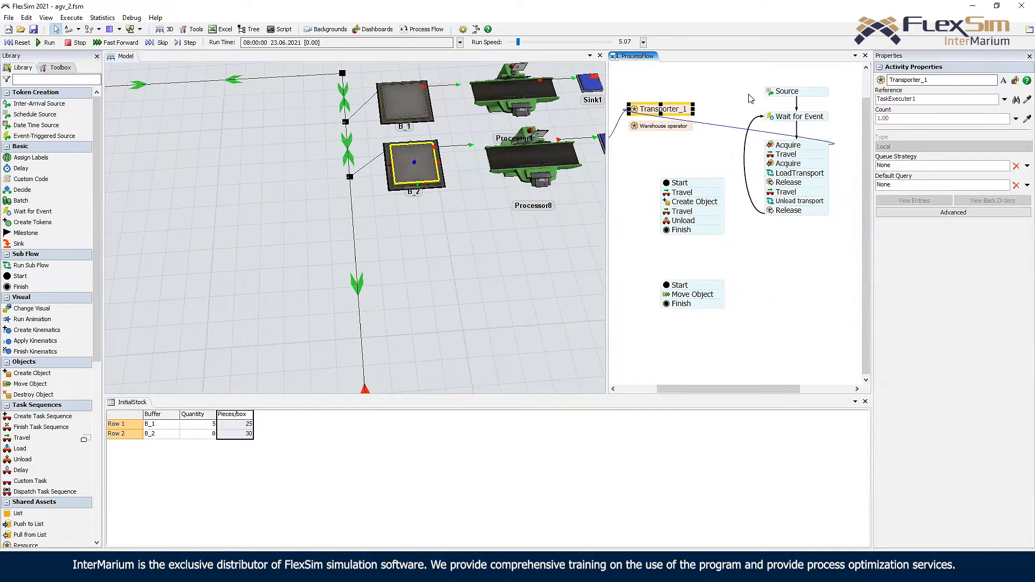
- Realign the Source and Wait for Event activities above the duplicated main flow
scroll(748, 98, "down", 1)
scroll(798, 226, "down", 2)
left_click(765, 162)
scroll(768, 139, "up", 2)
left_click(765, 135)
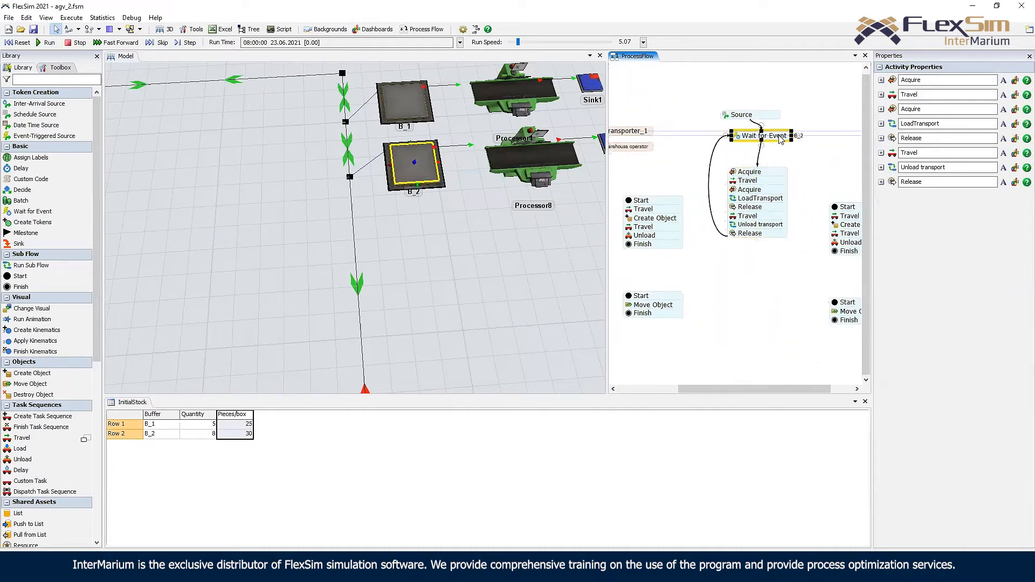
left_click_drag(764, 117, 771, 111)
- Check the inter-arrival time of the original flow's Loop time interval source
left_click_drag(626, 111, 766, 113)
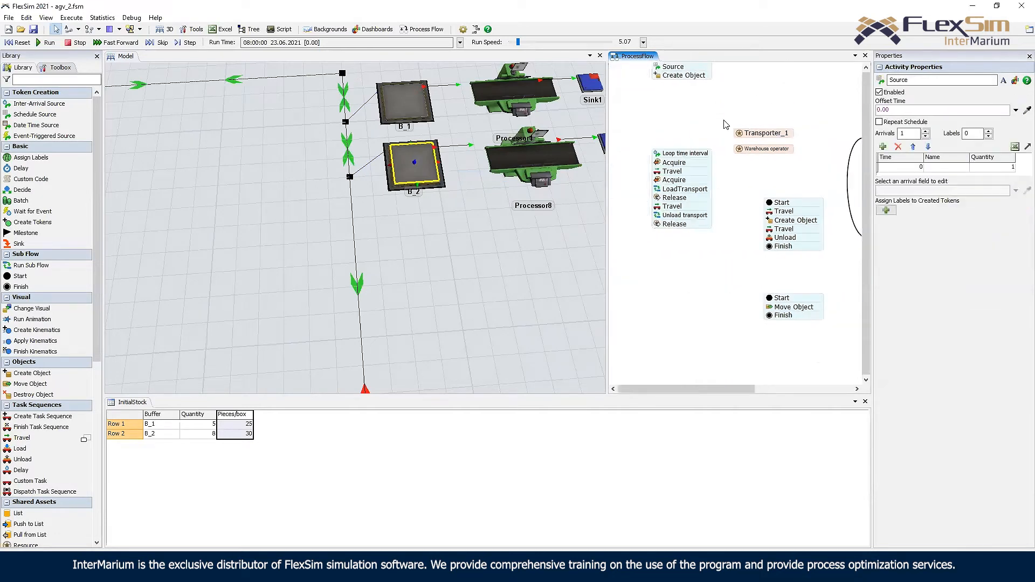
double_click(654, 154)
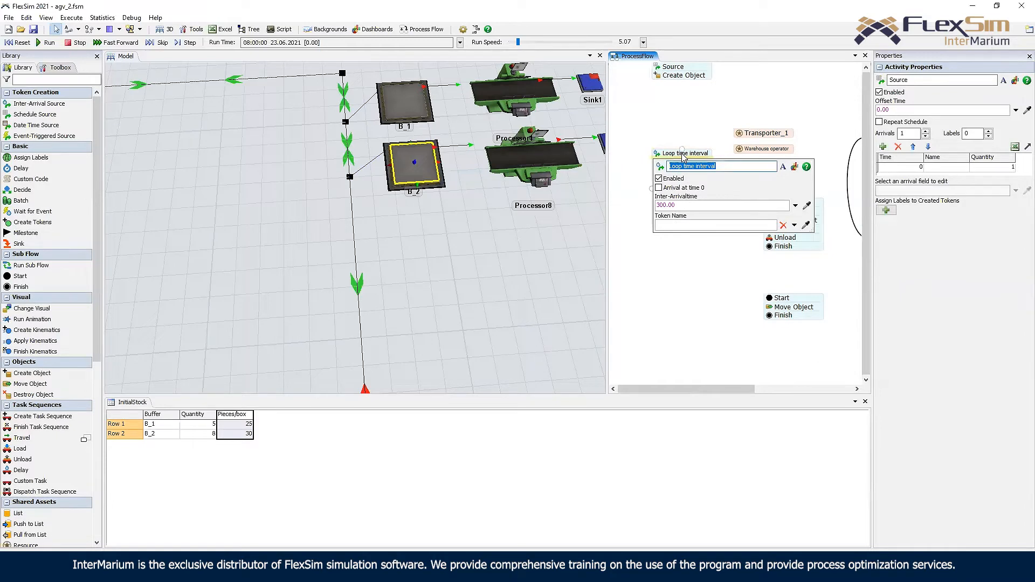
left_click(683, 124)
left_click_drag(804, 170, 637, 162)
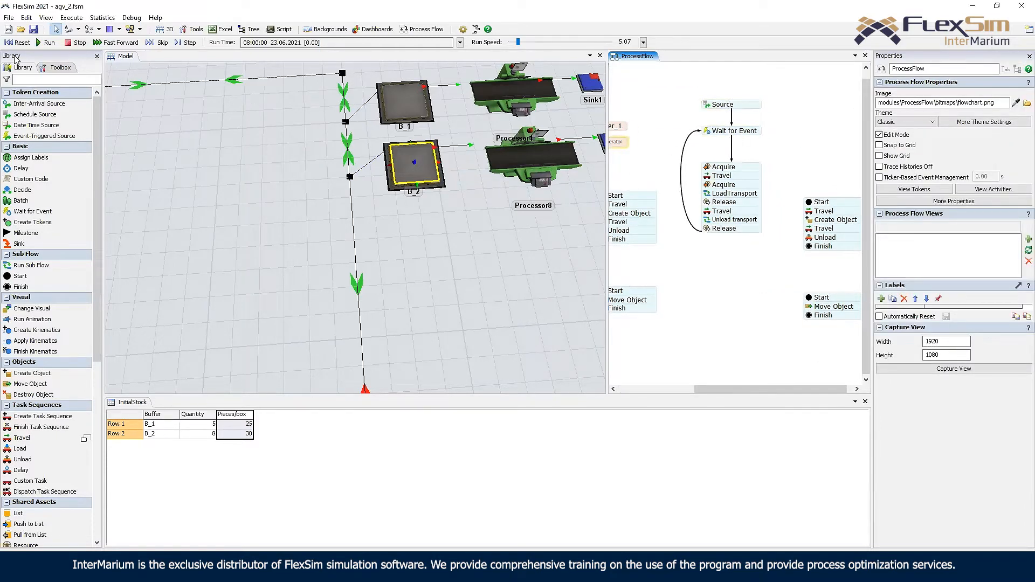
- Run the model and follow B_2's stock and the AGV's trip from the warehouse to resupply B_2
left_click(48, 44)
left_click_drag(231, 240, 277, 146)
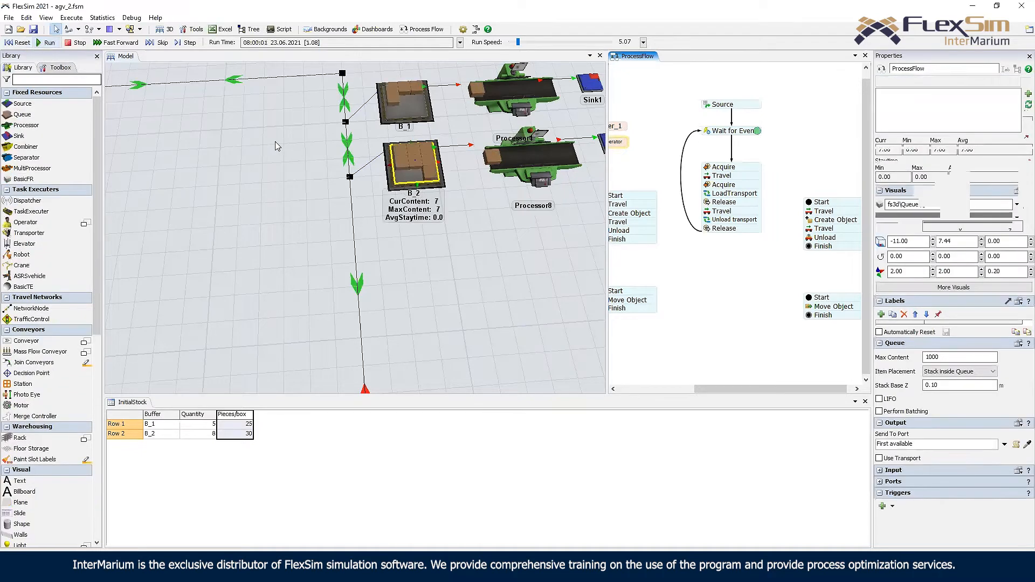
scroll(275, 148, "down", 3)
scroll(392, 171, "up", 6)
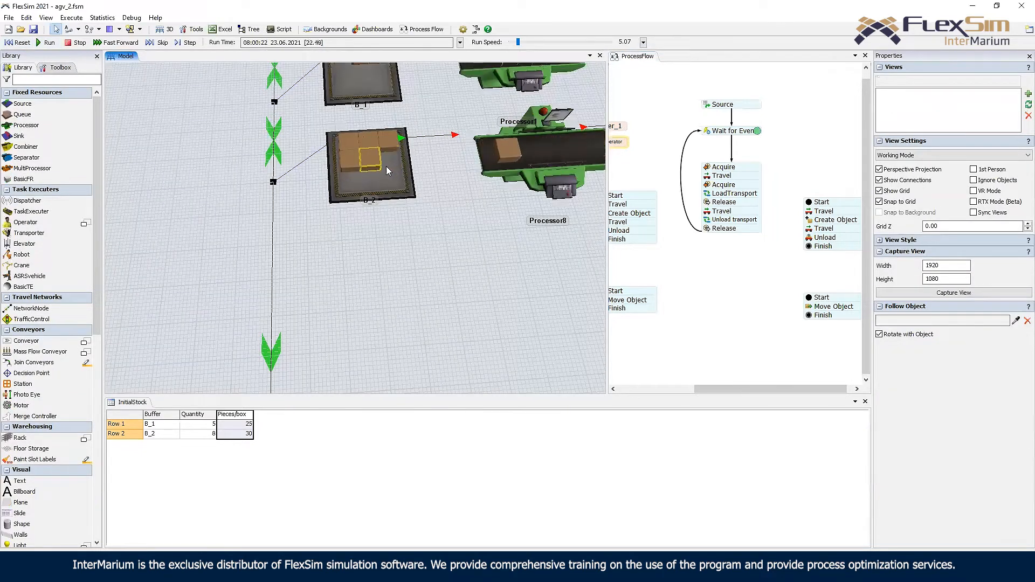
left_click_drag(402, 275, 417, 137)
scroll(400, 128, "down", 5)
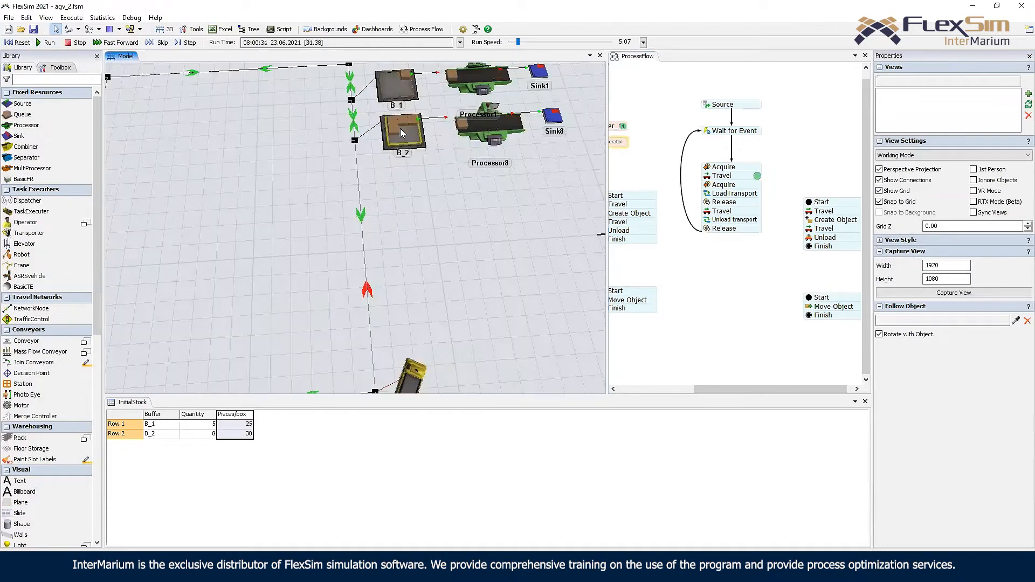
left_click_drag(280, 306, 372, 200)
scroll(376, 197, "down", 2)
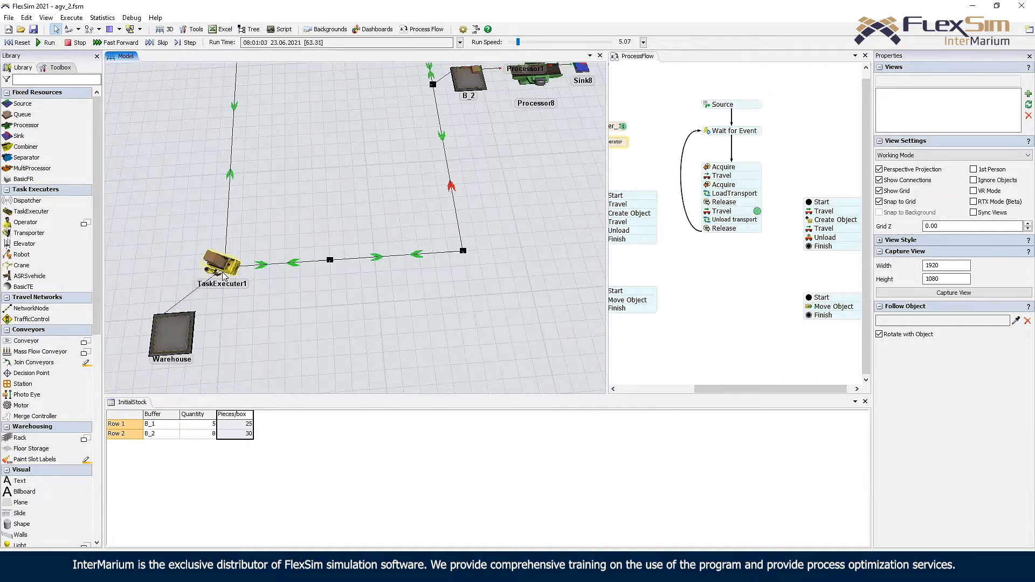
left_click_drag(299, 163, 296, 244)
scroll(296, 244, "down", 5)
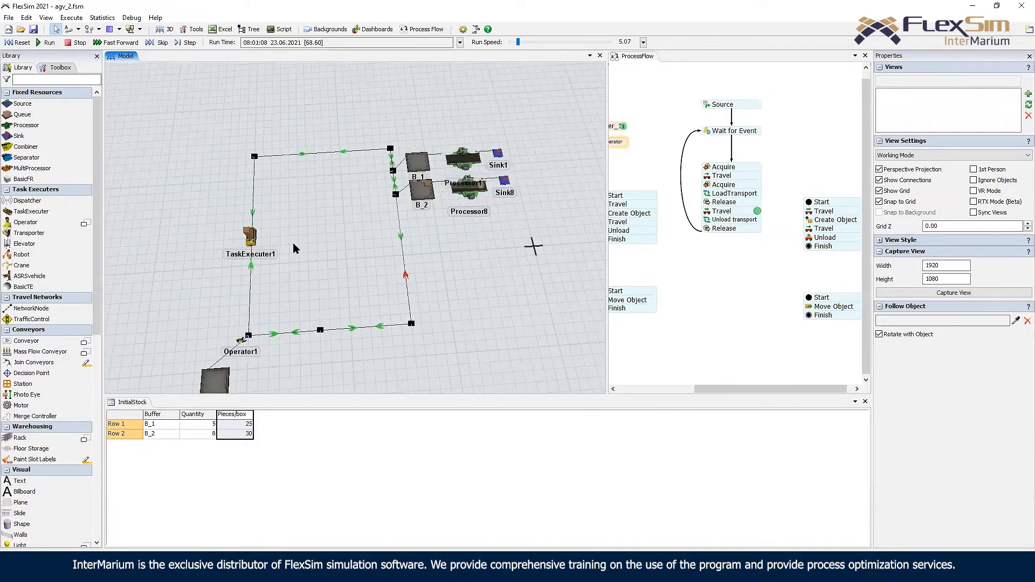
scroll(287, 239, "up", 4)
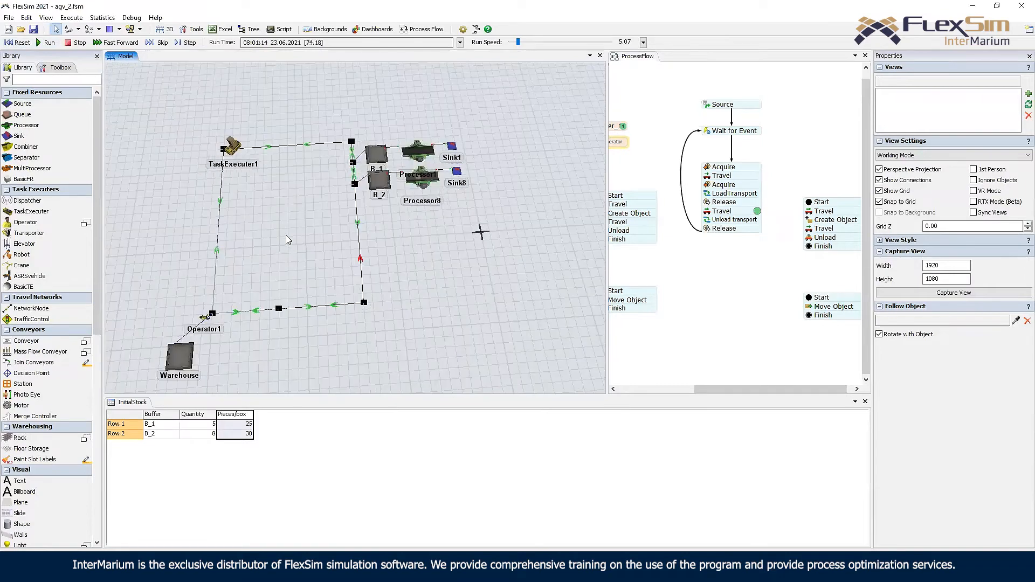
scroll(287, 240, "up", 2)
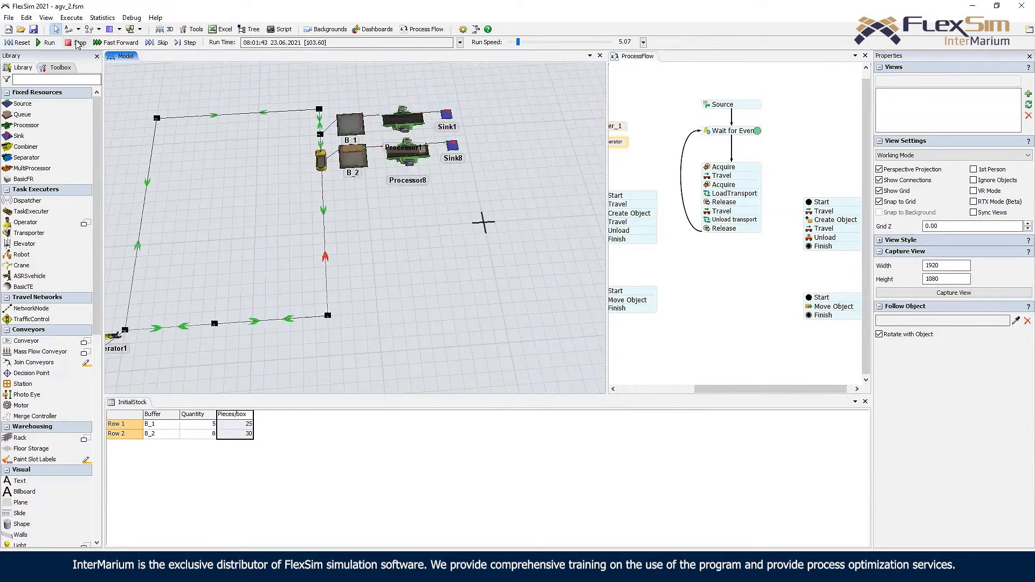
- Insert a Travel activity before the final Release in the duplicated main flow, with token.transporter as its executer
double_click(723, 254)
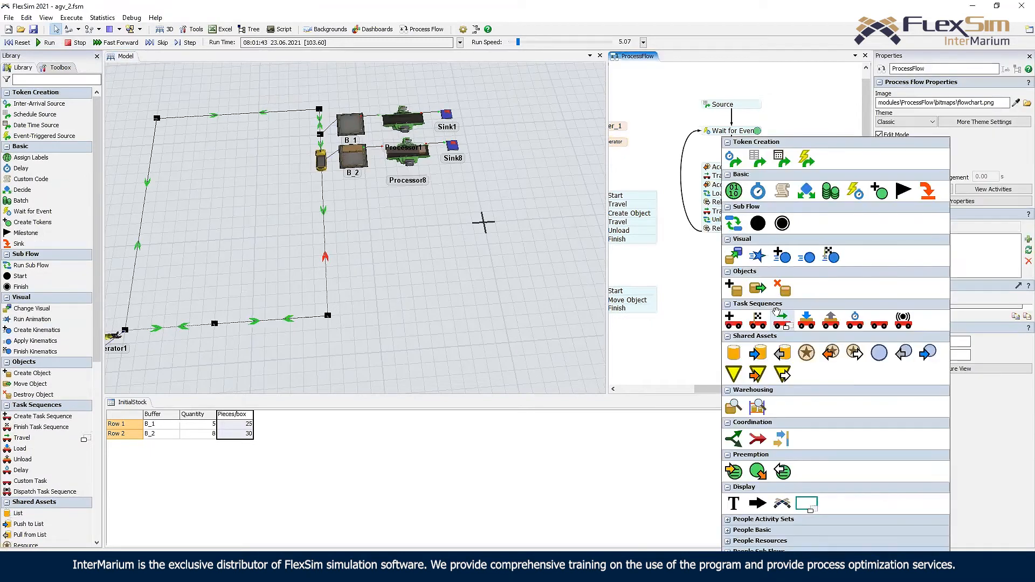
left_click(782, 317)
left_click(789, 316)
left_click_drag(759, 257, 741, 234)
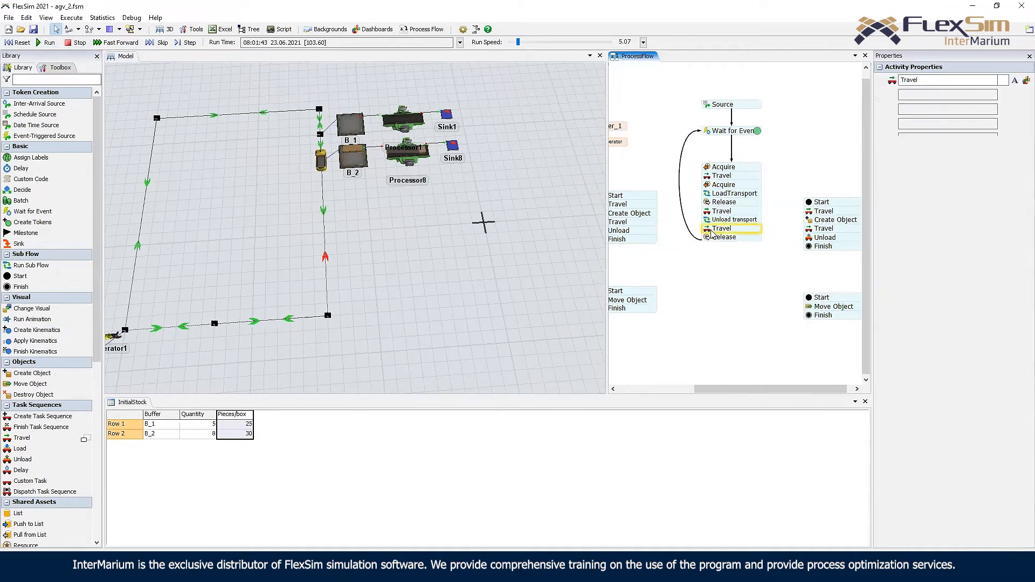
left_click(707, 231)
left_click(814, 260)
type("transporter")
key("Return")
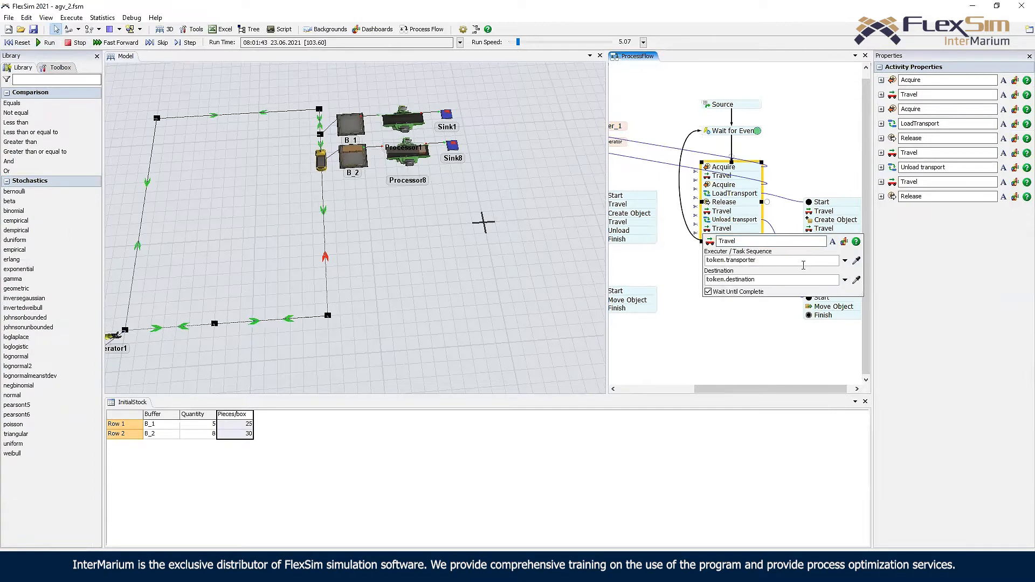
- Set the destination of the new Travel activity to the Warehouse queue
left_click(857, 279)
left_click(181, 364)
left_click_drag(181, 363, 294, 280)
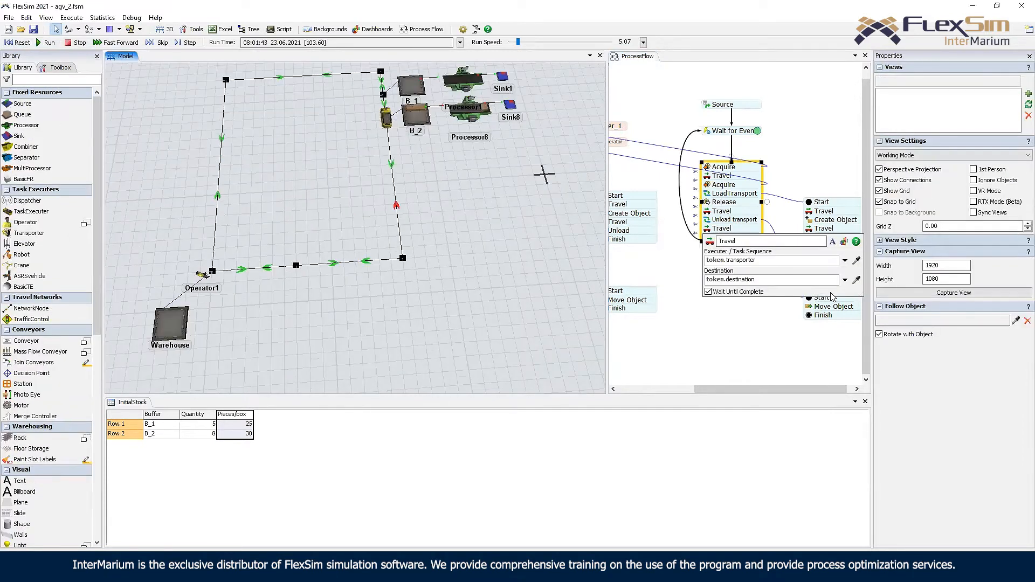
left_click(857, 281)
left_click(207, 306)
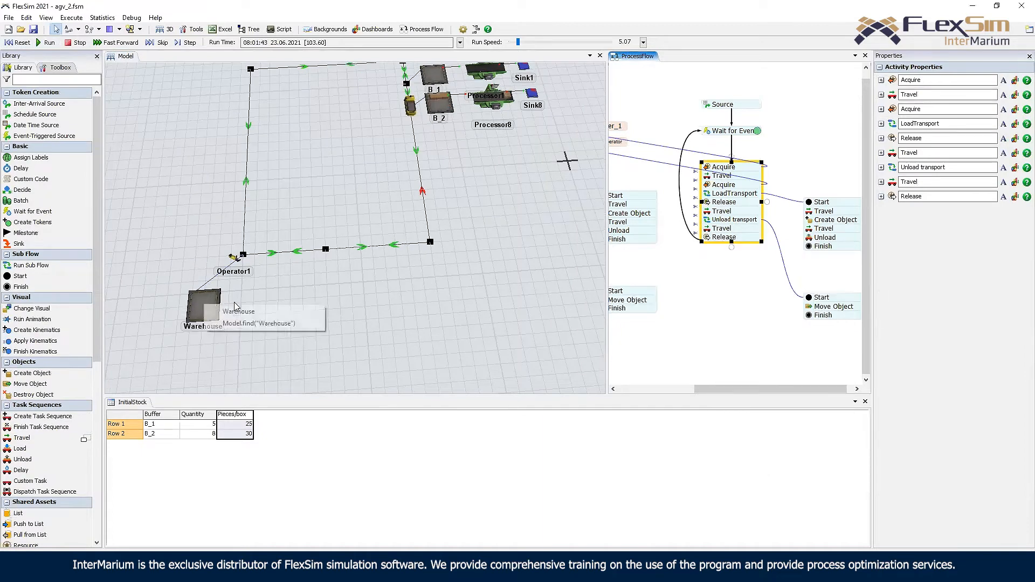
left_click(254, 322)
left_click(858, 283)
left_click(210, 305)
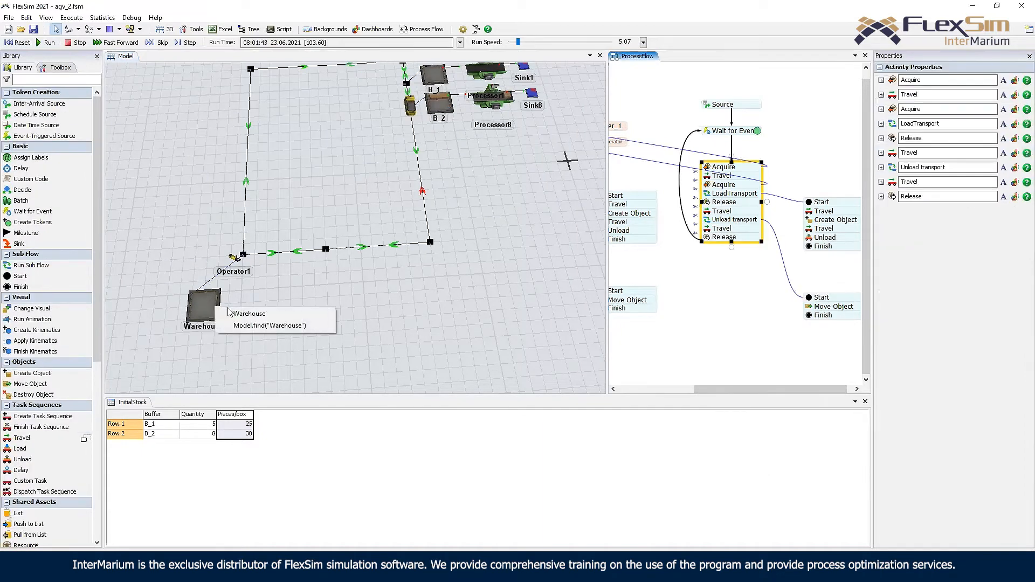
left_click(243, 313)
left_click_drag(428, 115, 420, 148)
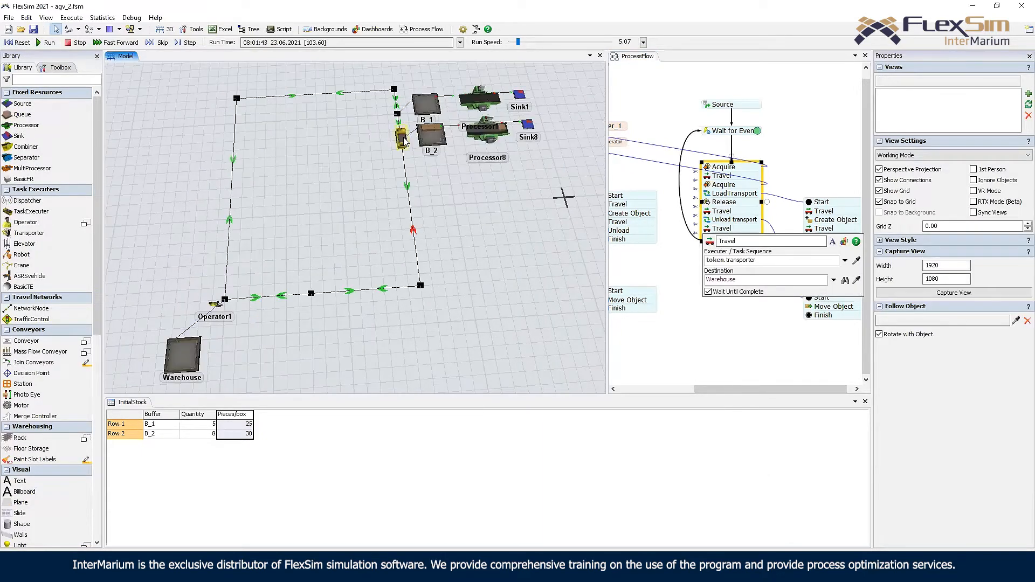
left_click(699, 371)
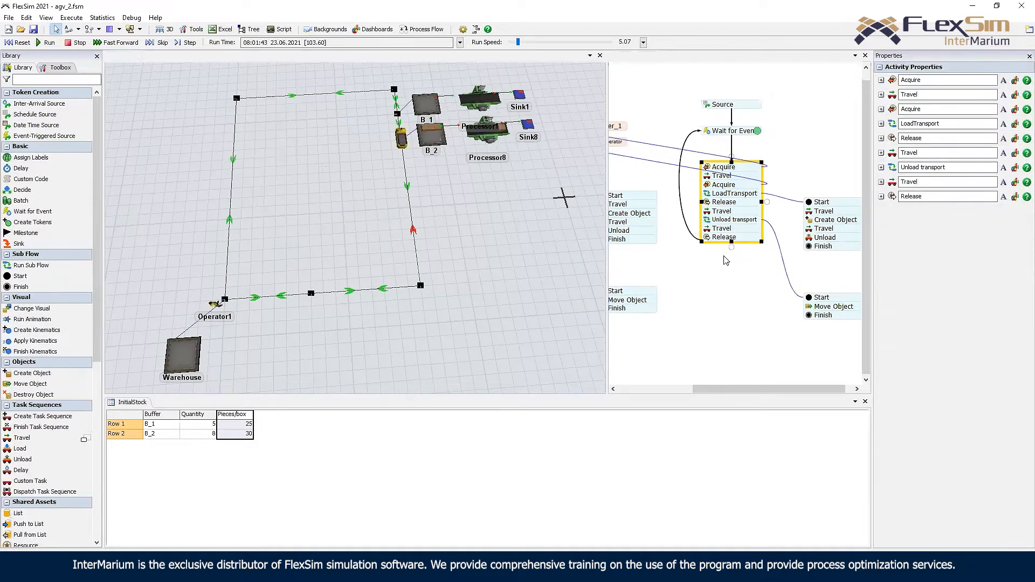
- Copy the Travel activity that returns to the warehouse into the original main flow, between Unload transport and Release
left_click(732, 220)
mouse_move(731, 220)
left_mouse_down()
mouse_move(732, 231)
mouse_move(742, 228)
left_mouse_up()
left_click(724, 217)
left_click_drag(681, 271, 801, 268)
key("ctrl+v")
left_click_drag(709, 271, 632, 215)
left_click(632, 216)
left_click_drag(693, 251, 599, 254)
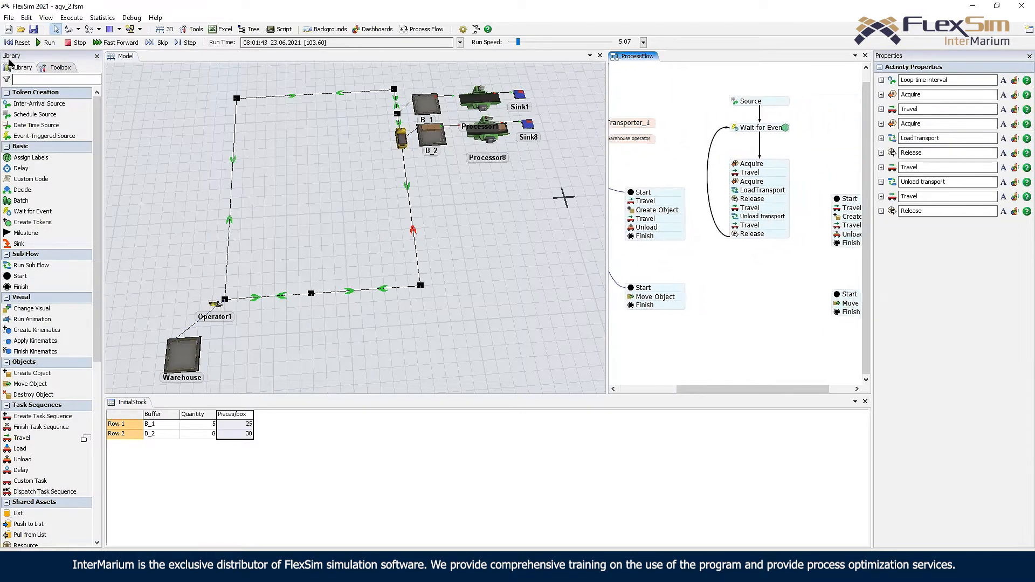
- Run the model and follow the B_1 and B_2 stock levels and the AGV's route around the path
left_click(42, 44)
left_click_drag(453, 151, 435, 175)
scroll(457, 152, "up", 4)
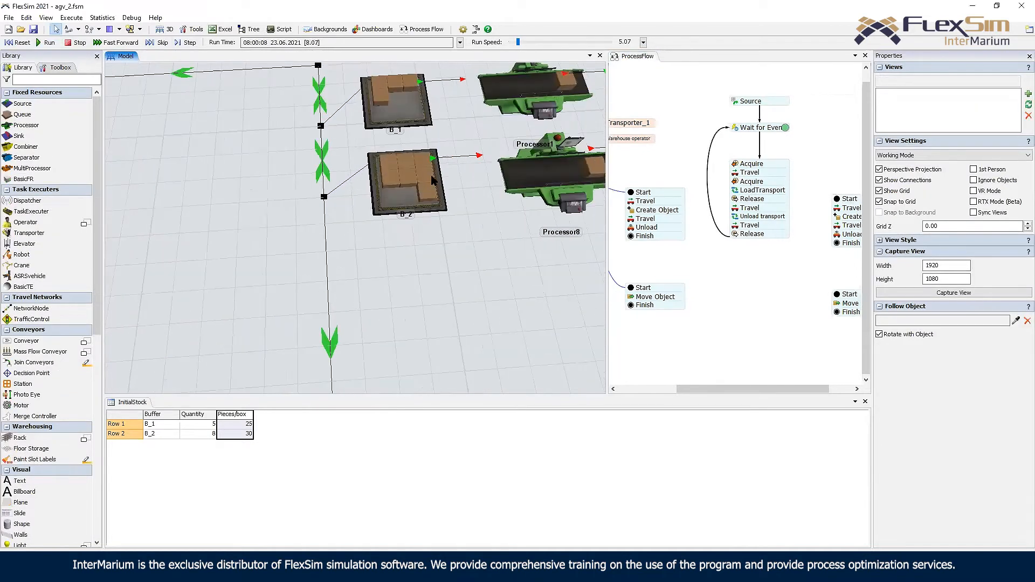
scroll(455, 239, "down", 5)
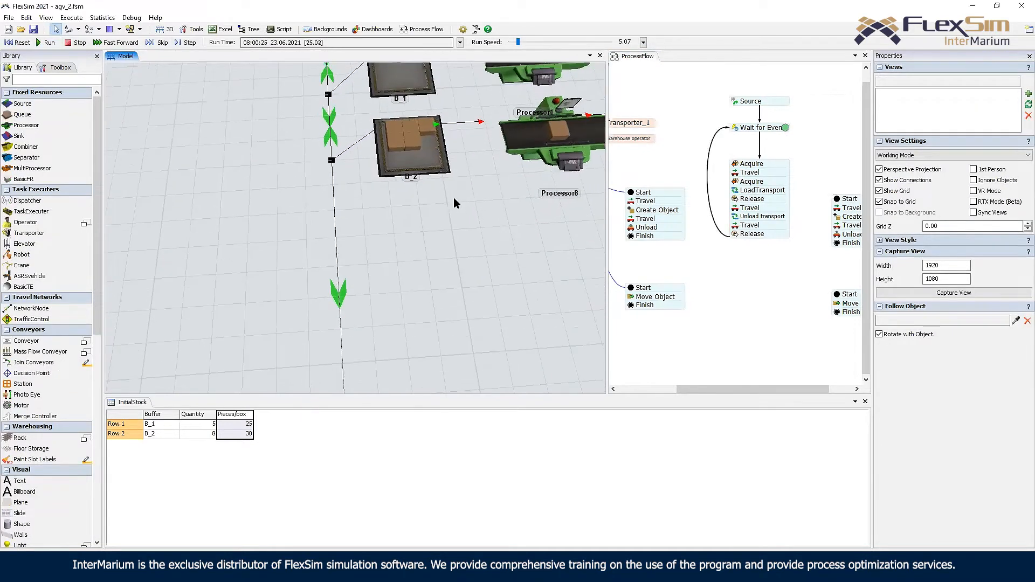
scroll(446, 235, "down", 2)
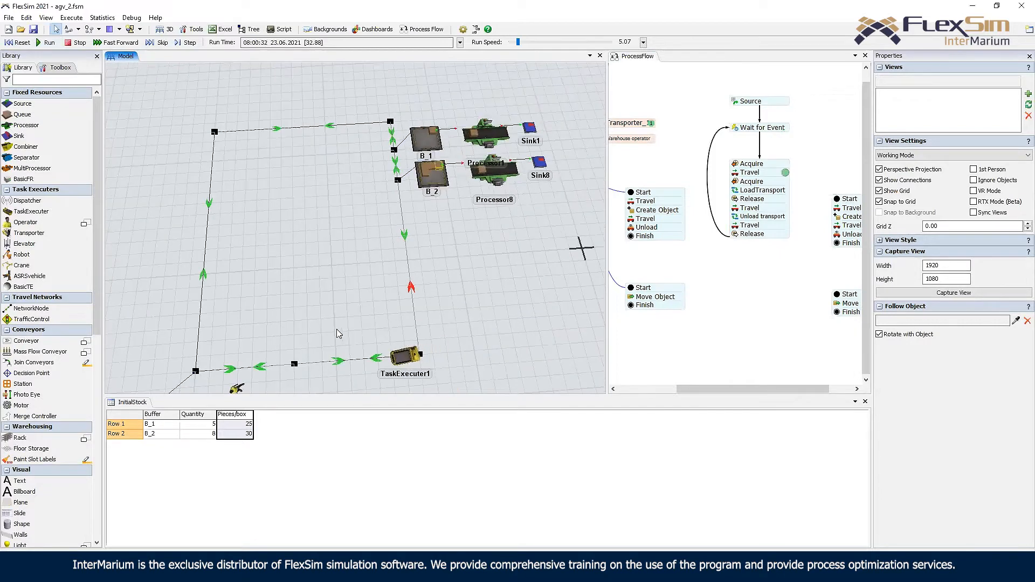
left_click_drag(213, 376, 250, 335)
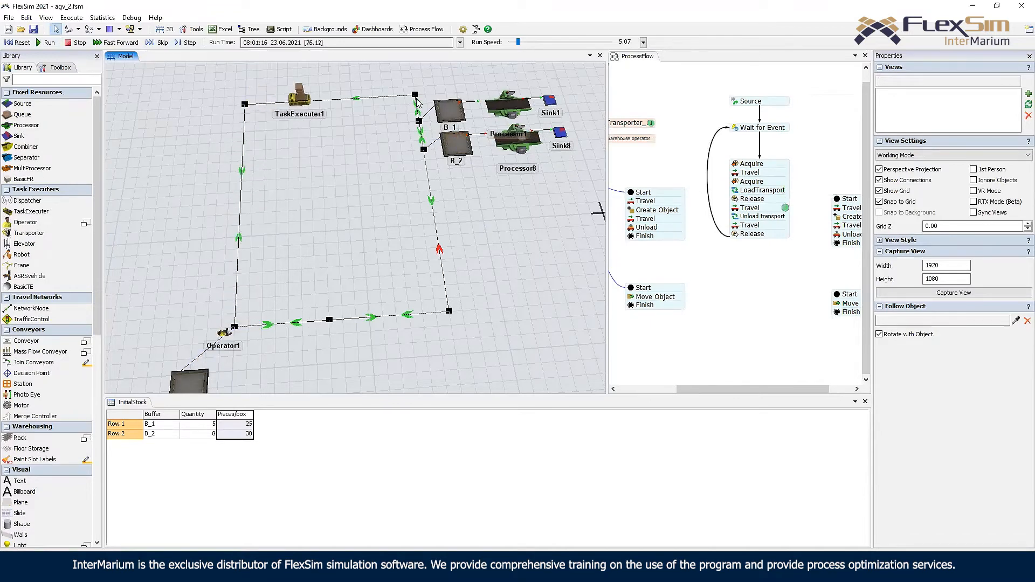
left_click_drag(481, 208, 426, 252)
scroll(460, 271, "up", 2)
scroll(460, 275, "up", 2)
- Insert a Delay activity between Move Object and Finish in both unload sub flows
left_click_drag(778, 278, 732, 255)
double_click(732, 257)
left_click(768, 191)
left_click(737, 261)
left_click(788, 293)
key("ctrl+a")
left_click(756, 245)
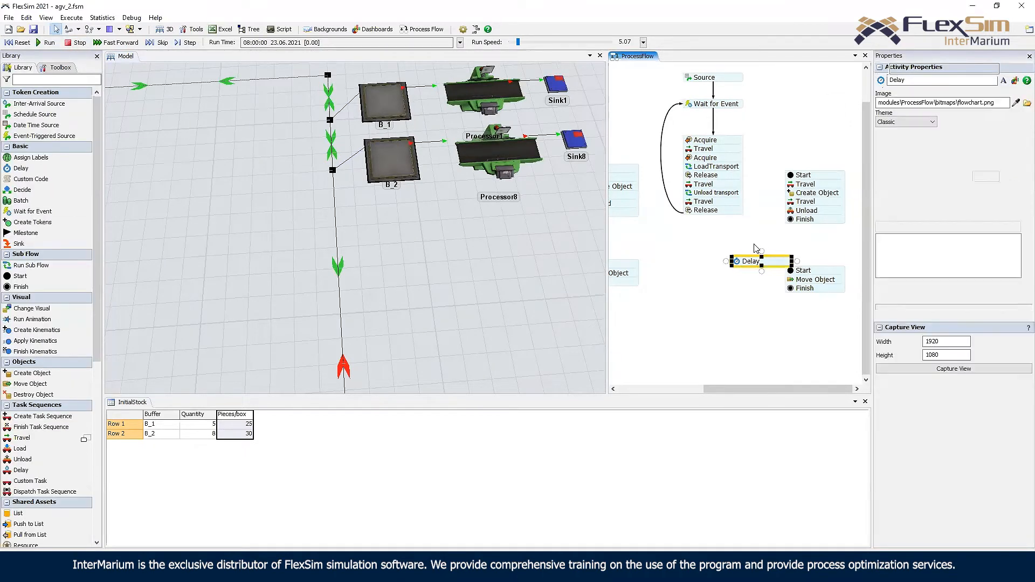
left_click(753, 260)
left_click(752, 241)
left_click_drag(756, 262, 809, 290)
key("ctrl+v")
left_click_drag(653, 303, 701, 277)
- Run the model at reduced speed, watch the AGV unload boxes at B_2, and reset the model
left_click(41, 43)
scroll(231, 164, "down", 5)
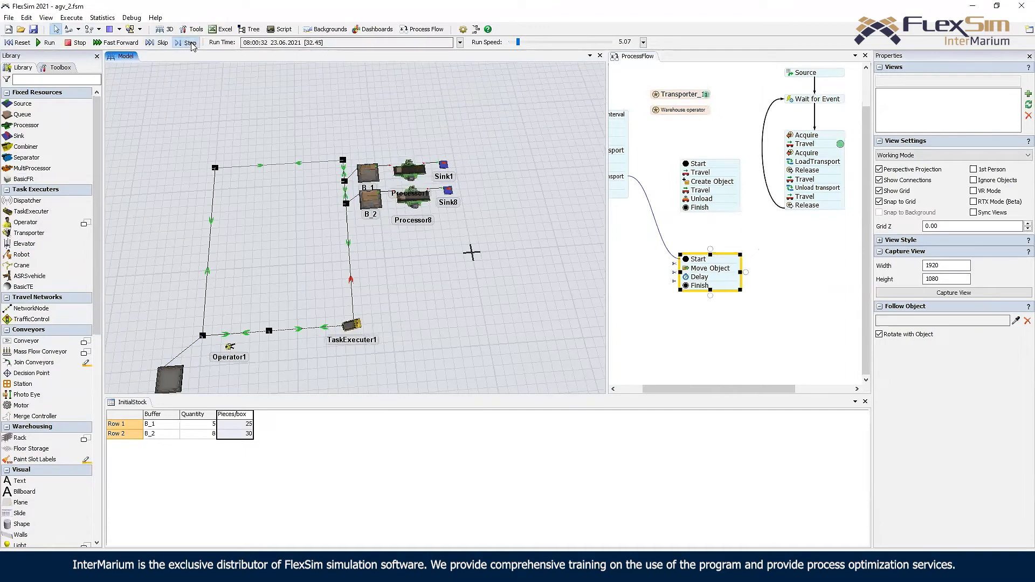
left_click_drag(517, 42, 515, 43)
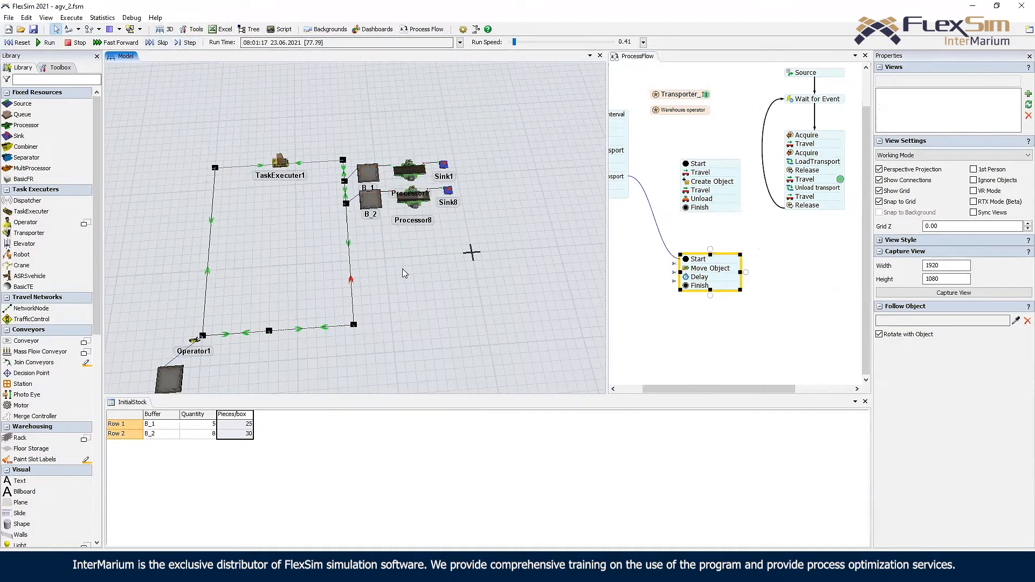
left_click_drag(448, 225, 450, 247)
left_click_drag(517, 43, 516, 43)
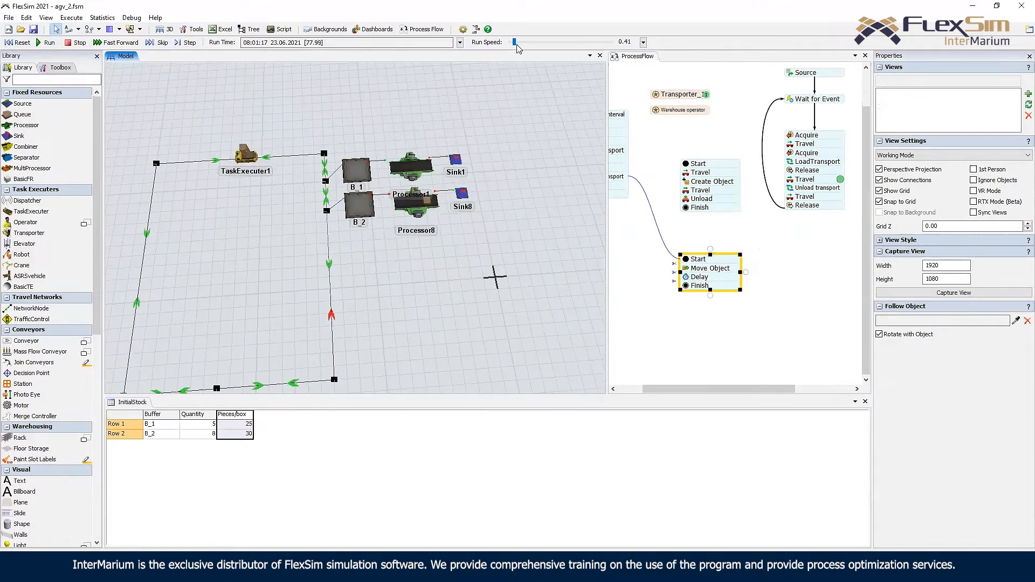
scroll(387, 186, "up", 3)
scroll(387, 186, "up", 3)
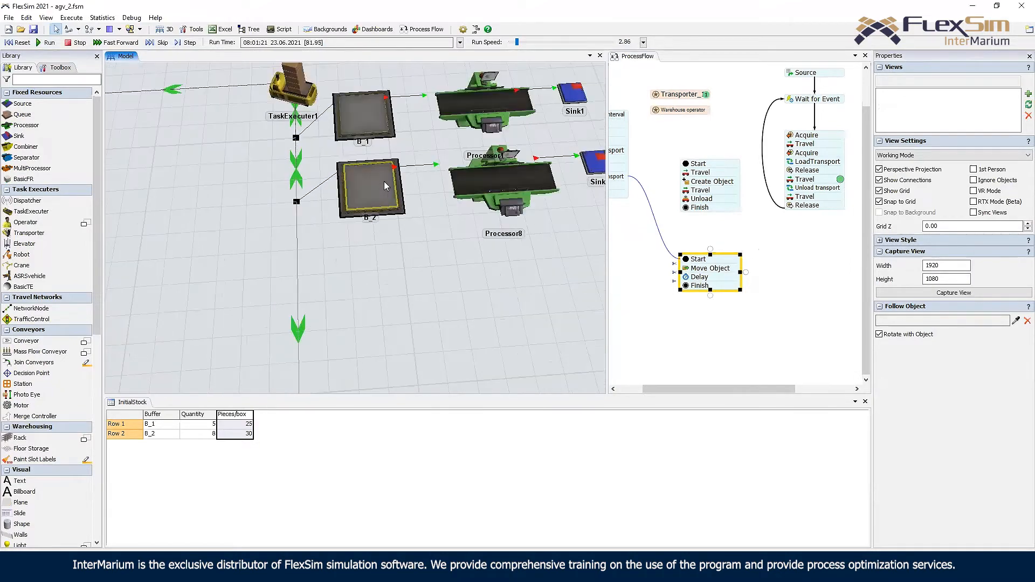
right_click_drag(407, 253, 518, 208)
left_click_drag(516, 42, 517, 42)
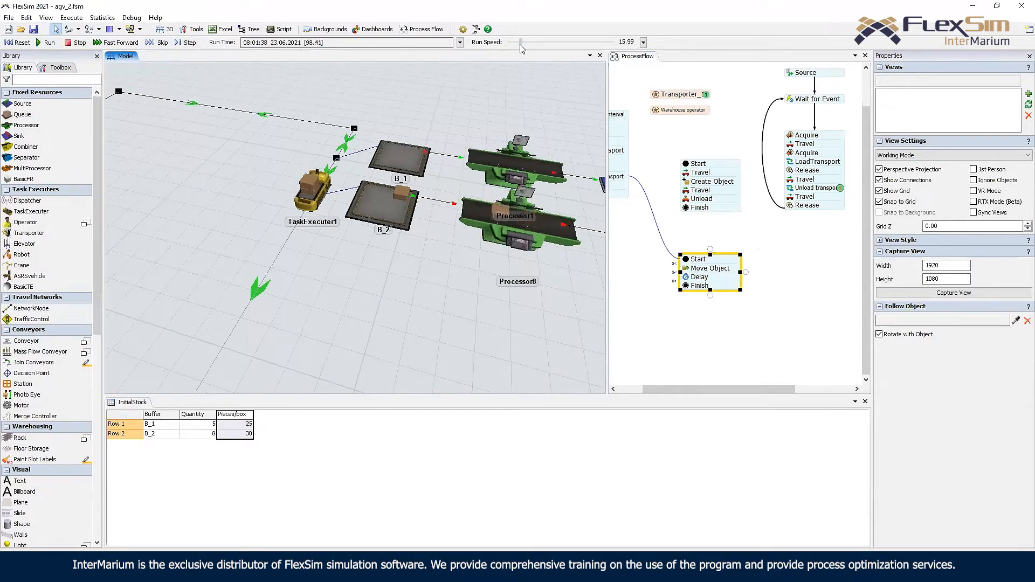
left_click(18, 42)
- Add an Event-Triggered Source above the duplicated sub flows
left_click_drag(815, 270, 678, 309)
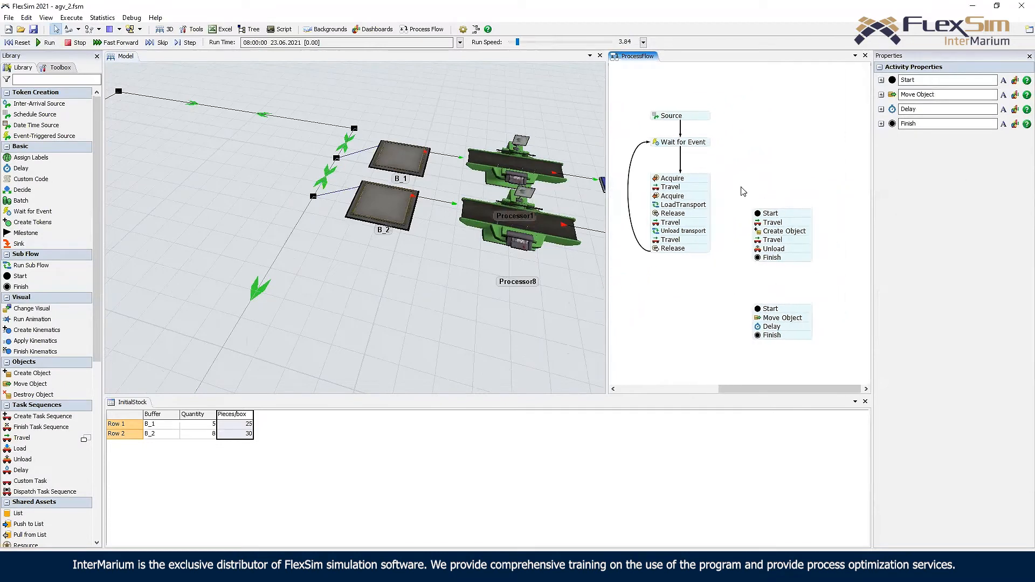
double_click(760, 123)
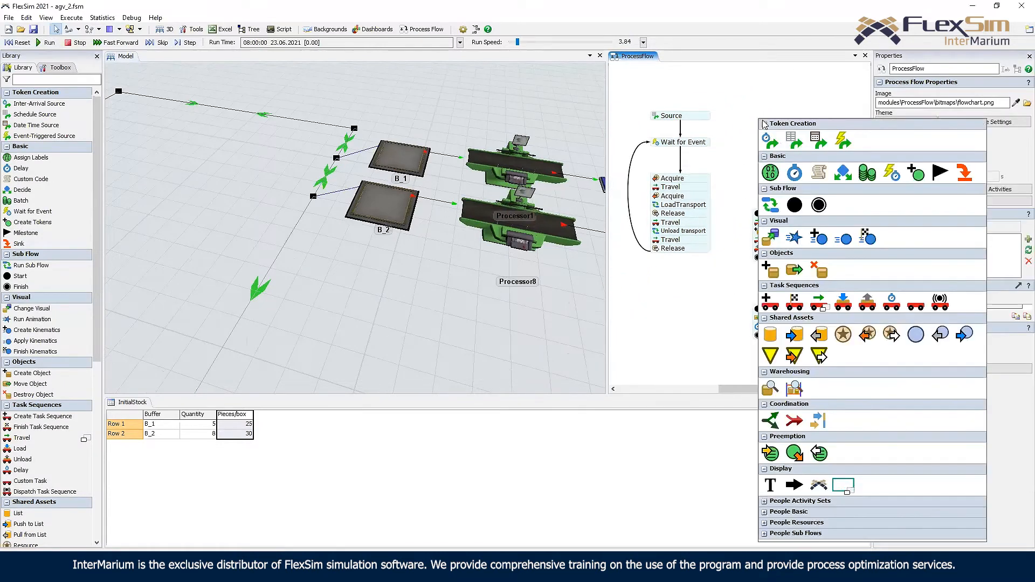
left_click(844, 140)
mouse_move(790, 130)
left_mouse_down()
mouse_move(784, 116)
mouse_move(797, 149)
left_mouse_up()
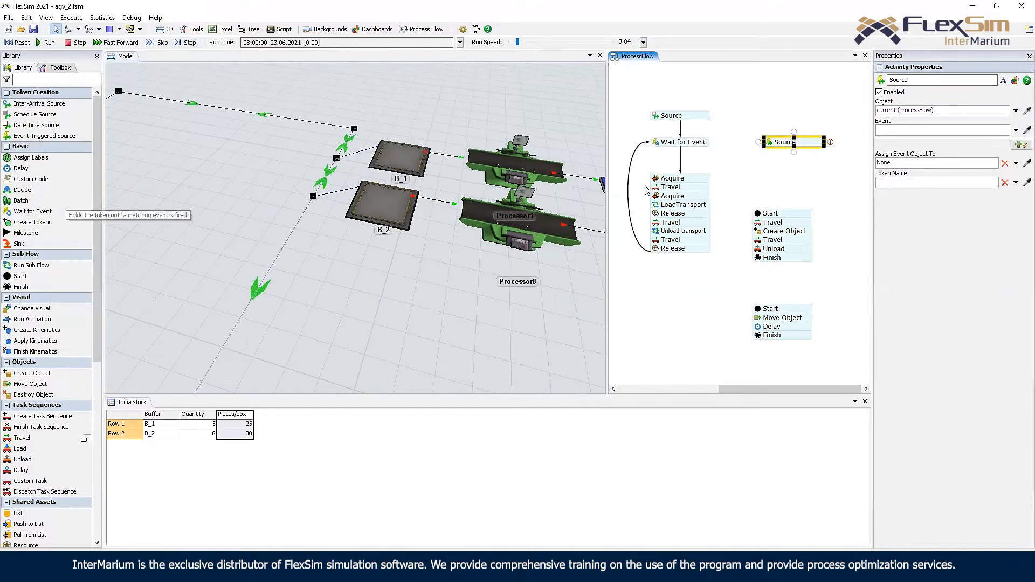
- Make the new source listen to B_2's On Content Change event with the change rule Decrease To Exact Value
left_click(830, 142)
left_click(379, 204)
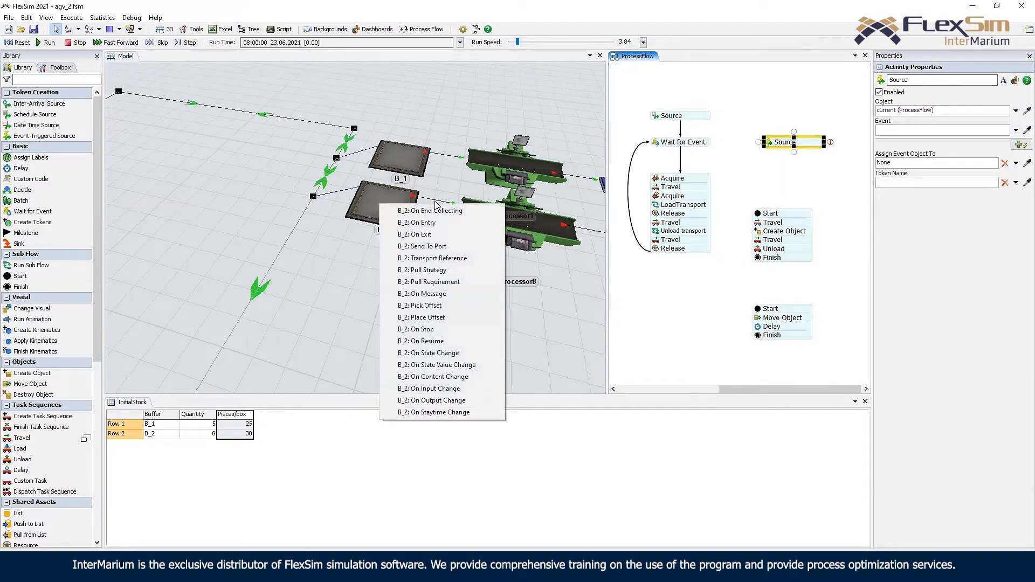
left_click(460, 377)
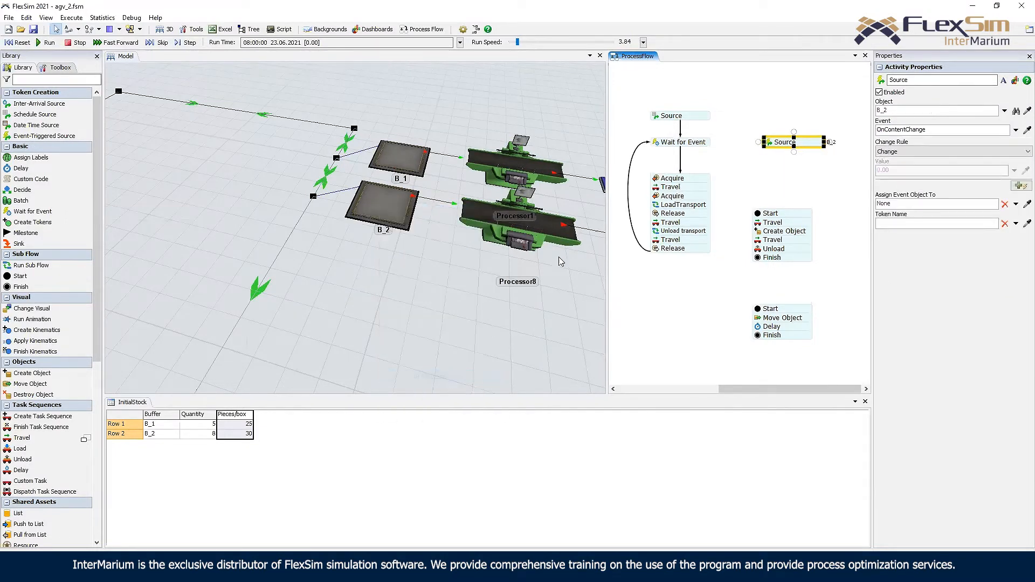
left_click(924, 152)
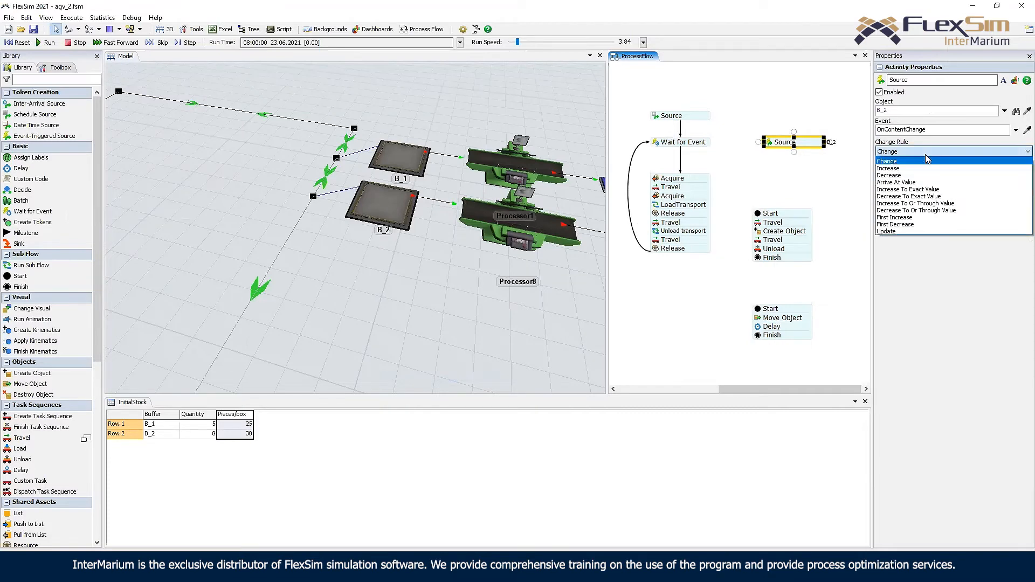
left_click(942, 196)
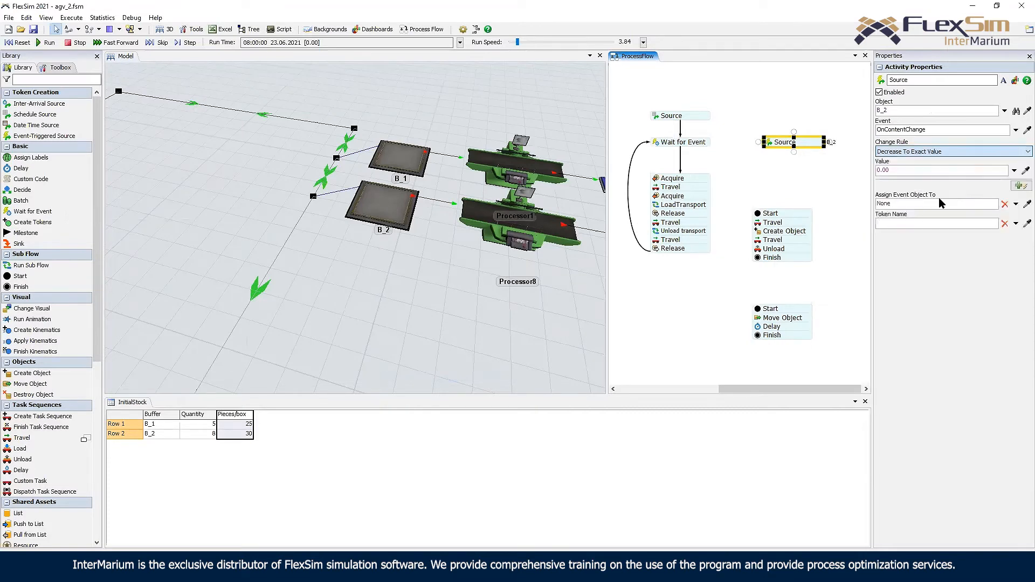
left_click(816, 184)
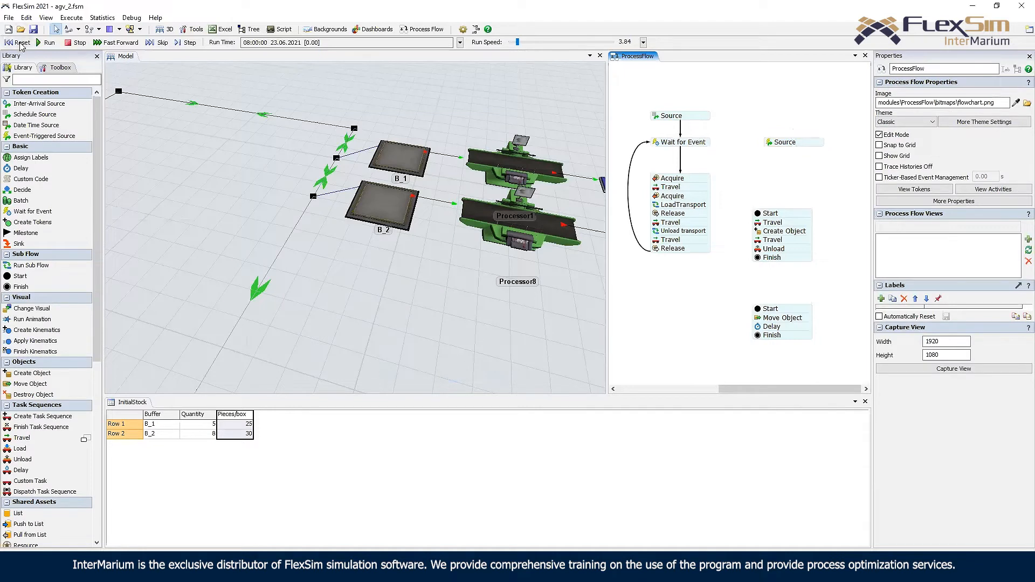
- Run the model, slow it to a halt around the source's trigger, and inspect the token the new source creates
left_click(46, 42)
left_click_drag(517, 42, 519, 42)
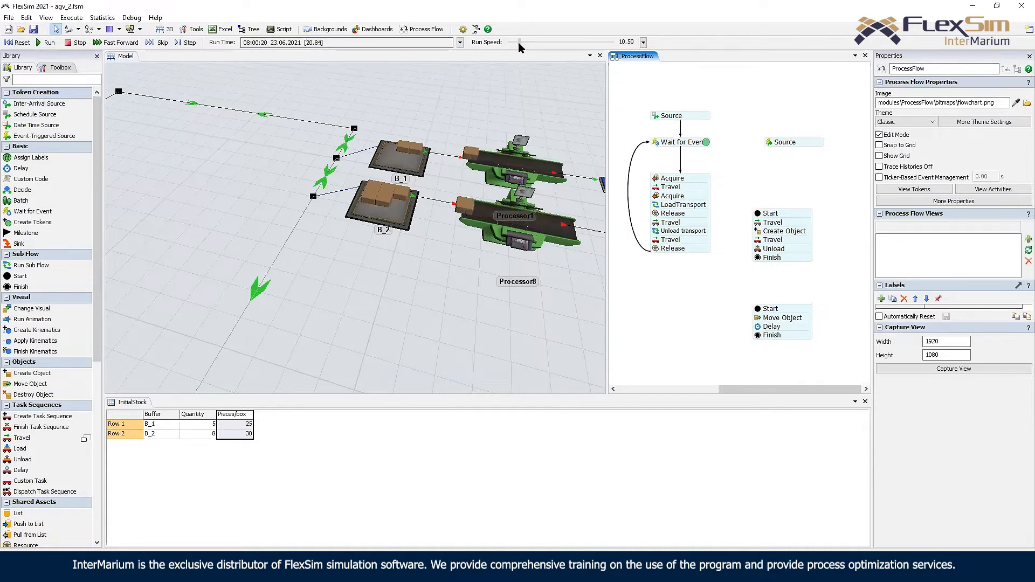
left_click_drag(518, 42, 472, 43)
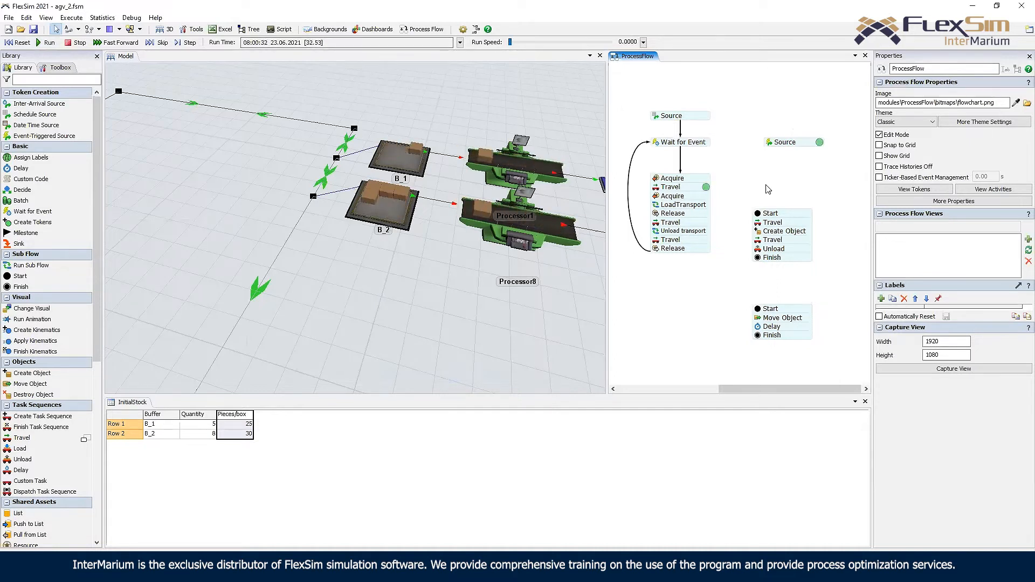
left_click(818, 143)
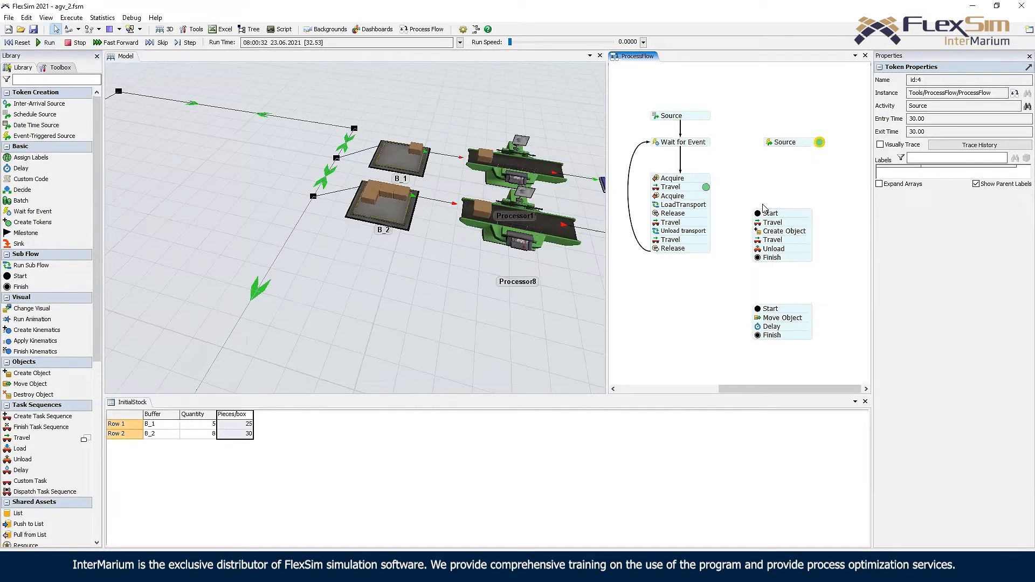
left_click(795, 169)
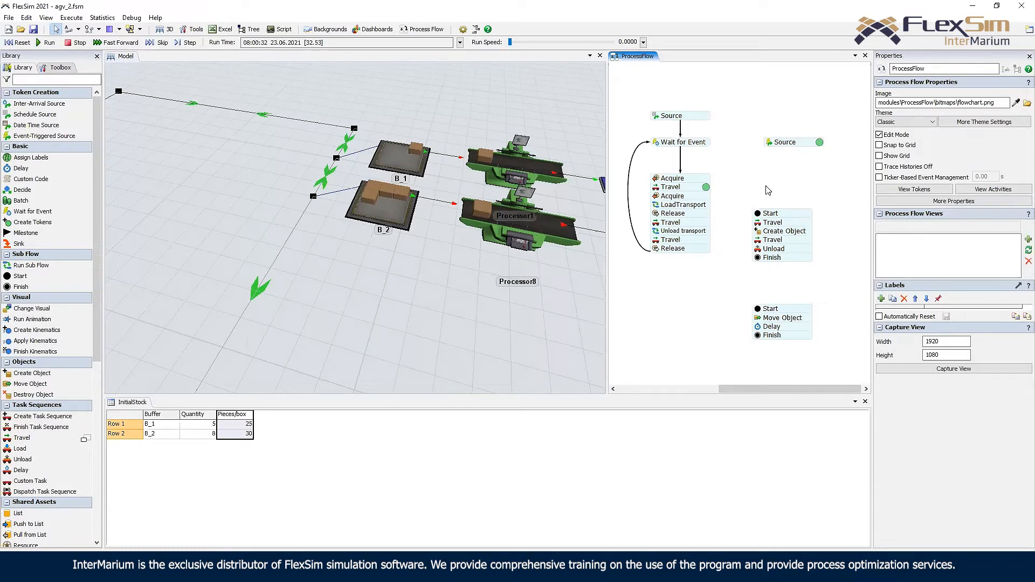
- Restart the model run and move two boxes out of B_2 onto the floor near the path
left_click(19, 42)
left_click(46, 42)
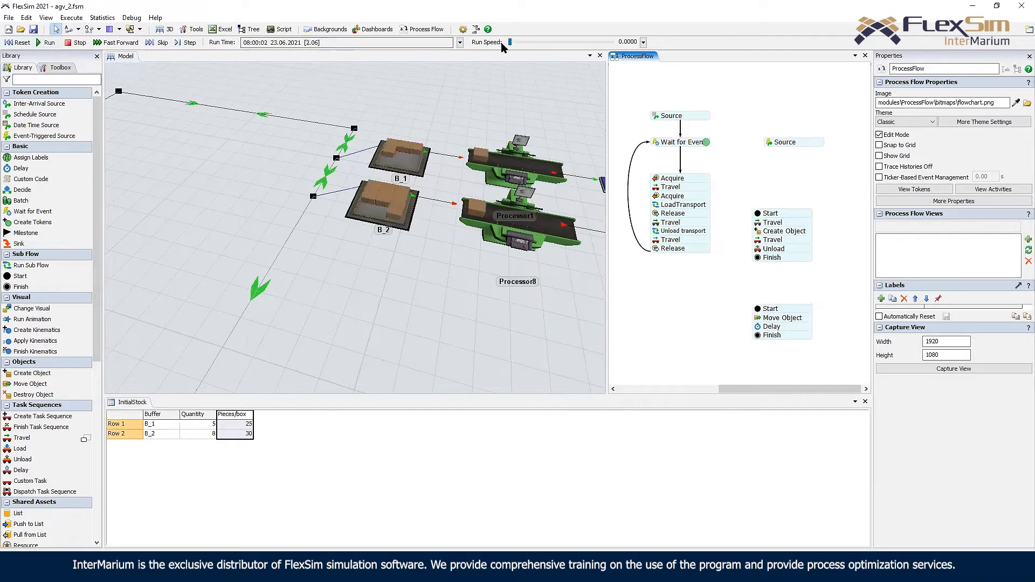
left_click_drag(396, 209, 294, 217)
left_click_drag(360, 264, 318, 183)
left_click_drag(296, 217, 317, 183)
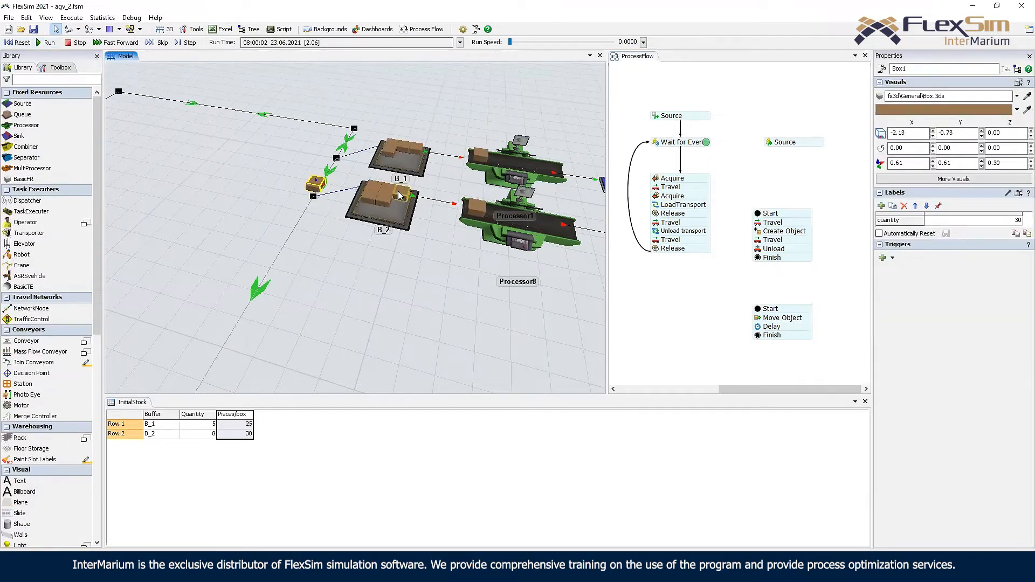
left_click_drag(397, 194, 315, 183)
left_click_drag(316, 186, 258, 157)
- Move a box lying beside the path back into B_2
right_click_drag(409, 270, 388, 261)
scroll(388, 261, "up", 5)
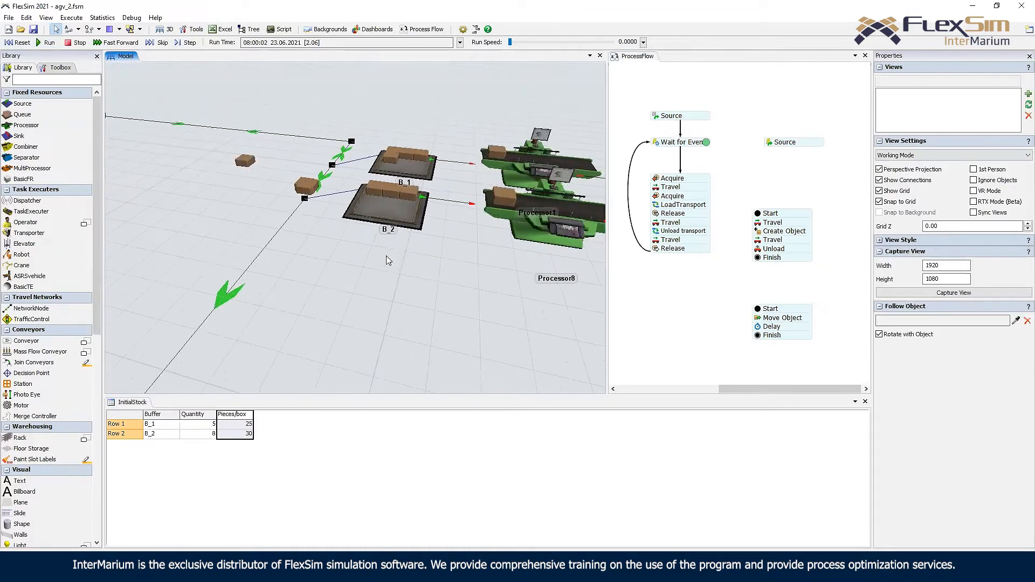
right_click_drag(269, 172, 323, 199)
scroll(353, 156, "up", 1)
left_click_drag(357, 144, 373, 160)
left_click(236, 161)
left_click_drag(235, 160, 387, 153)
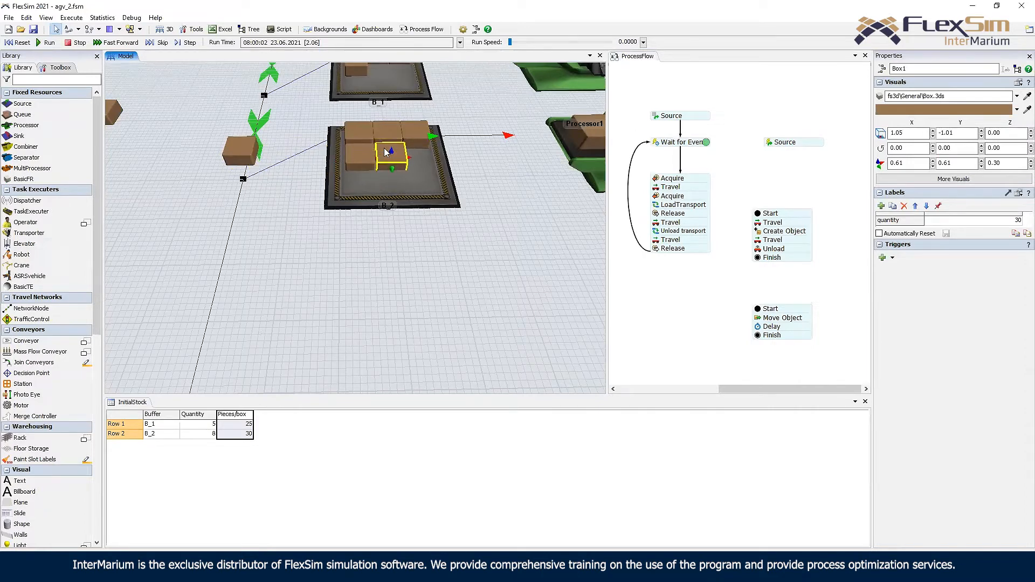
- Move a box out of B_2 onto the floor at the start of Processor8
right_click_drag(533, 191, 317, 162)
scroll(317, 162, "down", 3)
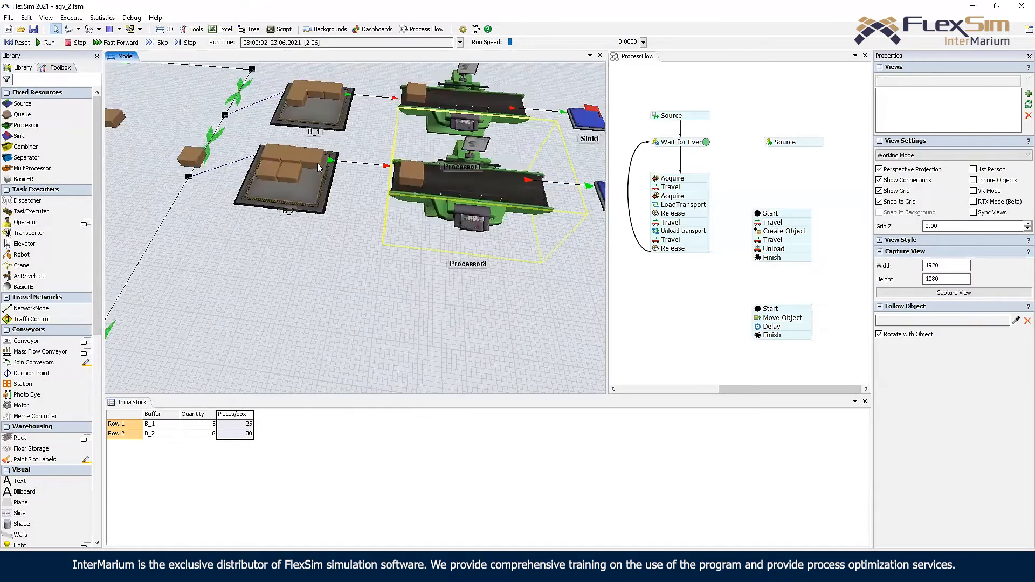
left_click_drag(317, 162, 384, 189)
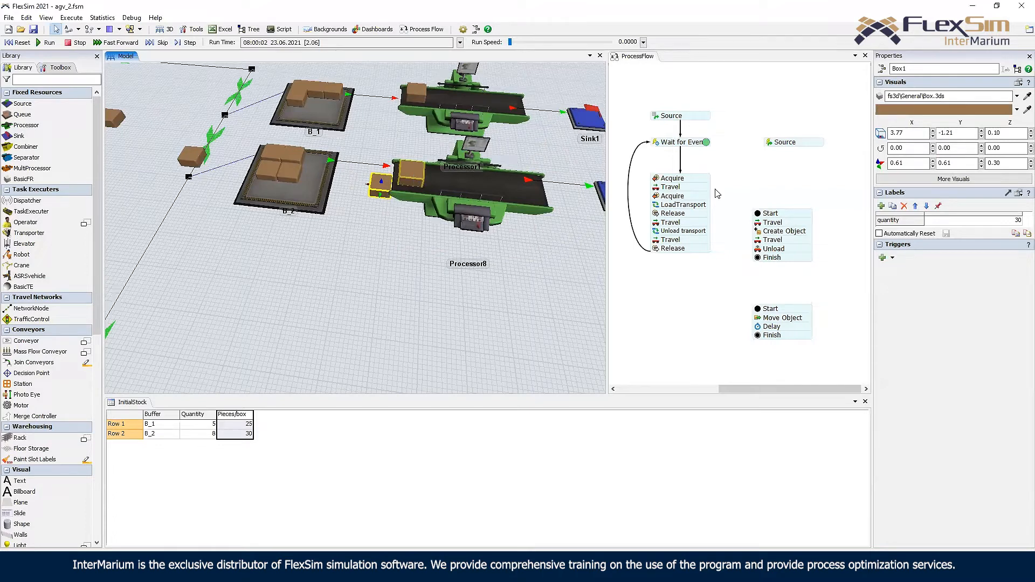
- Review the B_2 content-change settings of the event-triggered source and of the Wait for Event activity
double_click(781, 142)
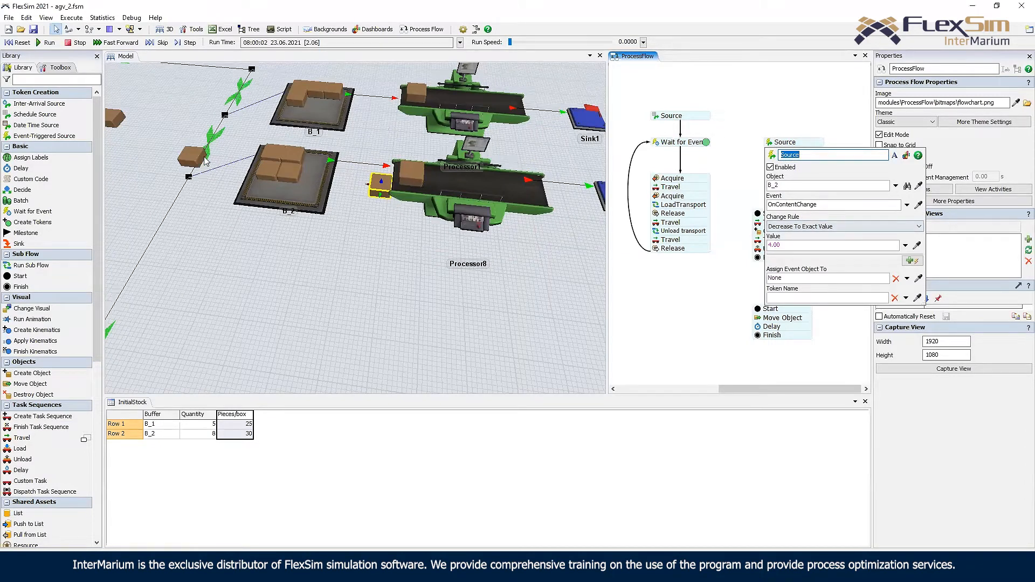
right_click_drag(223, 182, 234, 171)
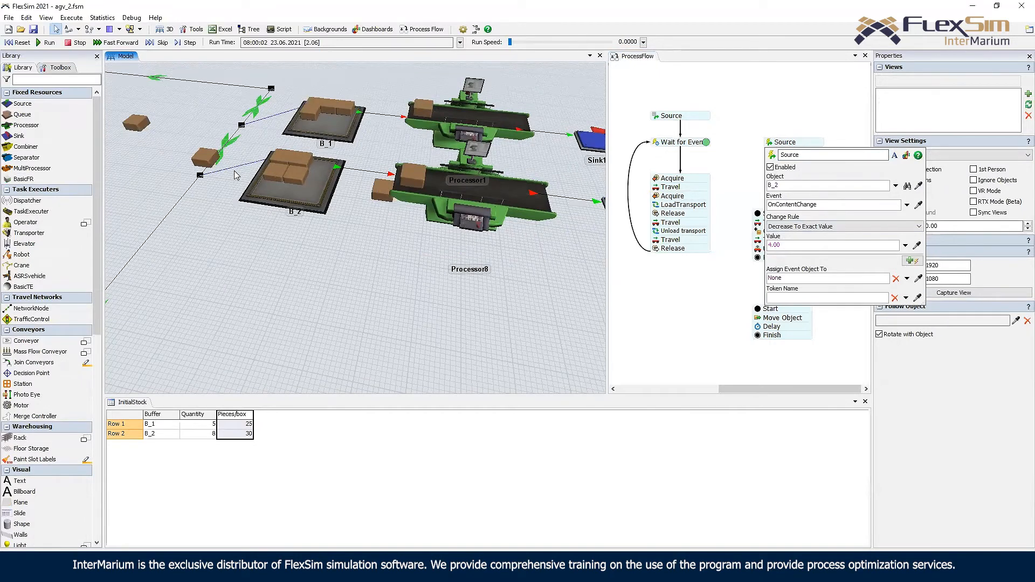
left_click(641, 147)
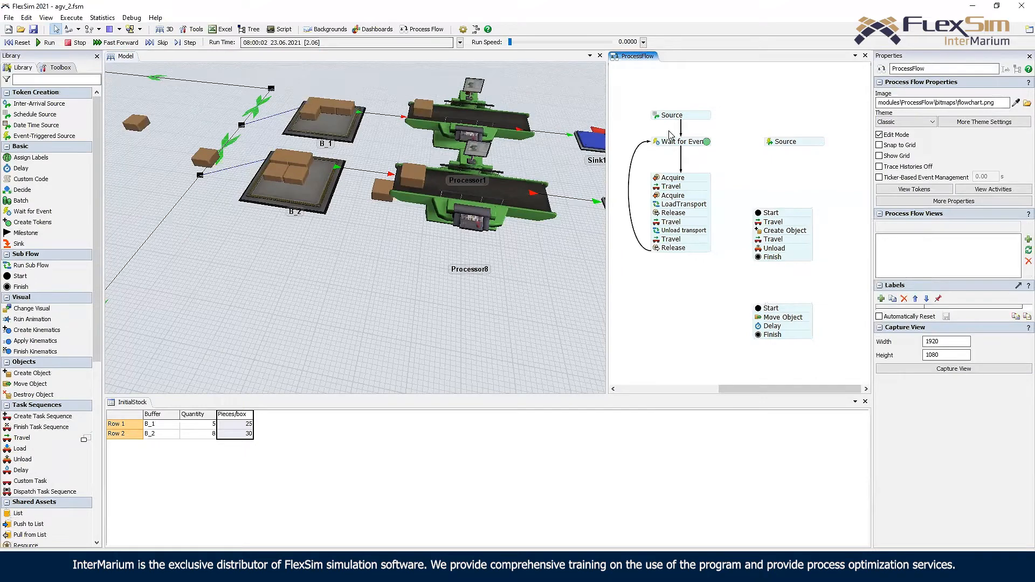
scroll(709, 168, "up", 2)
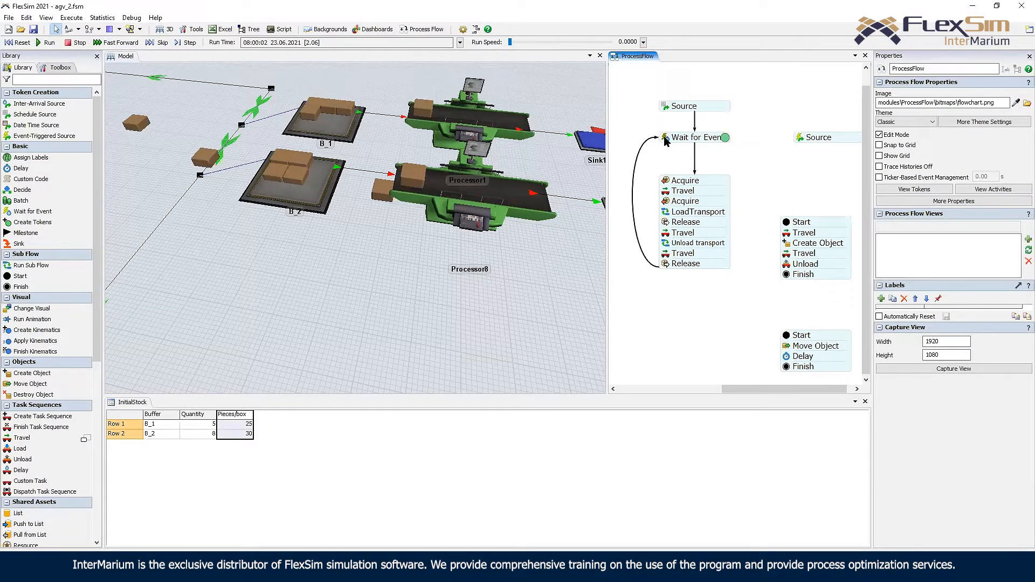
double_click(667, 140)
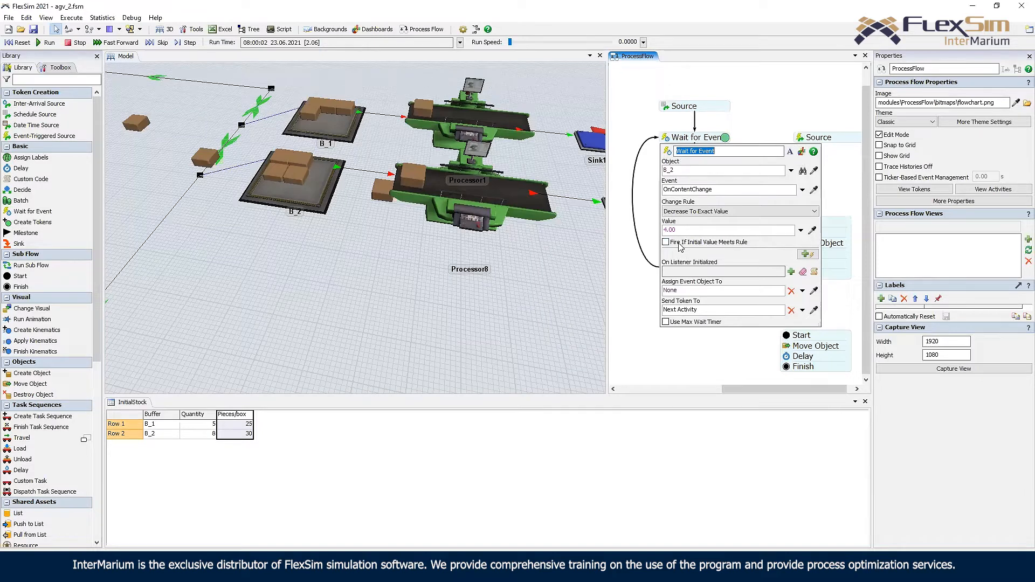
left_click(638, 122)
- Reset the model and examine the Wait for Event activity together with the flow branches around it
left_click(13, 43)
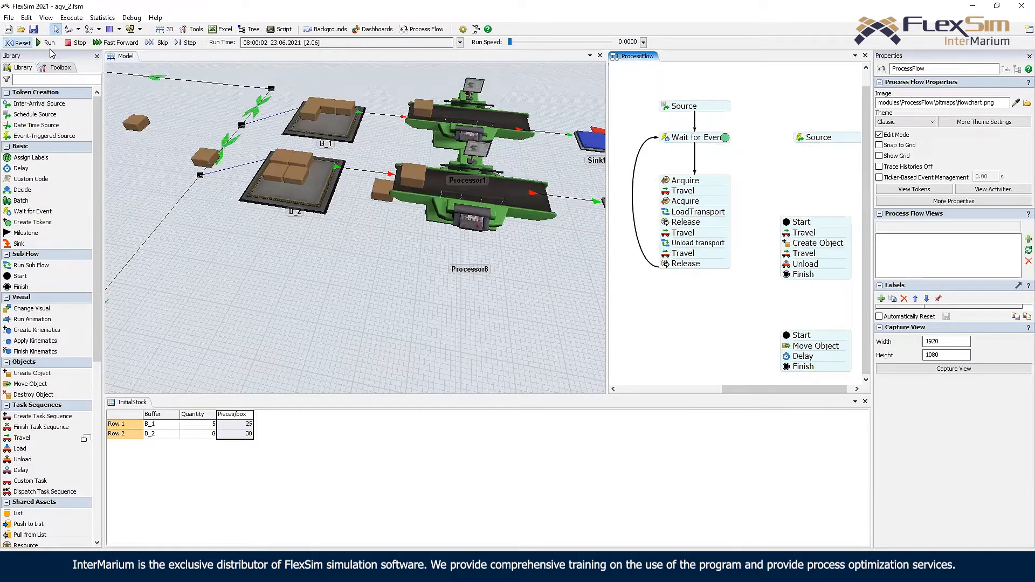
left_click(710, 110)
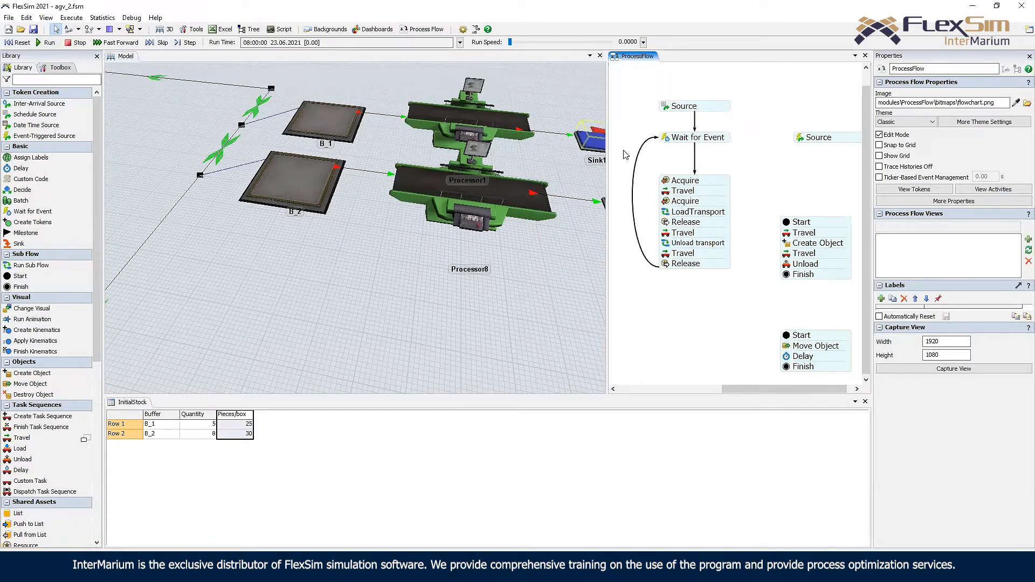
left_click(664, 138)
left_click(674, 125)
scroll(663, 121, "down", 1)
scroll(663, 123, "down", 2)
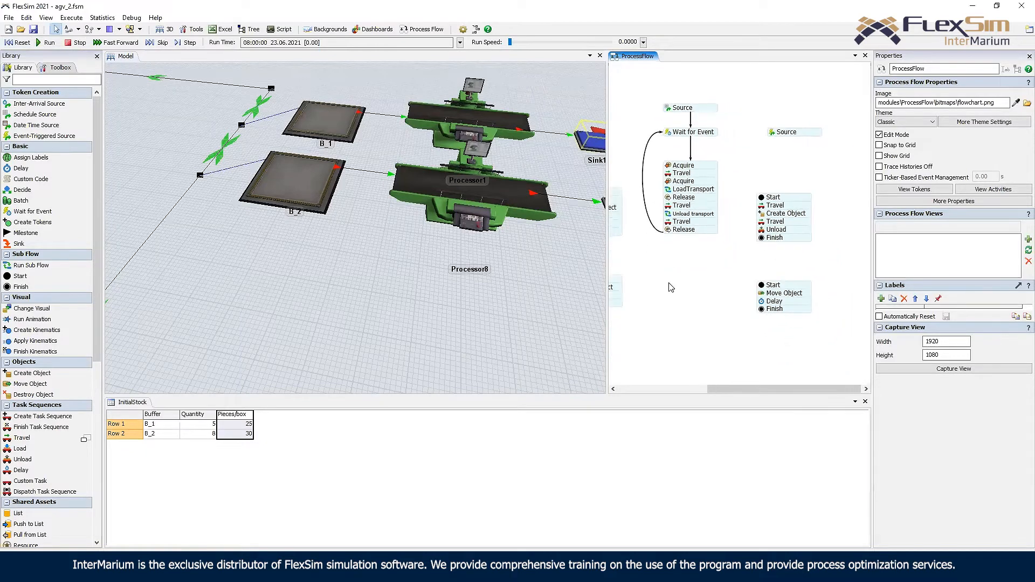
left_click_drag(670, 286, 854, 309)
left_click_drag(723, 205, 635, 214)
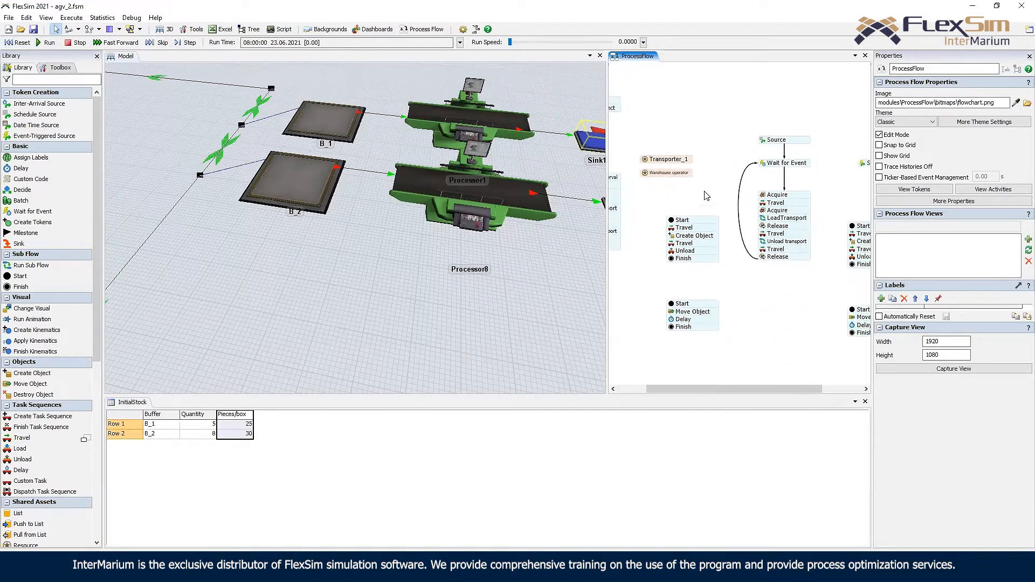
left_click(762, 163)
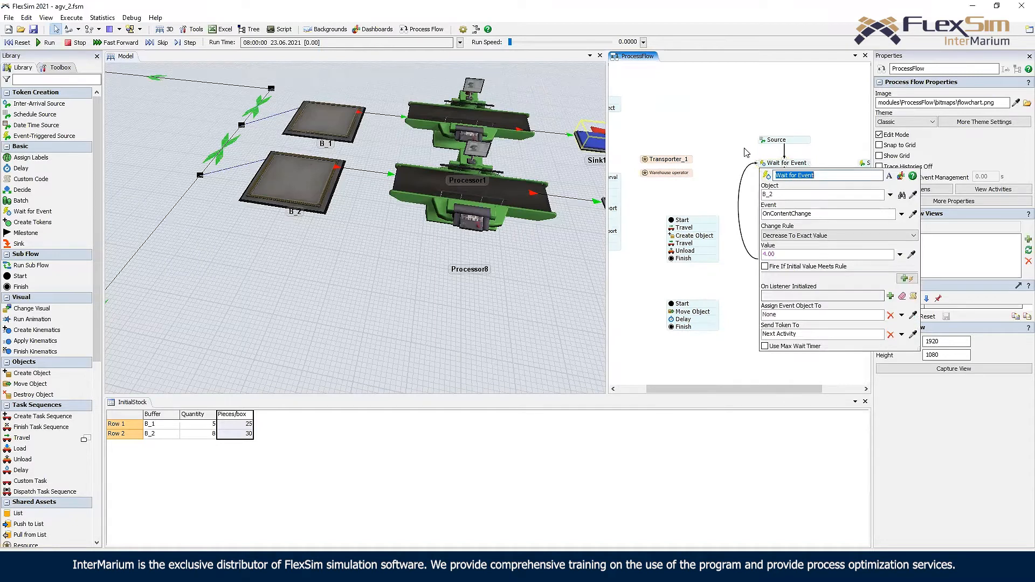
left_click(745, 148)
left_click_drag(757, 149, 713, 119)
scroll(714, 119, "up", 1)
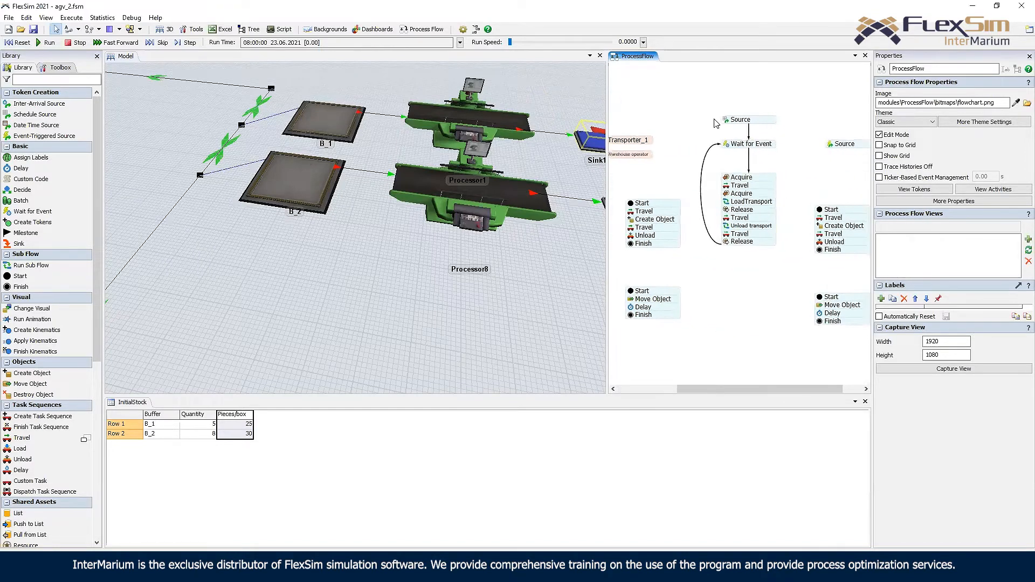
scroll(716, 123, "up", 2)
- Enable the max wait timer of the Wait for Event activity with a time of 10
left_click(689, 143)
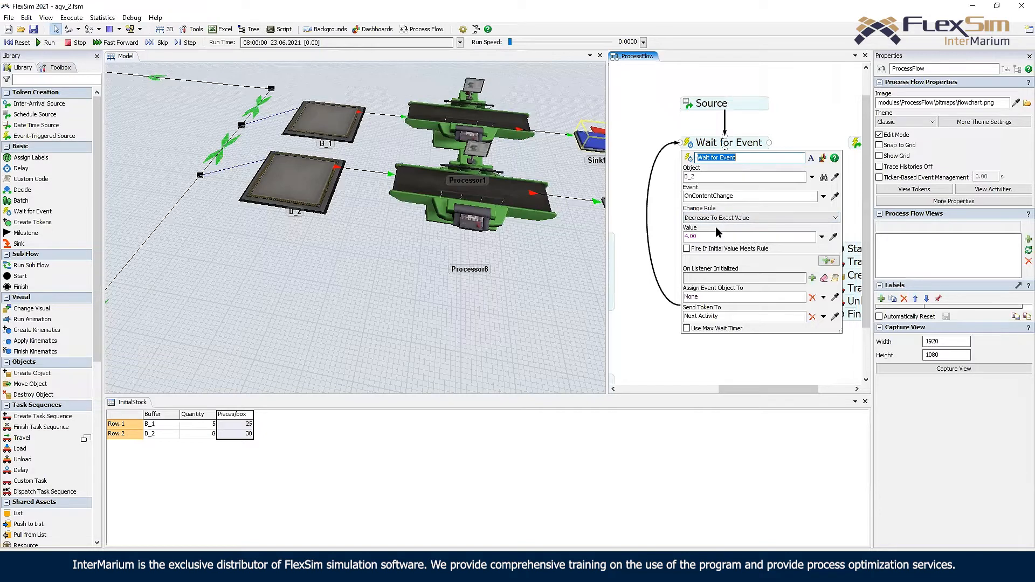
left_click(712, 329)
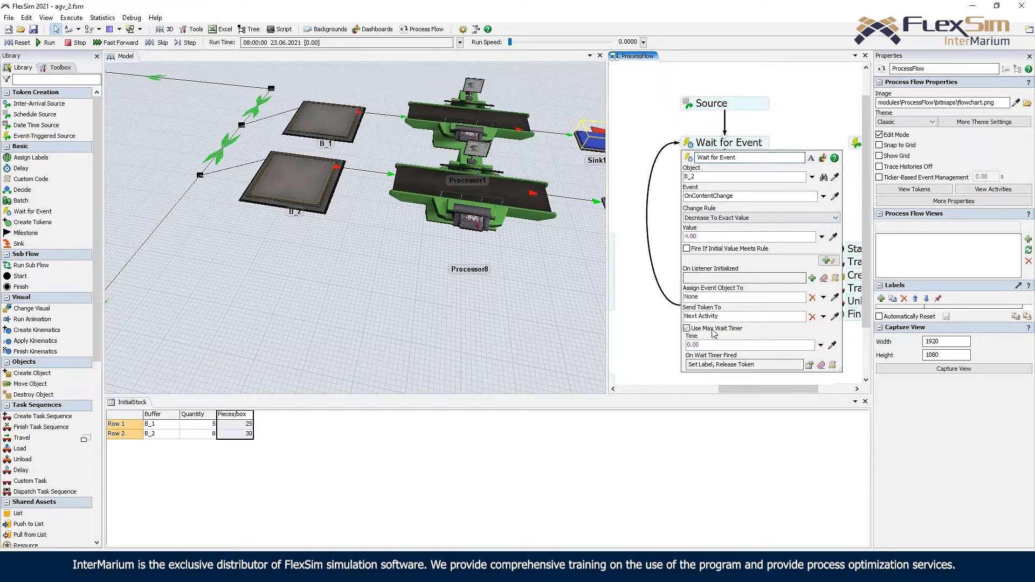
left_click(747, 345)
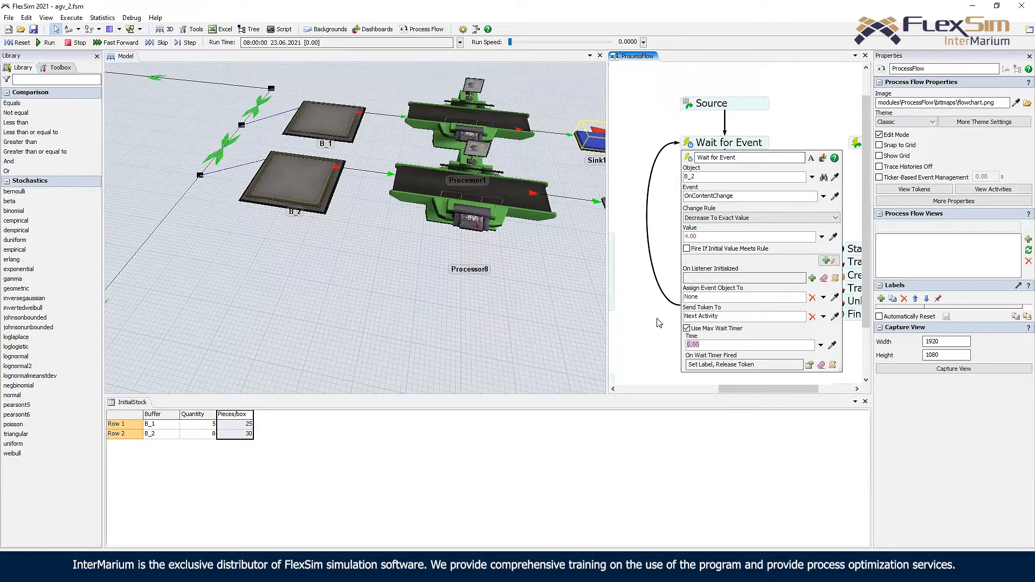
type("10")
left_click_drag(622, 211, 968, 229)
left_click_drag(830, 230, 531, 217)
- Remove the Set Label action from the wait timer's trigger, leaving only Release Token
left_click(738, 151)
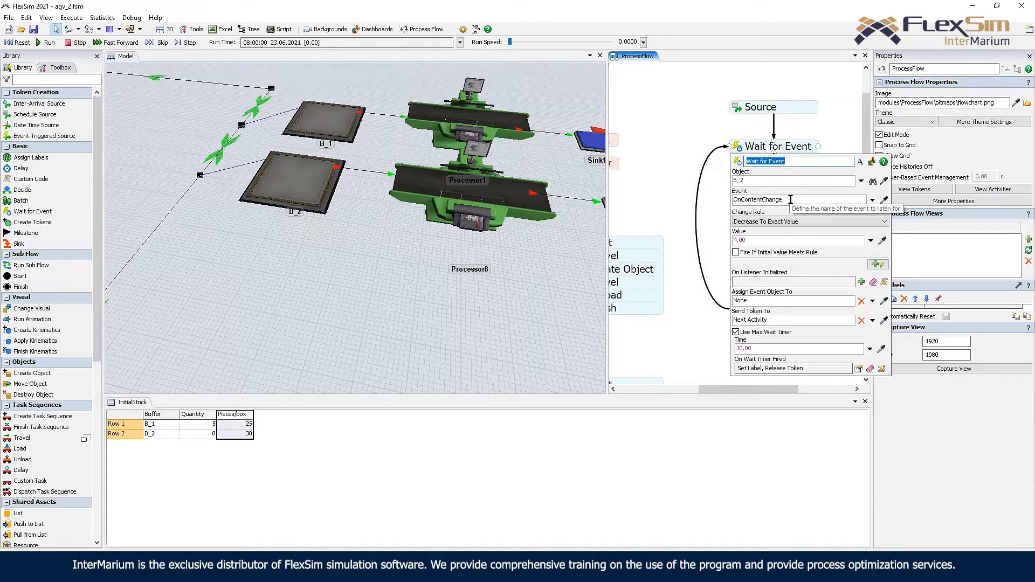
left_click(856, 369)
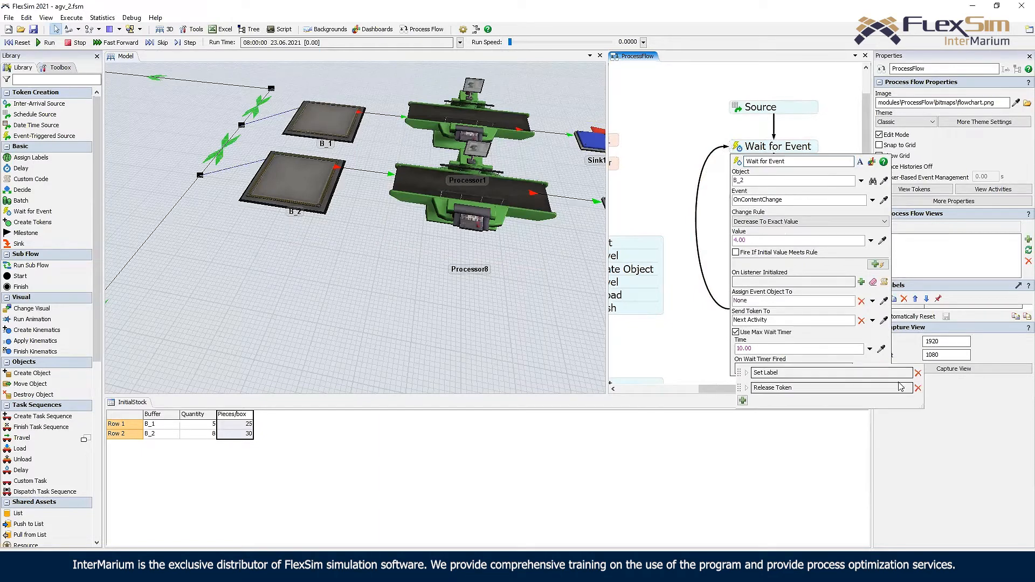
left_click(874, 377)
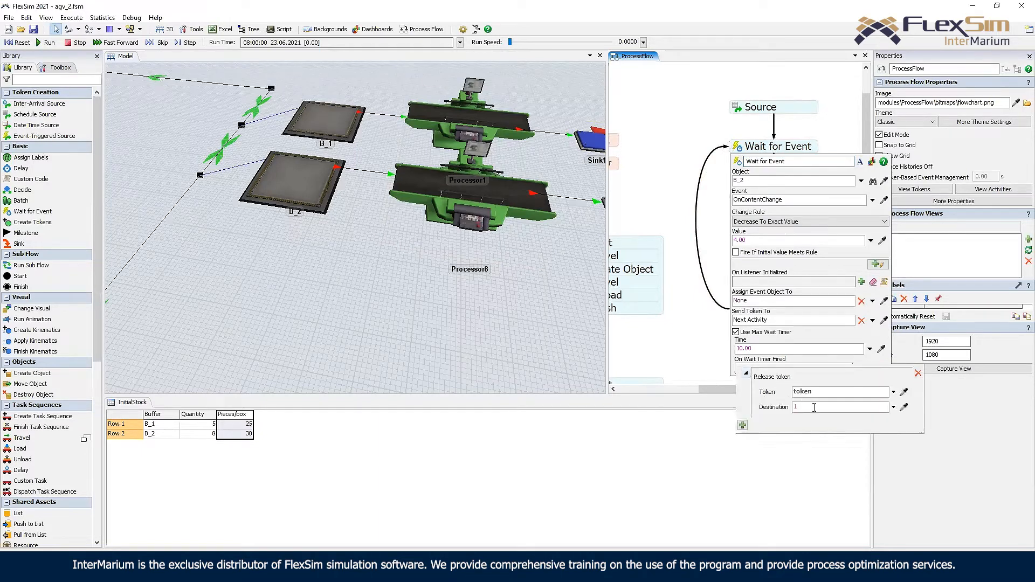
left_click(771, 139)
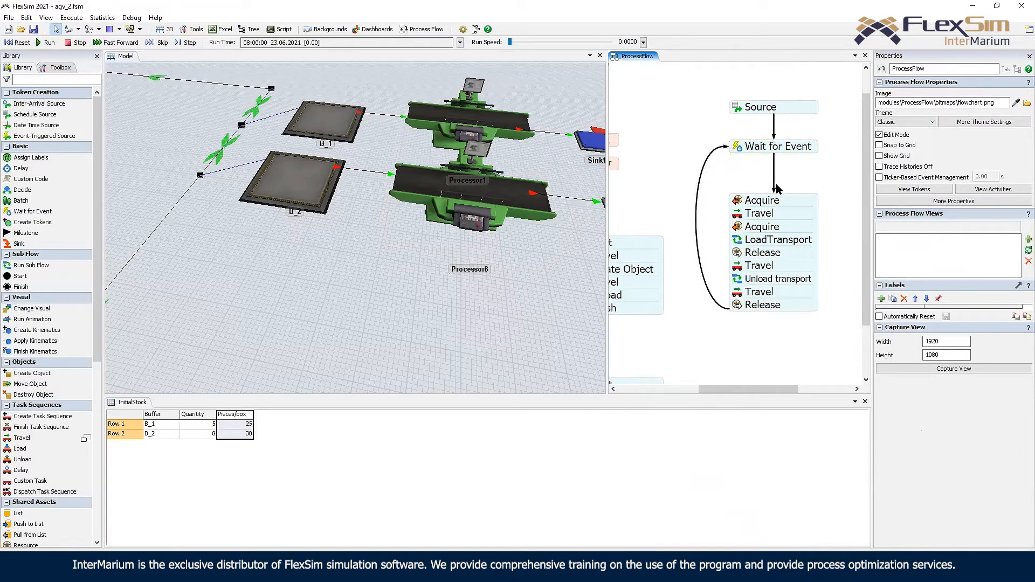
- Reset and run the model at a speed of 2.07, watching the token, B_2 and the transporter being loaded at the warehouse
left_click(20, 44)
left_click(49, 44)
left_click_drag(510, 43, 516, 43)
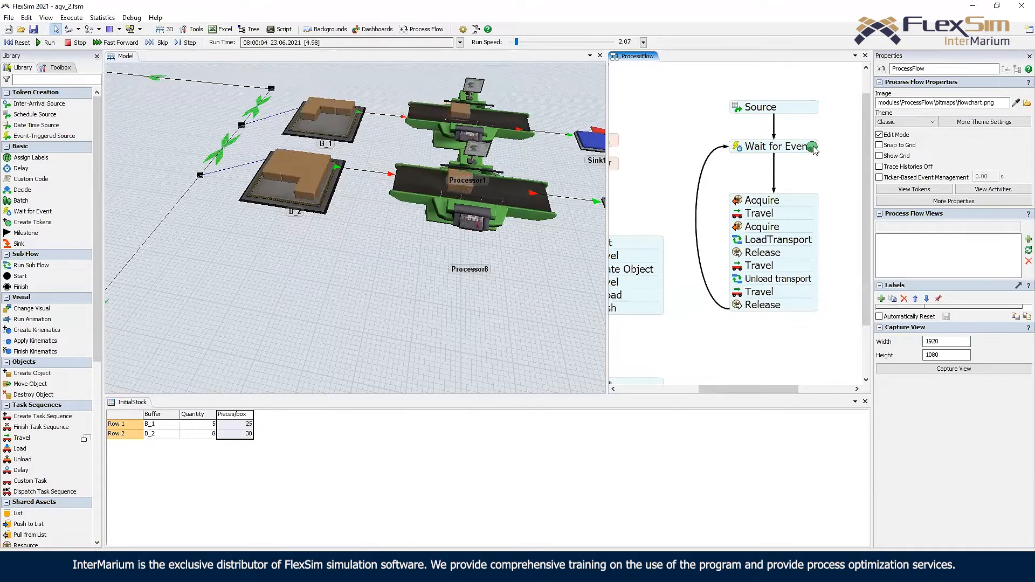
left_click(408, 318)
scroll(378, 323, "down", 3)
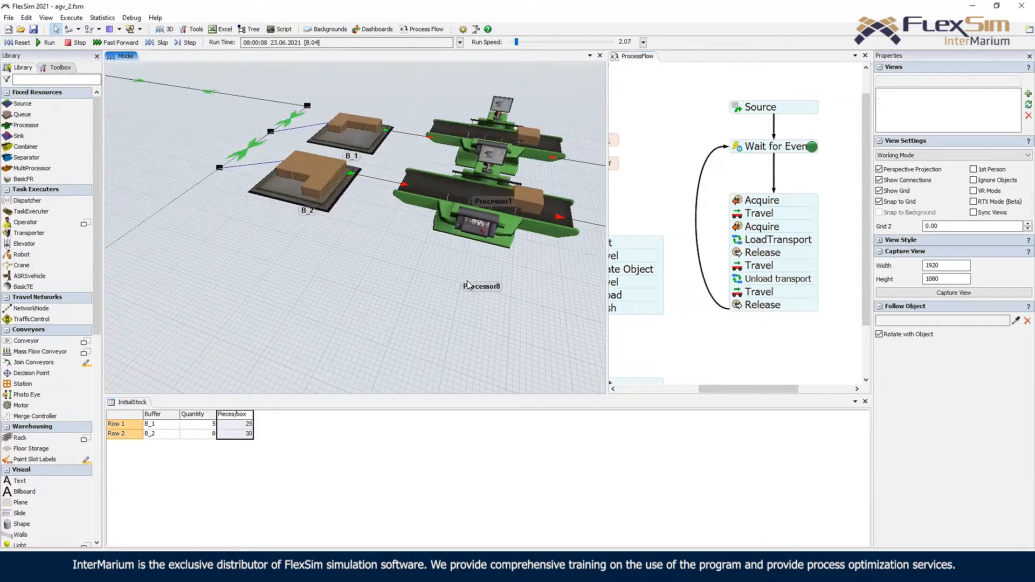
scroll(326, 338, "down", 3)
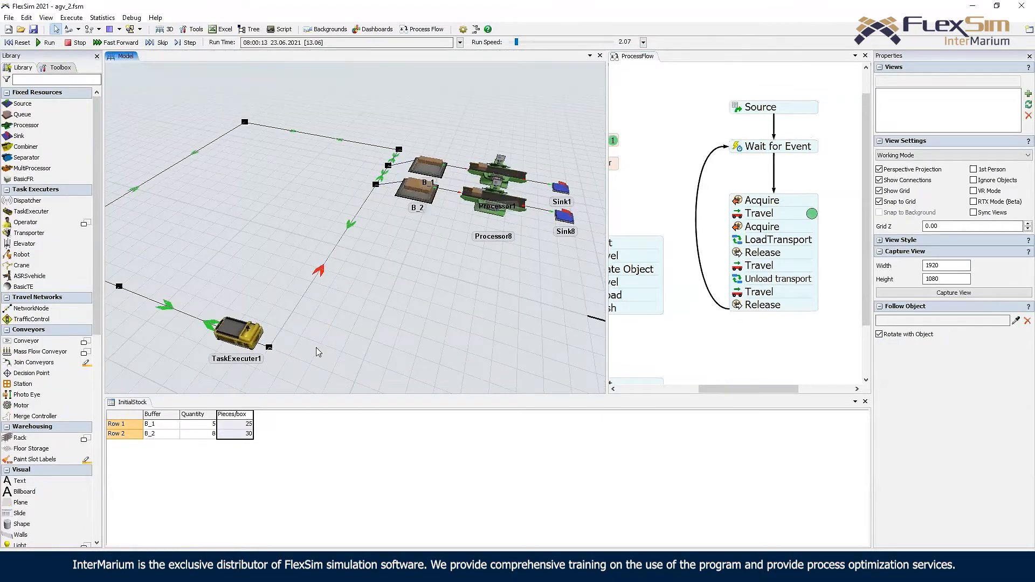
scroll(401, 140, "up", 5)
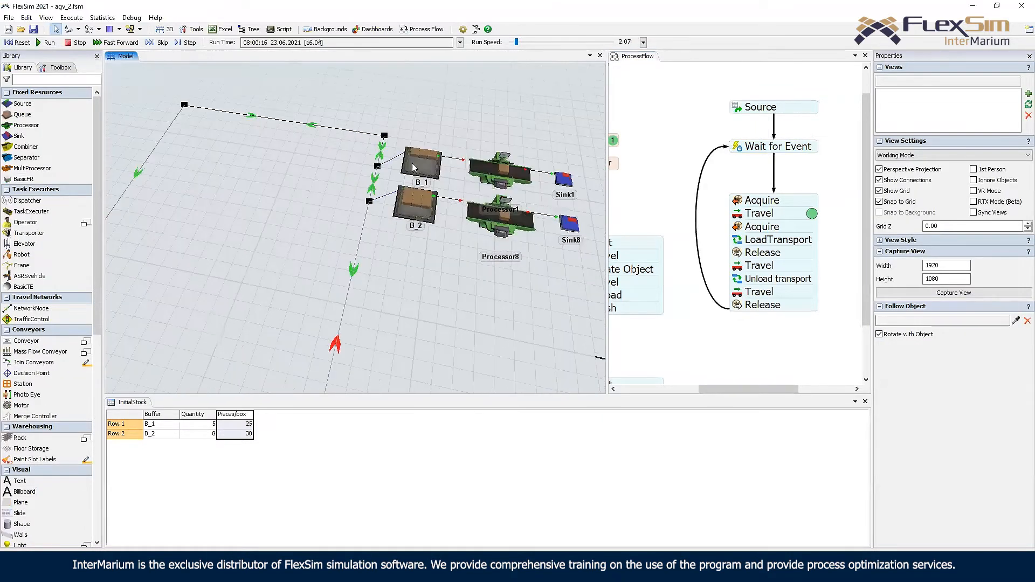
scroll(401, 140, "up", 3)
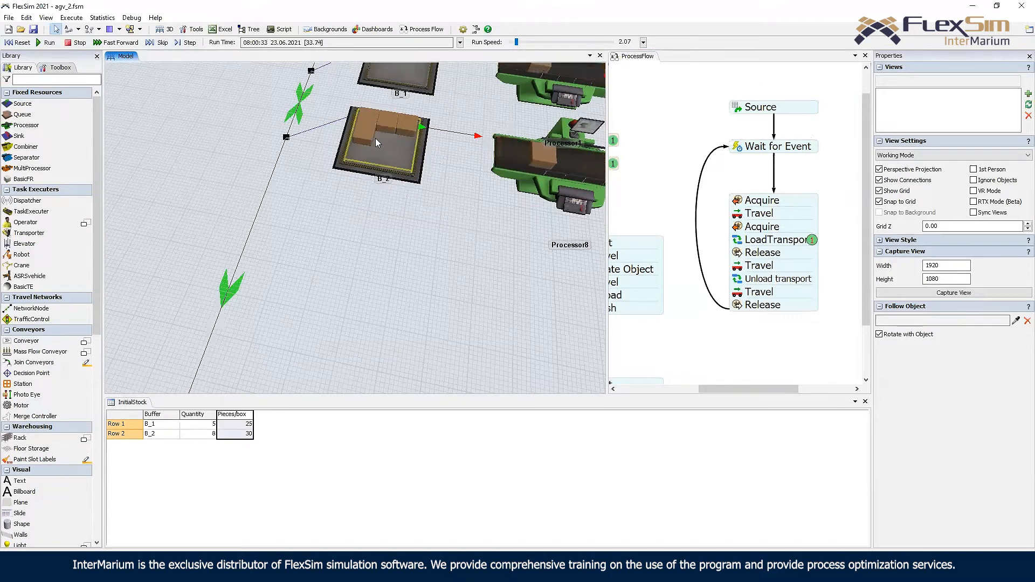
scroll(367, 234, "down", 5)
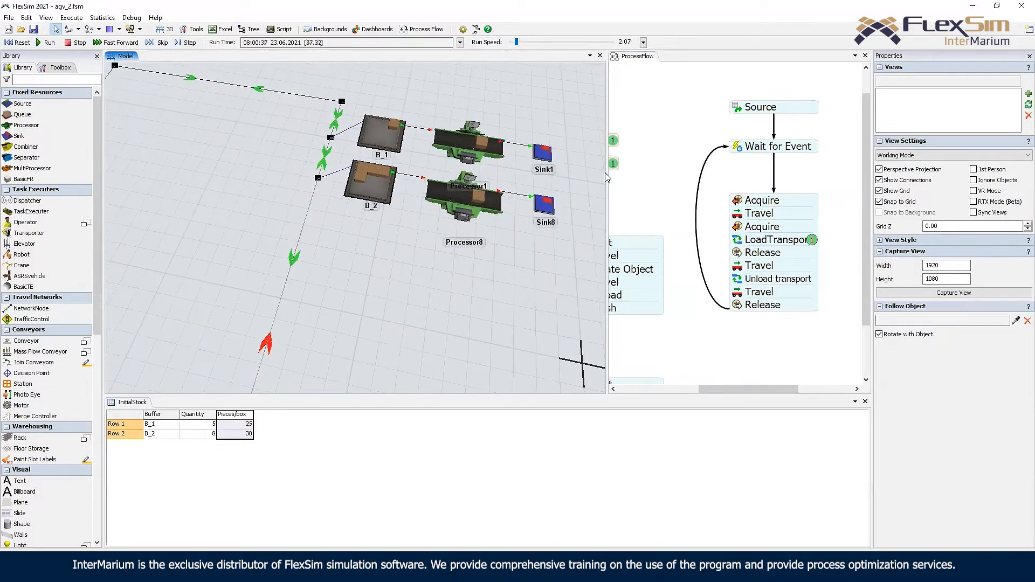
left_click_drag(248, 268, 456, 213)
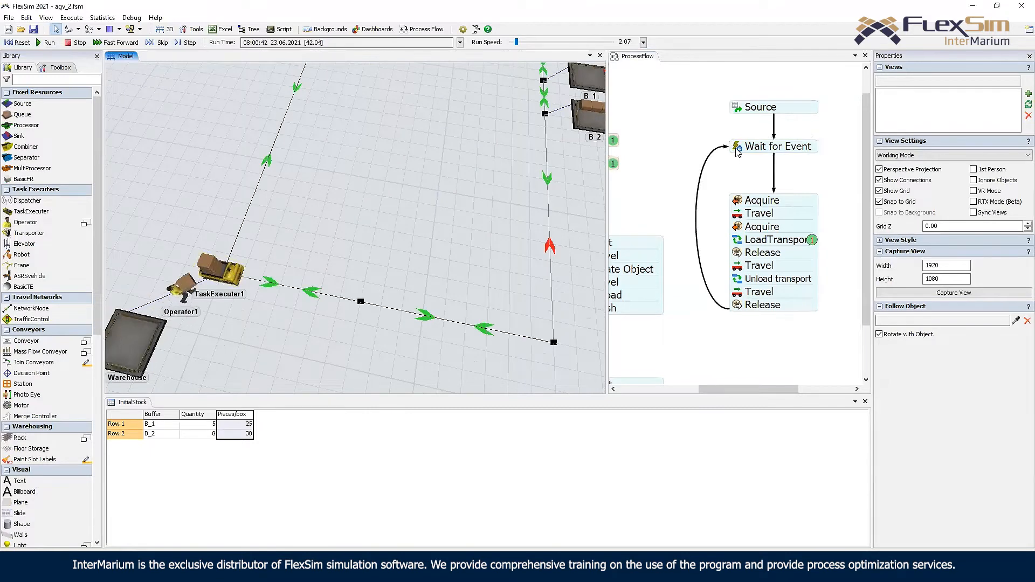
- Recheck the Wait for Event activity's B_2 trigger and max wait timer settings
left_click(737, 148)
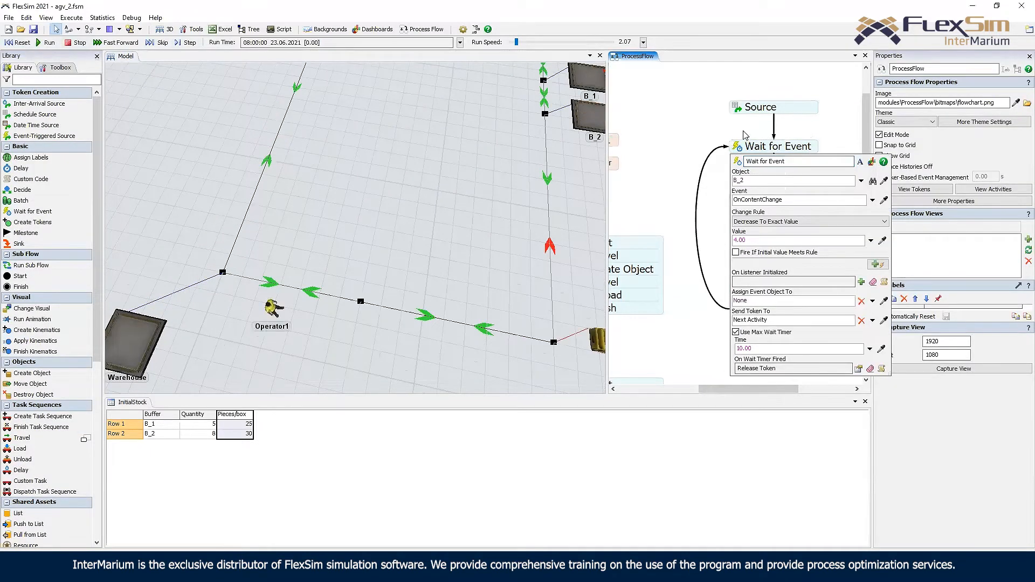
left_click(706, 130)
scroll(708, 139, "down", 1)
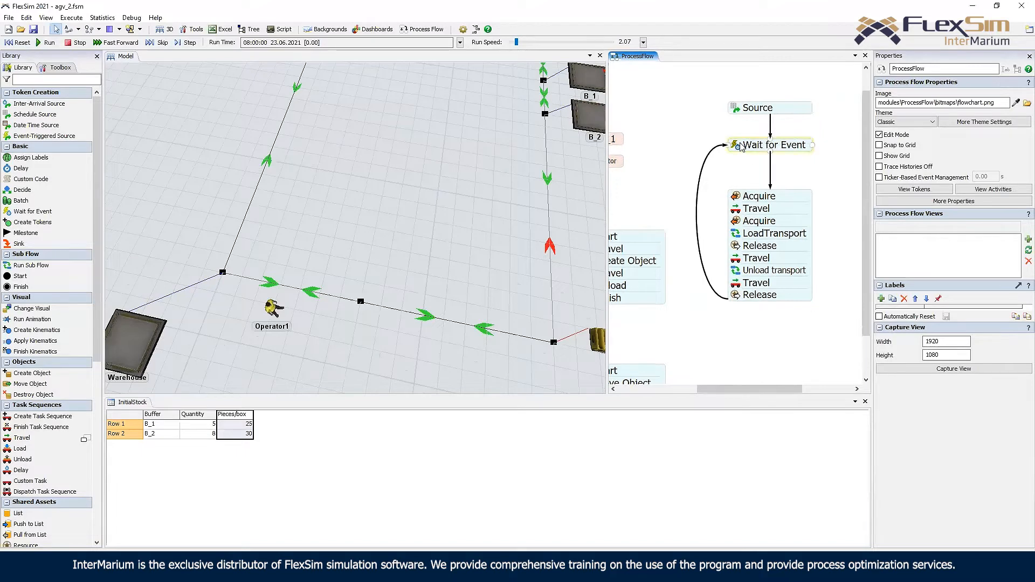
left_click_drag(524, 142, 473, 180)
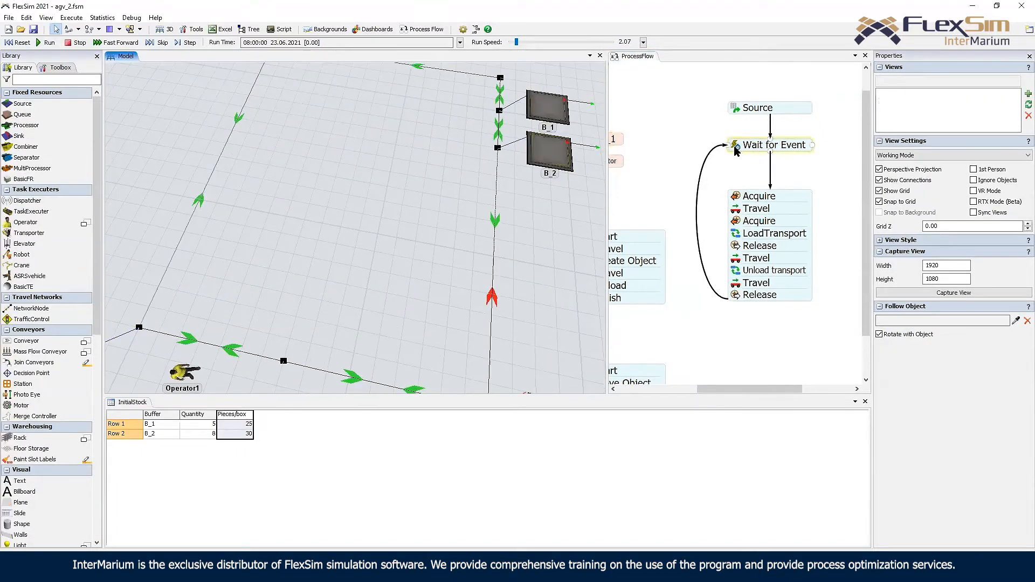
left_click(734, 144)
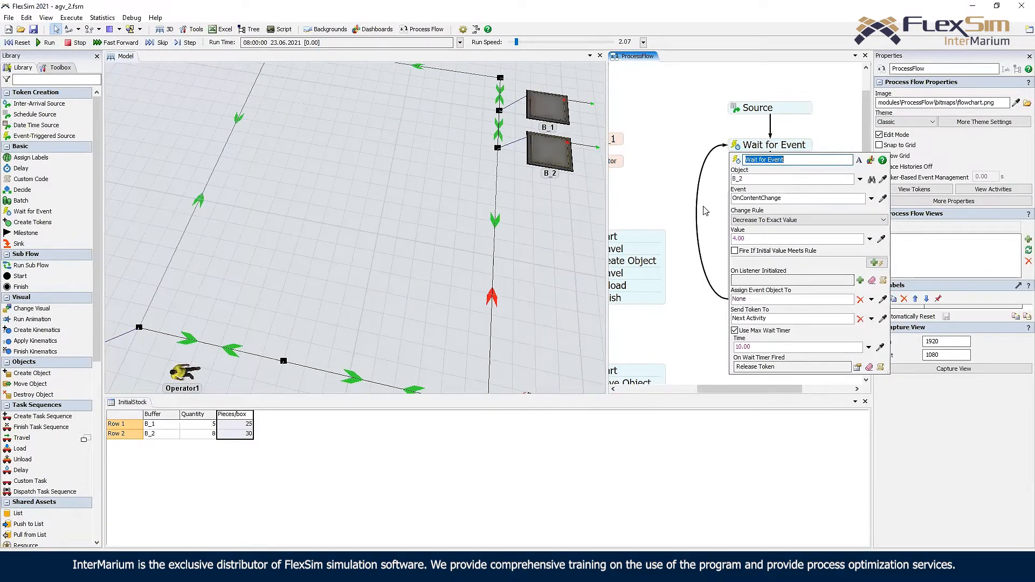
- Delete the path between B_2's node and the corner node, and link both through a new network node placed between them
left_click_drag(575, 221, 481, 184)
right_click_drag(555, 213, 466, 184)
left_click_drag(534, 169, 461, 163)
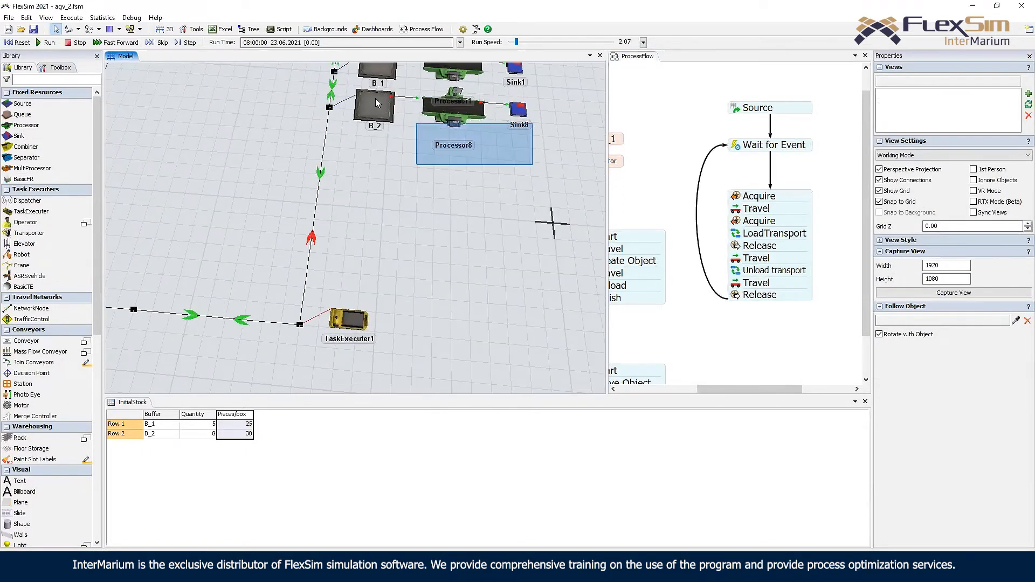
left_click_drag(331, 117, 329, 245)
right_click(325, 249)
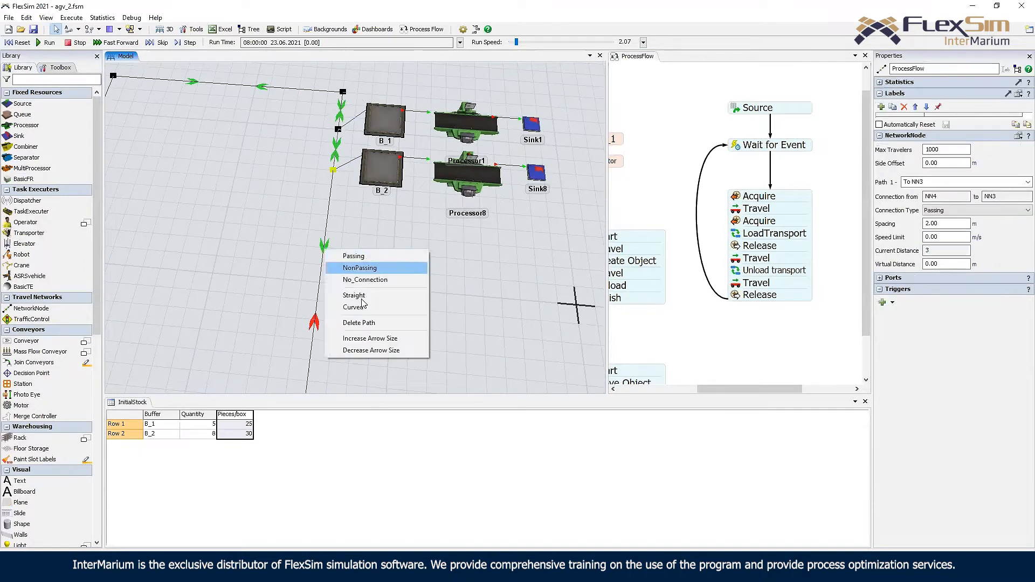
left_click(380, 323)
left_click_drag(397, 249, 421, 225)
key("a")
left_click_drag(358, 152, 354, 193)
left_click_drag(353, 193, 335, 392)
- Copy the B_2 queue with its processor and sink, and place the duplicate line beside the new network node
left_click_drag(585, 205, 398, 142, "shift")
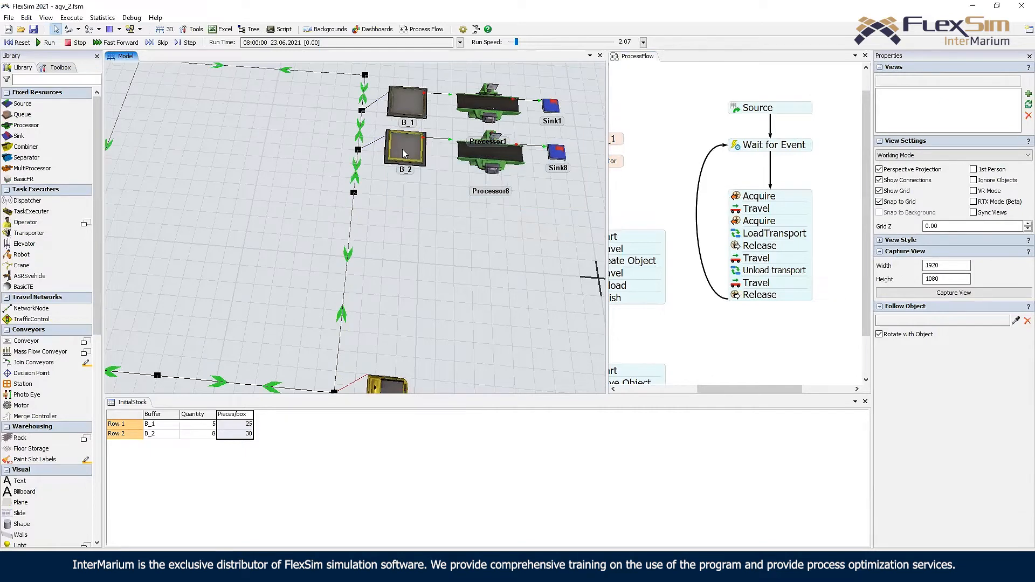
right_click_drag(496, 204, 539, 175)
left_click_drag(541, 174, 385, 154, "shift")
key("ctrl+c")
key("ctrl+v")
left_click_drag(404, 205, 384, 200)
left_click(376, 286)
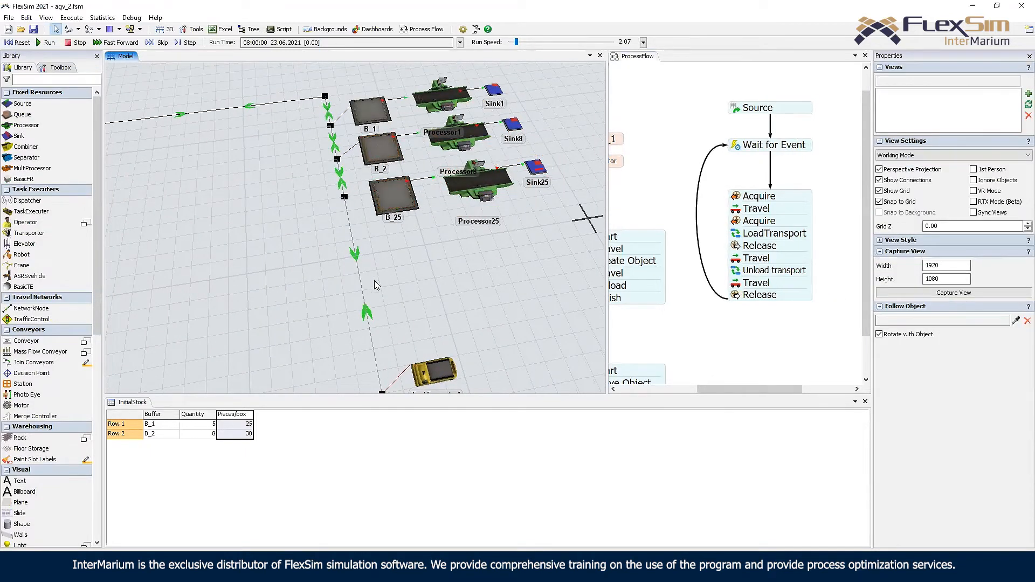
- Set the path from NN9 to NN4 to No_Connection, and rename the copied queue B_3
right_click(368, 312)
left_click(403, 344)
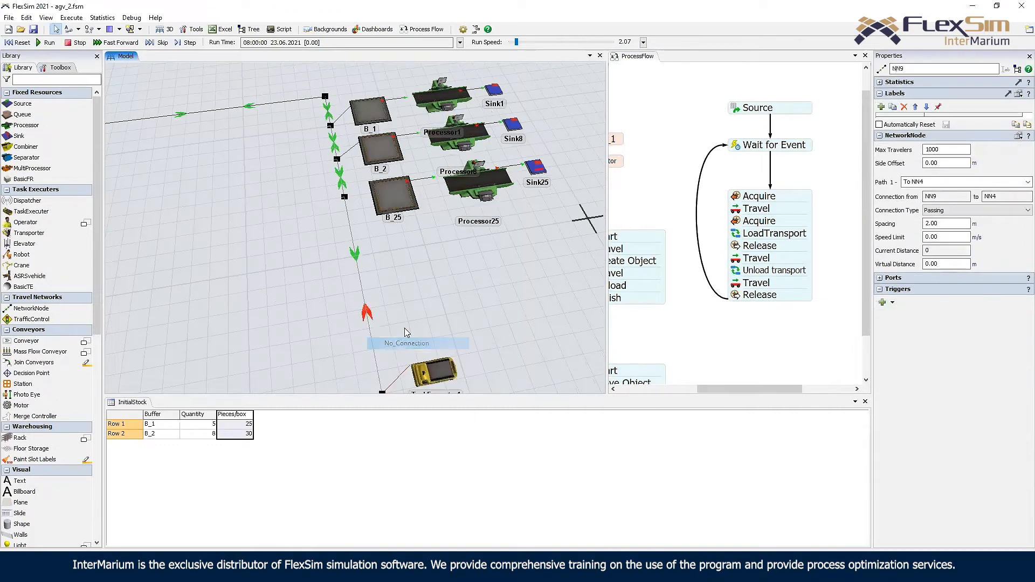
left_click(396, 198)
left_click_drag(909, 68, 903, 67)
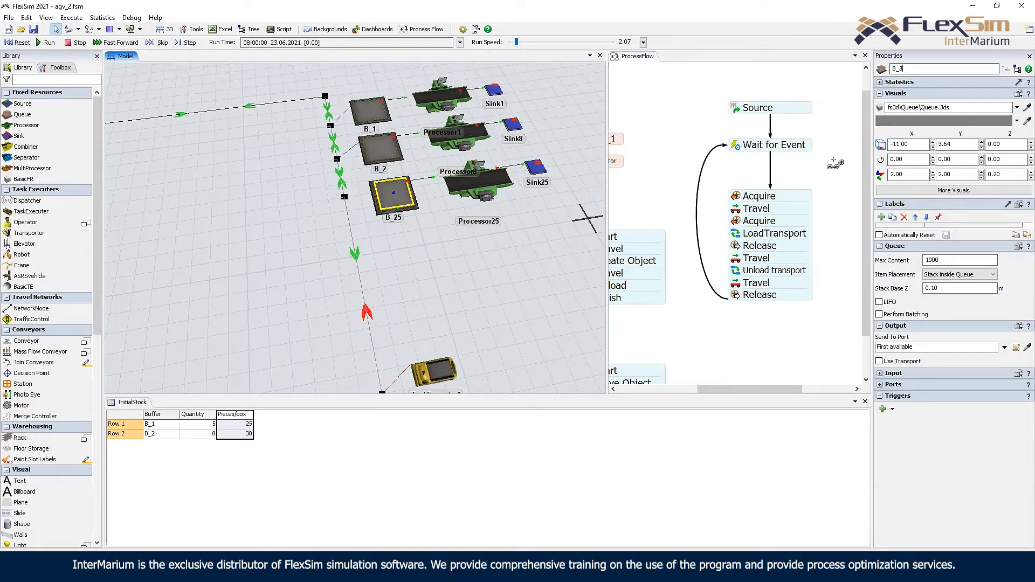
- Add a third row to the InitialStock table with buffer B_3, quantity 6 and 20 pieces per box
left_click(395, 420)
left_click(913, 102)
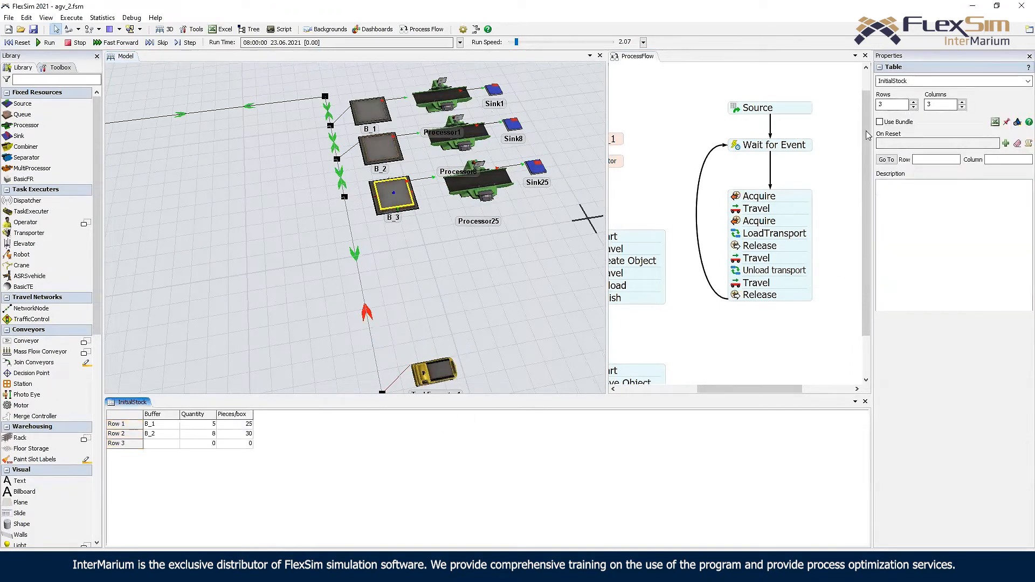
left_click(163, 443)
type("B_3")
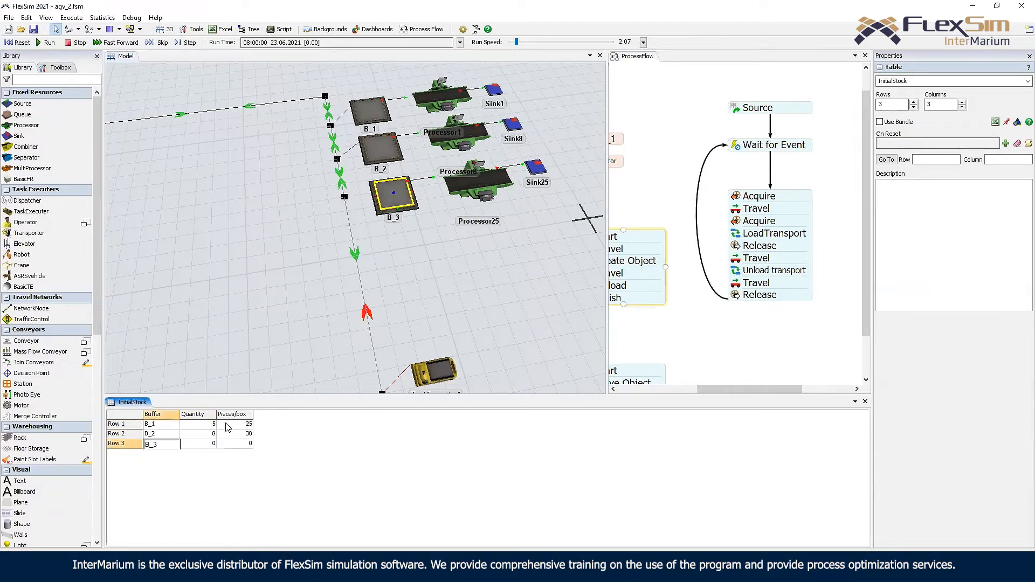
key("Tab")
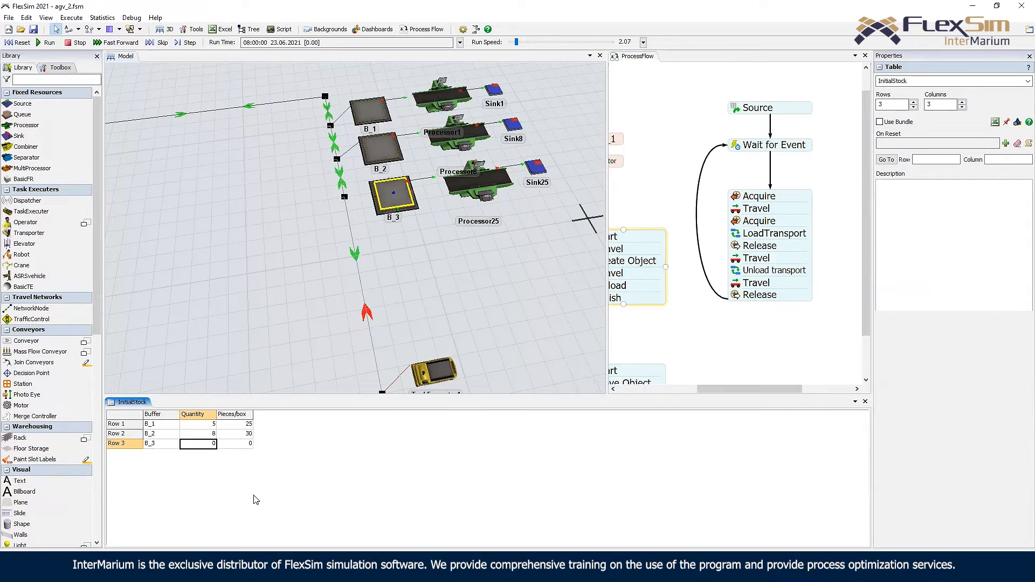
type("6")
key("Tab")
type("2")
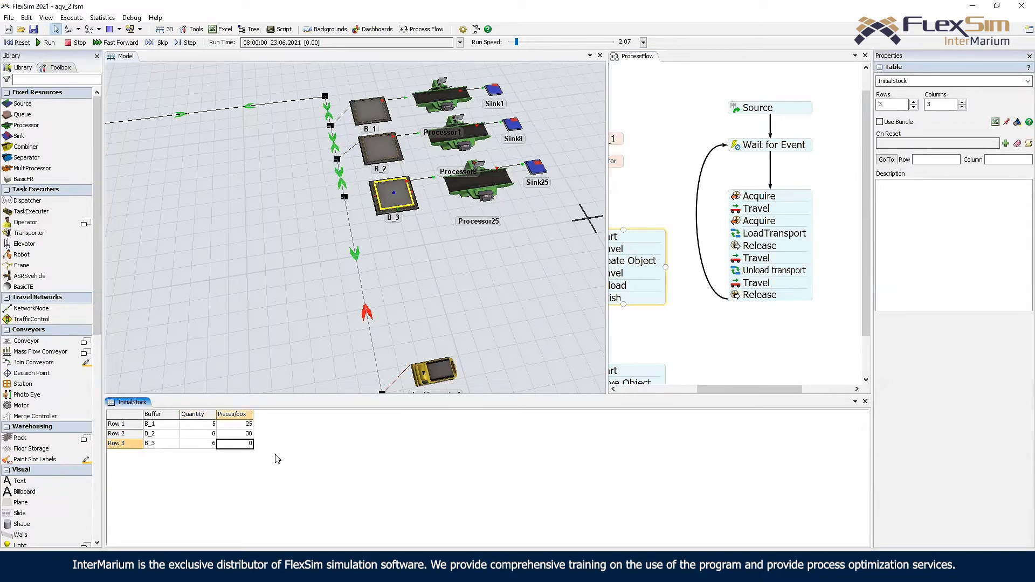
type("0")
left_click(316, 445)
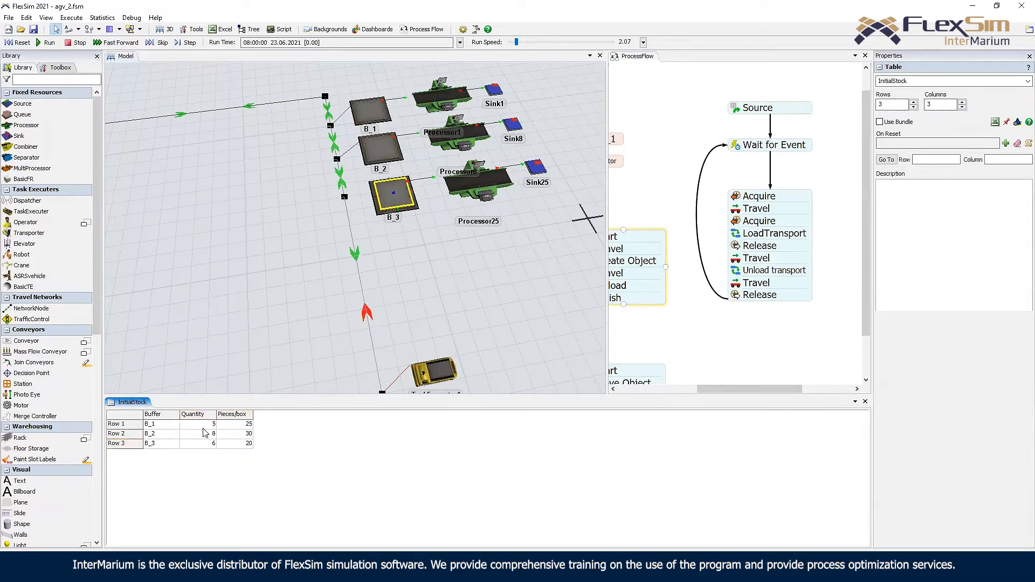
left_click_drag(199, 424, 237, 450)
left_click(668, 241)
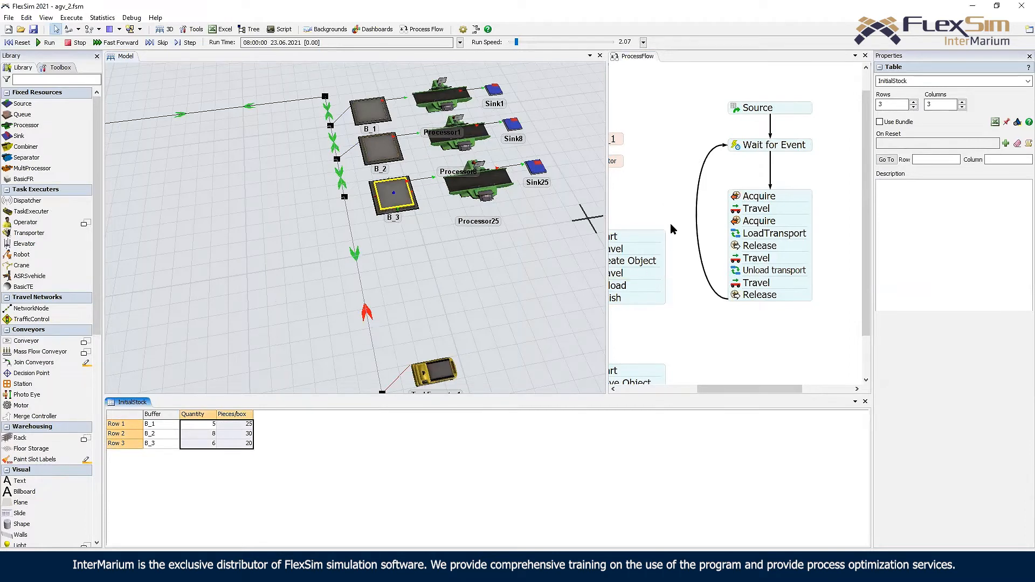
- Connect B_3 to the new network node beside it and run the model briefly
left_click(402, 242)
left_click_drag(348, 201, 426, 199)
right_click_drag(436, 245, 426, 256)
left_click(555, 270)
scroll(554, 270, "down", 4)
left_click(43, 43)
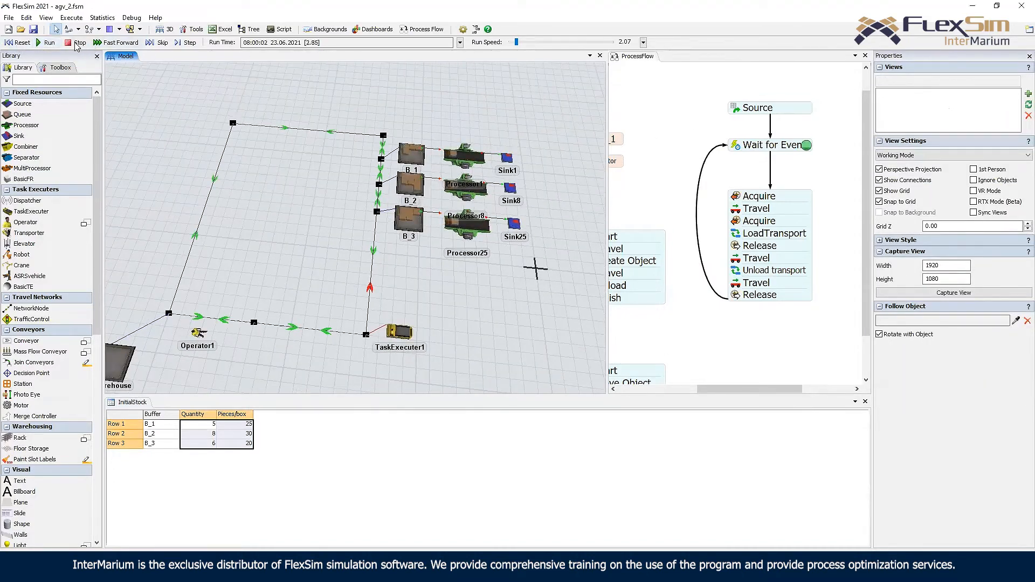
- Add a second event to the Wait for Event activity that listens for On Content Change on B_3
left_click(742, 147)
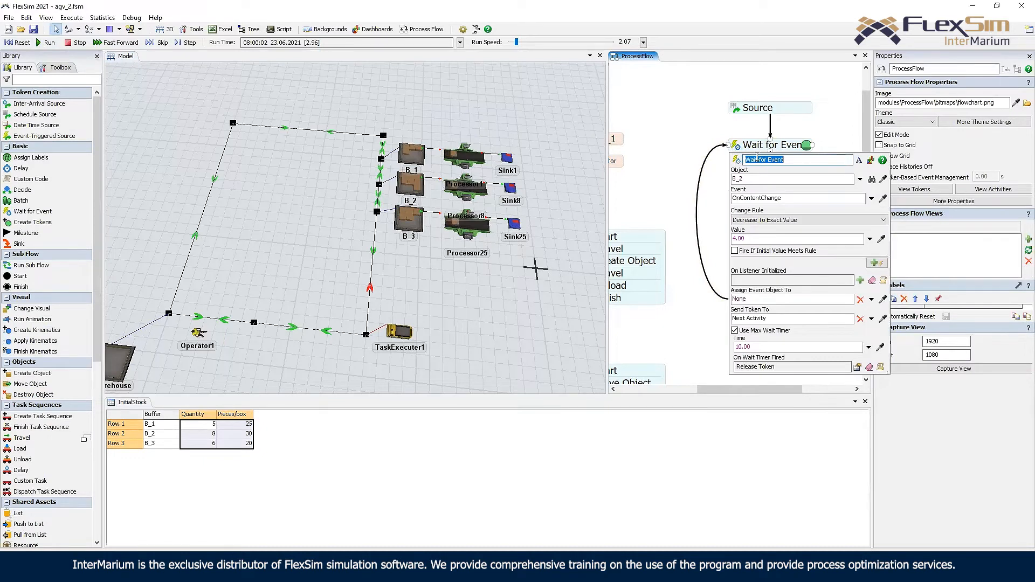
left_click(876, 263)
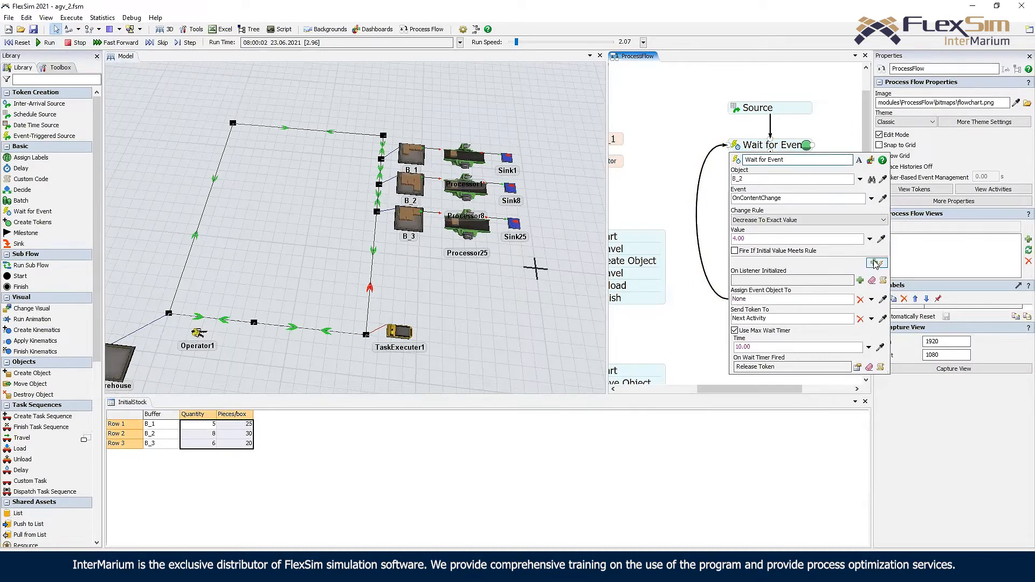
left_click(876, 264)
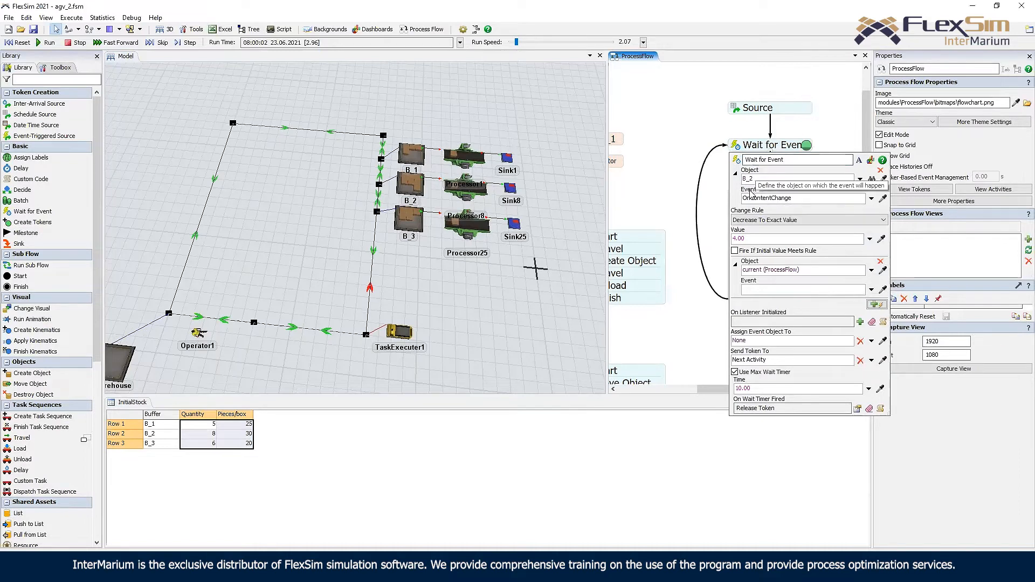
left_click(736, 265)
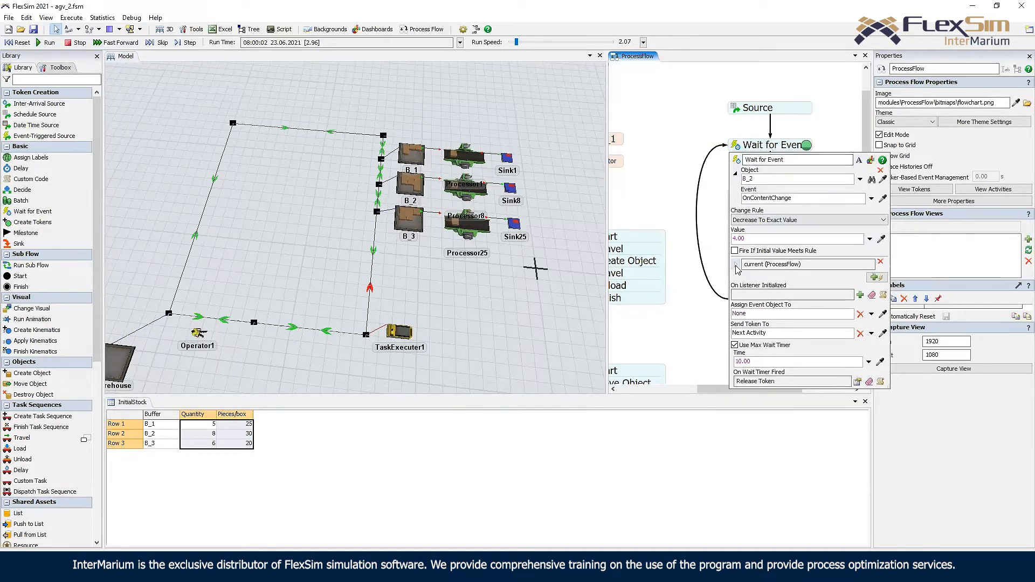
left_click(735, 265)
left_click(885, 274)
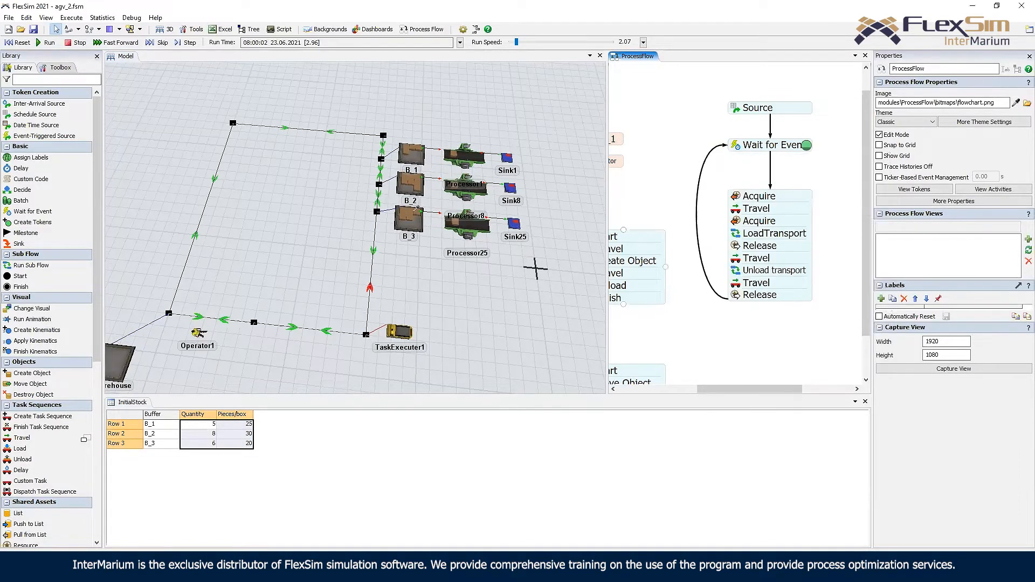
left_click(411, 221)
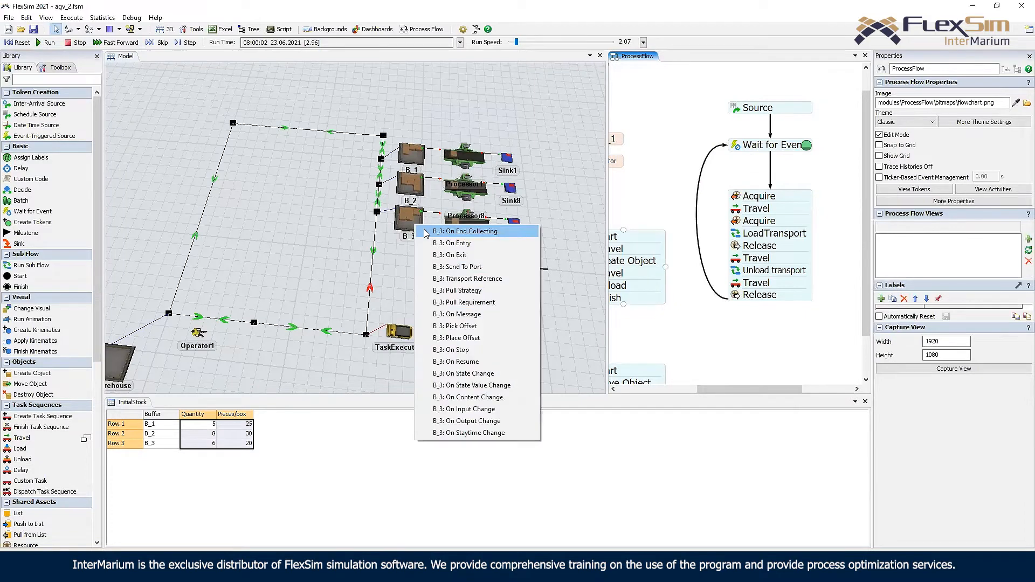
left_click(496, 409)
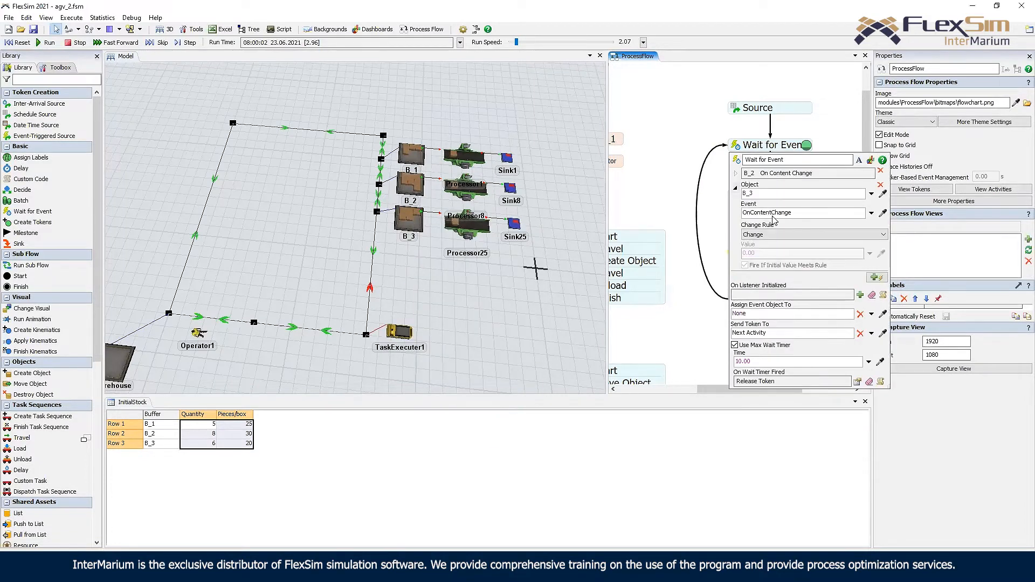
- Set the B_3 event's change rule to Decrease To Or Through Value with value 5, and review the B_2 event's settings
left_click(779, 235)
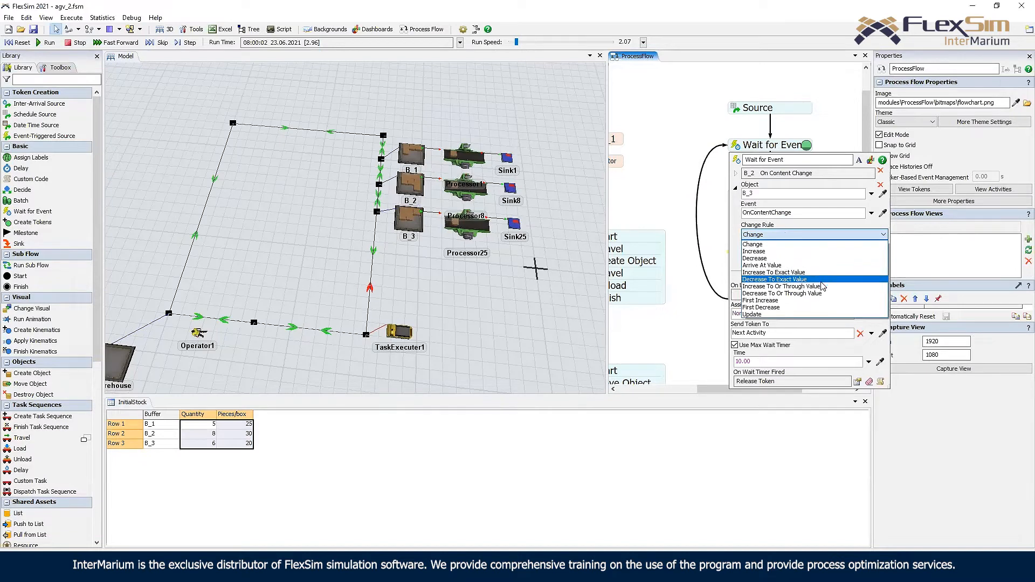
left_click(782, 293)
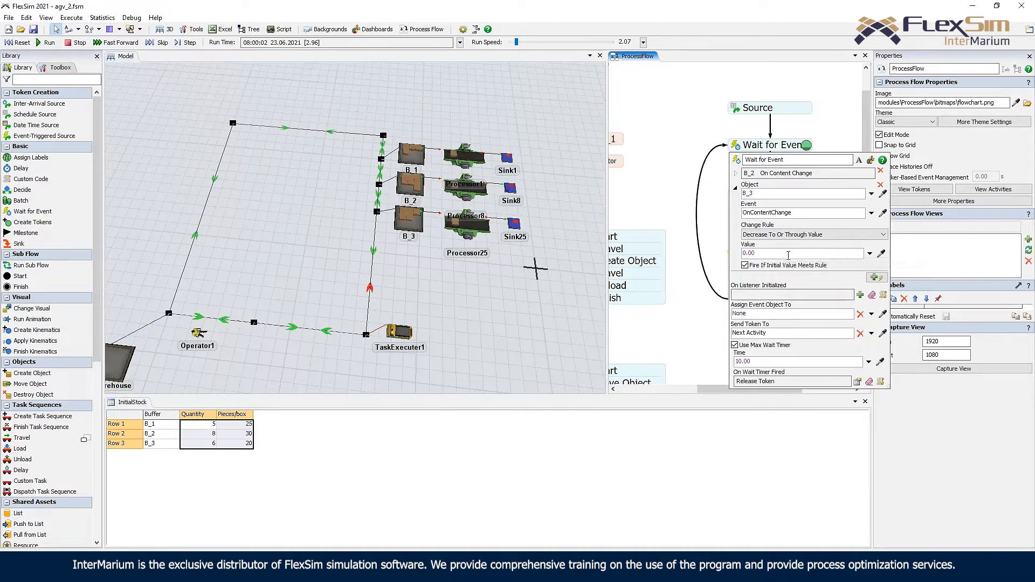
left_click(740, 254)
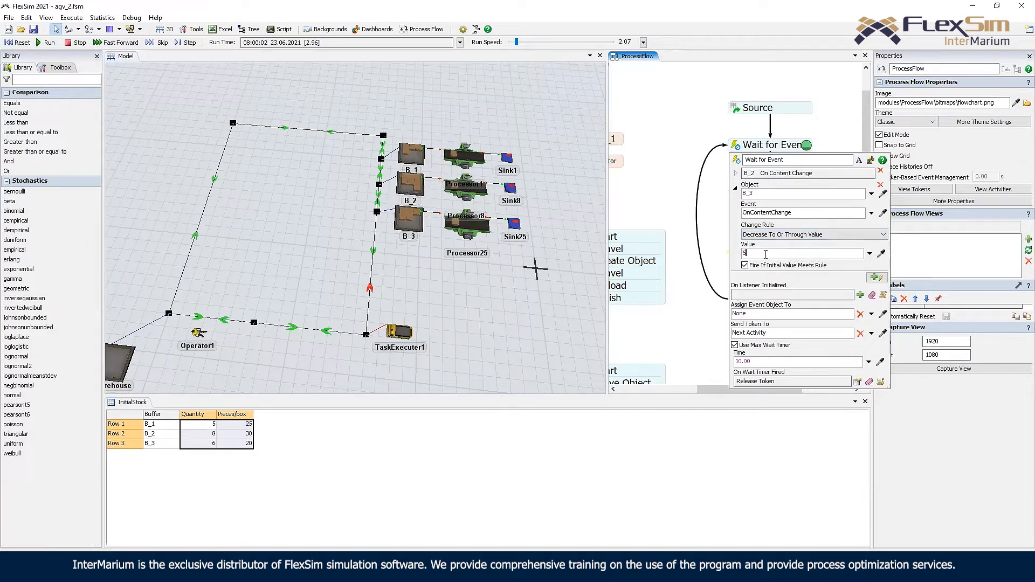
left_click(736, 174)
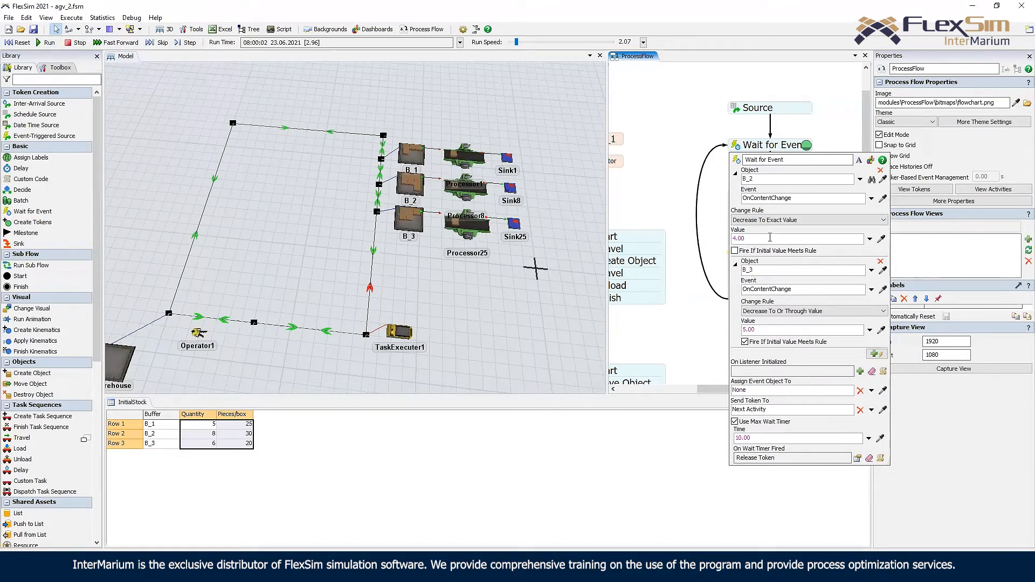
left_click(713, 180)
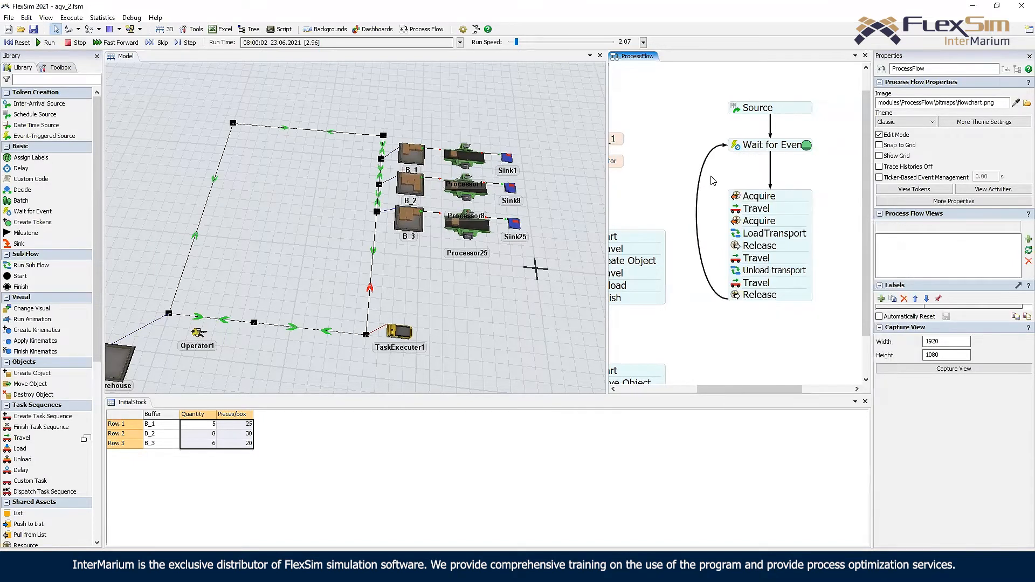
- Edit the LoadTransport activity's quantity and reset the model
left_click(736, 235)
left_click(757, 286)
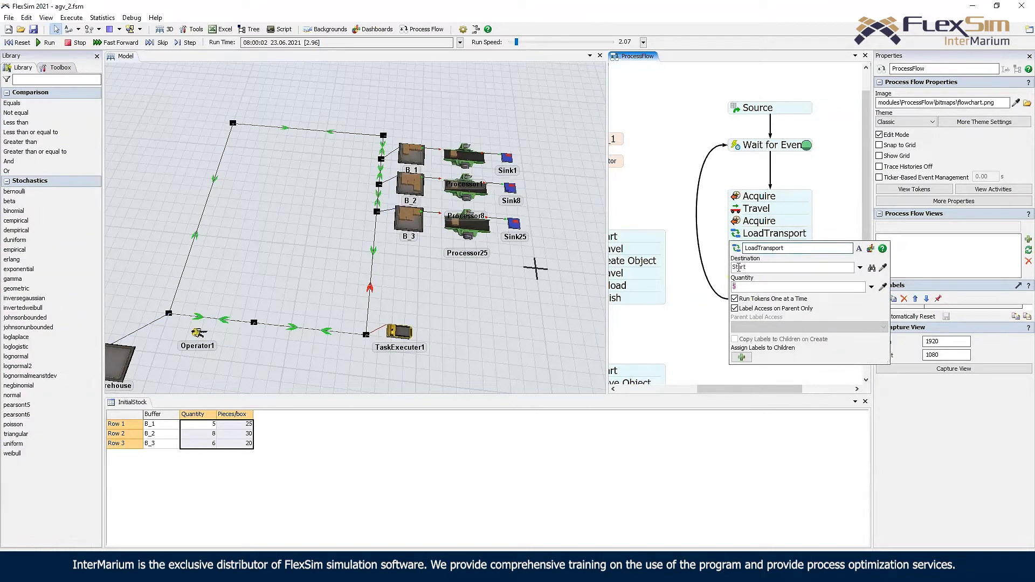
left_click_drag(818, 214, 802, 204)
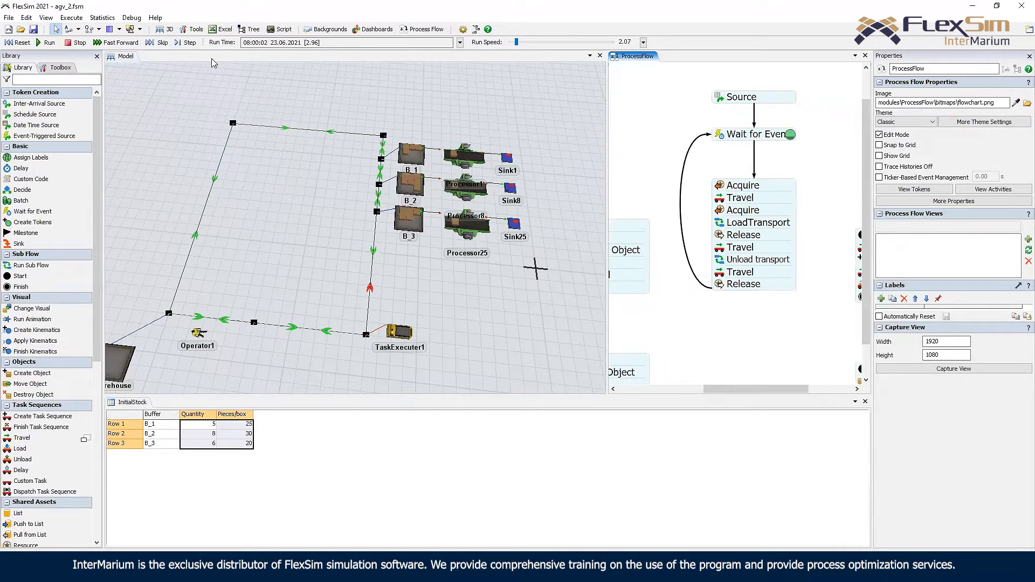
left_click(22, 42)
- Split off the final Travel and Release, duplicate the Travel and Unload transport activities, and insert the copies before the final Travel
left_click_drag(804, 256, 721, 219)
left_click(701, 235)
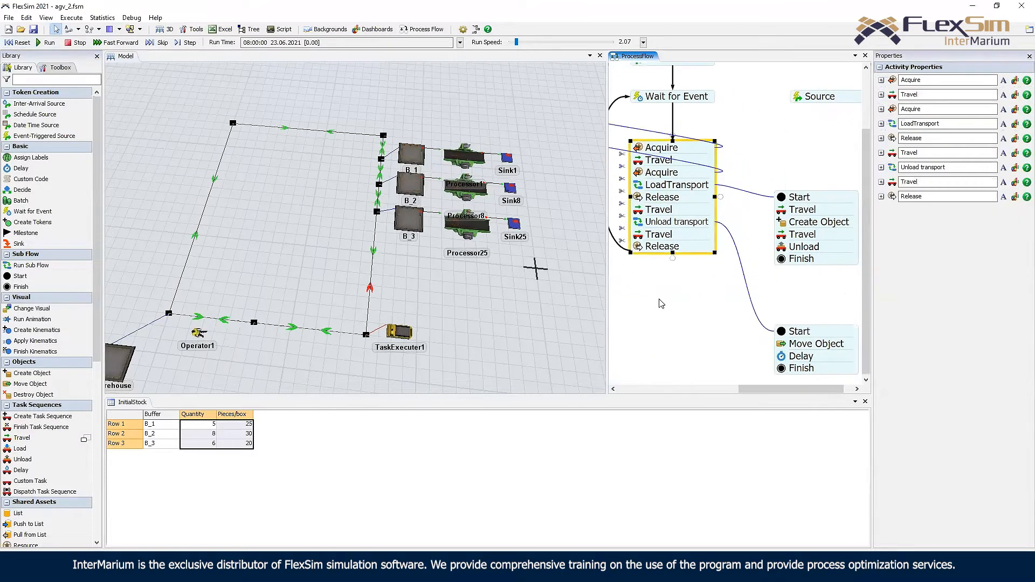
left_click_drag(662, 304, 686, 293)
left_click(646, 217)
left_click(654, 192)
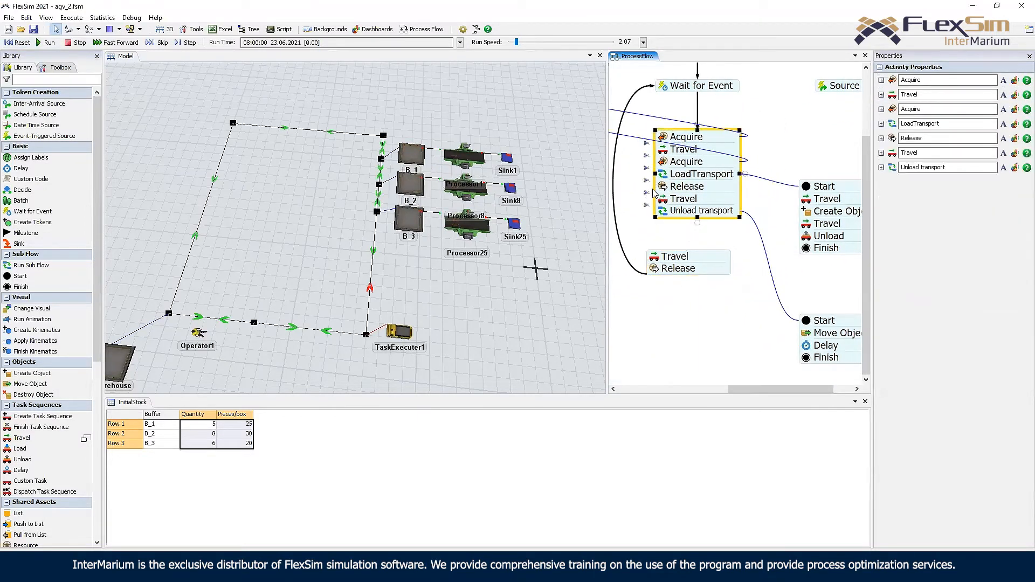
left_click(648, 192)
key("ctrl+v")
left_click_drag(670, 230, 686, 255)
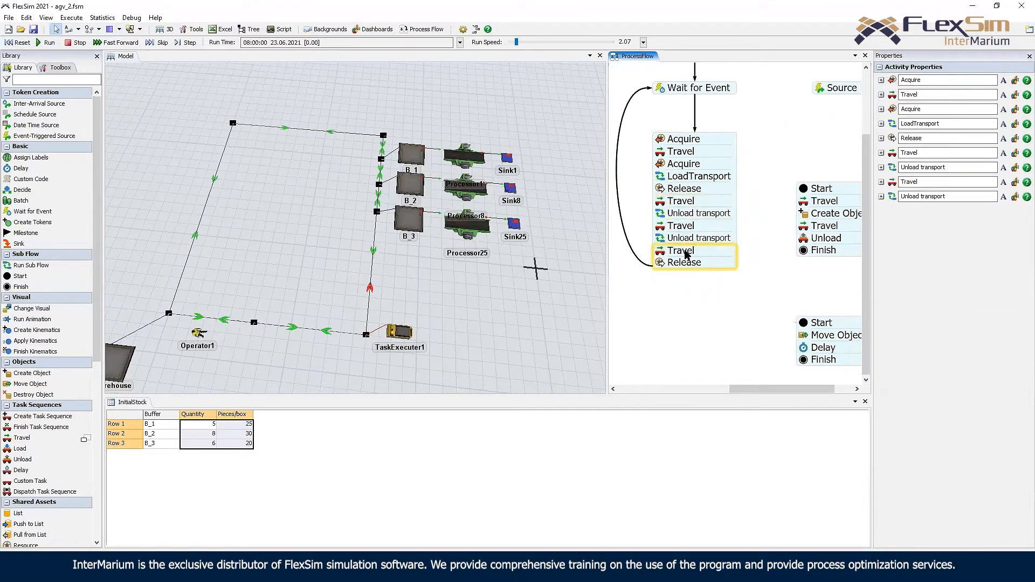
- Set the quantity of both Unload transport activities to 4
left_click(659, 214)
left_click_drag(764, 268, 658, 261)
type("1")
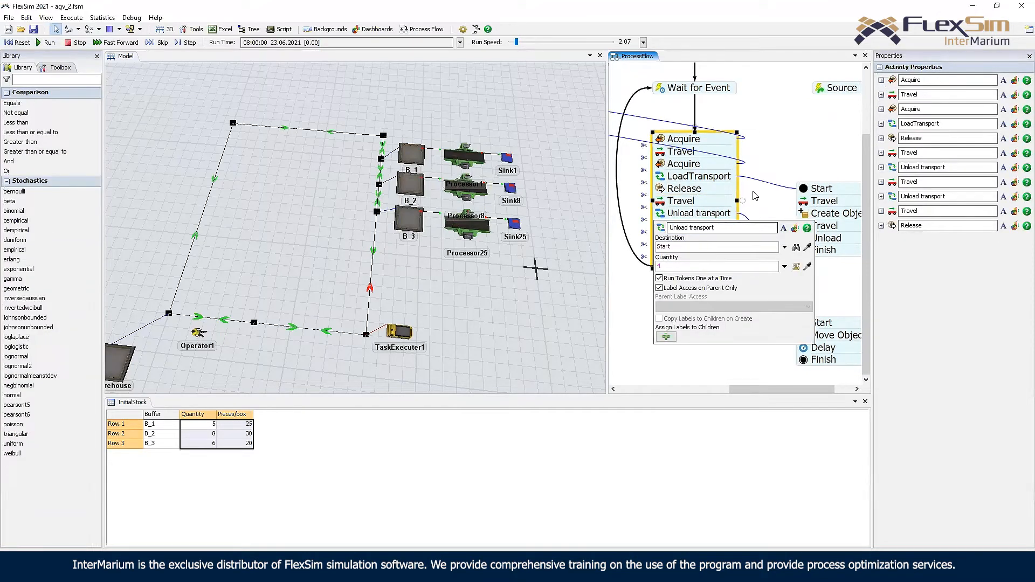
left_click(678, 238)
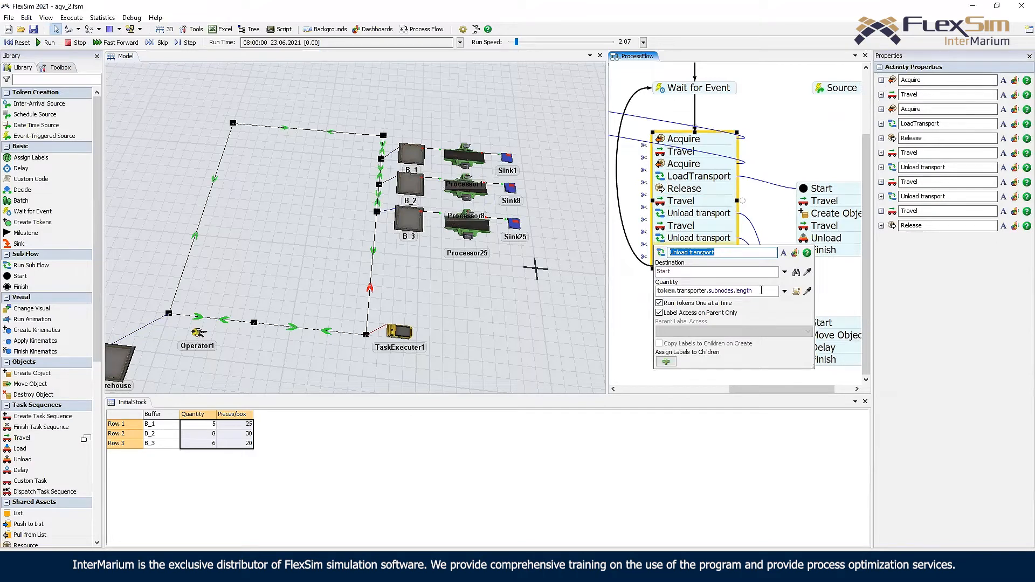
left_click_drag(769, 290, 651, 280)
type("1")
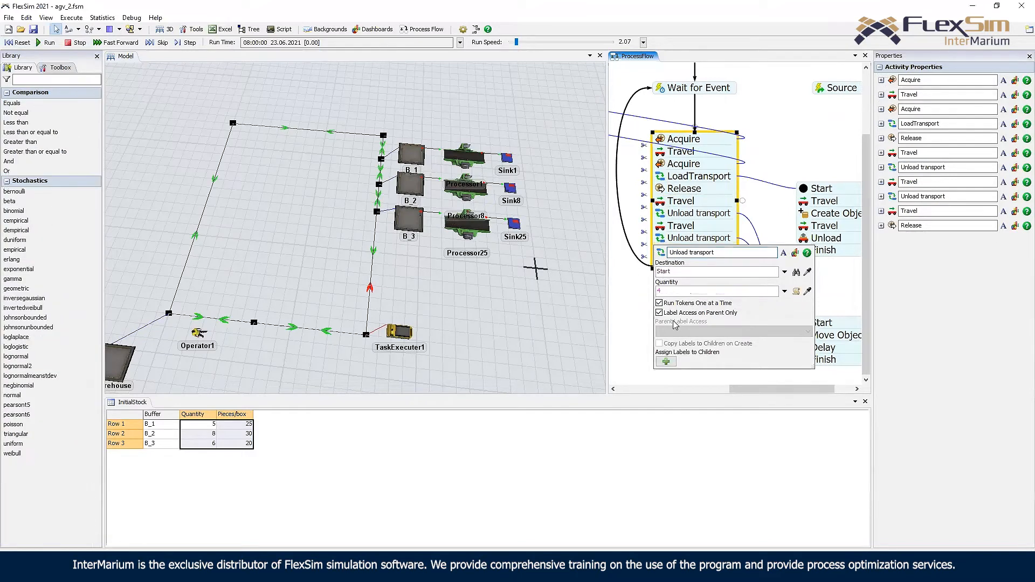
left_click(756, 215)
- Check the Move Object activity's destination, and assign the first Unload transport's children a label named destiantion with value B_2
left_click(802, 334)
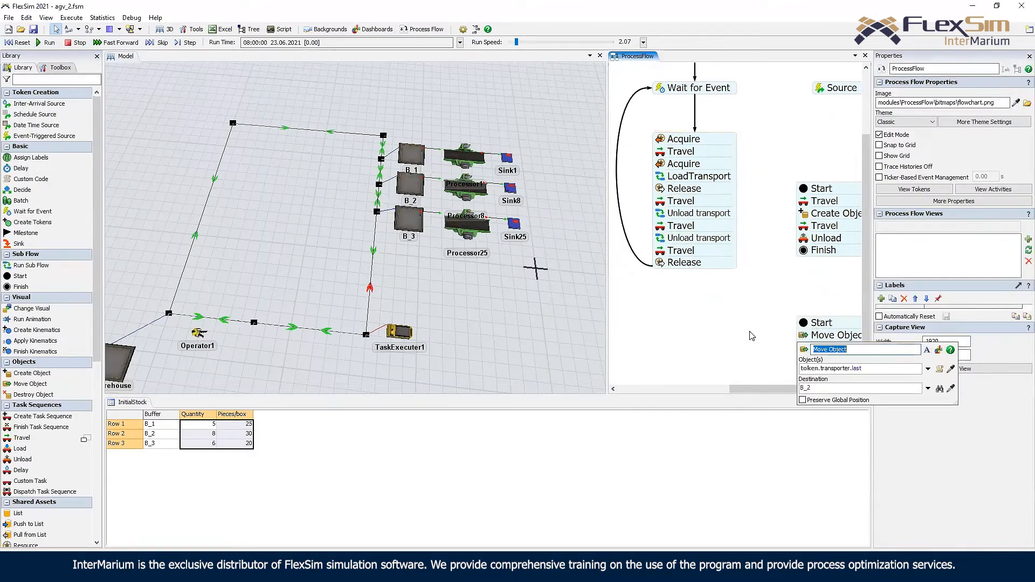
left_click_drag(754, 337, 731, 305)
left_click(780, 303)
left_click_drag(793, 356, 775, 352)
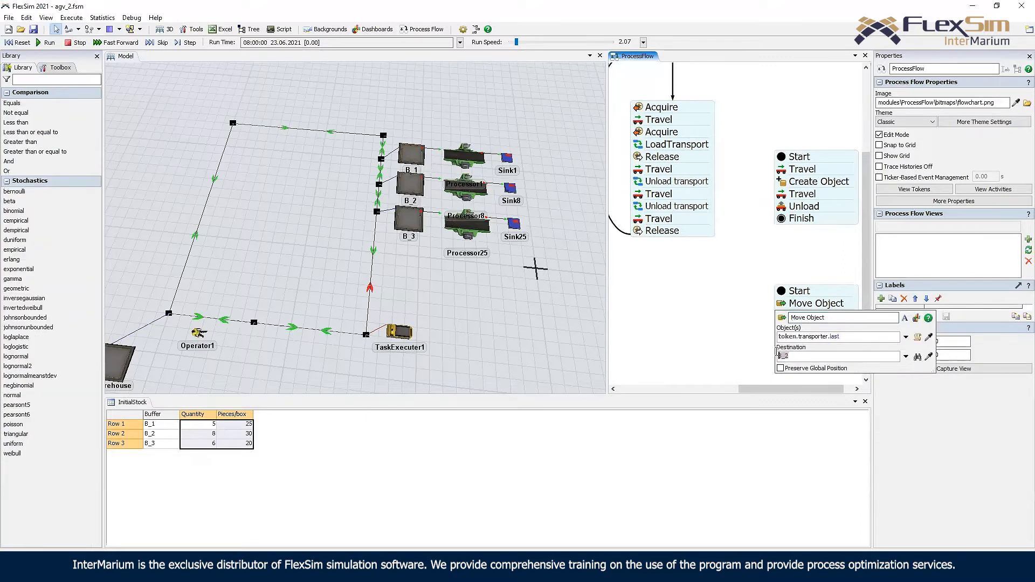
left_click(714, 326)
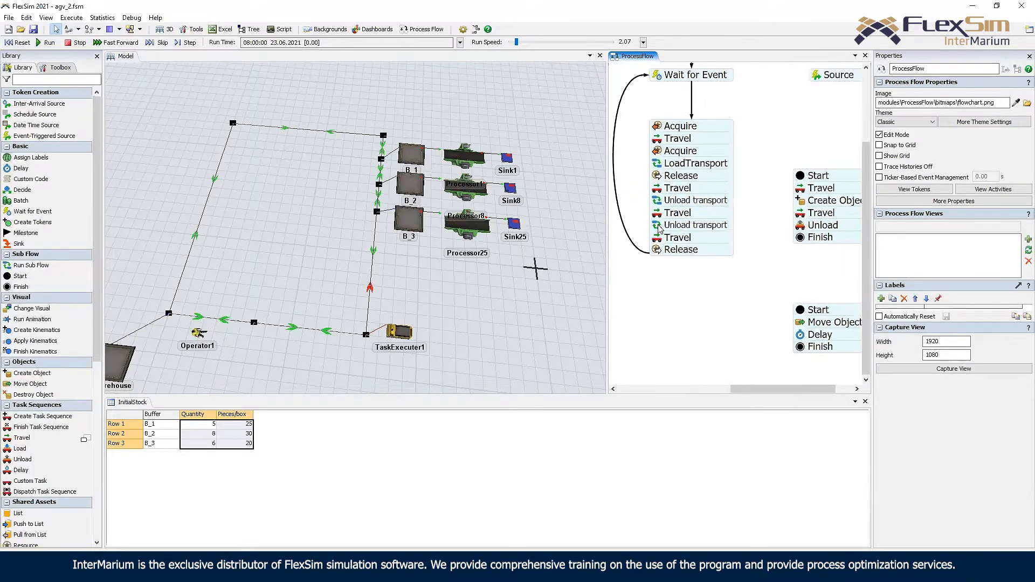
left_click(659, 203)
left_click(663, 323)
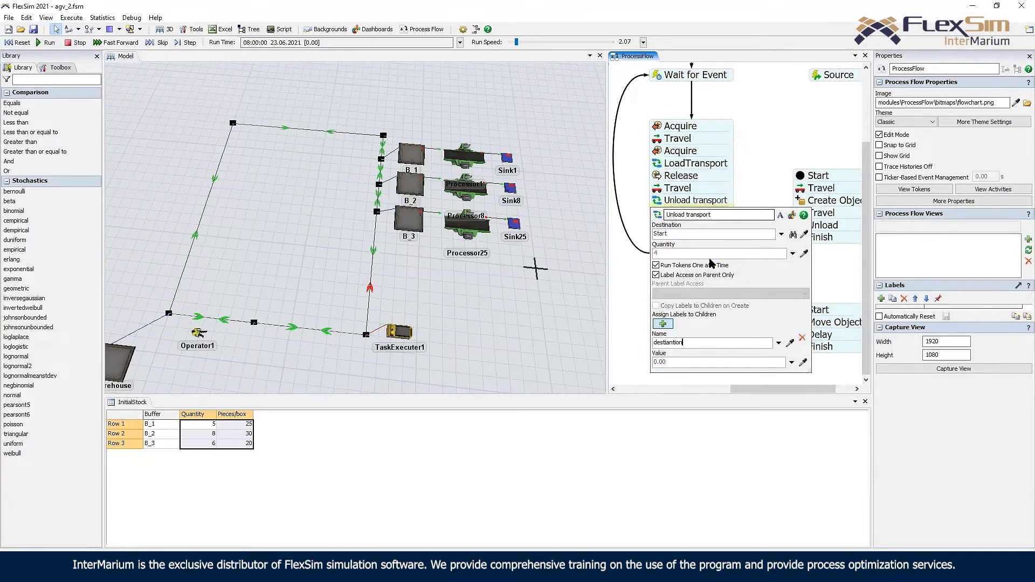
left_click(803, 362)
left_click(412, 183)
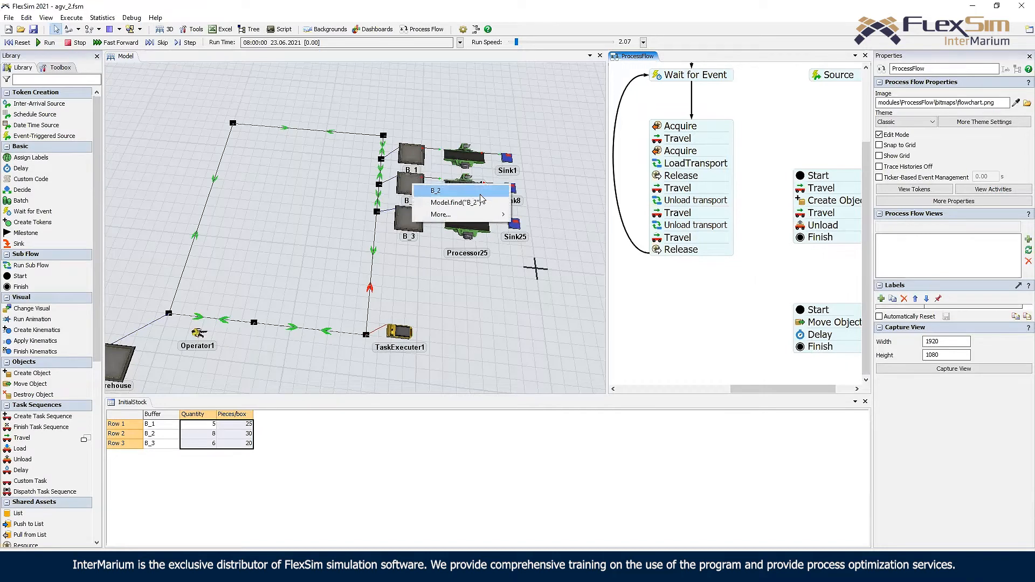
left_click(427, 189)
left_click(636, 199)
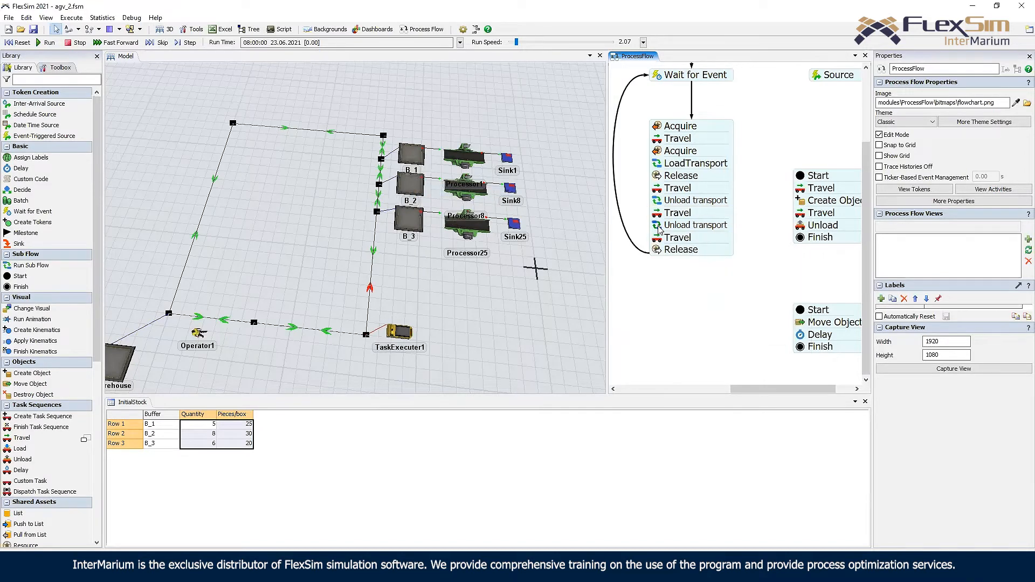
- Add a destination label for the children of the second Unload transport activity
left_click(658, 226)
left_click(662, 348)
type("de")
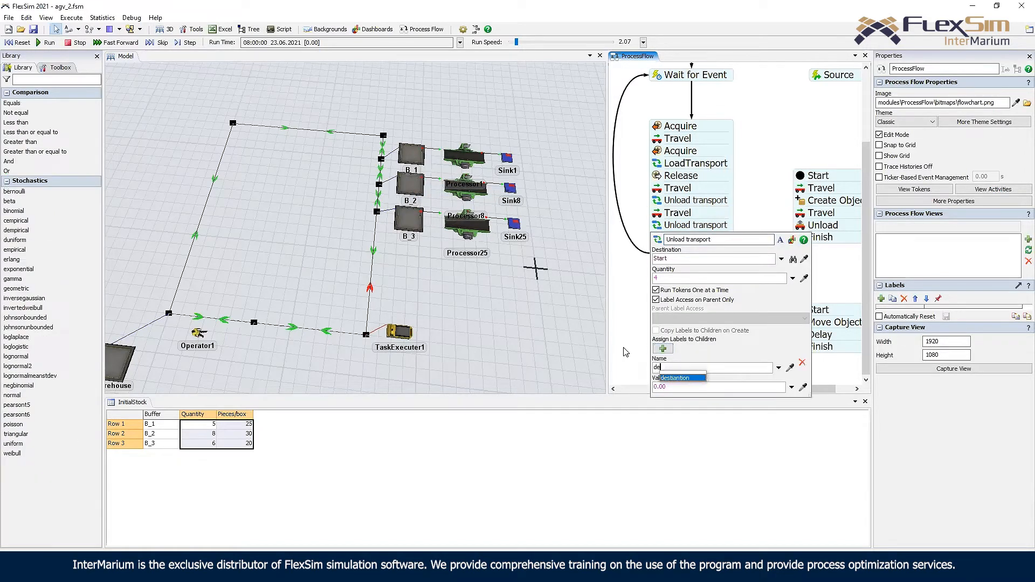
type("stiniation")
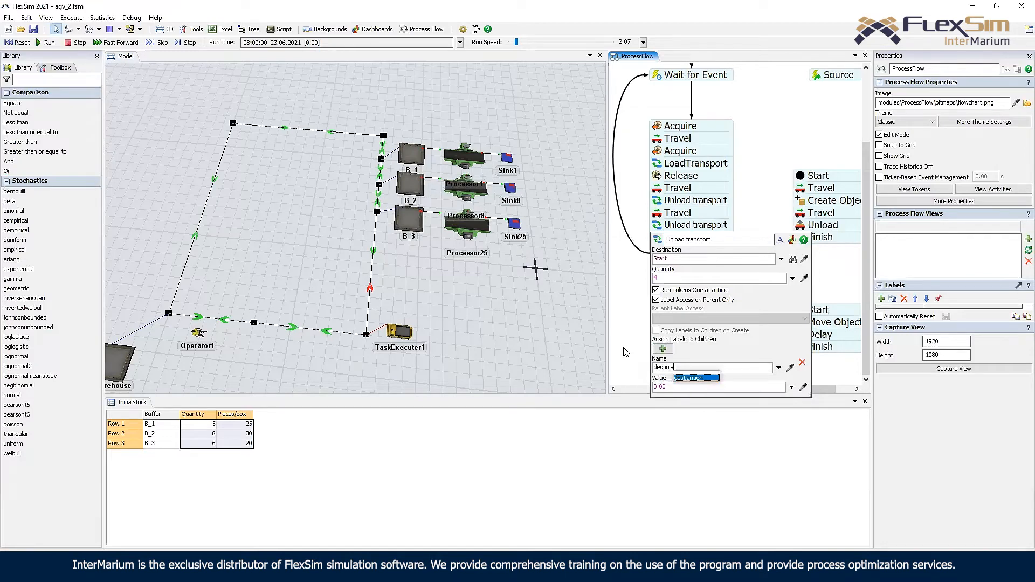
- Set the value of the label assigned to children in the second Unload transport activity to buffer B_3
left_click(803, 388)
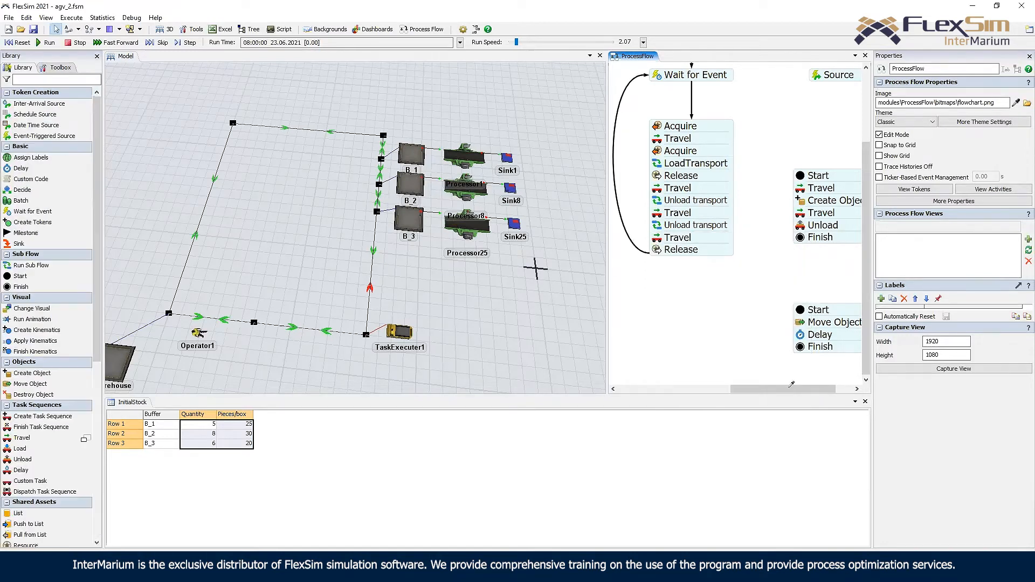
left_click(413, 220)
left_click(430, 228)
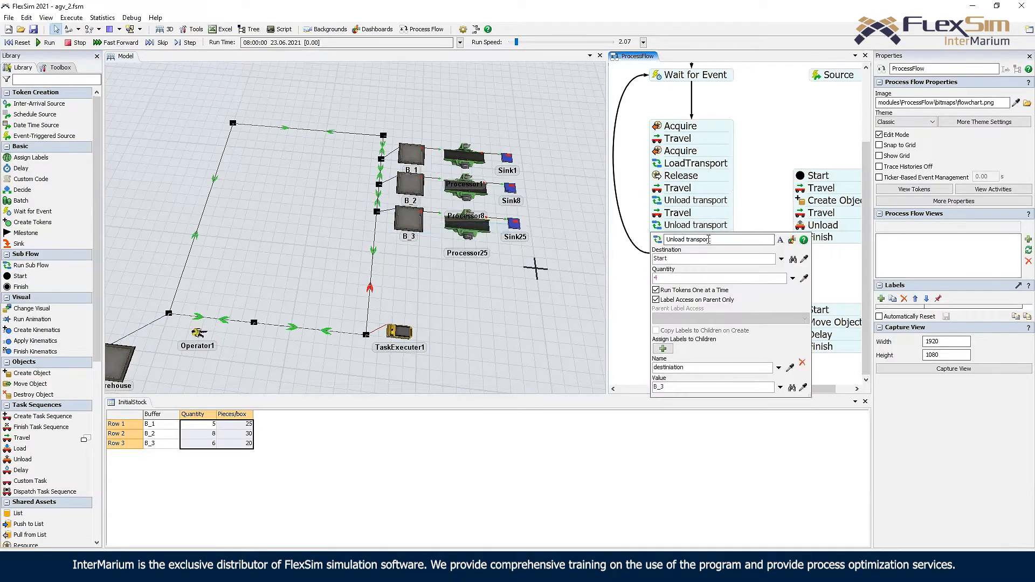
left_click(731, 193)
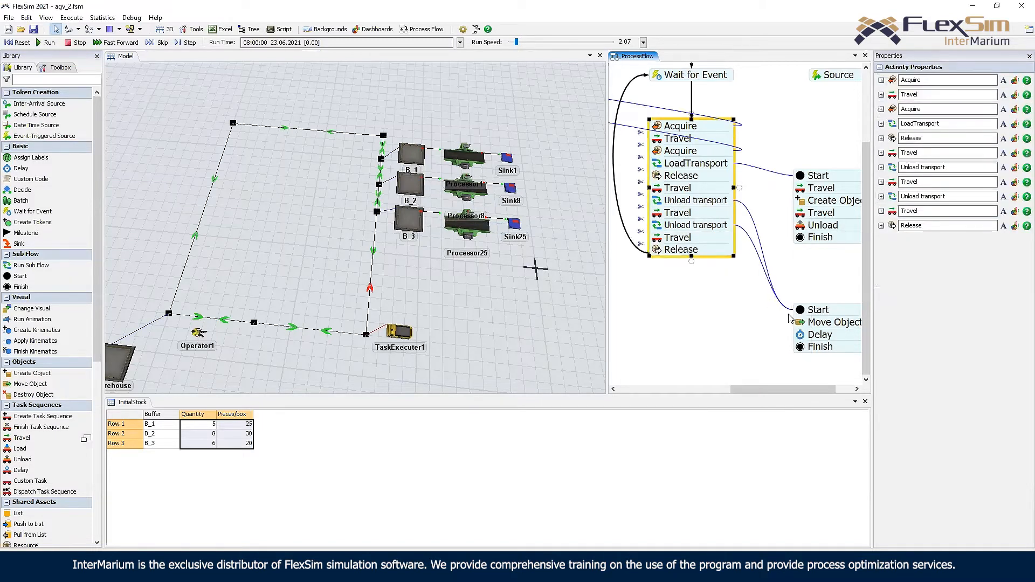
left_click(802, 322)
left_click(825, 374)
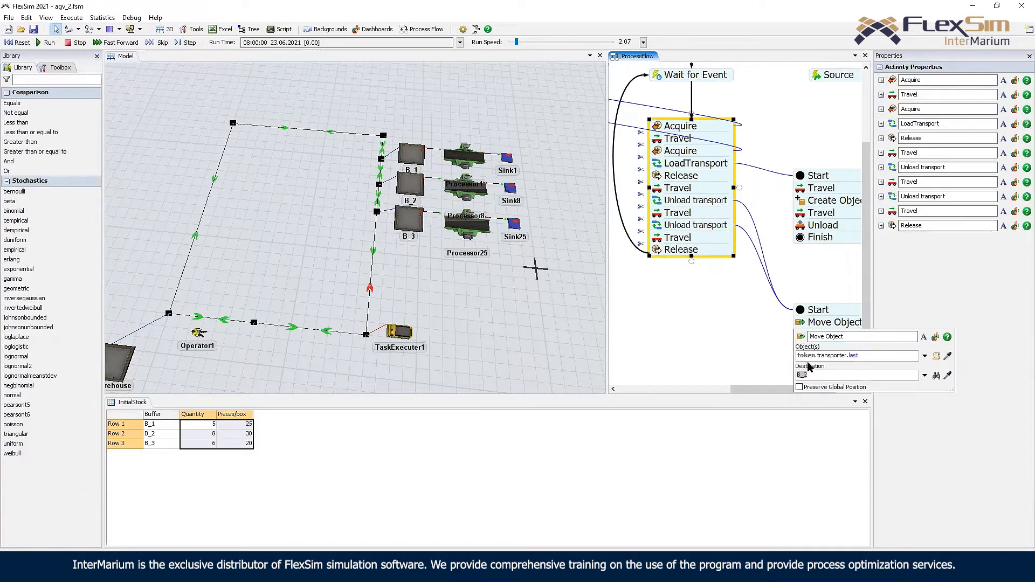
left_click(925, 375)
mouse_move(862, 412)
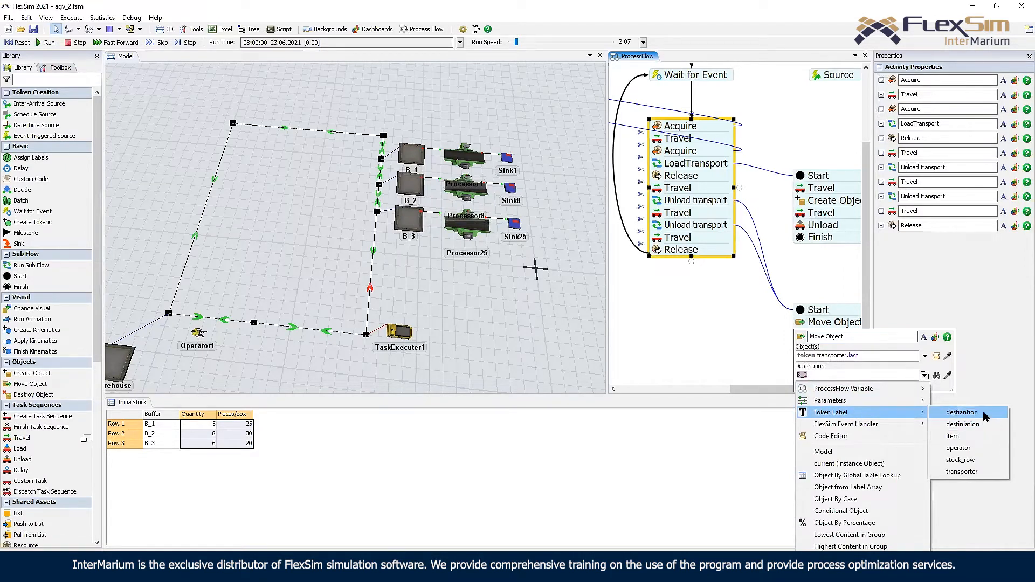
left_click(760, 316)
- Correct the name of the label assigned to children to "destination" in both Unload transport activities
left_click(661, 198)
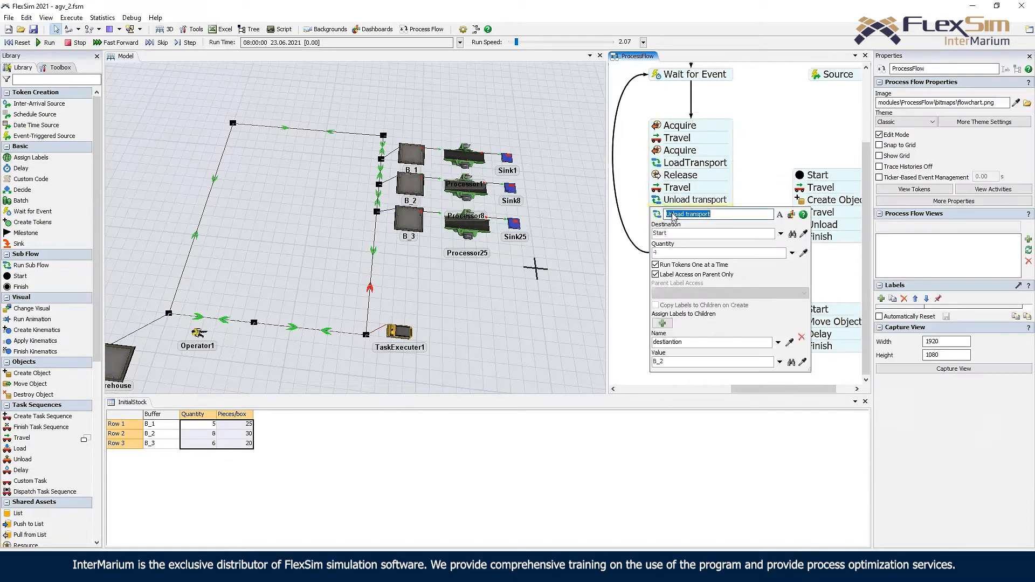
left_click(676, 343)
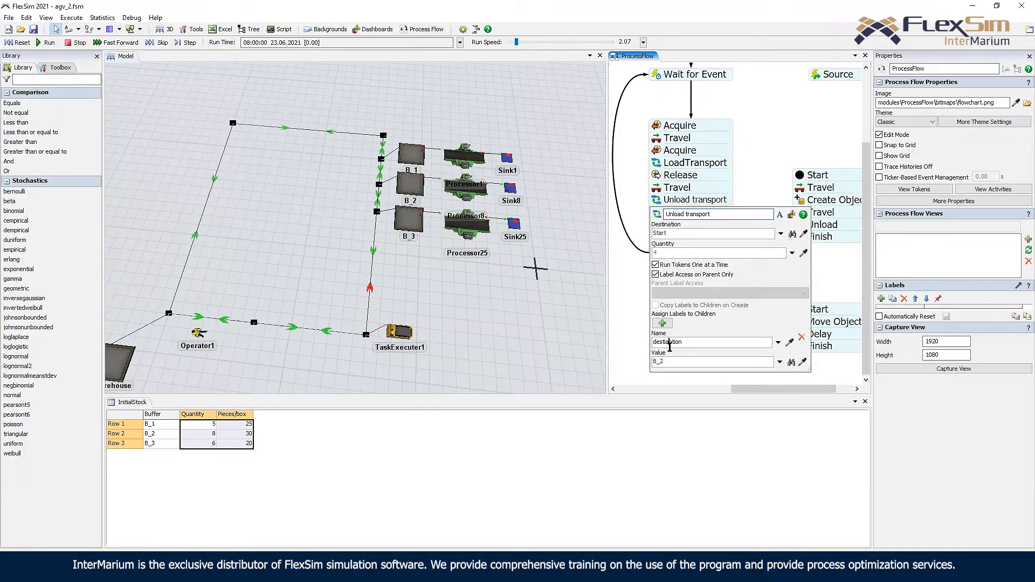
double_click(670, 343)
left_click(759, 150)
left_click(695, 223)
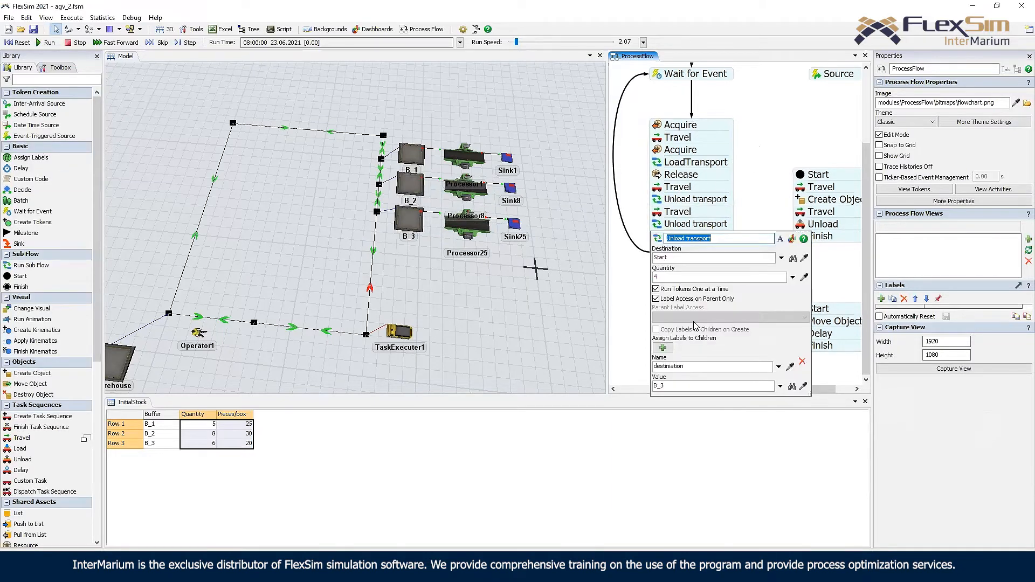
left_click(698, 367)
left_click(826, 275)
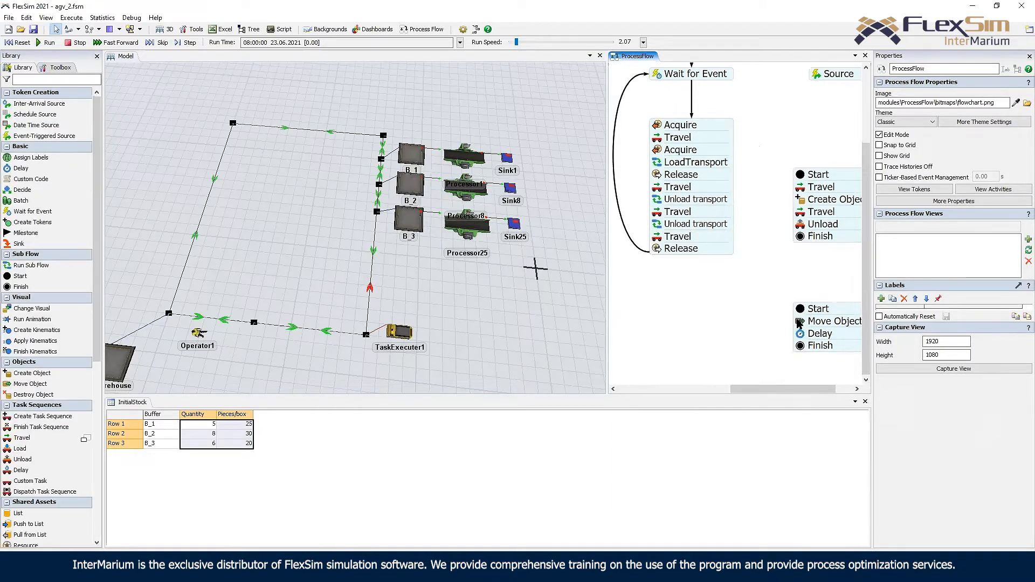
- Set the Move Object activity's destination to token.destination
left_click(834, 321)
left_click(899, 374)
key("BackSpace")
key("BackSpace")
key("BackSpace")
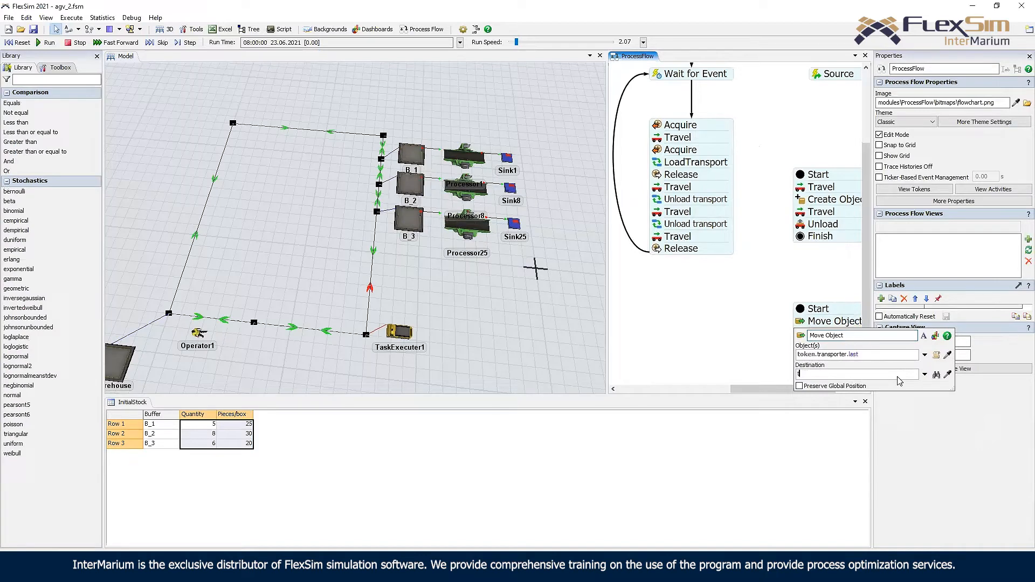
type("token.de")
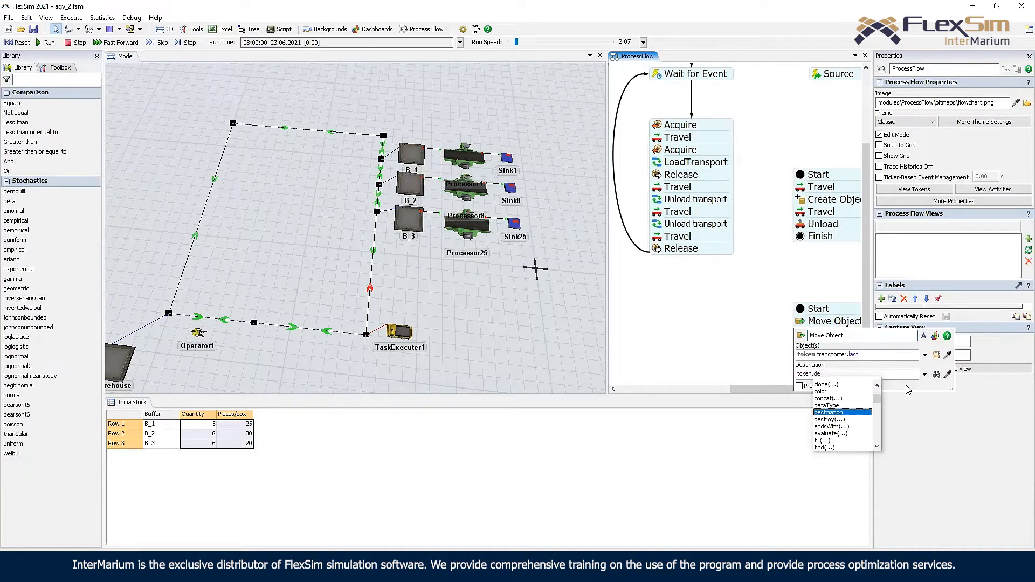
key("Return")
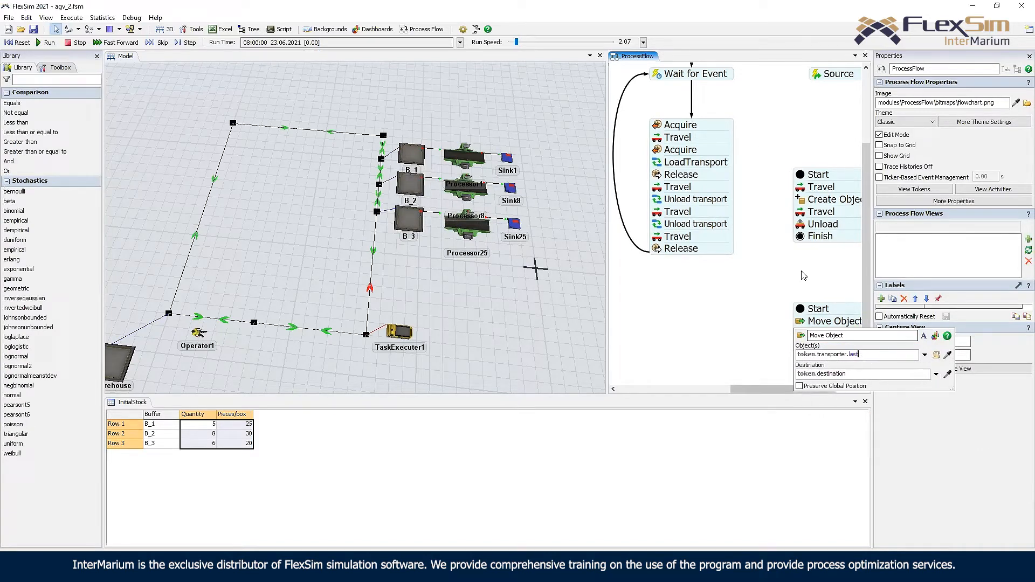
left_click(802, 273)
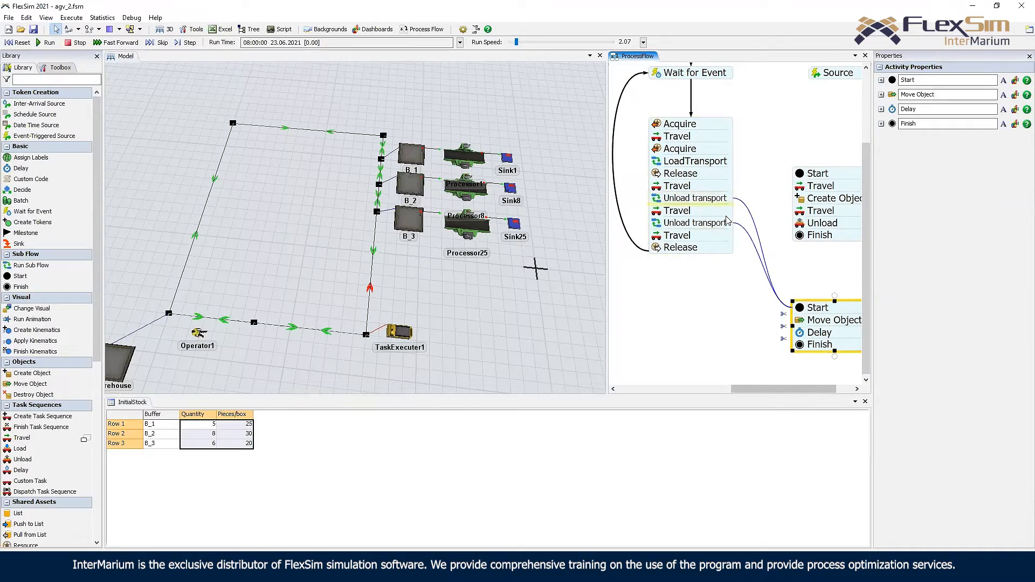
- Check the destination labels, their buffer values and the quantities in both Unload transport activities
double_click(670, 201)
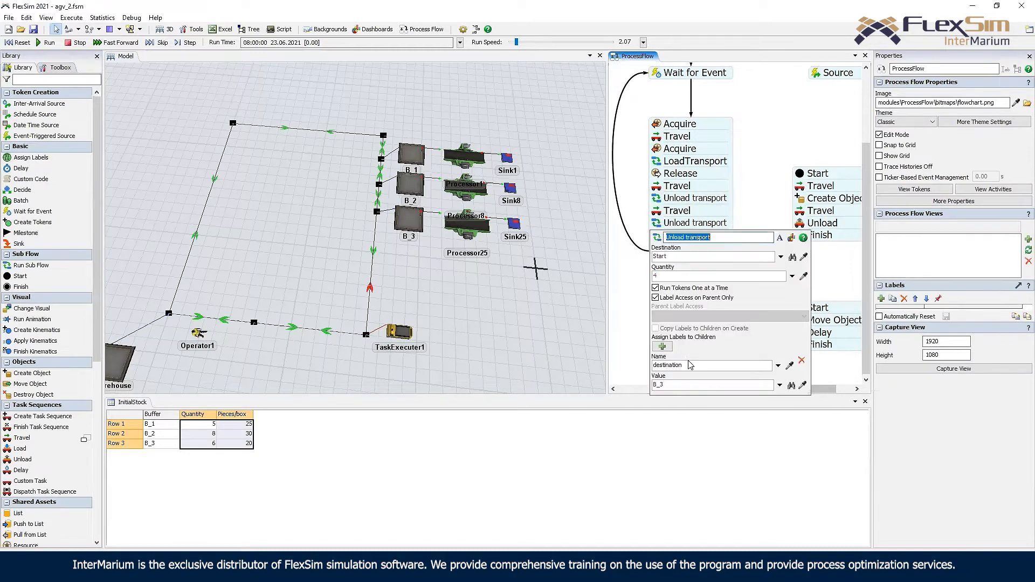
left_click(651, 365)
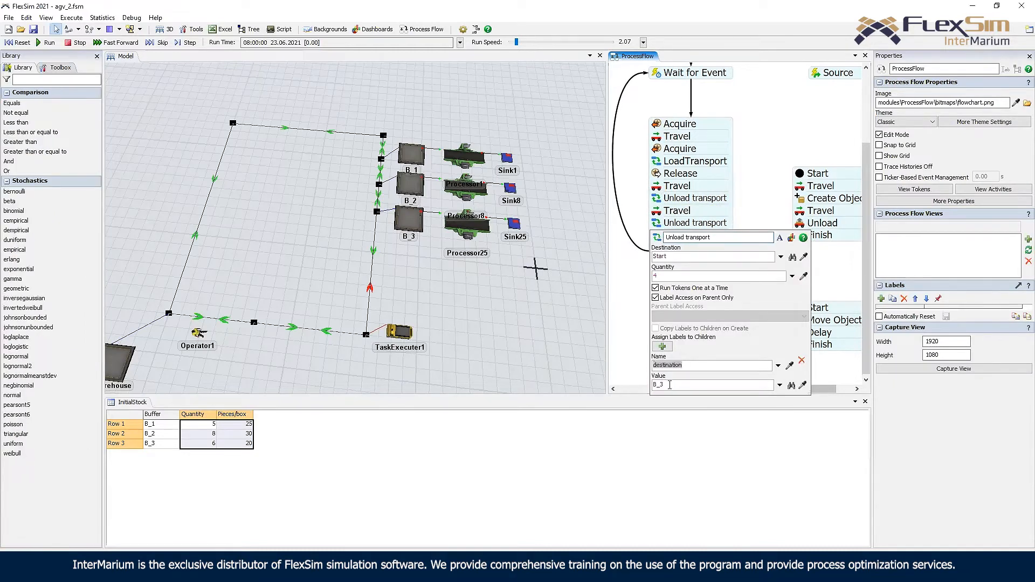
left_click(779, 173)
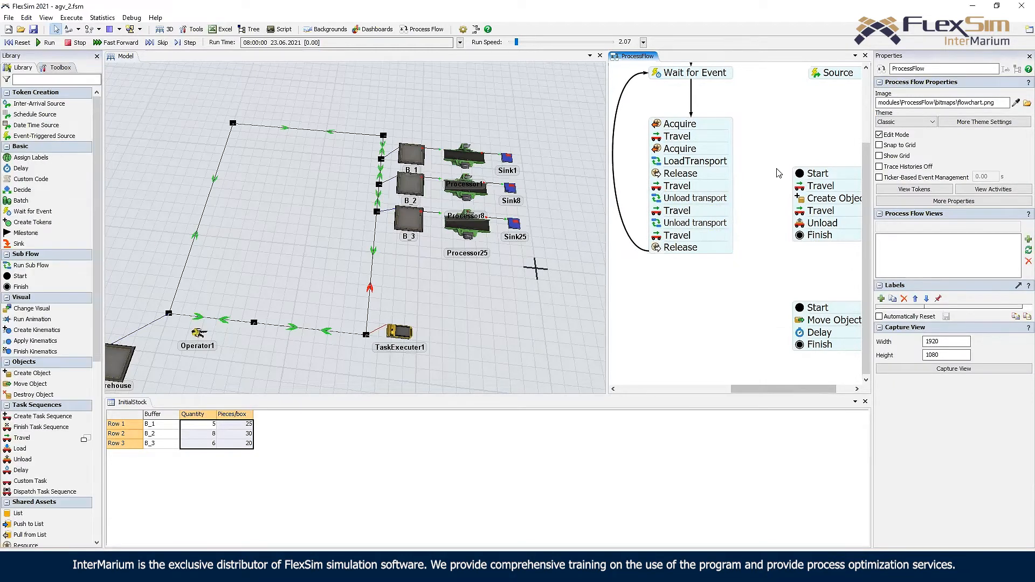
left_click(661, 201)
left_click(667, 251)
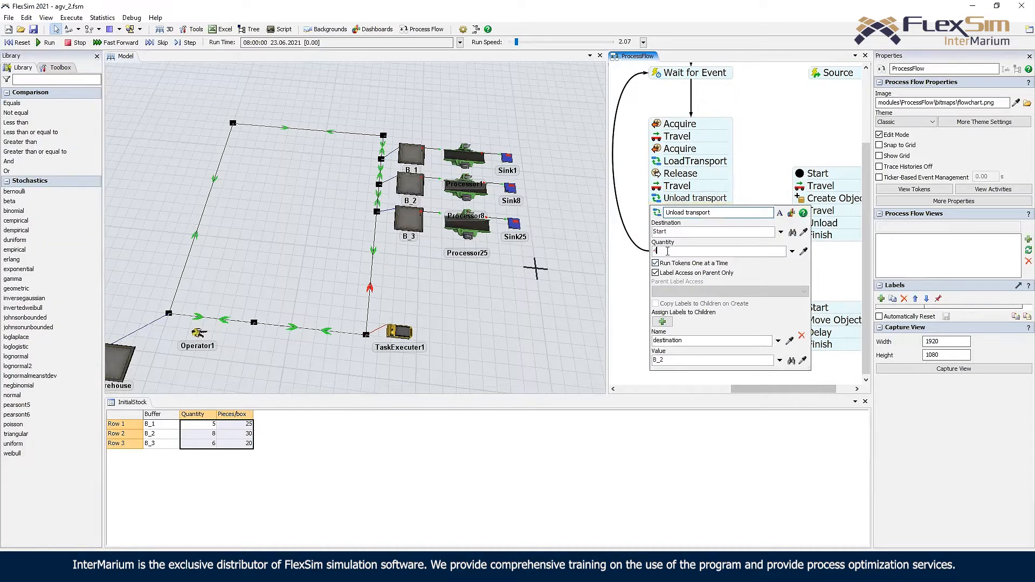
left_click(627, 204)
left_click(655, 224)
left_click(674, 277)
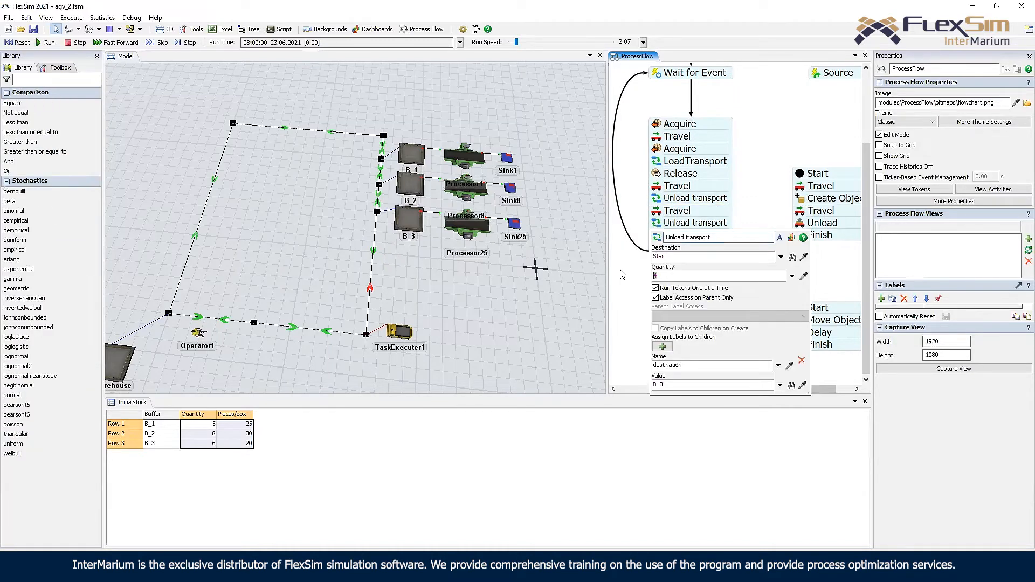
left_click(639, 276)
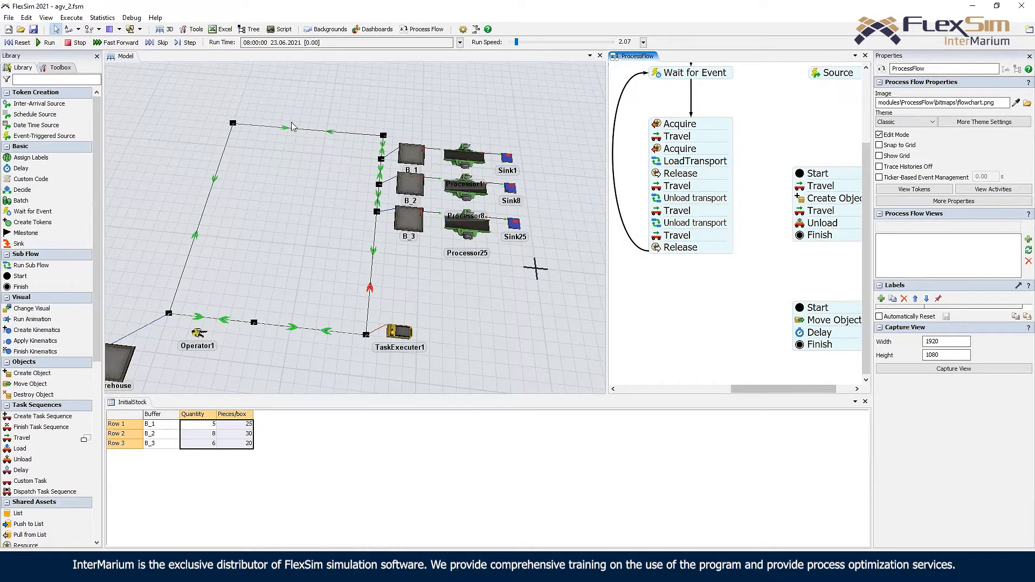
- Reset and run the model, open the LoadTransport activity's properties, and raise the run speed to about 6.55
left_click(8, 43)
left_click(47, 42)
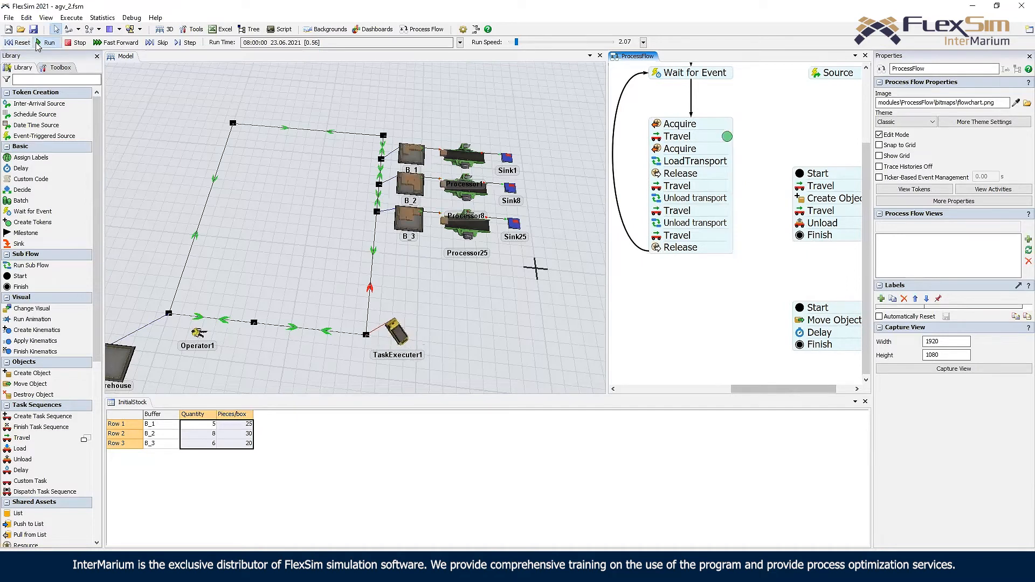
left_click(657, 163)
left_click_drag(308, 222, 345, 195)
left_click_drag(516, 42, 520, 50)
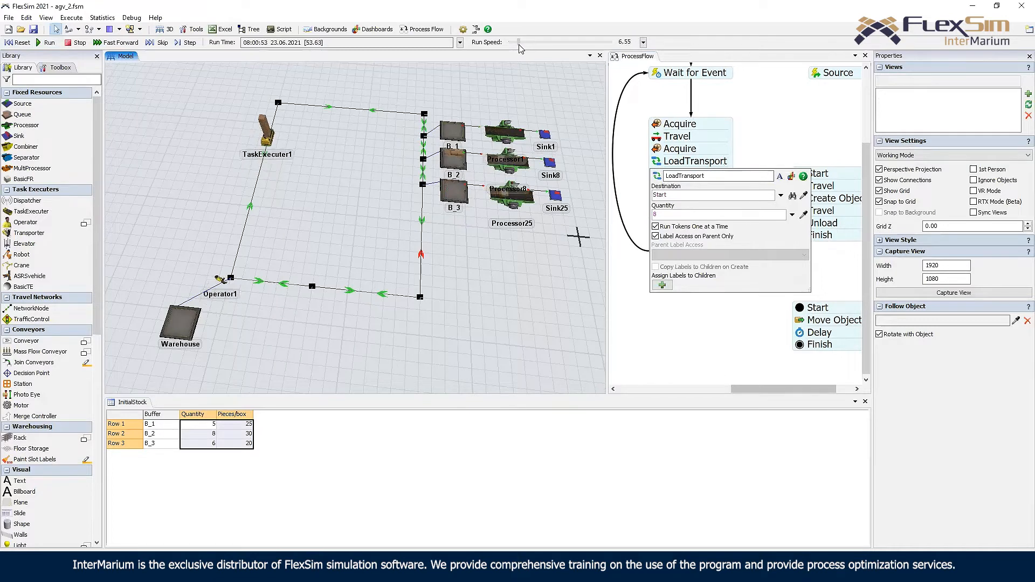
- Slow the run to about 0.66 to watch TaskExecuter1 deliver boxes to the buffers, and raise the speed to about 3.84
left_click_drag(517, 42, 515, 43)
left_click_drag(475, 91, 470, 96)
scroll(469, 108, "up", 5)
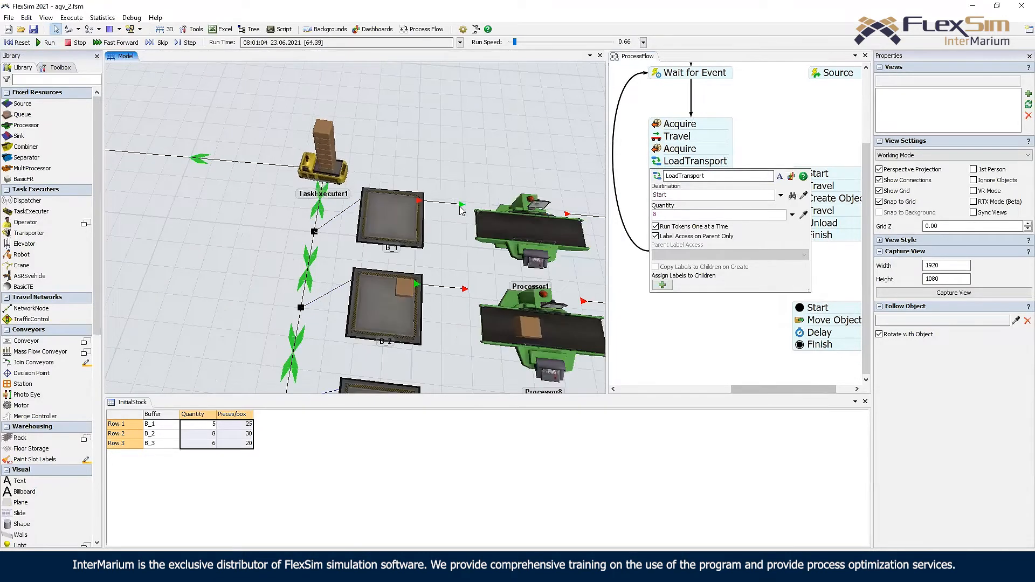
left_click_drag(515, 46, 517, 48)
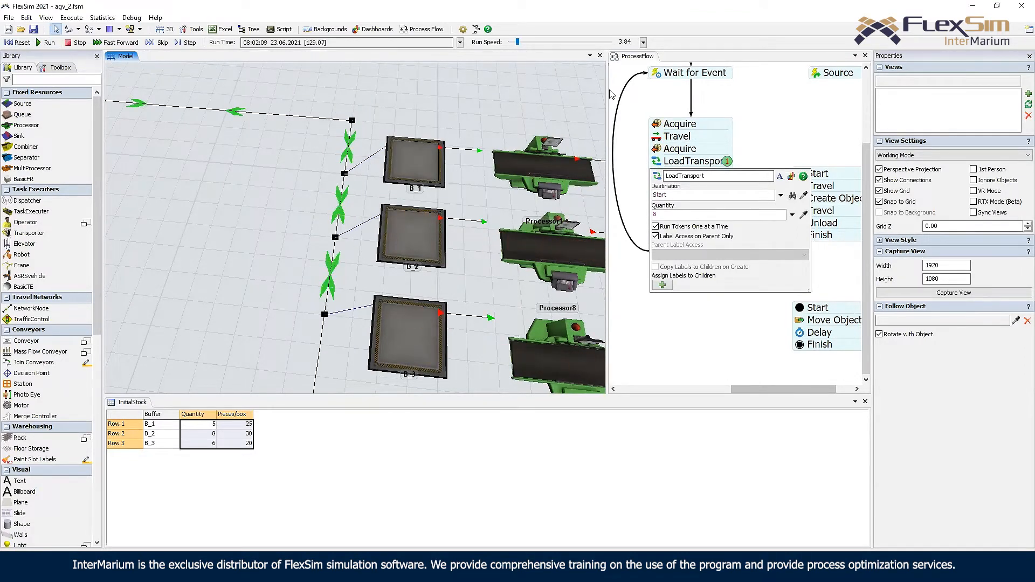
- Follow TaskExecuter1 through the next delivery round, reduce the run speed to 0.0255, and stop the simulation
left_click(758, 146)
scroll(757, 146, "down", 1)
scroll(757, 146, "down", 1)
left_click(334, 159)
scroll(334, 162, "down", 6)
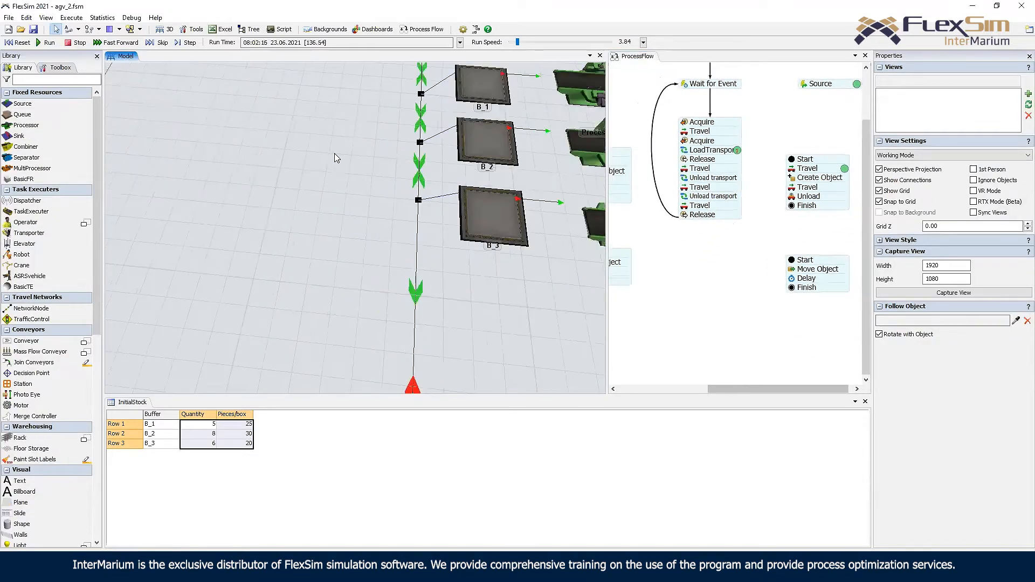
left_click_drag(495, 173, 520, 170)
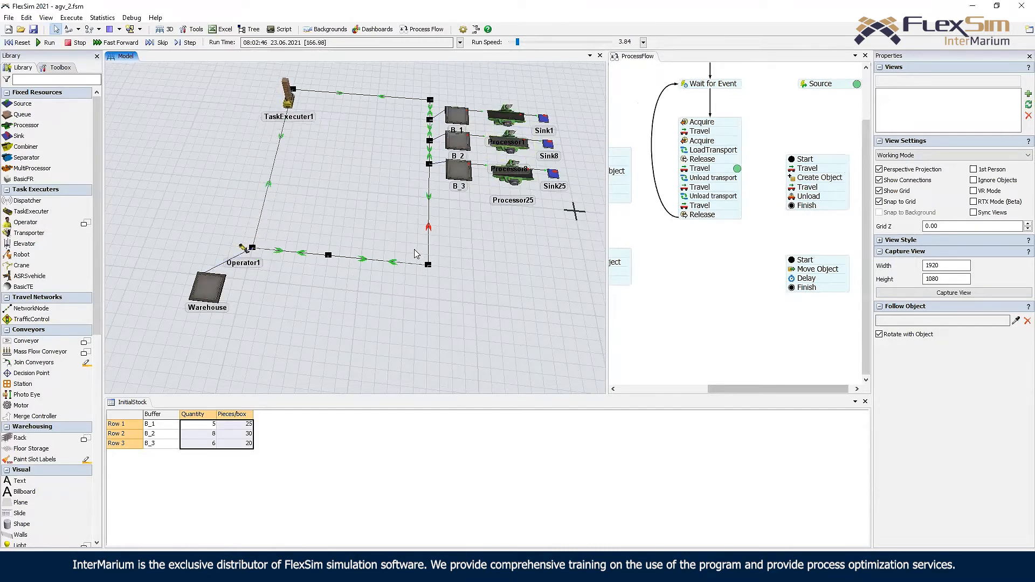
left_click_drag(501, 224, 403, 261)
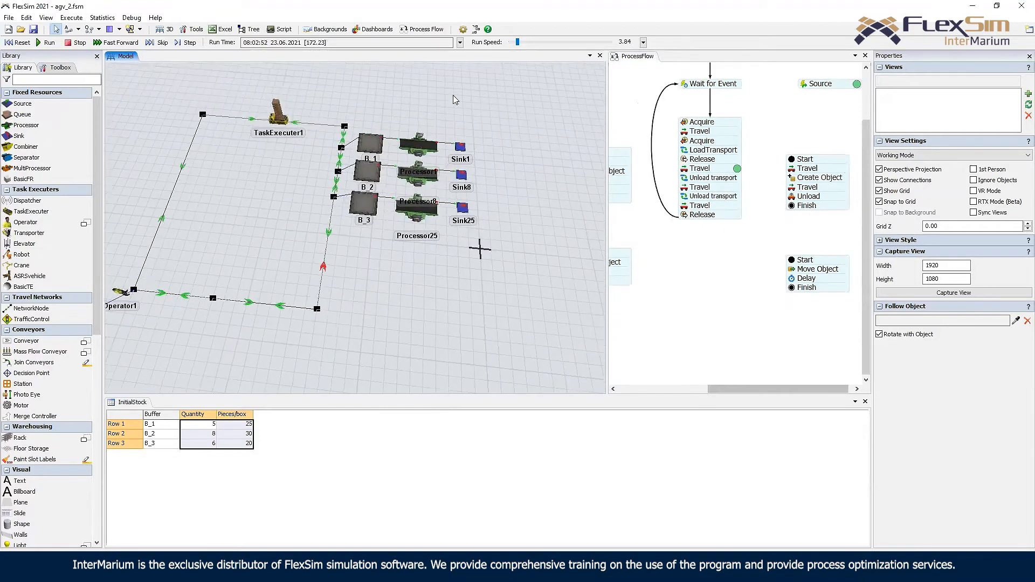
left_click_drag(516, 43, 510, 44)
left_click(78, 43)
- Examine the Wait for Event activity's content-change rules for B_2 and B_3 and its maximum wait timer
left_click_drag(807, 160, 822, 177)
left_click_drag(853, 234, 808, 171)
left_click_drag(781, 106, 800, 142)
scroll(695, 129, "up", 2)
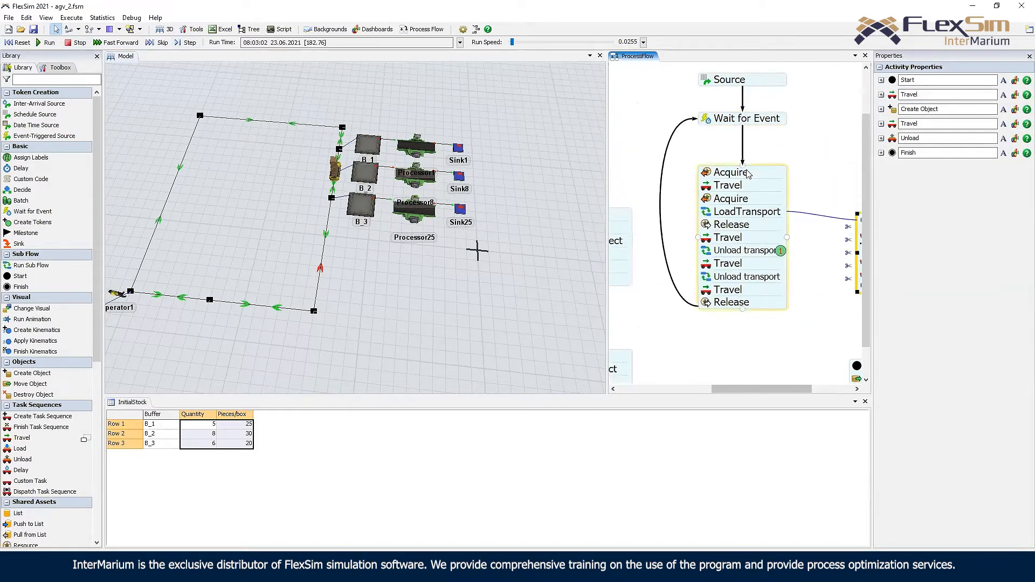
double_click(714, 116)
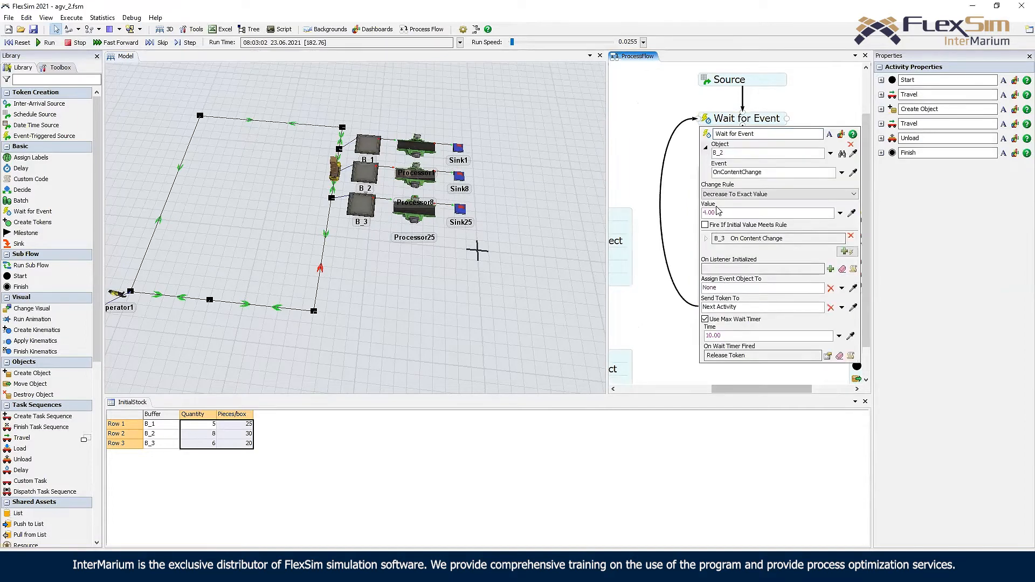
left_click(706, 239)
left_click(706, 239)
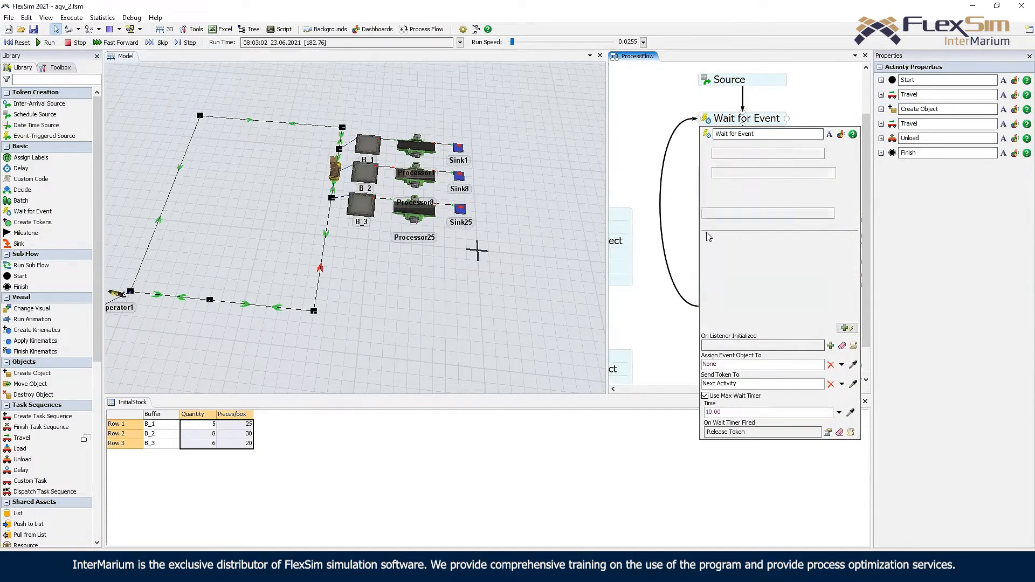
left_click(705, 147)
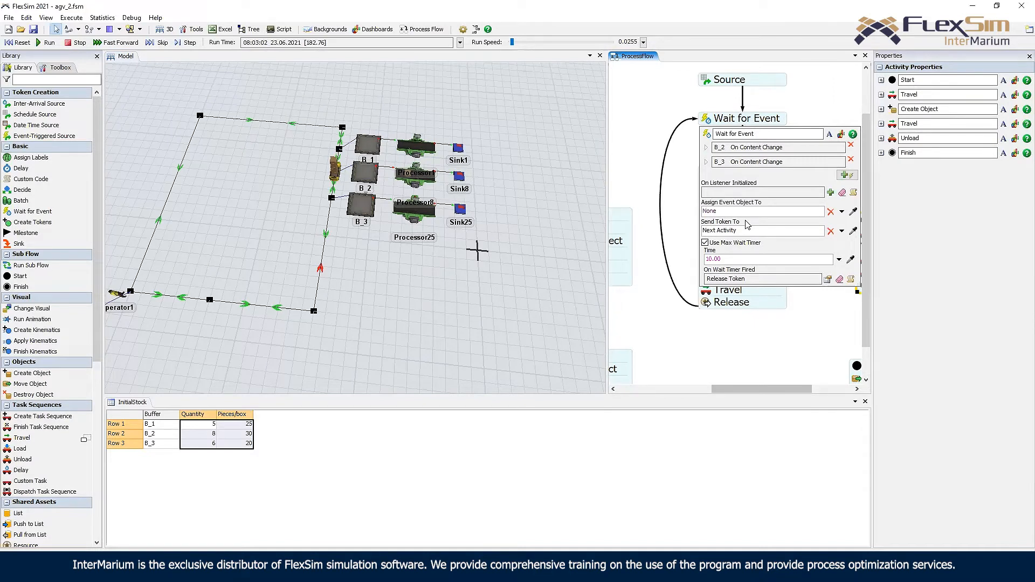
left_click(684, 190)
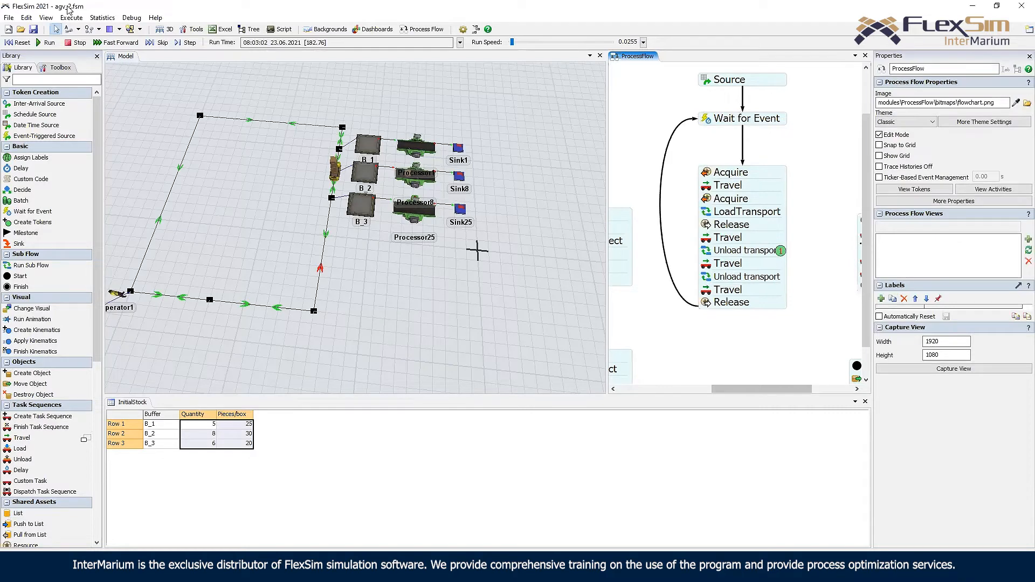
- Reset the model and move the network node connected to TaskExecuter1 outward from its corner of the track
left_click(19, 42)
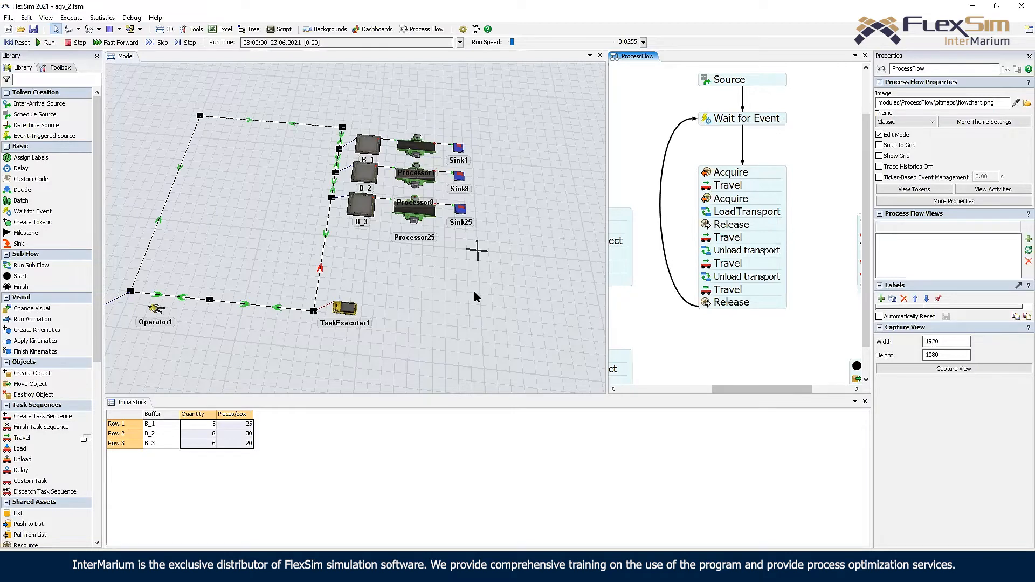
mouse_move(264, 276)
right_mouse_down()
mouse_move(296, 260)
mouse_move(270, 278)
right_mouse_up()
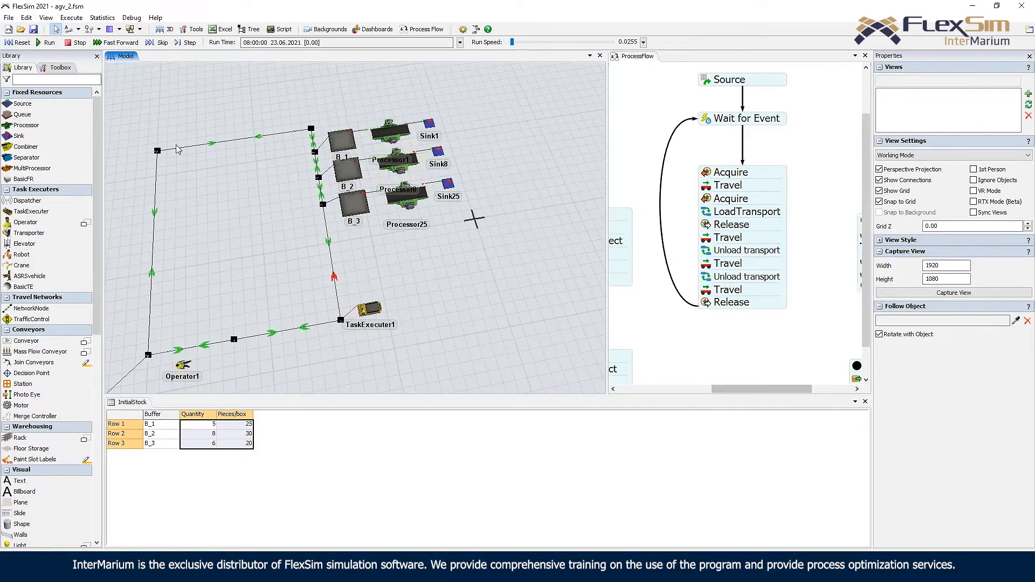
left_click(24, 44)
right_click_drag(384, 251, 326, 266)
left_click_drag(326, 265, 312, 316)
- Delete the path between the moved node and the node beside B_3, and move TaskExecuter1 to X -17, Y -8.5
right_click(328, 254)
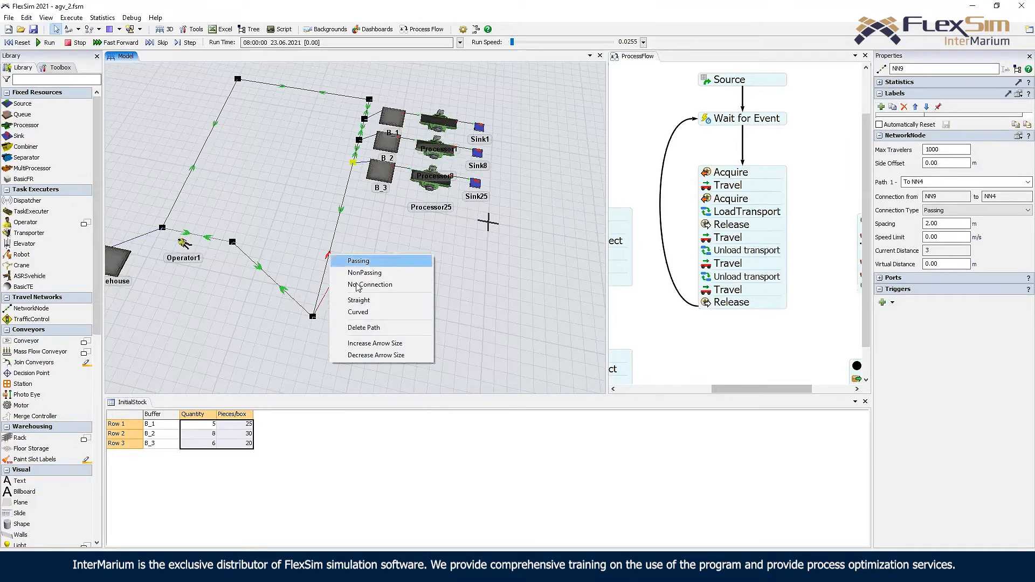
left_click(386, 329)
left_click_drag(353, 261, 292, 273)
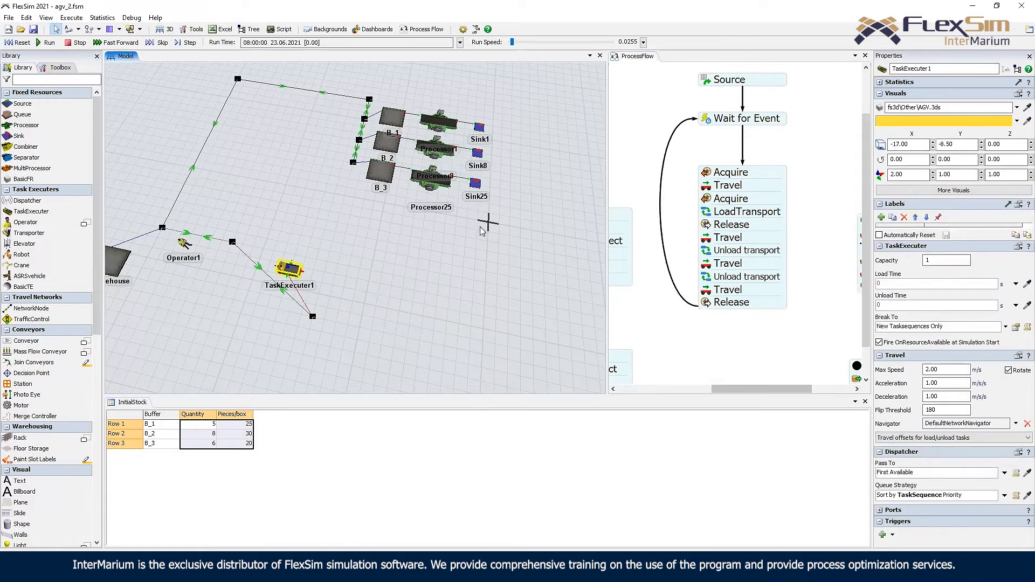
- Copy the three buffer, processor and sink lines and place the copies in line beyond B_3
right_click_drag(479, 227, 500, 210)
left_click_drag(502, 214, 382, 90, "shift")
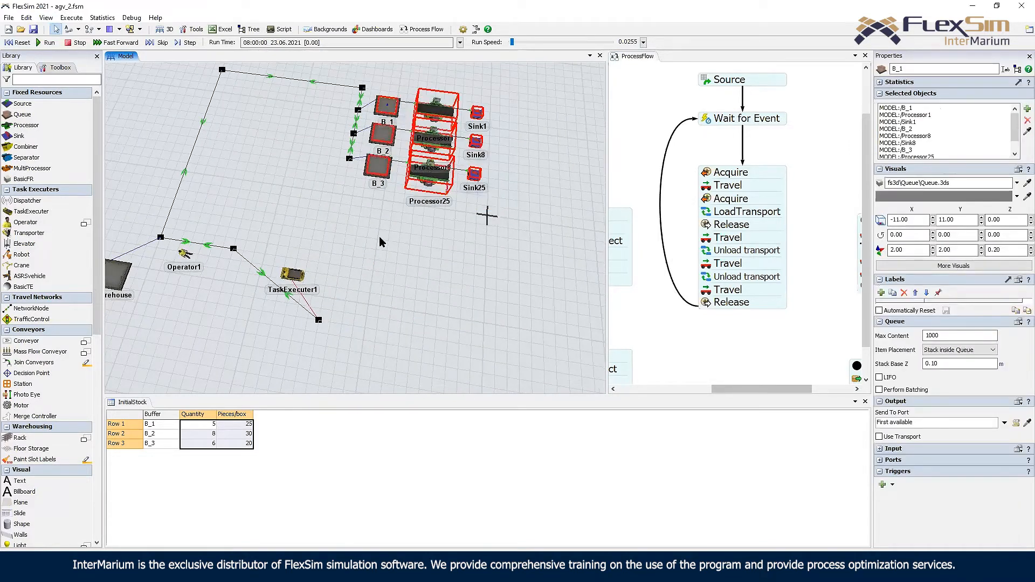
key("ctrl+v")
left_click_drag(386, 258, 371, 208)
- Extend the travel path from the node beside B_3 with three network nodes beside the copied buffers, ending at the corner node
left_click(339, 195)
key("a")
left_click_drag(348, 160, 344, 198)
left_click_drag(343, 210, 329, 259)
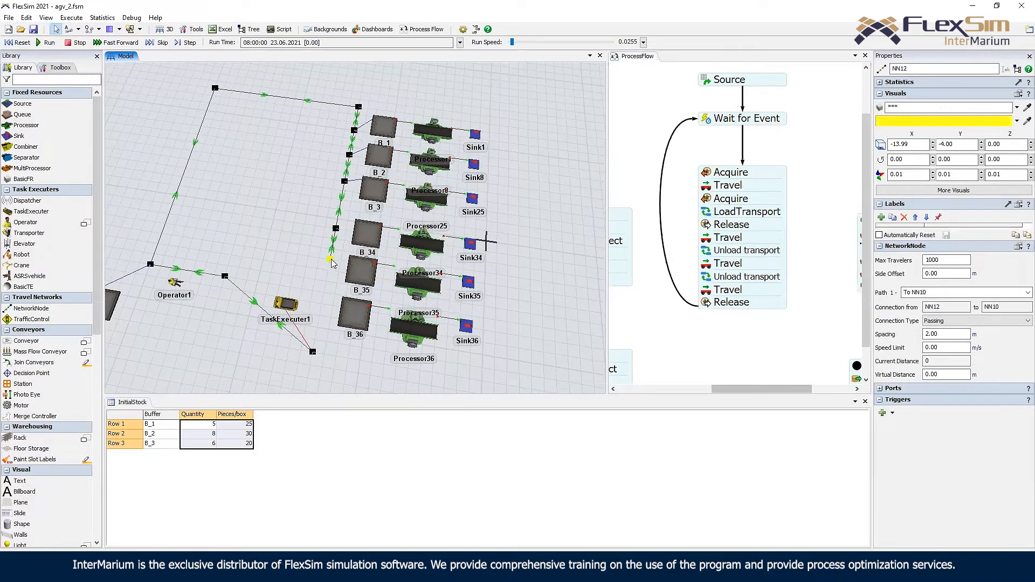
left_click_drag(330, 264, 321, 304)
left_click_drag(321, 304, 313, 350)
- Make the path between the last new node and the corner node near TaskExecuter1 one-way
left_click(313, 351)
left_click(322, 303)
right_click(318, 335)
left_click(358, 364)
- Connect the new network nodes to the copied buffers beside them
right_click_drag(299, 259, 359, 230)
left_click(338, 268)
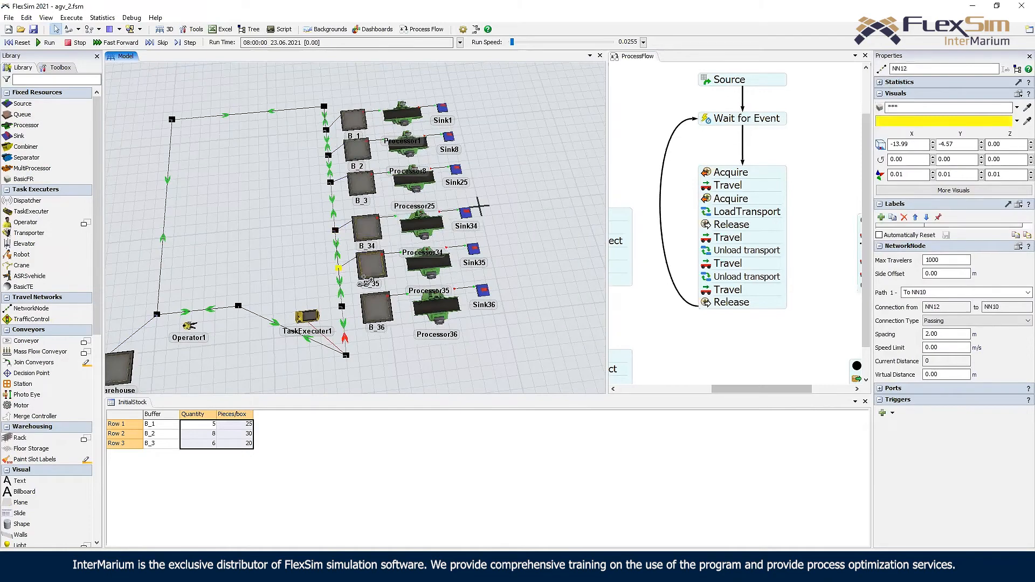
right_click_drag(395, 331, 360, 269)
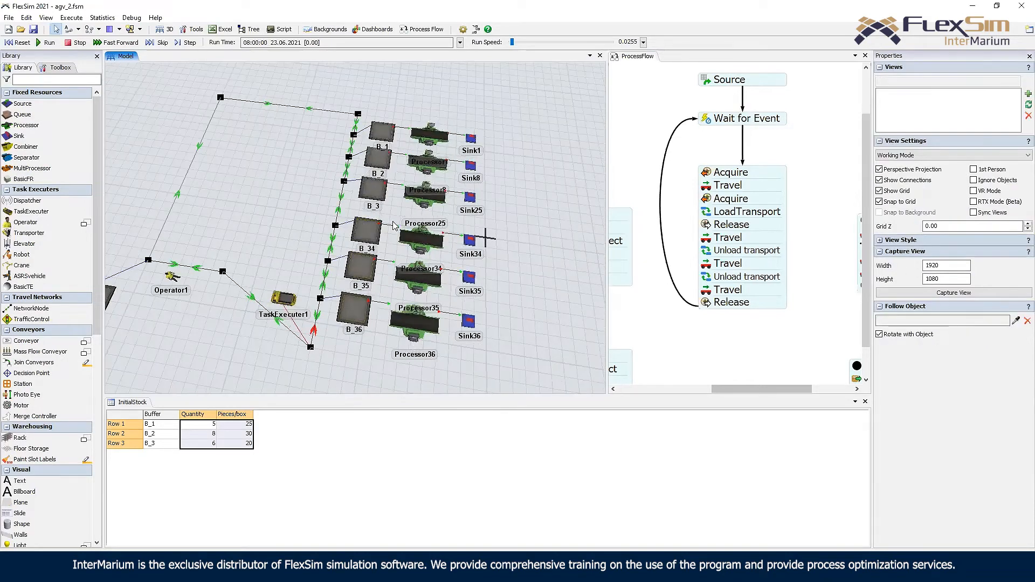
- Rename the three copied buffers together using the prefix B_ and appended numbers starting at 4
right_click_drag(396, 226, 368, 295)
left_click_drag(369, 300, 372, 305, "shift")
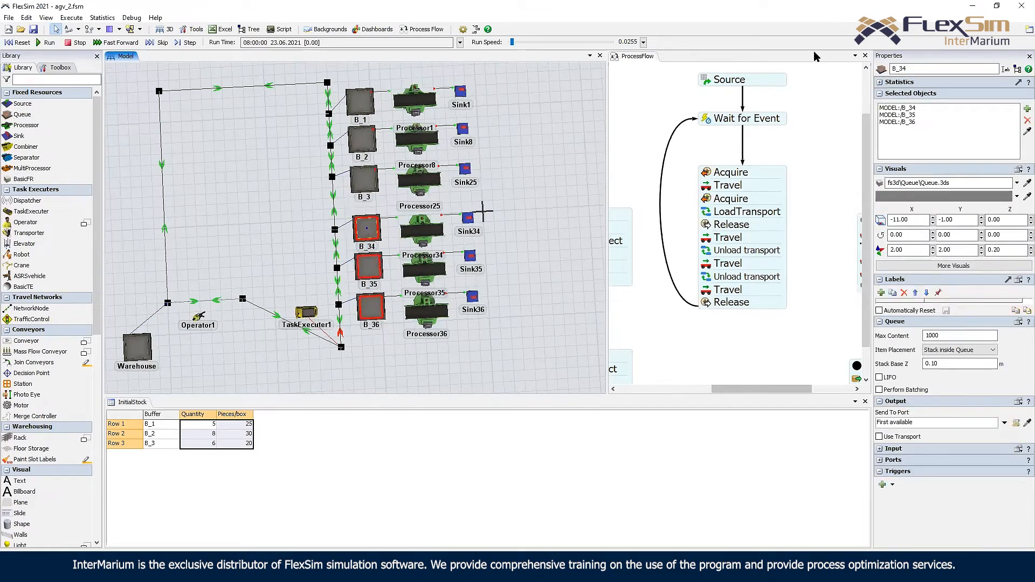
left_click(1006, 70)
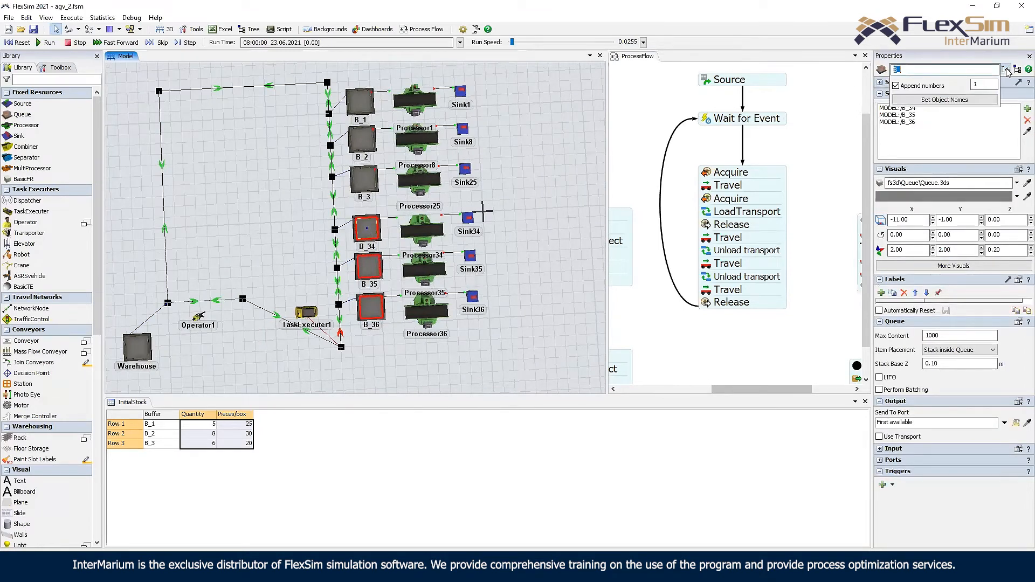
double_click(973, 84)
left_click(976, 100)
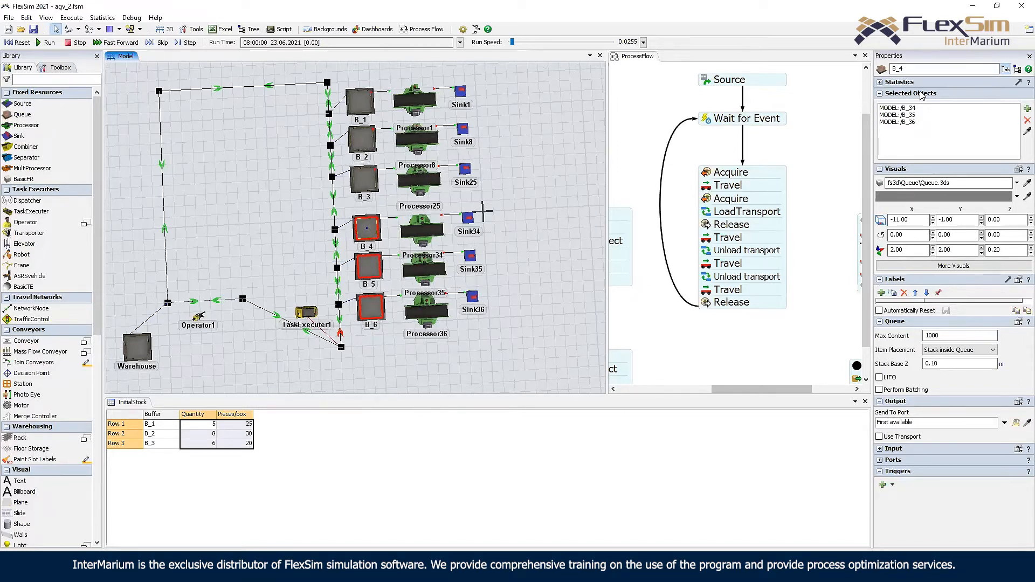
left_click(504, 149)
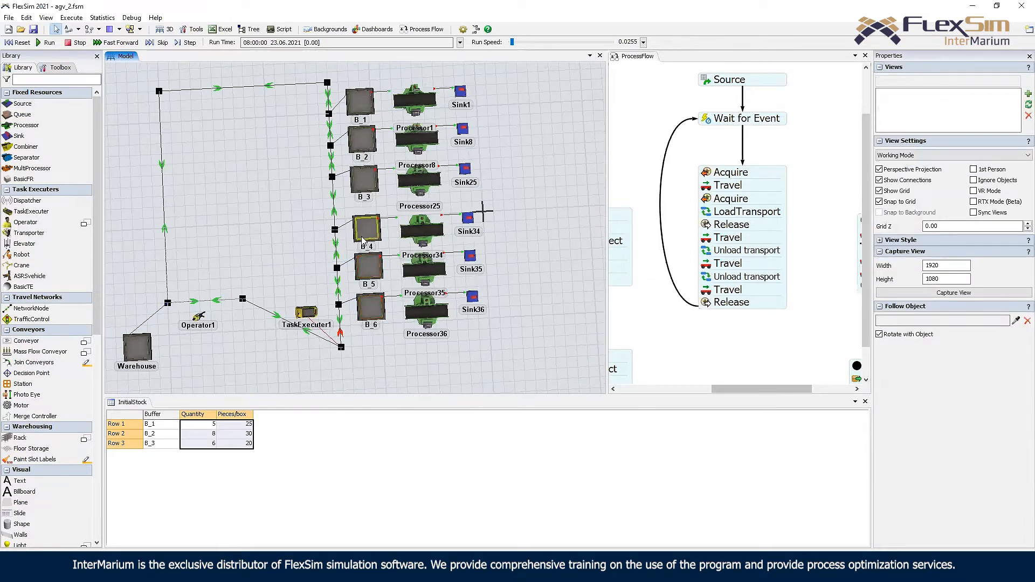
- Check the names of the copied buffers in the model's object tree
left_click(242, 32)
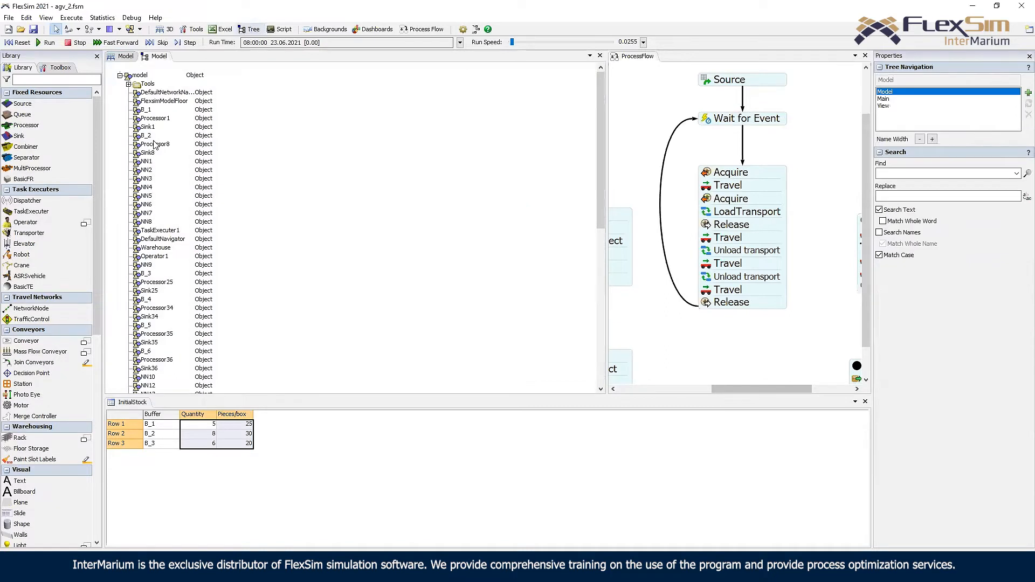
scroll(195, 141, "down", 10)
scroll(147, 131, "up", 3)
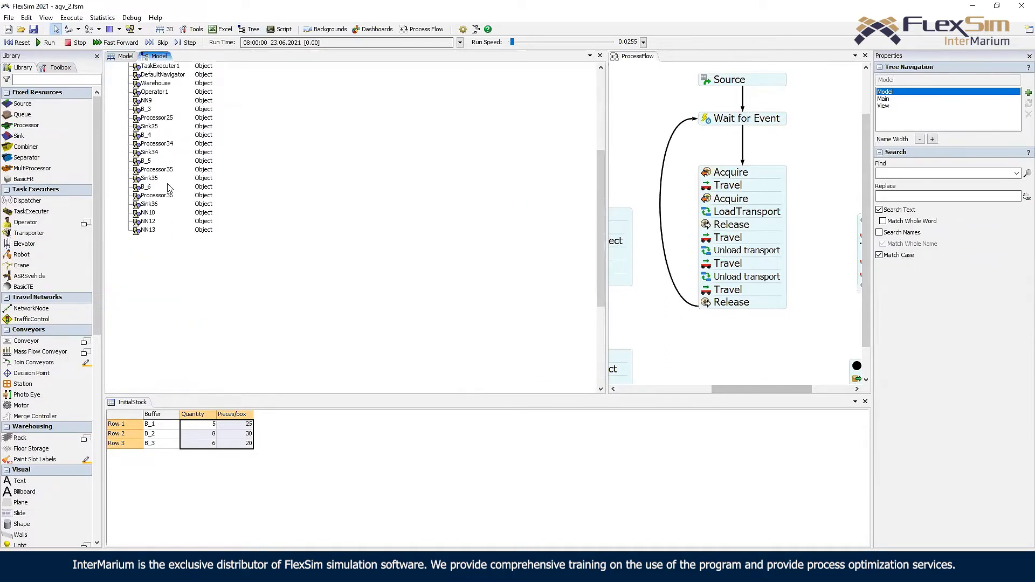
scroll(164, 202, "up", 3)
double_click(158, 219)
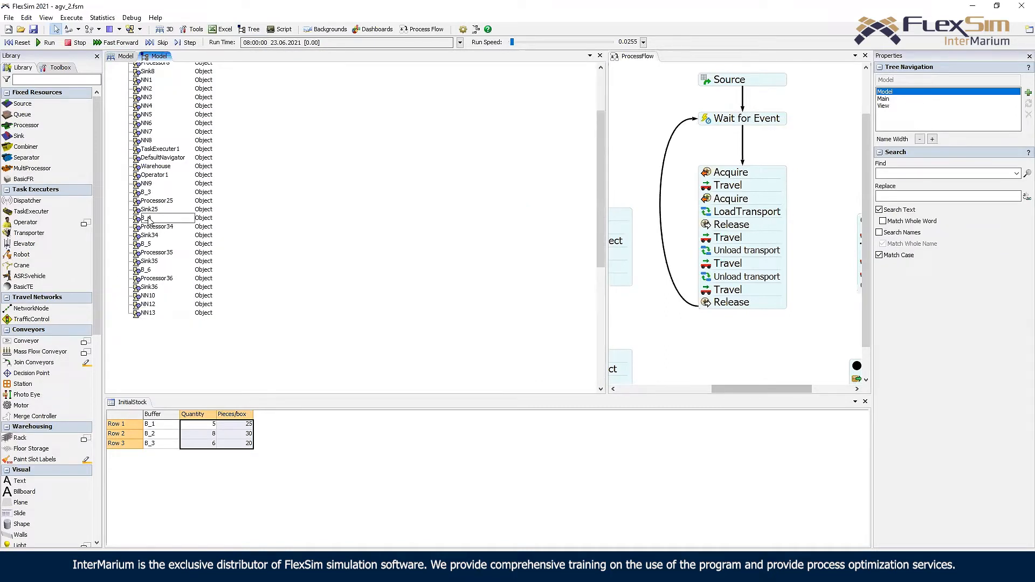
double_click(147, 269)
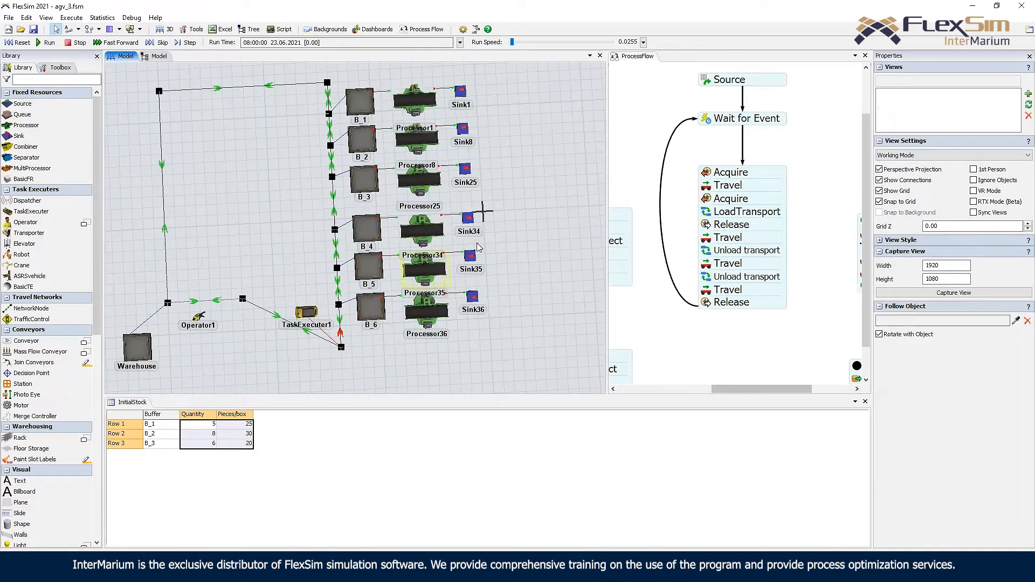
- Add a new global table and name it TransportRoute
left_click(632, 155)
scroll(628, 153, "down", 3)
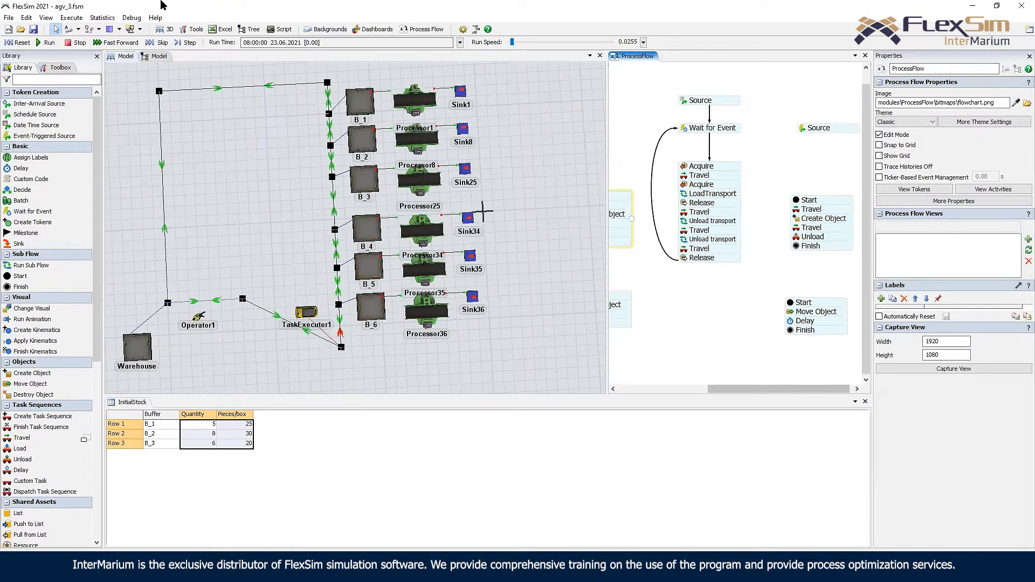
left_click(57, 68)
left_click(13, 81)
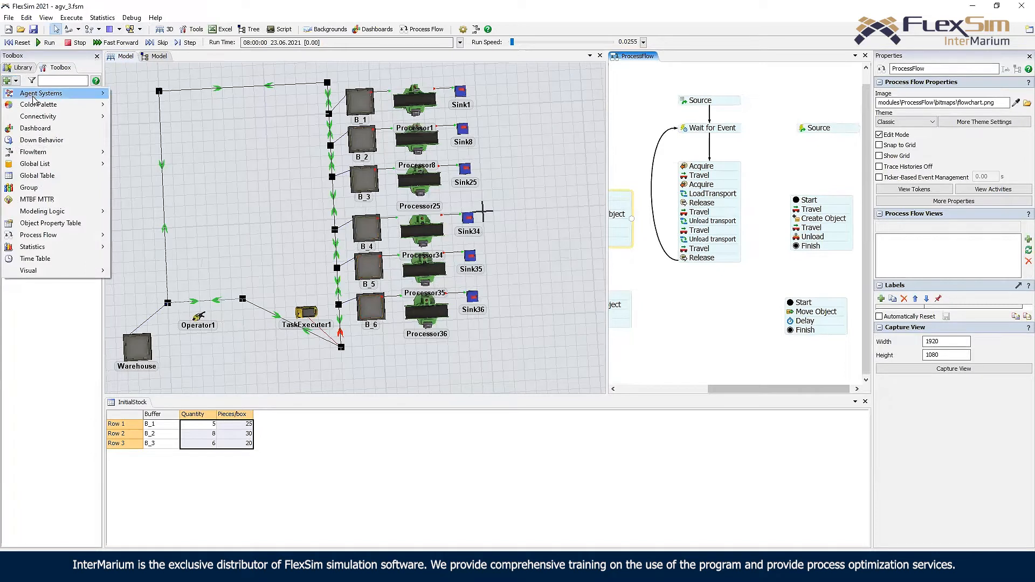
left_click(42, 176)
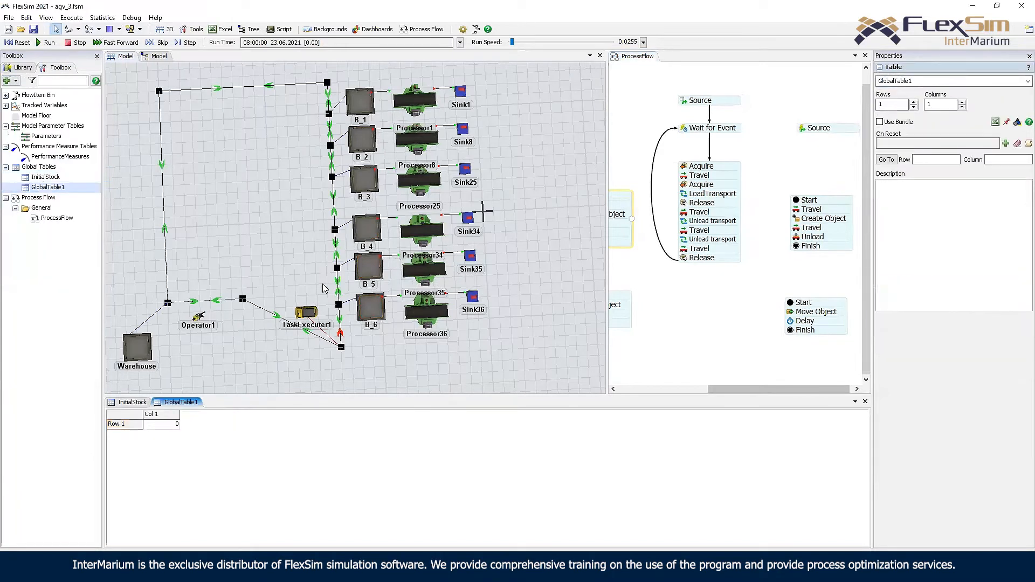
double_click(906, 81)
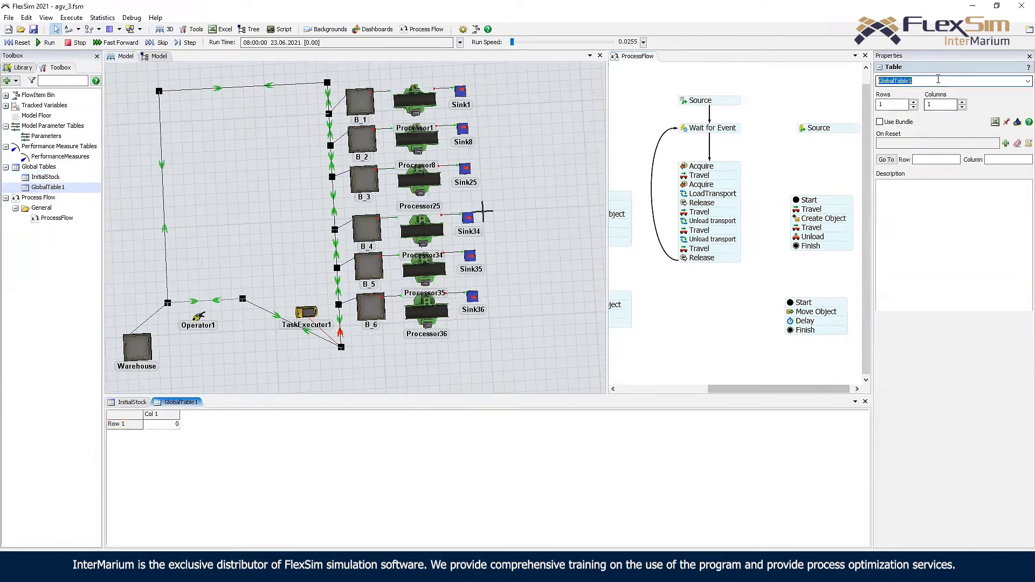
type("TransportRoute")
left_click(430, 462)
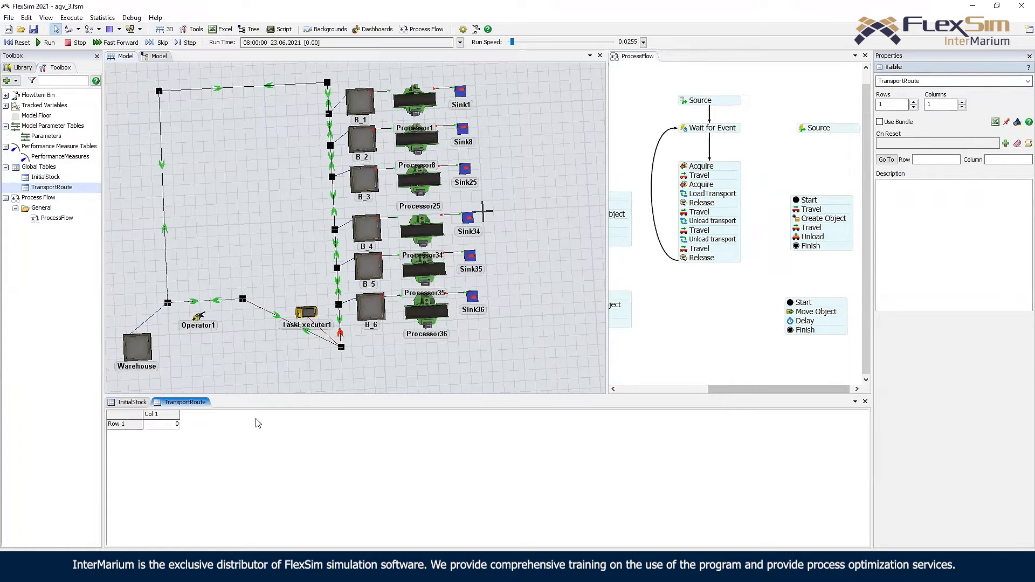
- Size the TransportRoute table to 3 rows and 2 columns
mouse_move(144, 423)
left_mouse_down()
mouse_move(158, 424)
mouse_move(147, 419)
left_mouse_up()
right_click_drag(315, 270, 318, 247)
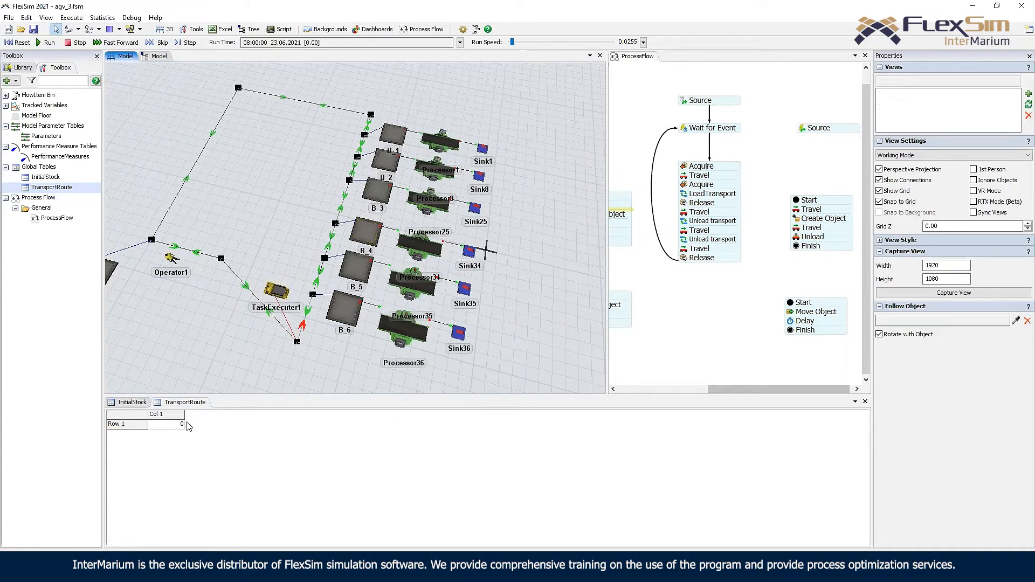
left_click(224, 450)
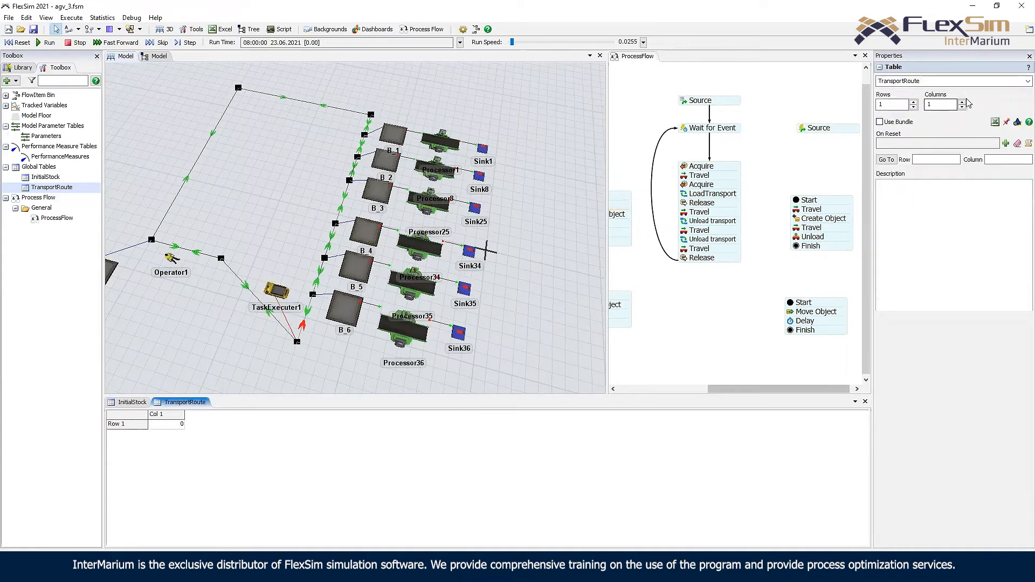
double_click(914, 103)
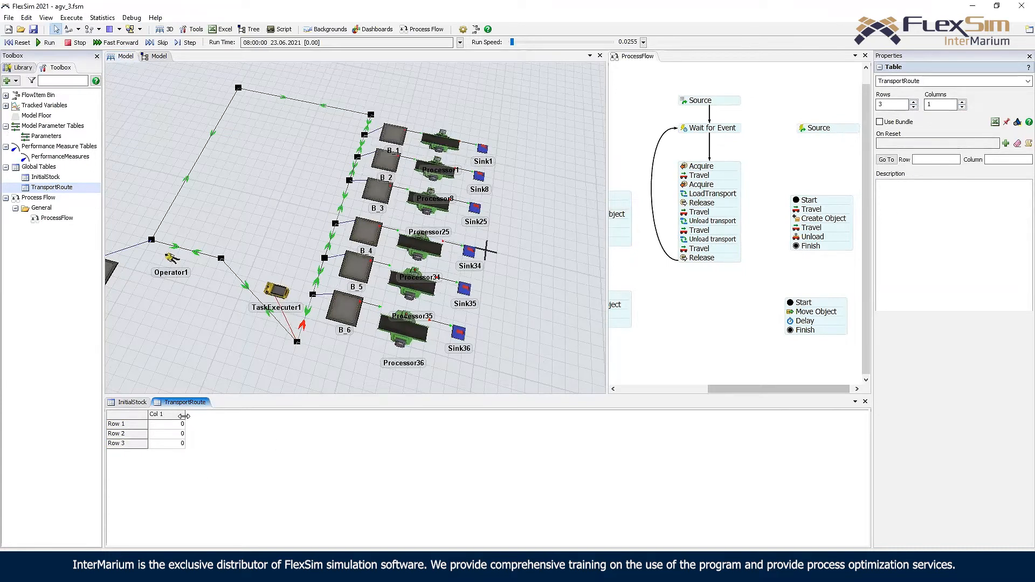
left_click(963, 102)
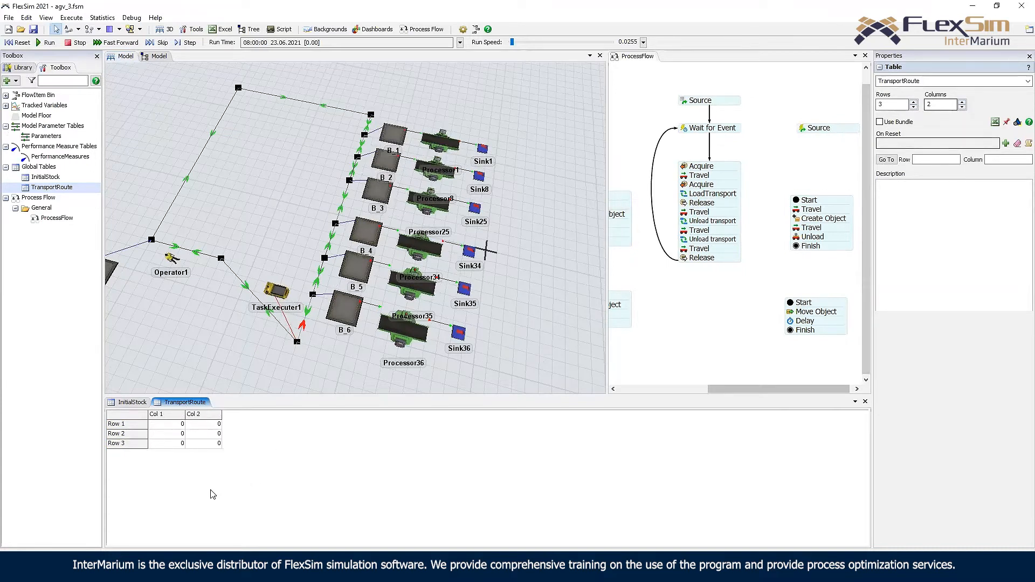
- Assign pointer data to the first column of the TransportRoute table
left_click(174, 415)
right_click(174, 418)
mouse_move(216, 516)
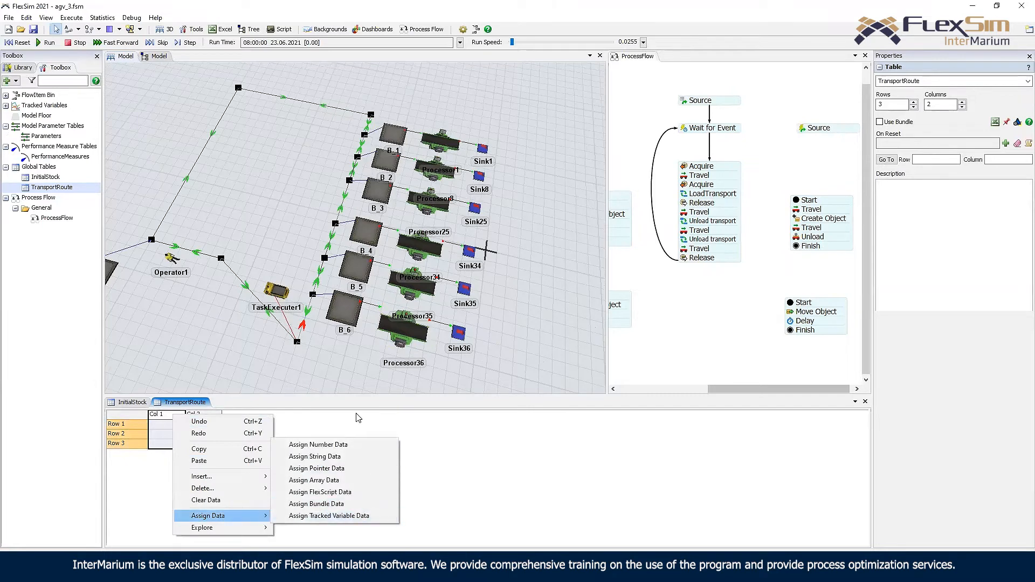
left_click(359, 468)
left_click(250, 222)
right_click_drag(250, 222, 273, 227)
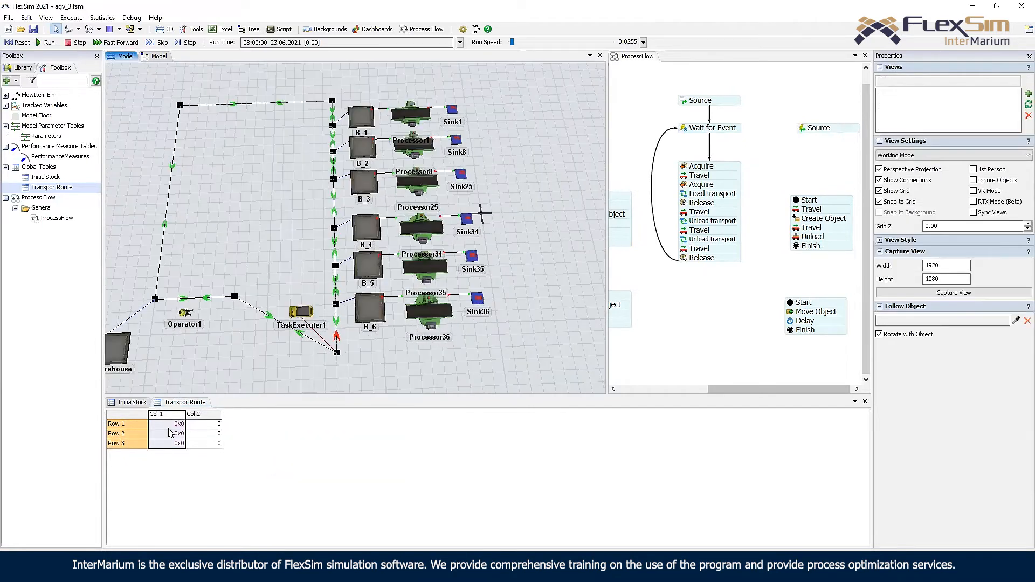
- Point the first-column cells of rows 1 to 3 at the buffers B_4, B_5 and B_6 by sampling them in the model
left_click(170, 425)
left_click(192, 425)
left_click(372, 246)
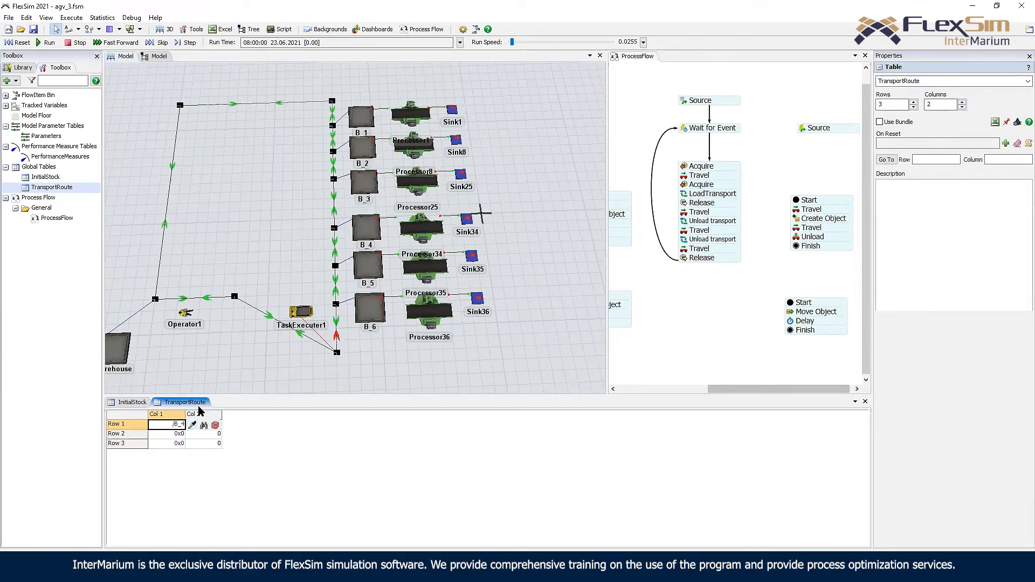
left_click(170, 435)
left_click(192, 435)
left_click(367, 267)
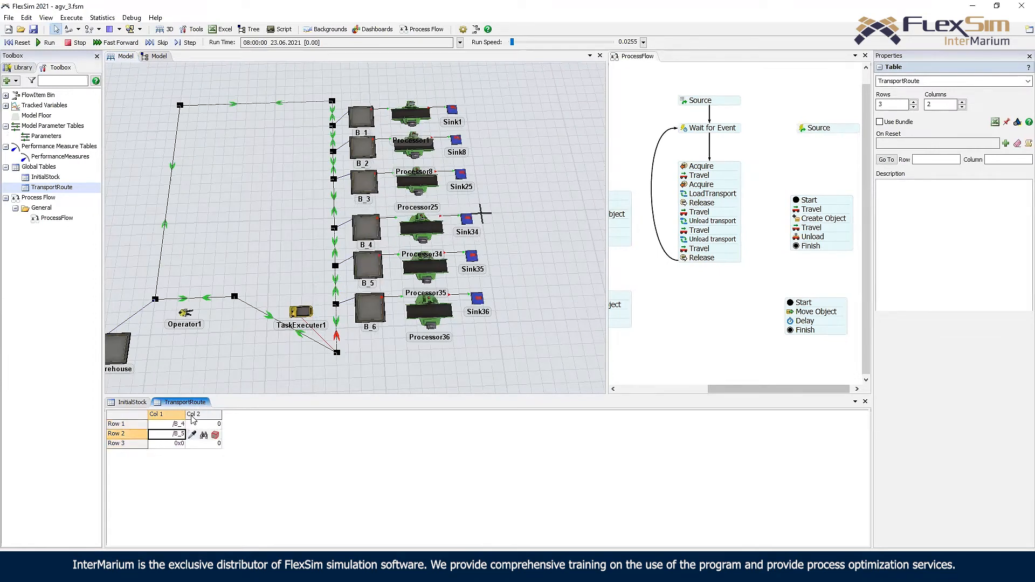
left_click(173, 443)
left_click(193, 443)
left_click(370, 310)
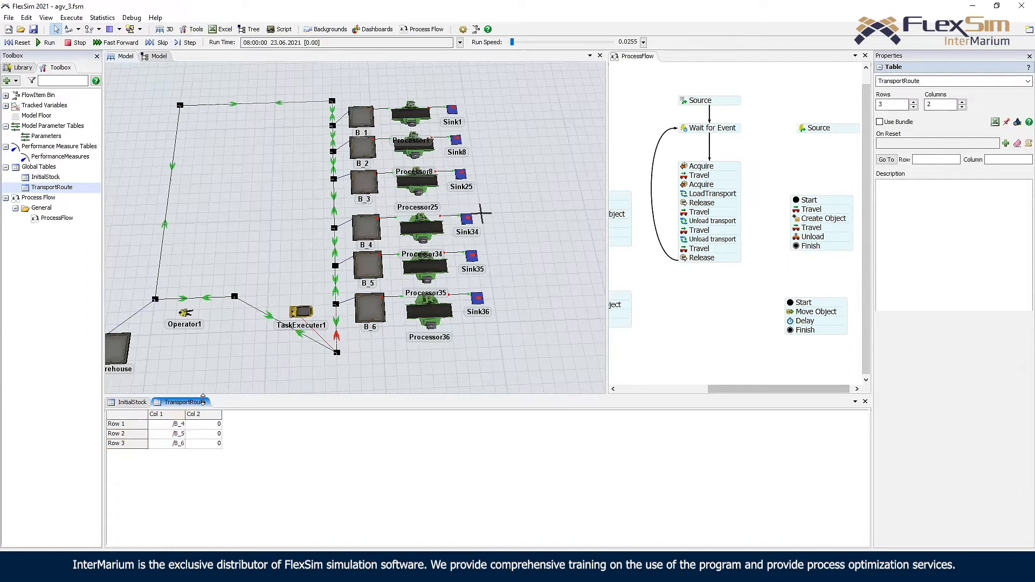
- Compare the buffer names in the InitialStock table with the buffer pointers in the TransportRoute table
left_click(144, 407)
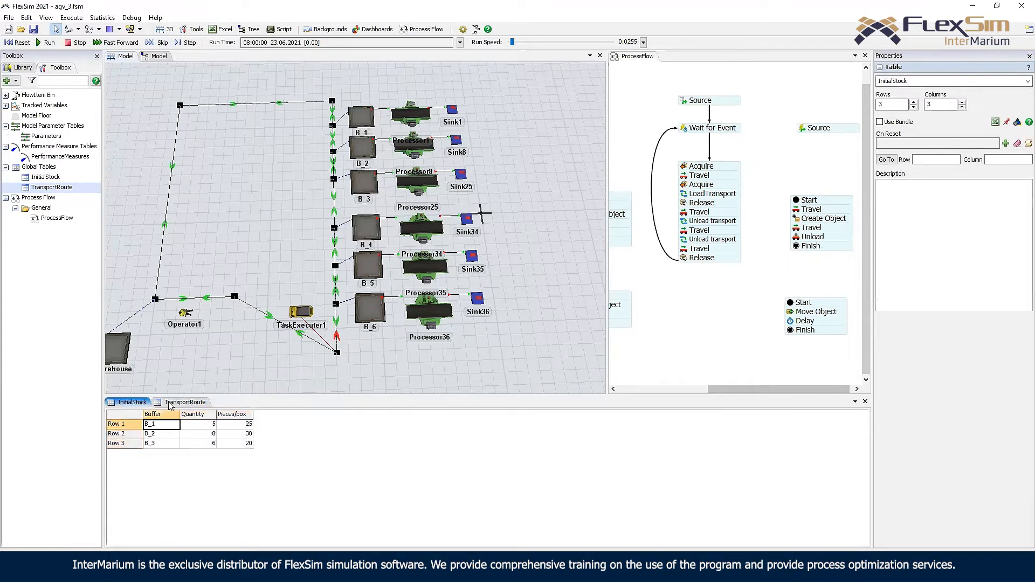
left_click(171, 406)
left_click_drag(171, 423, 171, 452)
left_click(143, 406)
left_click(361, 115)
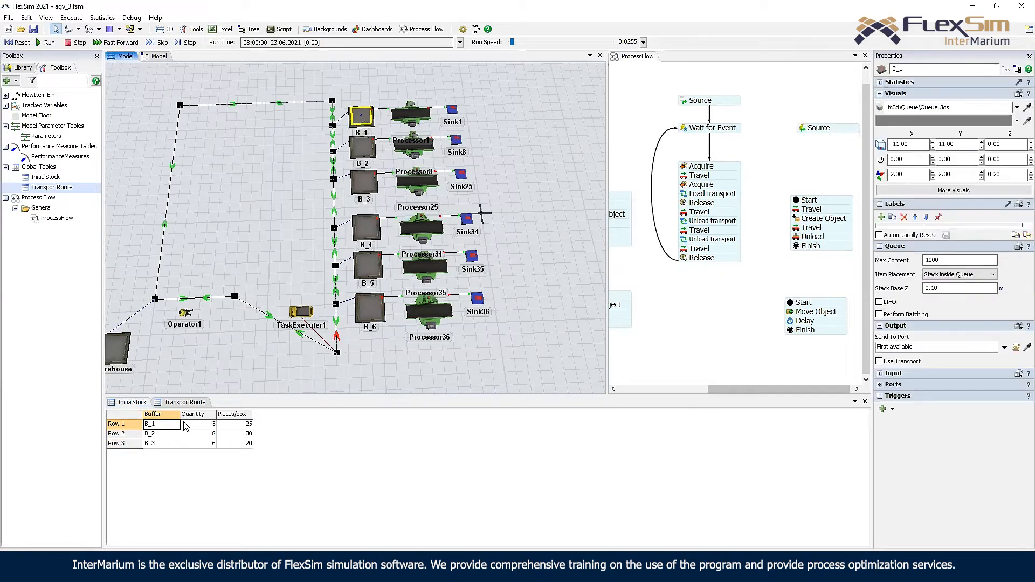
left_click(183, 402)
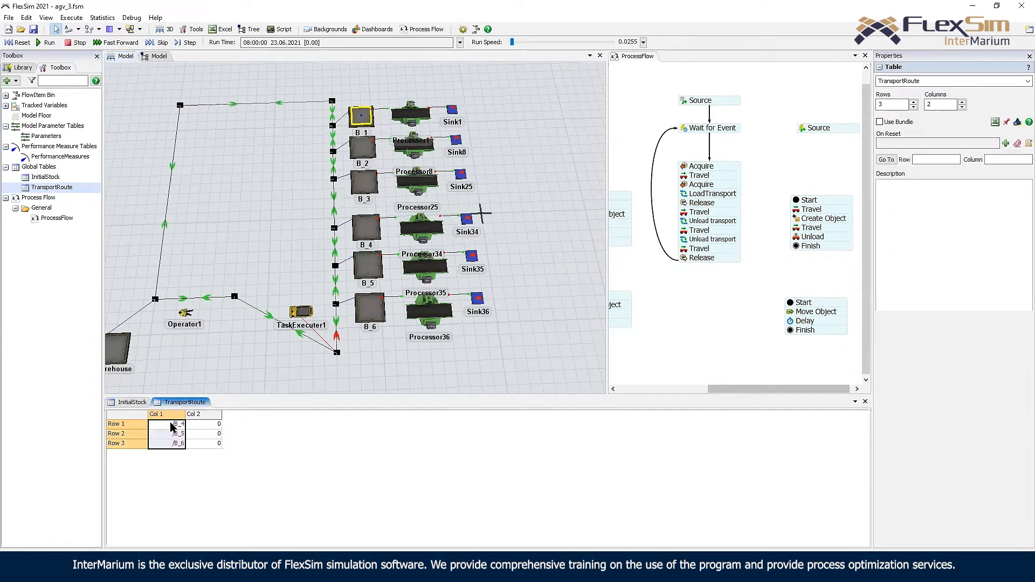
left_click(131, 403)
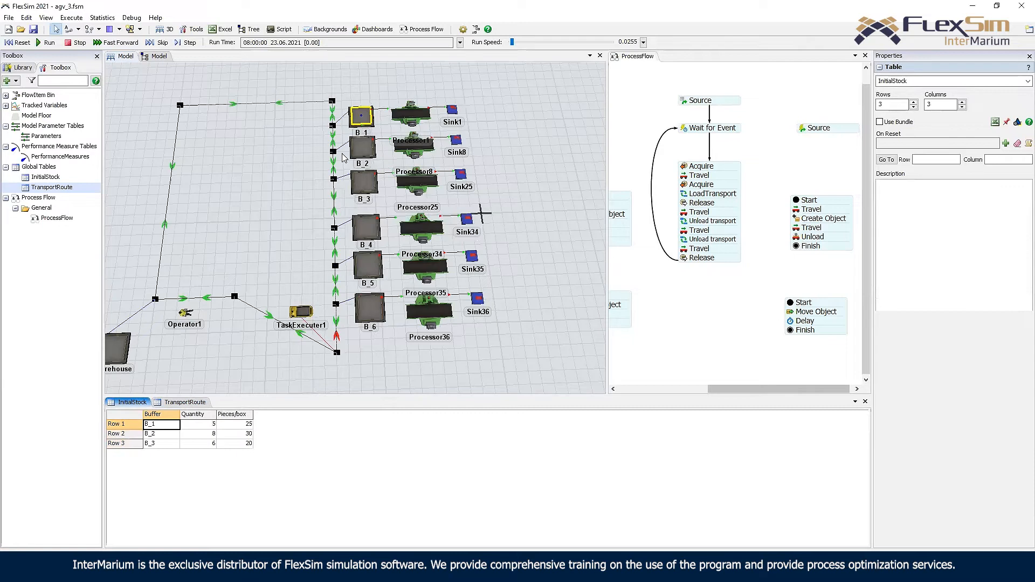
left_click(184, 402)
- Revisit the pointer data assignment of TransportRoute's first column and the object sampling for row 1
right_click(171, 414)
mouse_move(215, 513)
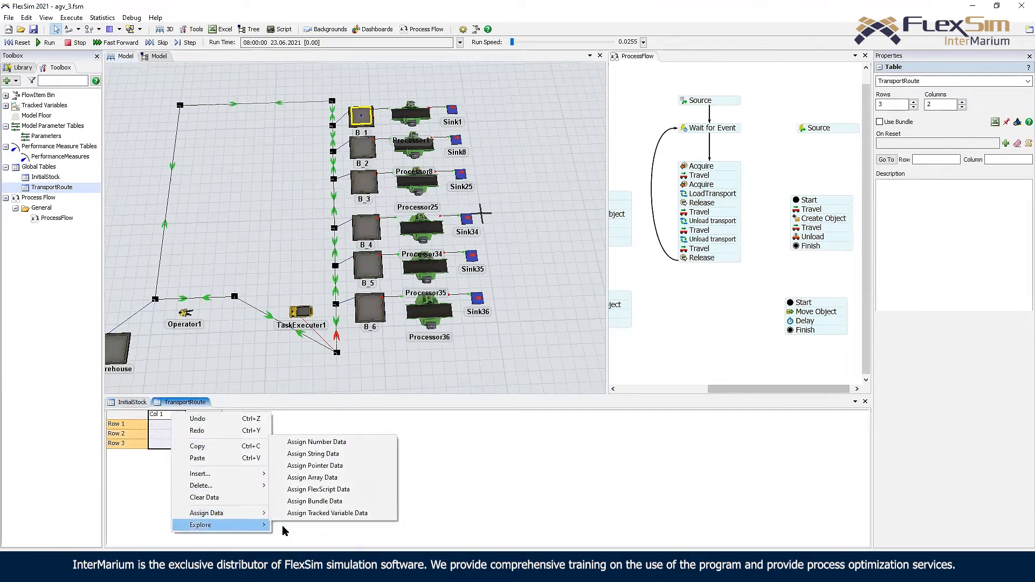
left_click(332, 467)
double_click(167, 424)
left_click(192, 425)
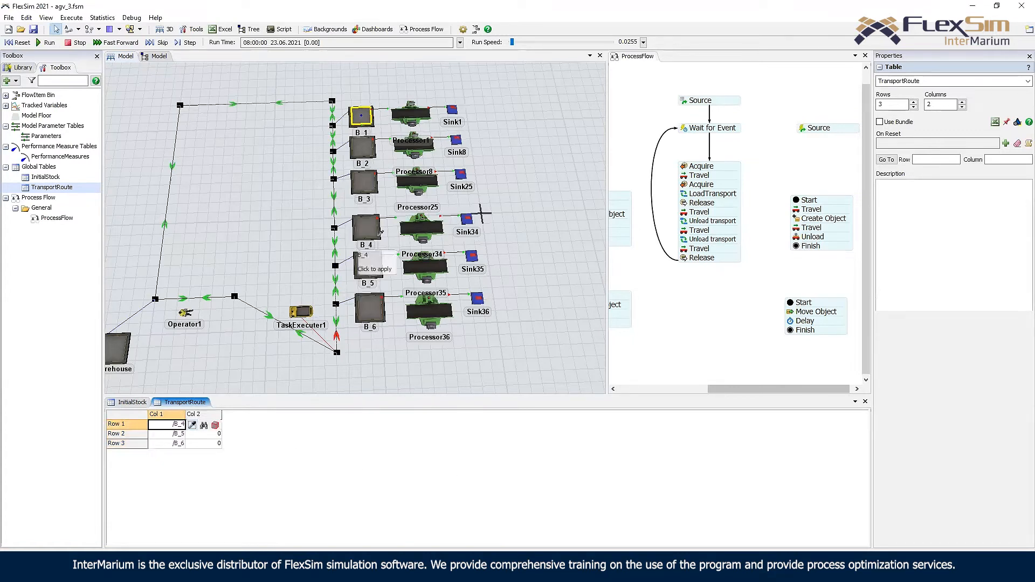
left_click(253, 450)
- Rename buffer B_4 to bb21434 and check the pointer in row 1 of the TransportRoute table
double_click(172, 424)
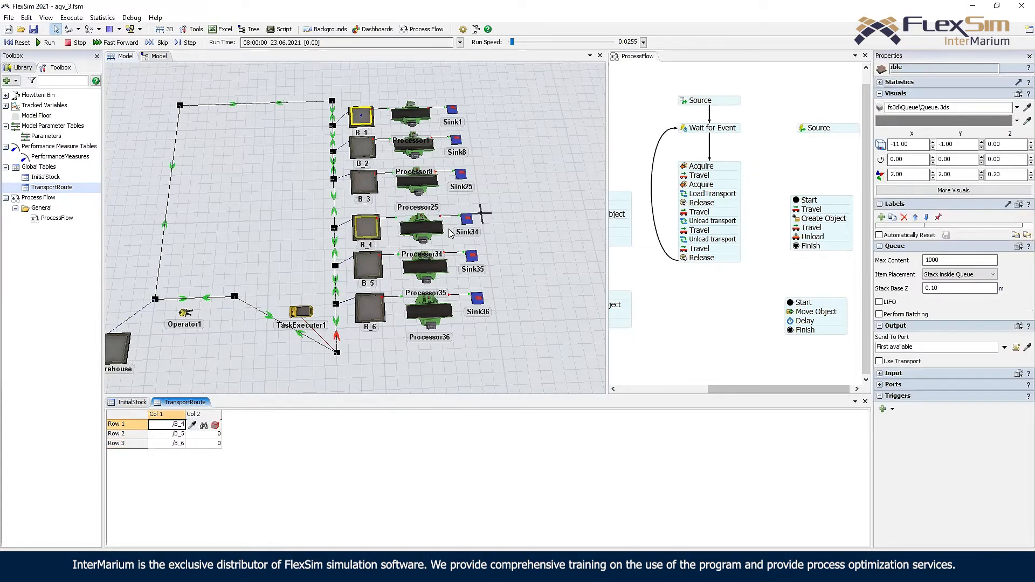
left_click_drag(908, 70, 890, 71)
type("21434")
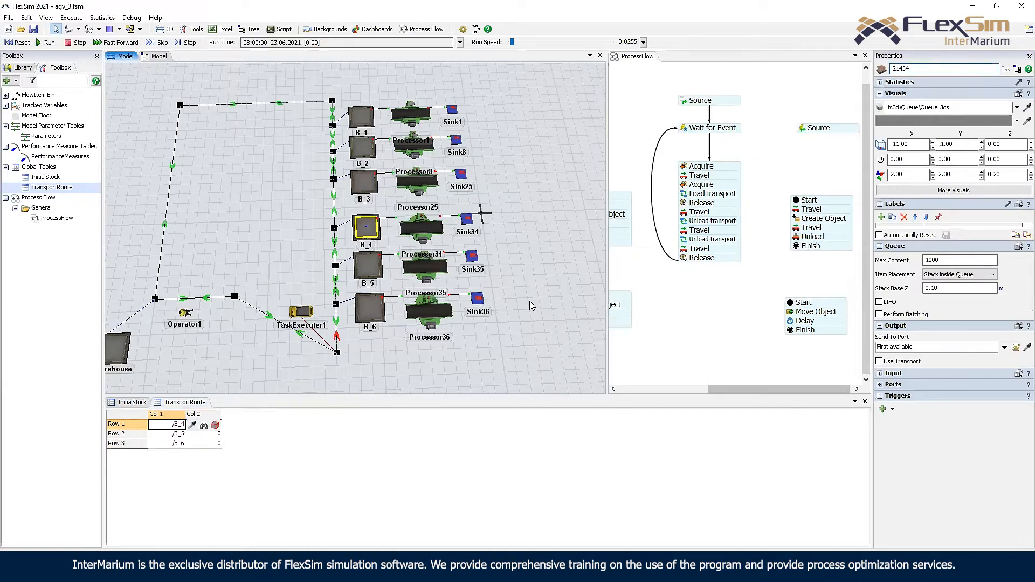
left_click(893, 70)
type("bb")
left_click(475, 356)
left_click(269, 427)
double_click(175, 427)
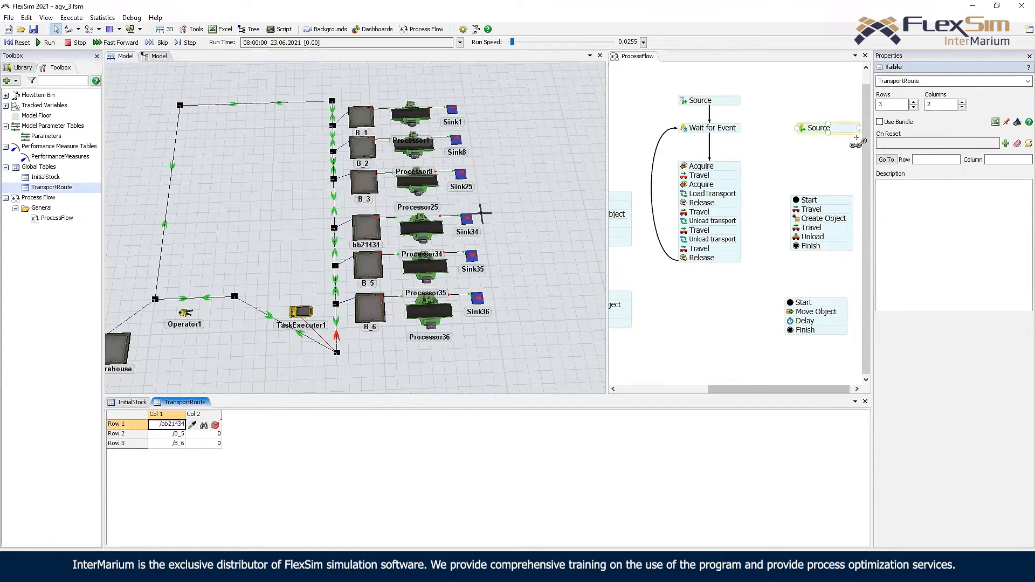
- Rename the buffer bb21434 in the model to B_4
left_click(191, 452)
left_click(172, 428)
left_click(369, 231)
left_click_drag(926, 70, 824, 50)
type("B_4")
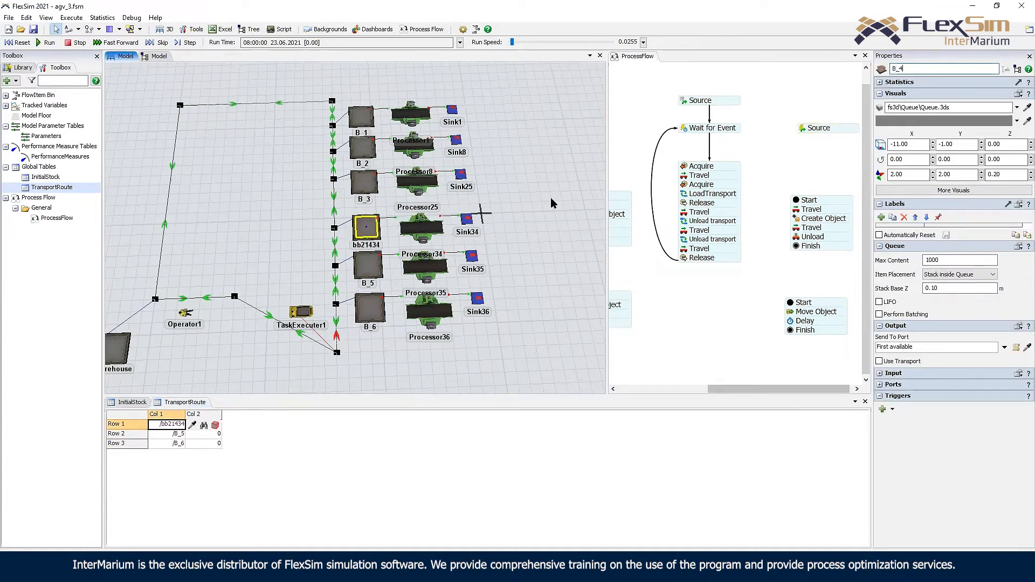
left_click(403, 360)
- Widen TransportRoute's first column and name the two columns Buffer and Quantity
left_click_drag(181, 443, 229, 414)
double_click(214, 415)
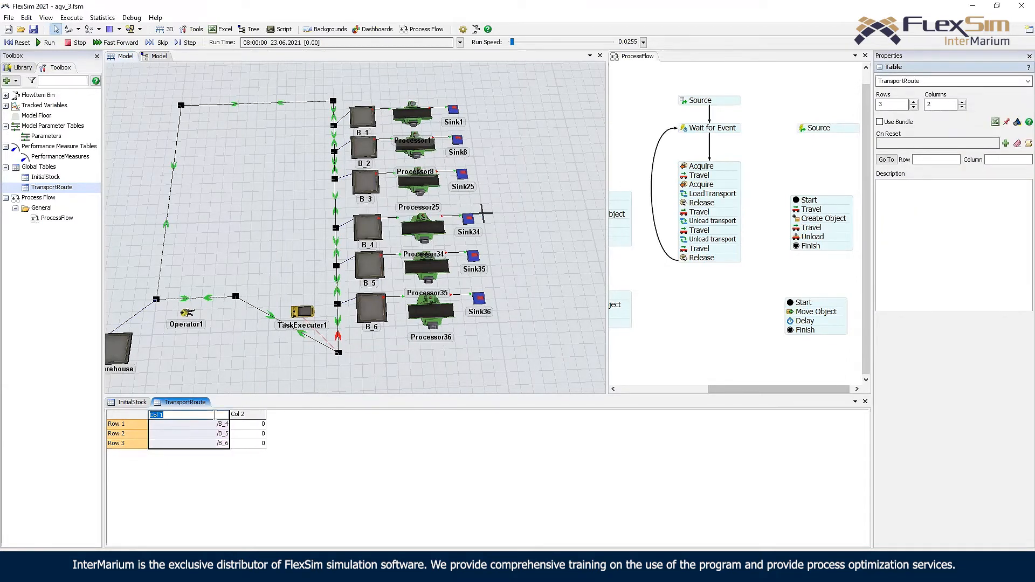
type("B")
left_click(306, 420)
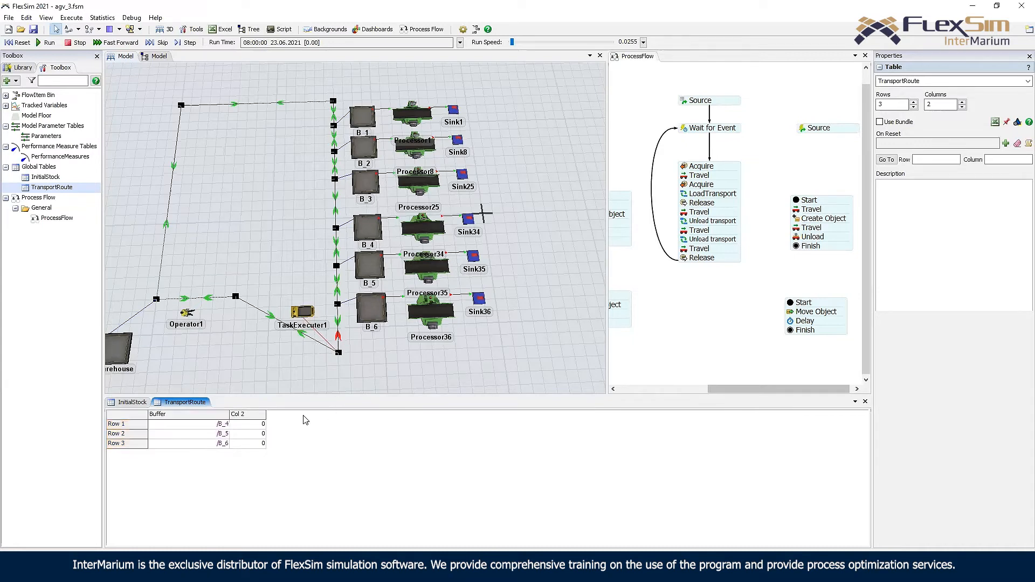
double_click(251, 415)
type("q")
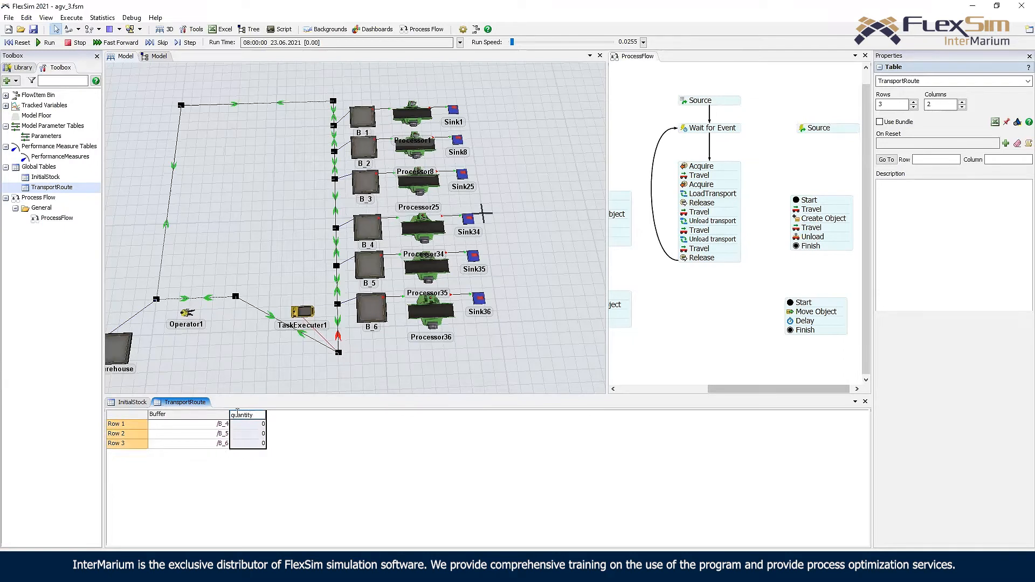
type("uantity")
key("Return")
- Enter the quantities 4, 5 and 6 in rows 1 to 3 of the TransportRoute table
type("4")
key("Return")
type("5")
key("Return")
left_click(333, 455)
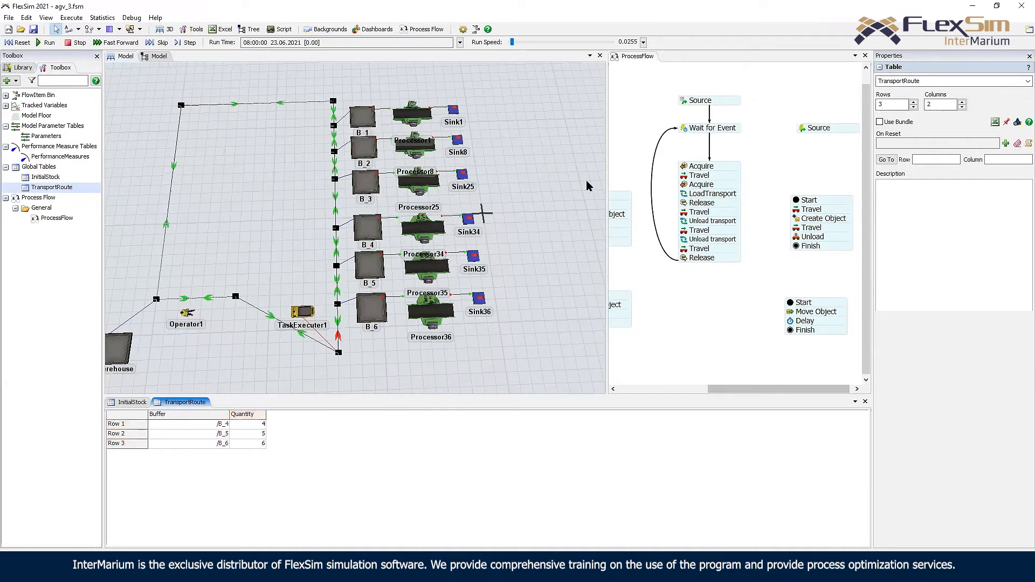
- Duplicate the Loop time interval block together with its loading and unloading sub flows in the process flow
left_click(715, 320)
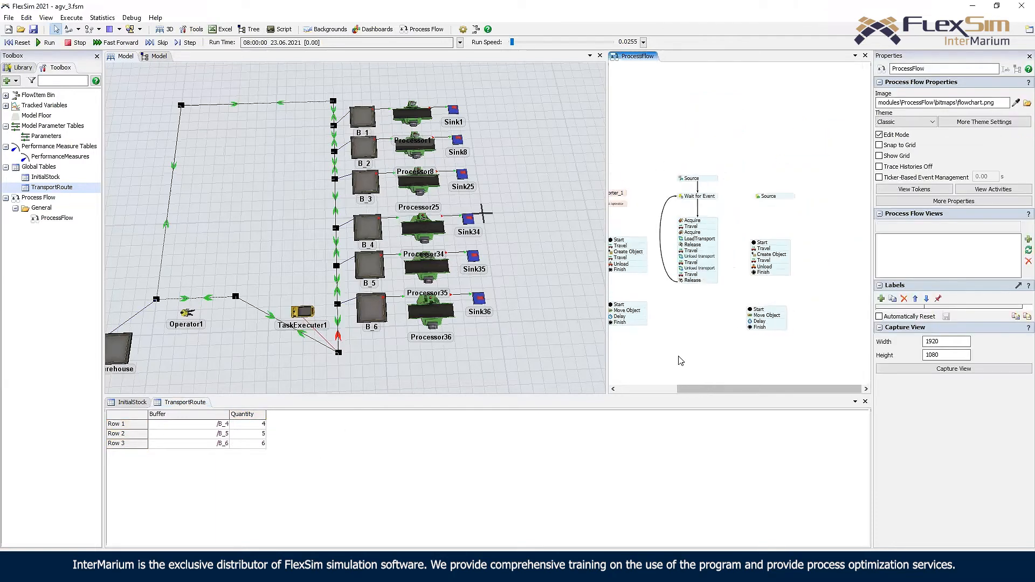
scroll(679, 358, "down", 3)
left_click_drag(669, 171, 776, 271)
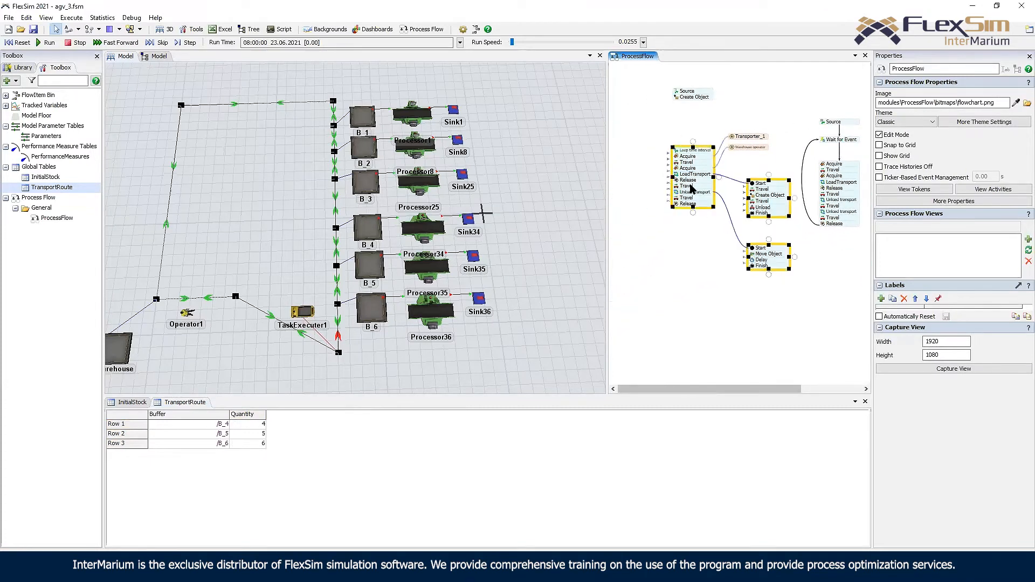
left_click_drag(687, 255, 792, 257)
key("ctrl+v")
- Arrange the copied main block and its two sub flows as a separate group beside the original process
left_click_drag(677, 236, 638, 158)
left_click(717, 232)
left_click_drag(771, 271, 727, 223)
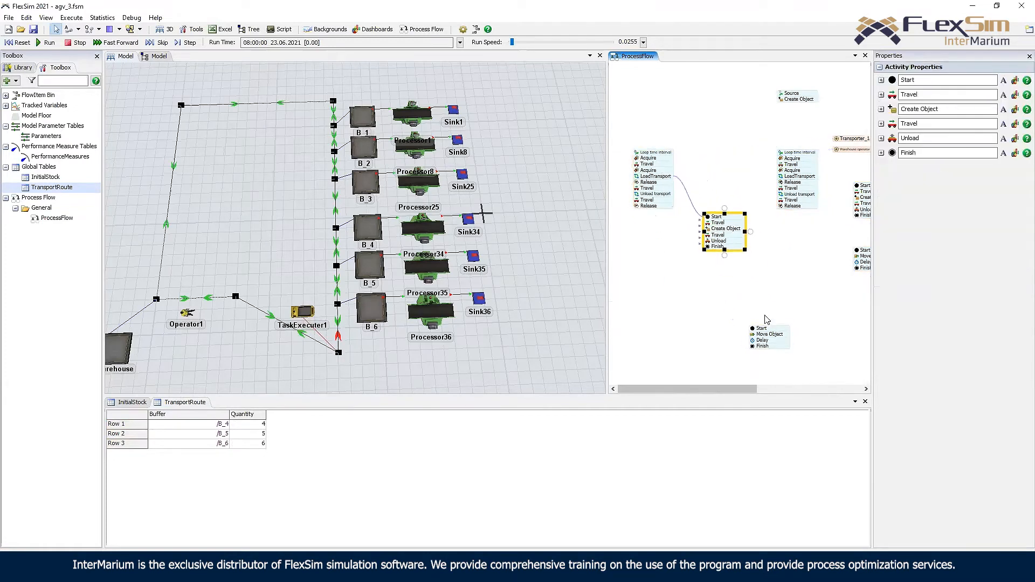
left_click_drag(771, 342, 721, 291)
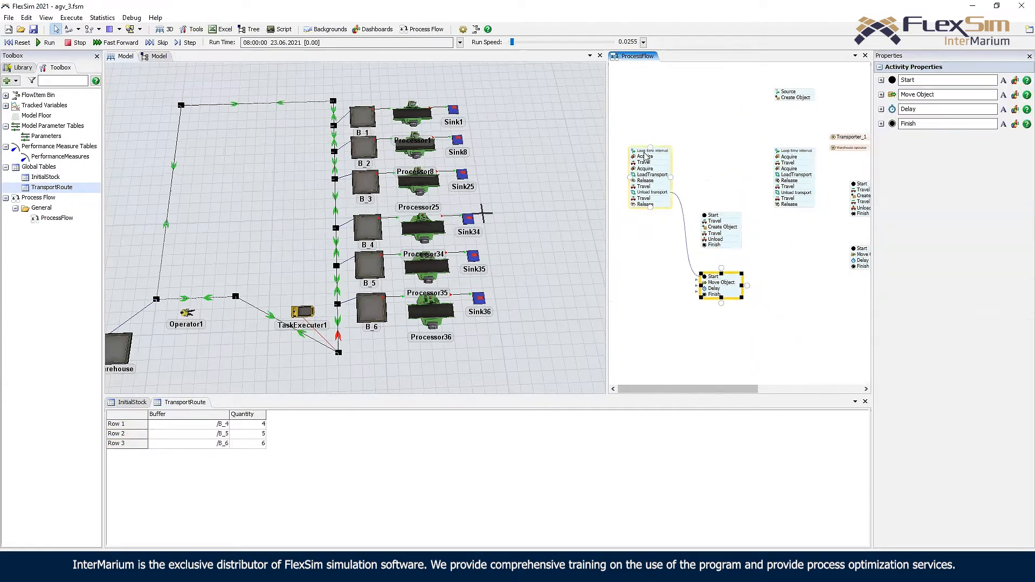
- Enable arrival at time 0 in the copied block's Loop time interval source
double_click(637, 154)
left_click_drag(653, 201, 620, 199)
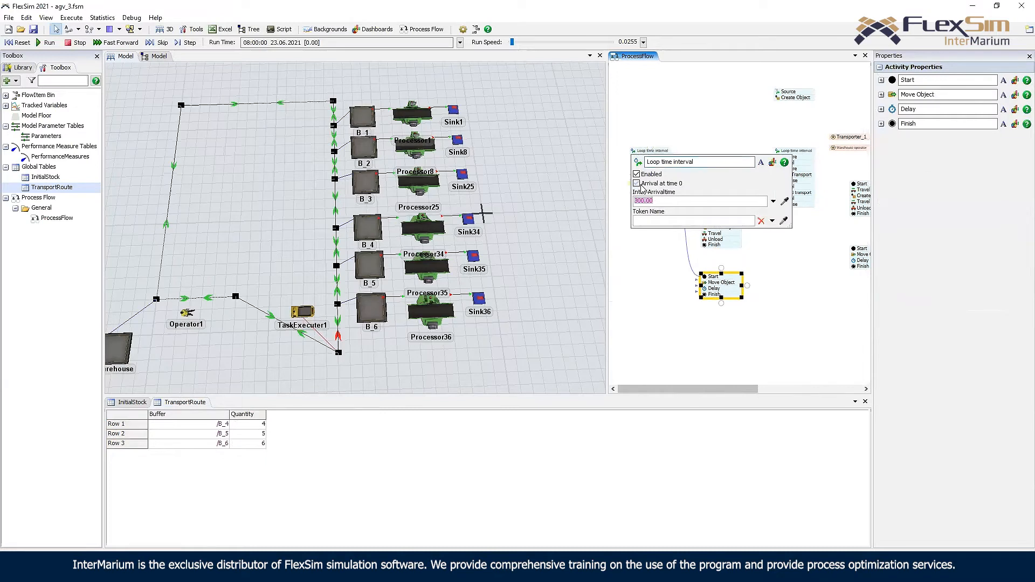
left_click(670, 115)
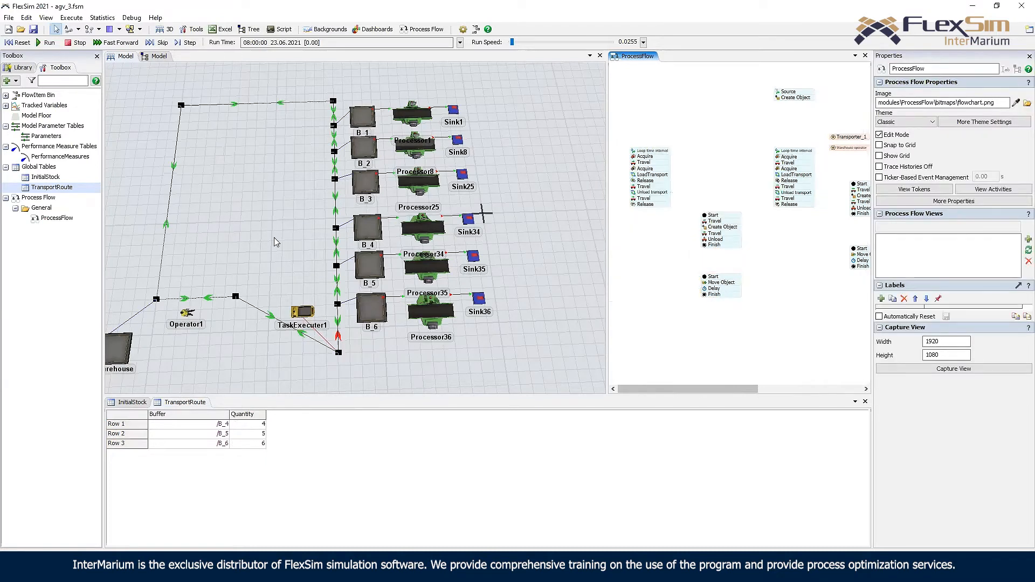
- Compare the buffer columns of the InitialStock and TransportRoute tables
left_click(139, 403)
left_click_drag(161, 432, 164, 446)
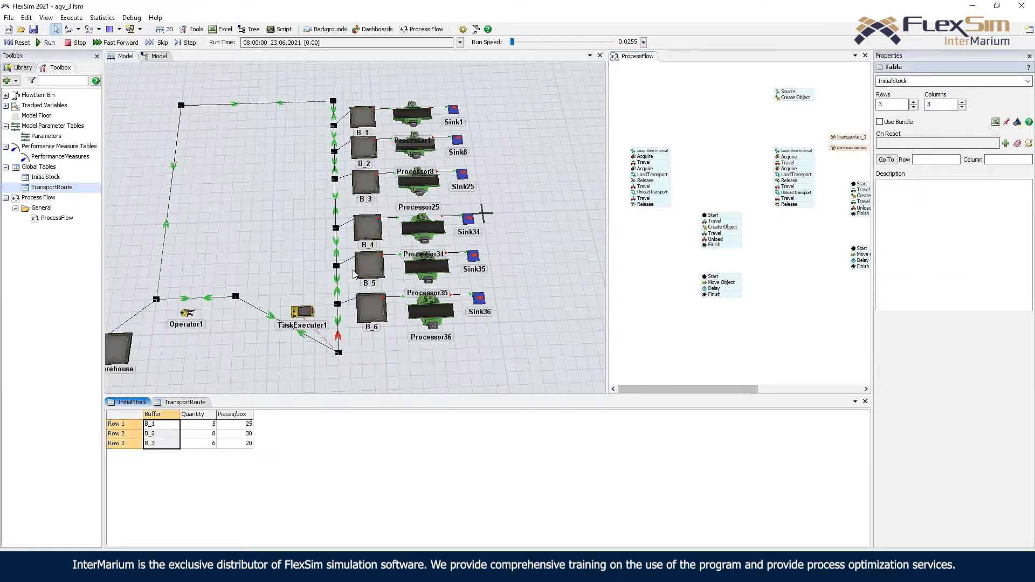
left_click(192, 404)
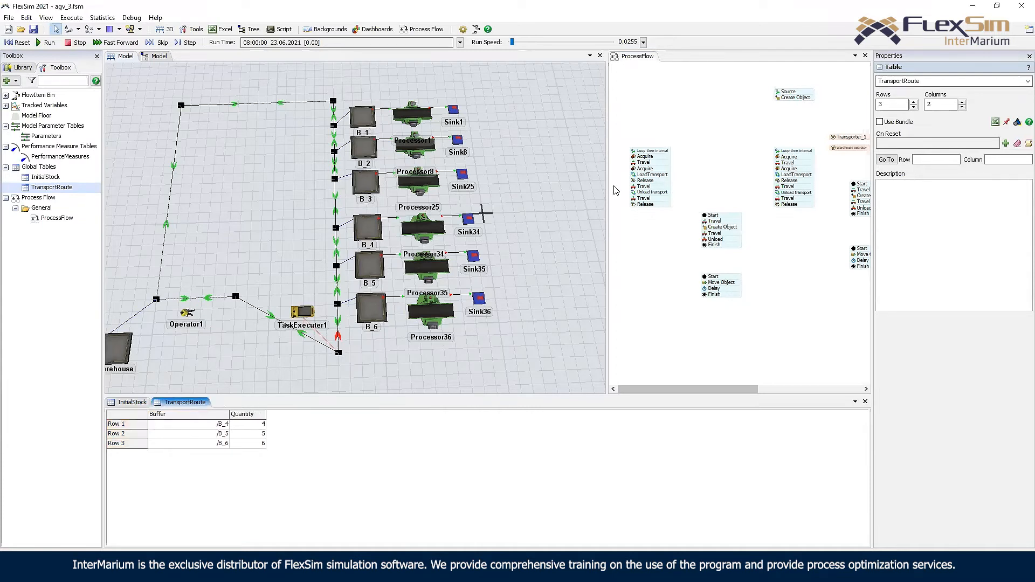
- Examine the copied block's links to resources and sub flows, and the settings of its Loop time interval source and first Travel activity
left_click(697, 172)
scroll(697, 172, "up", 3)
left_click(697, 153)
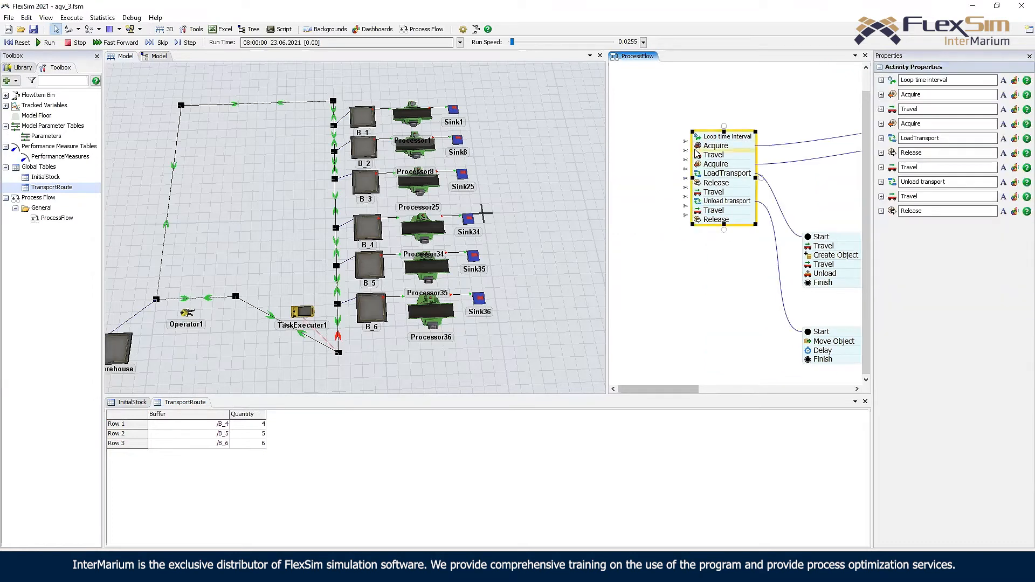
scroll(739, 132, "down", 3)
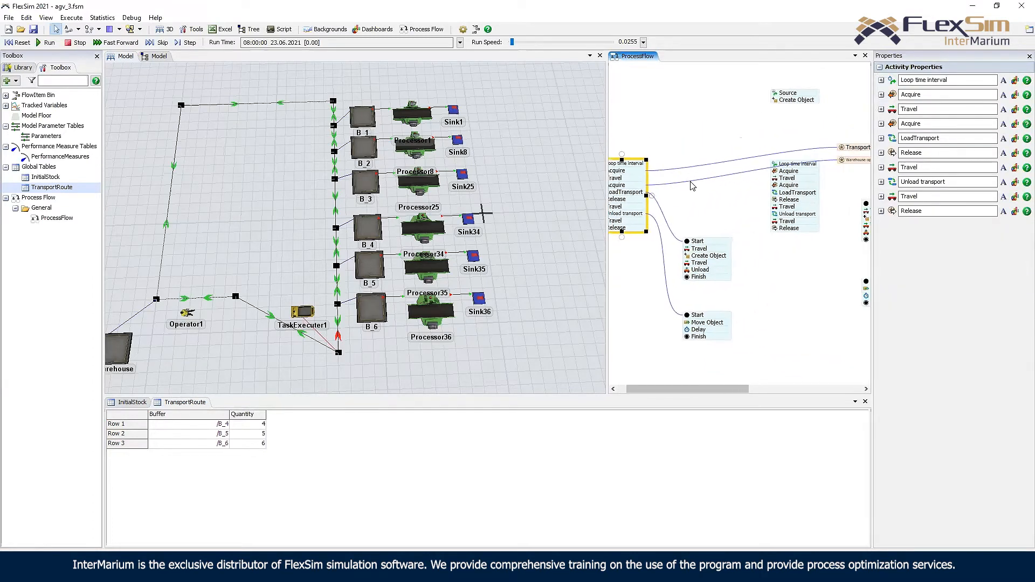
left_click_drag(693, 186, 638, 193)
left_click(798, 158)
left_click(679, 132)
left_click_drag(680, 132, 810, 133)
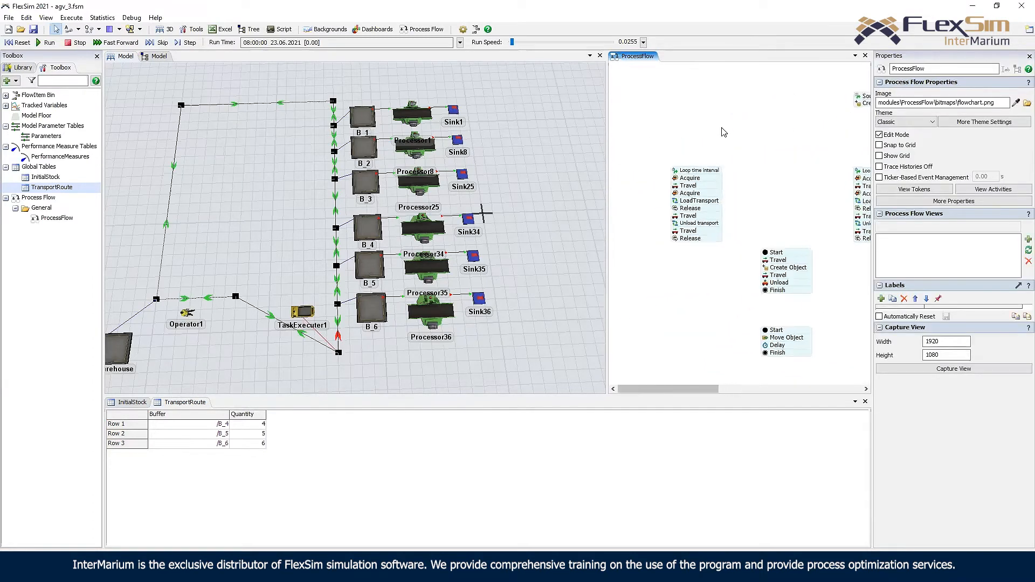
scroll(724, 148, "up", 2)
double_click(680, 180)
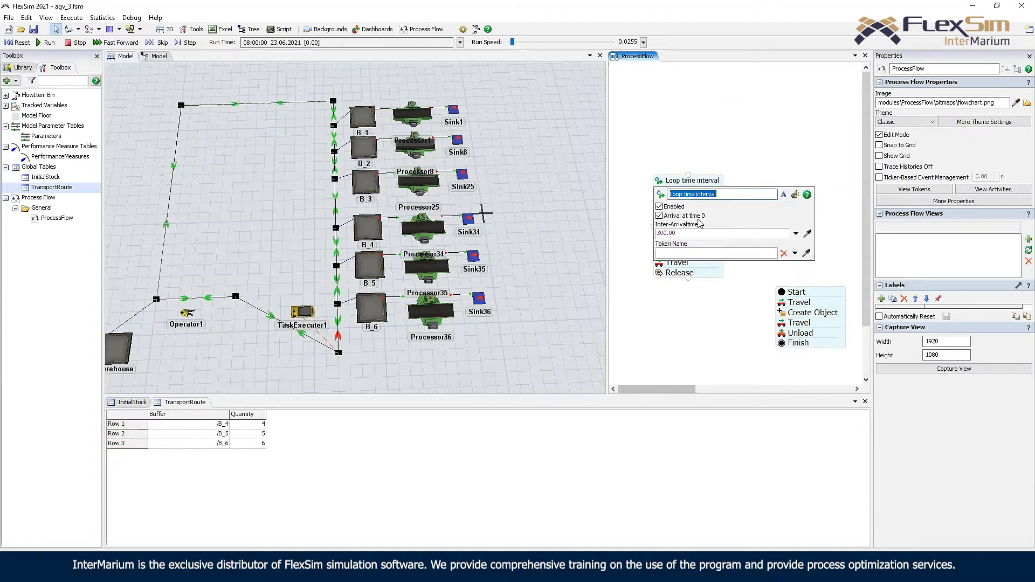
left_click(682, 169)
double_click(677, 203)
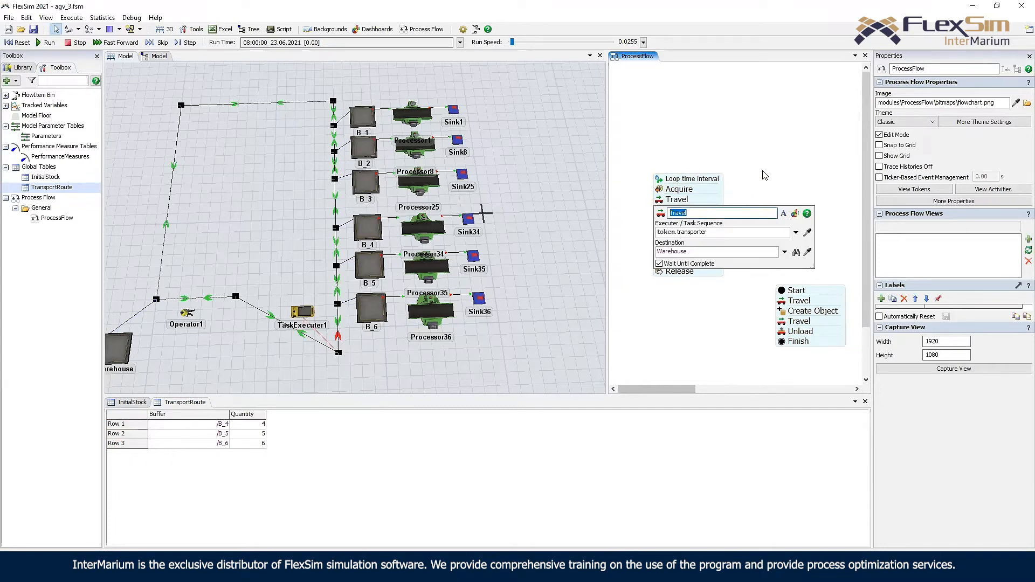
left_click(773, 158)
- Set the copied LoadTransport activity's quantity to the row 1 Quantity cell by sampling it from the TransportRoute table
left_click(664, 210)
mouse_move(794, 218)
left_mouse_down()
mouse_move(605, 195)
mouse_move(652, 200)
mouse_move(794, 168)
left_mouse_up()
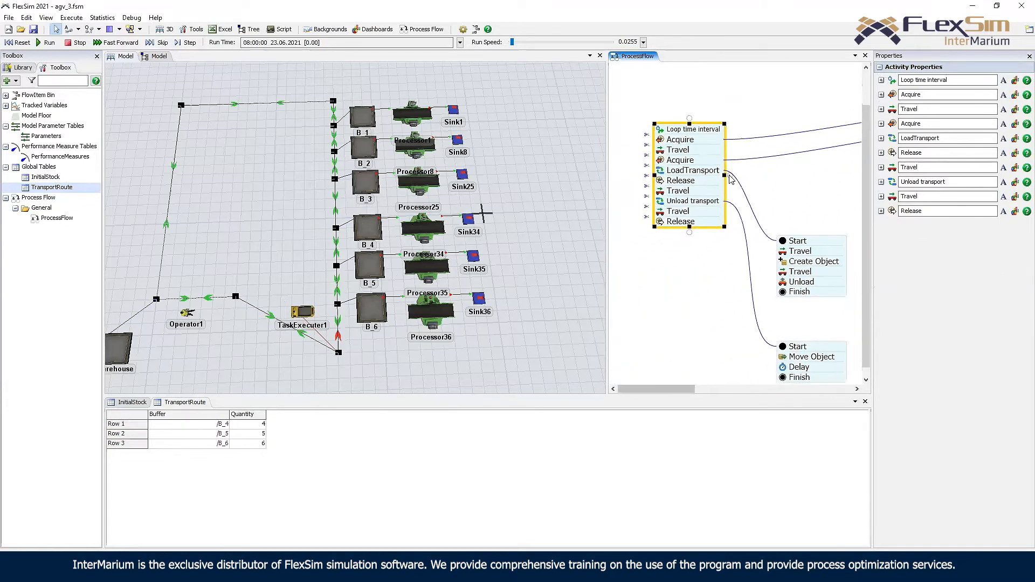
left_click(659, 170)
left_click(725, 221)
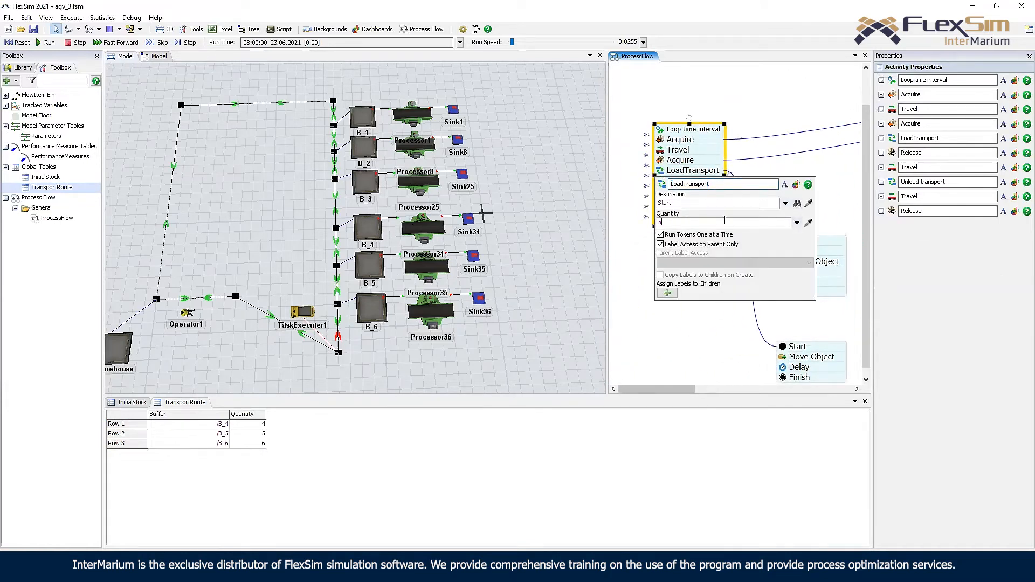
left_click_drag(258, 425, 259, 444)
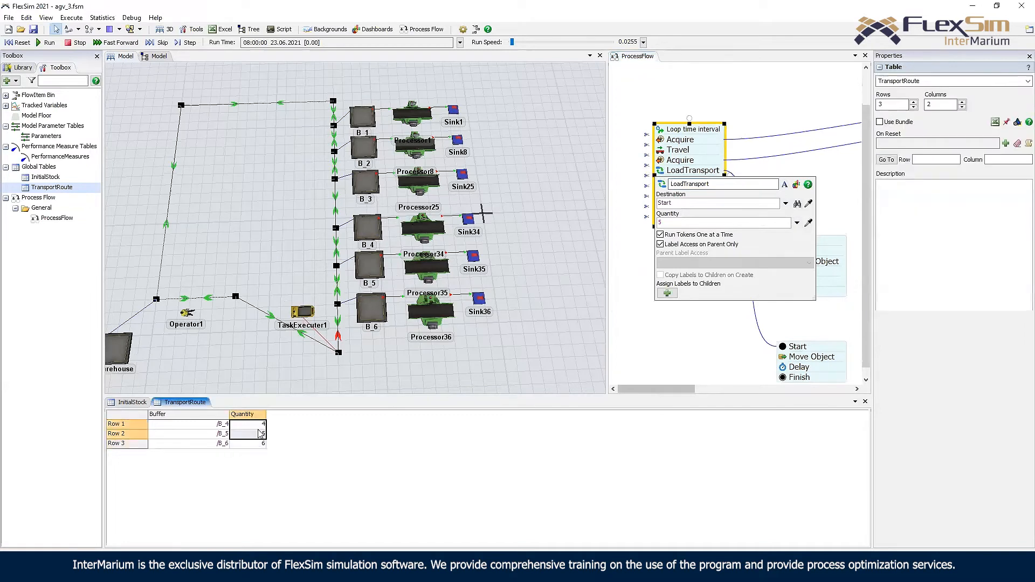
left_click(798, 223)
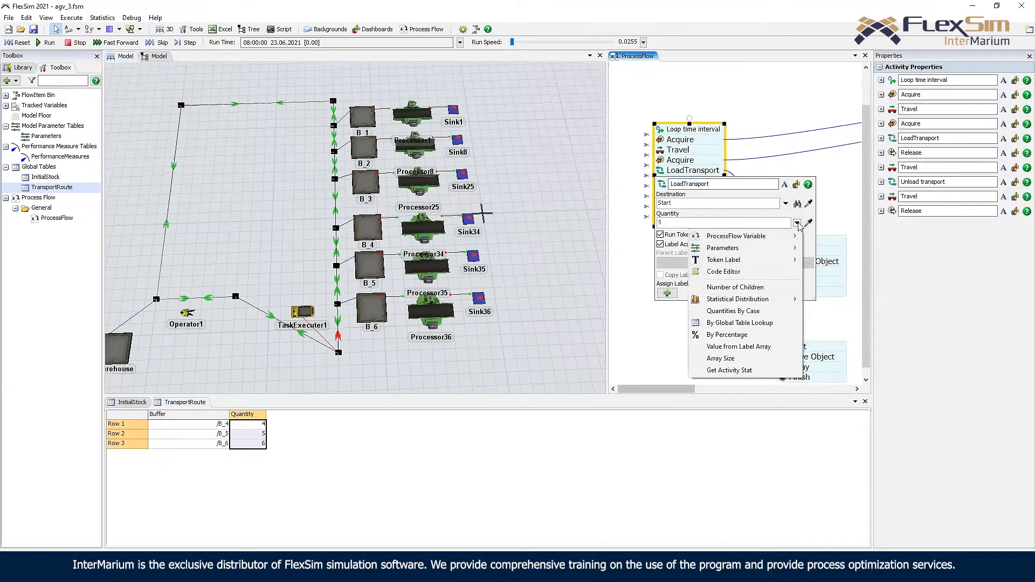
left_click(808, 223)
left_click(255, 426)
left_click(279, 434)
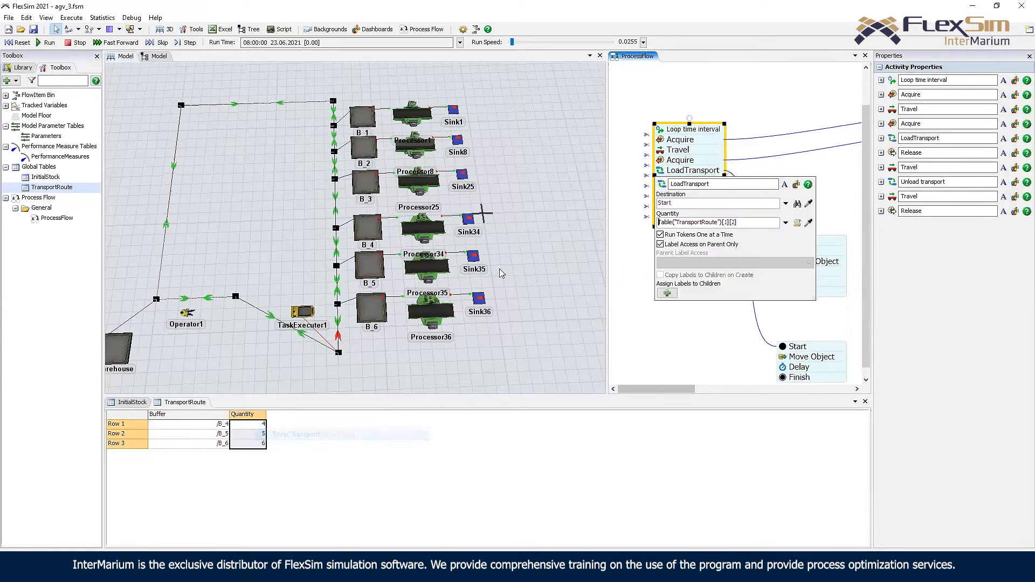
- Extend LoadTransport's quantity to the sum Table("TransportRoute")[1][2] + Table("TransportRoute")[2][2] + Table("TransportRoute")[3][2]
key("Right")
type("+")
type("Table(\"TransportRoute\")[1][2]")
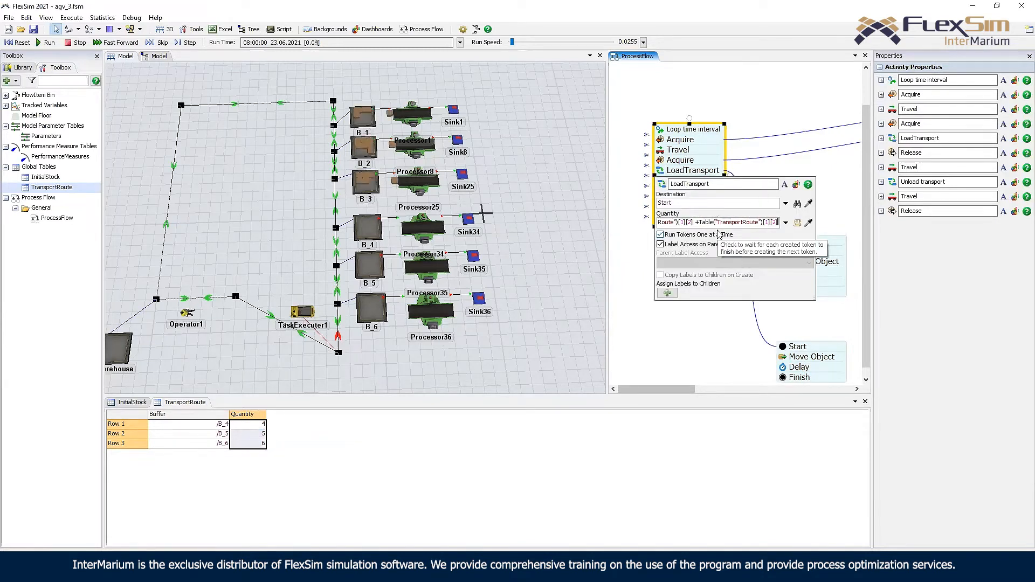
left_click_drag(814, 299, 1031, 304)
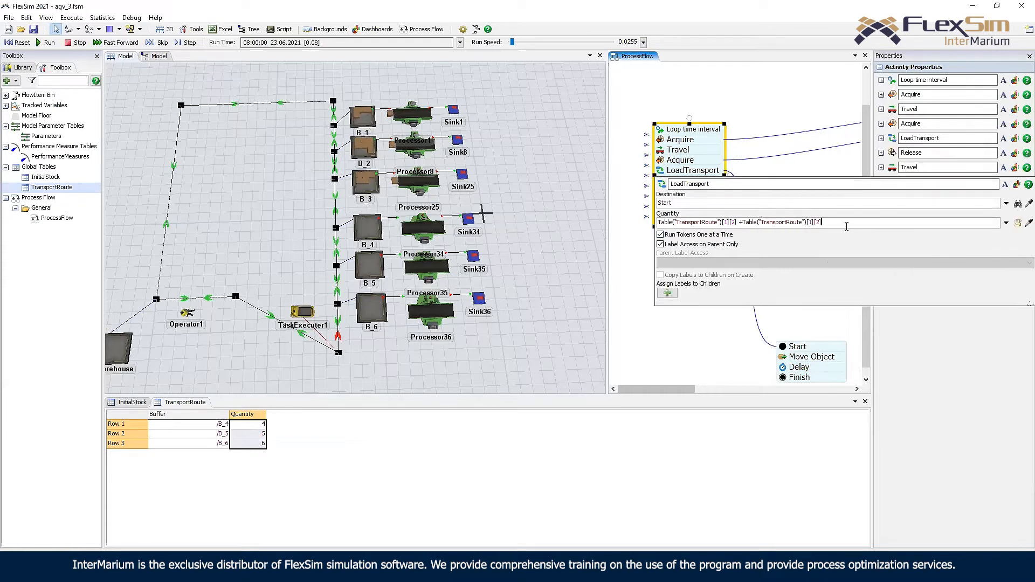
type("+")
type("Table(\"TransportRoute\")[1][2]")
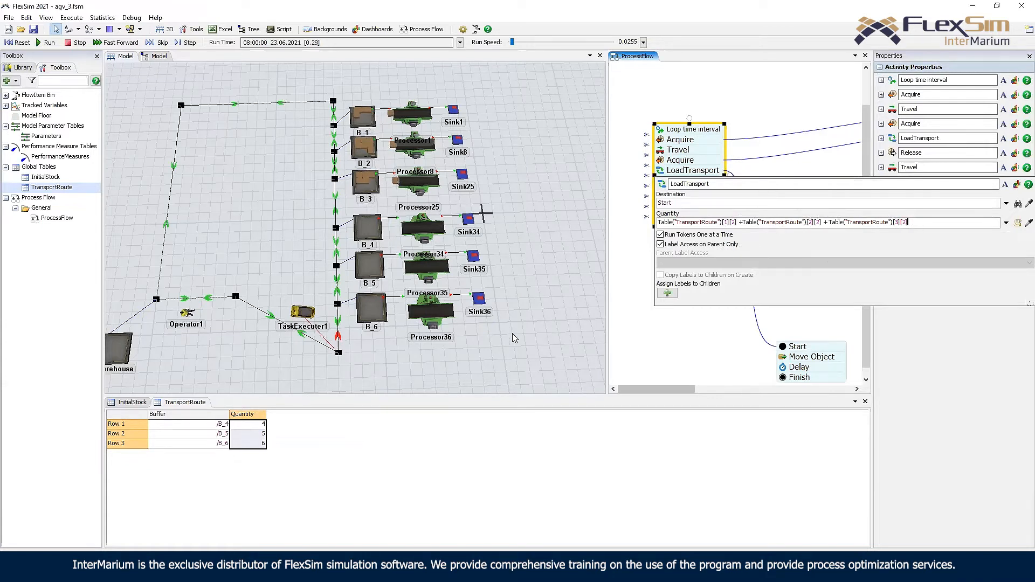
left_click(785, 169)
- Detach the copied block's activities from the second Travel onward and attach a new Assign Labels activity beneath Release
scroll(769, 135, "down", 2)
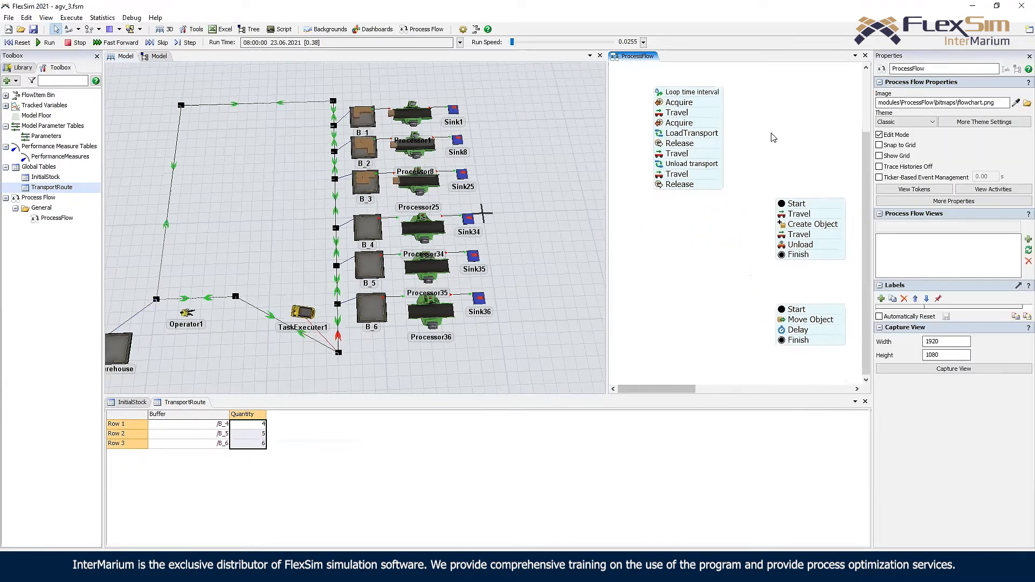
left_click(666, 154)
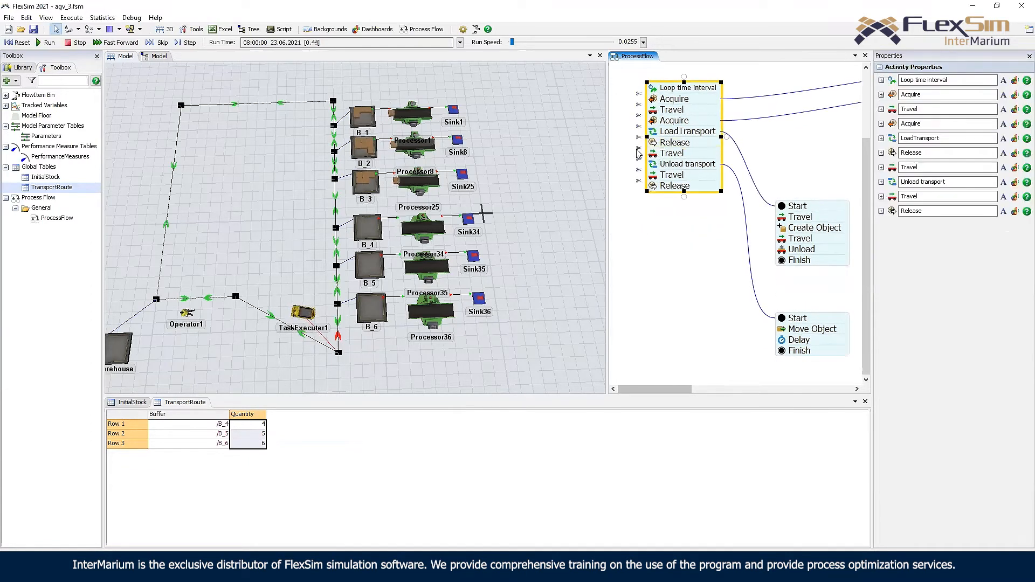
left_click_drag(639, 155, 639, 235)
double_click(677, 192)
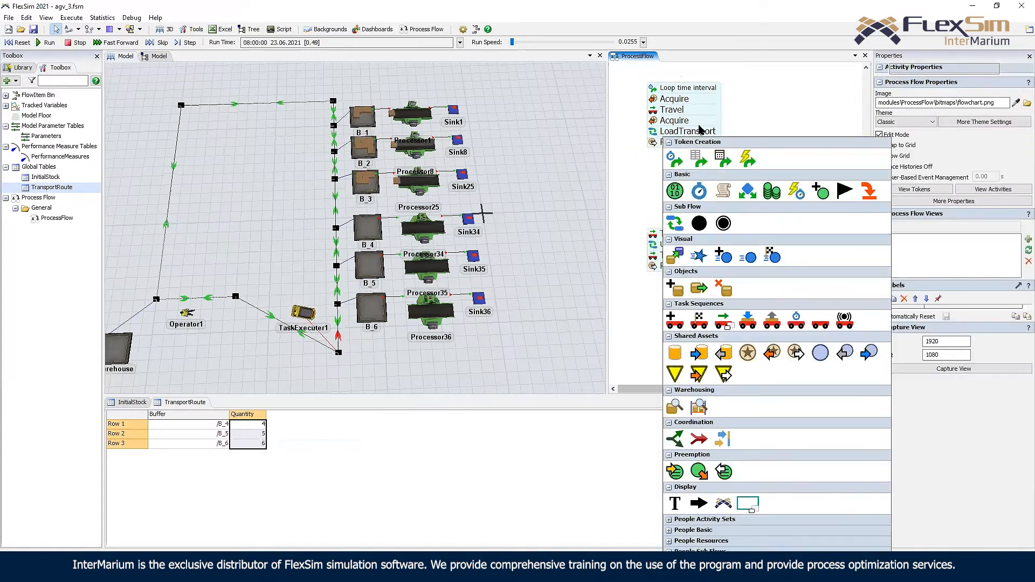
left_click(676, 191)
left_click_drag(696, 183, 678, 154)
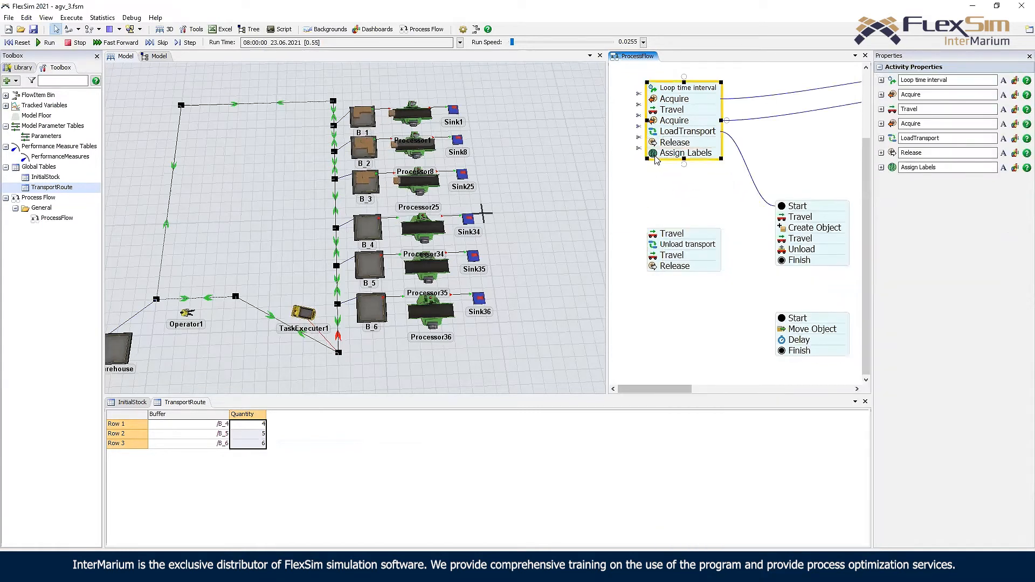
- Name the Assign Labels activity "Tarnsport Route" and have it assign the label route_row with value 1 to the token
left_click(653, 154)
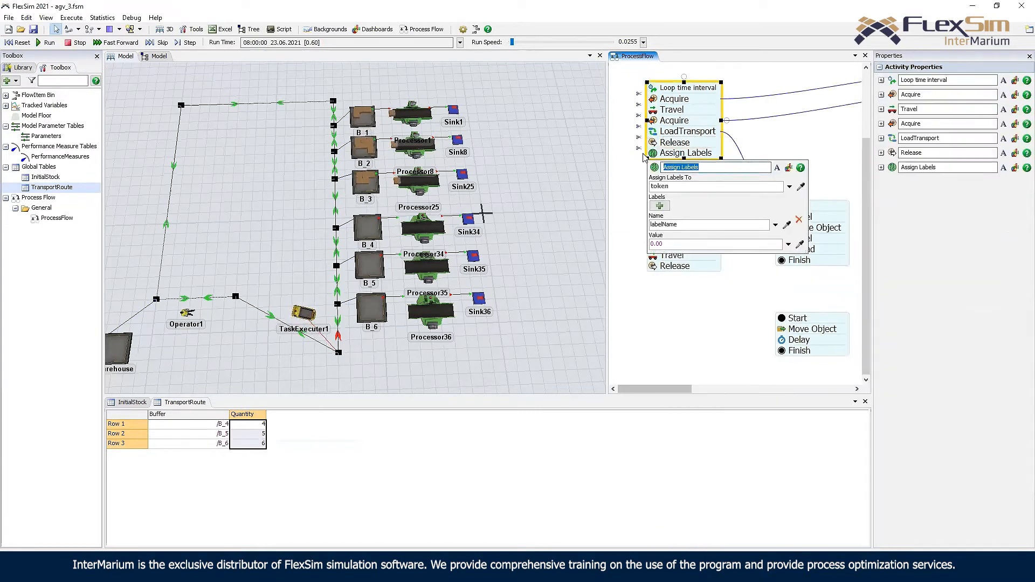
type("s")
type("taop_1")
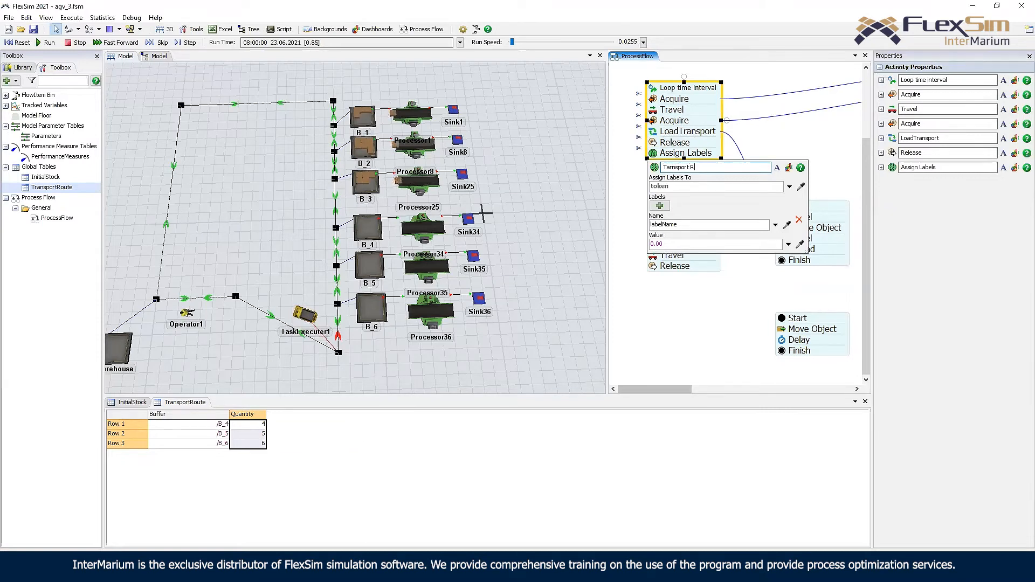
left_click_drag(678, 225, 622, 226)
type("l")
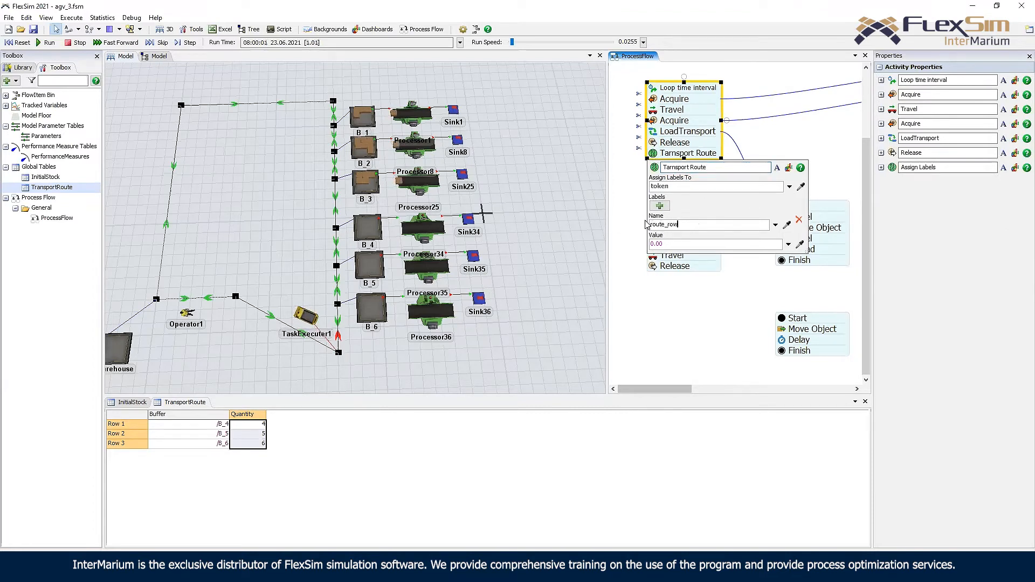
key("Tab")
type("1")
left_click(681, 295)
- Split the detached activities after Unload transport and attach Travel and Unload transport beneath Tarnsport Route
left_click(652, 245)
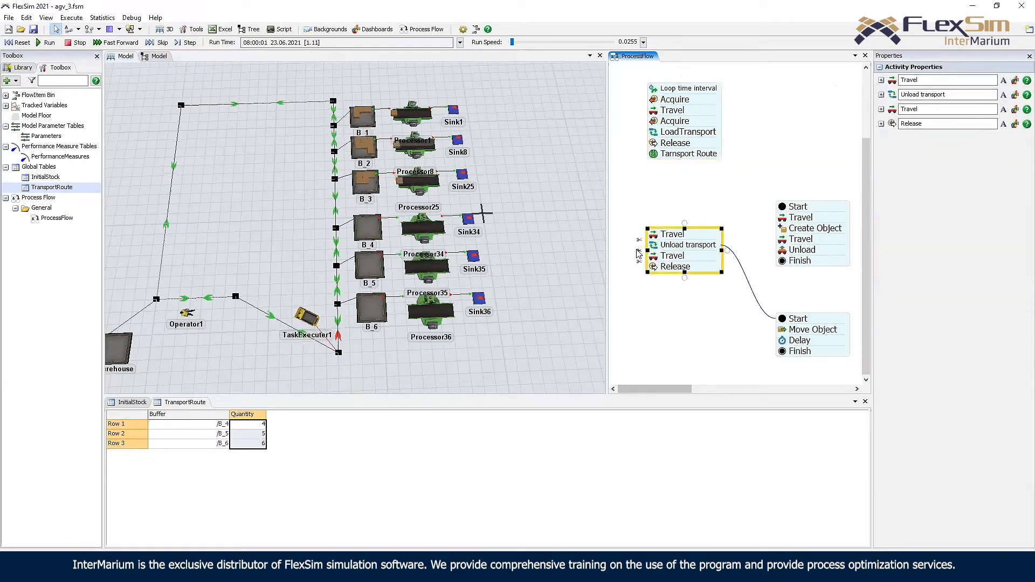
left_click(638, 250)
left_click_drag(640, 237, 641, 157)
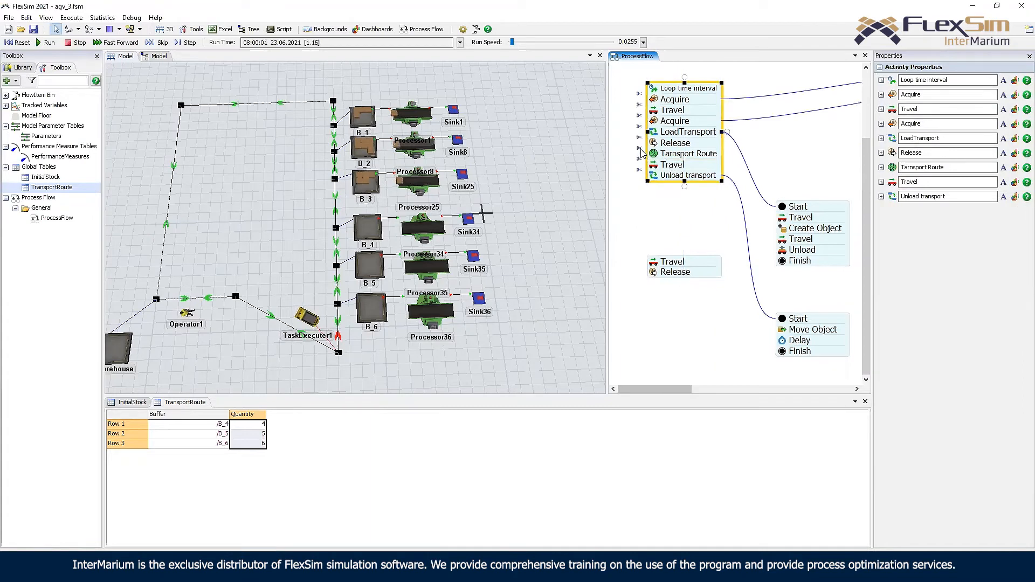
- Detach the block's activities from Tarnsport Route onward and begin its Travel activity's destination with Table("TransportRoute")
left_click(638, 147)
double_click(655, 171)
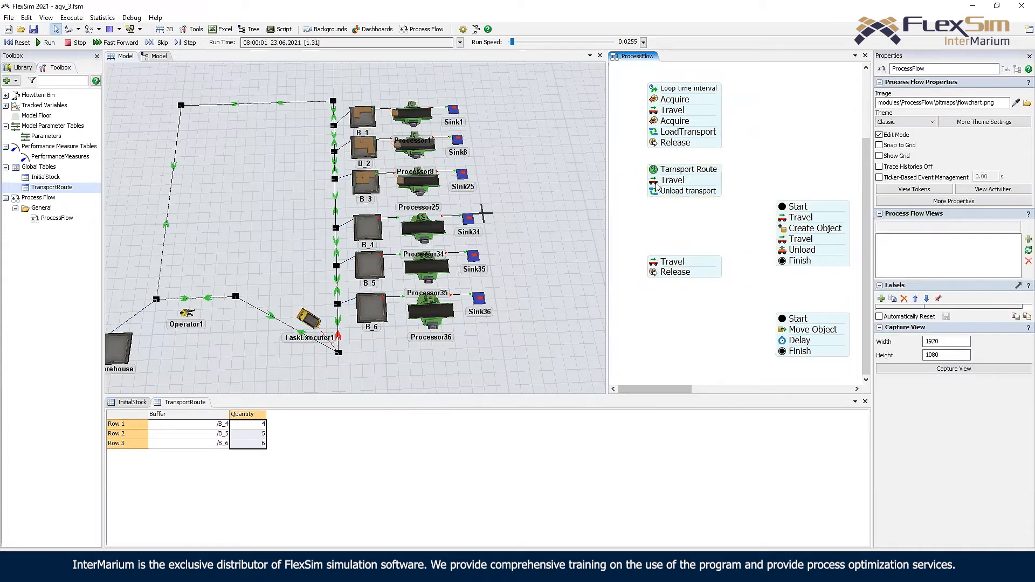
double_click(656, 182)
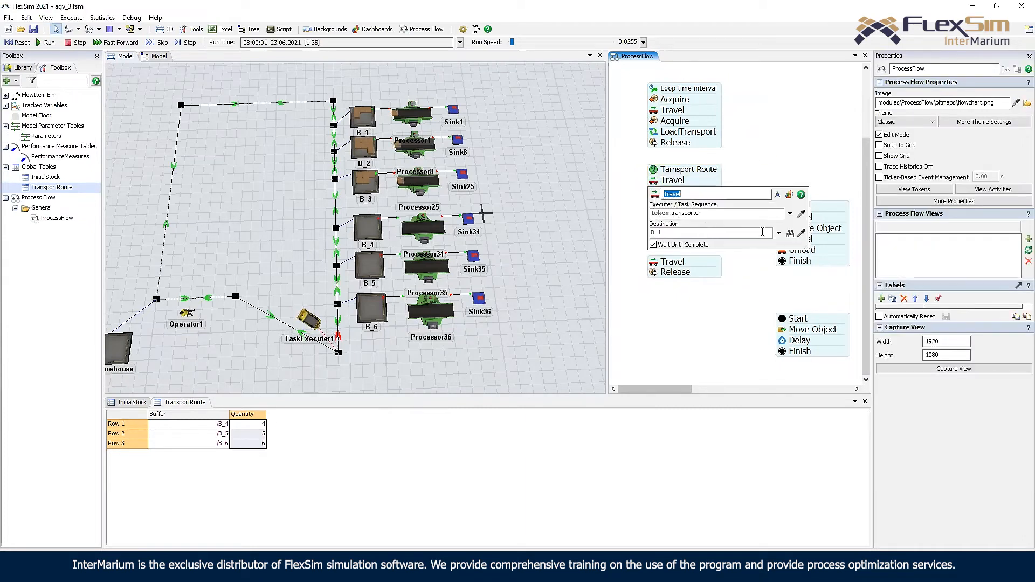
left_click(779, 233)
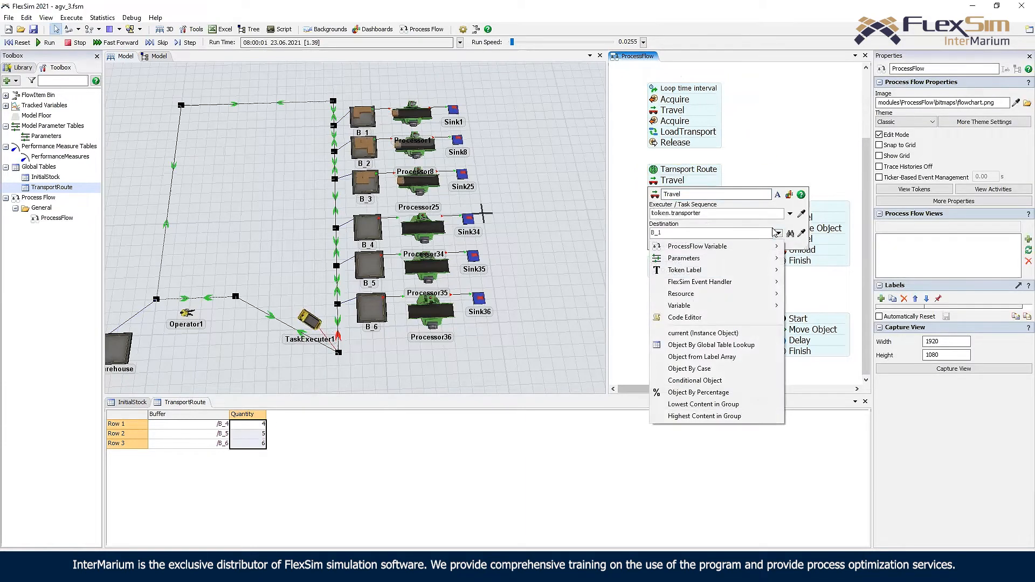
left_click(801, 233)
left_click(184, 426)
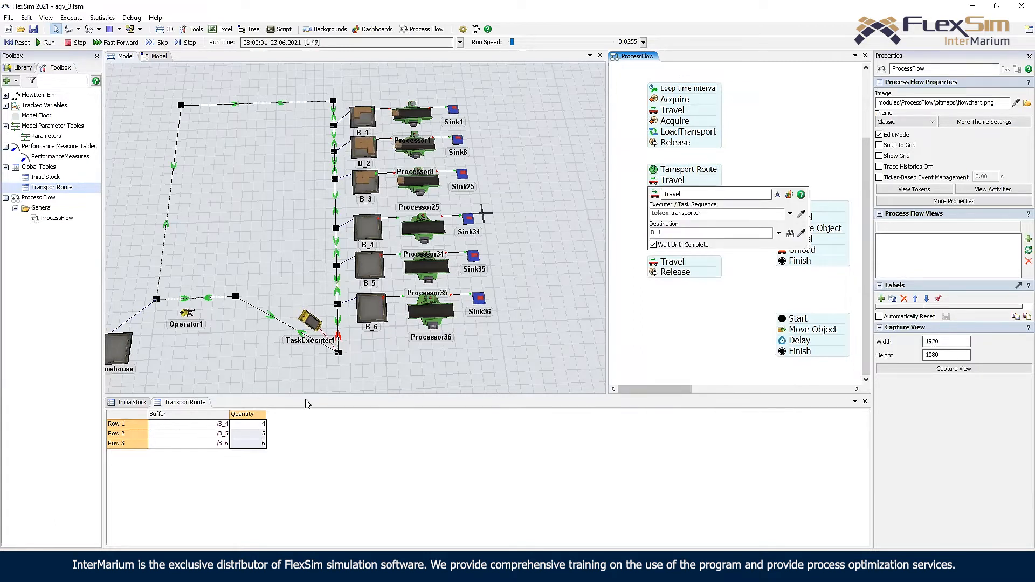
type("ble")
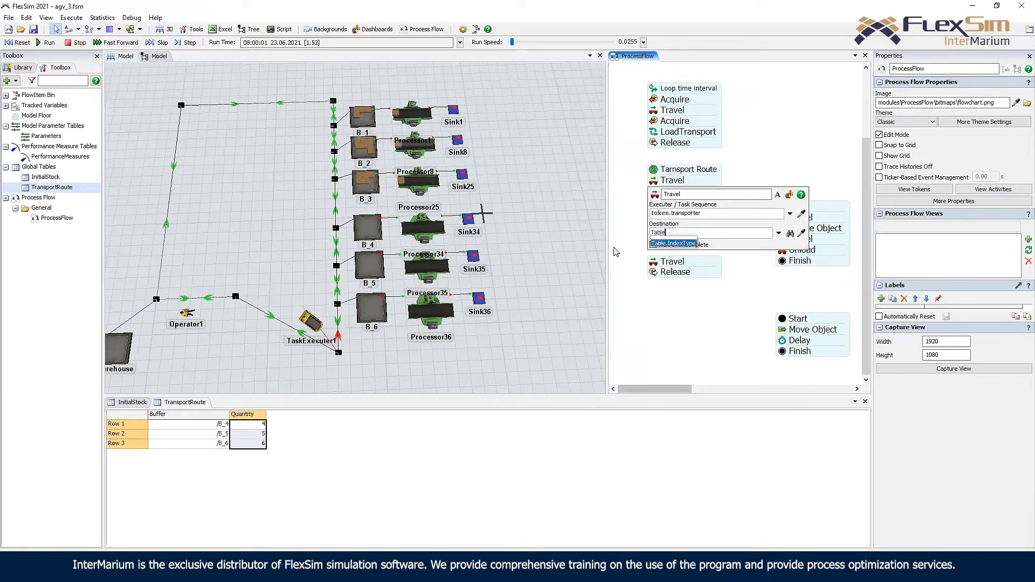
type("(")
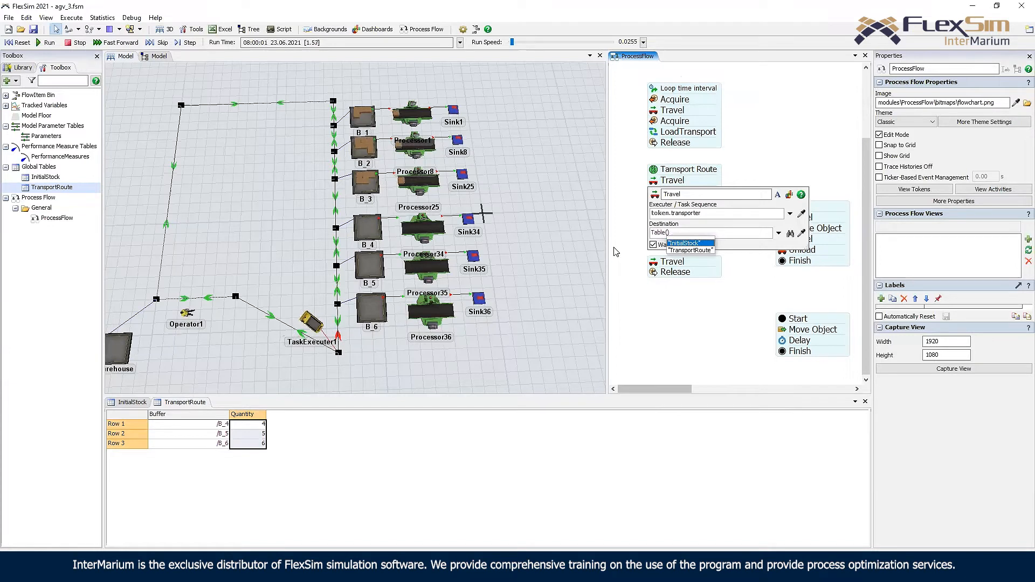
key("Down")
key("Return")
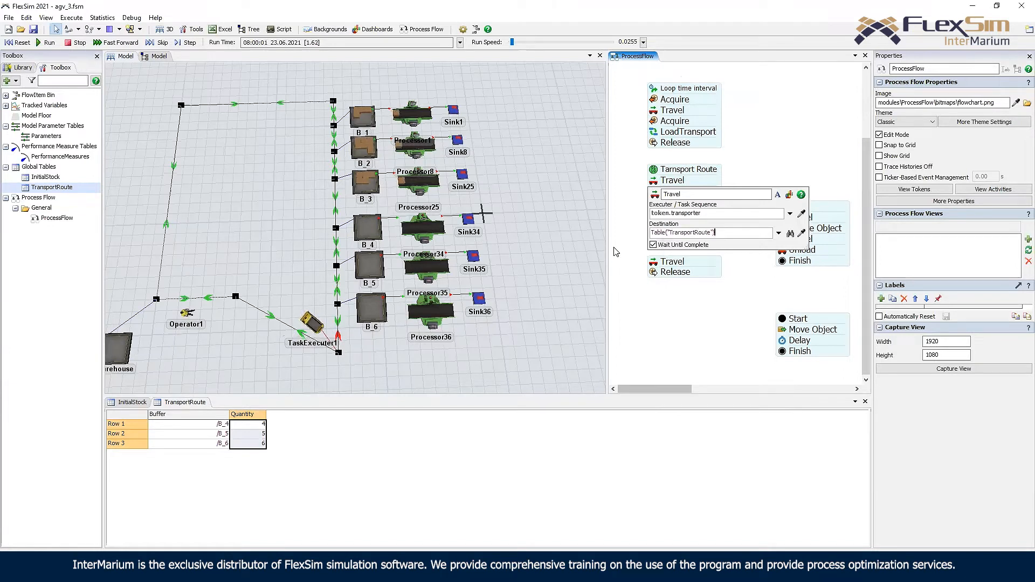
- Complete the Travel activity's destination as Table("TransportRoute")[token.route_row][1] and widen its editor to check the whole expression
type("[token.")
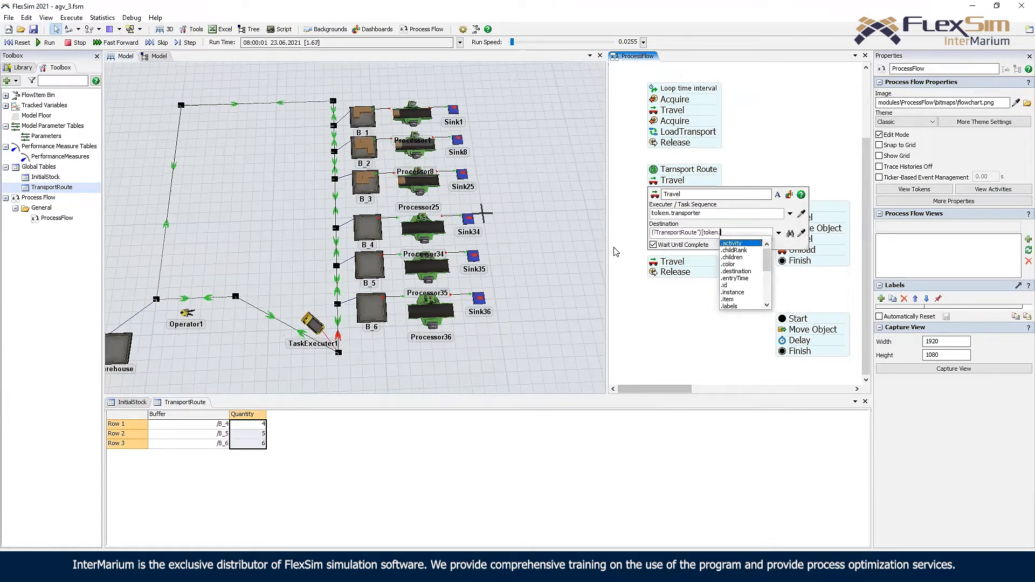
type("route")
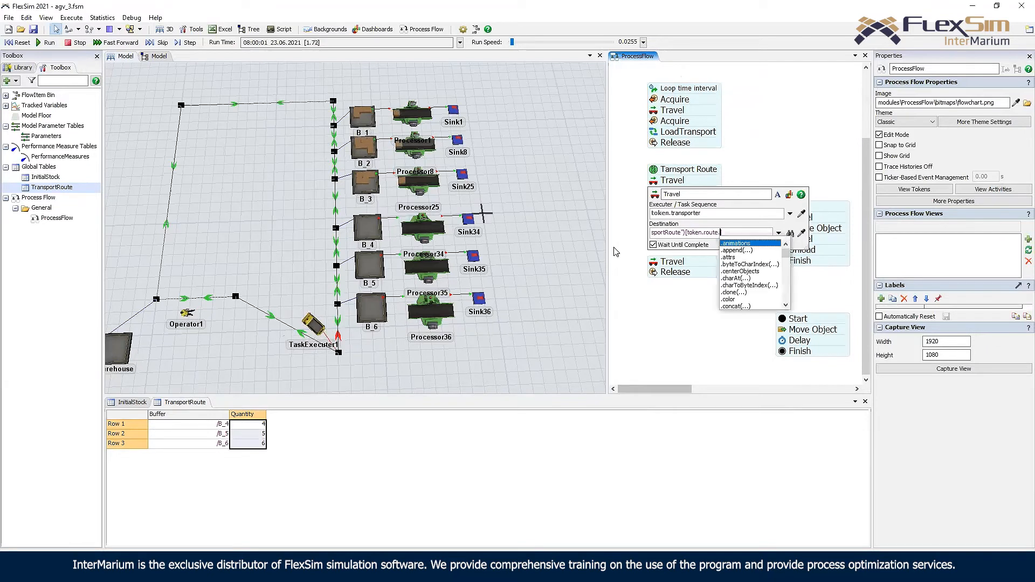
type("_")
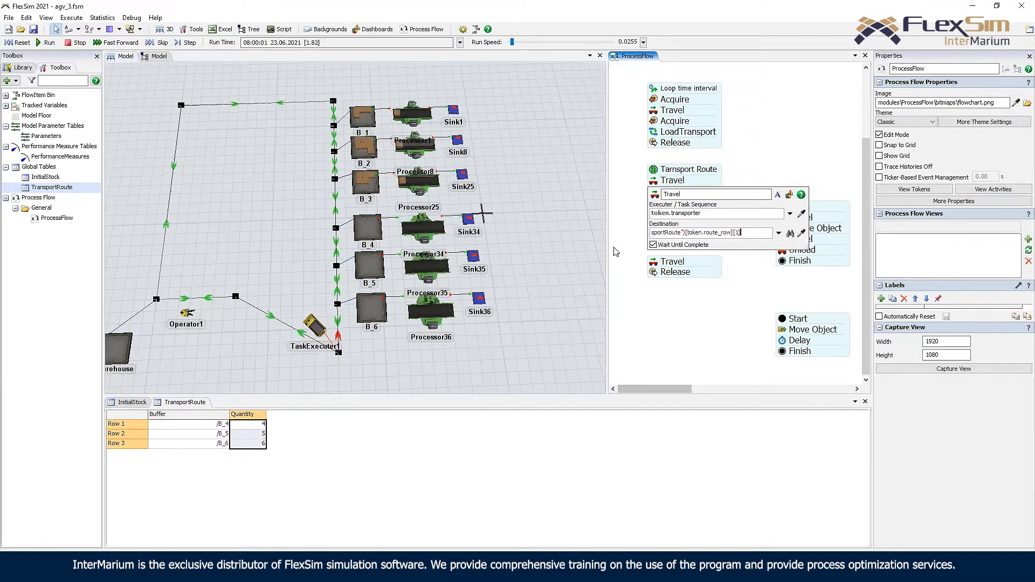
left_click(631, 257)
left_click(650, 183)
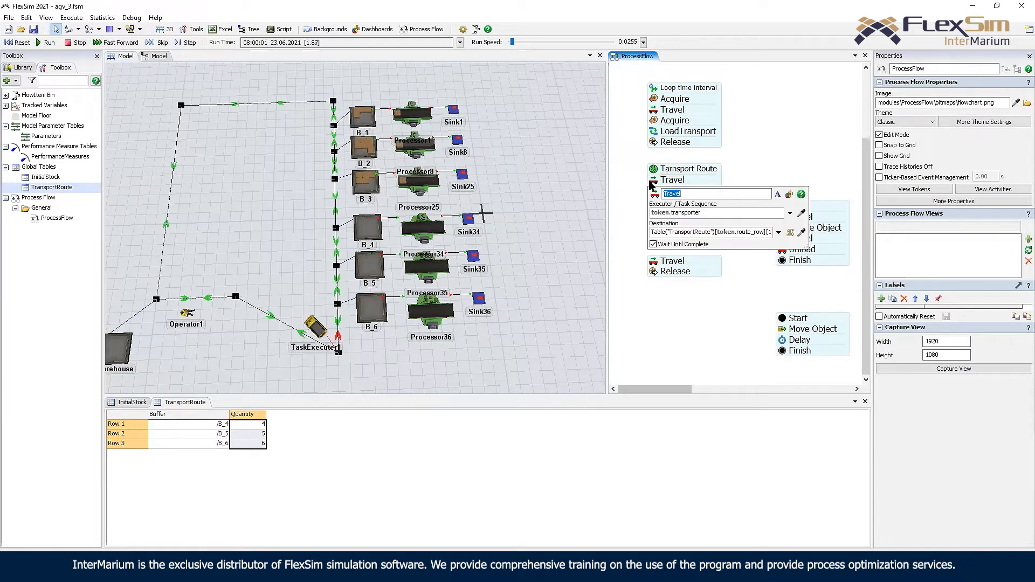
left_click_drag(805, 246, 919, 247)
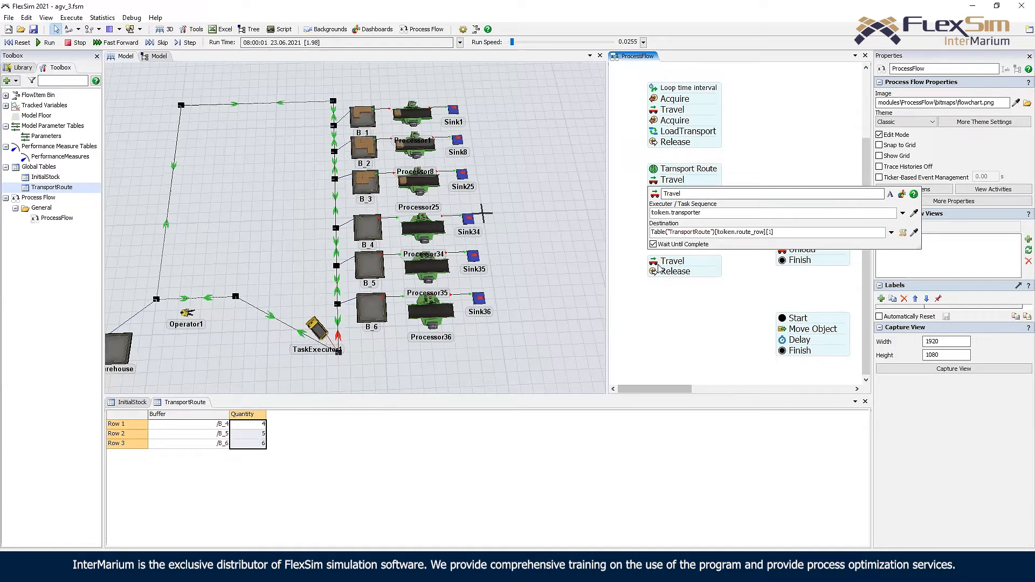
left_click(733, 162)
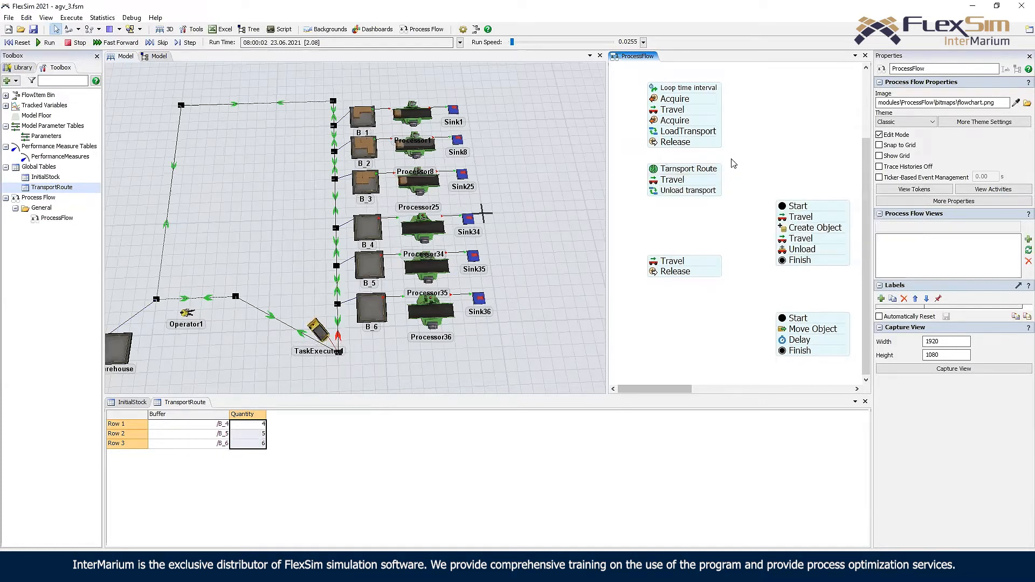
- Set the quantity of Unload transport to Table("TransportRoute")[token.route_row][2]
left_click(654, 192)
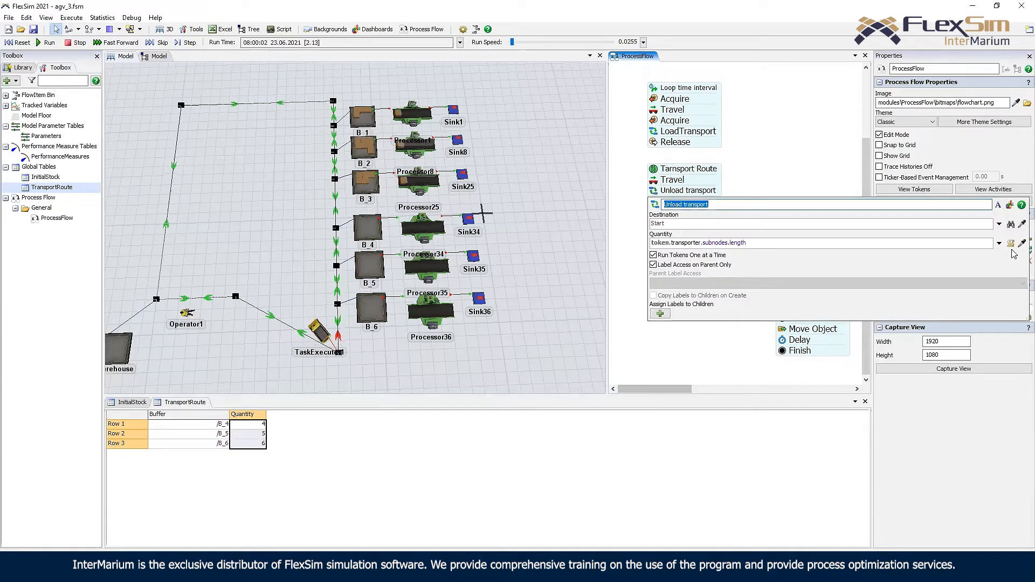
left_click(1011, 245)
left_click(256, 423)
left_click(302, 431)
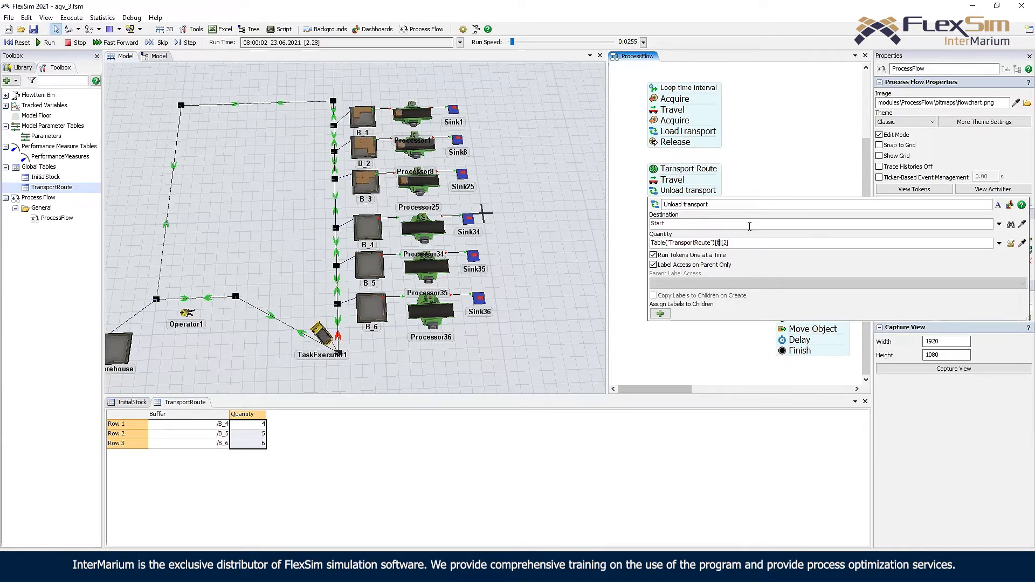
type("token.ro")
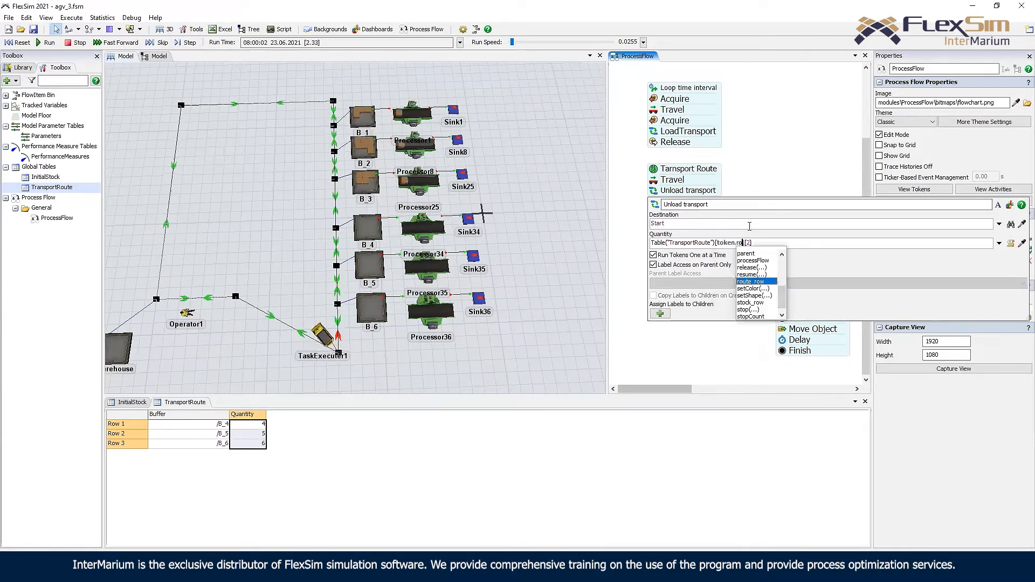
key("Return")
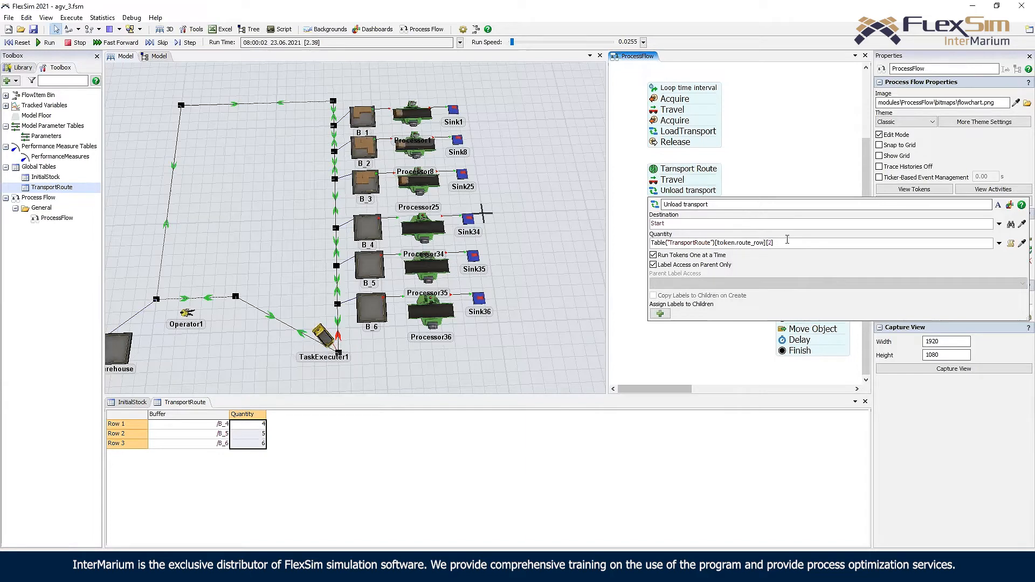
left_click(782, 160)
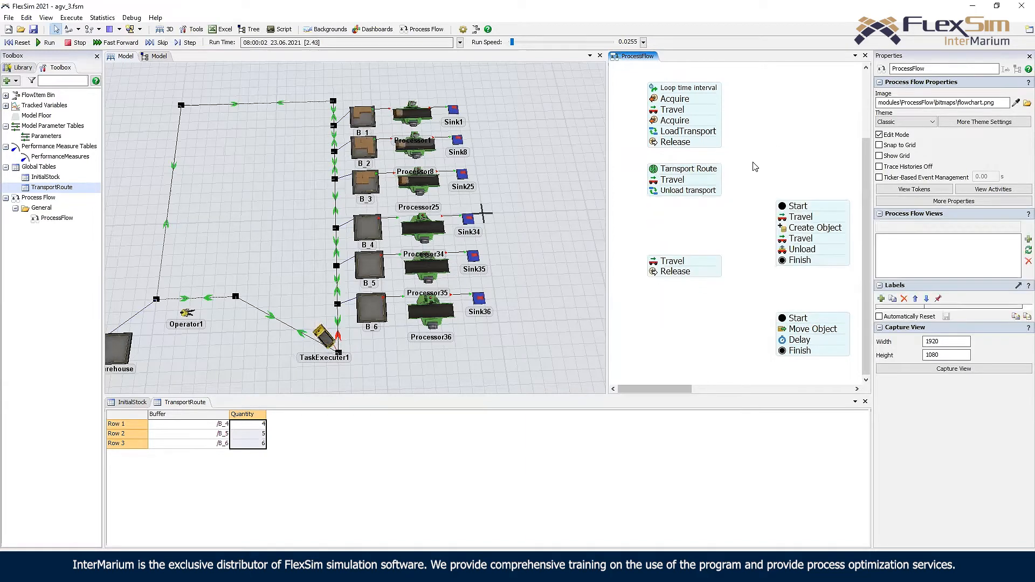
- Reattach the Tarnsport Route section beneath Release, and test-run the reset model at varied speeds up to the unloading at B_4
left_click(671, 186)
left_click_drag(688, 195, 687, 161)
left_click(20, 42)
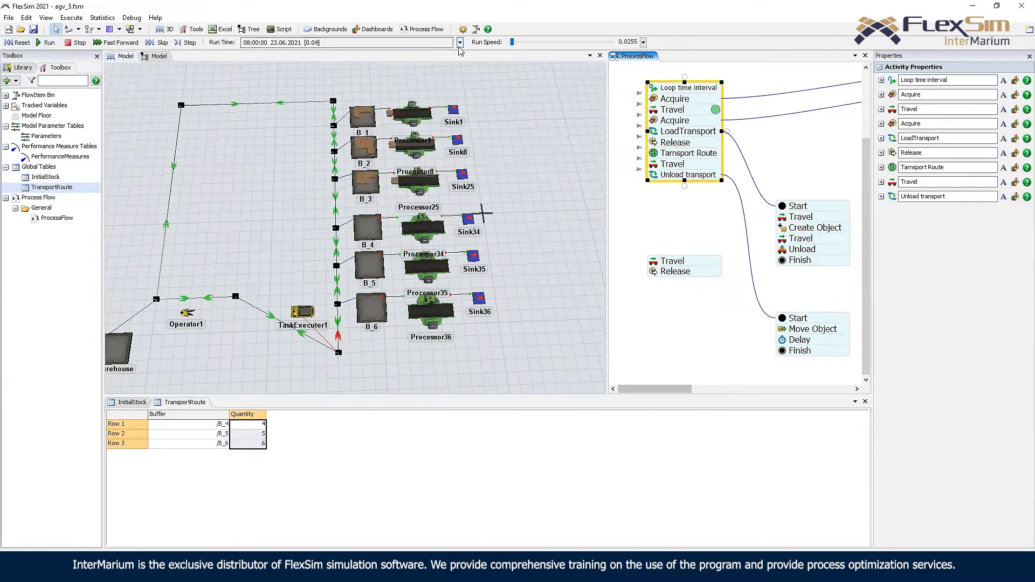
left_click_drag(513, 42, 520, 43)
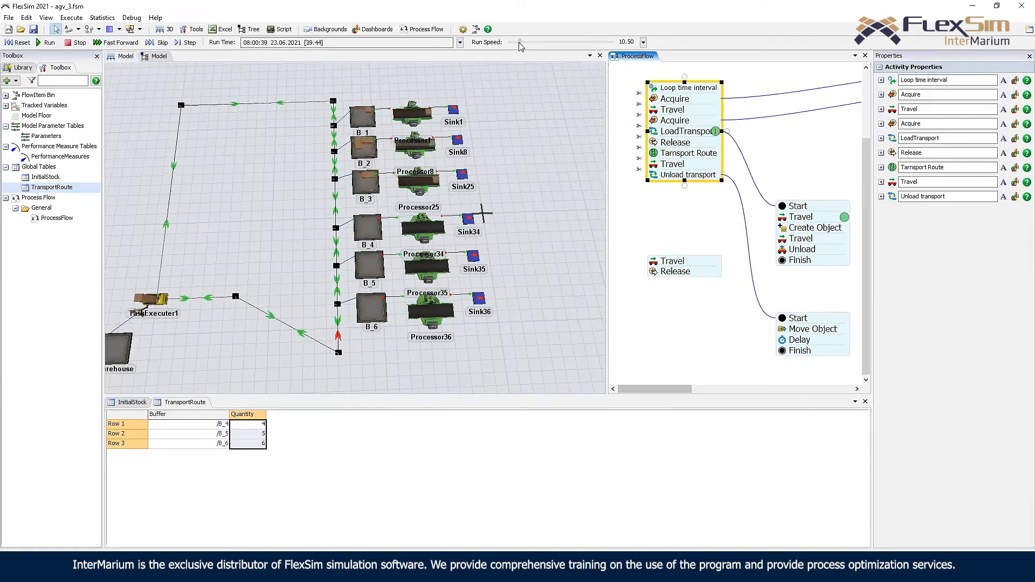
left_click_drag(519, 42, 516, 42)
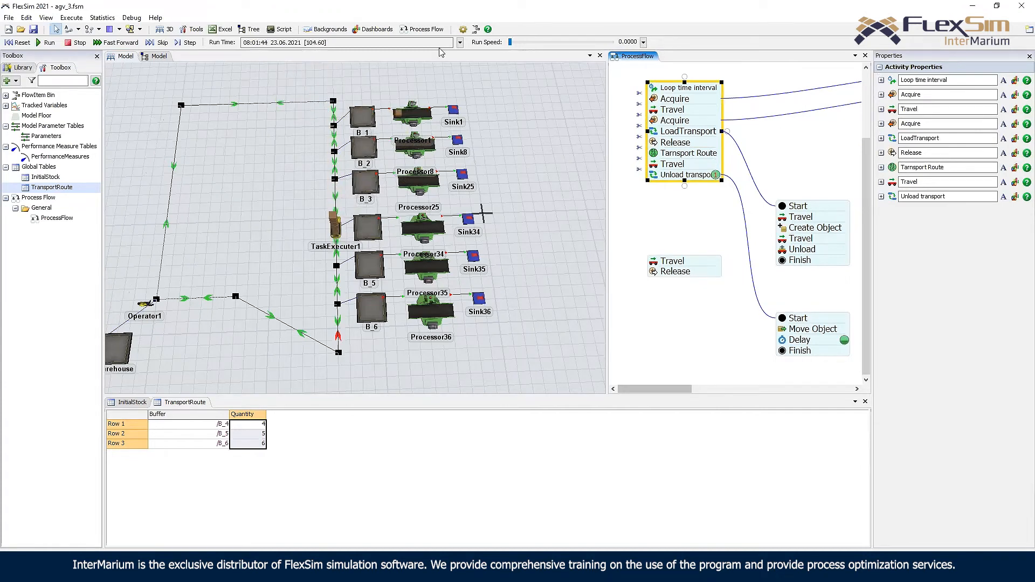
left_click_drag(510, 43, 512, 45)
left_click(68, 43)
- Copy the destination expression from the Travel activity beneath Tarnsport Route for use in Move Object
left_click_drag(801, 289, 758, 276)
left_click(741, 317)
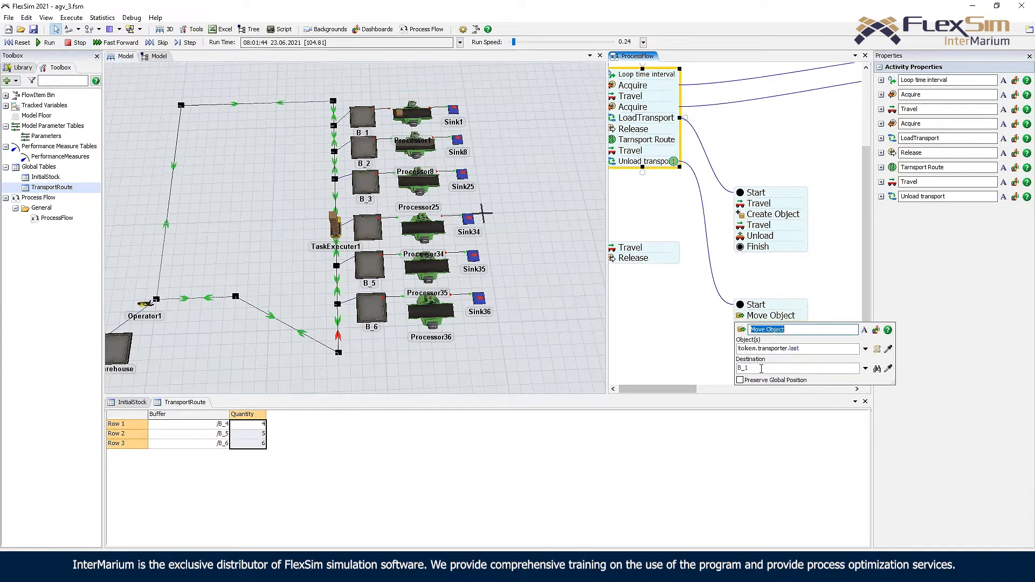
left_click(888, 368)
key("Escape")
left_click_drag(637, 195, 654, 201)
left_click(628, 156)
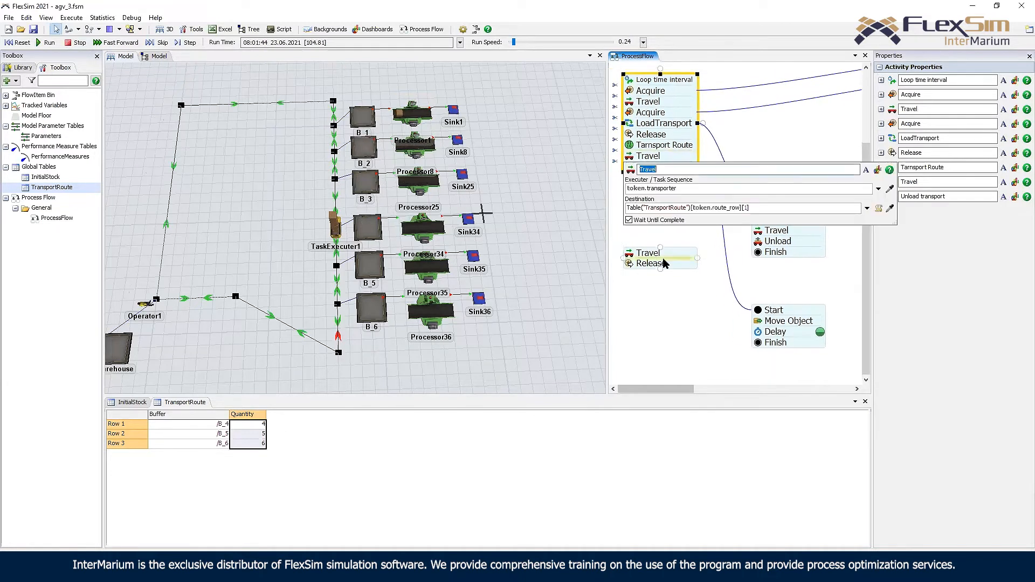
left_click(775, 206)
key("ctrl+c")
- Set Move Object's destination to Table("TransportRoute")[token.route_row][1] in the unloading sub flow
left_click_drag(744, 332, 748, 330)
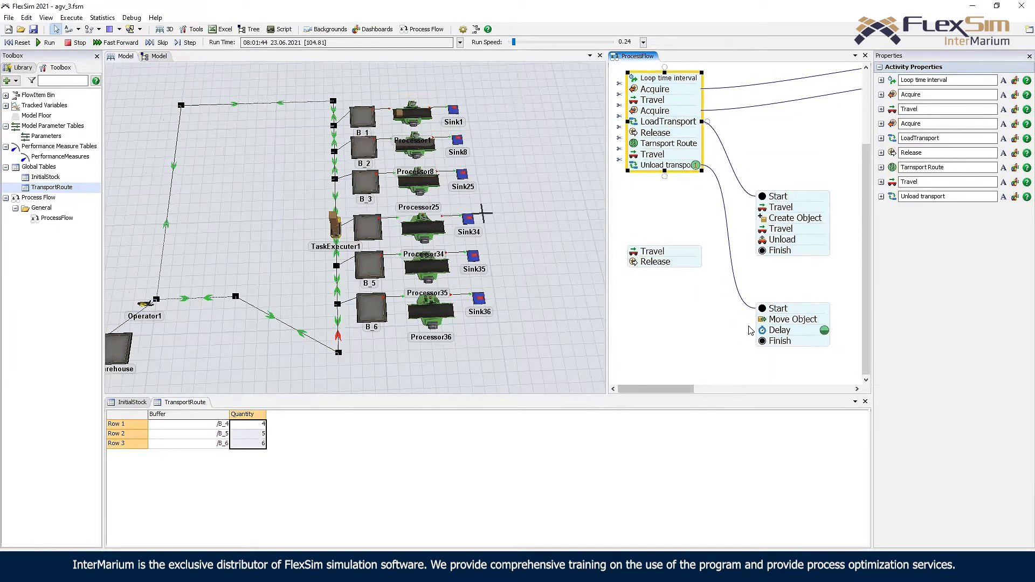
left_click(765, 319)
key("ctrl+a")
key("ctrl+v")
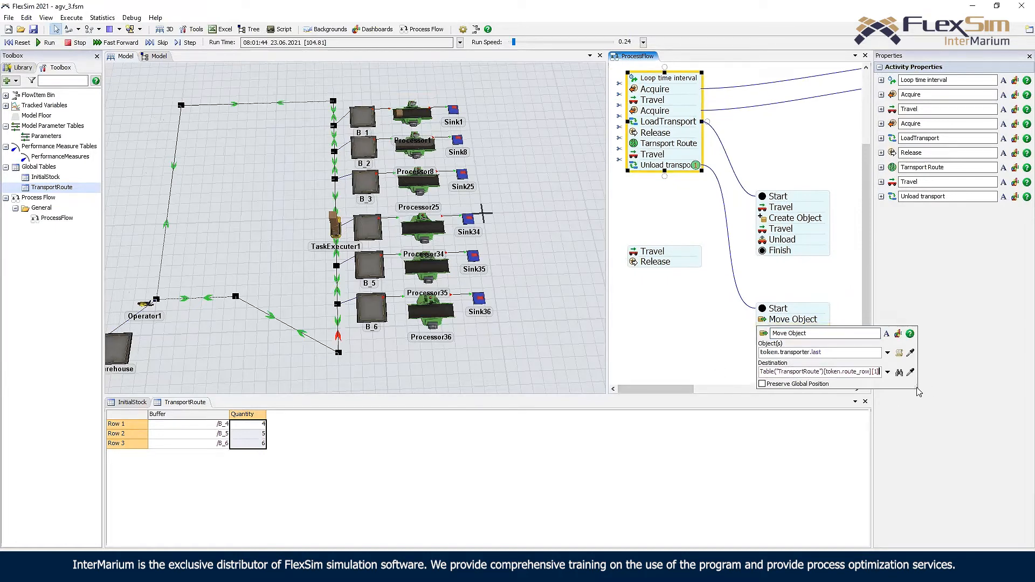
left_click_drag(920, 392, 942, 391)
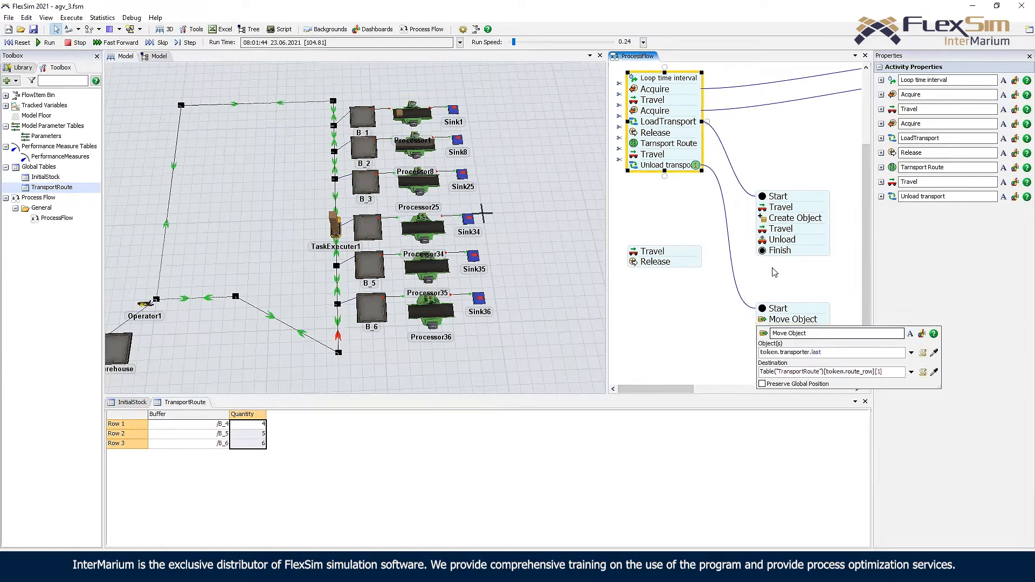
left_click(667, 232)
- Rerun the model from the start at a higher speed to check the unloading at B_4, and reset it
left_click(30, 44)
left_click(44, 43)
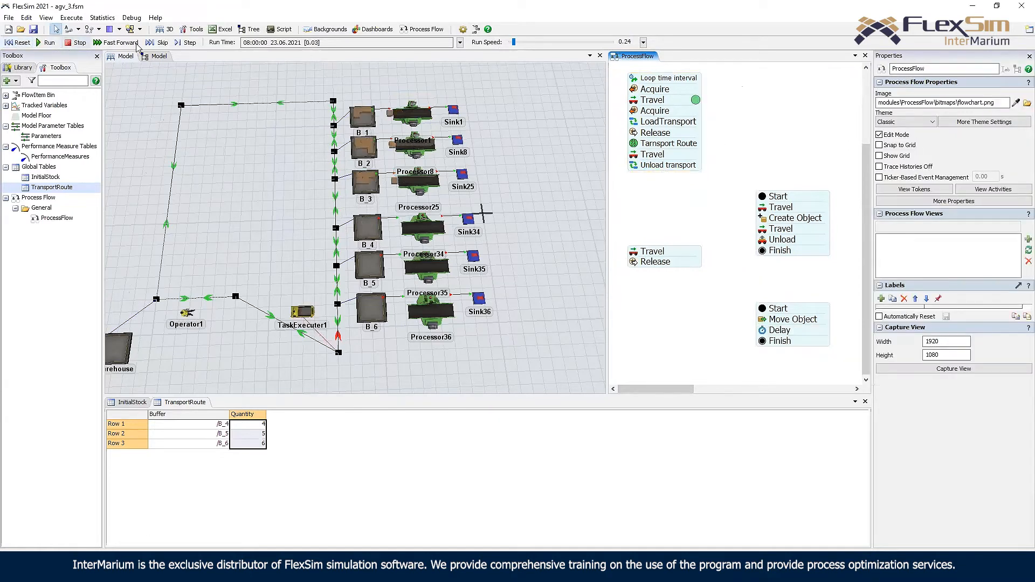
left_click_drag(514, 43, 522, 49)
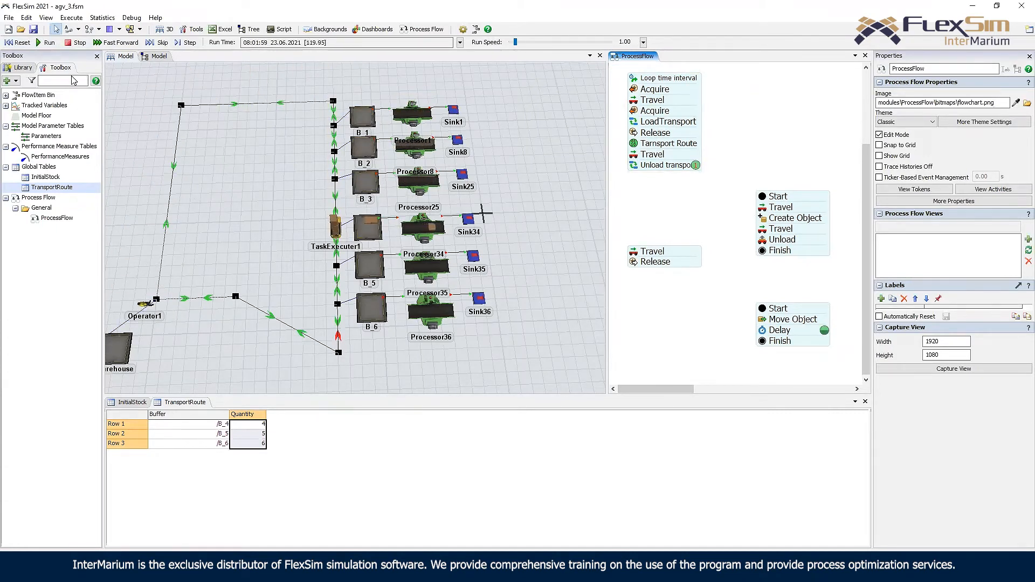
left_click(18, 43)
- Detach the Tarnsport Route section from Release and move the separate Travel and Release block further down to make room
left_click(674, 151)
left_click(620, 138)
scroll(771, 146, "down", 2)
left_click(731, 167)
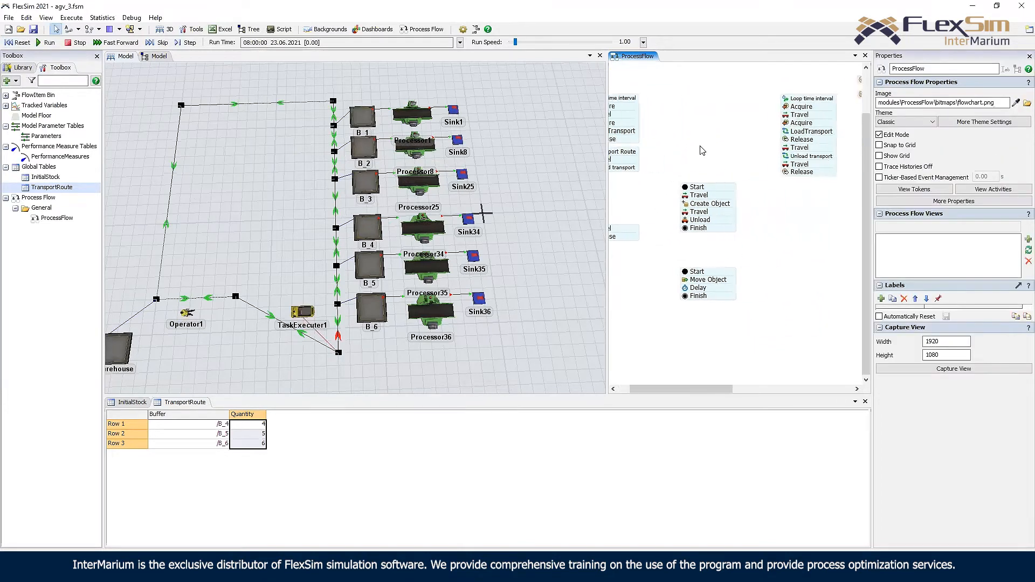
left_click_drag(775, 162, 723, 188)
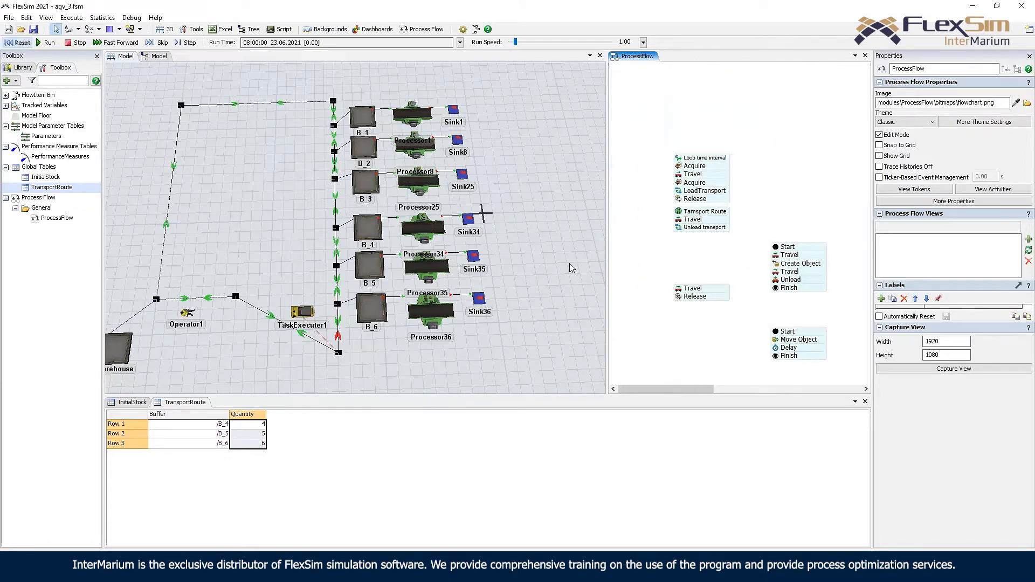
left_click_drag(690, 296, 691, 335)
- Duplicate the section of Tarnsport Route, Travel and Unload transport twice and stack both copies beneath the original
left_click(690, 228)
key("ctrl+c")
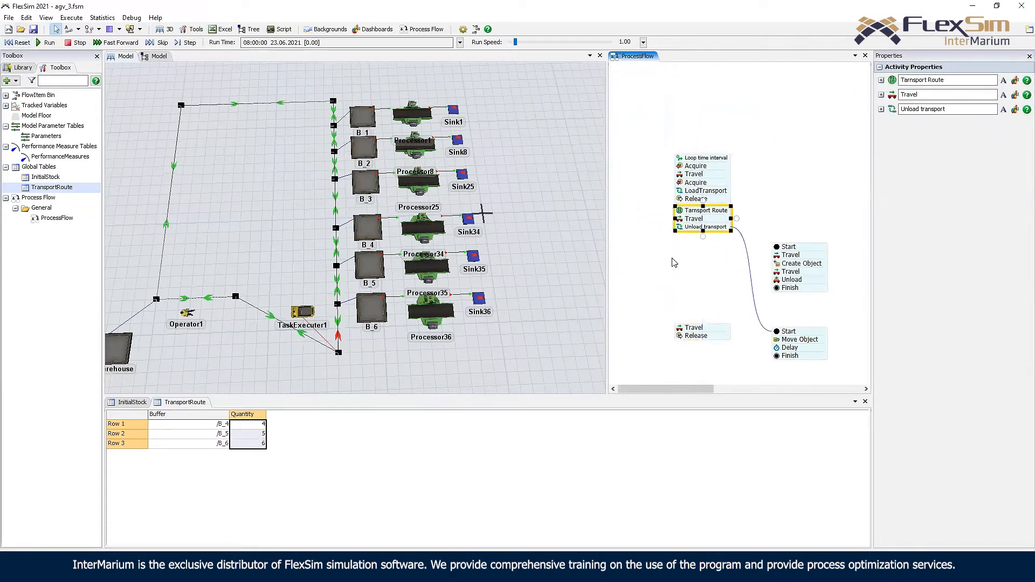
key("ctrl+v")
key("ctrl+v")
left_click_drag(711, 271, 705, 245)
left_click_drag(708, 312, 706, 256)
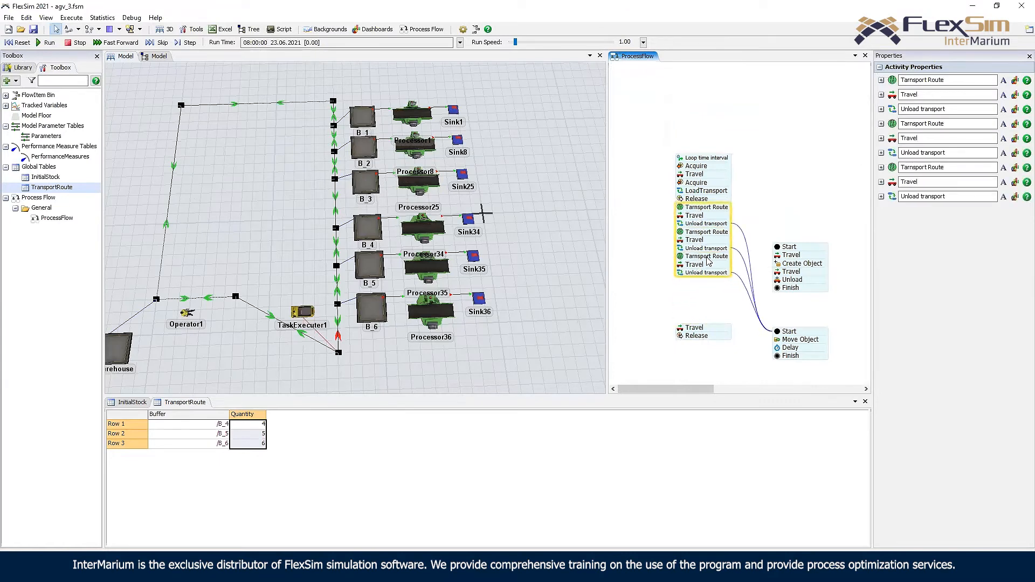
- Join the three stacked Tarnsport Route sections beneath Release and attach the separate Travel and Release block beneath them
left_click(680, 232)
left_click_drag(656, 293, 660, 289)
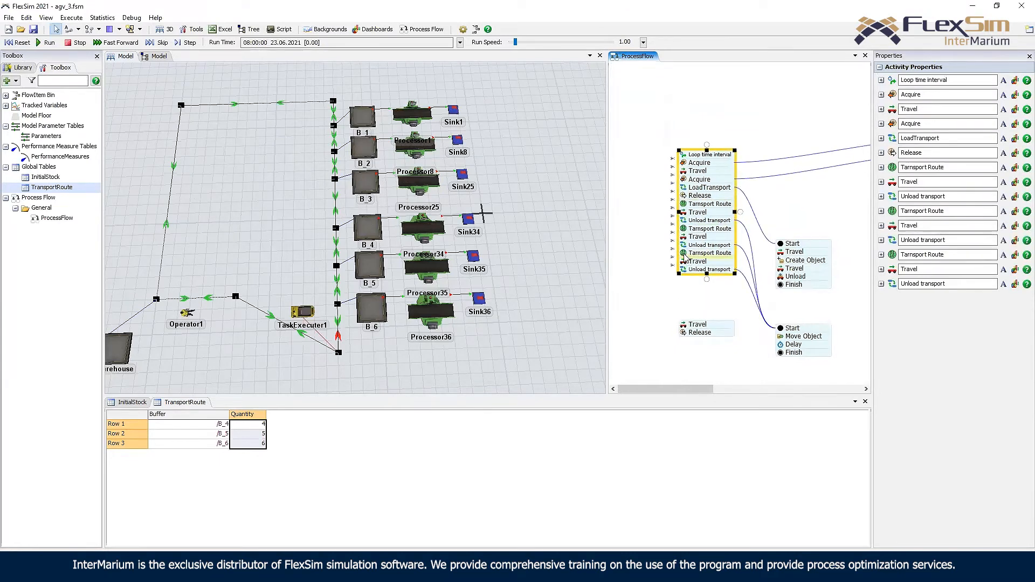
left_click(684, 253)
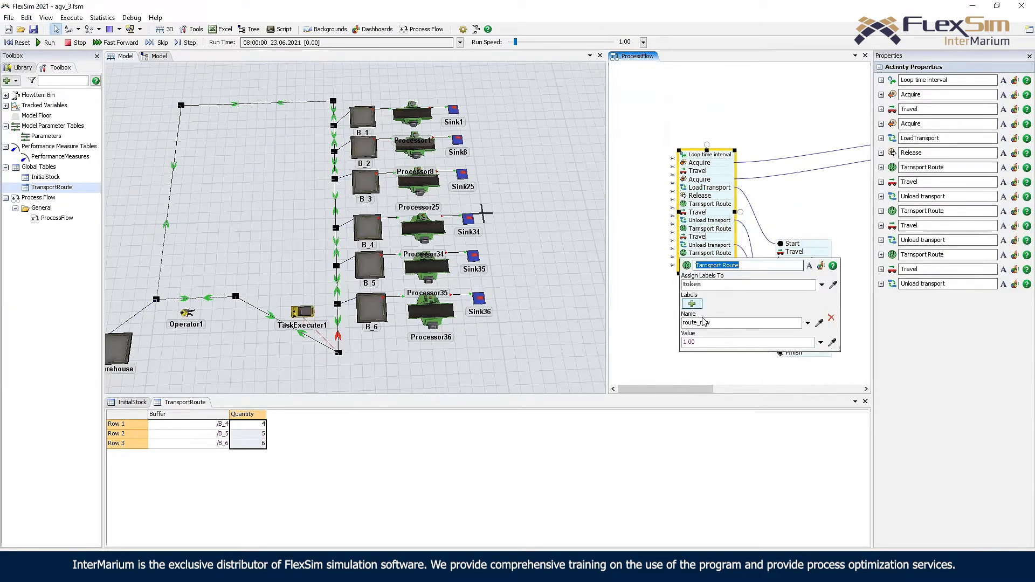
left_click(656, 335)
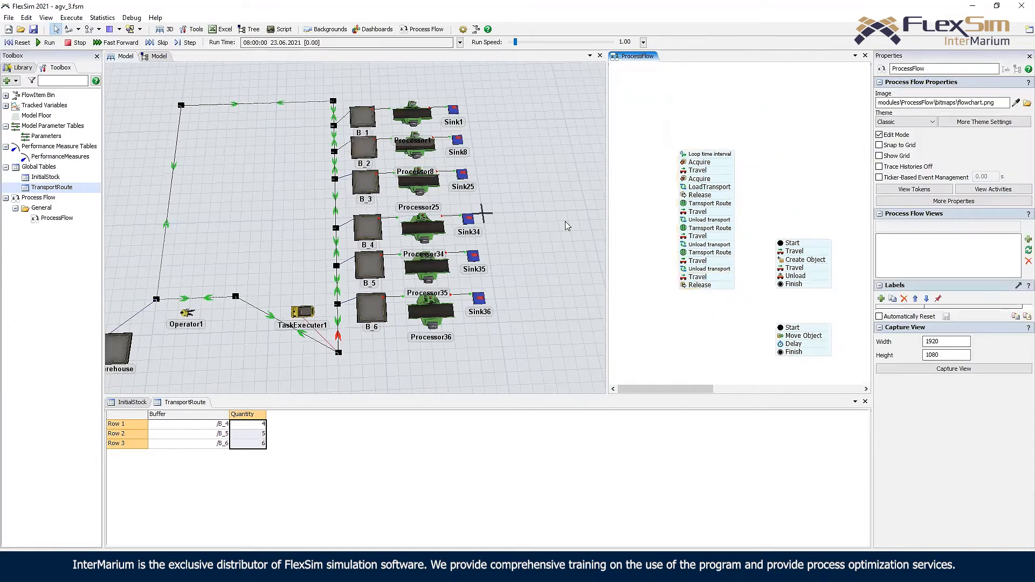
- Rerun the model from the start at a higher speed and compare the unloading at B_4, B_5 and B_6 with the TransportRoute table
left_click(21, 43)
left_click(46, 42)
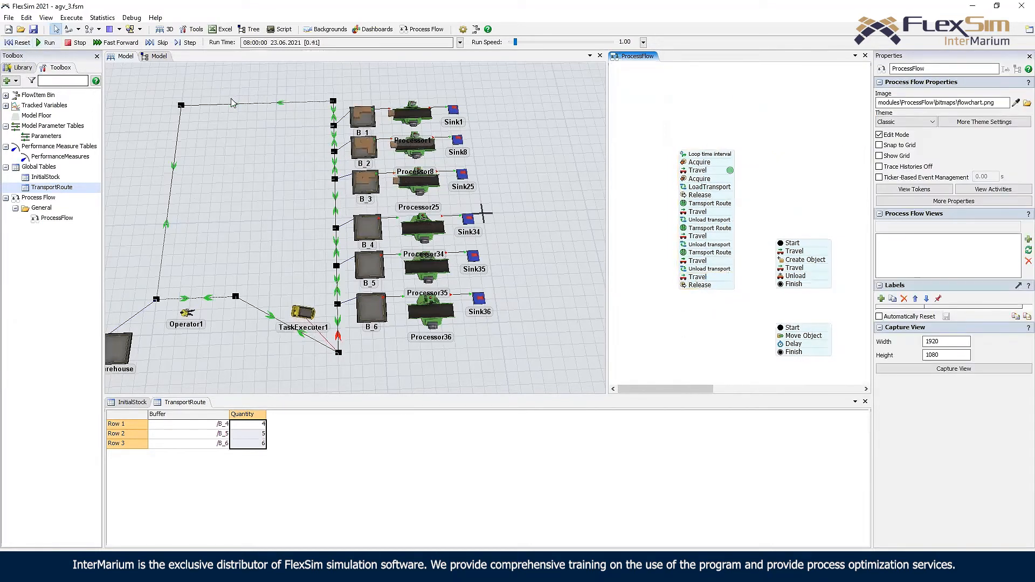
left_click_drag(516, 42, 522, 42)
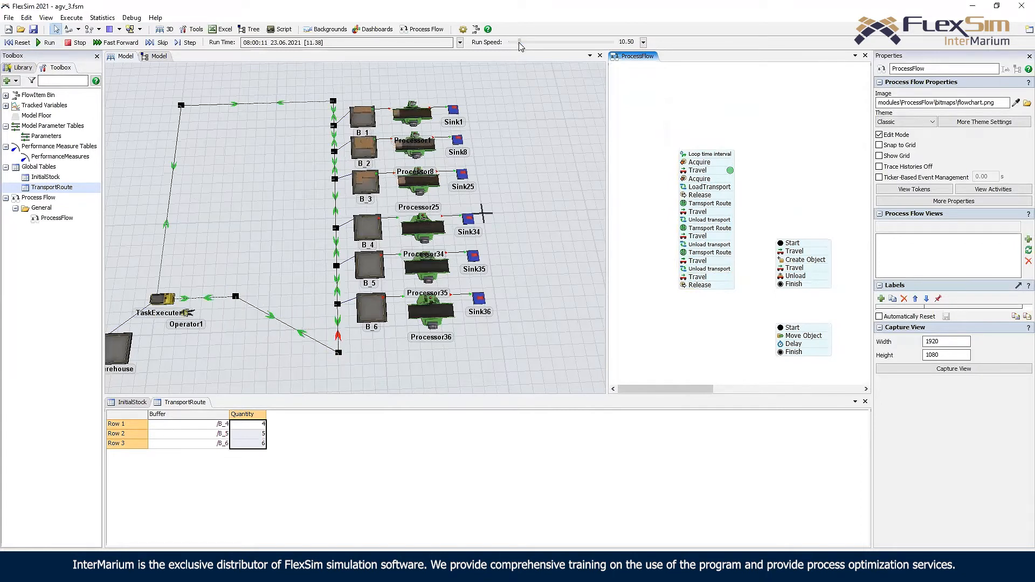
left_click_drag(522, 42, 520, 42)
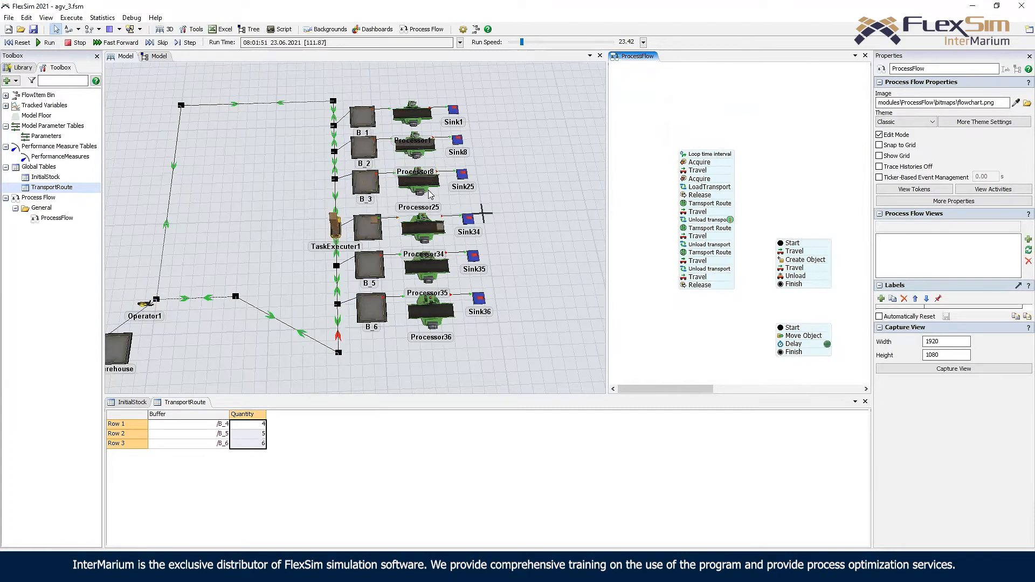
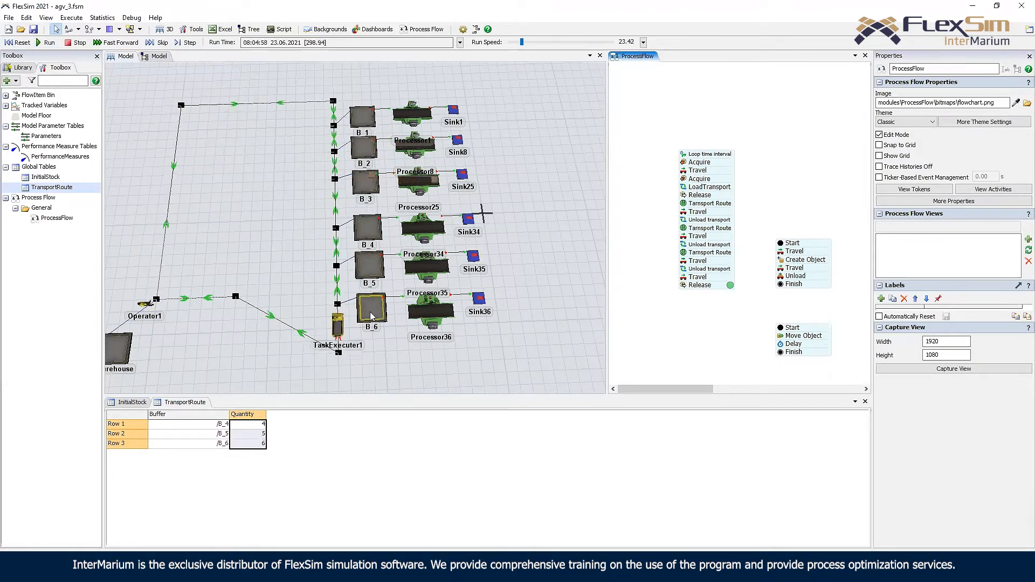
left_click_drag(521, 43, 516, 47)
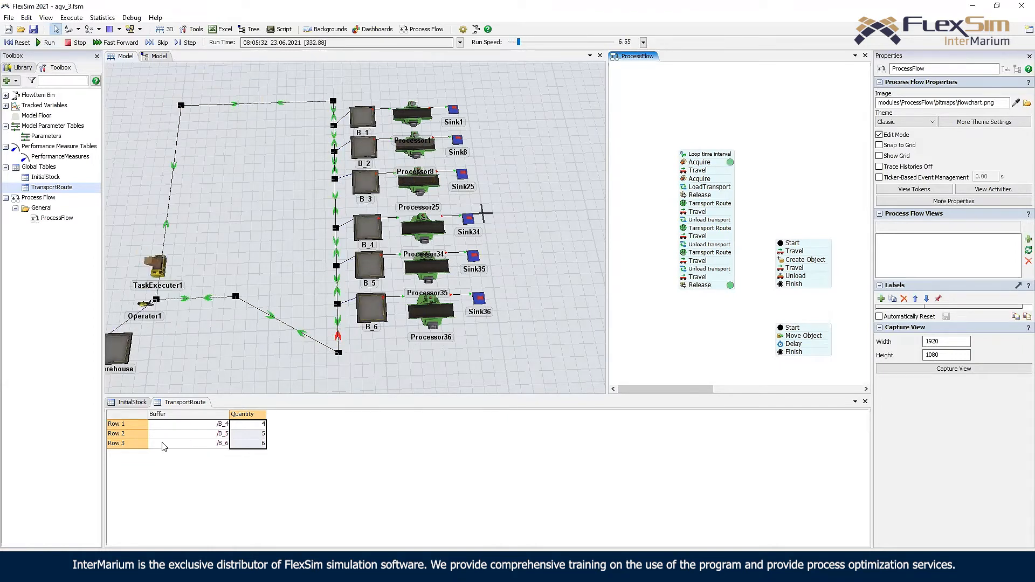
left_click(183, 414)
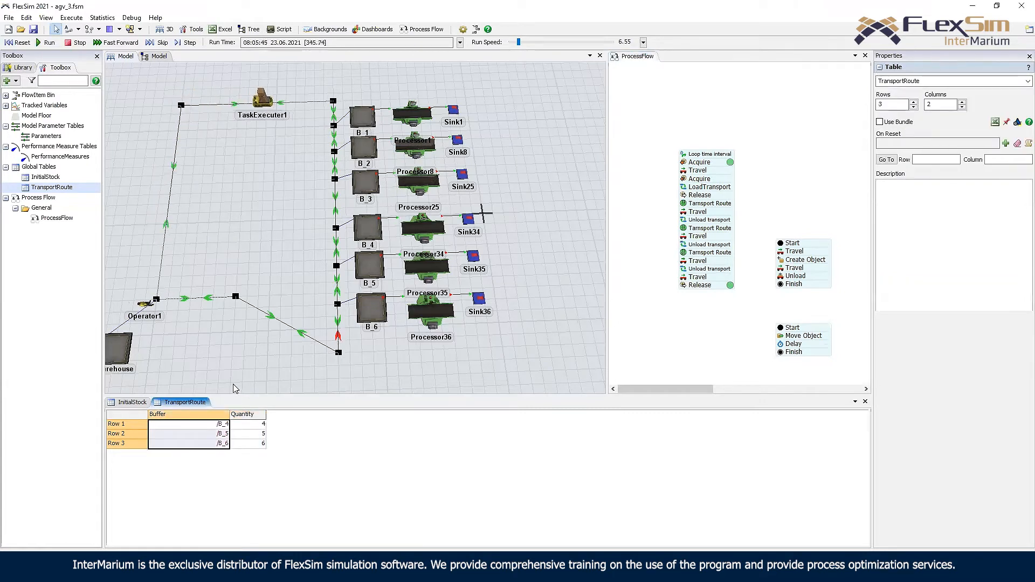
left_click(199, 426)
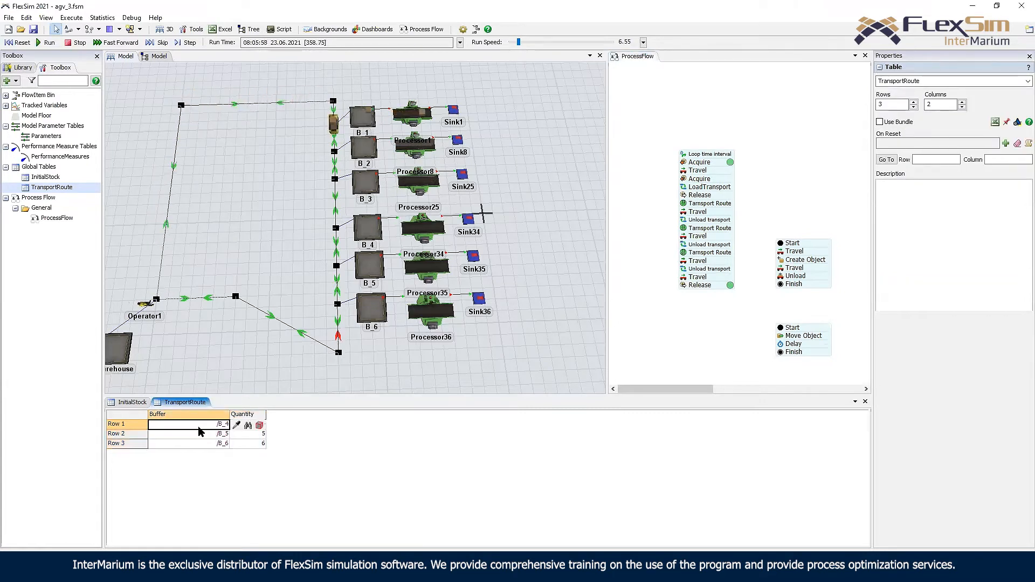
left_click(260, 426)
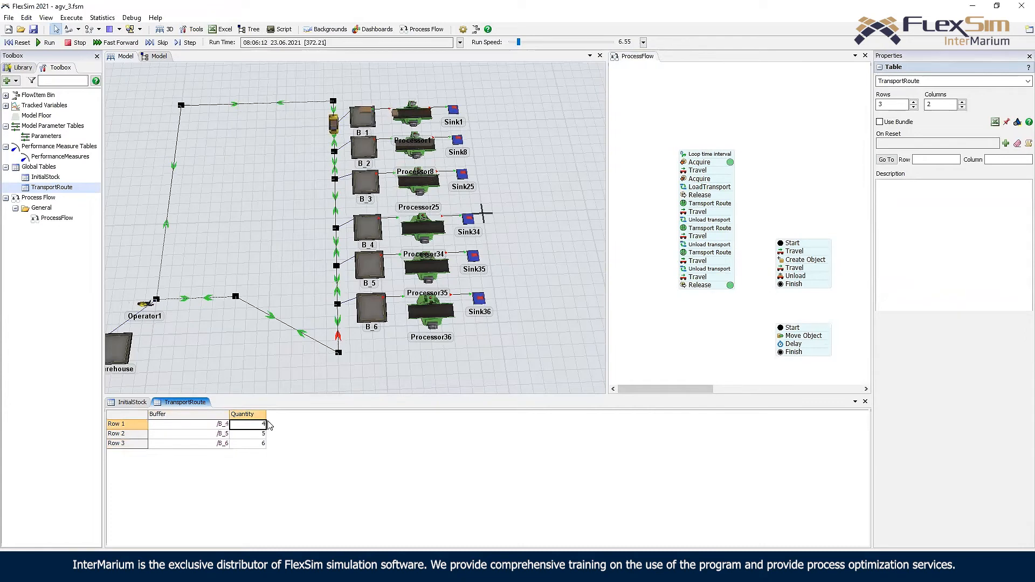
left_click(273, 429)
- Add a fourth column named Type to the InitialStock table
left_click(132, 402)
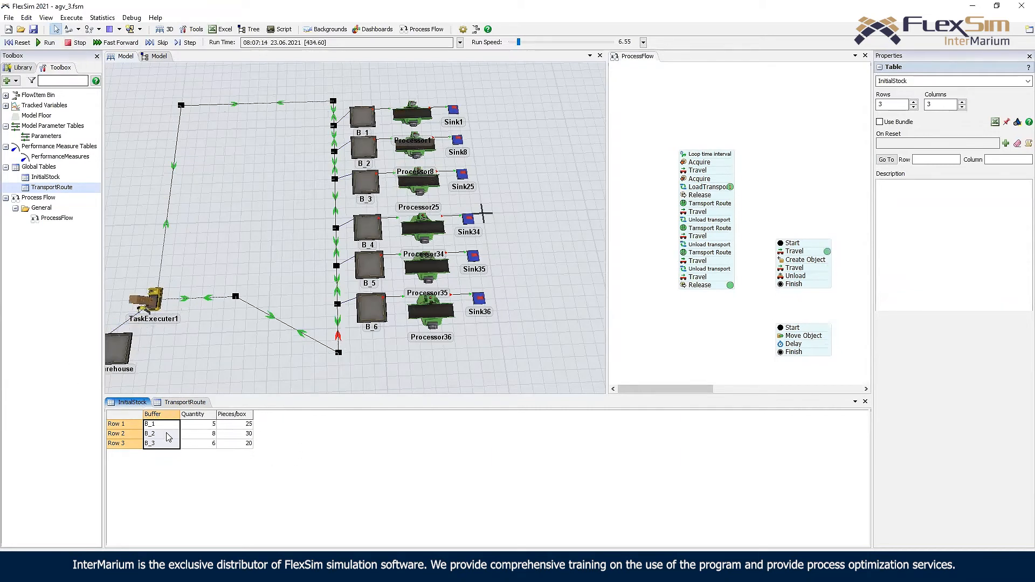
left_click(962, 102)
double_click(266, 414)
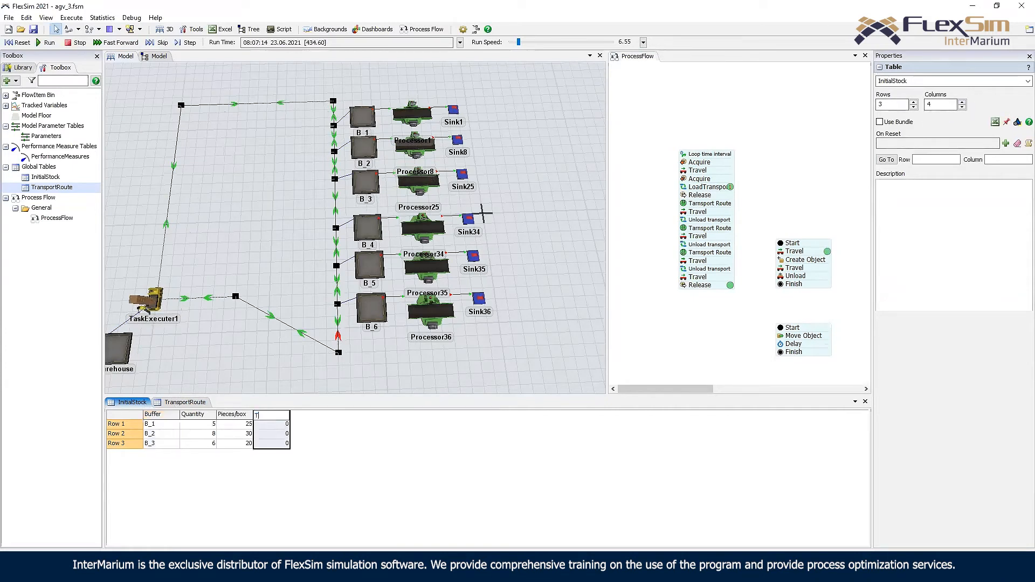
left_click(374, 345)
left_click(286, 428)
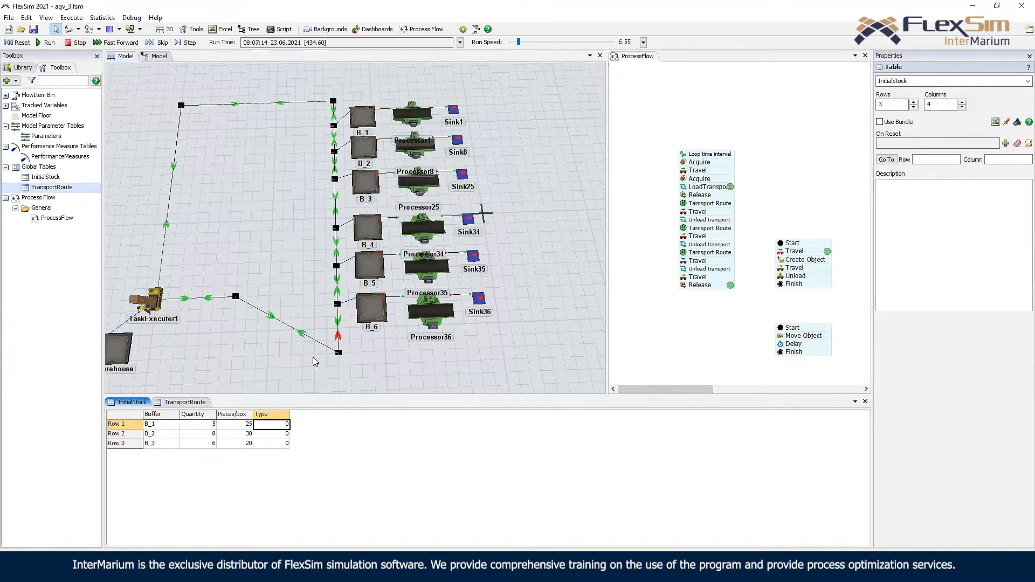
- Rerun the model, slowing it to speed 1.00, to compare the warehouse loading with the TransportRoute buffers and quantities, and reset it
left_click(180, 402)
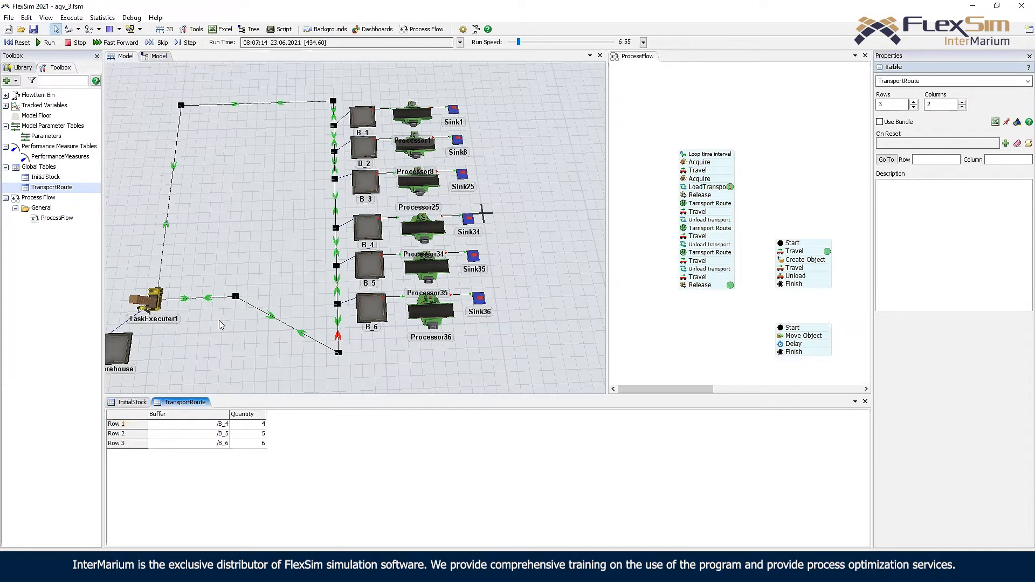
left_click_drag(238, 318, 254, 310)
left_click(20, 43)
left_click(38, 43)
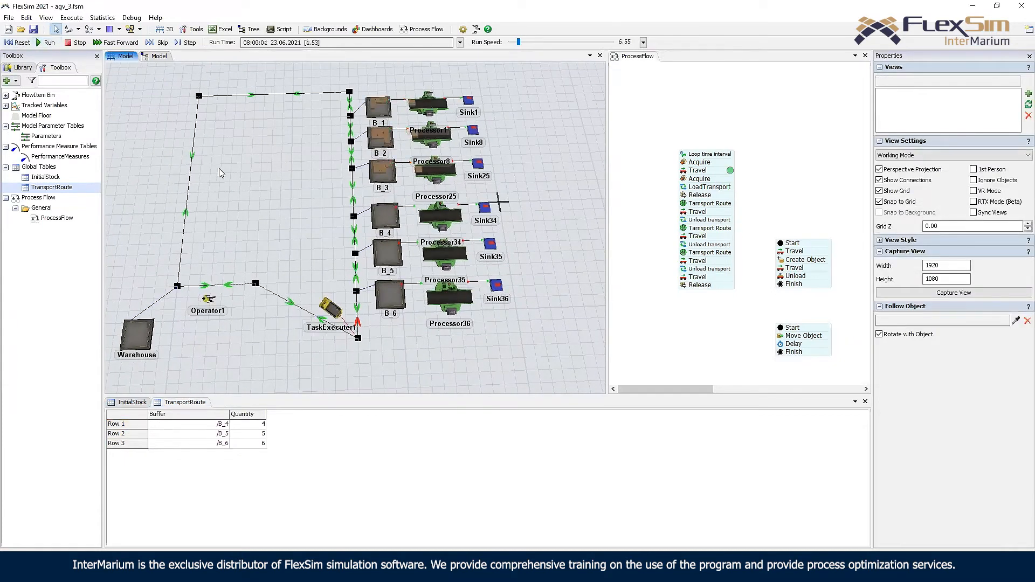
left_click_drag(519, 47, 515, 47)
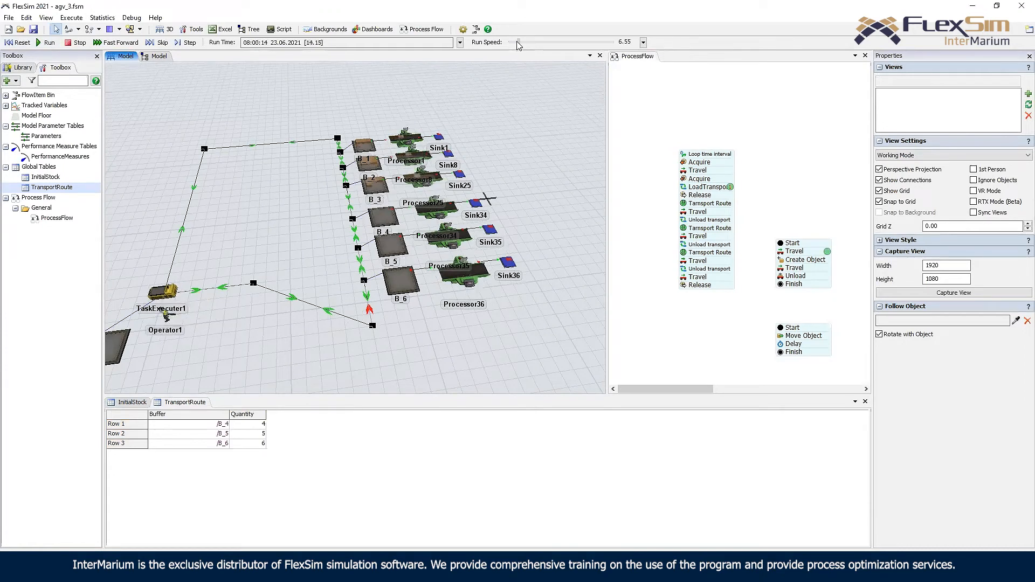
left_click_drag(186, 340, 291, 332)
scroll(231, 334, "up", 4)
left_click_drag(203, 424, 210, 451)
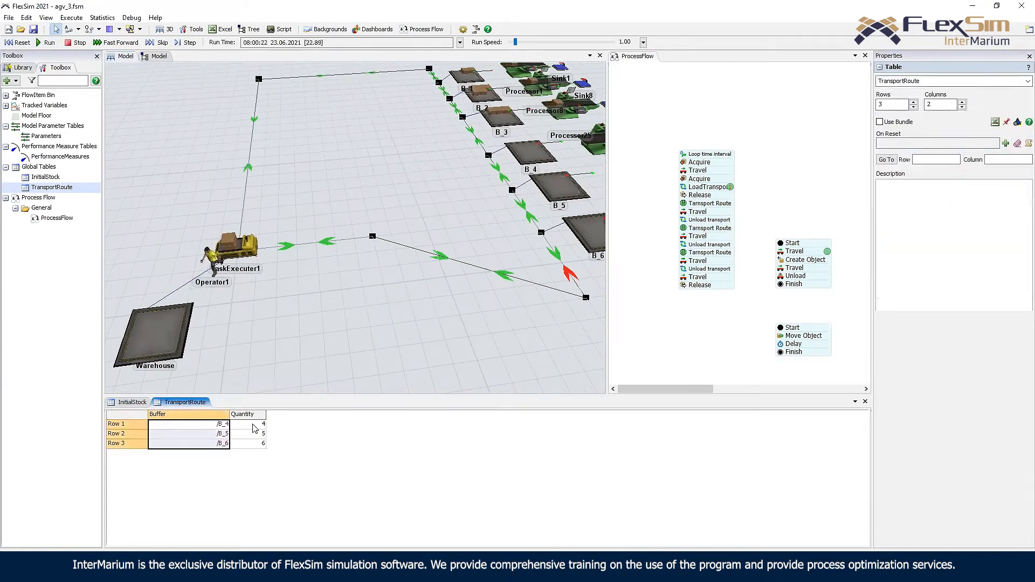
left_click_drag(253, 424, 255, 445)
left_click(17, 44)
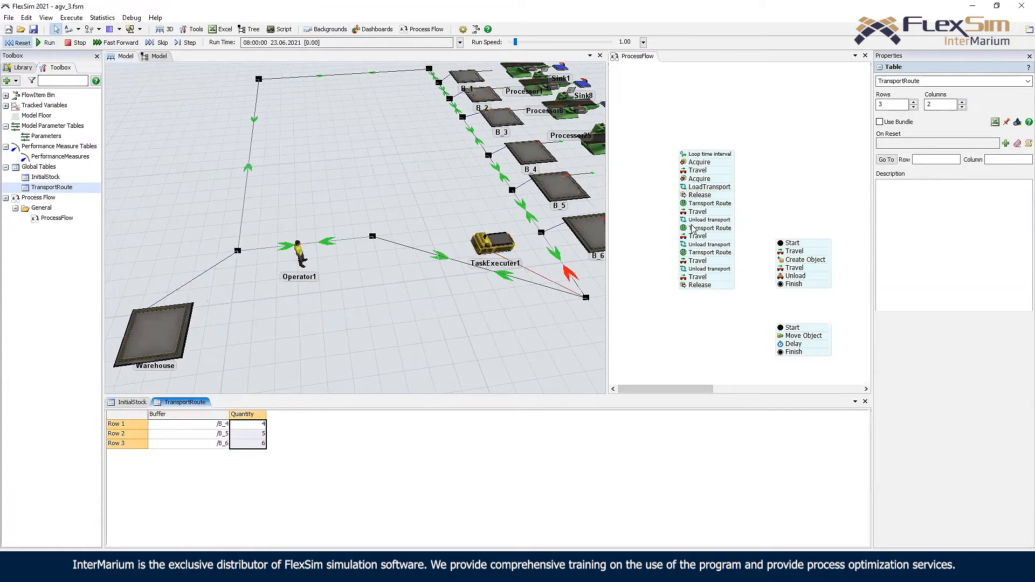
- Change the delivery order in the TransportRoute table by setting the Row 2 buffer to B_6 and the Row 3 buffer to B_5
left_click_drag(381, 312, 216, 379)
left_click(199, 434)
left_click(236, 434)
left_click(449, 300)
left_click(224, 444)
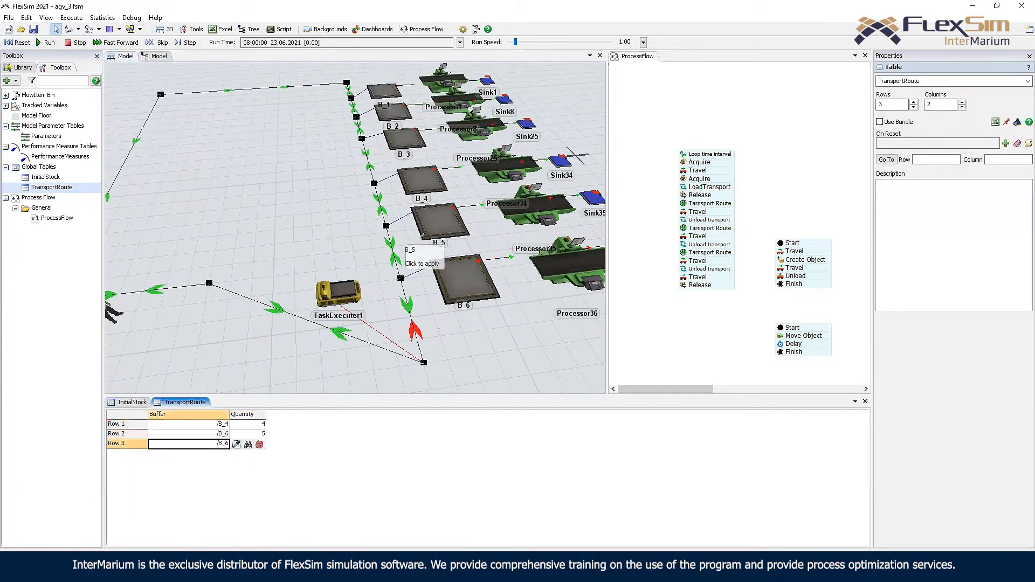
left_click(408, 243)
- Run the model at a higher speed to check the deliveries in the new buffer order, and reset it
left_click(48, 45)
scroll(229, 162, "down", 5)
left_click_drag(517, 42, 523, 43)
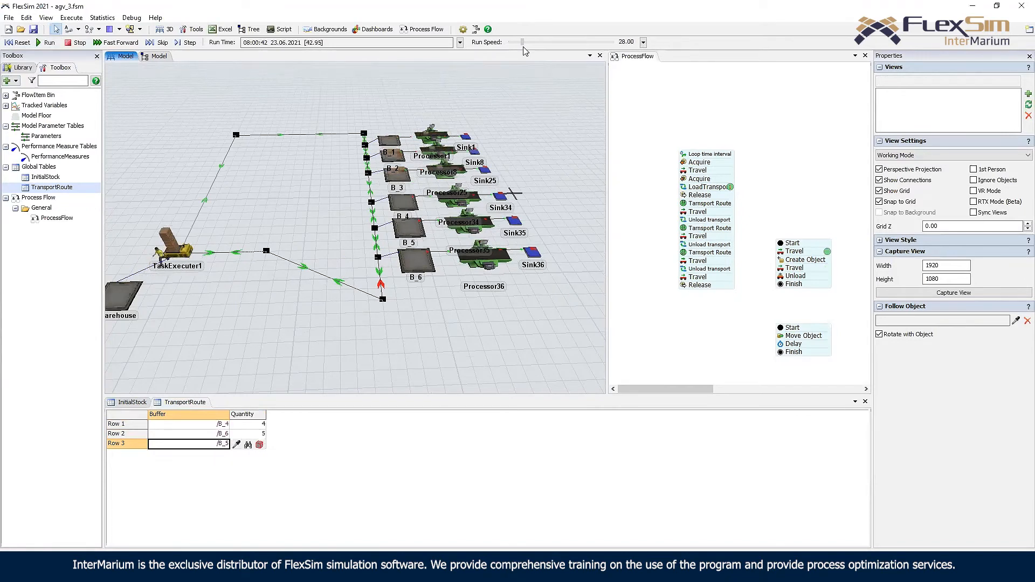
left_click_drag(523, 48, 520, 48)
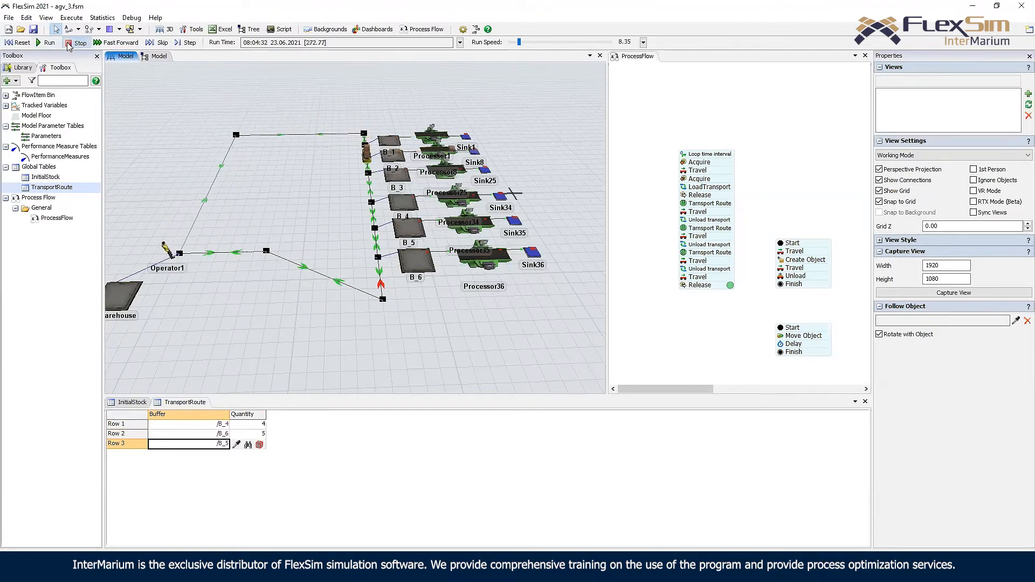
left_click(18, 42)
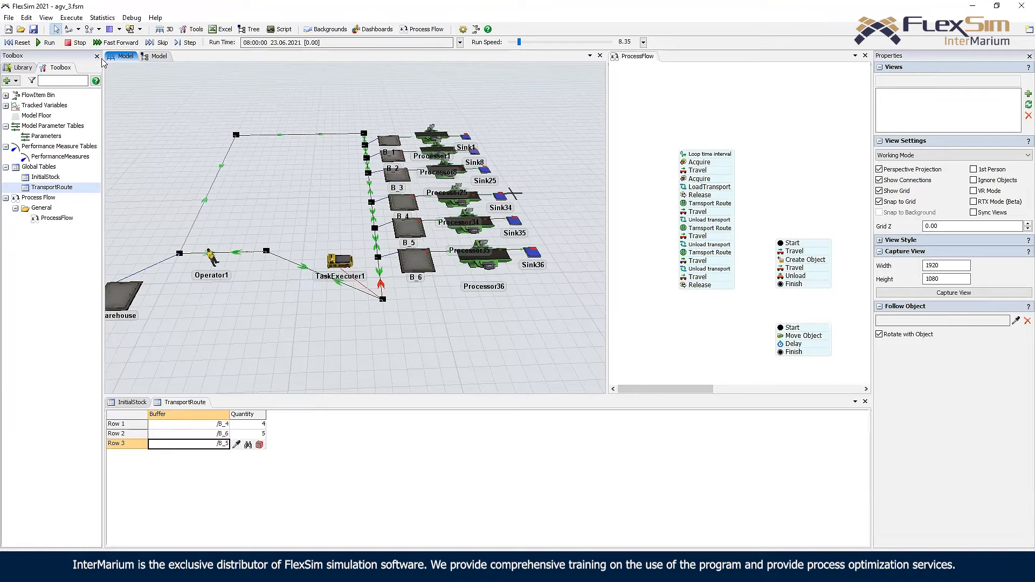
- Detach the three Tarnsport Route sections from the main block, check the LoadTransport settings, and rejoin the sections beneath Release
left_click(659, 188)
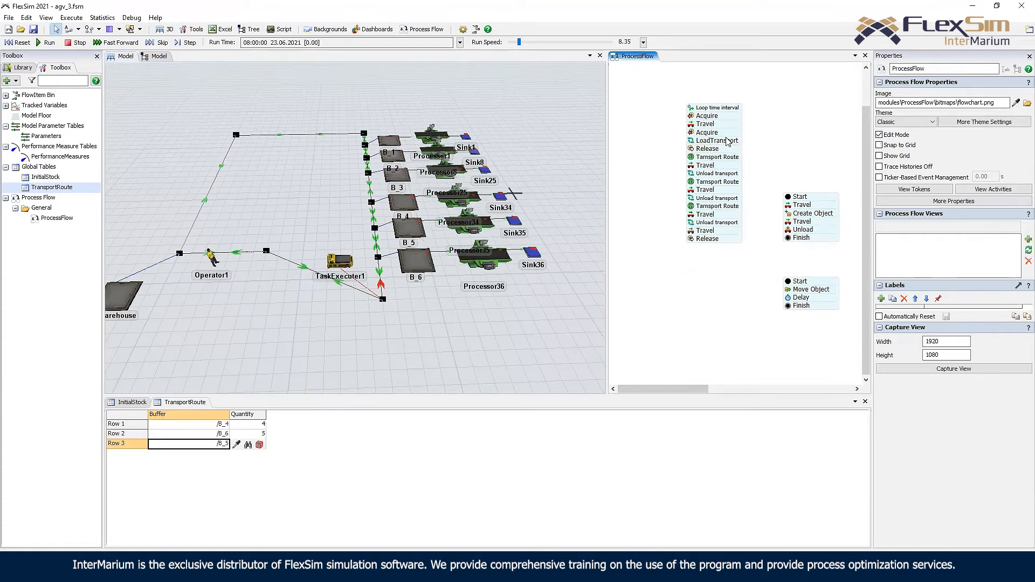
scroll(773, 157, "up", 2)
left_click(725, 171)
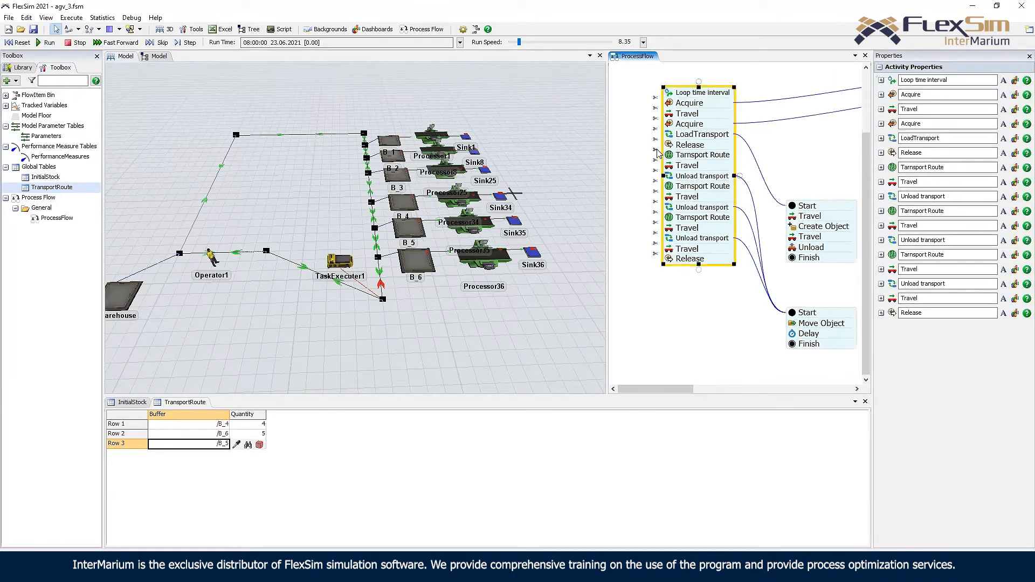
left_click(656, 151)
left_click(654, 260)
left_click_drag(697, 234, 702, 385)
left_click_drag(717, 201, 724, 190)
double_click(679, 124)
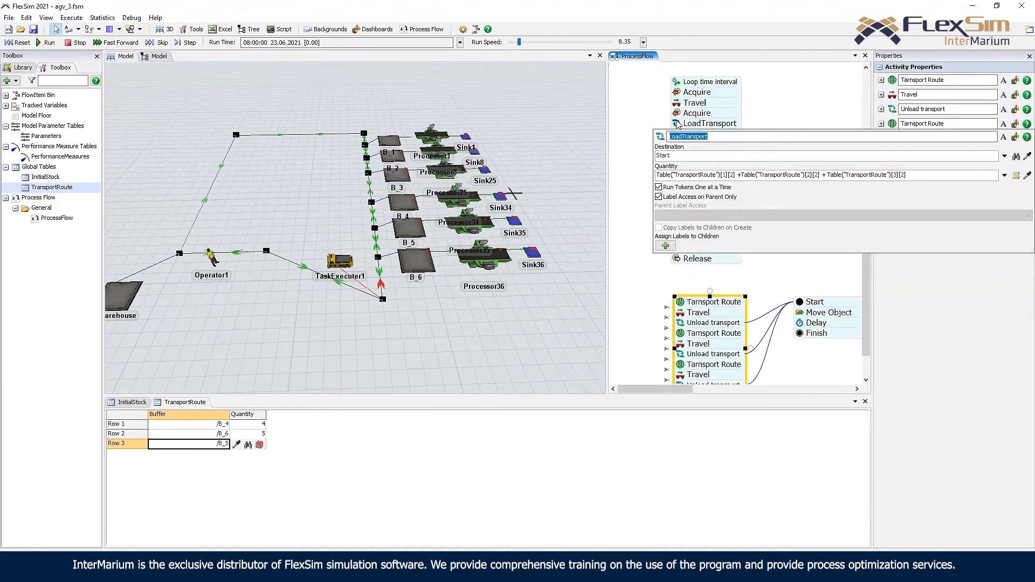
left_click(799, 117)
left_click_drag(713, 349, 709, 187)
left_click_drag(708, 256, 706, 242)
left_click(664, 86)
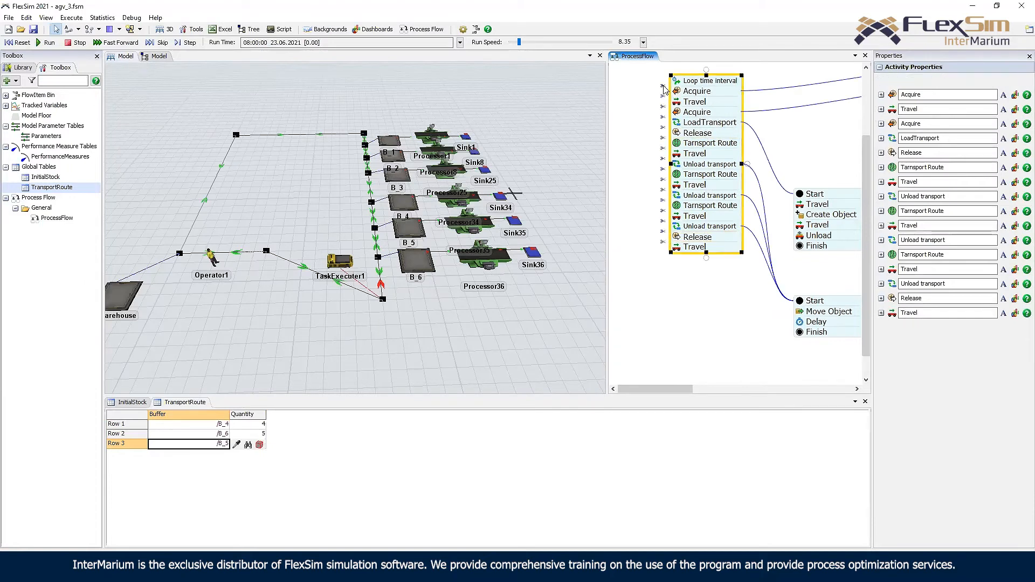
left_click(644, 145)
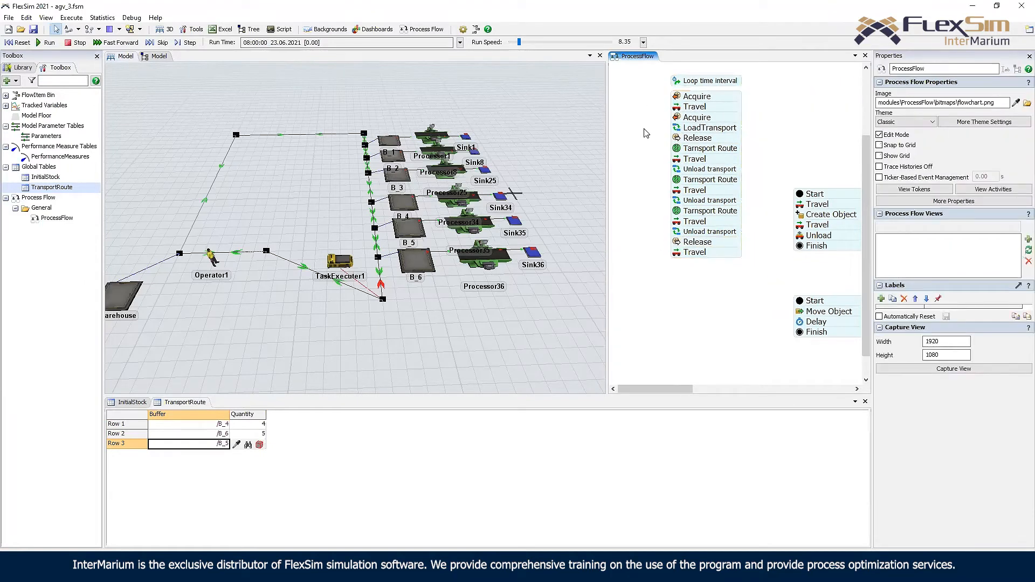
left_click_drag(650, 144, 667, 155)
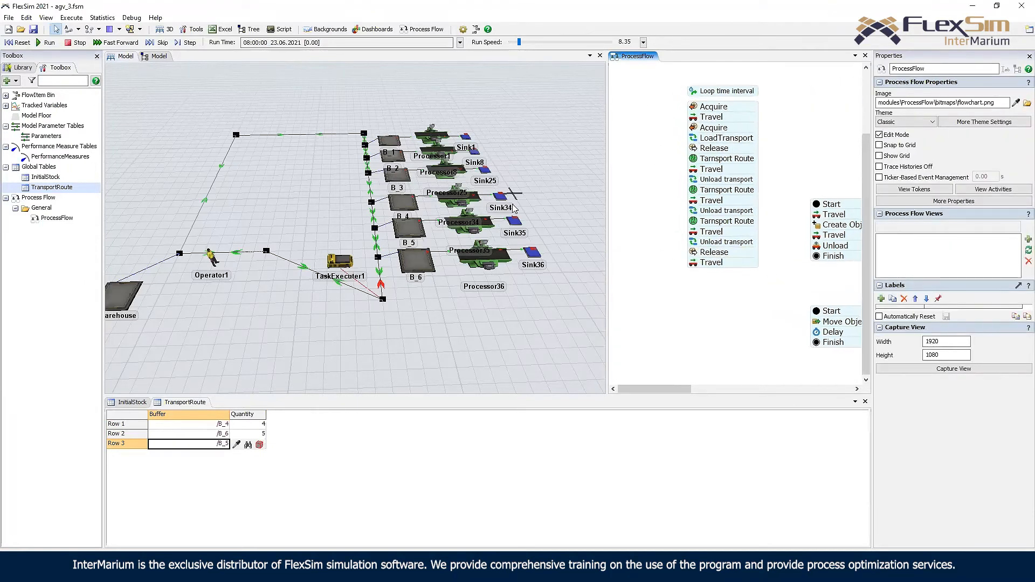
left_click(714, 96)
left_click_drag(717, 111, 716, 106)
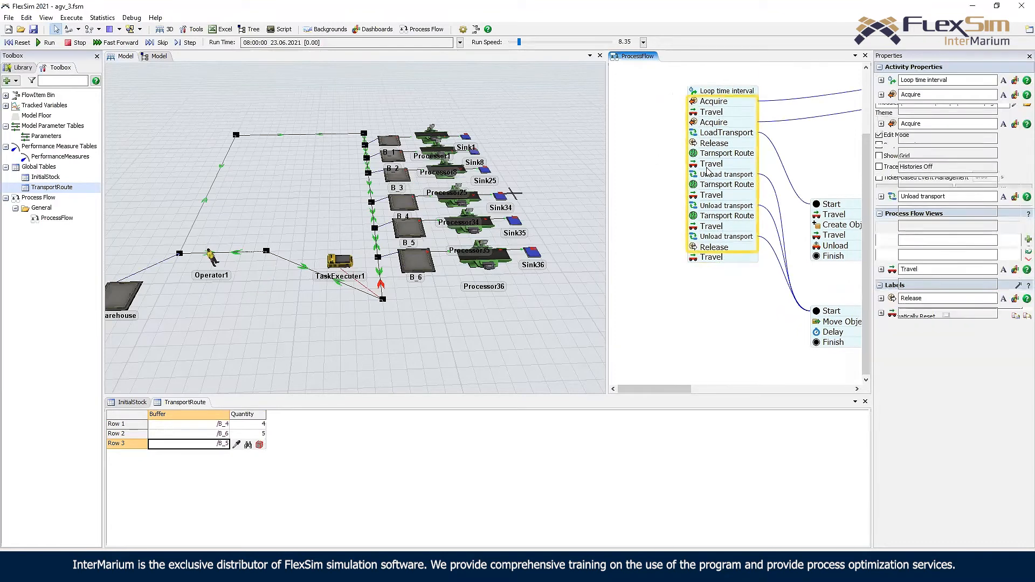
- Detach the Tarnsport Route sections from the Release above and the final Travel below, and move them further down to make room
left_click(680, 149)
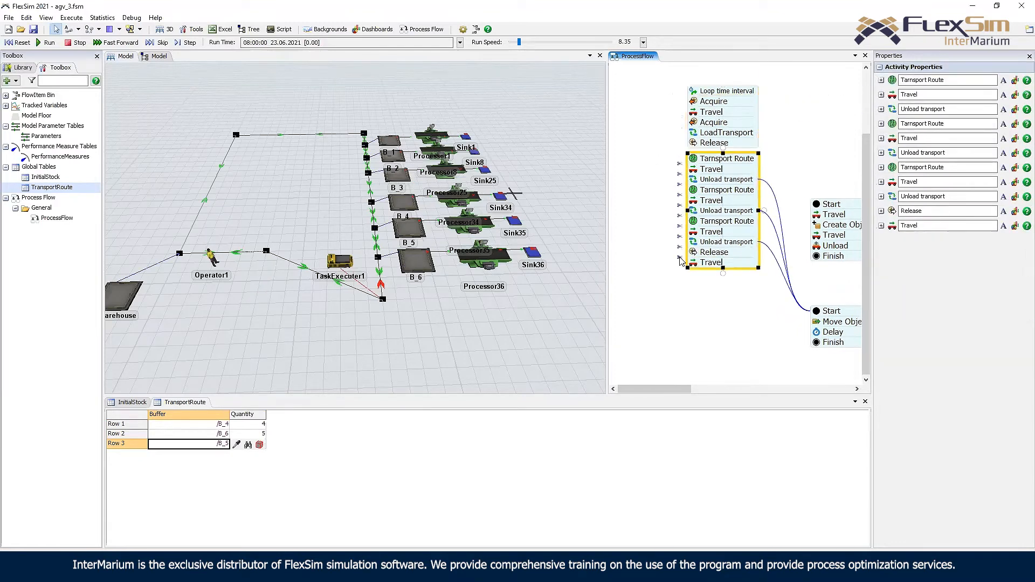
left_click(680, 257)
left_click_drag(714, 224, 715, 382)
left_click_drag(717, 180, 714, 161)
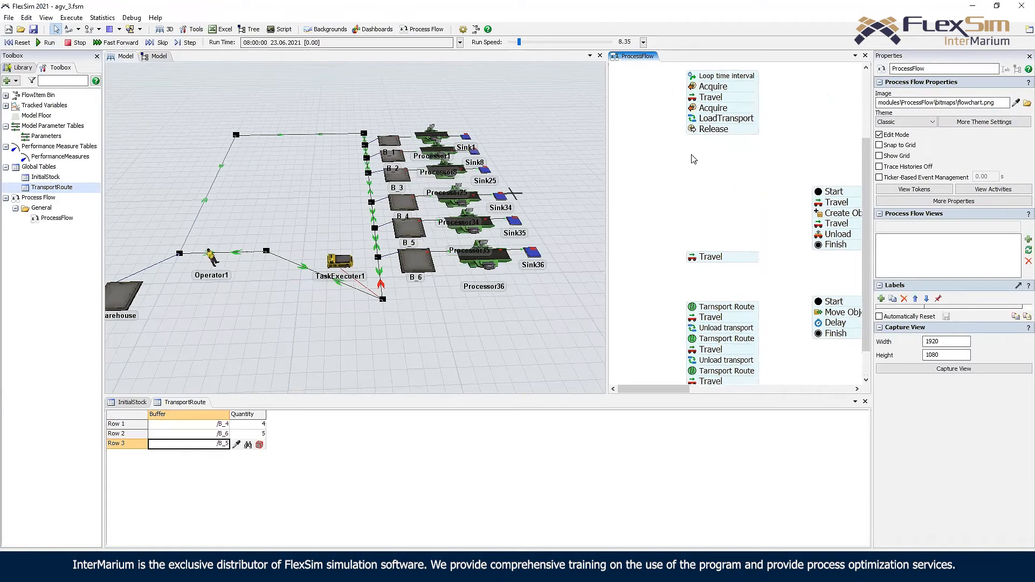
- Add a global Item List to the model and name it PartsOnTransporter
left_click(22, 67)
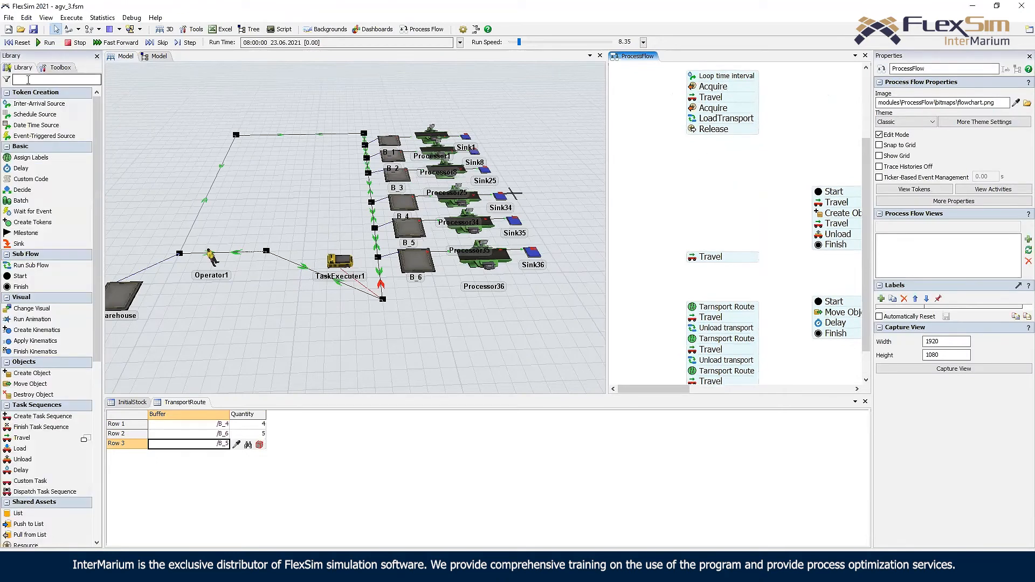
left_click(60, 67)
left_click(10, 80)
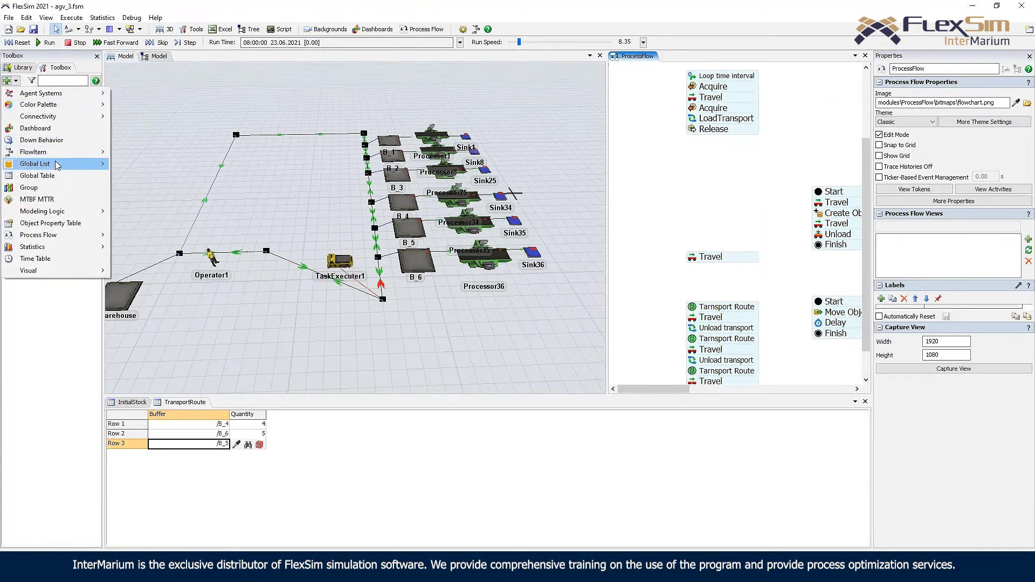
mouse_move(56, 168)
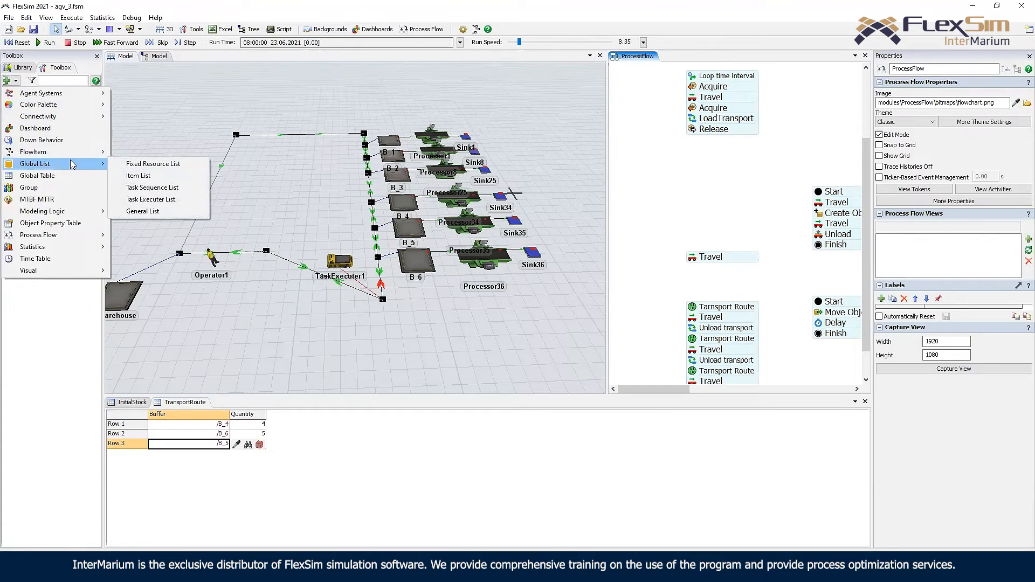
left_click(138, 175)
key("BackSpace")
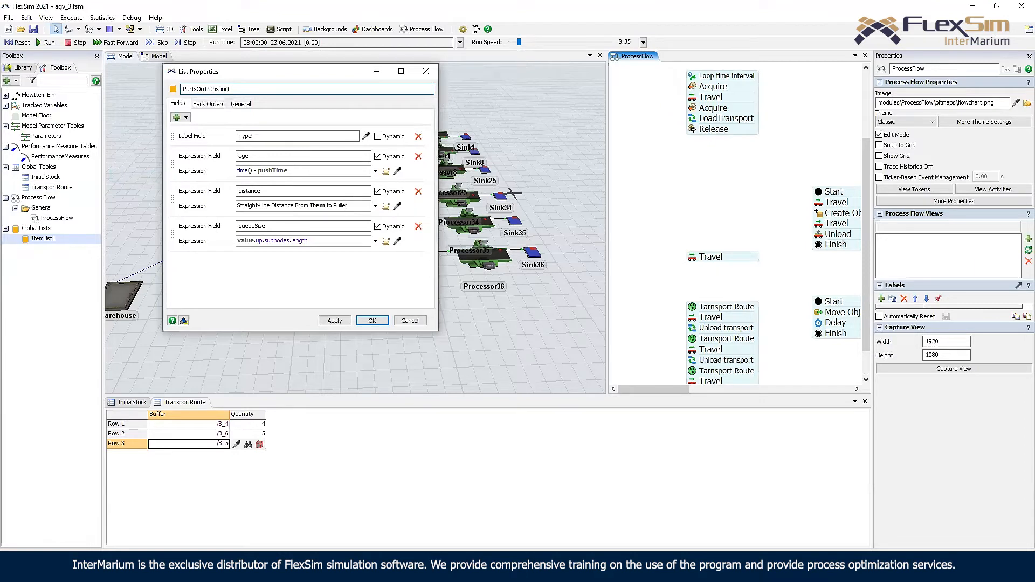
- Remove the age, distance and queueSize expression fields from the item list, keep only the Type label field, and apply the settings
left_click(419, 157)
left_click(419, 156)
left_click(419, 157)
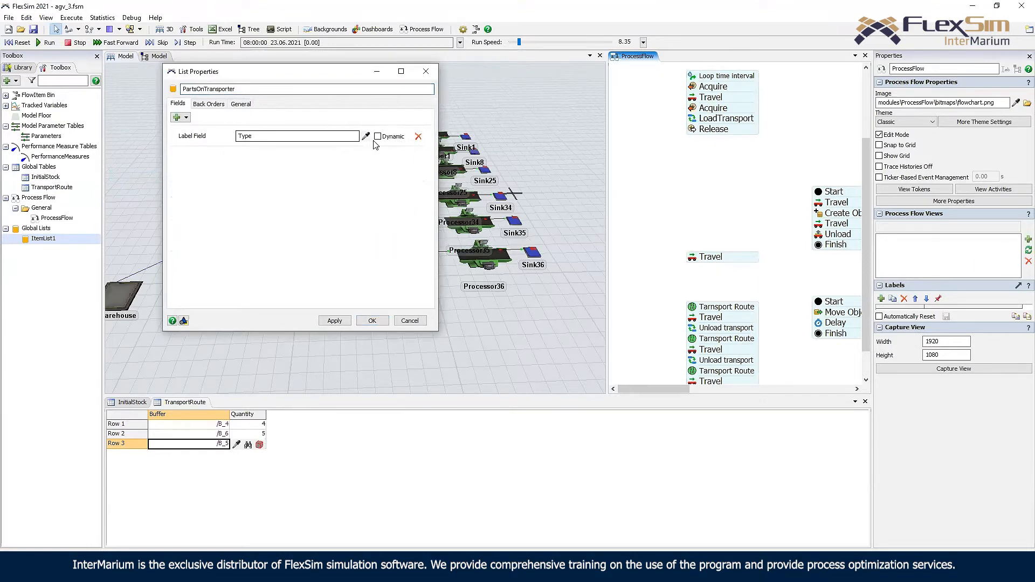
left_click(372, 320)
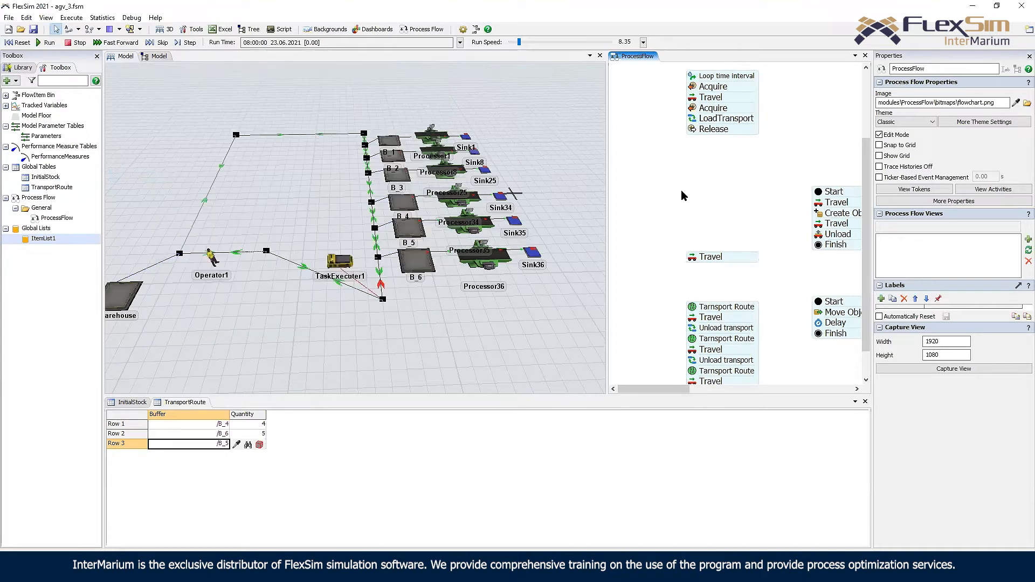
- Add an On Entry trigger to TaskExecuter1 that pushes each entering item to the PartsOnTransporter list
left_click(342, 268)
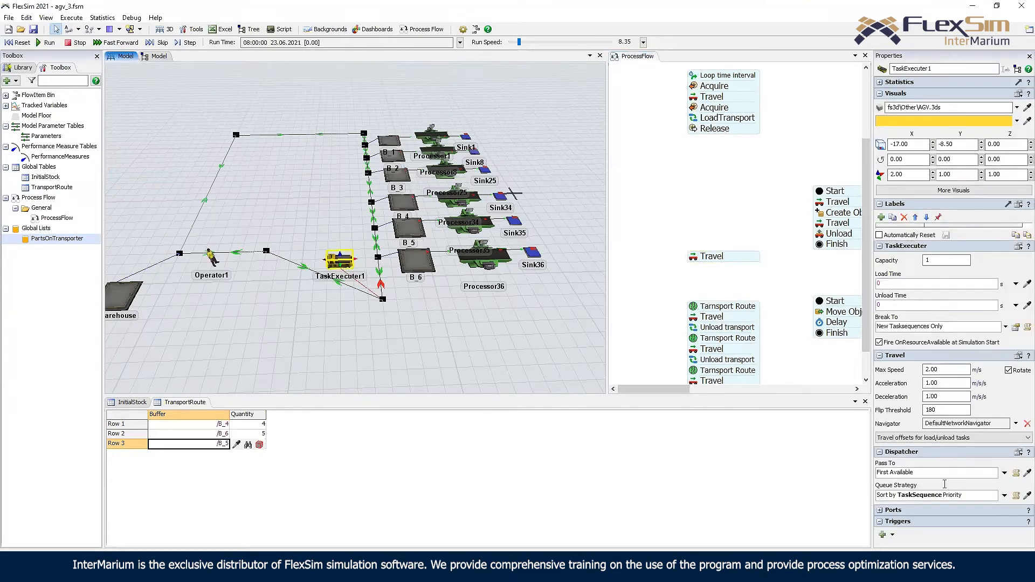
left_click(895, 536)
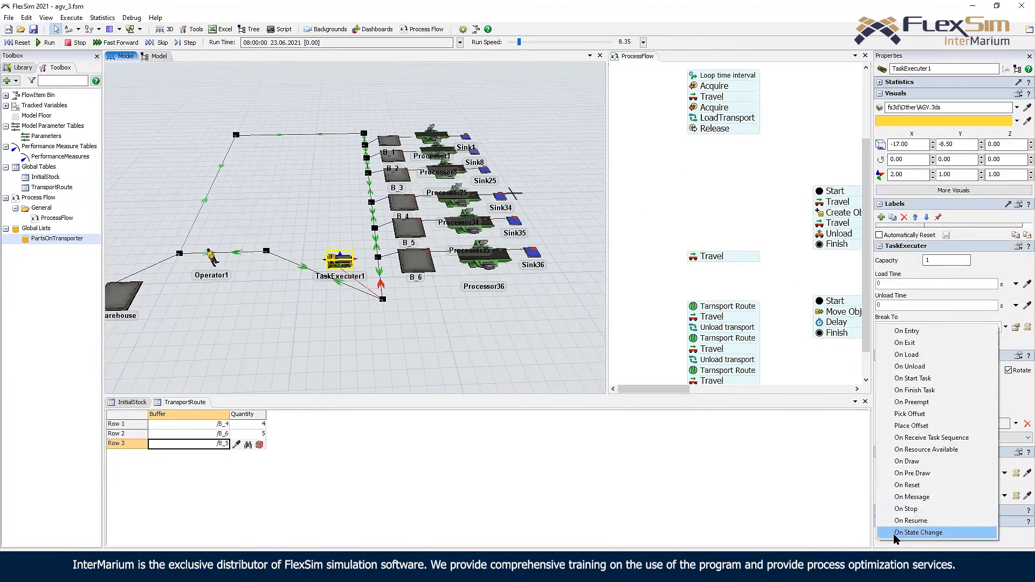
left_click(917, 333)
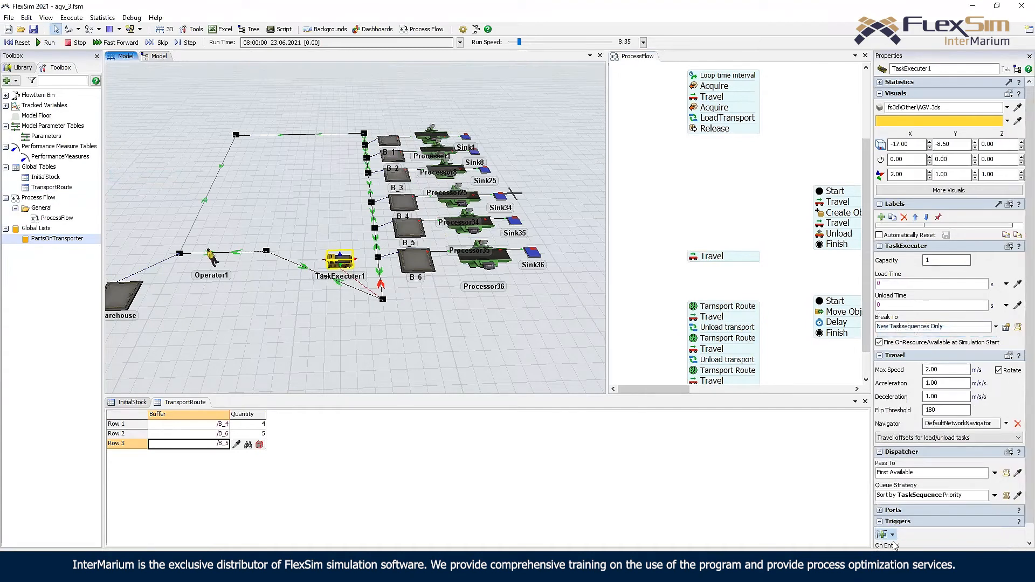
left_click(984, 540)
mouse_move(974, 526)
left_click(887, 521)
left_click(1015, 493)
left_click(977, 506)
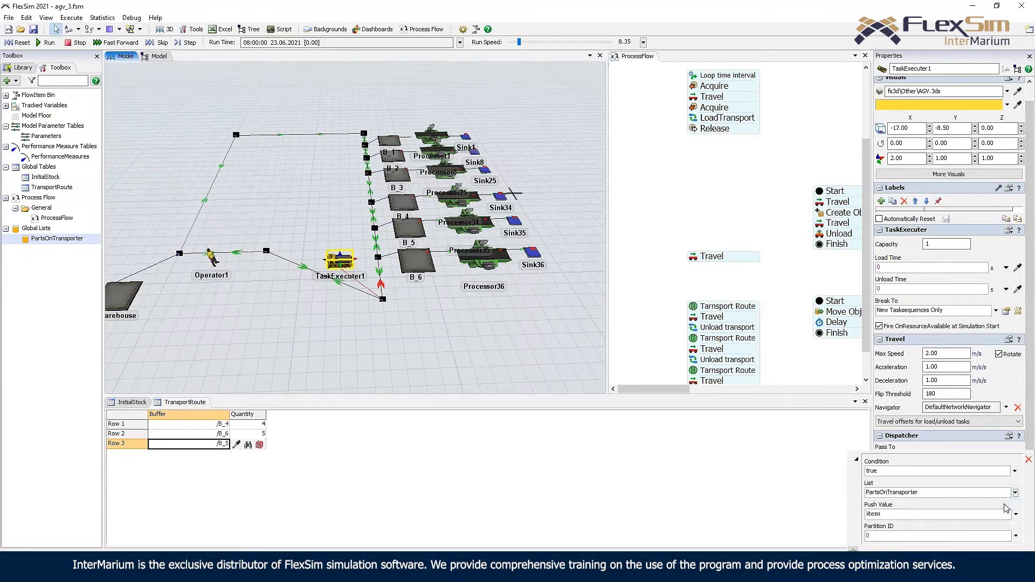
left_click(512, 329)
- Duplicate the loading sub flow that LoadTransport calls and place the copy directly above the original, beside the main block
left_click_drag(760, 212, 727, 230)
left_click(684, 125)
left_click_drag(786, 162, 615, 141)
scroll(664, 171, "down", 1)
scroll(664, 172, "down", 1)
left_click(664, 204)
left_click_drag(687, 222, 811, 250)
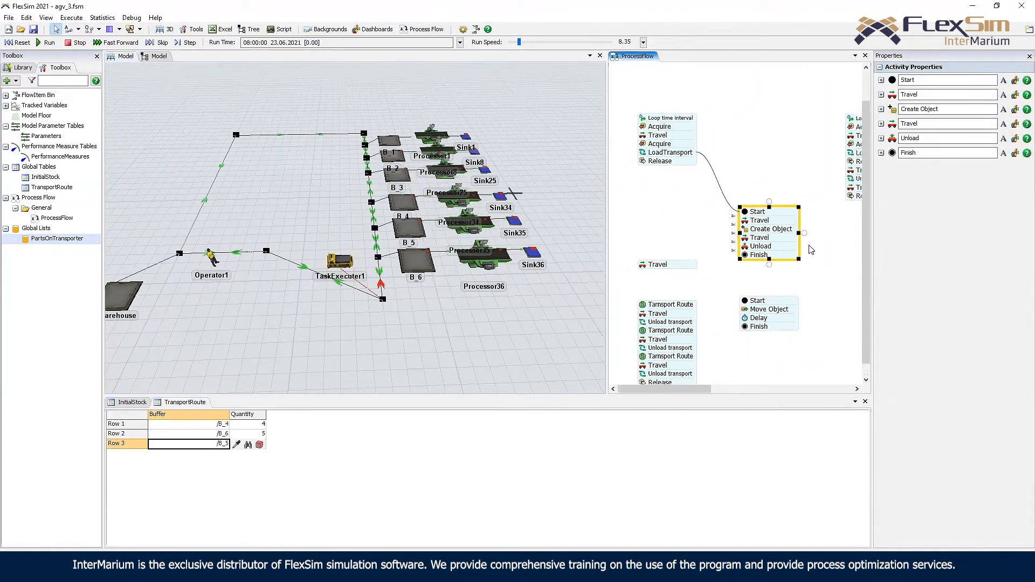
left_click(730, 154)
key("ctrl+v")
left_click_drag(759, 157, 741, 158)
- Set the LoadTransport destination to the Start of the duplicated sub flow and align that sub flow above the original
left_click(659, 152)
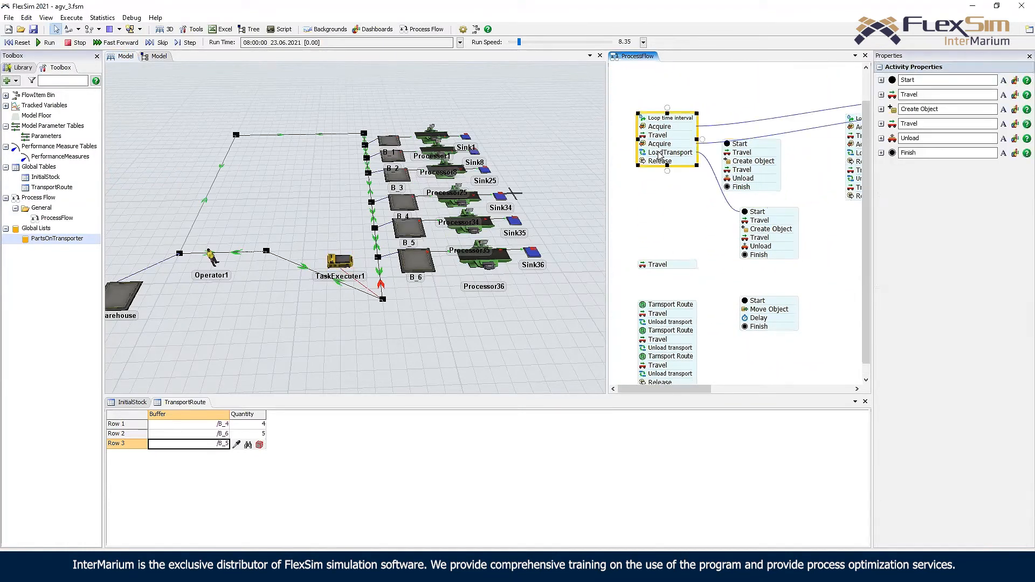
left_click(642, 152)
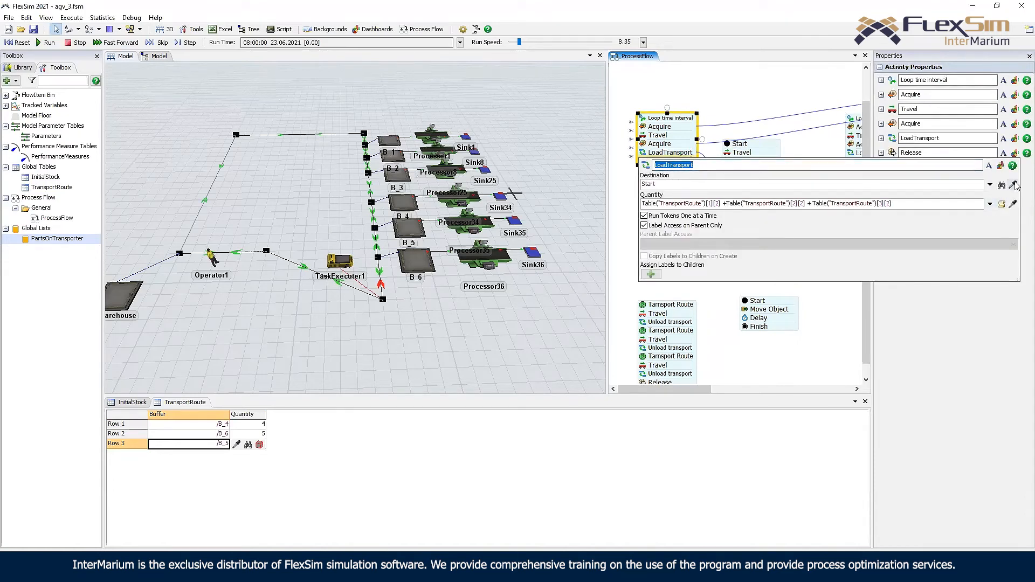
left_click(768, 151)
left_click_drag(767, 151, 785, 151)
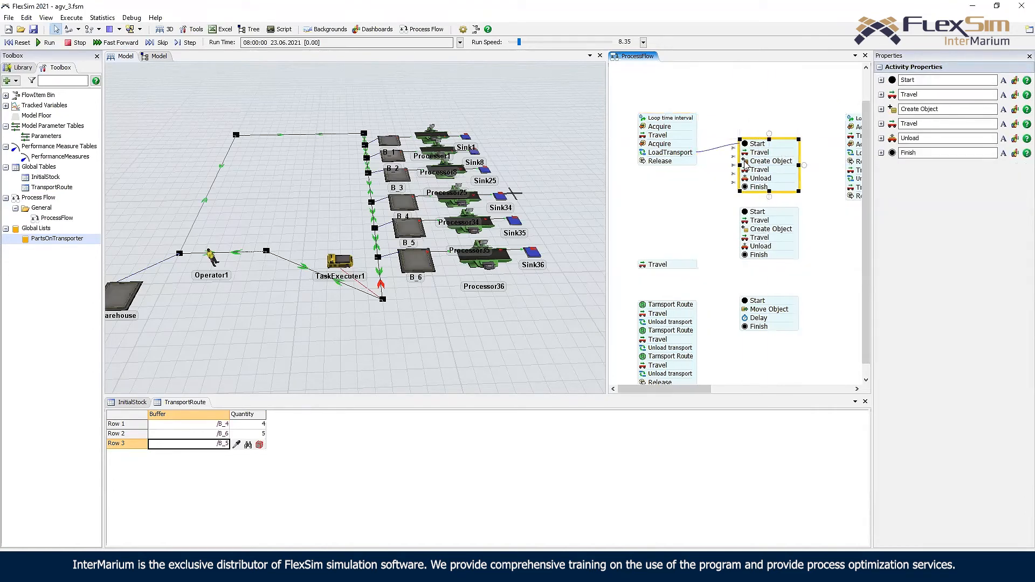
- In the duplicated sub flow's Create Object, assign a Type label with a duniform distribution, minimum 1 and maximum 3
left_click(769, 161)
left_click(754, 299)
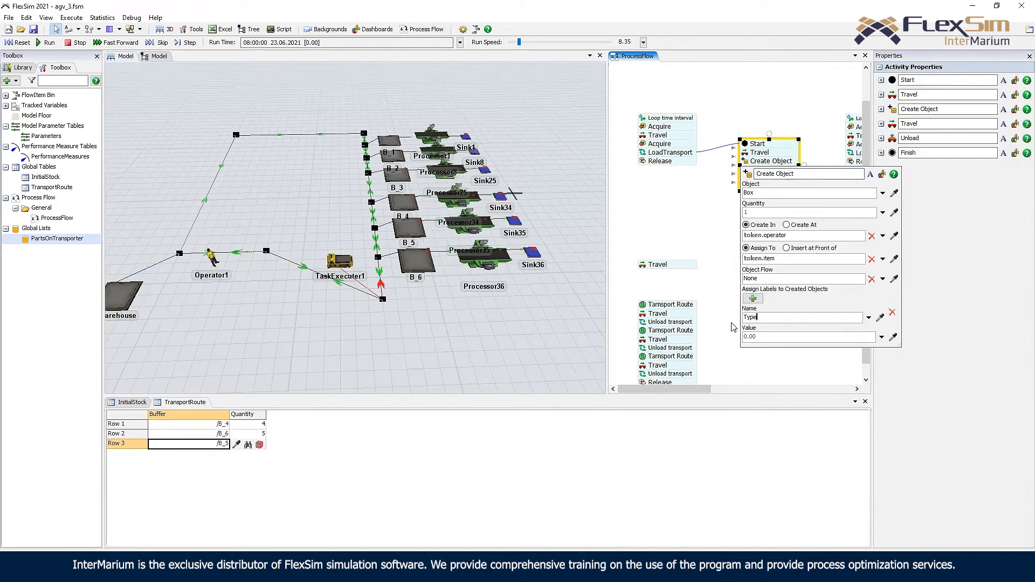
left_click(882, 338)
mouse_move(820, 217)
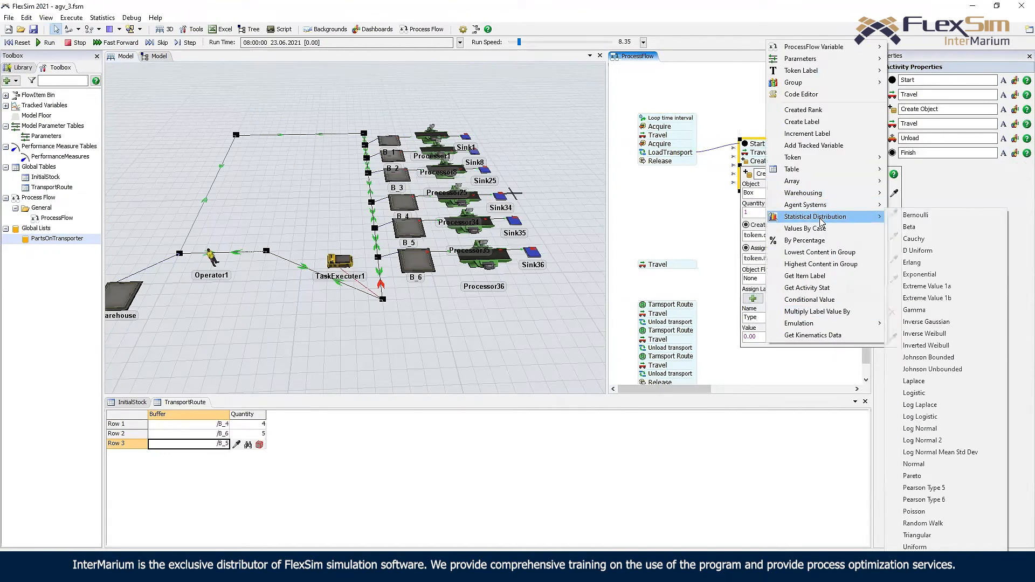
left_click(927, 250)
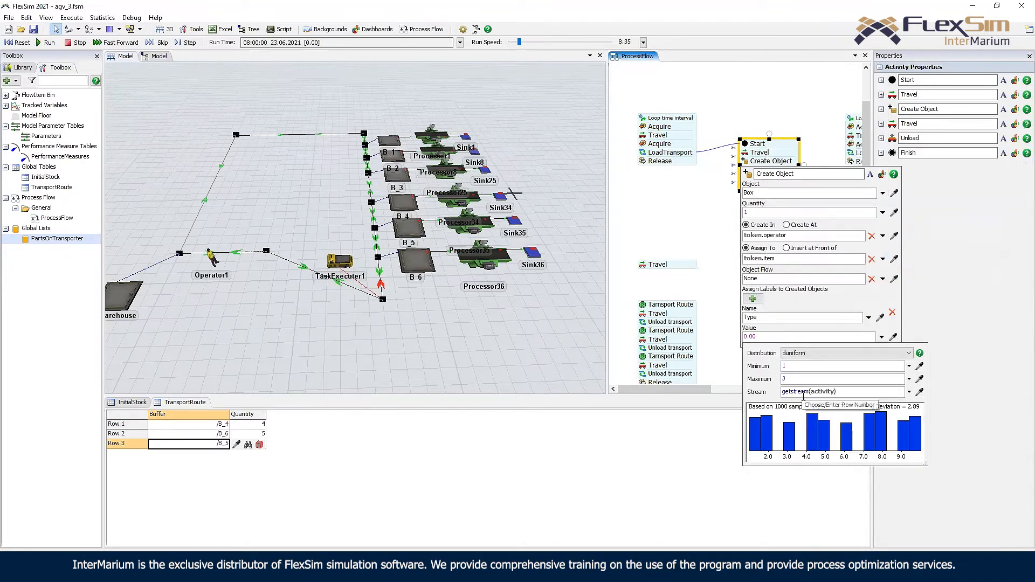
left_click(718, 237)
left_click(774, 164)
left_click_drag(668, 158, 668, 150)
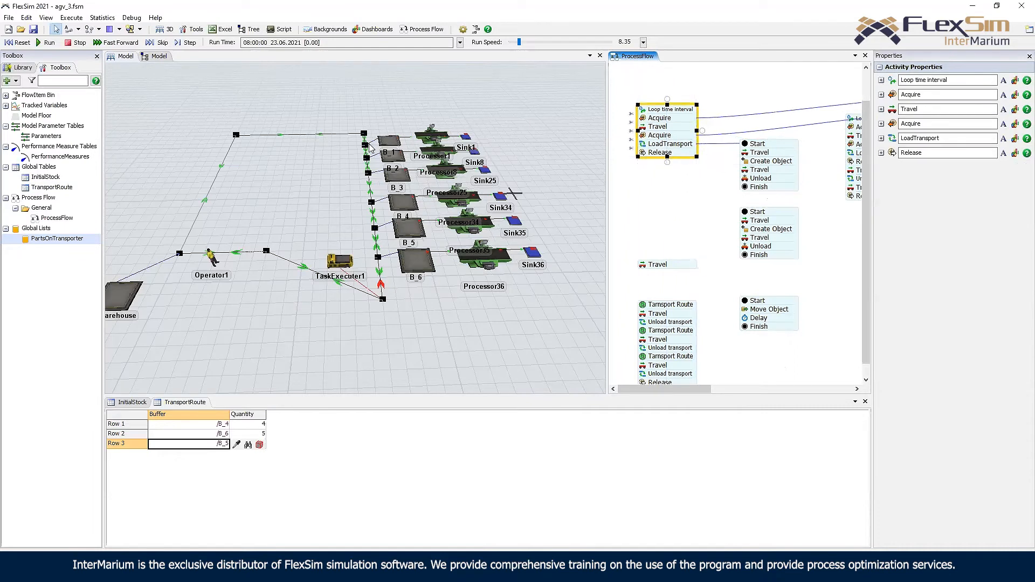
- Run the model, inspect the Type label of a box loaded on TaskExecuter1, and stop the simulation
left_click(46, 42)
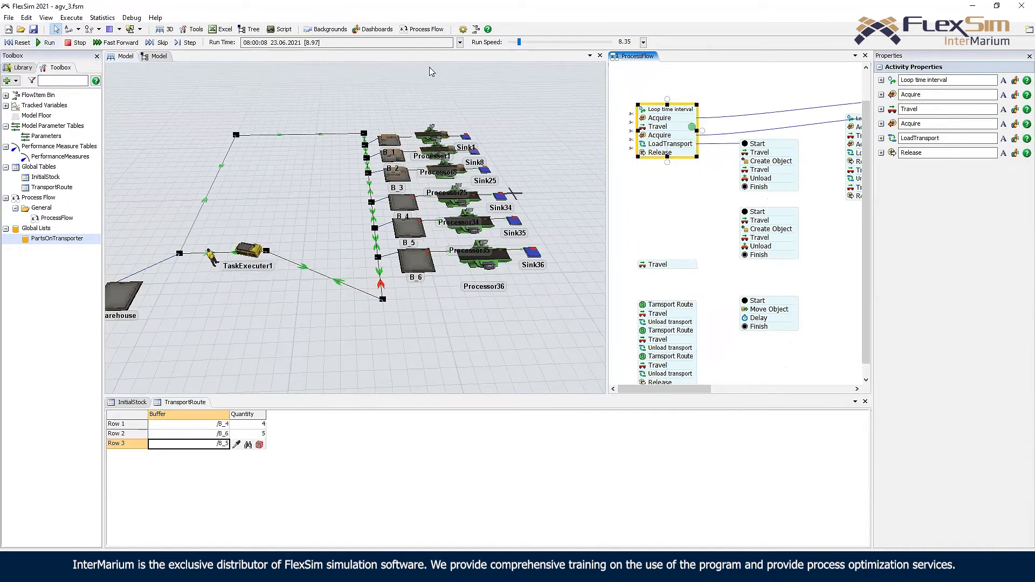
left_click_drag(209, 225, 258, 215)
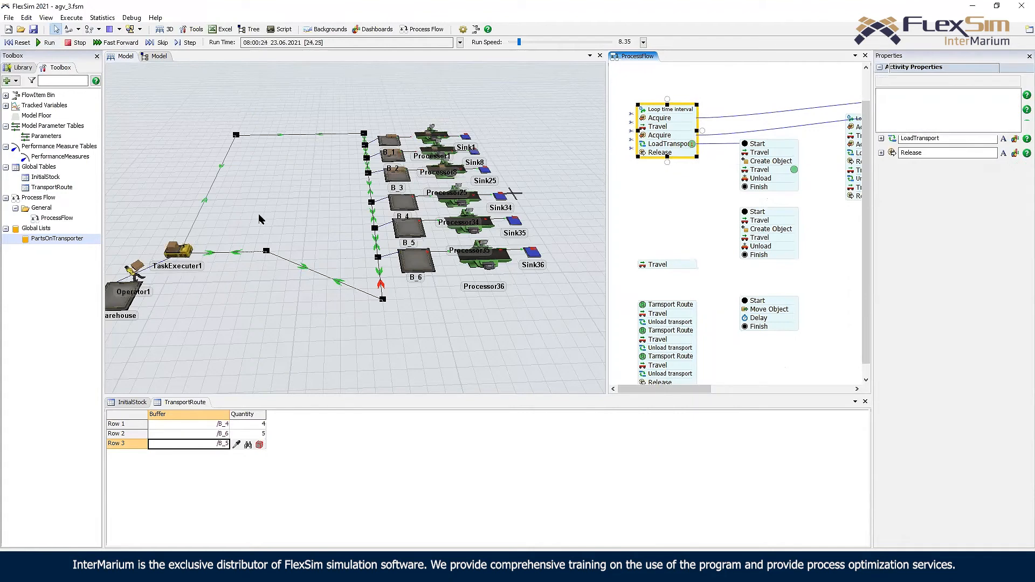
scroll(211, 243, "up", 8)
left_click(210, 292)
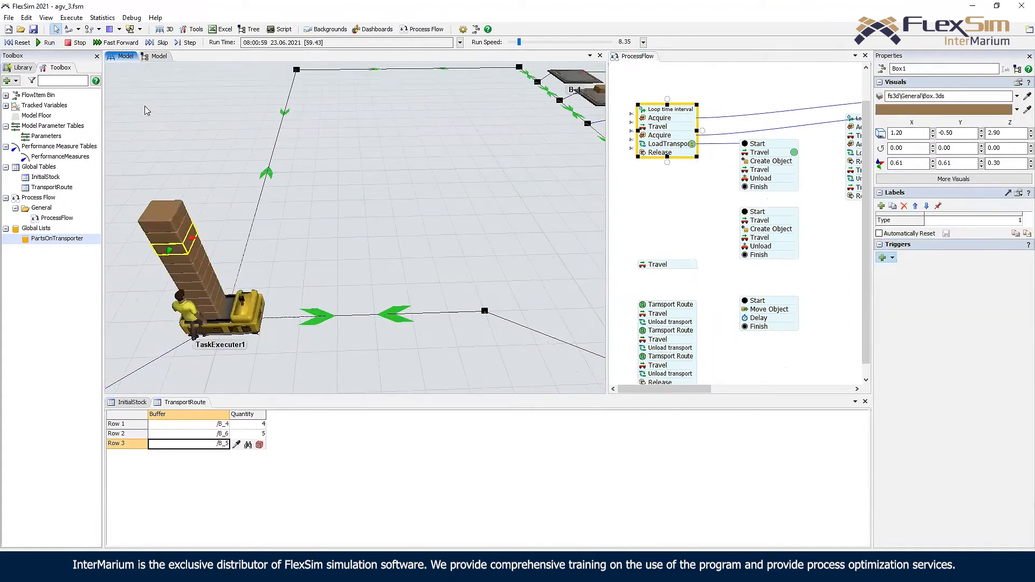
left_click(80, 43)
- Move the separate Travel activity aside and attach the Tarnsport Route sections directly beneath Release in the main block
left_click(670, 231)
left_click_drag(670, 231, 693, 247)
left_click(701, 312)
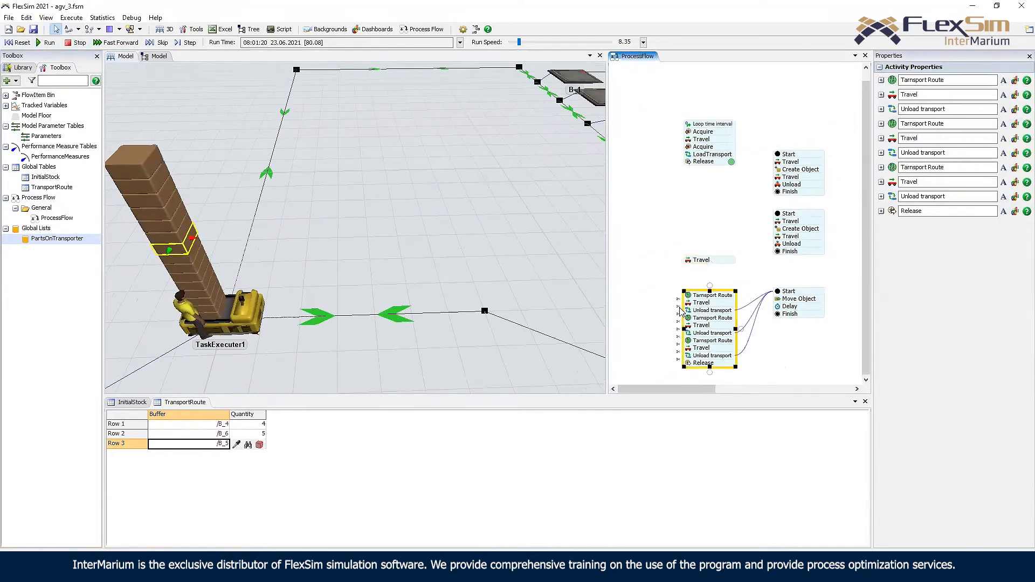
left_click_drag(713, 260, 628, 207)
left_click_drag(706, 308, 707, 182)
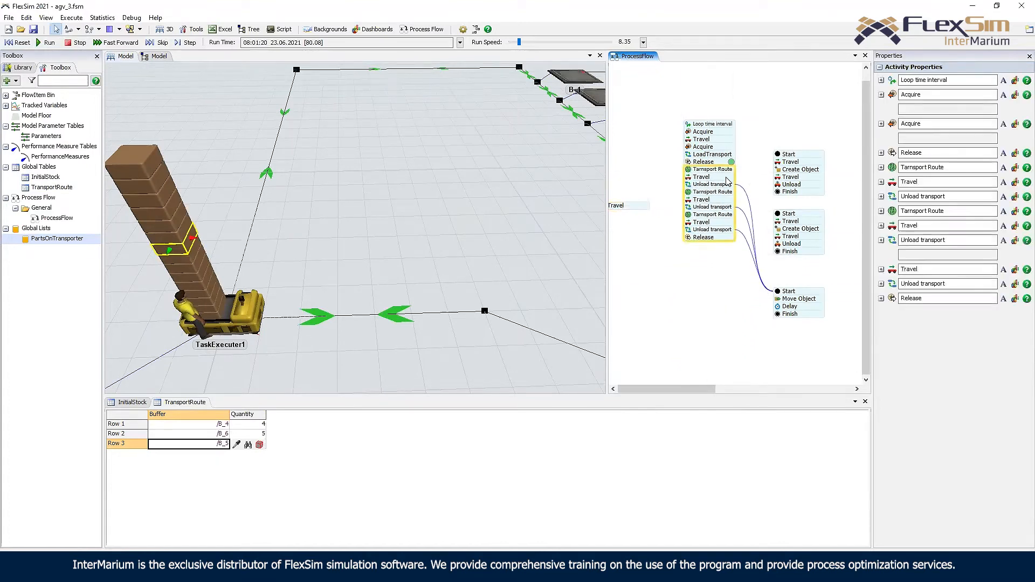
- Move the two loading sub flows further up to make room above the unloading sub flow
scroll(803, 153, "up", 2)
left_click_drag(806, 180, 811, 136)
left_click_drag(794, 257, 803, 210)
- Detach the Move Object activity from the unloading sub flow and delete it
left_click_drag(792, 323, 796, 319)
left_click(770, 315)
left_click(769, 329)
left_click(787, 330)
left_click(769, 328)
left_click_drag(808, 325, 725, 337)
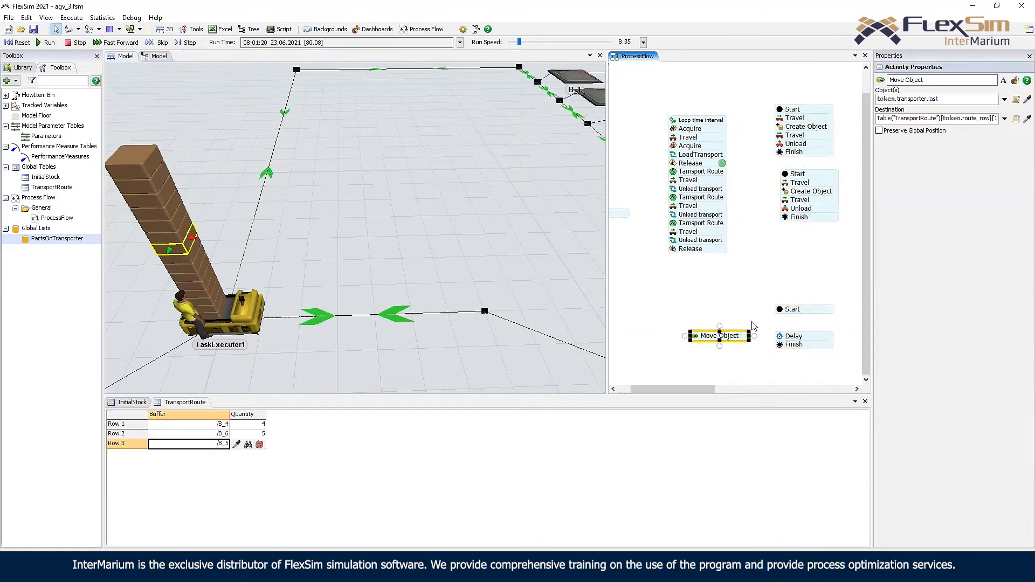
key("Delete")
- Split the main block below the first Unload transport and move the remaining two Tarnsport Route sections further down
left_click(699, 192)
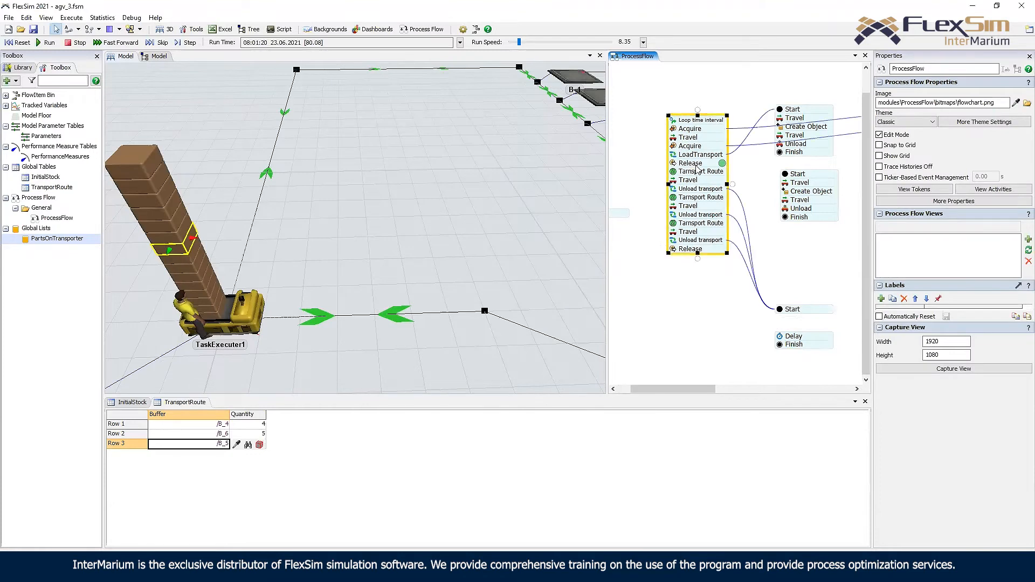
left_click(677, 189)
left_click_drag(783, 241, 651, 232)
left_click(642, 164)
left_click(671, 200)
left_click(662, 194)
left_click_drag(667, 202, 638, 243)
- Add a List shared asset beside the unloading sub flow and link it to the global list PartsOnTransporter
left_click_drag(807, 316, 753, 272)
double_click(752, 272)
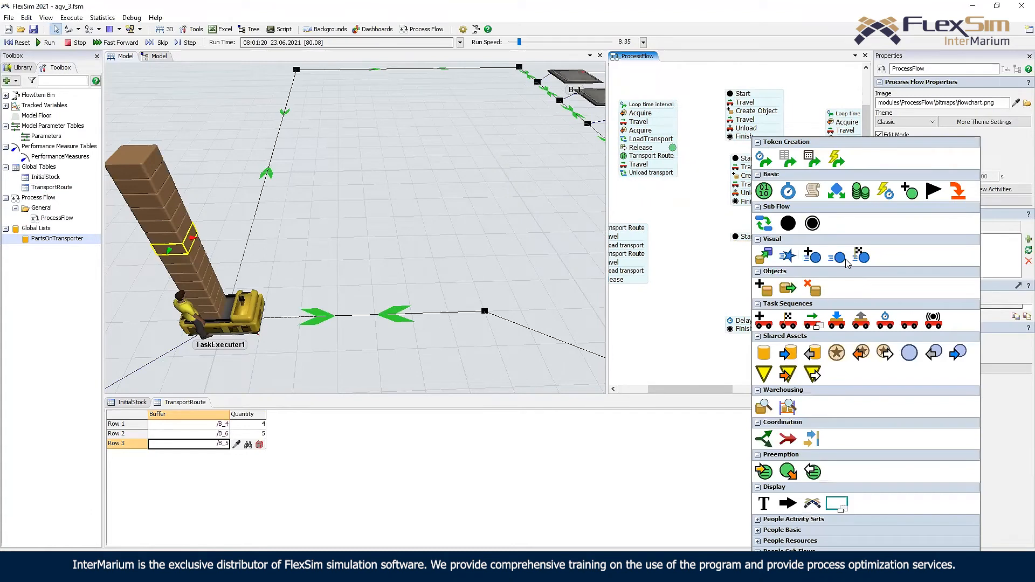
left_click(764, 353)
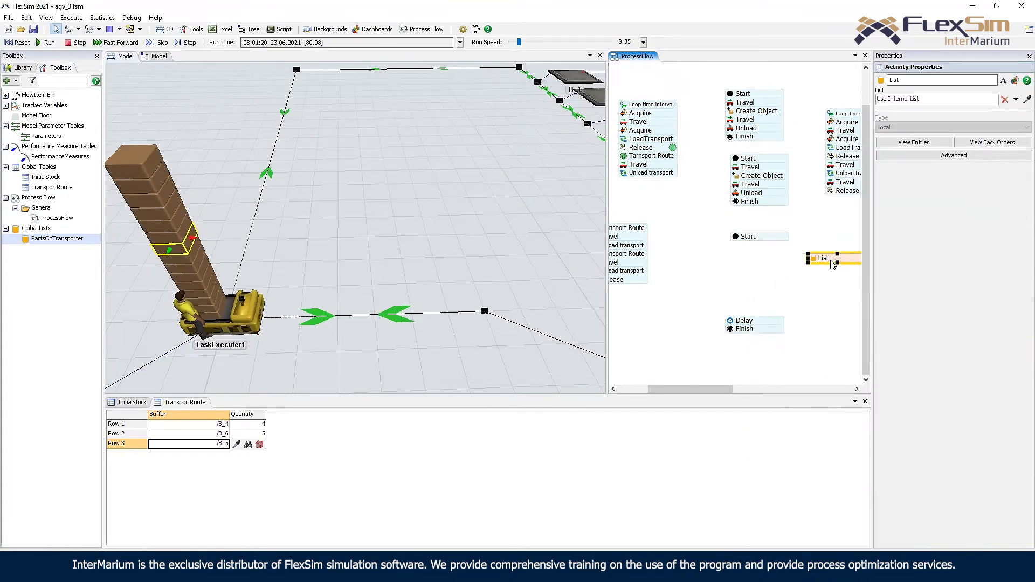
left_click(814, 260)
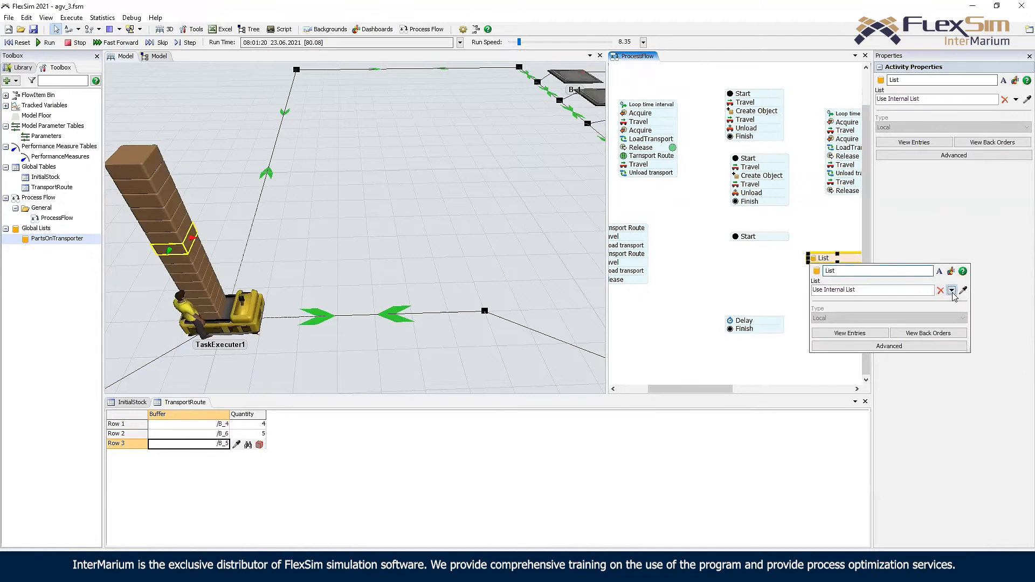
left_click(952, 290)
mouse_move(913, 329)
left_click(808, 328)
- Add a Pull from List activity below the unloading sub flow's Start and connect Start to it
double_click(751, 256)
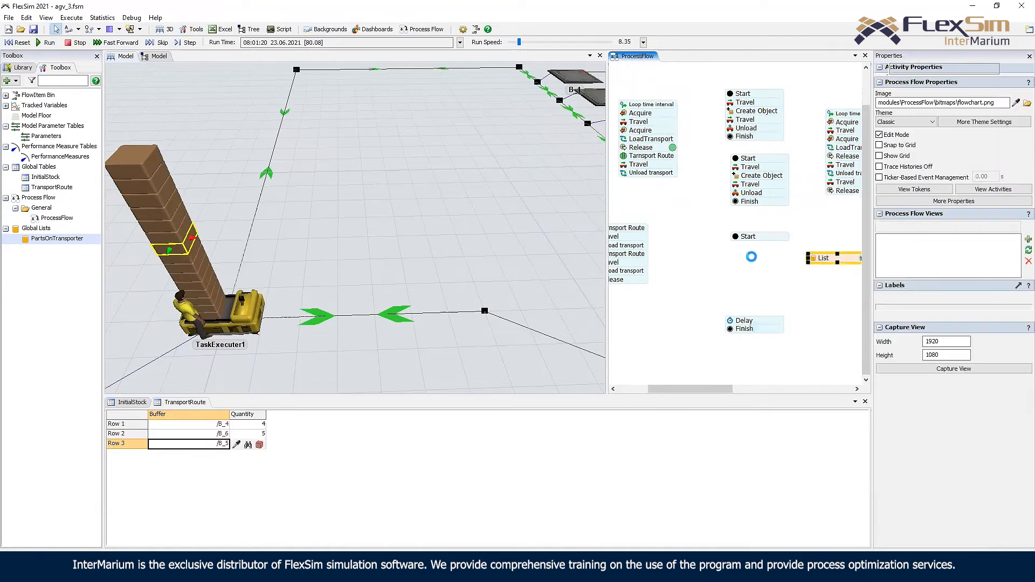
left_click(818, 357)
mouse_move(781, 262)
left_mouse_down()
mouse_move(750, 260)
mouse_move(765, 259)
mouse_move(748, 236)
mouse_move(749, 257)
mouse_move(762, 259)
left_mouse_up()
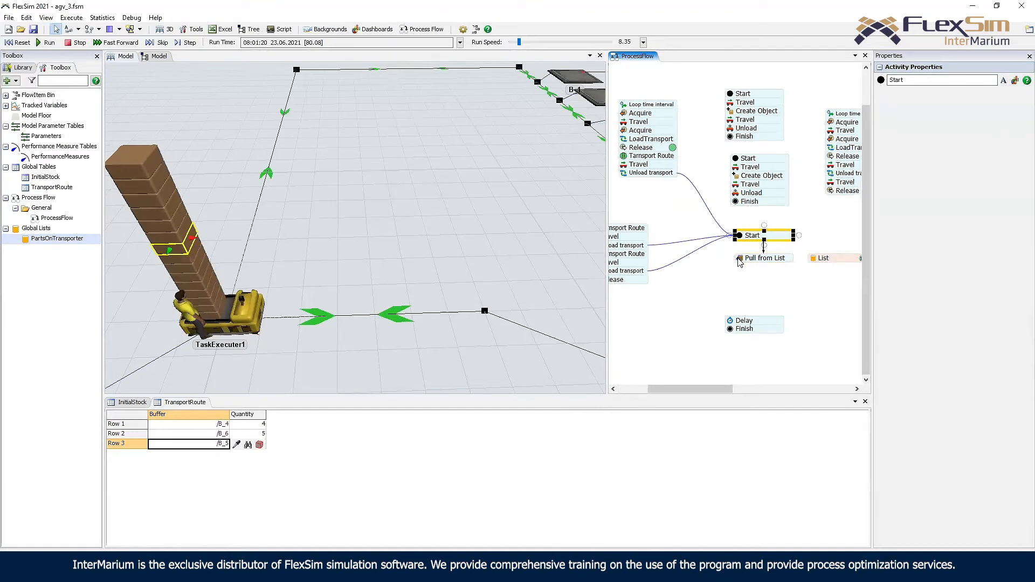
- Set the Pull from List query to WHERE Type == 1
double_click(740, 261)
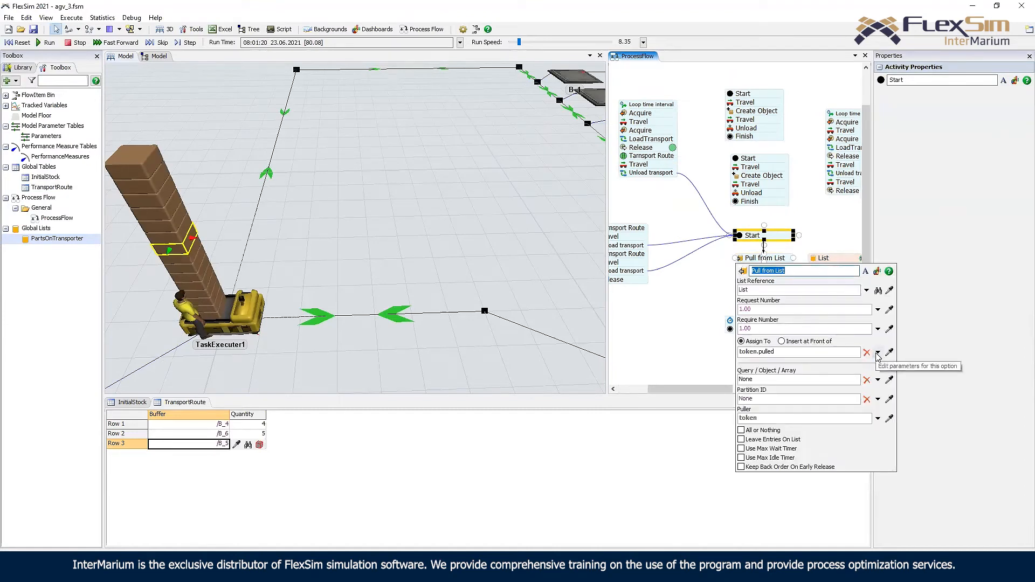
left_click(878, 379)
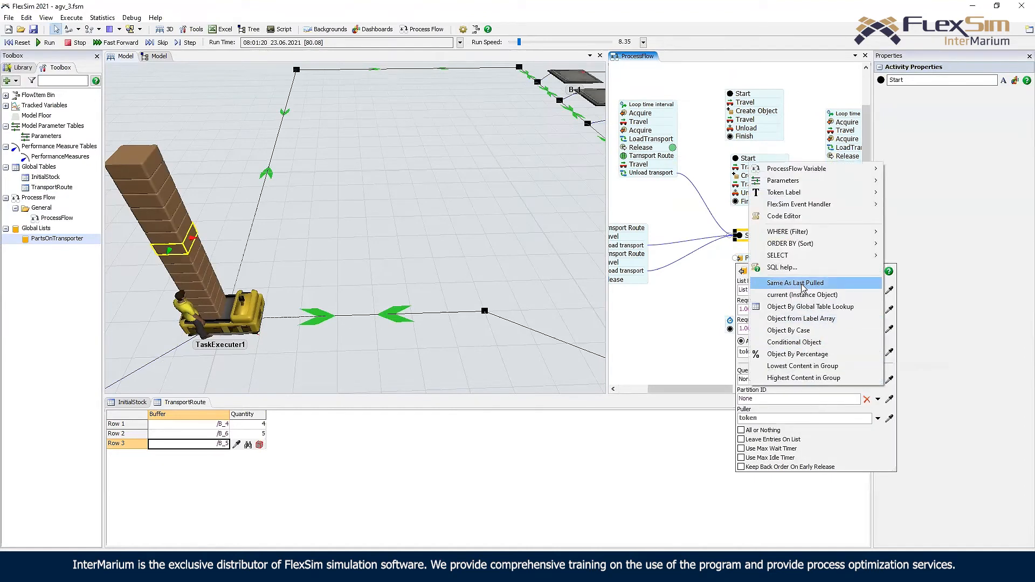
left_click(904, 236)
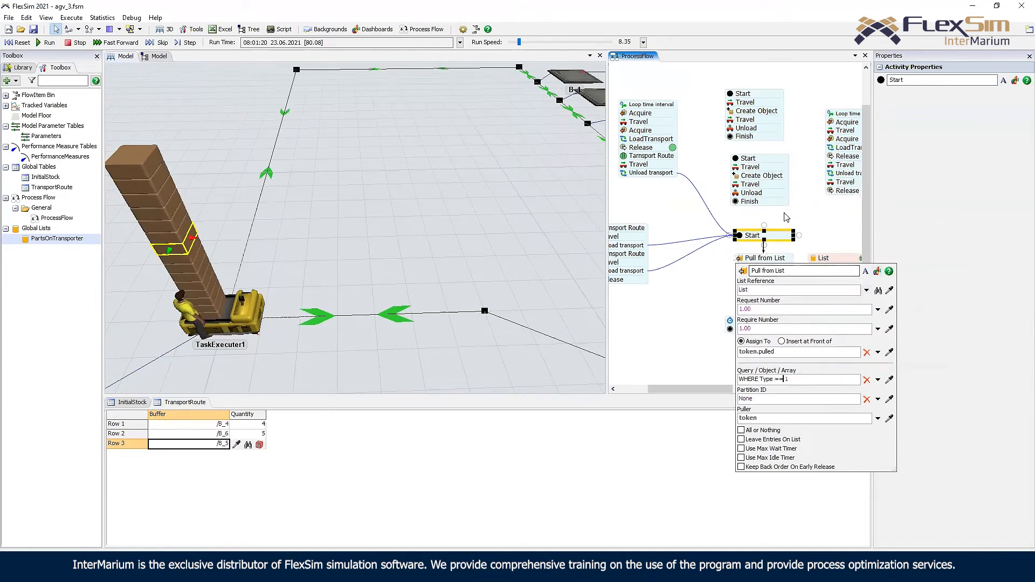
left_click(694, 223)
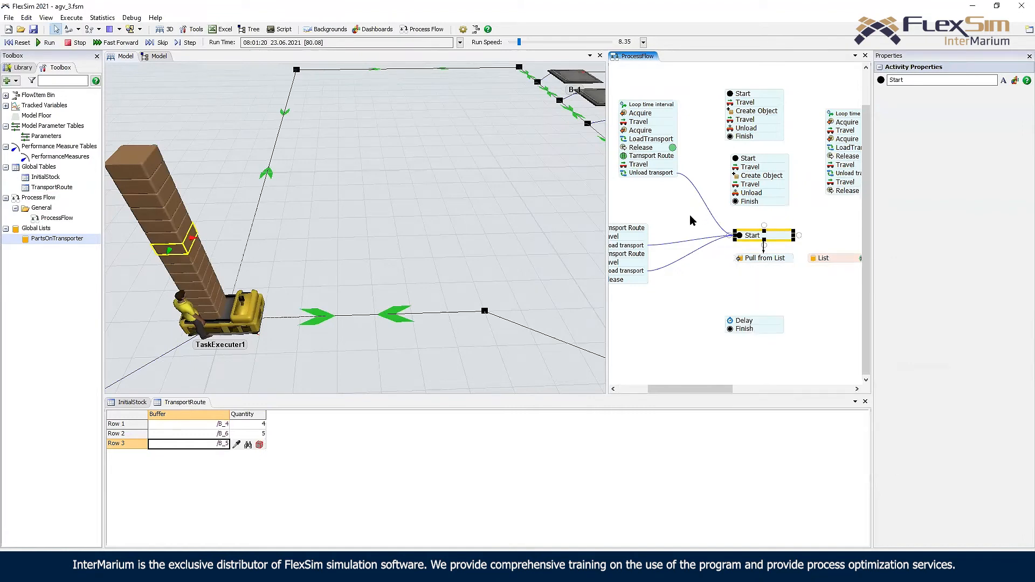
left_click(754, 256)
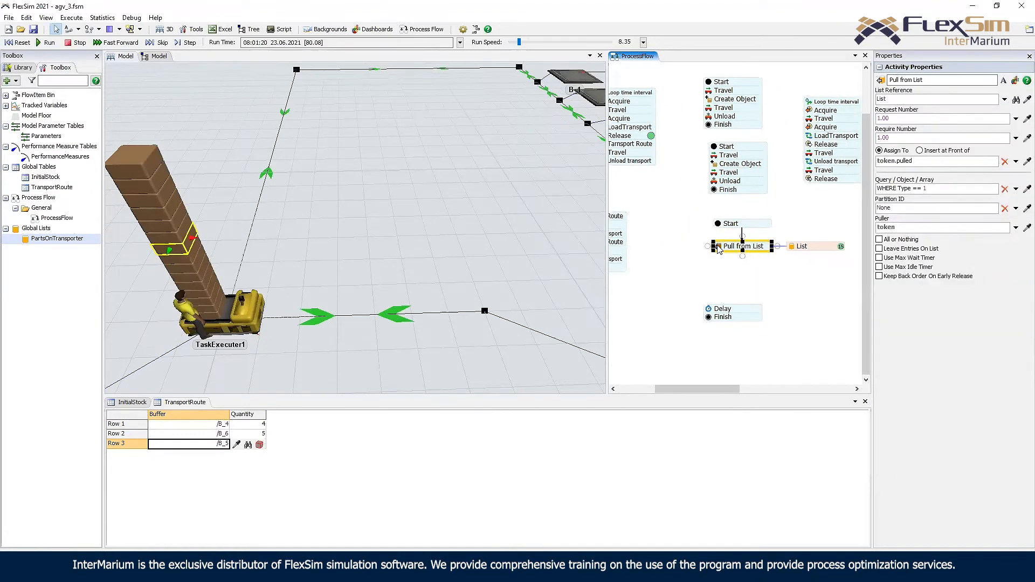
left_click(793, 211)
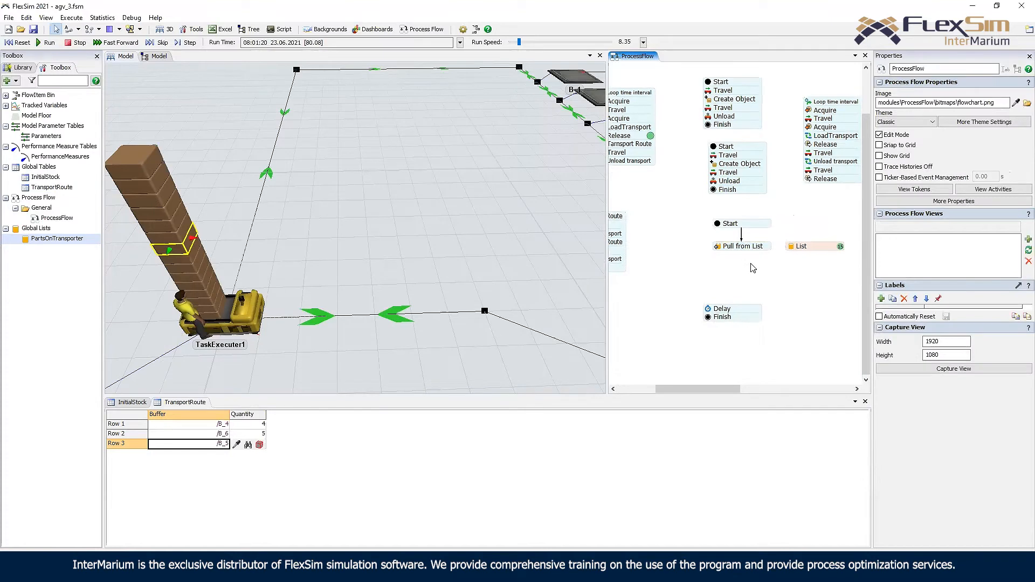
- Add a new Move Object activity between Pull from List and Delay
double_click(731, 264)
left_click(782, 316)
double_click(716, 266)
left_click(702, 259)
left_click_drag(737, 271, 675, 260)
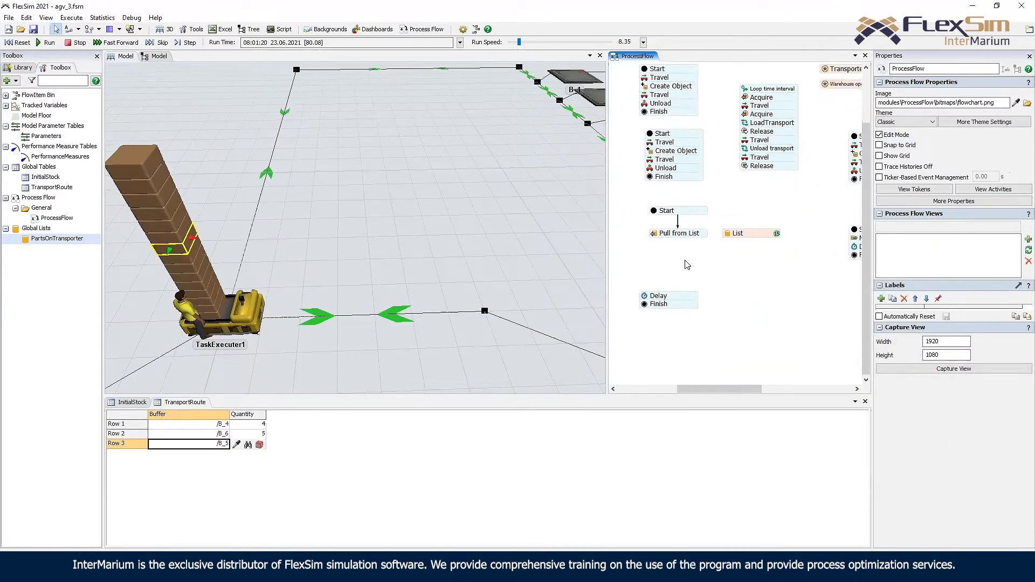
double_click(674, 253)
left_click(711, 289)
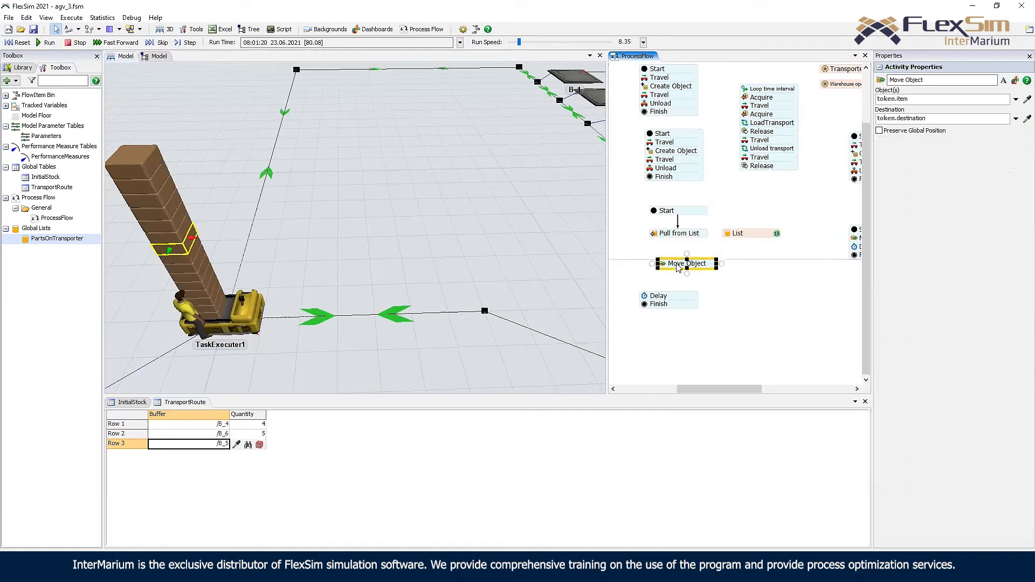
- Check the label that Pull from List assigns and set the Move Object's object to token.pulled
double_click(657, 237)
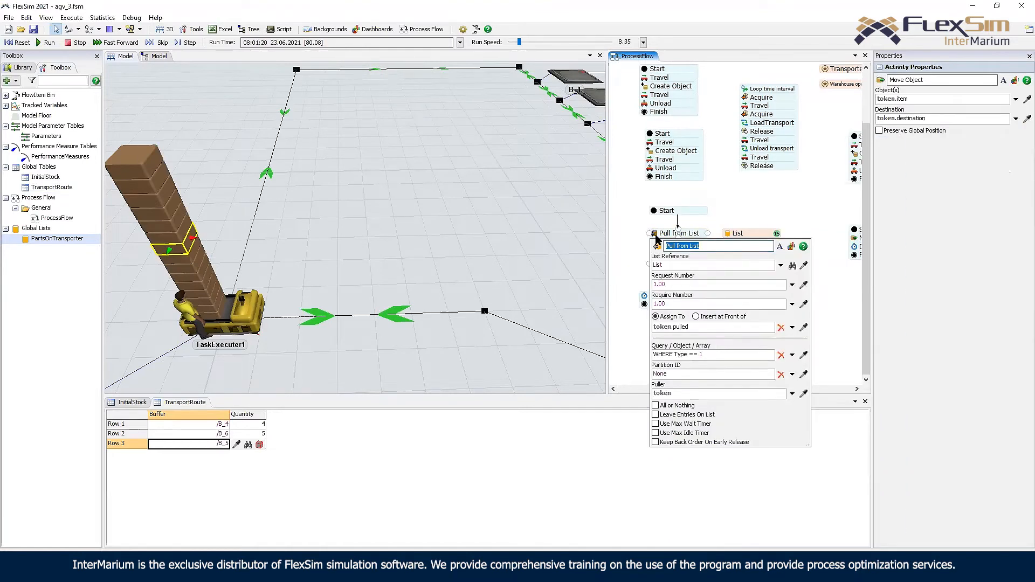
left_click(643, 275)
double_click(659, 264)
left_click(700, 295)
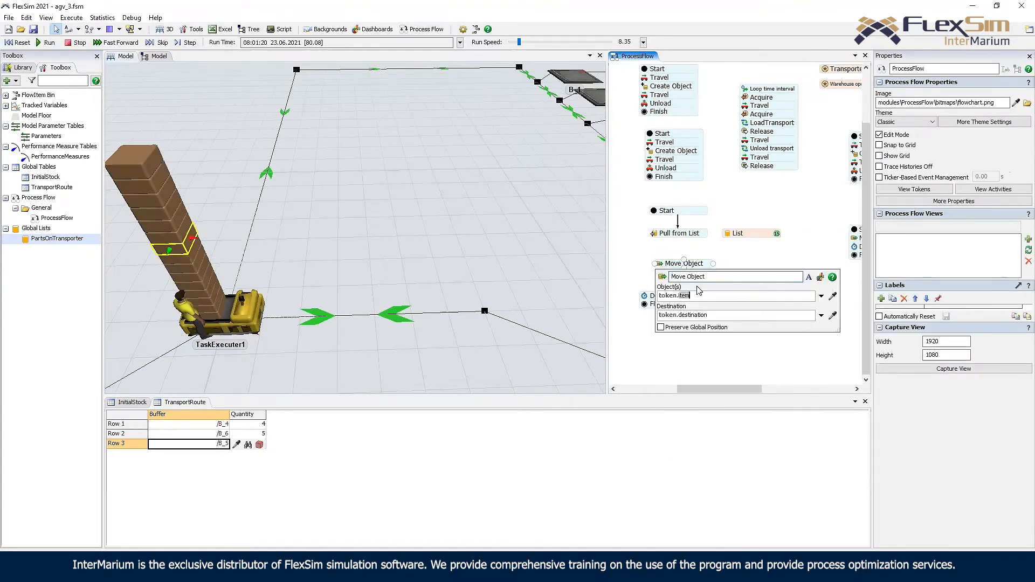
key("BackSpace")
type("pukk")
key("BackSpace")
key("BackSpace")
type("ll")
- Set the Move Object's destination to the Travel activity's table reference, Table("TransportRoute")[token.route_row][1]
left_click_drag(649, 246, 797, 292)
left_click(688, 177)
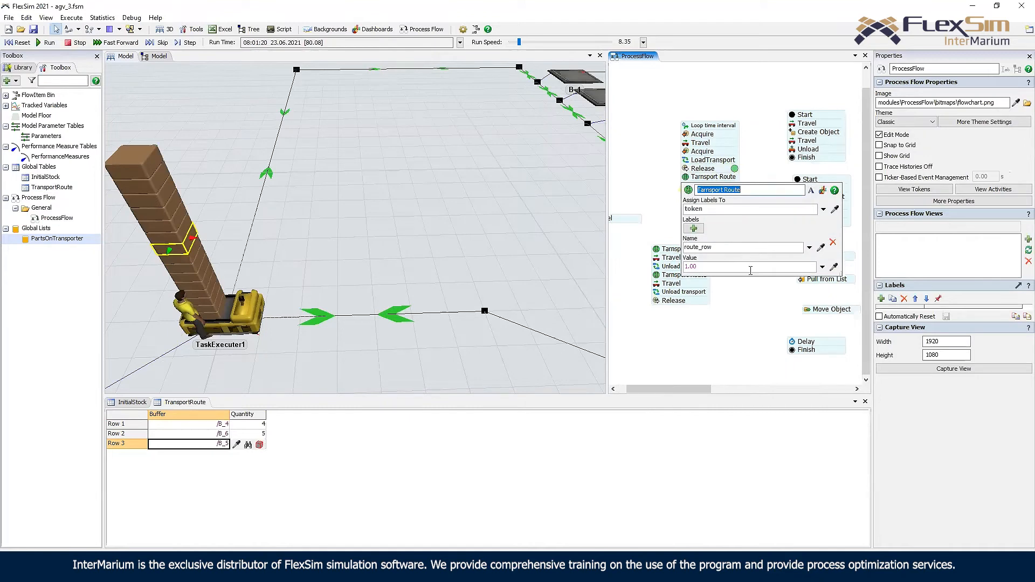
left_click(699, 184)
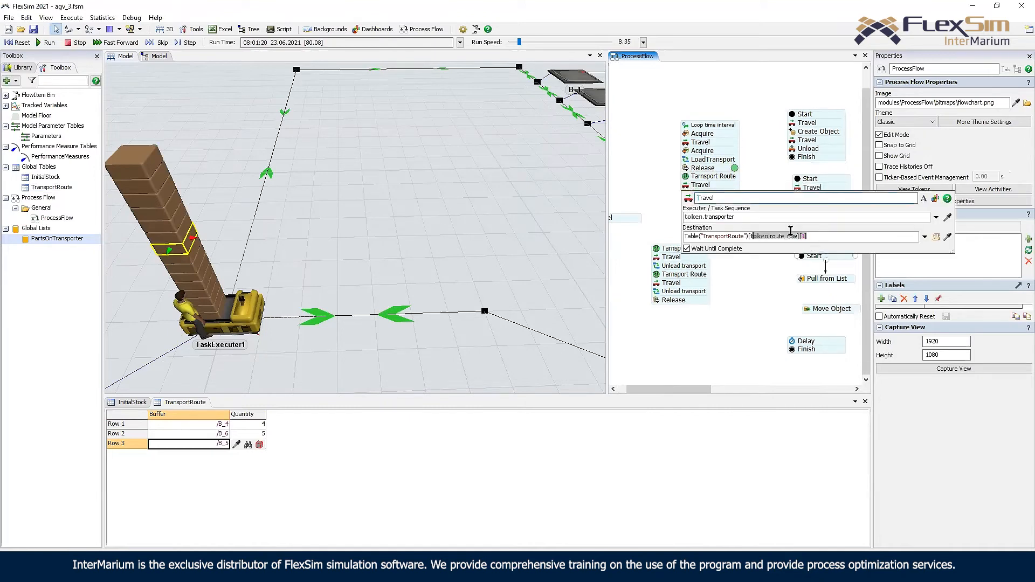
left_click(804, 308)
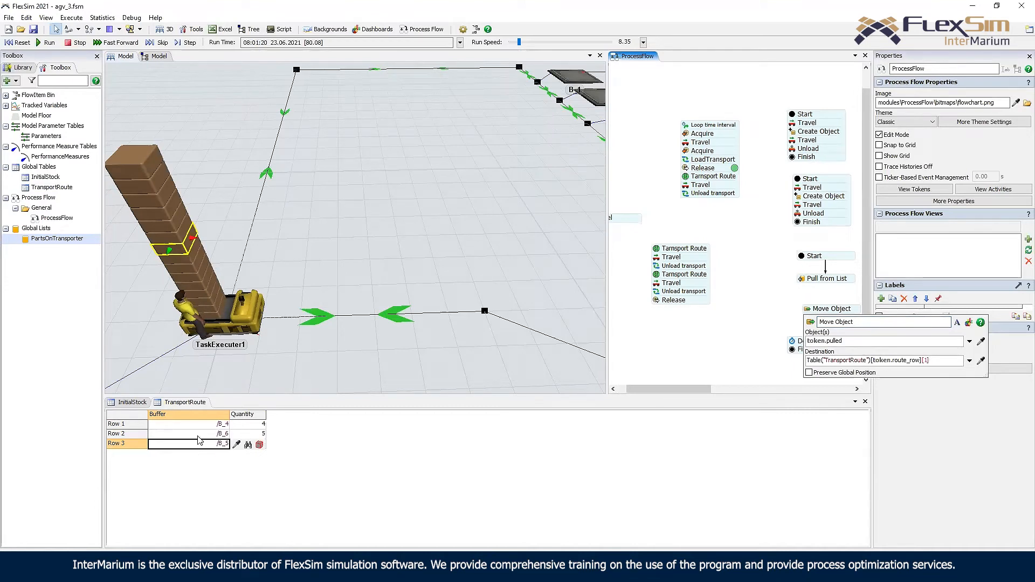
- Connect Pull from List to Move Object and connect Move Object back to Pull from List to form a loop
mouse_move(792, 290)
left_mouse_down()
mouse_move(738, 282)
mouse_move(775, 291)
left_mouse_up()
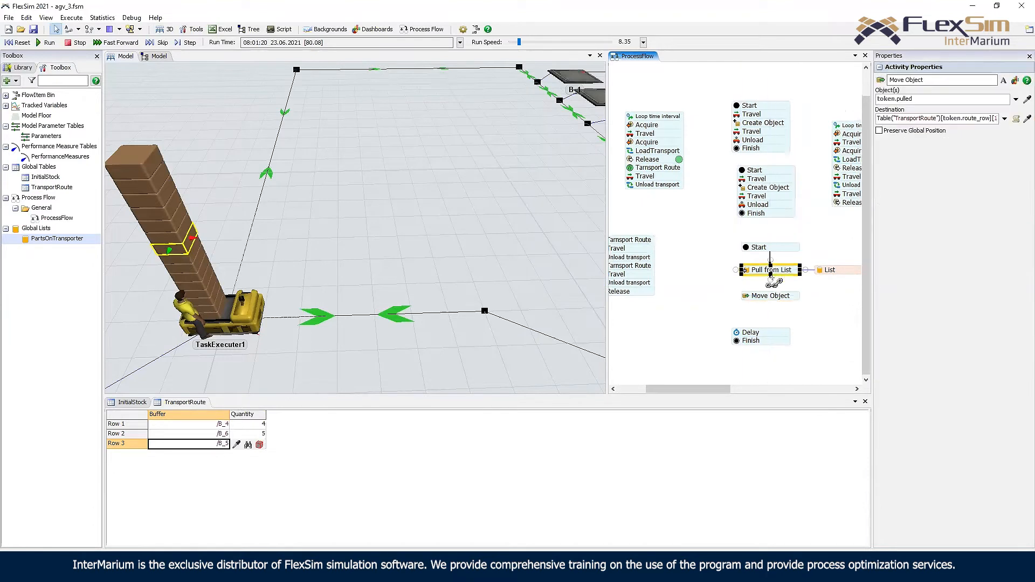
left_click(751, 334)
left_click(742, 296)
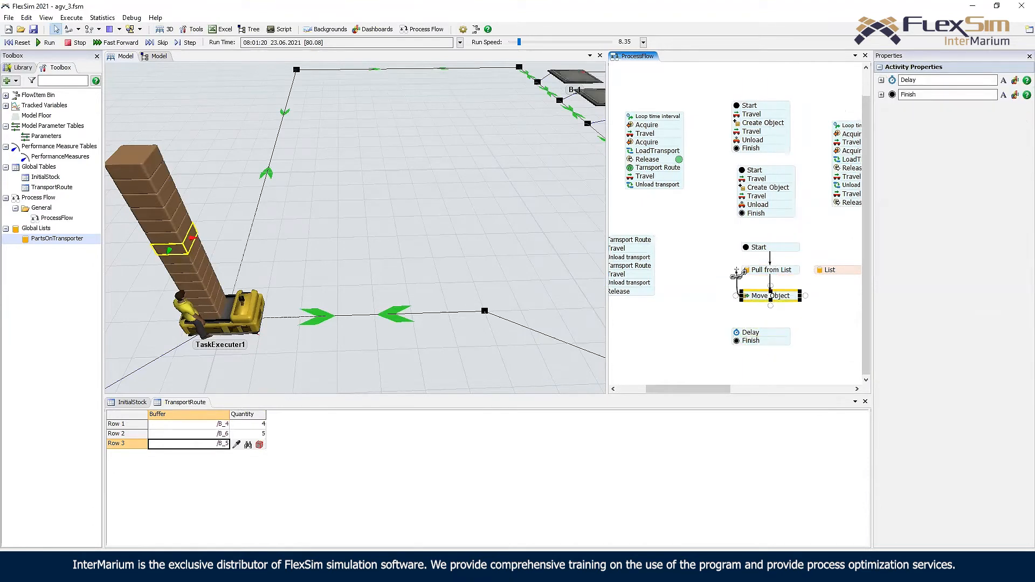
- Enable the max wait timer on Pull from List with time 0.00 and remove Set Label, leaving only Release Token
left_click(745, 273)
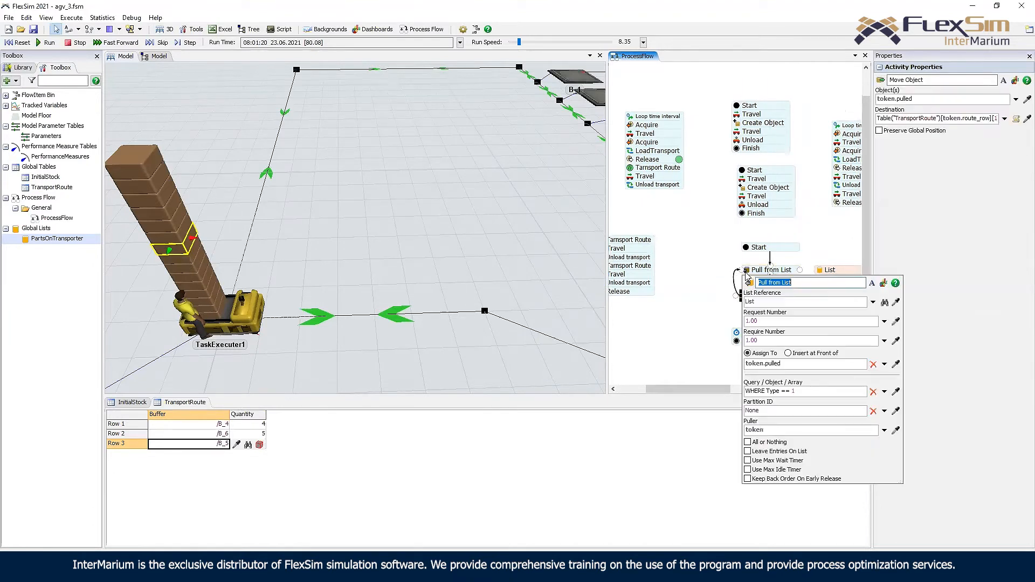
left_click(747, 460)
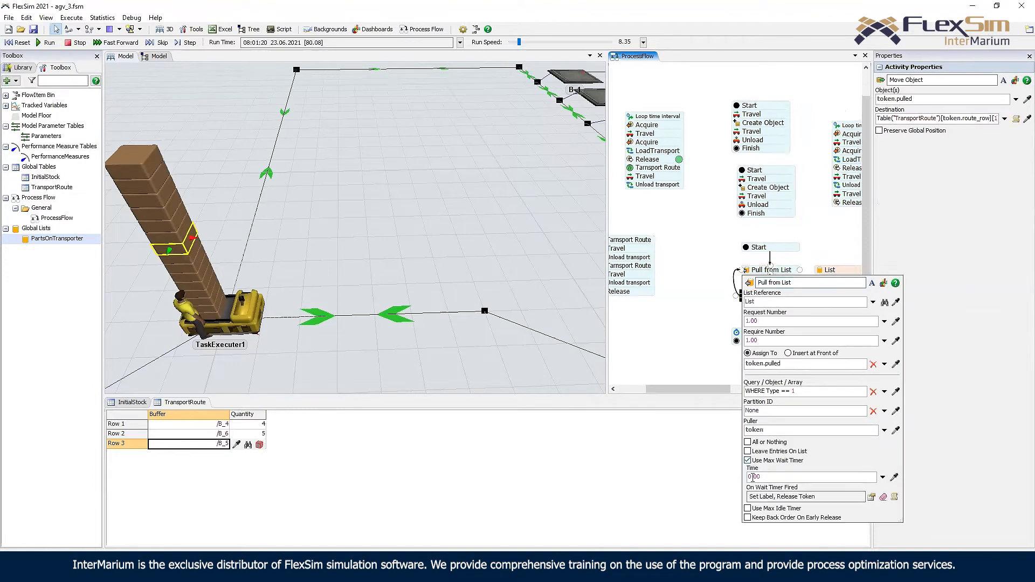
left_click(872, 496)
left_click(758, 489)
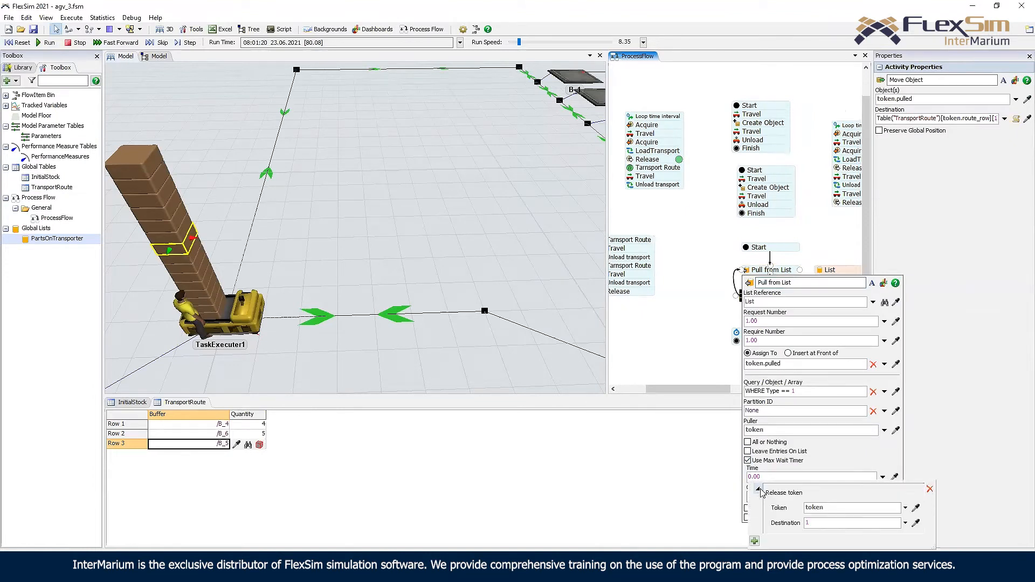
left_click(683, 304)
- Place Delay directly above Move Object in the same block and connect Pull from List to Finish
left_click_drag(744, 303, 688, 290)
left_click(684, 322)
left_click(703, 292)
left_click_drag(703, 301, 703, 305)
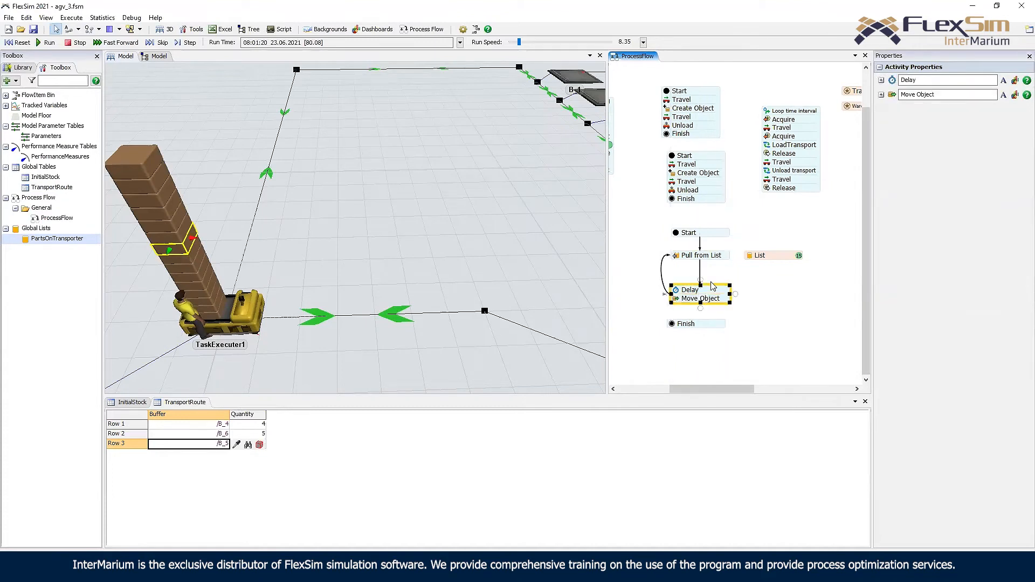
left_click_drag(727, 261, 726, 324)
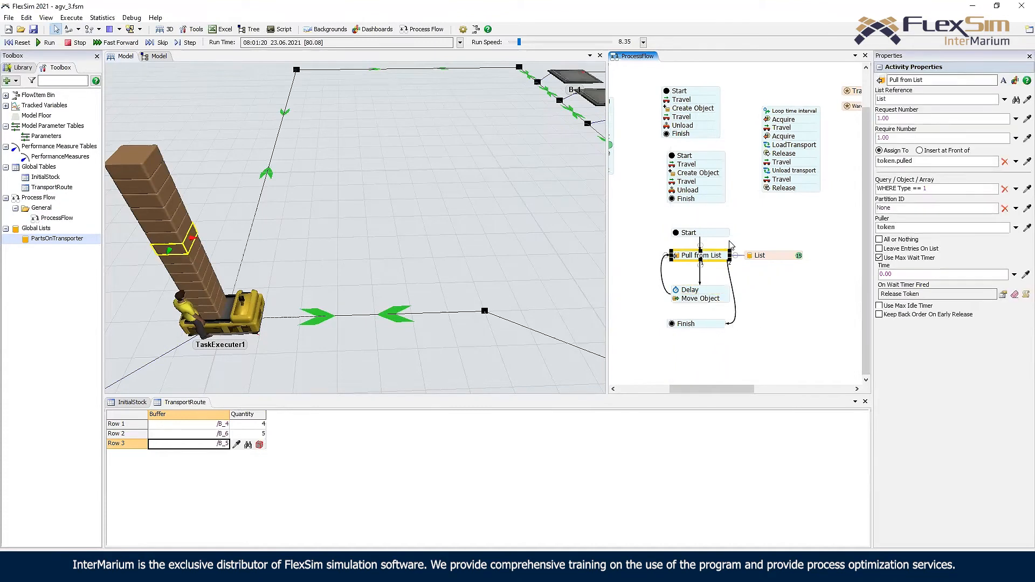
- Add a Change Visual activity below Create Object in the lower loading sub flow
left_click(638, 241)
left_click_drag(638, 202, 717, 266)
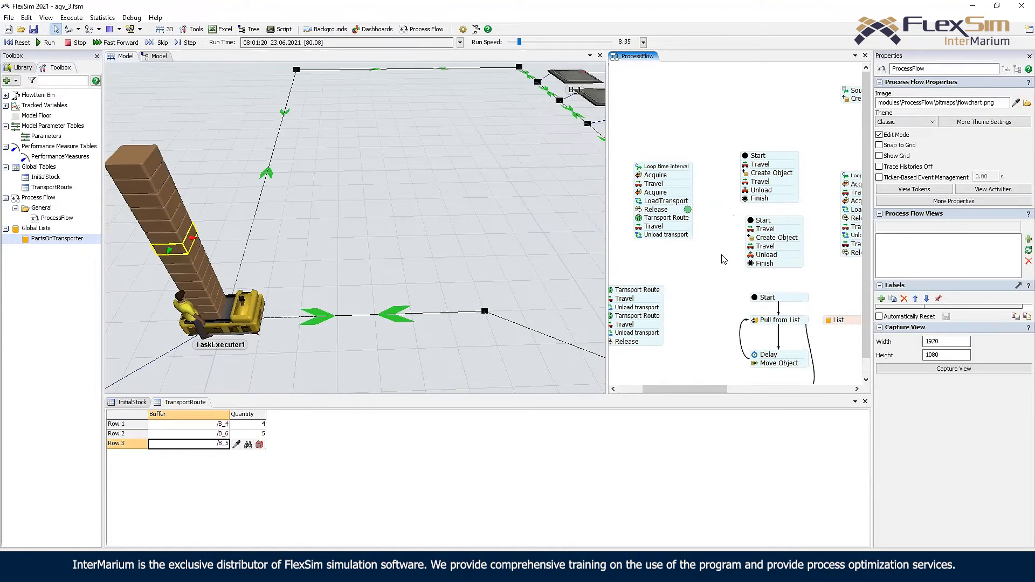
double_click(724, 260)
left_click(734, 255)
left_click(735, 286)
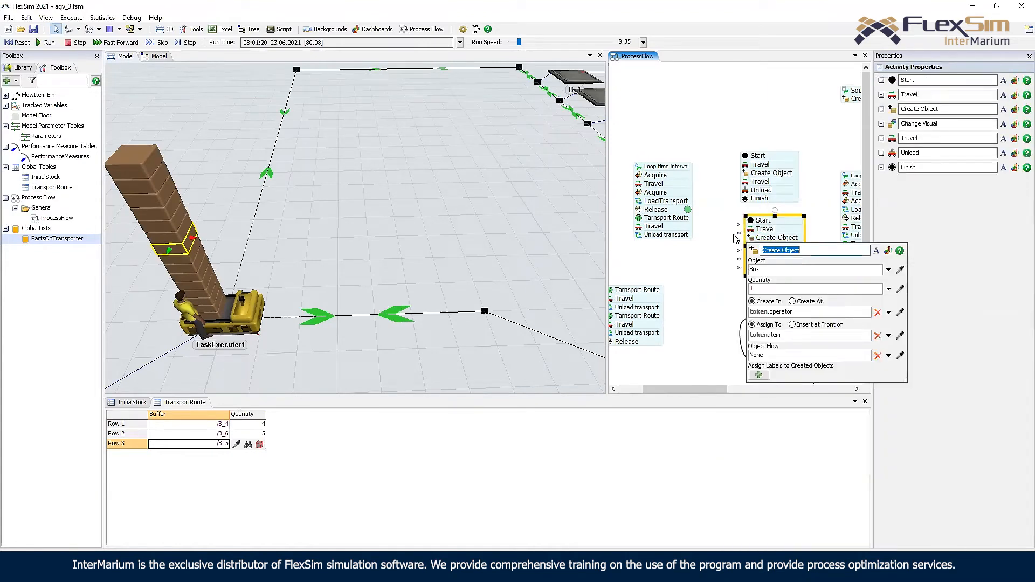
left_click(716, 238)
- Configure Change Visual to Set Color By Case using token.item.Type on token.item
double_click(778, 245)
left_click(876, 279)
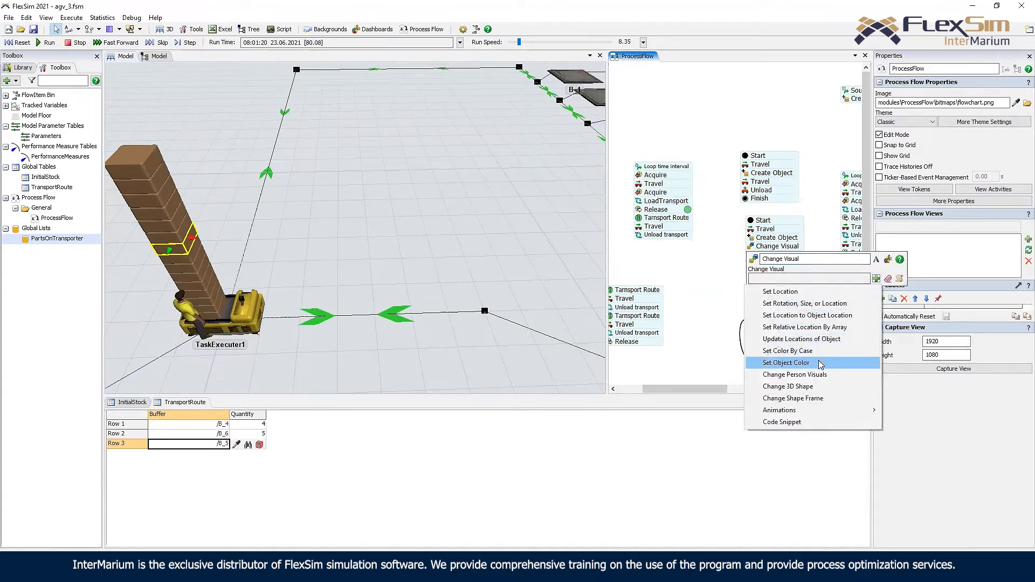
left_click(815, 351)
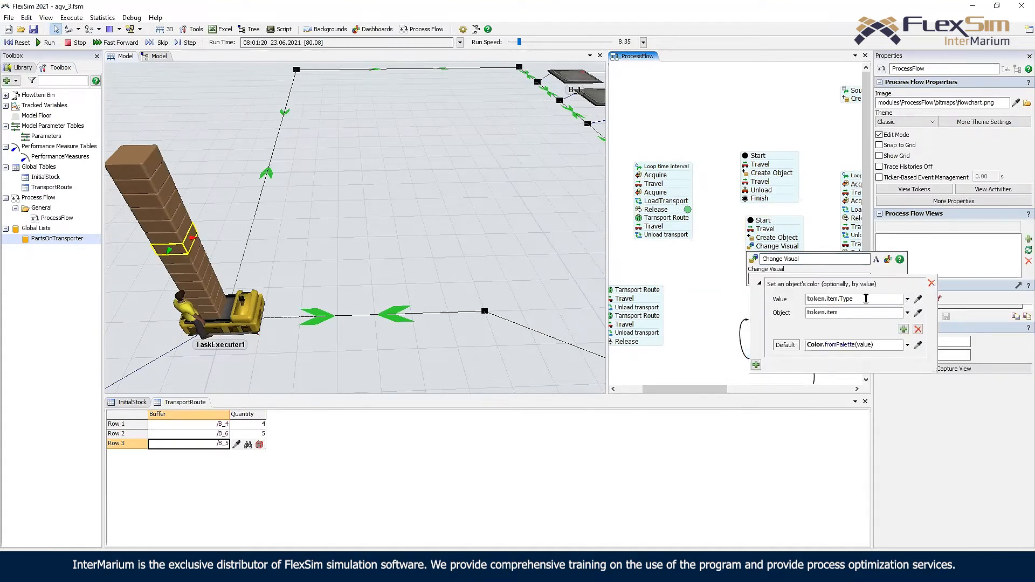
left_click(829, 203)
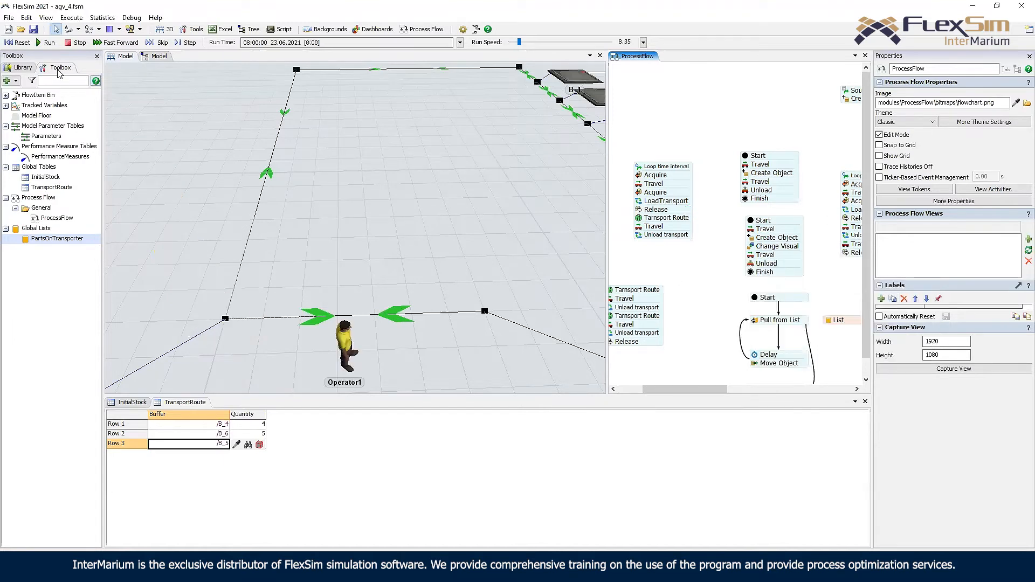
- Run the model with the run speed lowered to 0.66 and watch the operator load parts onto the transporter
left_click(45, 42)
left_click(332, 132)
scroll(332, 131, "down", 5)
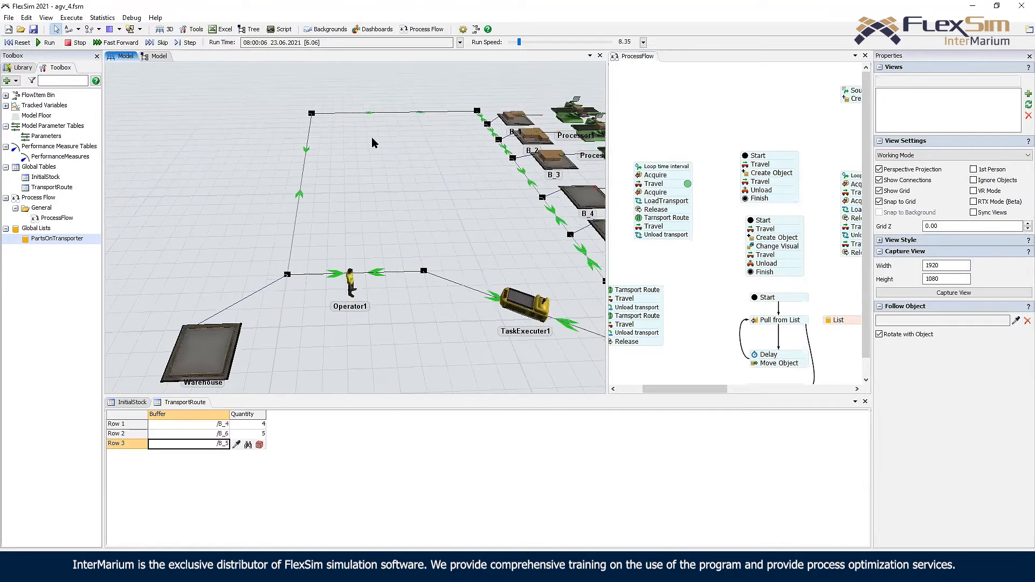
left_click_drag(519, 42, 515, 43)
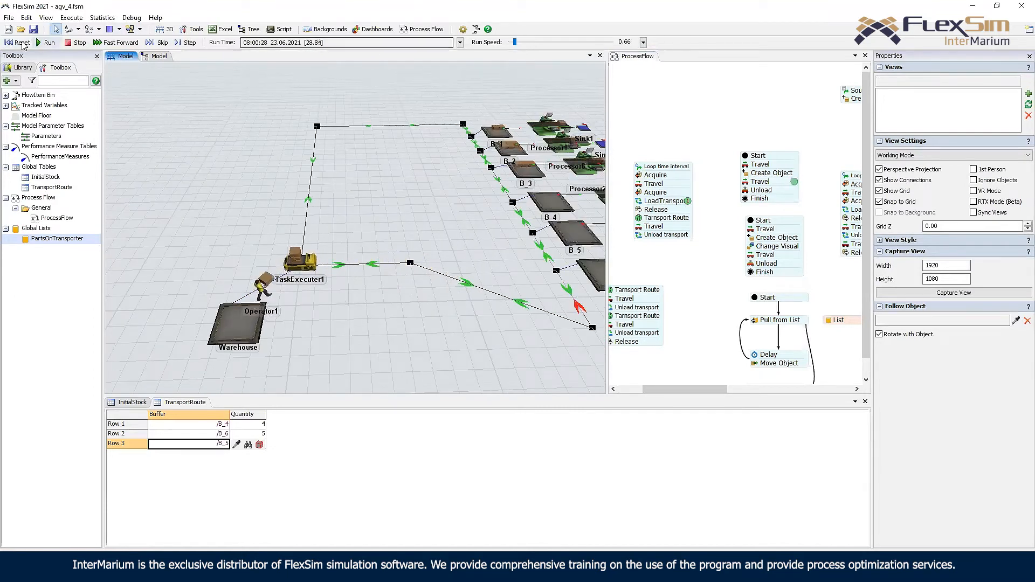
- Reset the model and move Change Visual to the upper loading sub flow, between Create Object and the second Travel
left_click(19, 44)
left_click_drag(777, 246, 750, 186)
left_click(749, 191)
- Run the model, watch the coloured parts being loaded and unloaded at the buffers, and halt it by lowering the run speed to 0
left_click(48, 43)
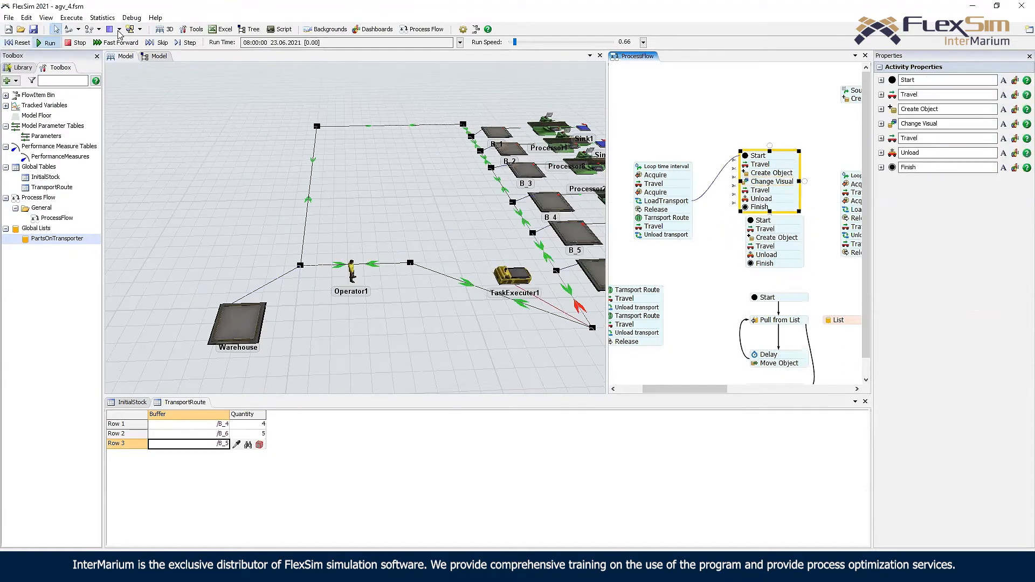
left_click_drag(515, 43, 520, 44)
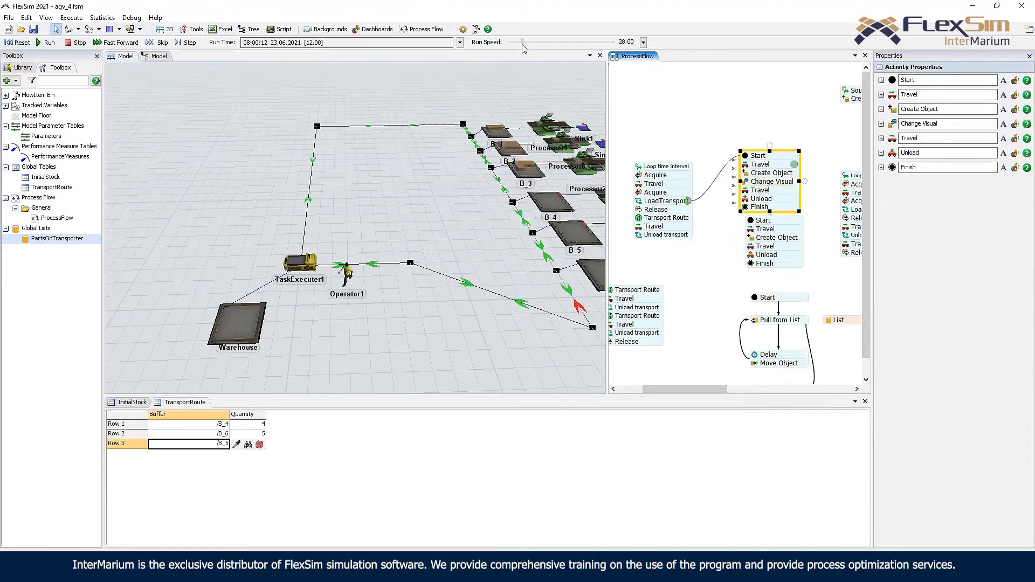
left_click_drag(520, 45, 519, 46)
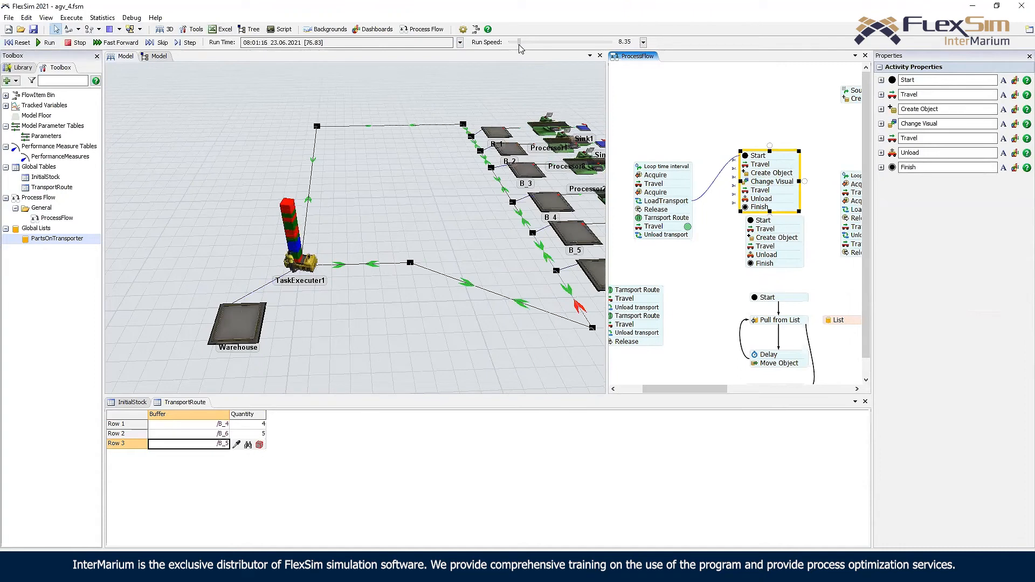
left_click_drag(519, 46, 516, 45)
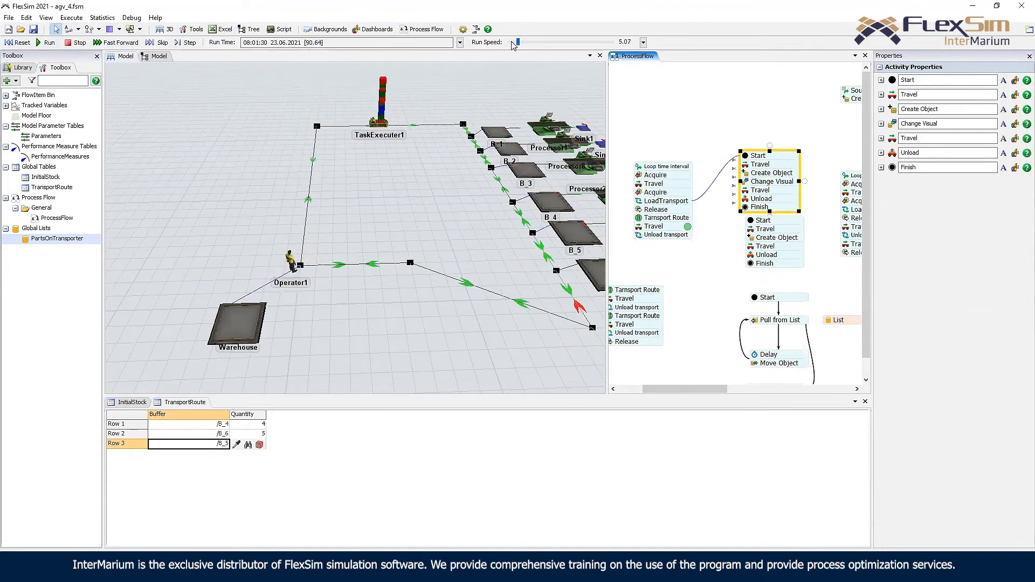
left_click_drag(427, 209, 400, 191)
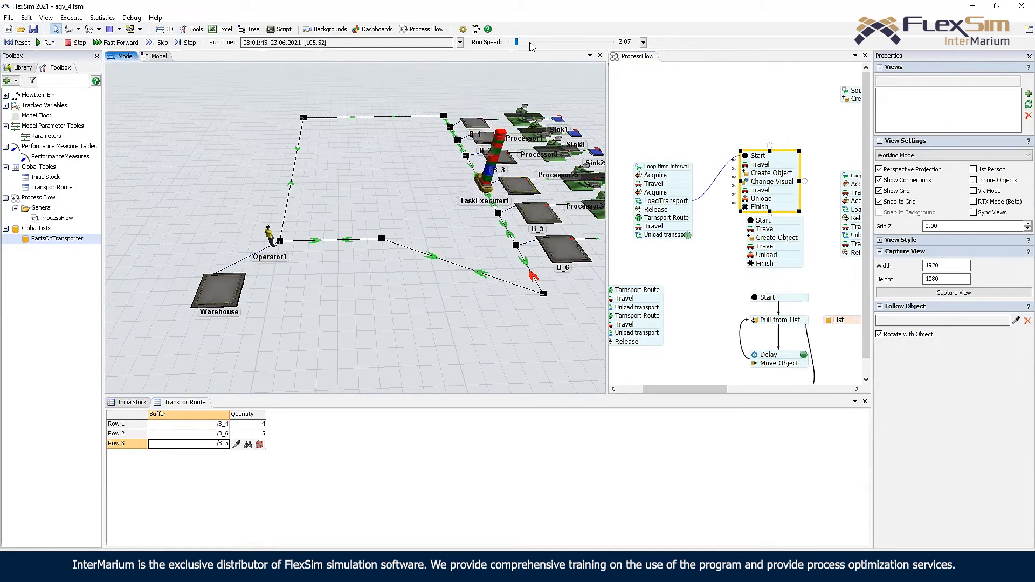
left_click_drag(519, 43, 507, 43)
scroll(436, 229, "down", 3)
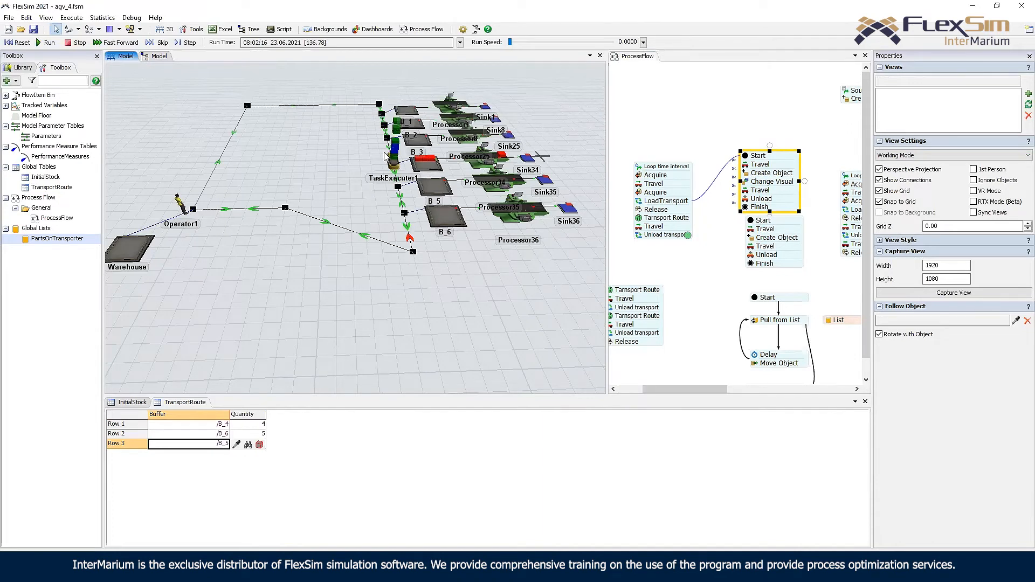
- Move the Finish activity farther below the Delay and Move Object block in the unloading sub flow
left_click(619, 286)
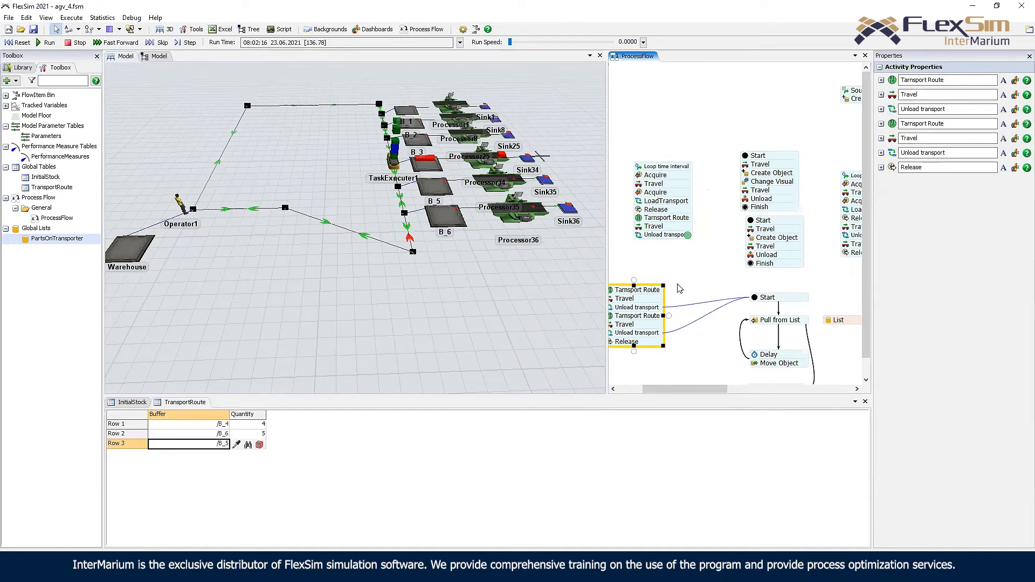
left_click(696, 263)
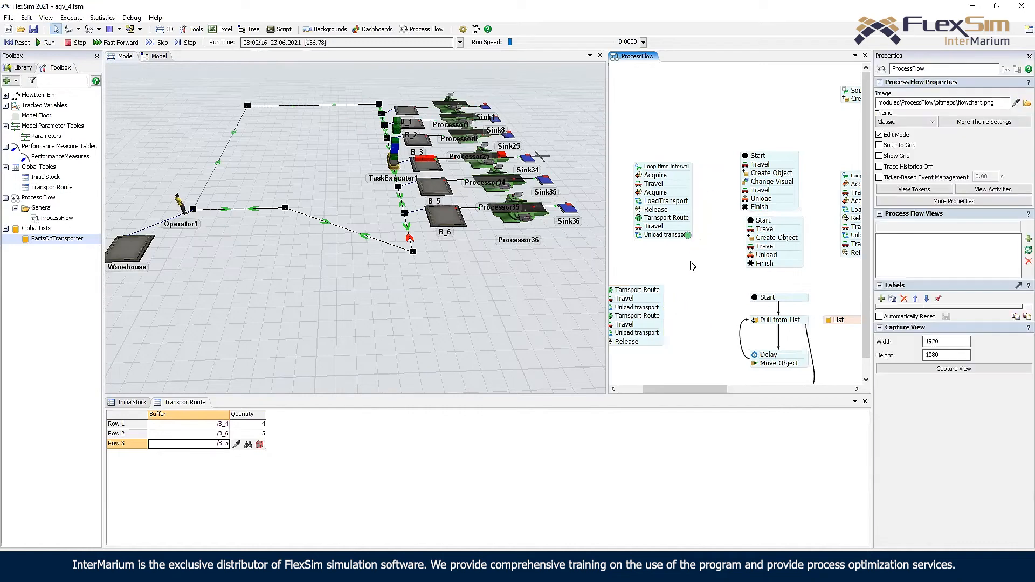
left_click_drag(695, 268, 663, 235)
left_click_drag(783, 352, 724, 321)
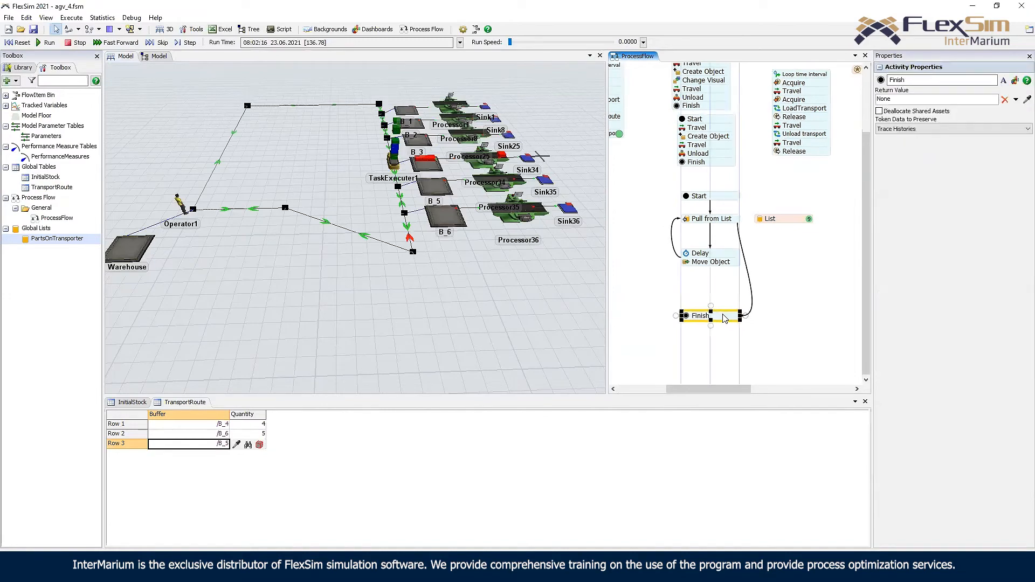
scroll(715, 299, "up", 2)
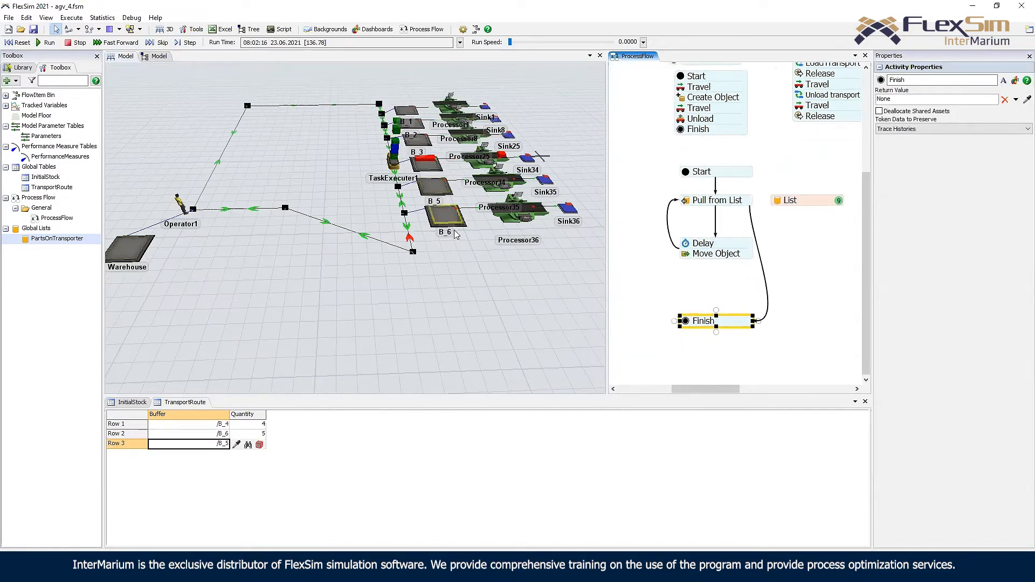
- Inspect the parts on buffer B_4 up close and detach Move Object from the Delay activity
left_click(415, 185)
scroll(392, 230, "up", 5)
left_click_drag(391, 226, 358, 342)
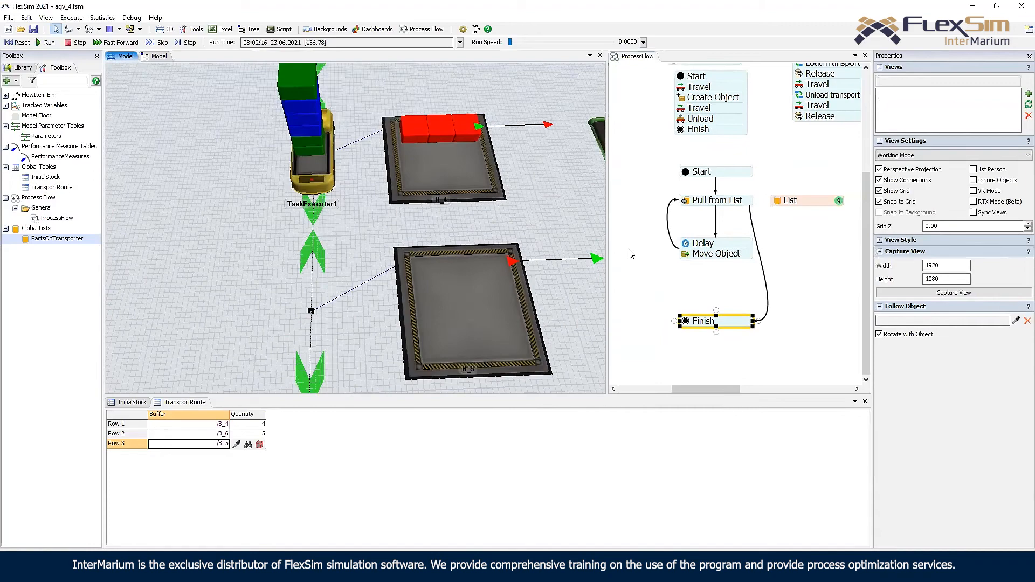
left_click(707, 254)
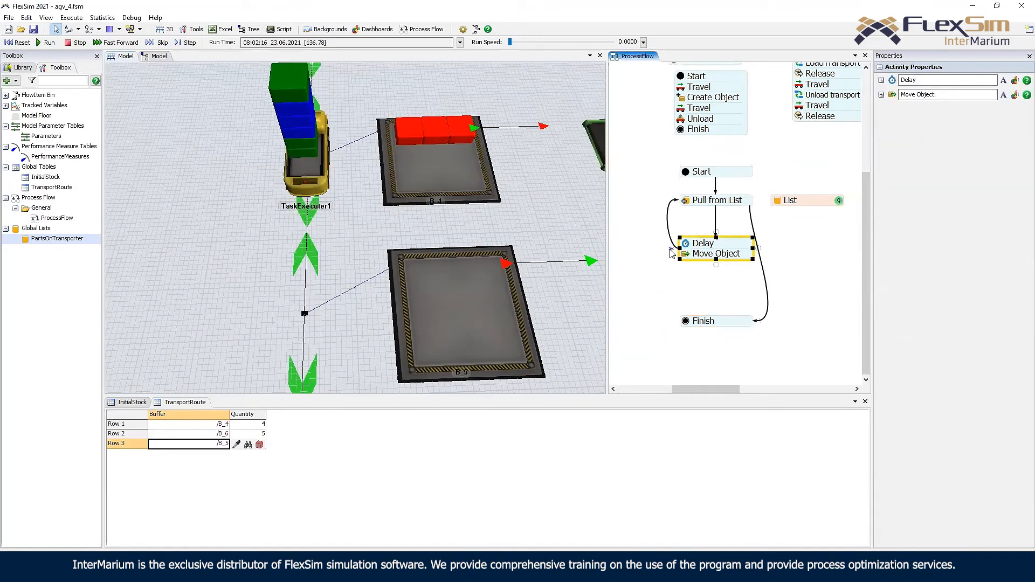
left_click_drag(705, 253, 690, 296)
- Add a Create Object activity directly below Delay in the unloading sub flow and open its properties
double_click(692, 265)
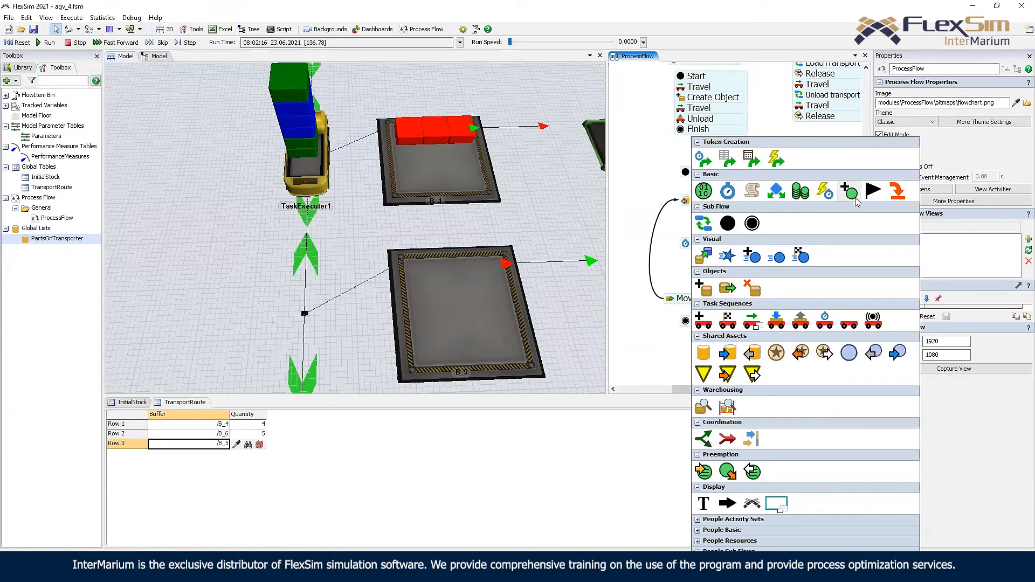
left_click(699, 289)
left_click_drag(716, 274, 711, 259)
double_click(692, 258)
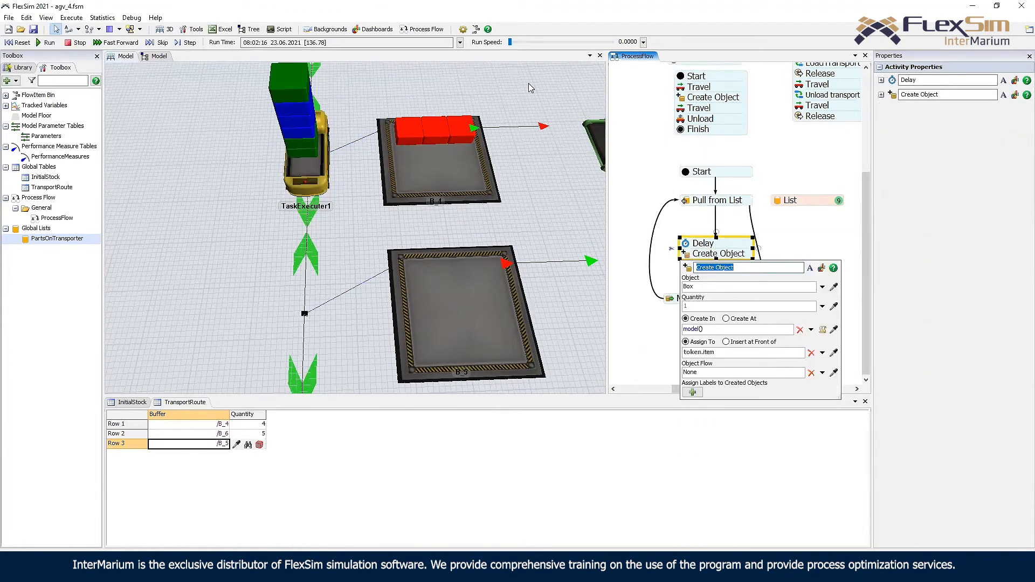
- Duplicate the Box item in the FlowItem Bin and enlarge the bin's view
left_click(476, 27)
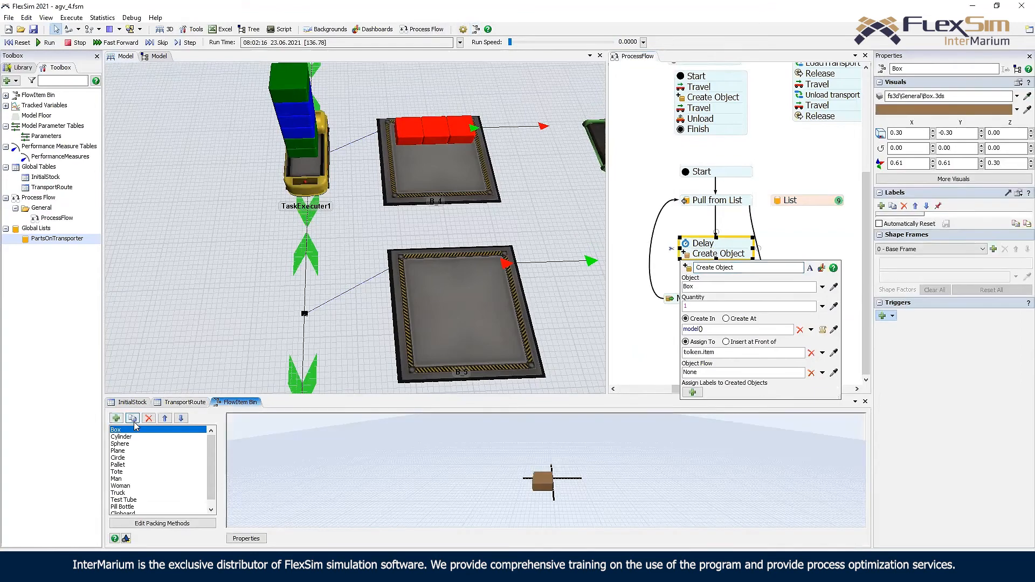
left_click(131, 419)
left_click_drag(175, 395, 174, 331)
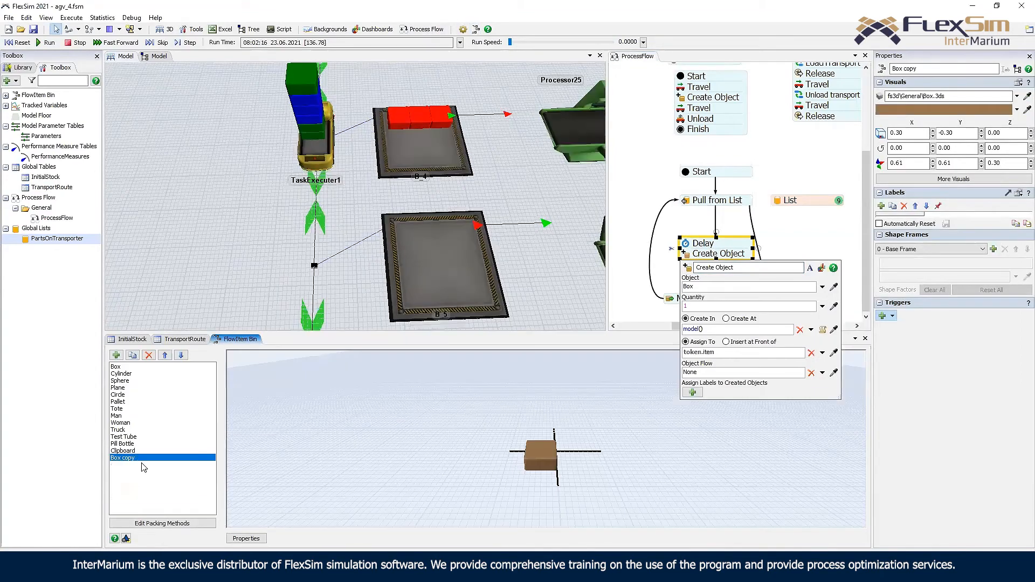
- Set the size of the Box copy flow item to 0.1 in X, Y and Z
double_click(899, 163)
type("1")
double_click(946, 163)
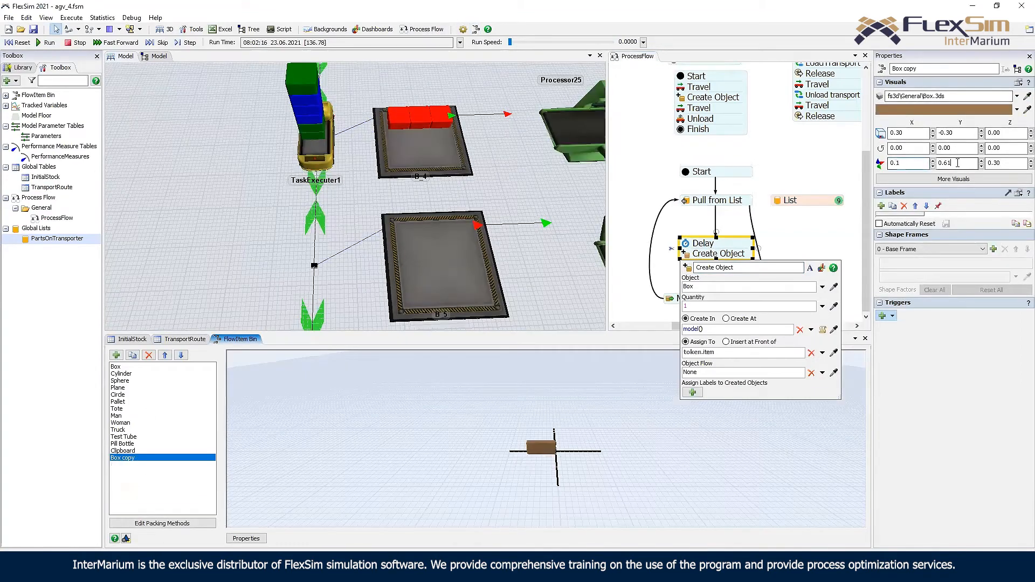
double_click(997, 162)
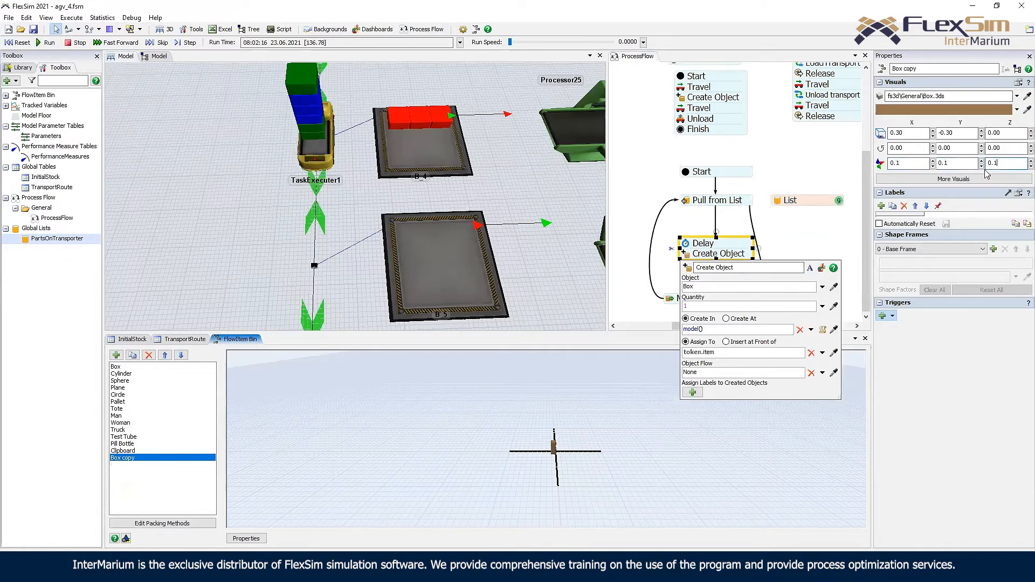
- Rename the Box copy flow item to SmallerBox and reset the model
left_click_drag(581, 450, 582, 452)
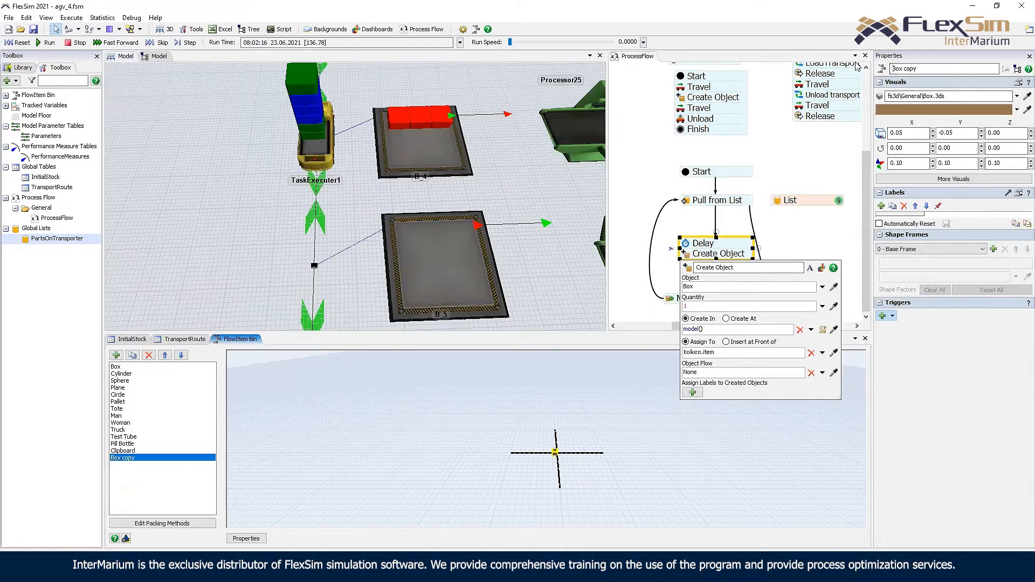
left_click(18, 42)
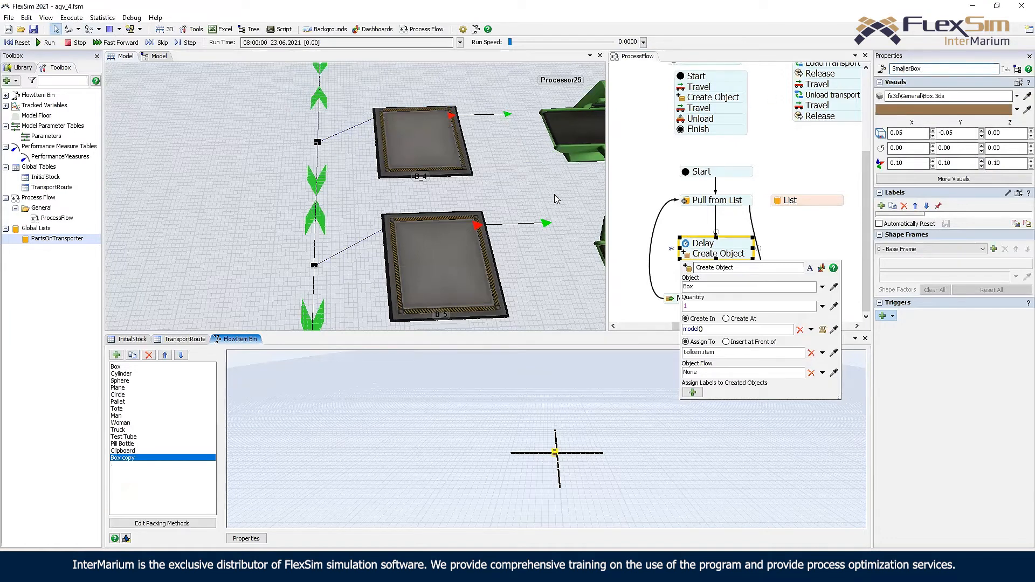
left_click(521, 205)
- Set the Create Object activity below Delay to create the SmallerBox flow item
left_click(683, 259)
double_click(684, 258)
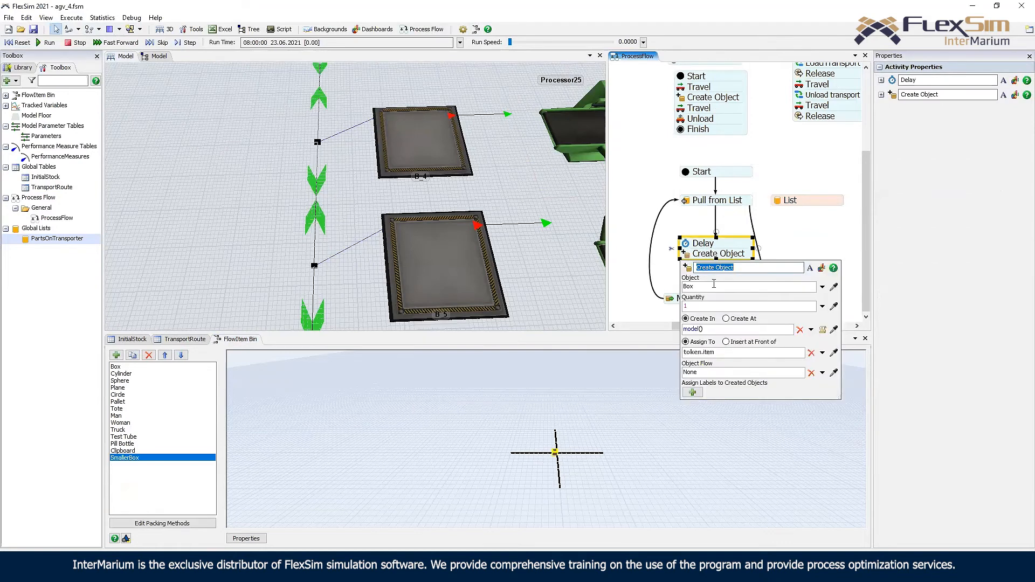
left_click(822, 288)
mouse_move(785, 351)
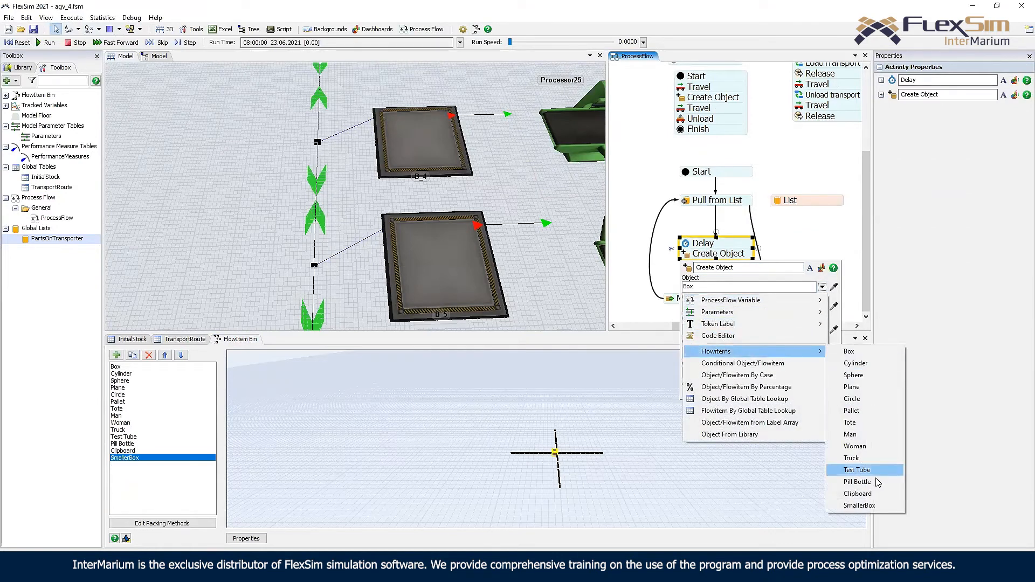
left_click(860, 505)
- Copy Move Object's destination, Table("TransportRoute")[token.route_row][1], into the Create In setting of the Create Object activity
left_click(666, 265)
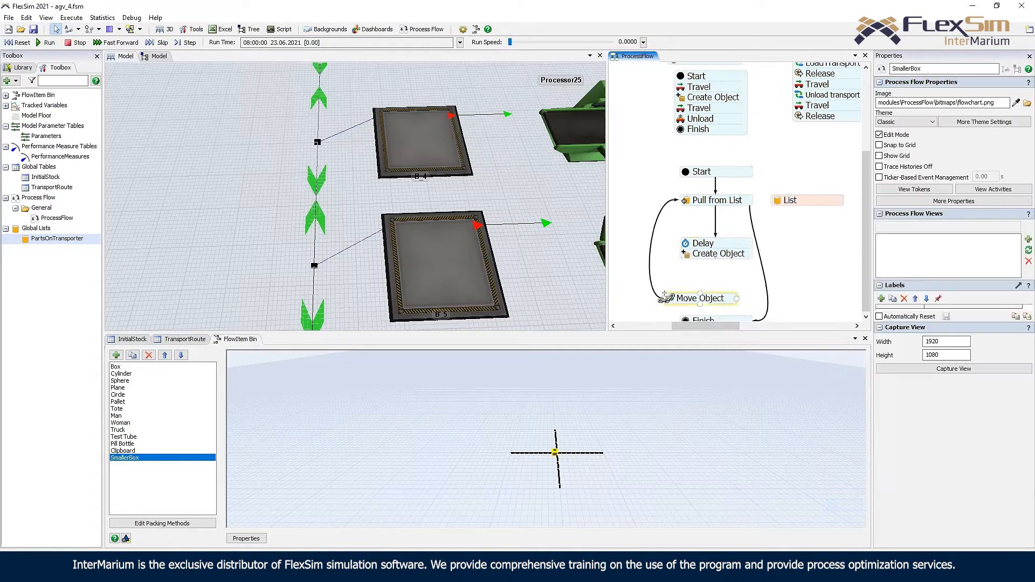
left_click(669, 300)
left_click_drag(799, 352, 649, 292)
key("ctrl+c")
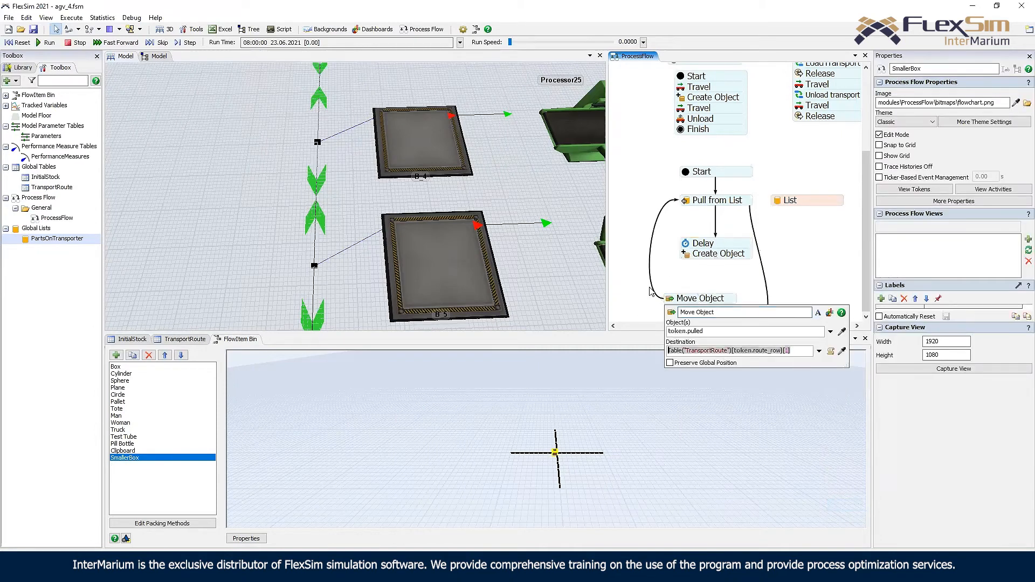
left_click(687, 255)
triple_click(723, 326)
key("ctrl+v")
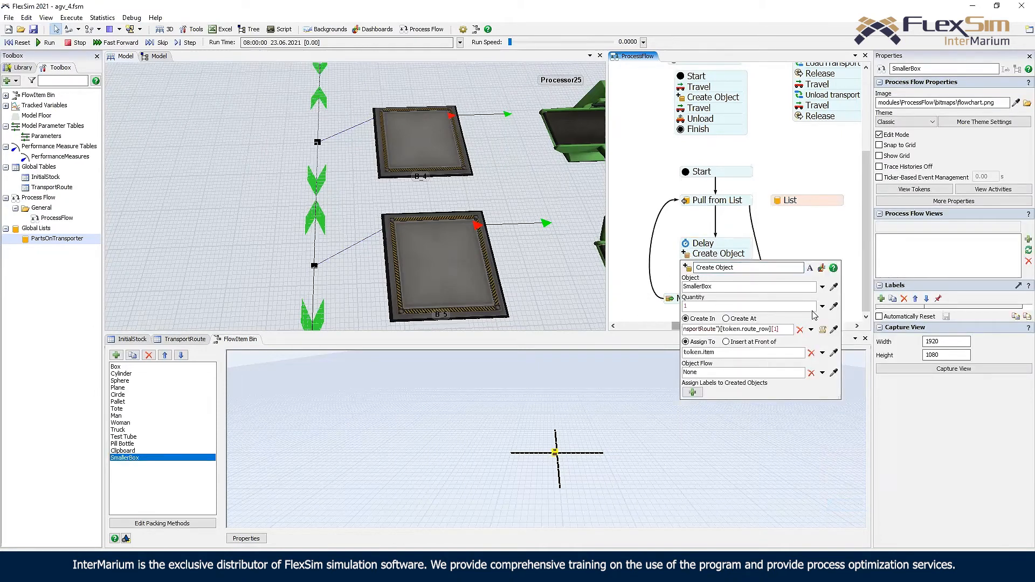
- Set the Create Object quantity to 25 and bring up the InitialStock table
left_click(729, 305)
type("25")
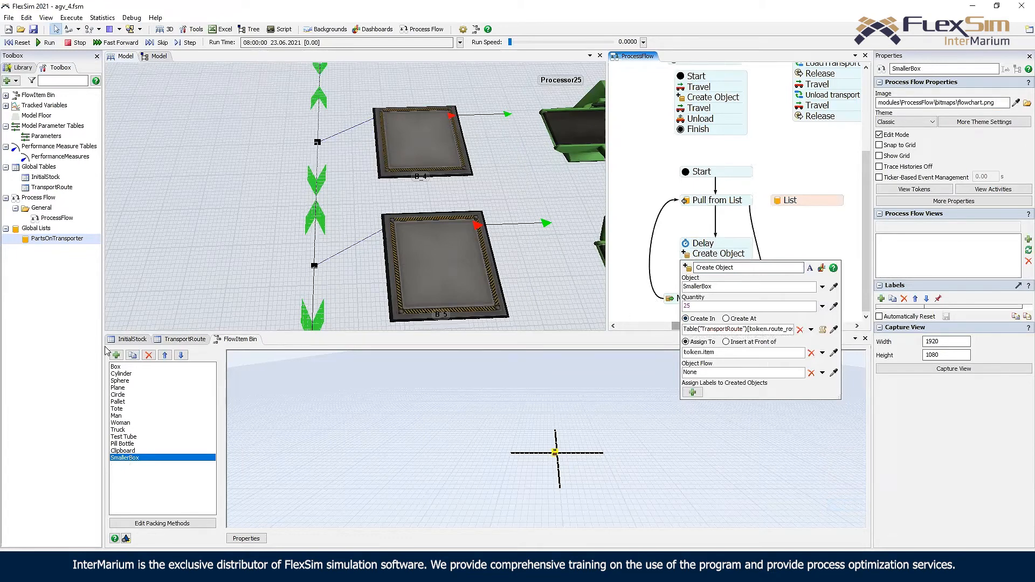
left_click(121, 341)
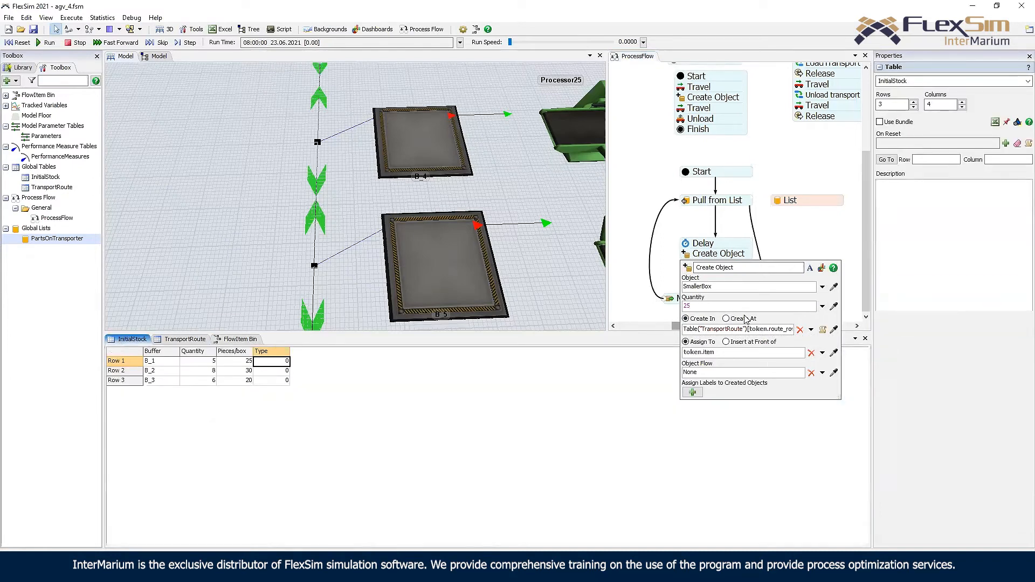
- Add a Destroy Object activity and attach it directly below Create Object in the unloading sub flow
left_click(684, 273)
double_click(683, 272)
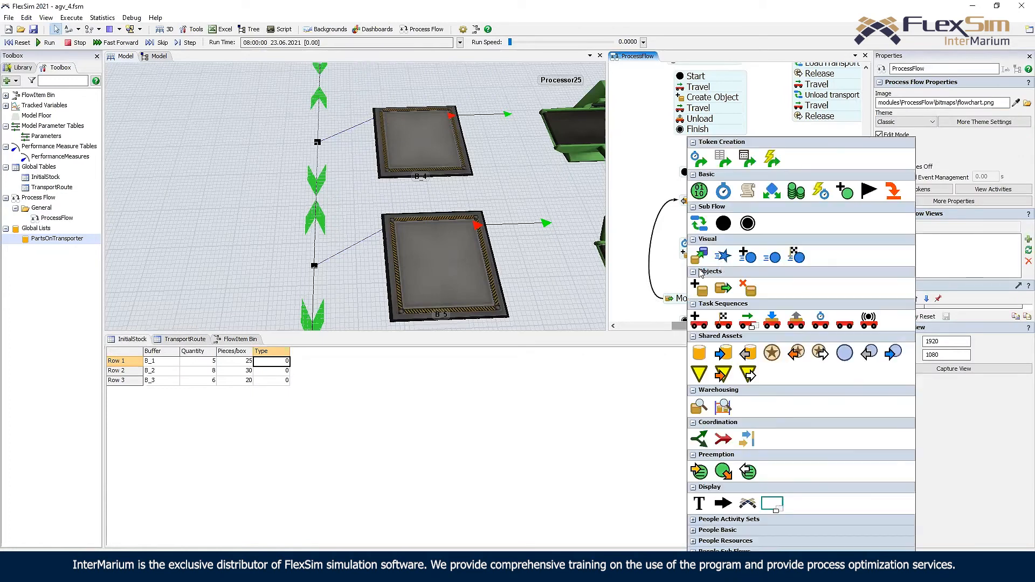
left_click(747, 289)
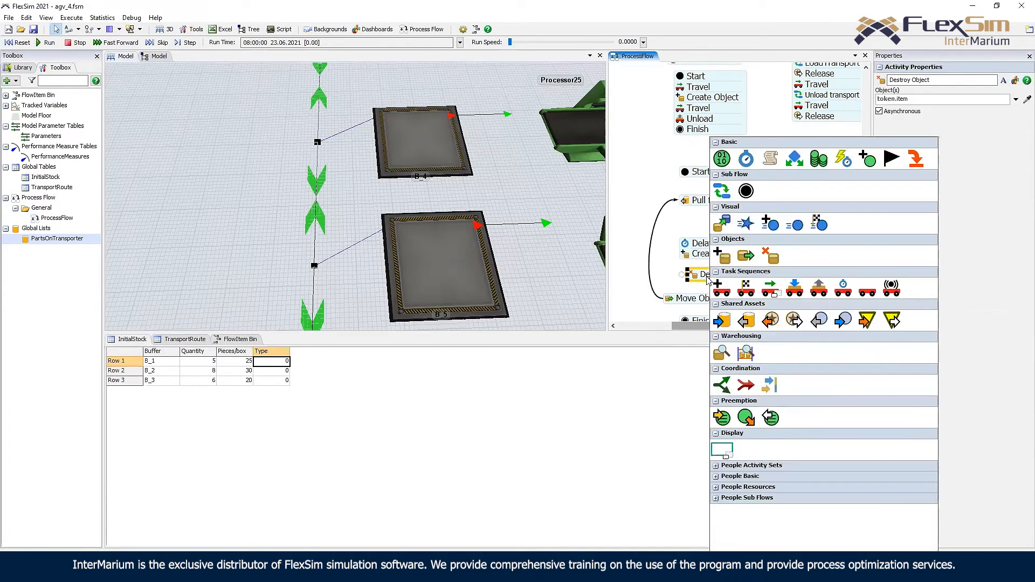
left_click_drag(699, 284, 692, 275)
- Set the object to destroy in the Destroy Object activity to token.pulled
left_click(716, 297)
key("BackSpace")
key("BackSpace")
key("BackSpace")
key("BackSpace")
type("pulled")
left_click(780, 242)
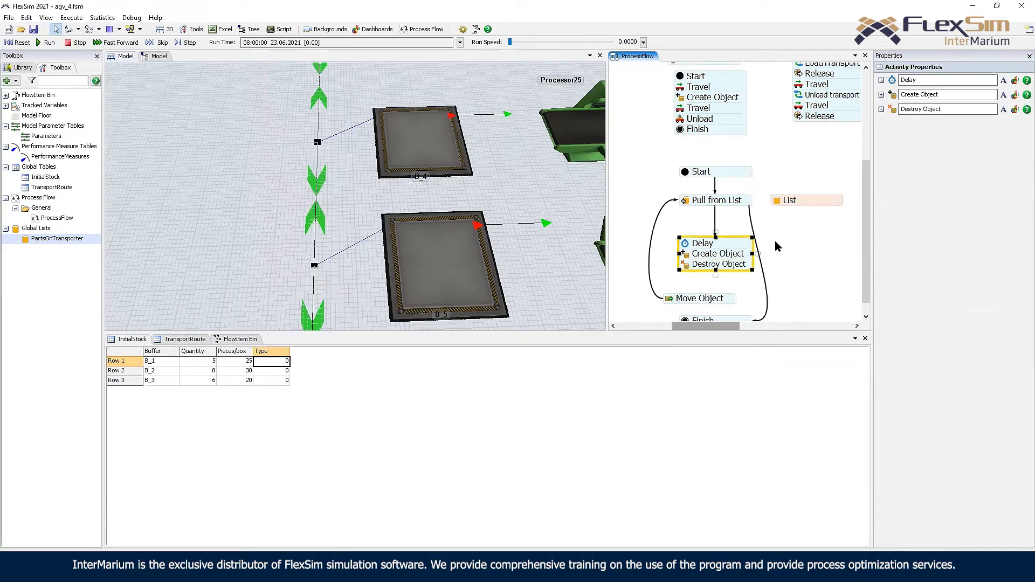
- Delete the Move Object activity and connect the block ending in Destroy Object back to Pull from List
left_click(690, 297)
key("Delete")
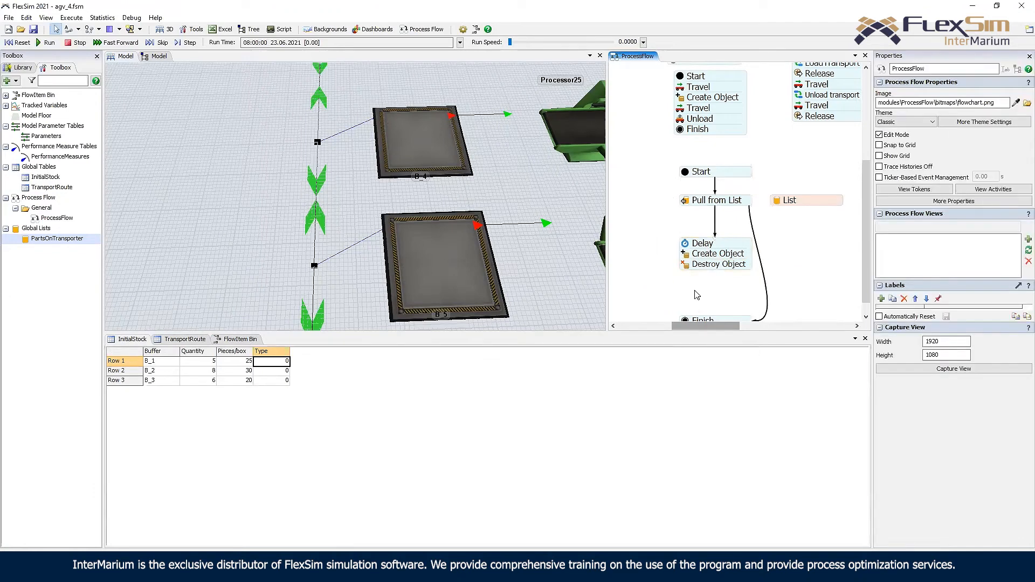
left_click(690, 269)
left_click_drag(682, 266, 678, 207)
- Reset and run the model, adjusting the run speed to follow the loaded TaskExecutor to buffer B_4
left_click(22, 44)
left_click(38, 44)
left_click(234, 173)
scroll(232, 178, "down", 2)
scroll(259, 174, "down", 5)
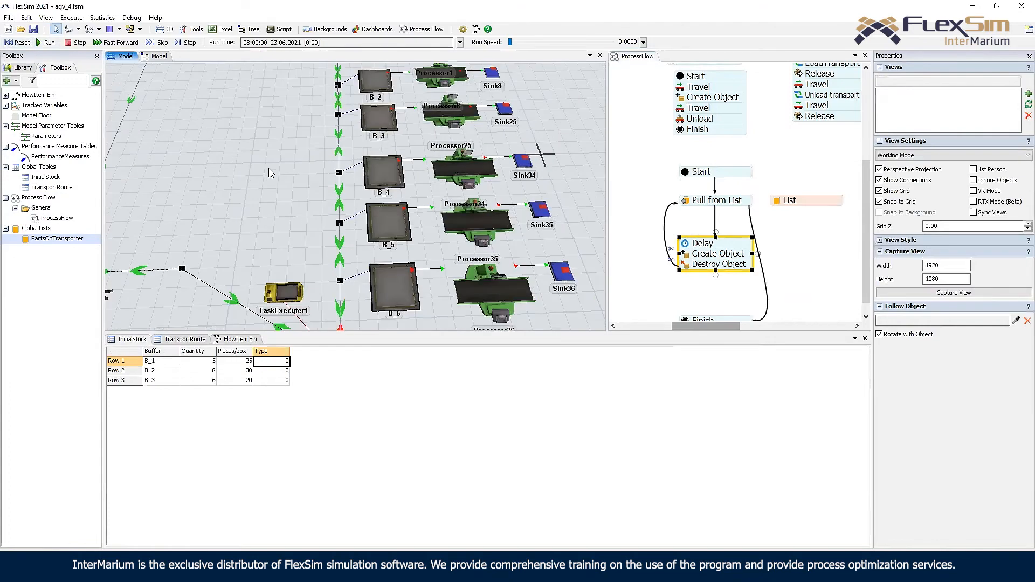
left_click(520, 49)
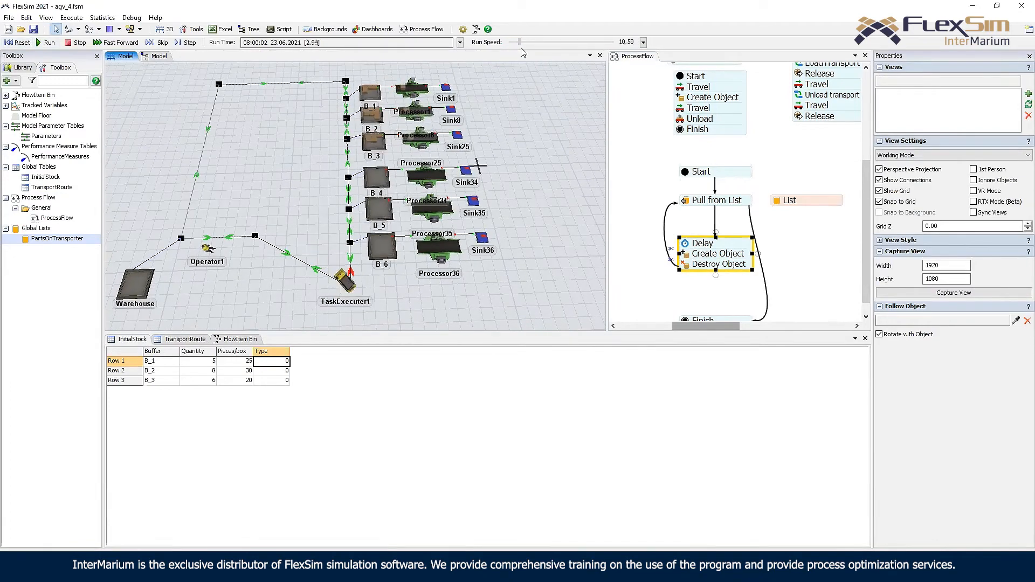
left_click_drag(523, 52, 517, 46)
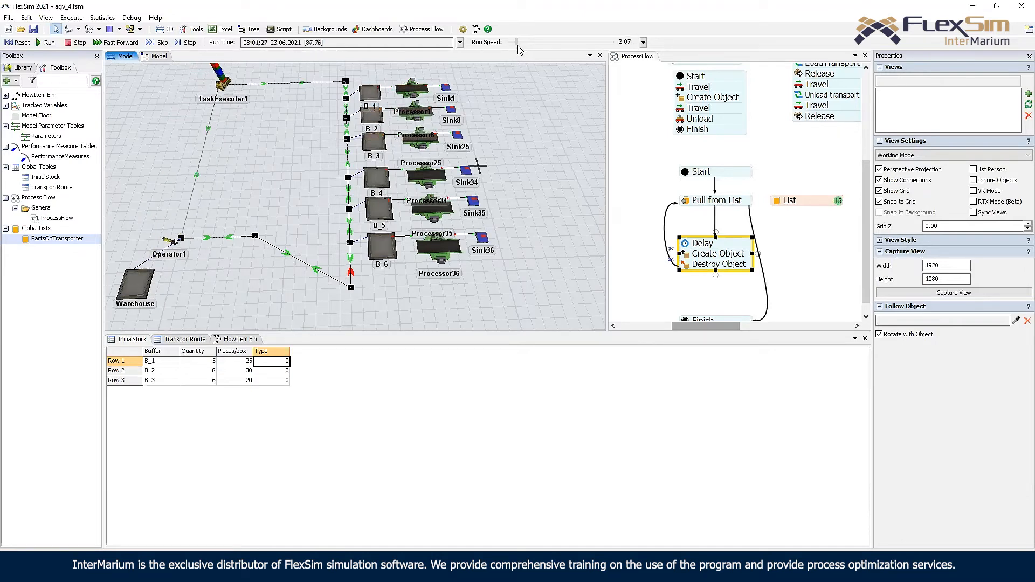
scroll(364, 115, "up", 5)
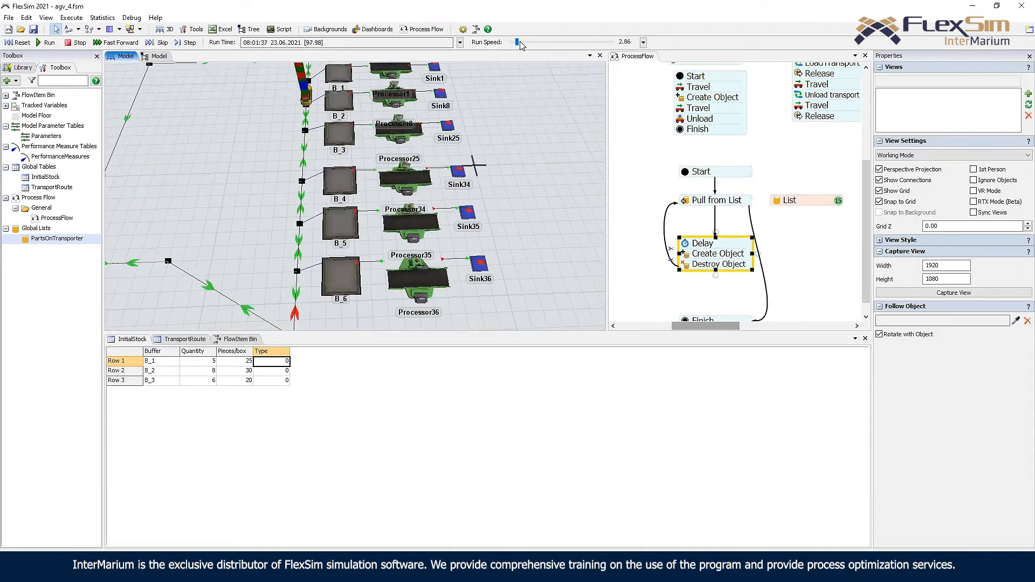
left_click_drag(518, 45, 517, 45)
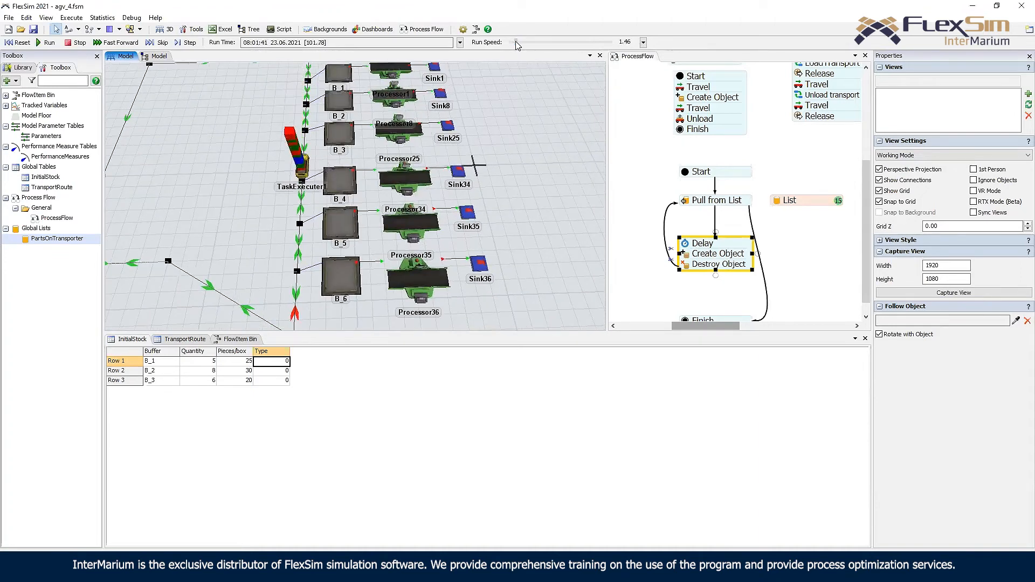
- Drop the run speed to 0 and inspect the small boxes created on buffer B_4 up close
left_click_drag(517, 43, 496, 43)
scroll(349, 197, "up", 10)
scroll(256, 126, "up", 3)
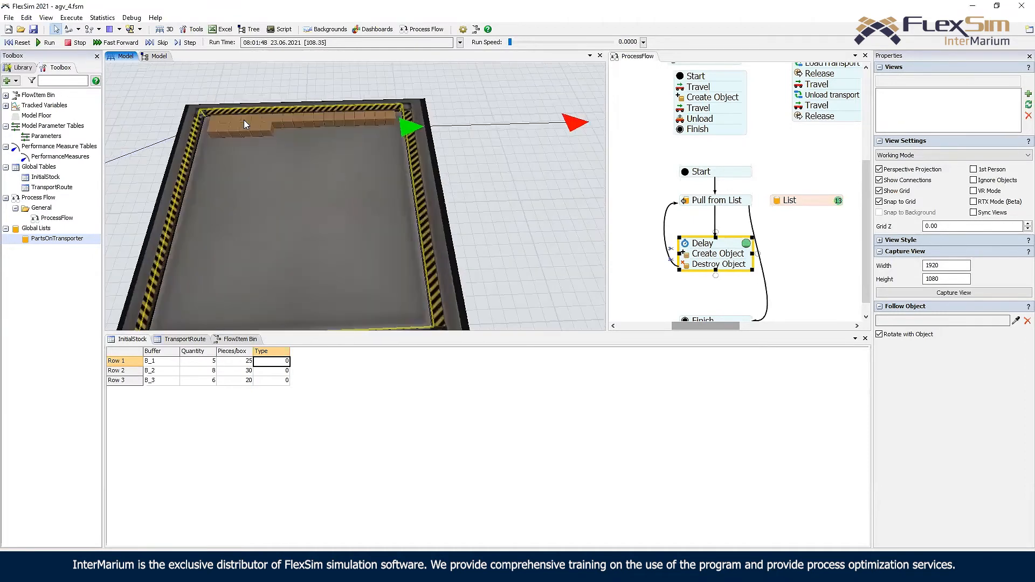
left_click(224, 119)
left_click_drag(264, 117, 274, 118)
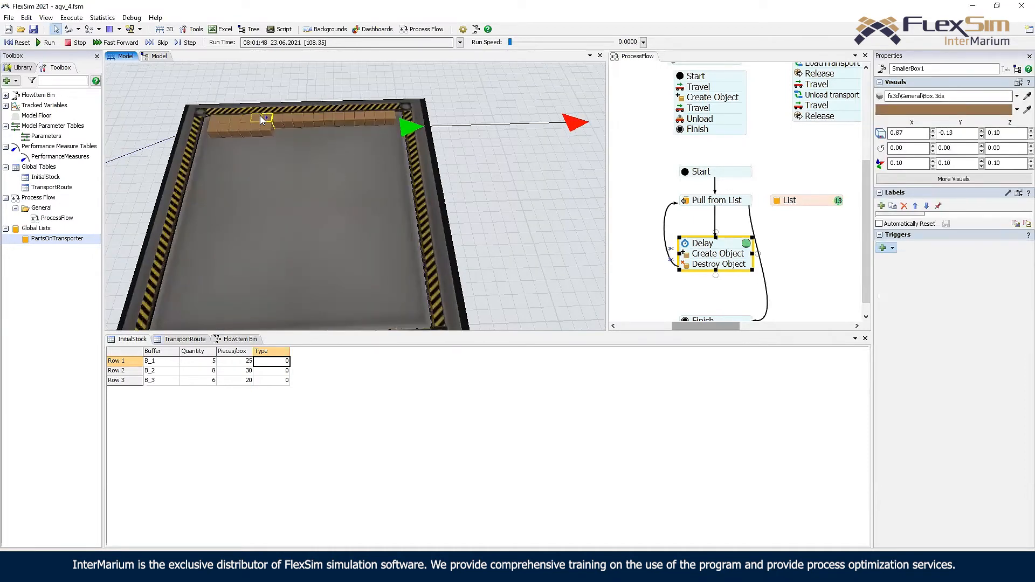
- Check the Create Object and Destroy Object settings in the unloading sub flow and reset the model
left_click(686, 256)
left_click(779, 241)
left_click(688, 265)
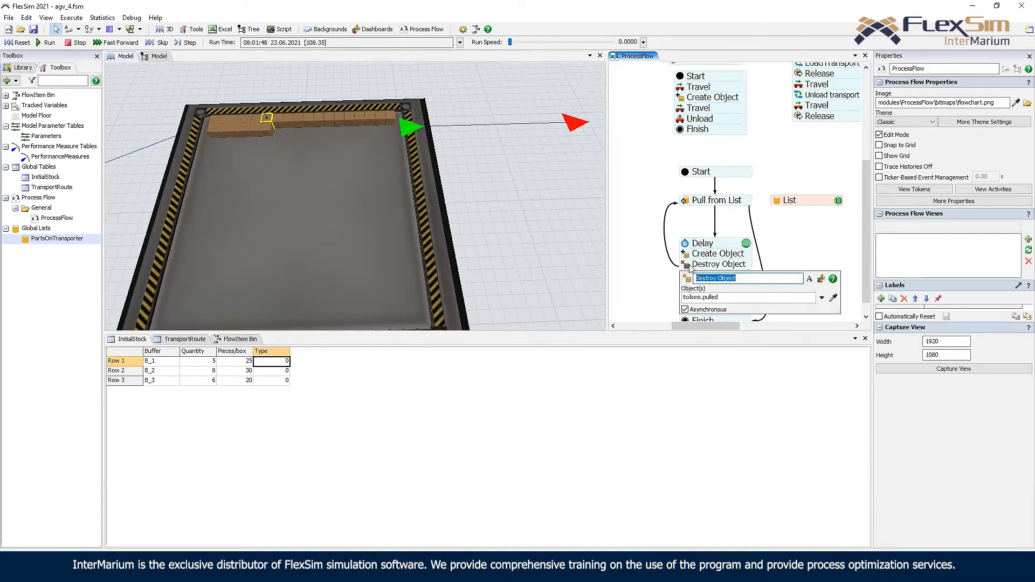
left_click_drag(496, 225, 509, 215)
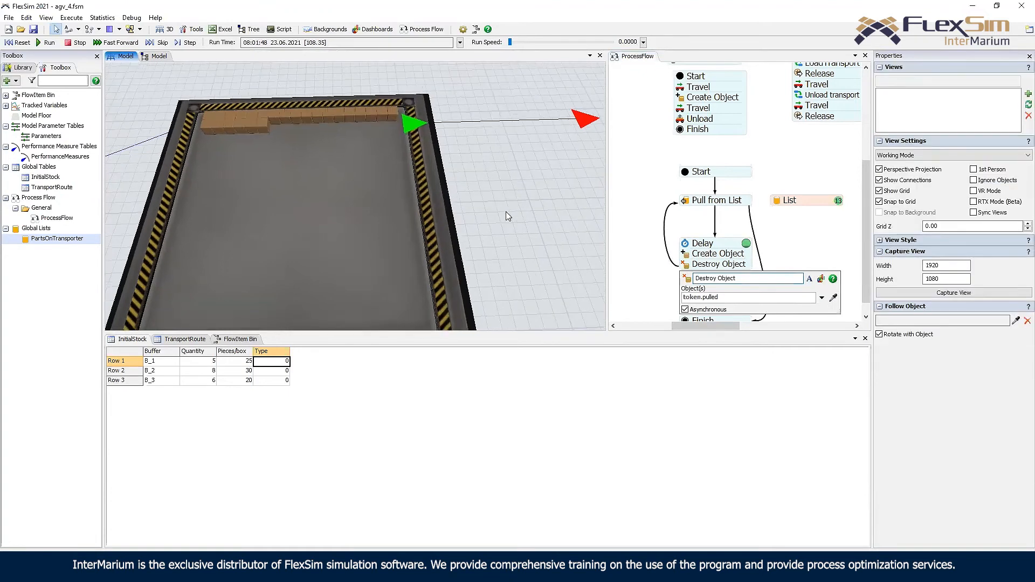
scroll(509, 215, "down", 5)
left_click(18, 42)
left_click_drag(256, 118, 446, 172)
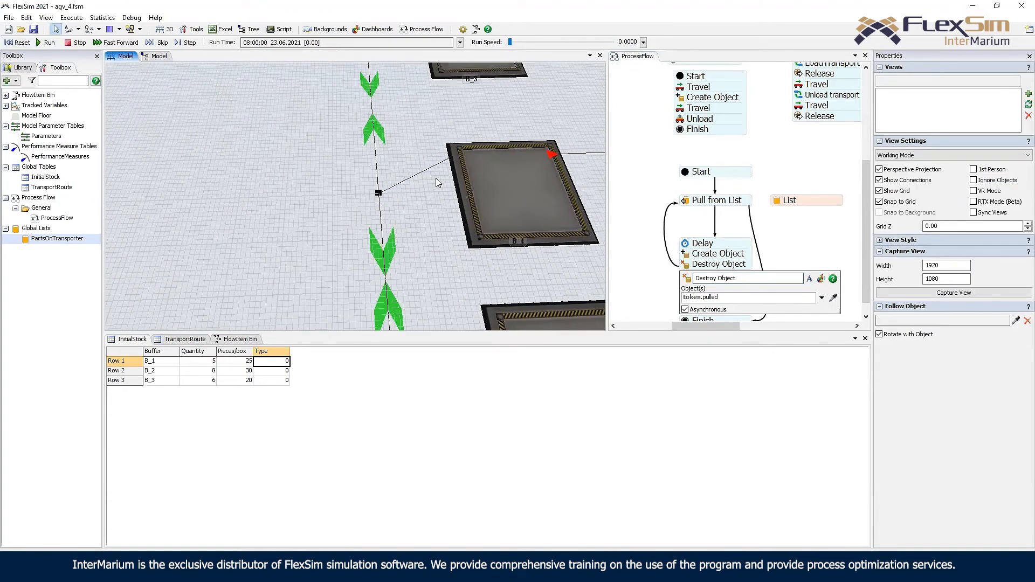
left_click(786, 239)
left_click(702, 266)
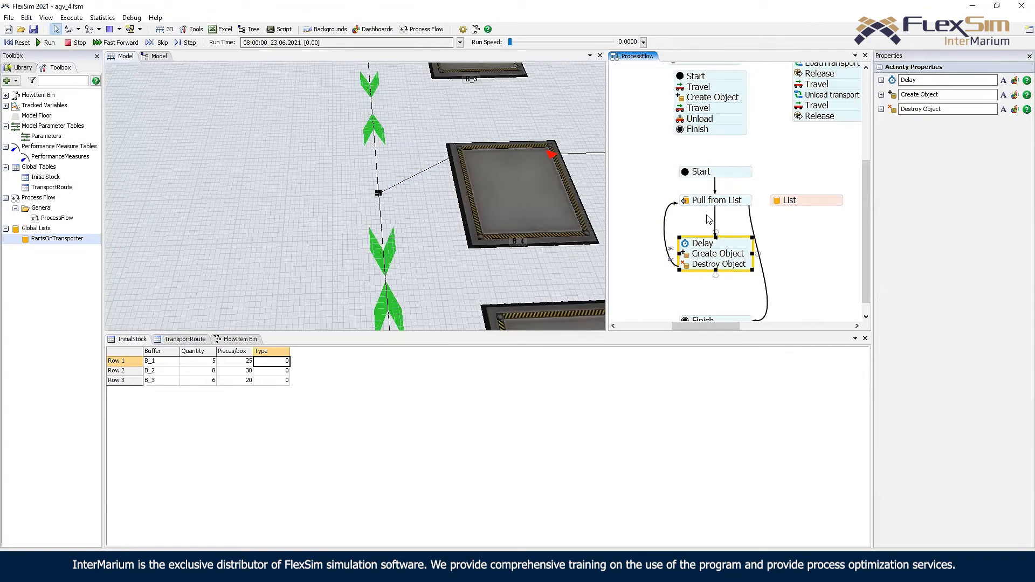
scroll(814, 240, "down", 1)
left_click(814, 240)
left_click(468, 265)
scroll(468, 265, "down", 10)
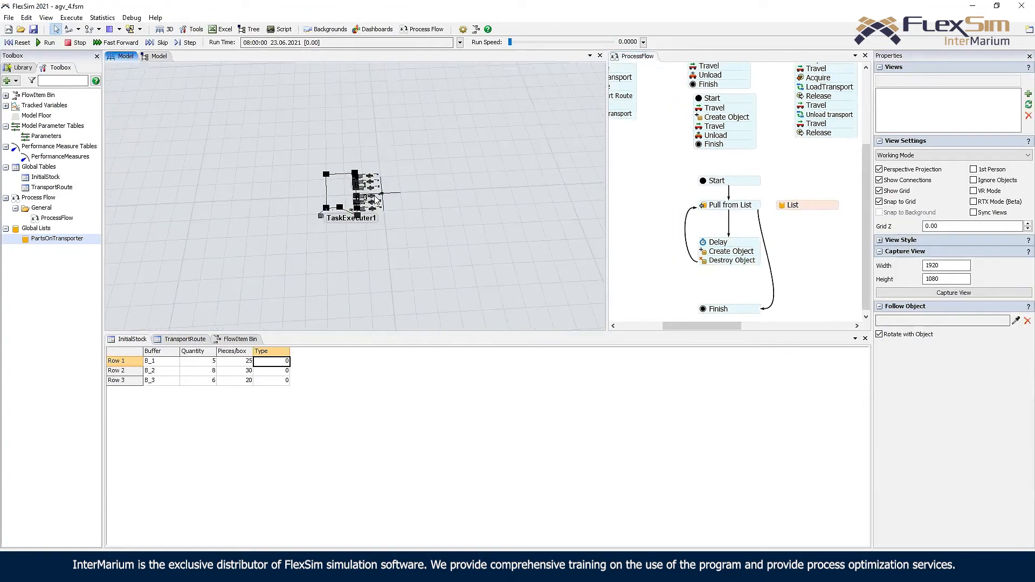
- Run the model at a speed of 39.05 and watch the boxes being unpacked from the TaskExecutor onto buffer B_4
scroll(427, 198, "up", 10)
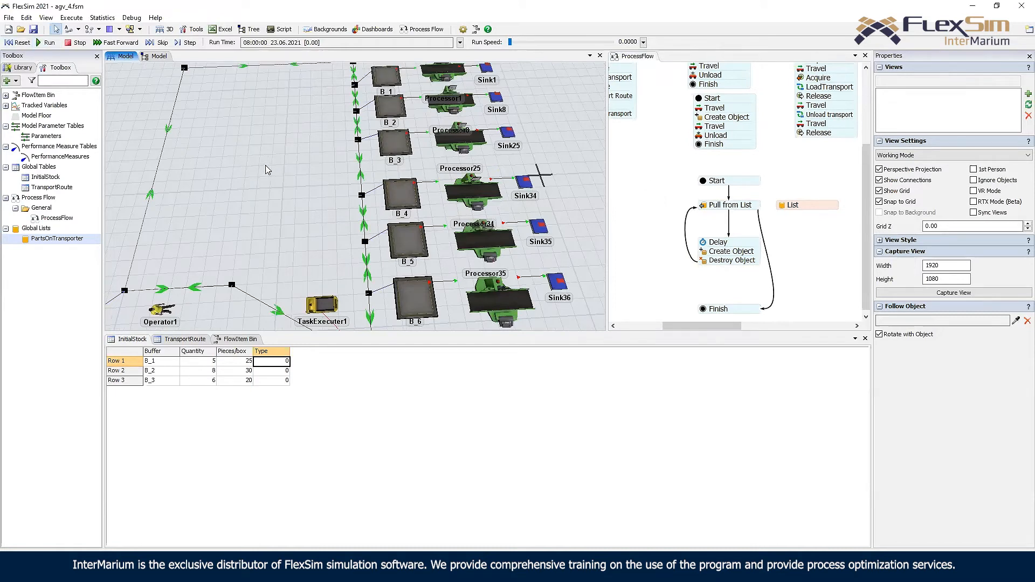
scroll(275, 171, "down", 5)
left_click_drag(510, 42, 523, 42)
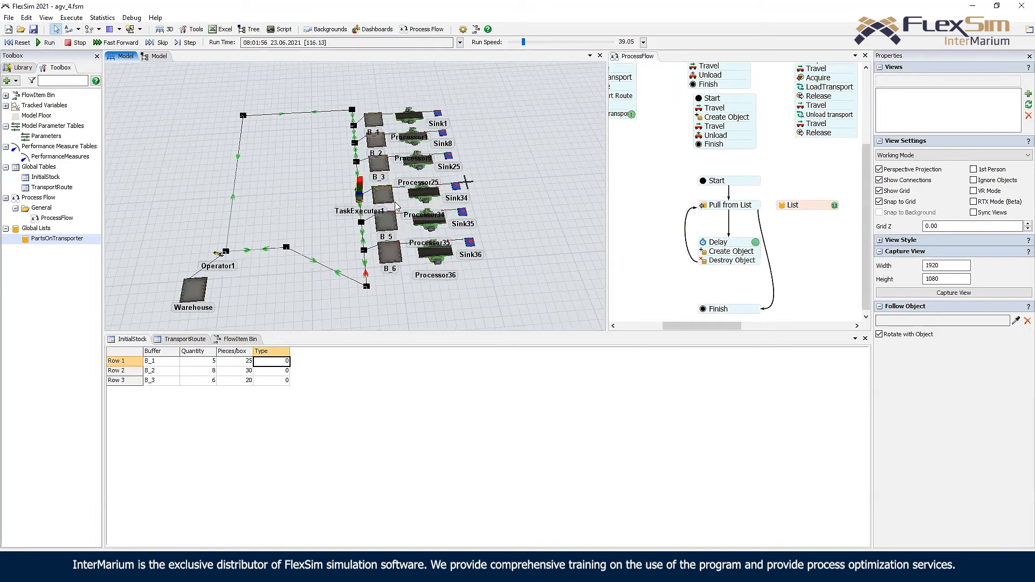
scroll(404, 182, "up", 1)
scroll(402, 179, "up", 10)
scroll(367, 224, "down", 7)
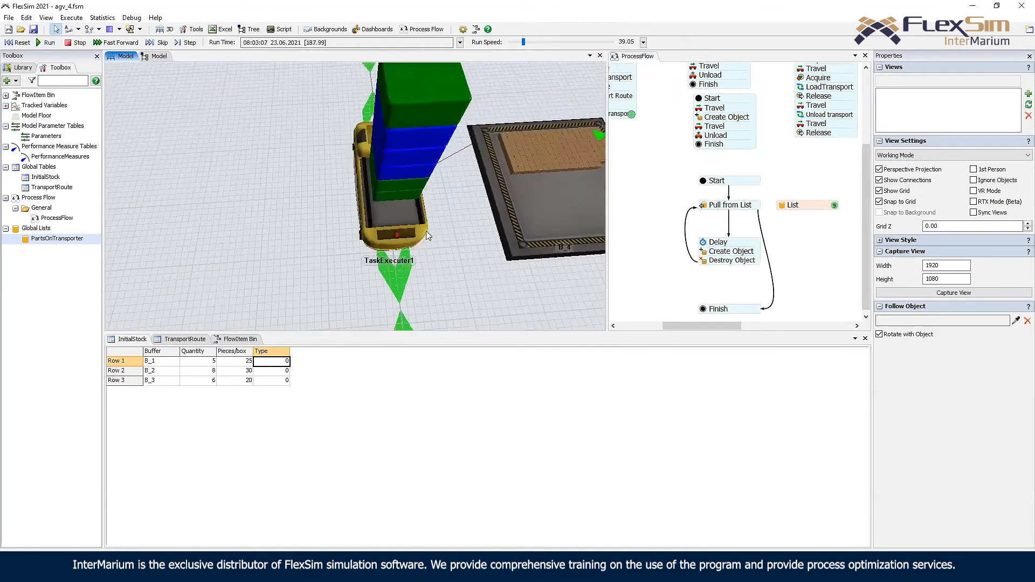
left_click_drag(352, 244, 250, 237)
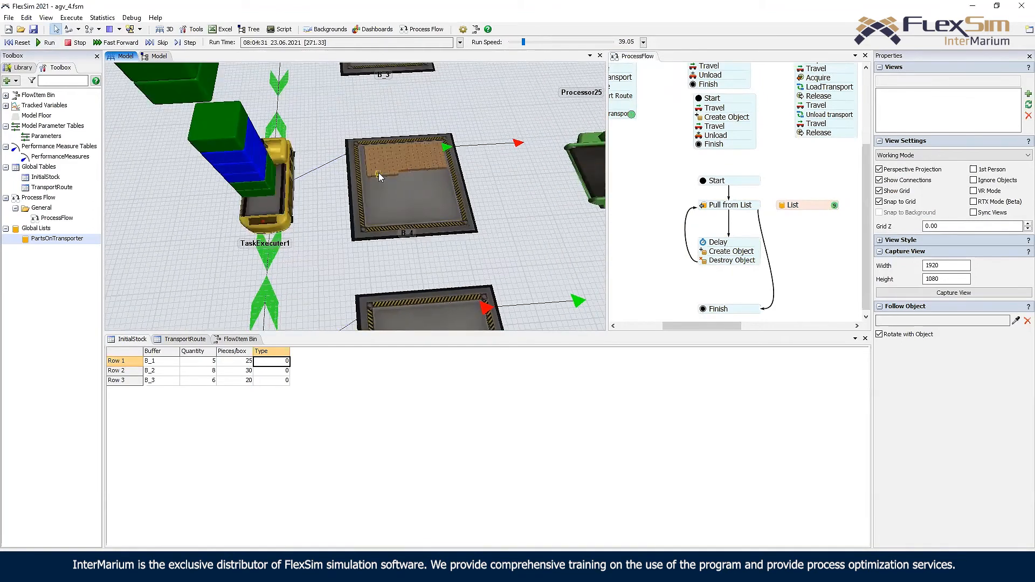
scroll(275, 130, "down", 4)
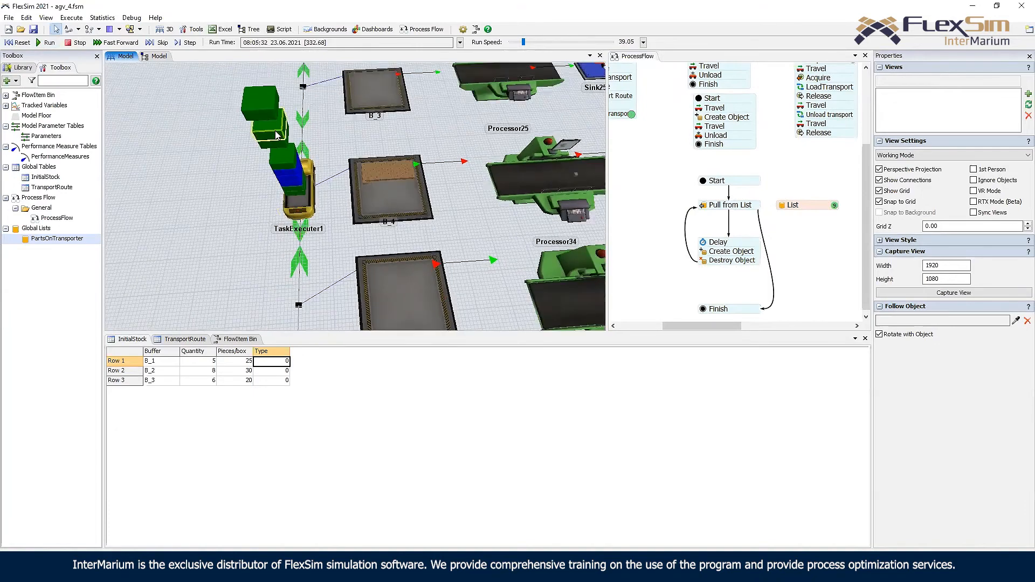
- Reset the model and review the settings of the Unload transport activity in the main flow block
left_click(18, 43)
left_click_drag(646, 187, 700, 224)
scroll(677, 193, "down", 1)
scroll(699, 224, "up", 1)
left_click(677, 136)
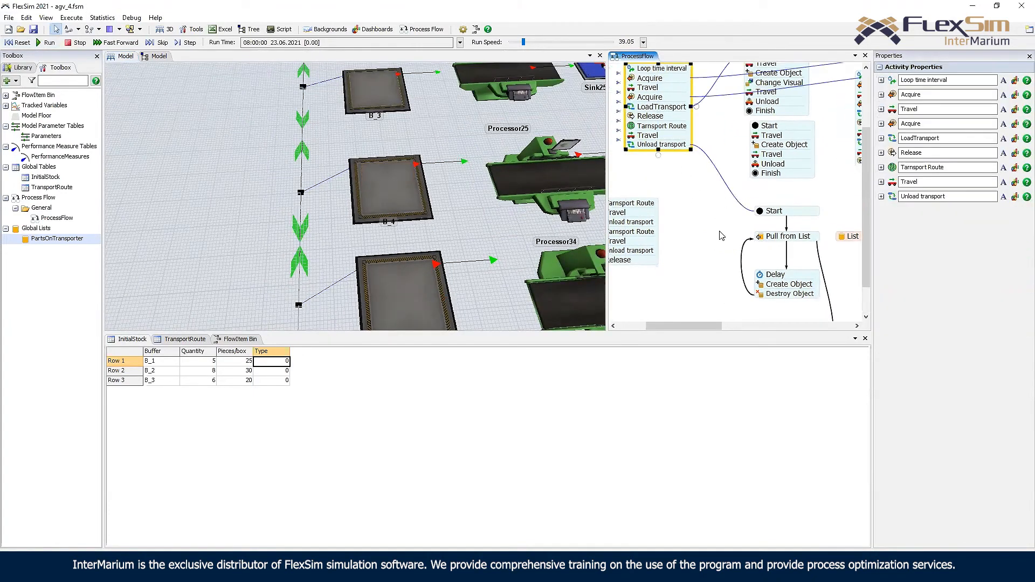
double_click(638, 146)
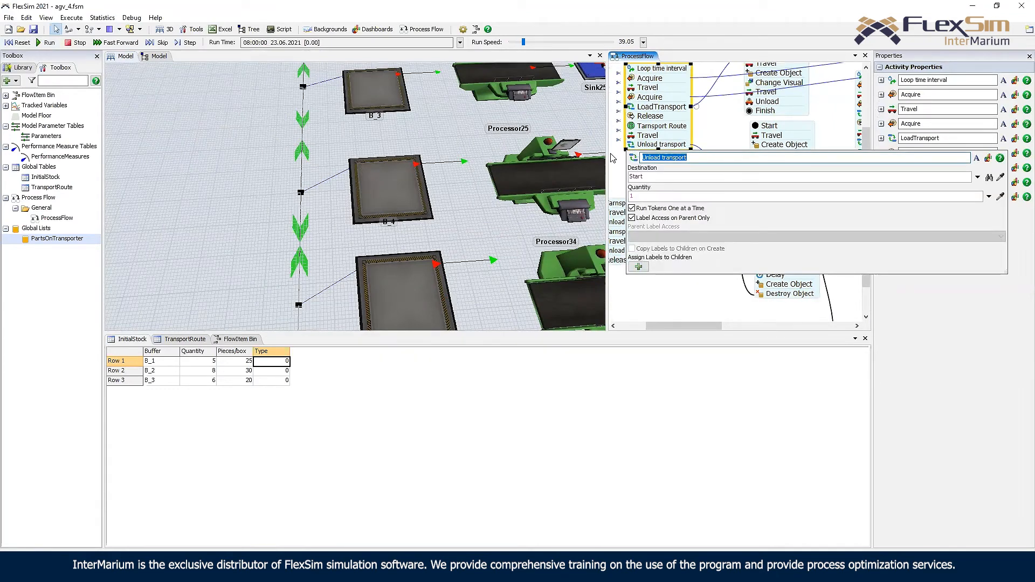
left_click(613, 157)
scroll(694, 185, "down", 1)
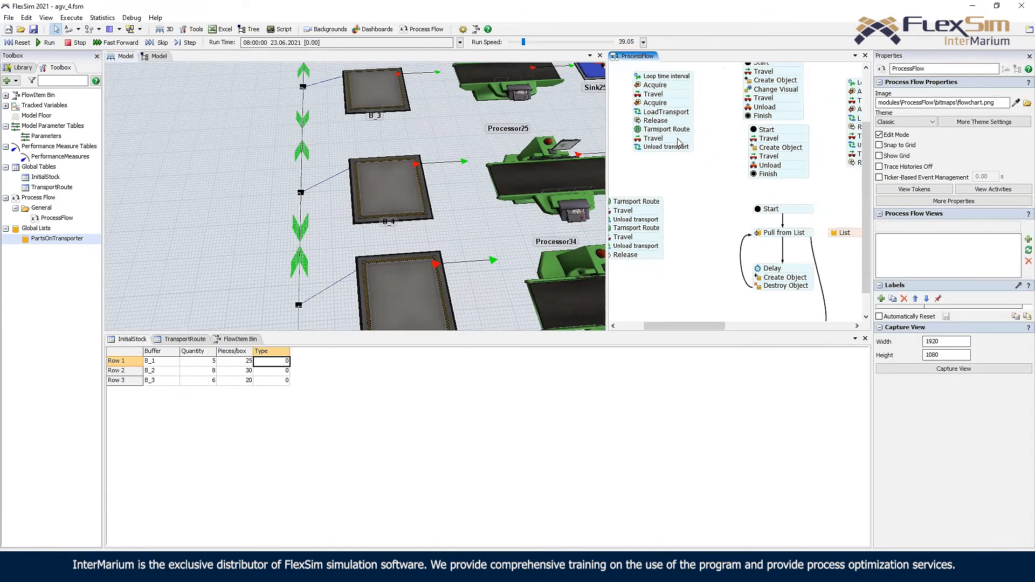
- Add a child label named product_type with value 1 to the Unload transport activity in the main block
left_click(655, 151)
double_click(638, 147)
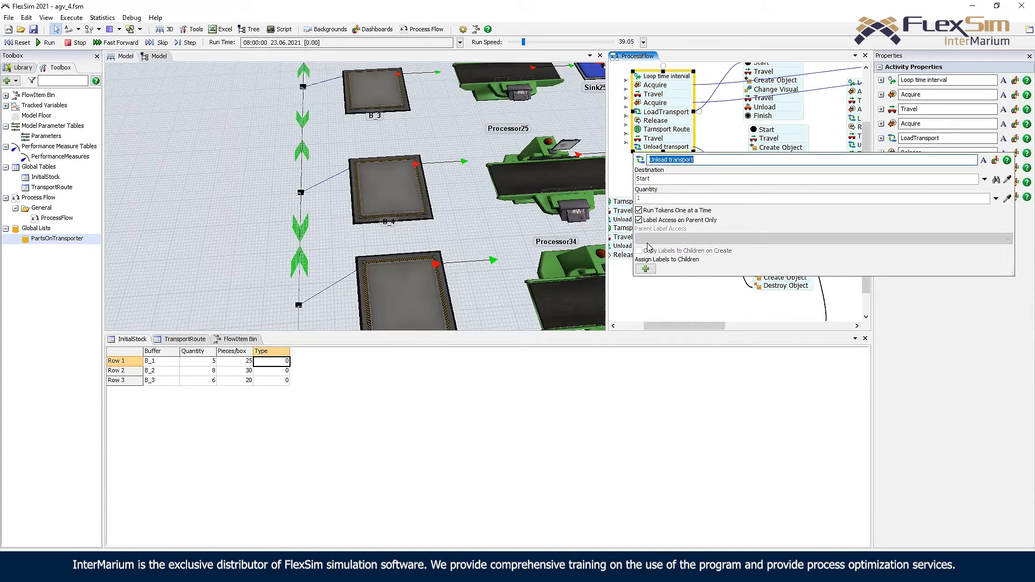
left_click(645, 269)
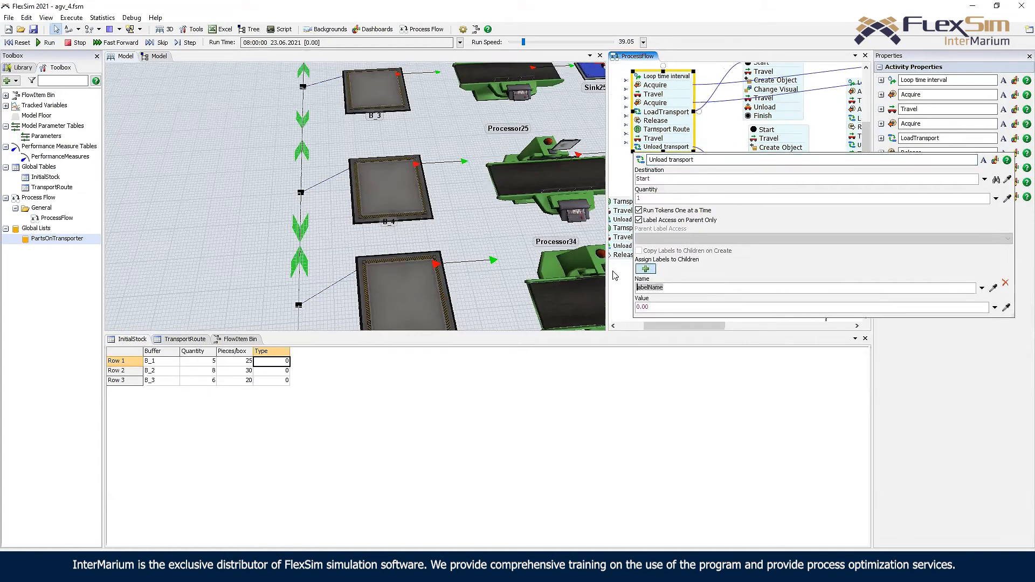
type("p")
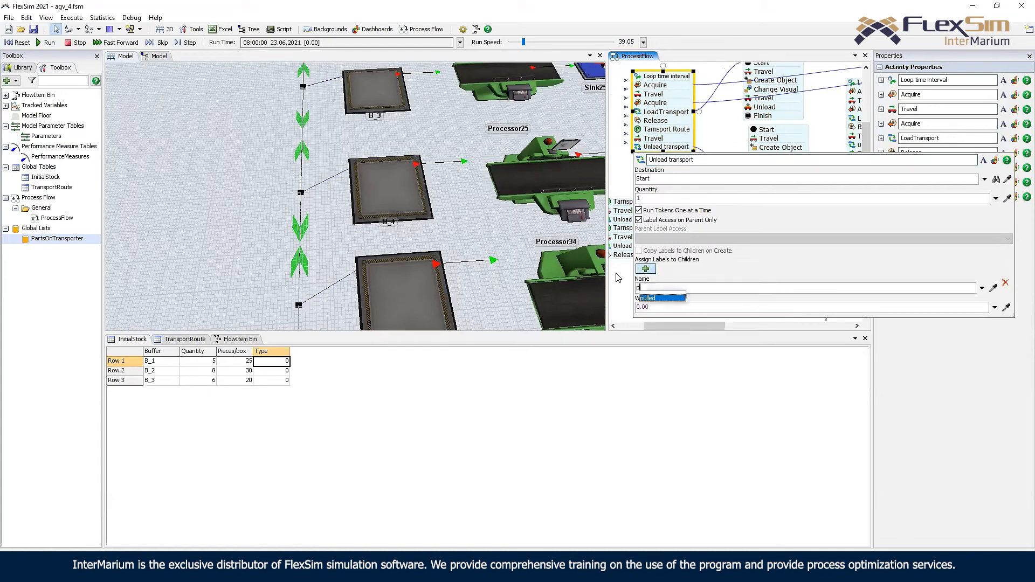
type("roduct_type")
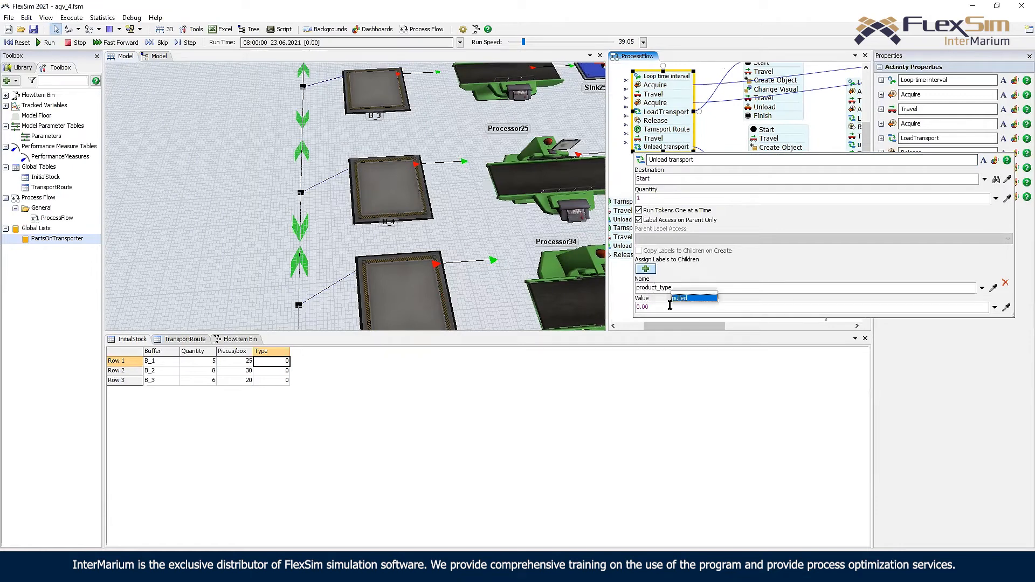
key("Tab")
type("1")
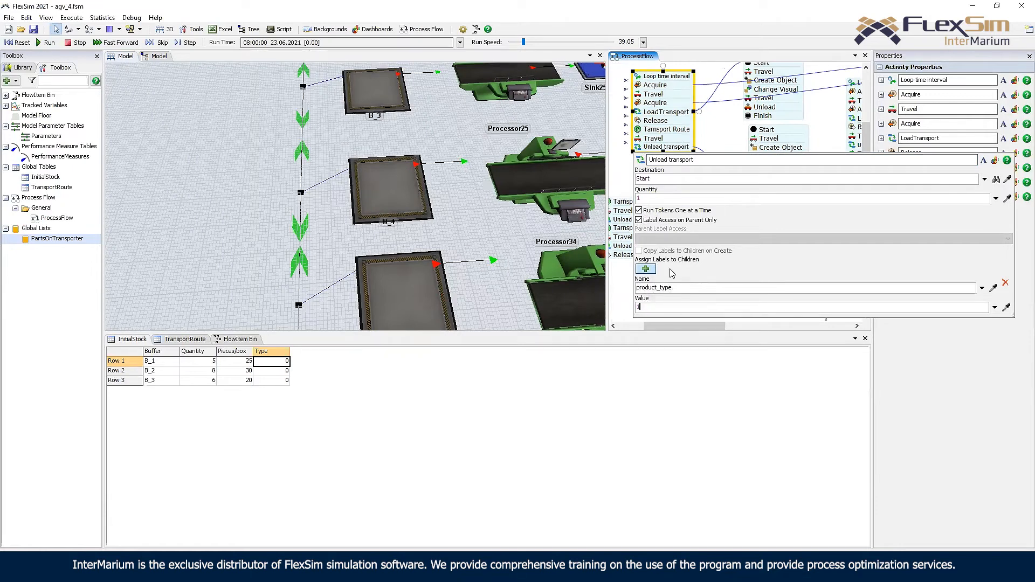
left_click(622, 167)
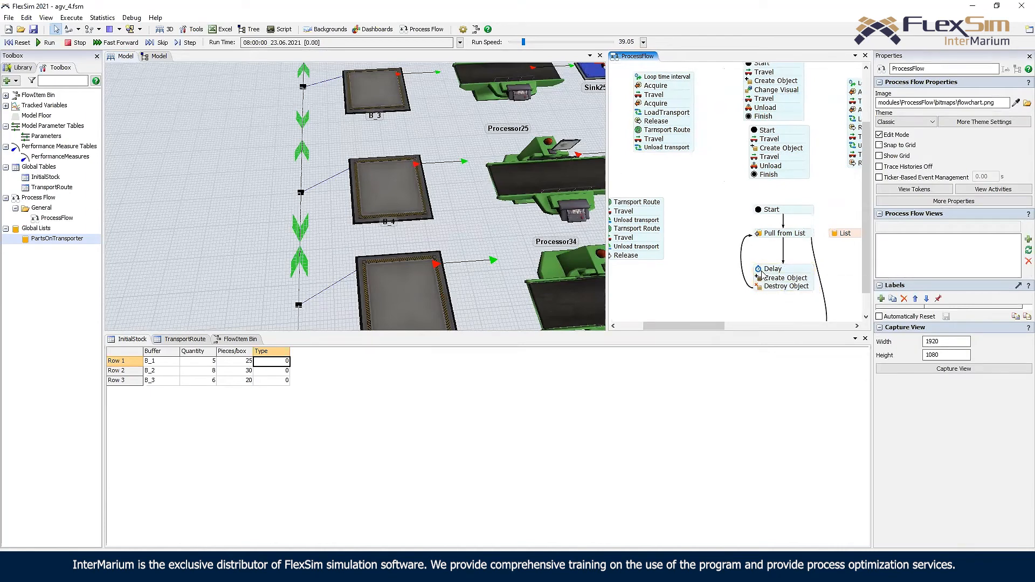
- Change the Pull from List query to WHERE Type == puller.product_type and reset the model with run speed 0
left_click(766, 235)
left_click(814, 354)
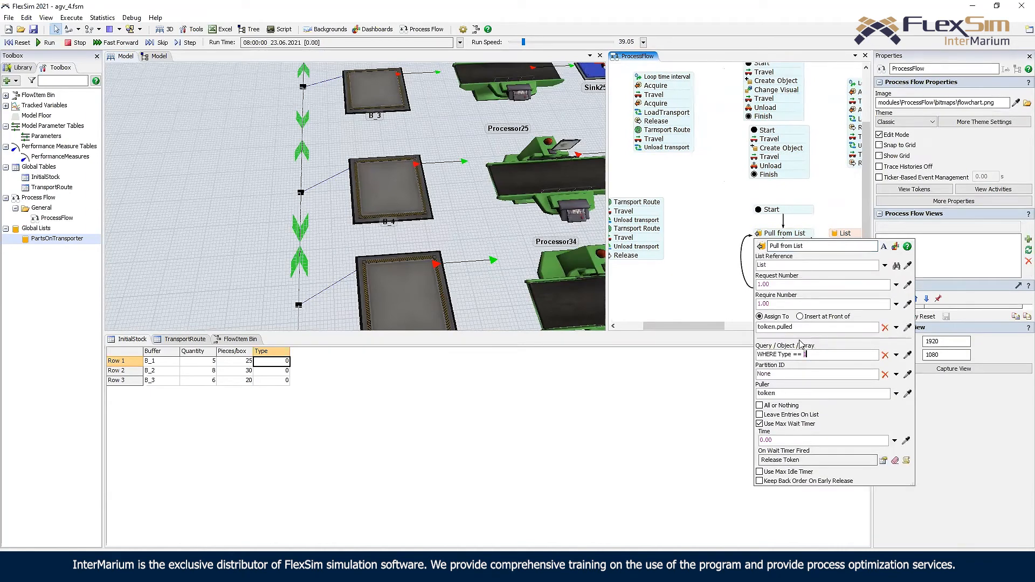
type("puller.product_ty")
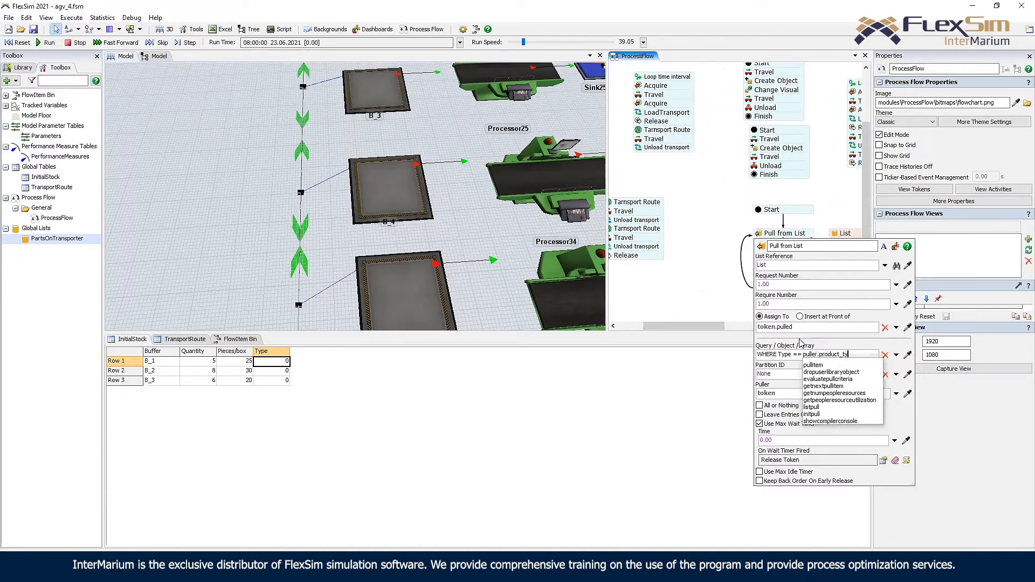
left_click(46, 43)
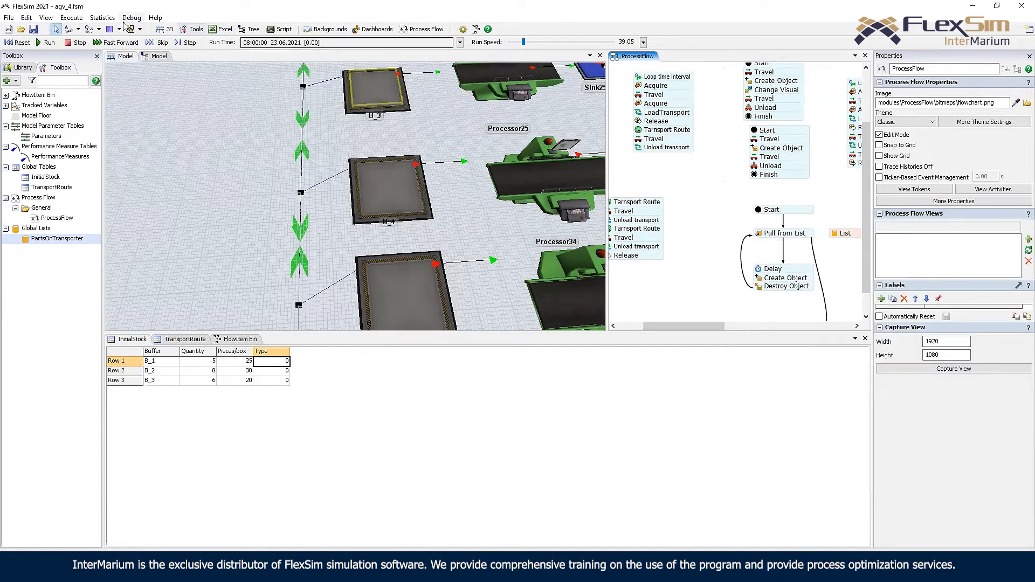
mouse_move(523, 42)
left_mouse_down()
mouse_move(532, 45)
mouse_move(503, 42)
left_mouse_up()
left_click(20, 42)
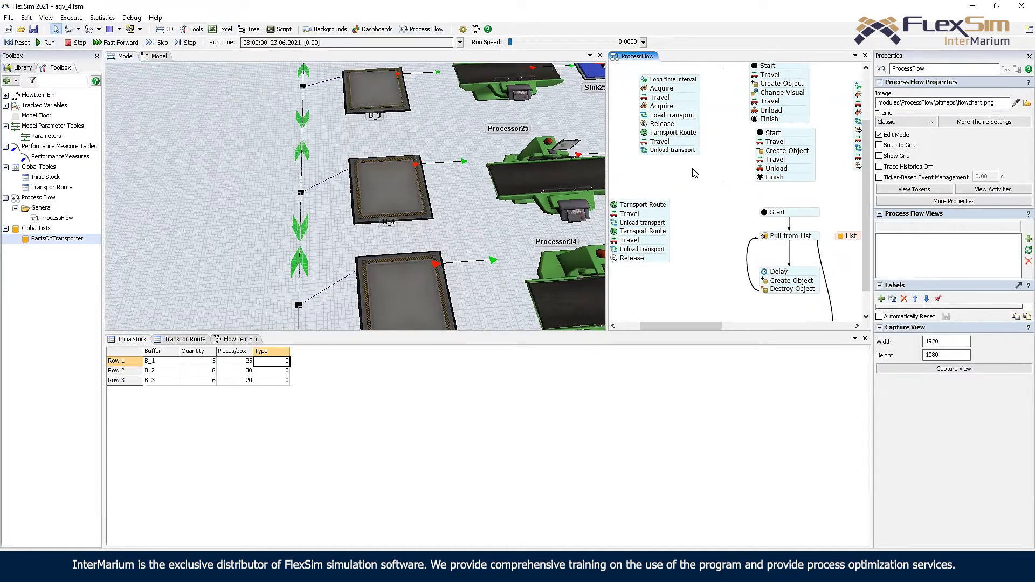
- Duplicate the Tarnsport Route, Travel and Unload transport group twice and attach both copies beneath the original in the main block
left_click(660, 215)
left_click_drag(658, 139, 681, 151)
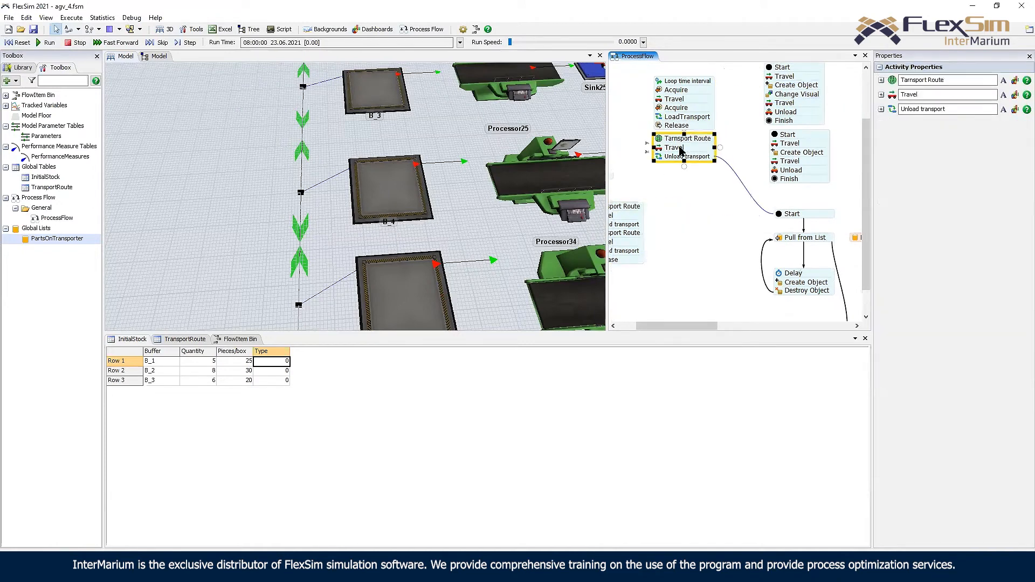
left_click(671, 194)
key("ctrl+v")
left_click_drag(692, 210, 674, 175)
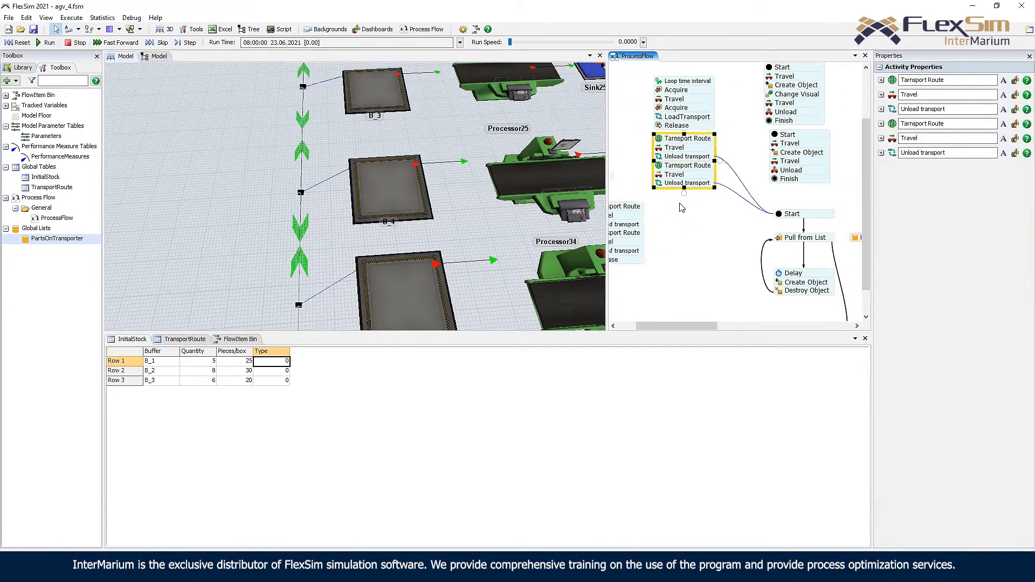
left_click(679, 207)
key("ctrl+v")
left_click_drag(636, 236, 620, 236)
left_click_drag(689, 217, 691, 165)
- Set the value in the second Tarnsport Route activity to 2 and open the third Tarnsport Route's settings
left_click(659, 161)
left_click_drag(671, 251, 657, 251)
type("2")
left_click(634, 174)
left_click(674, 187)
left_click(660, 187)
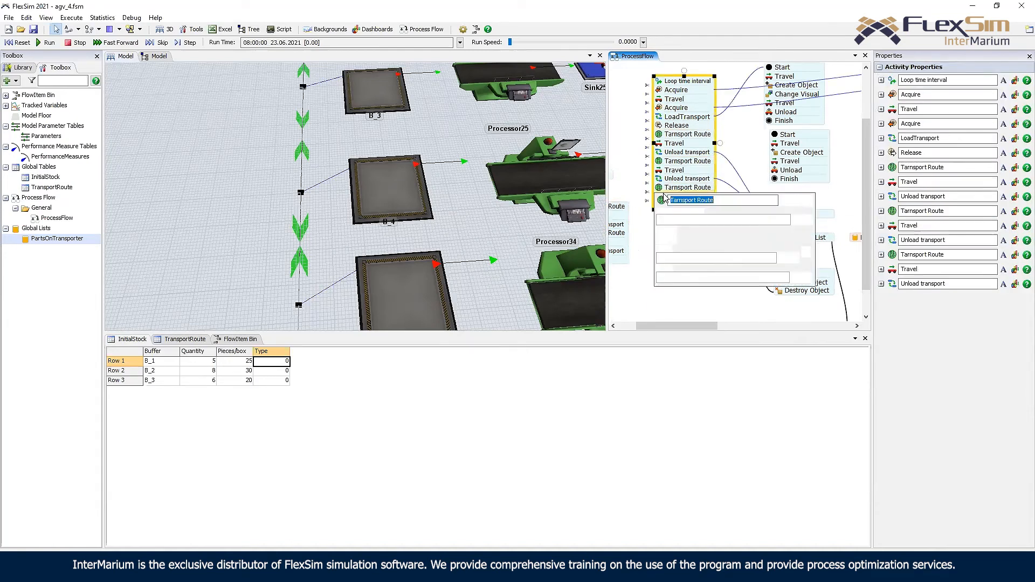
left_click(632, 170)
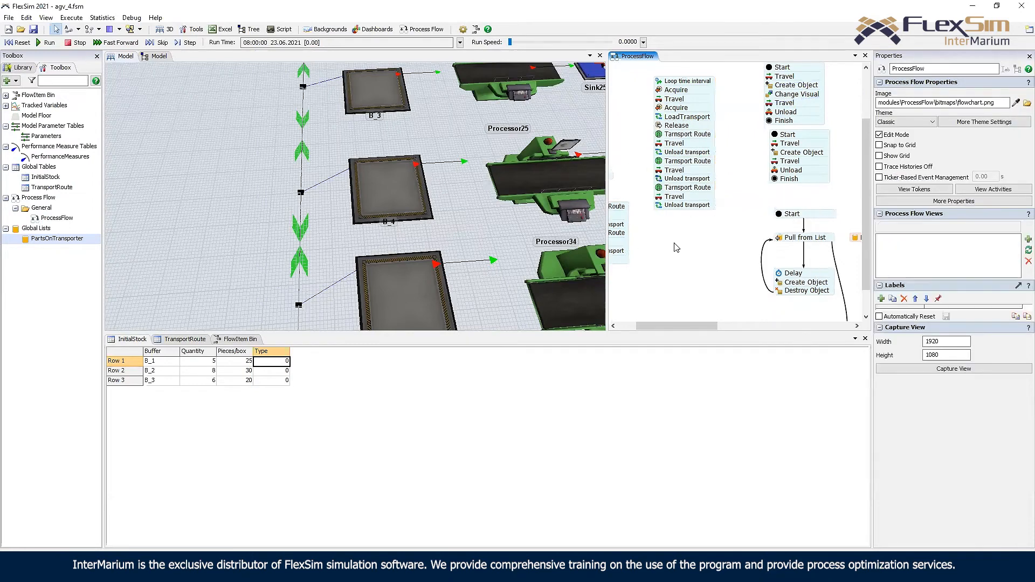
- Go through the copied Unload transport activities and set the third one's product_type label to 3
left_click(659, 180)
left_click(637, 157)
left_click(660, 205)
left_click_drag(677, 365, 655, 364)
type("3")
left_click(736, 166)
- Attach the Release activity to the end of the main block and reset the model
left_click_drag(673, 264, 785, 189)
left_click(699, 231)
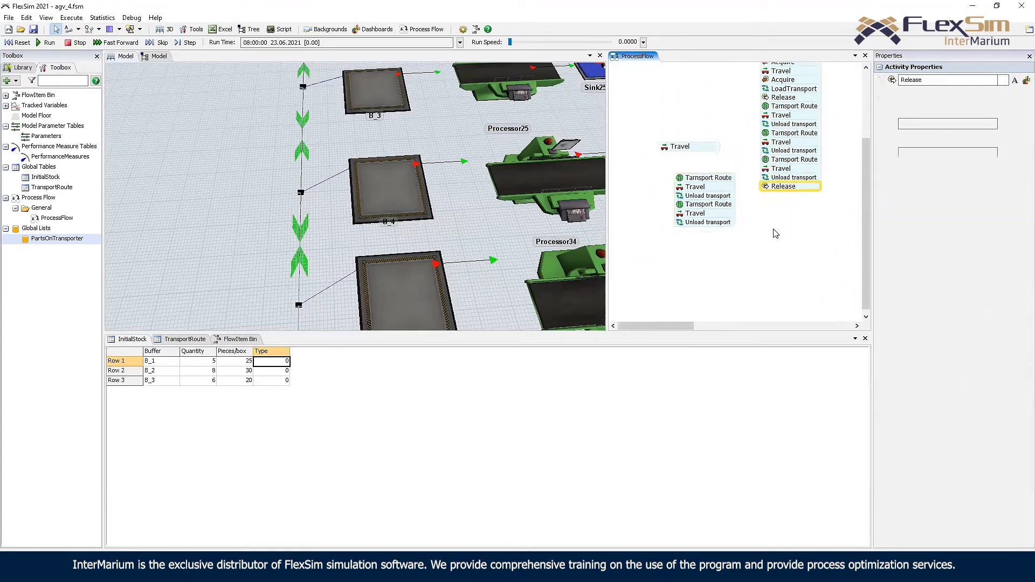
scroll(761, 250, "down", 2)
left_click(18, 43)
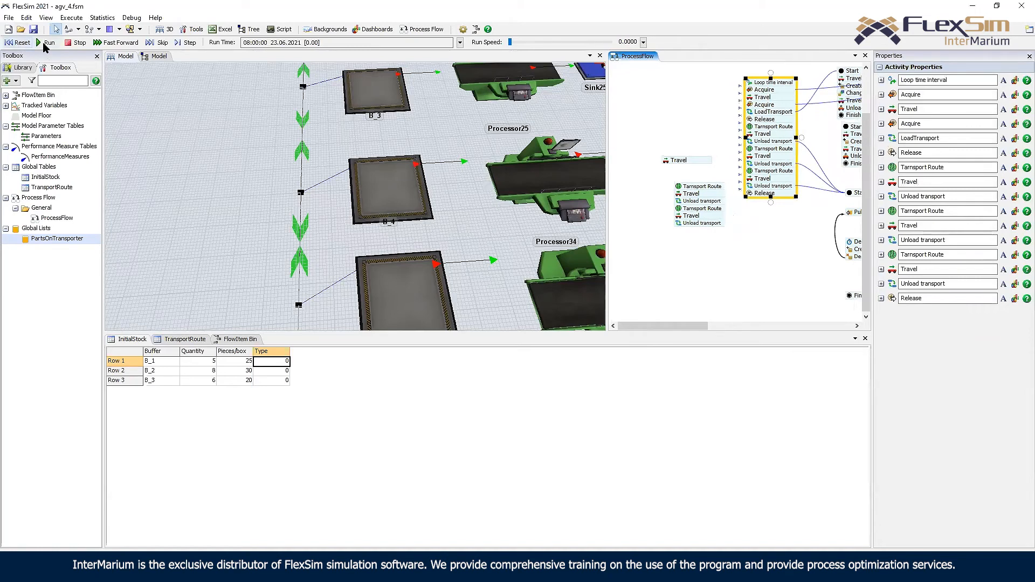
- Run the model at speed 119, slow it to 3.84, and watch the unpacking on buffers B_4, B_5 and B_6
left_click(282, 135)
scroll(281, 135, "down", 3)
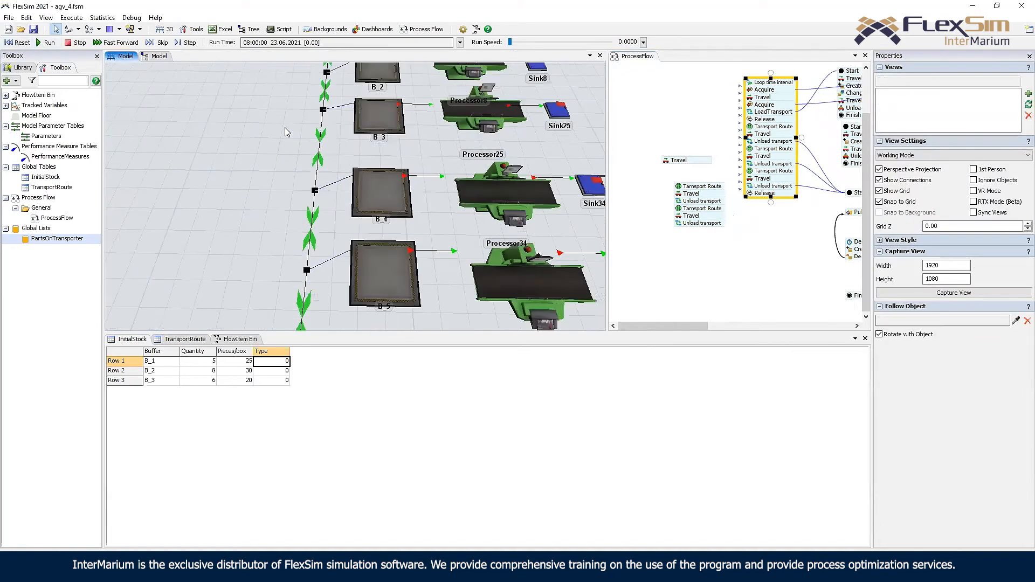
left_click(525, 42)
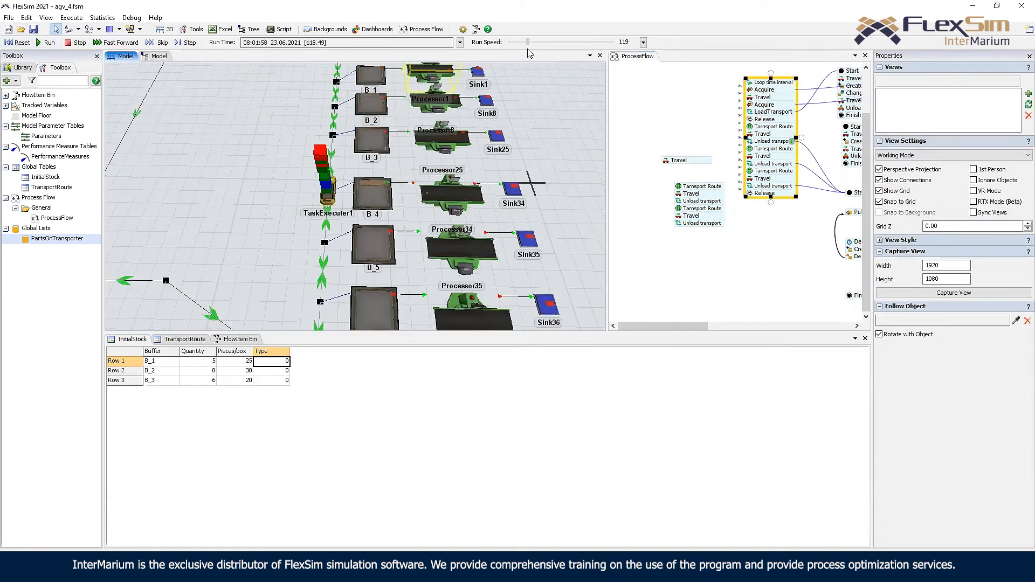
left_click_drag(527, 42, 518, 42)
left_click_drag(312, 221, 342, 165)
scroll(367, 178, "up", 5)
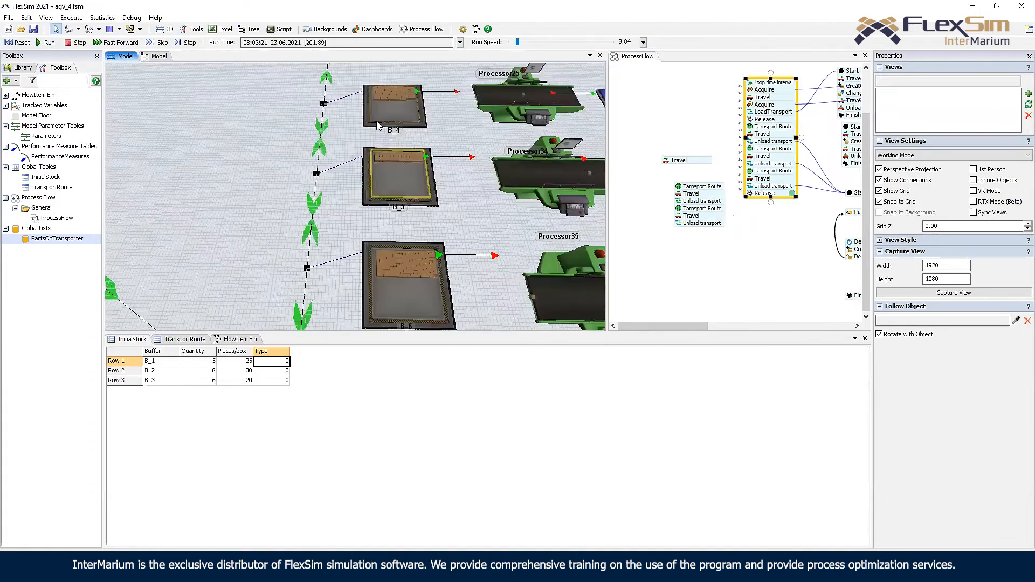
scroll(483, 201, "down", 2)
left_click(452, 257)
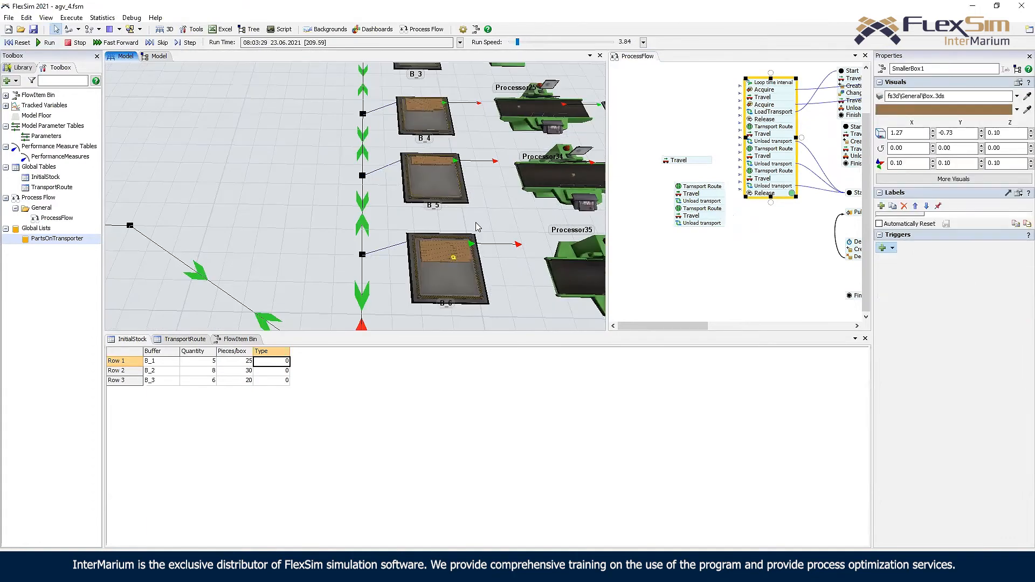
left_click(478, 224)
scroll(478, 222, "down", 7)
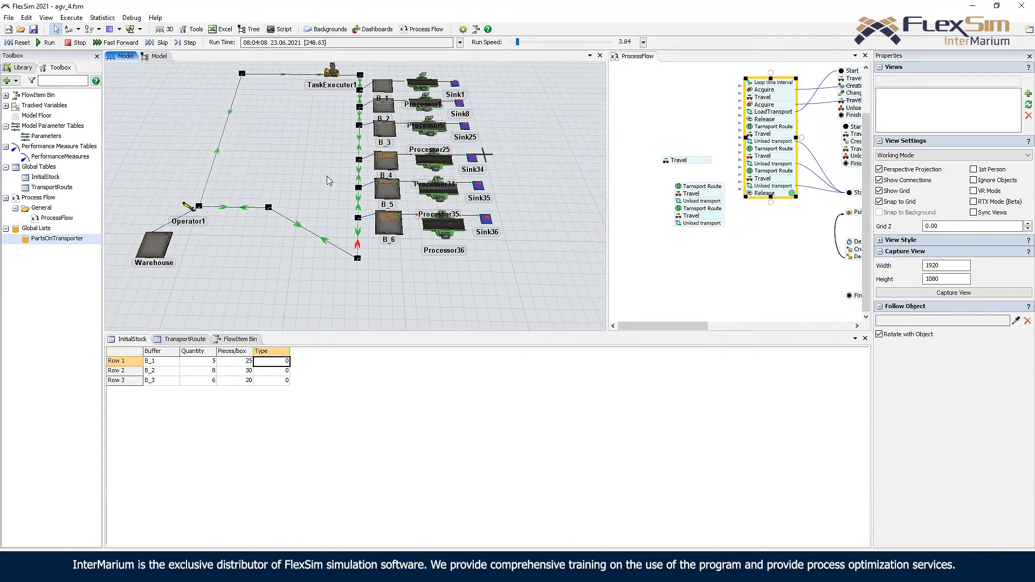
- Slow the run to 0.13, check the InitialStock Pieces/box values and Processor36's process time, and reset the model
left_click_drag(235, 360, 236, 382)
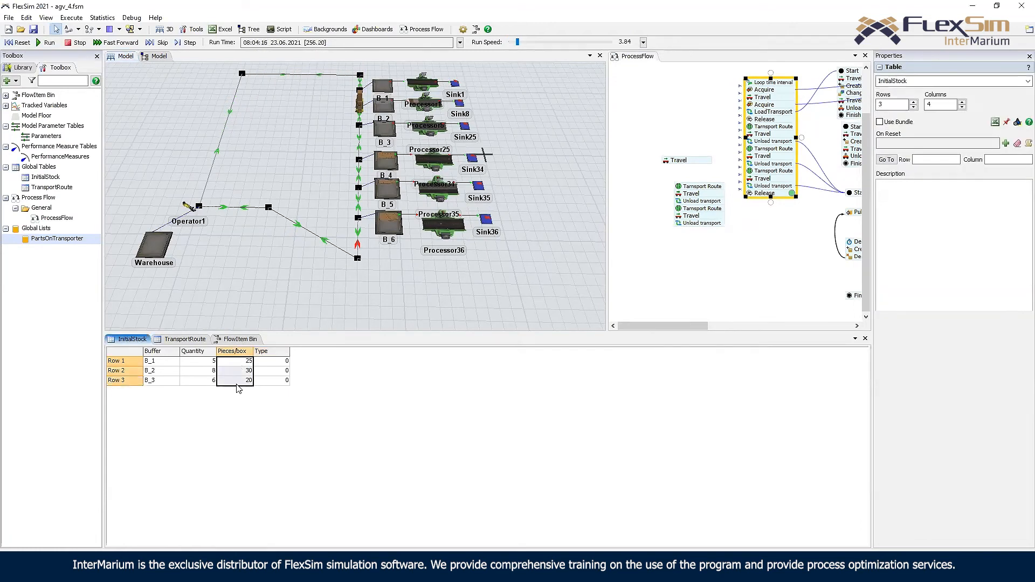
left_click_drag(519, 41, 513, 42)
left_click(429, 267)
scroll(445, 251, "up", 5)
scroll(445, 251, "down", 3)
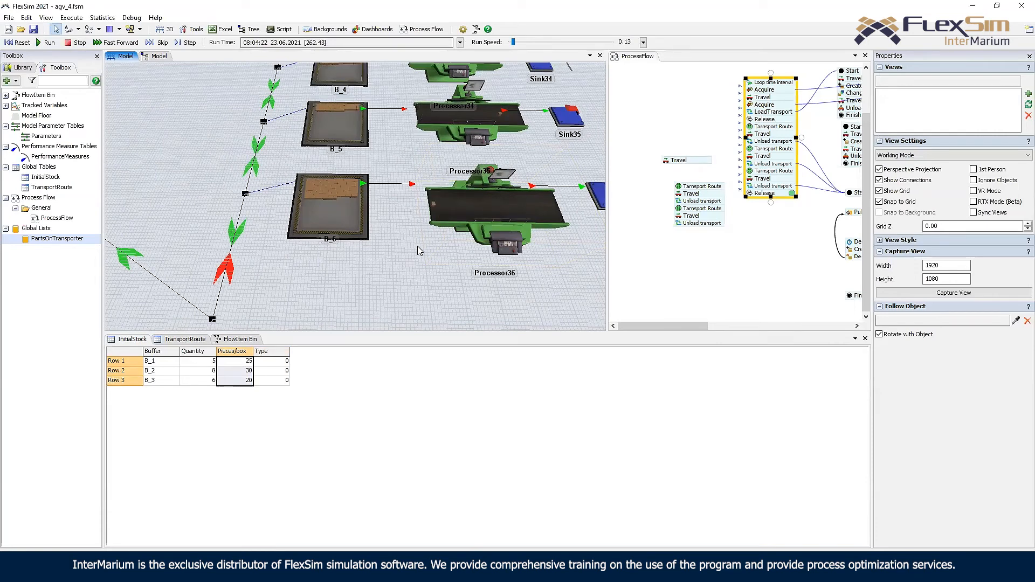
left_click(452, 213)
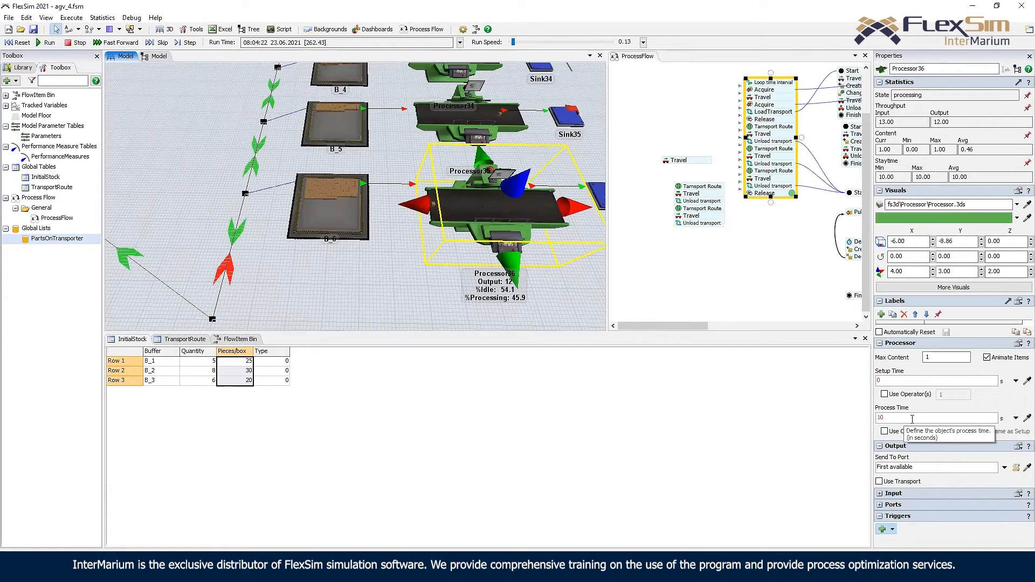
left_click(772, 239)
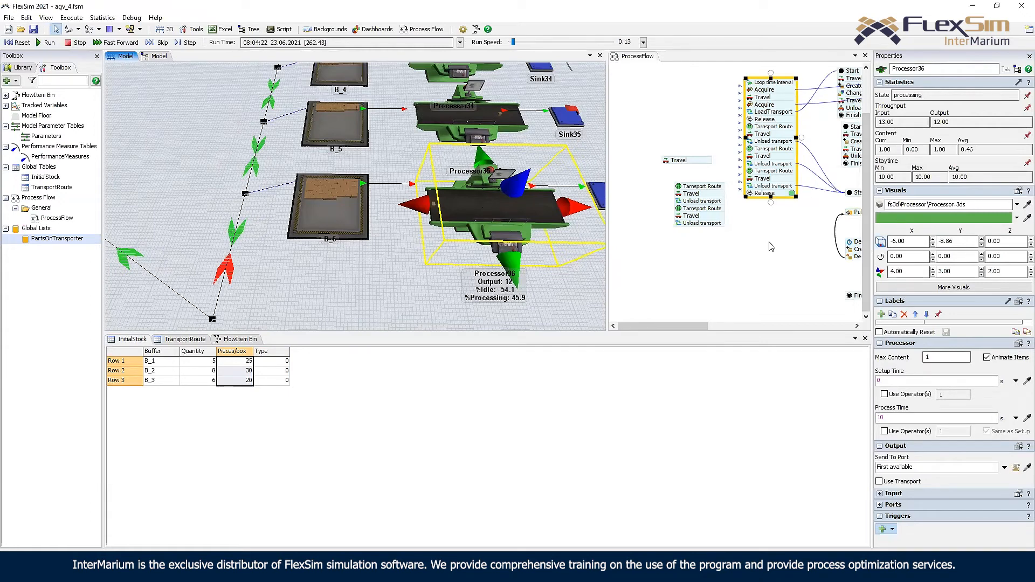
left_click(18, 42)
- Look over the process flow blocks and the AGV track with its transporter, operator, warehouse and buffers
scroll(731, 259, "down", 3)
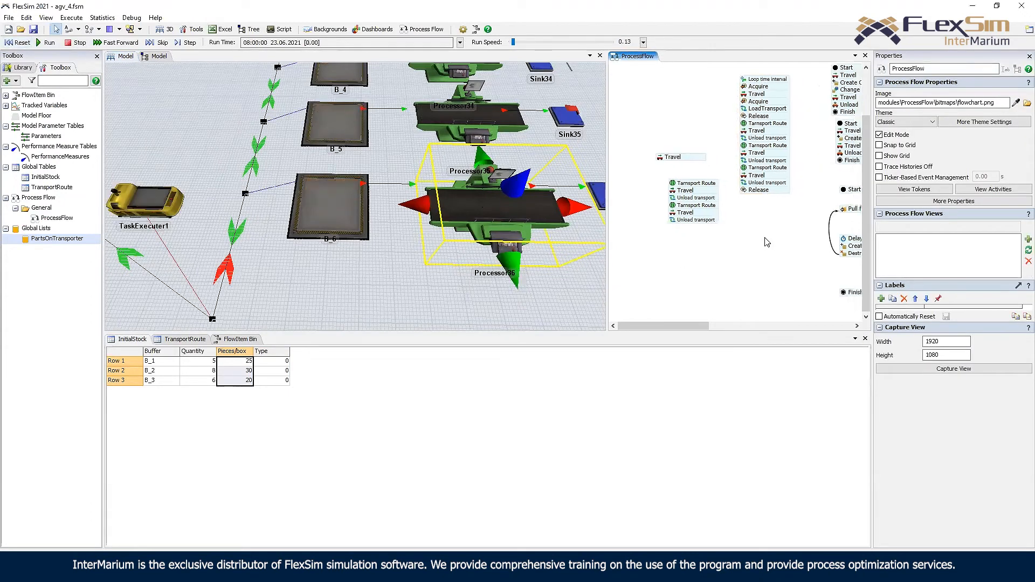
scroll(731, 267, "up", 3)
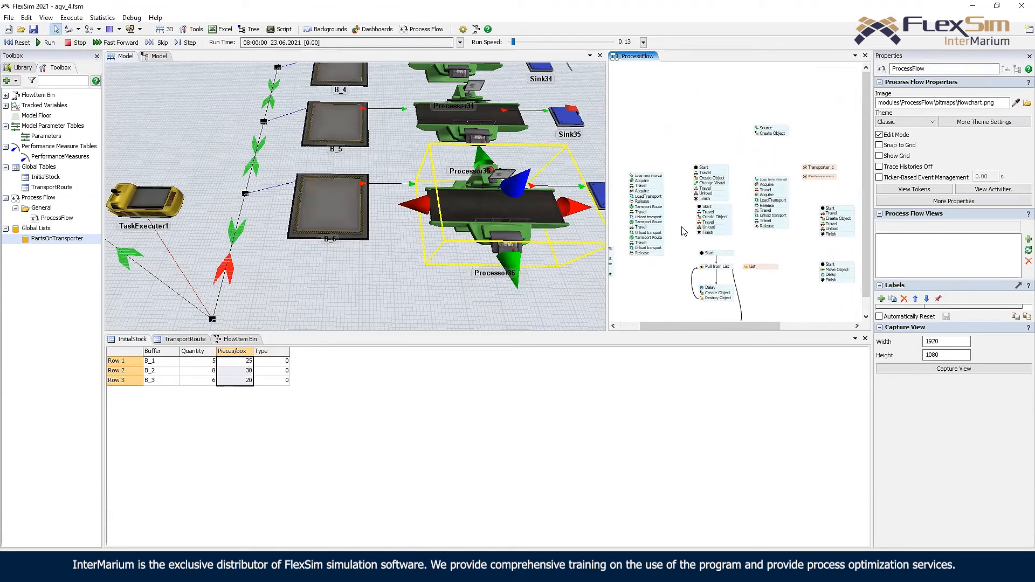
scroll(681, 212, "up", 2)
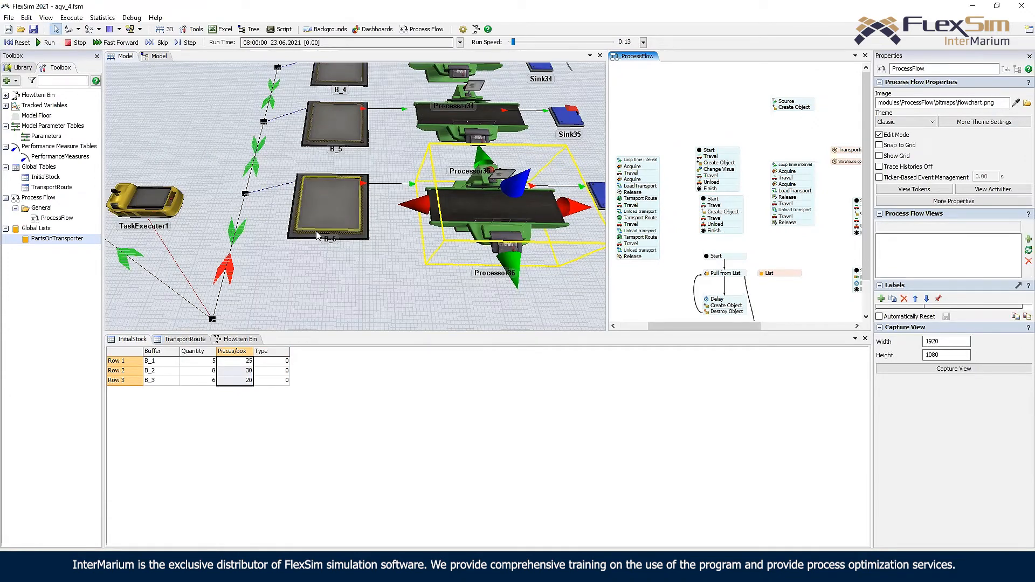
left_click(491, 268)
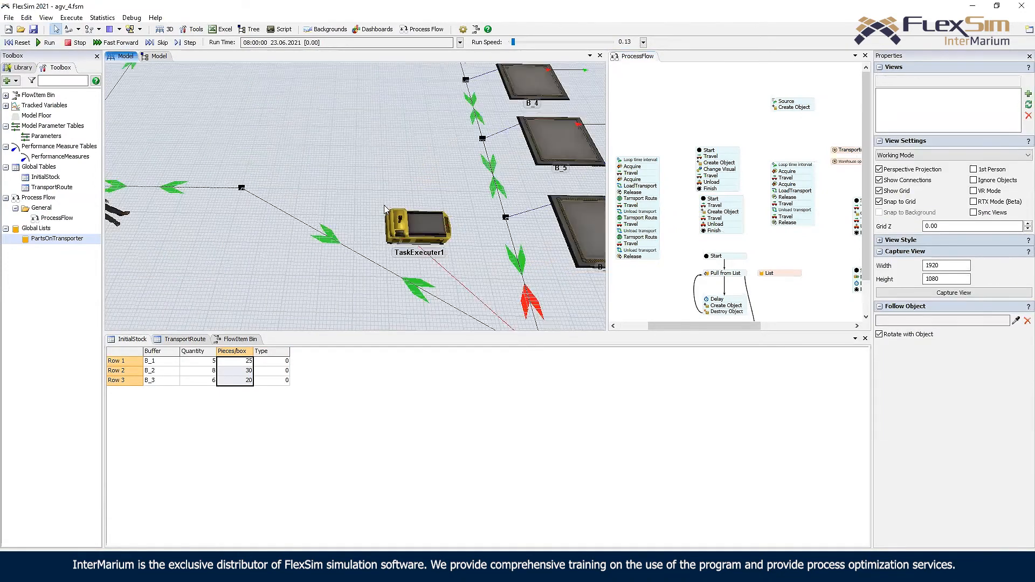
left_click_drag(385, 176, 361, 200)
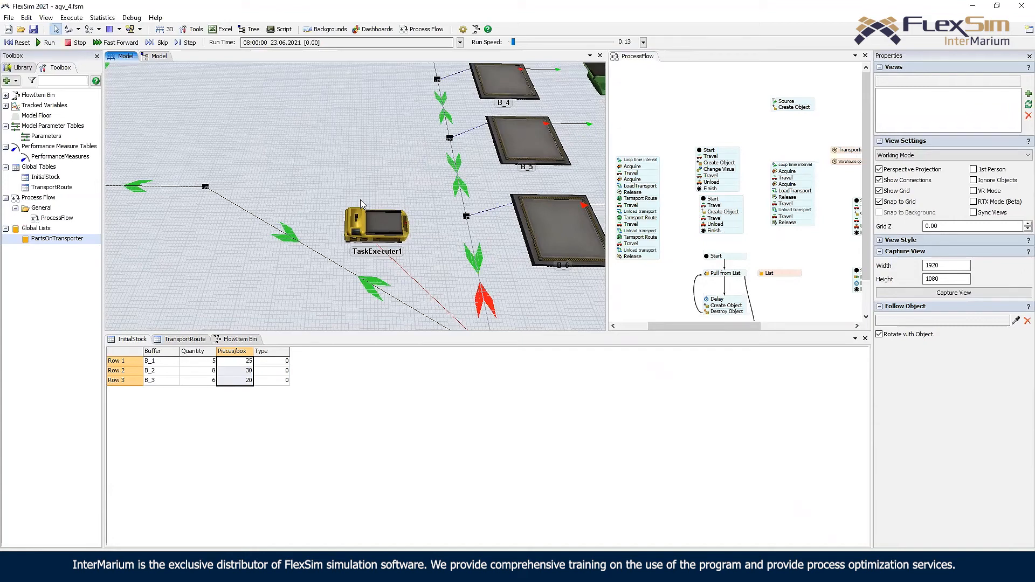
scroll(325, 134, "down", 5)
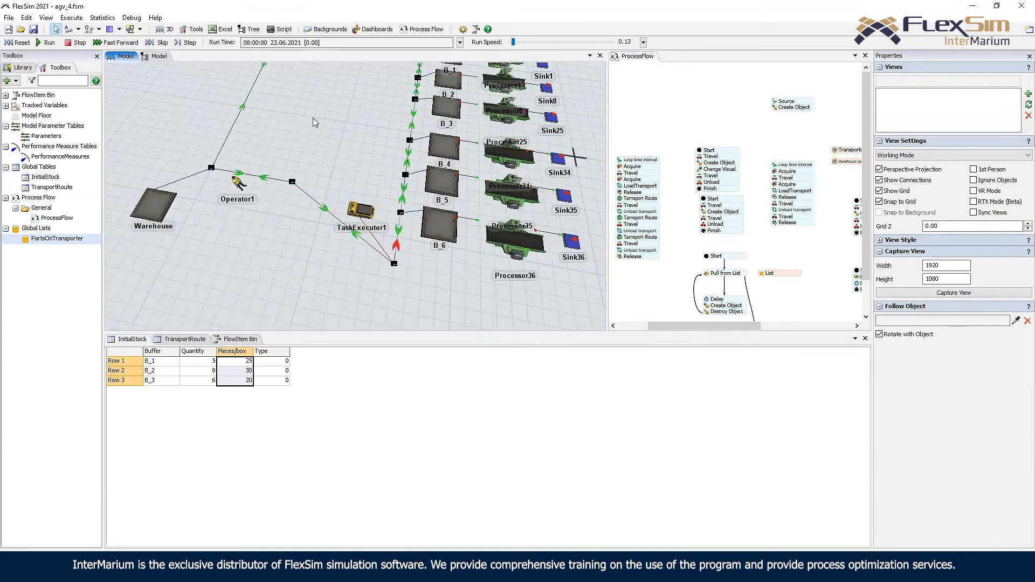
scroll(365, 163, "up", 4)
right_click_drag(365, 163, 366, 206)
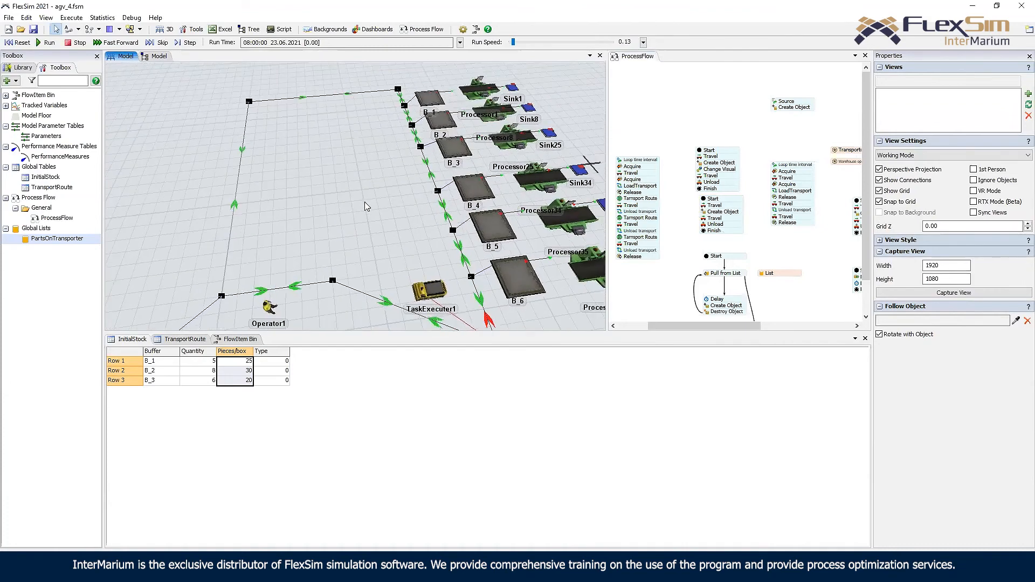
left_click_drag(601, 201, 494, 128)
- Find the Wait for Event activity in the process flow and expand its event conditions for buffers B_2 and B_3
left_click(781, 143)
scroll(781, 142, "up", 3)
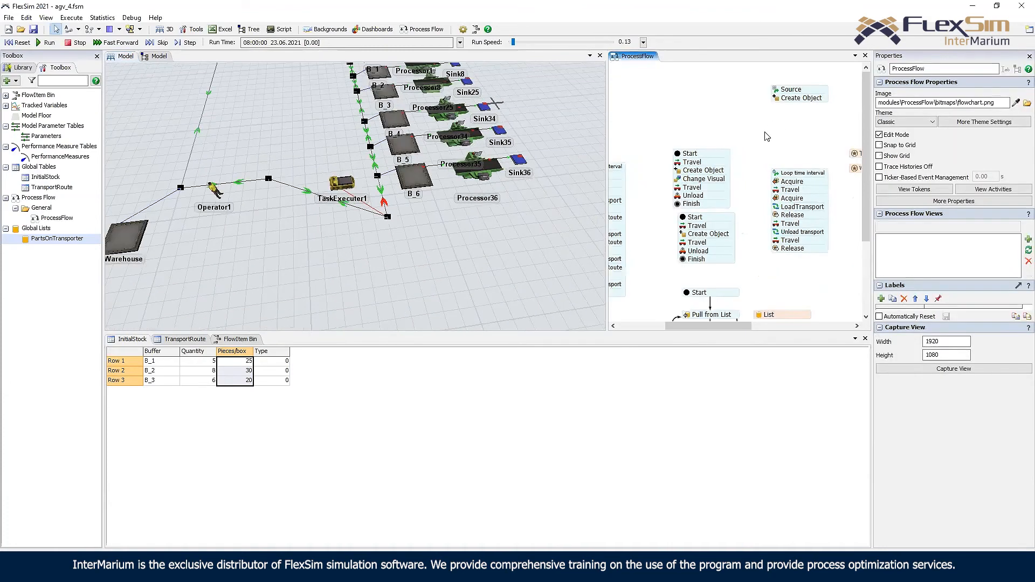
left_click_drag(778, 137, 755, 153)
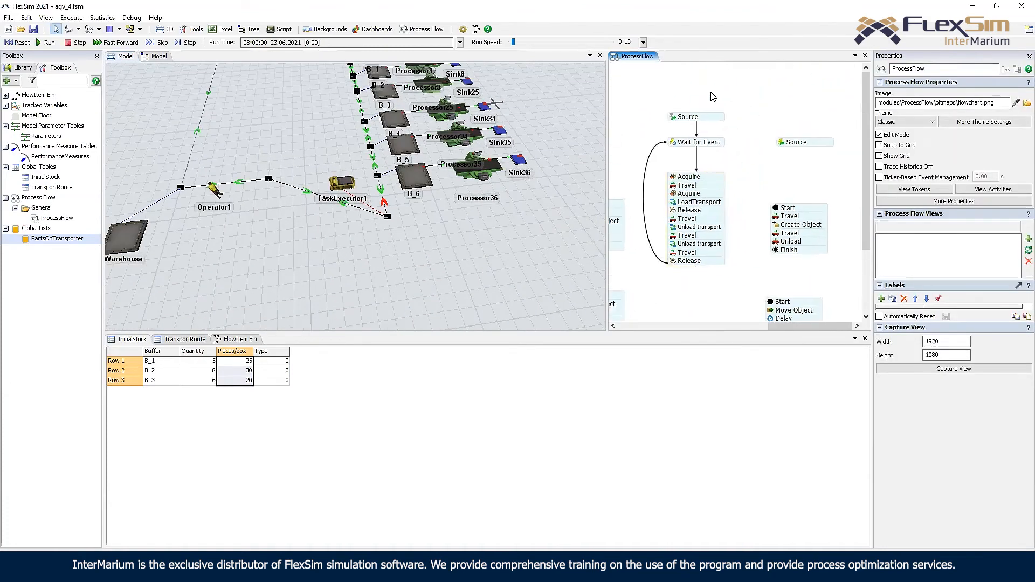
double_click(695, 142)
left_click(675, 169)
left_click(677, 244)
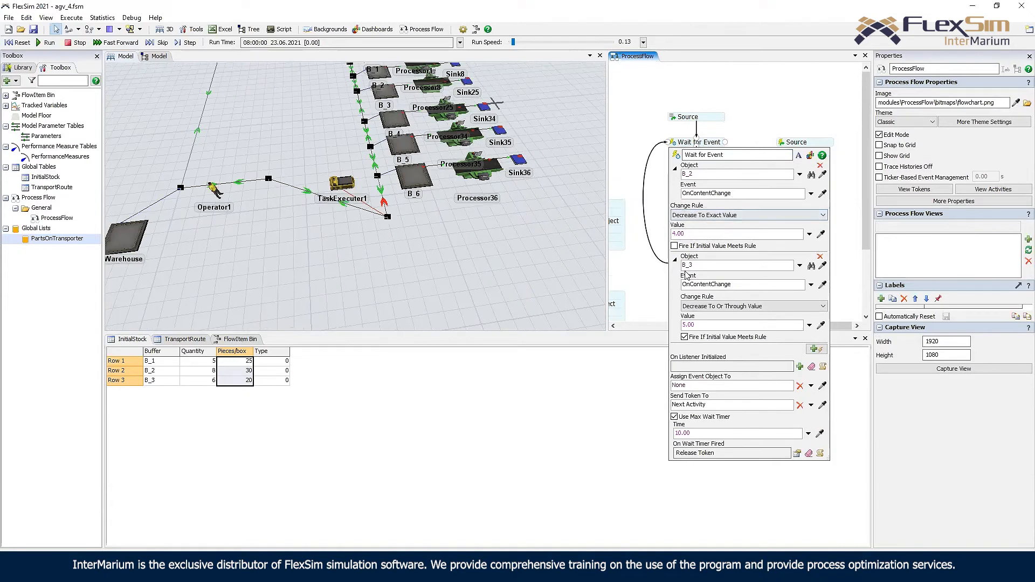
- Close the Wait for Event settings and review the unpacking flow, including its Pull from List query and blocks down to Finish
left_click(708, 127)
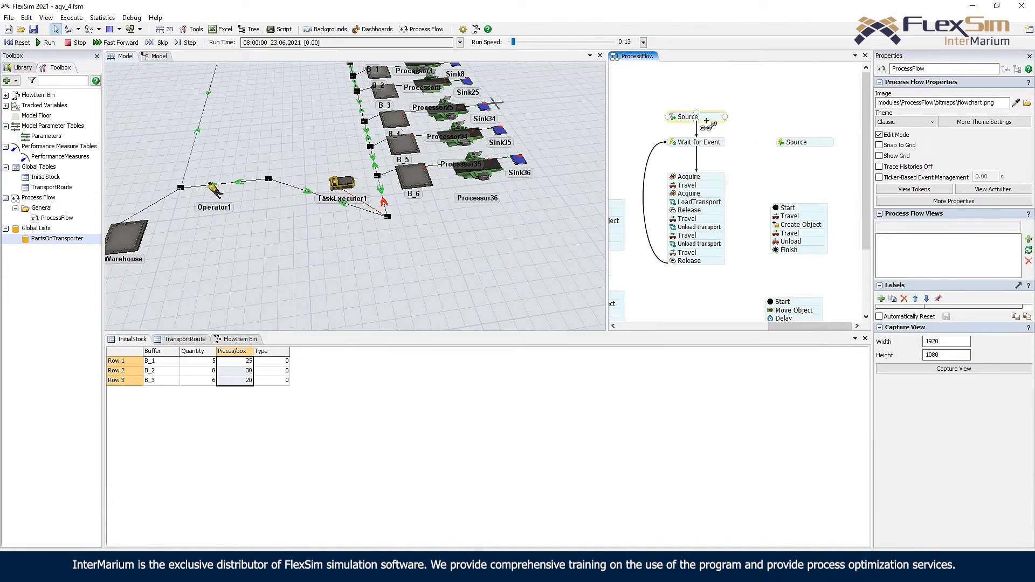
left_click_drag(639, 132, 849, 132)
mouse_move(723, 144)
left_mouse_down()
mouse_move(836, 138)
mouse_move(727, 139)
left_mouse_up()
left_click_drag(632, 138, 702, 134)
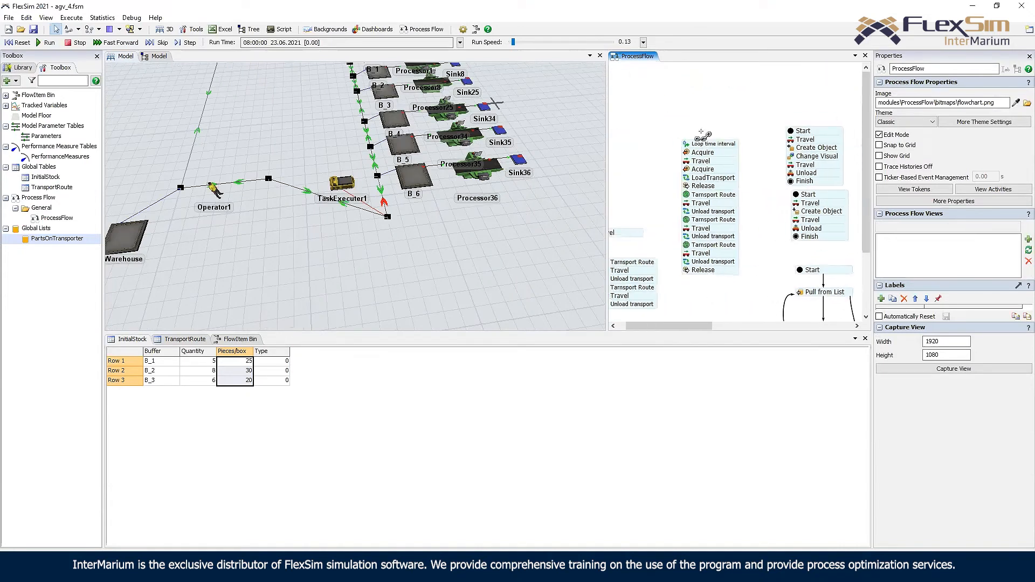
left_click_drag(755, 246, 745, 135)
scroll(743, 144, "down", 1)
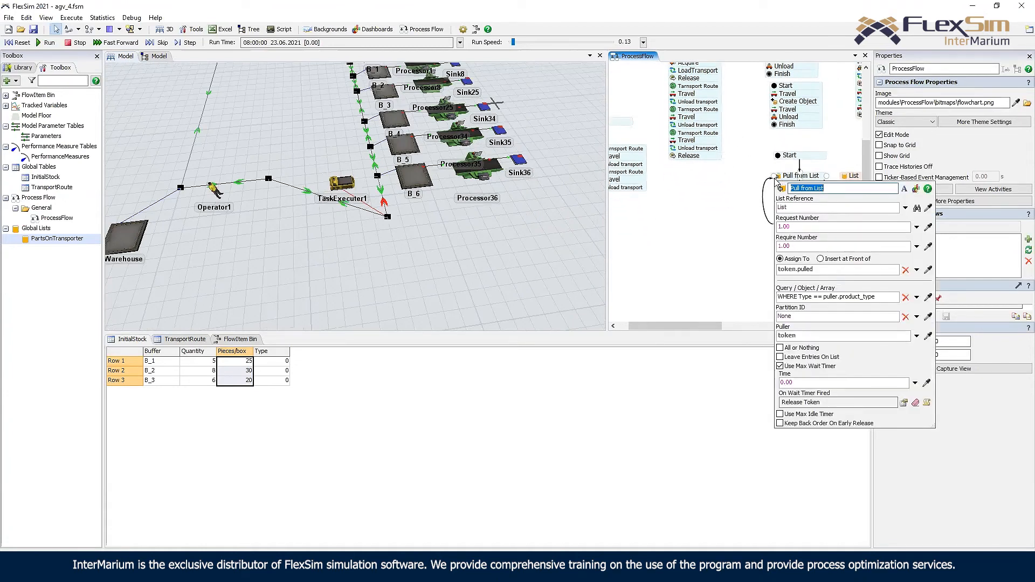
left_click(756, 158)
left_click_drag(754, 155, 692, 230)
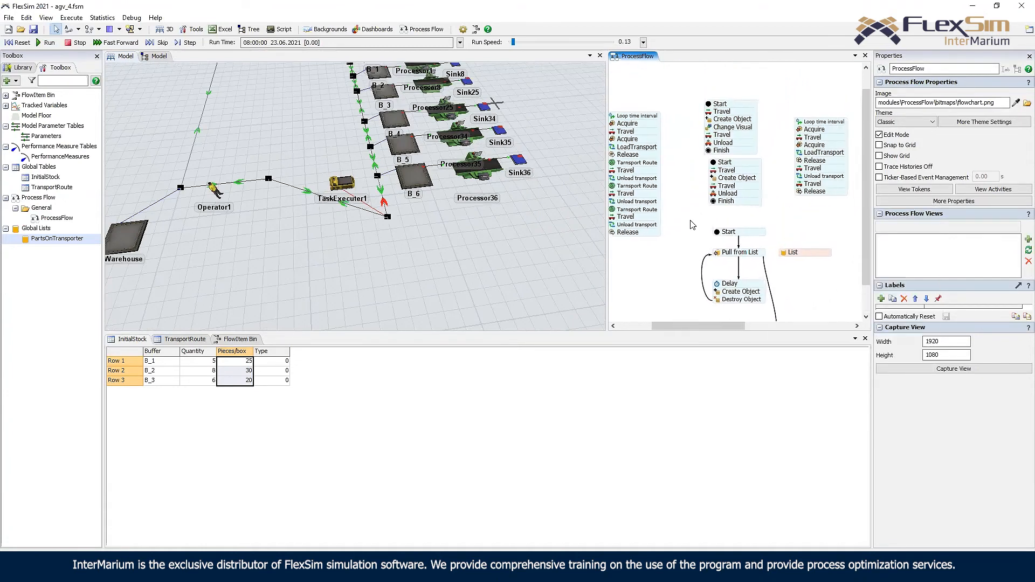
scroll(700, 212, "up", 2)
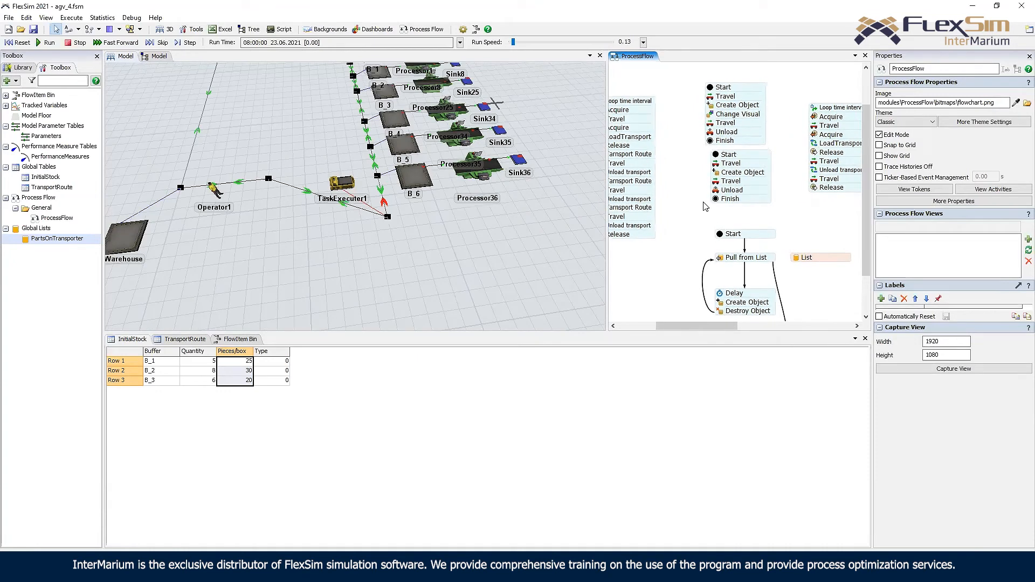
left_click_drag(696, 209, 697, 104)
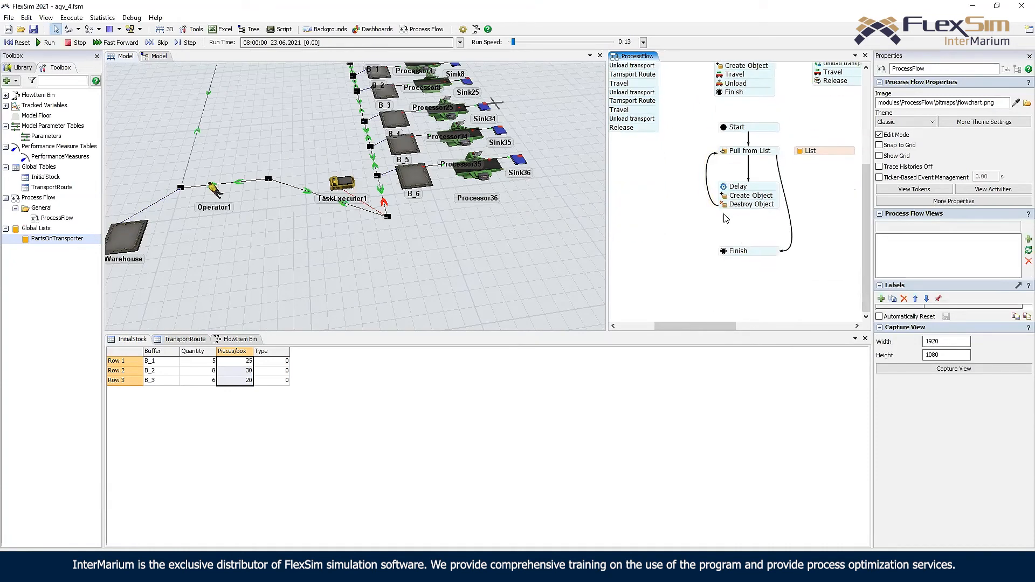
left_click_drag(691, 218, 719, 209)
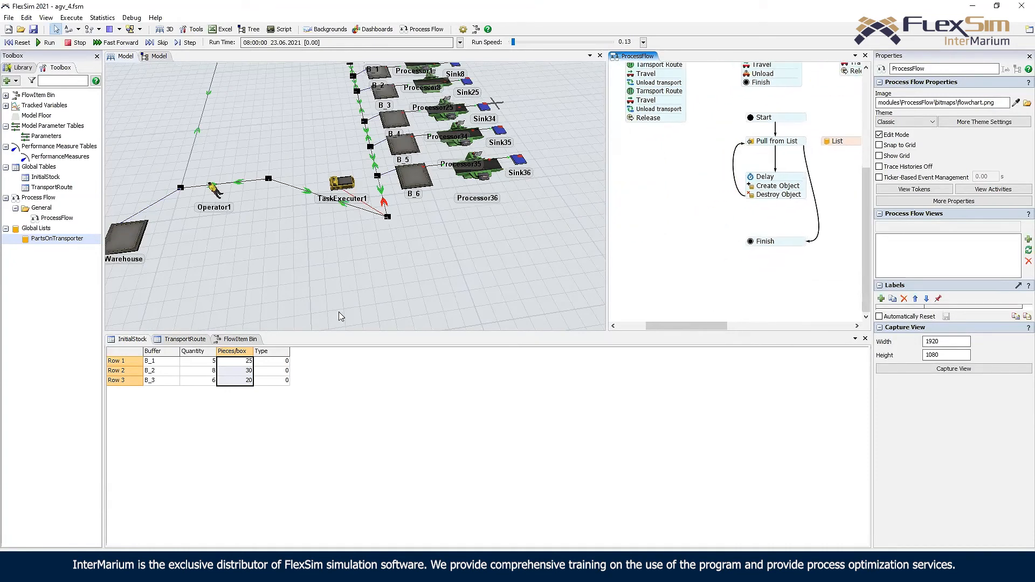
- Show the TransportRoute table and inspect the LoadTransport quantity expression that sums its rows
left_click(183, 340)
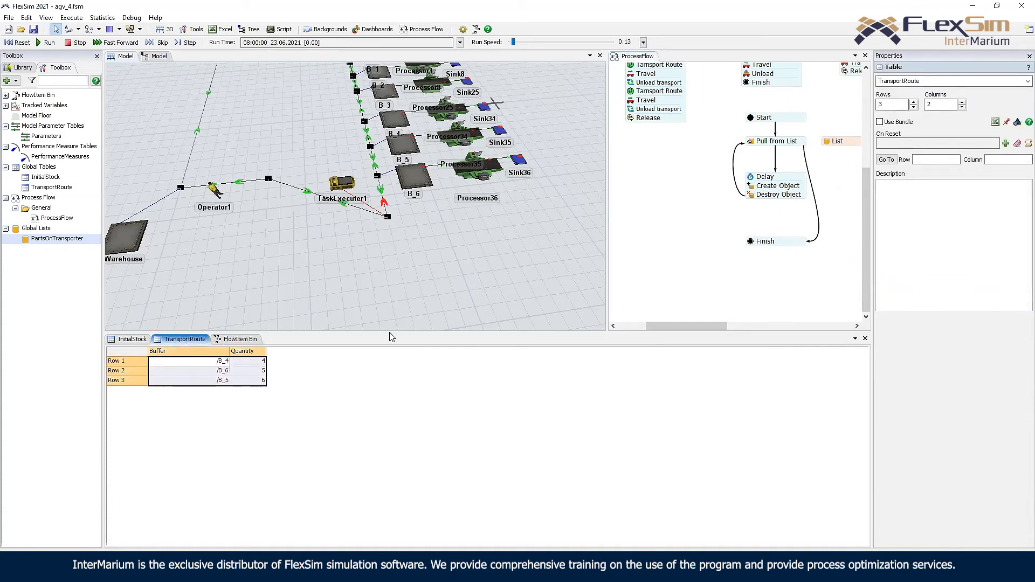
left_click(665, 189)
scroll(656, 145, "up", 1)
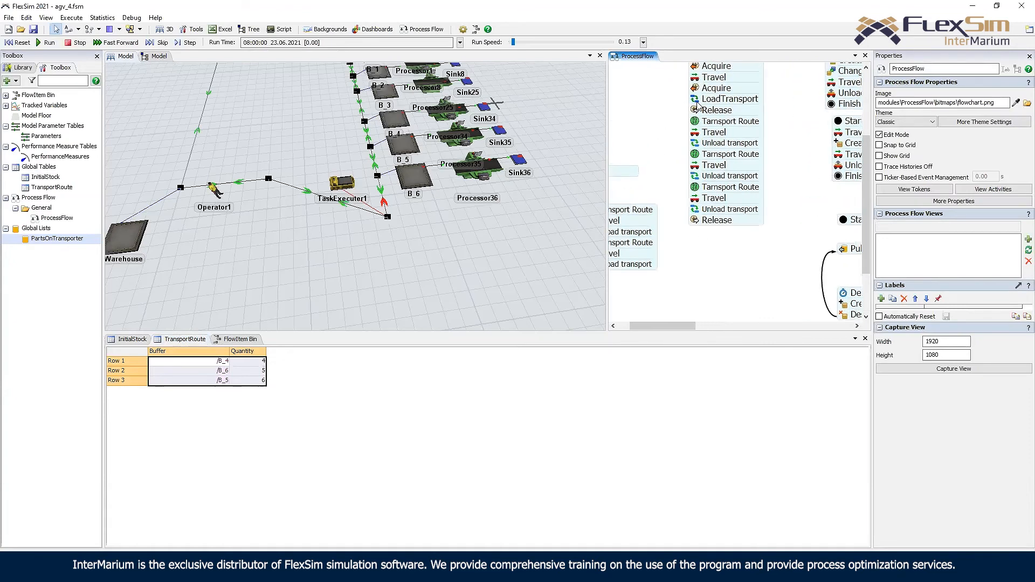
double_click(700, 103)
left_click_drag(933, 153, 618, 147)
left_click(282, 368)
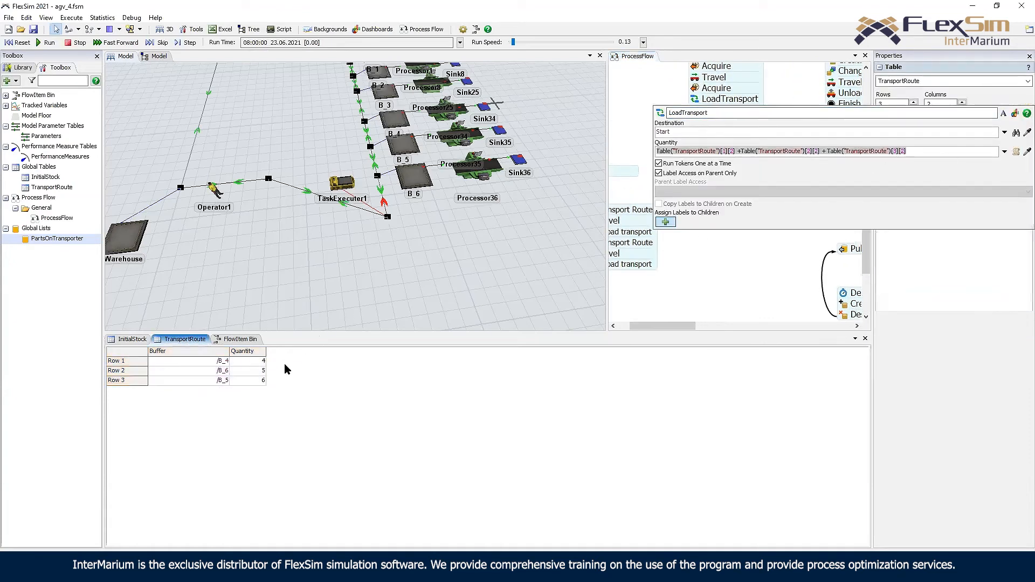
left_click(644, 115)
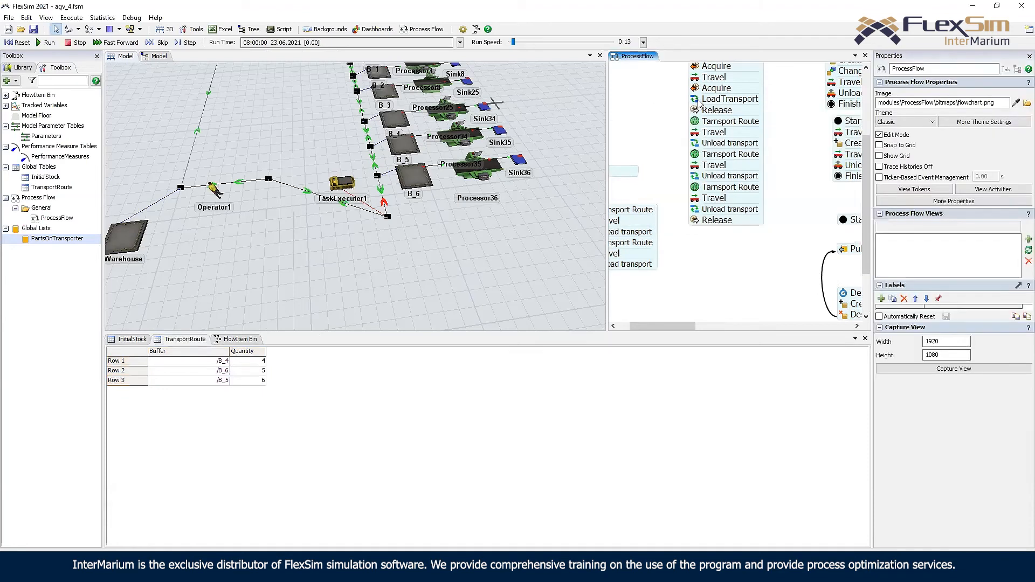
- Add a third column named Type to the TransportRoute table
left_click(251, 352)
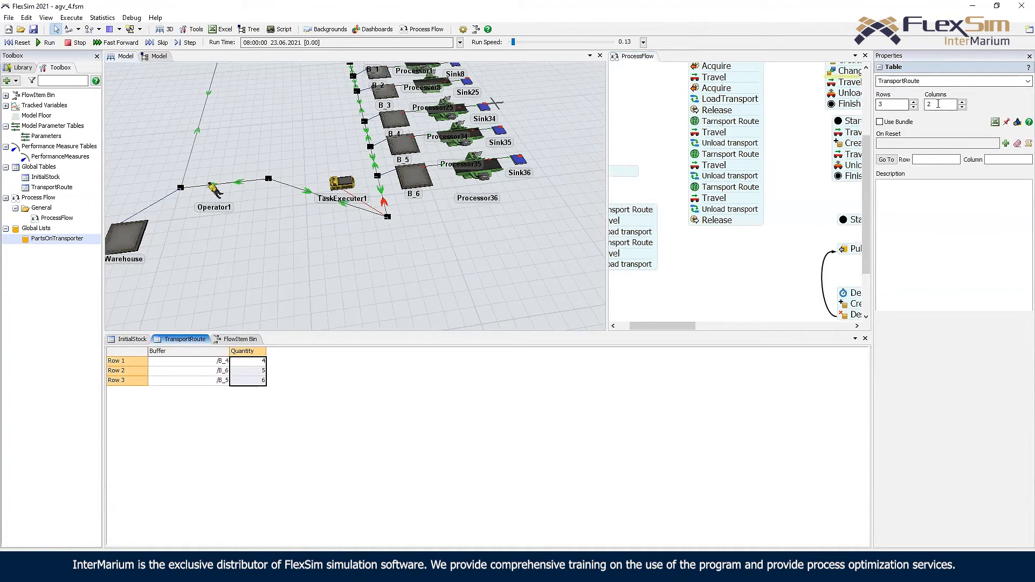
left_click(963, 103)
double_click(275, 351)
type("t")
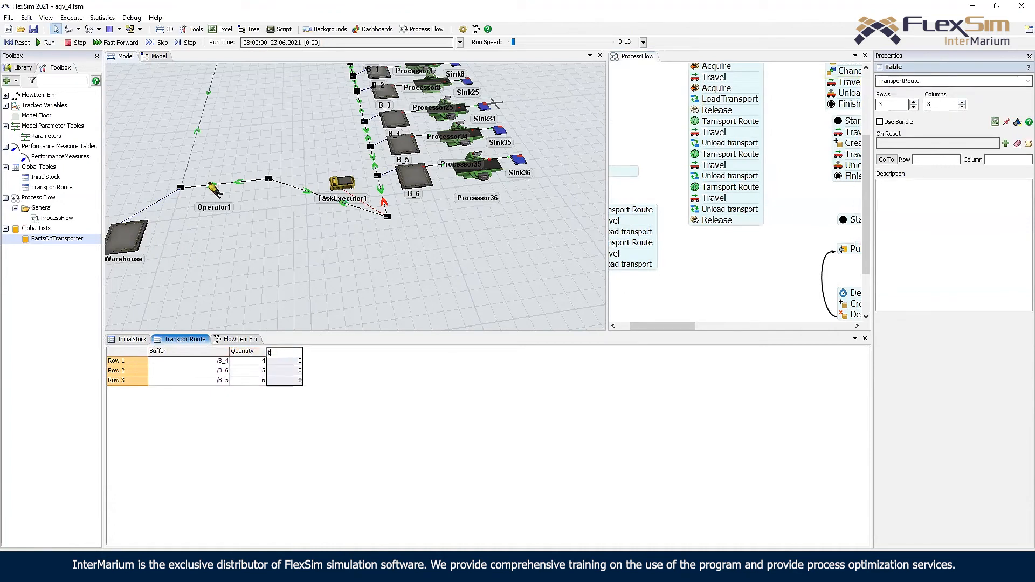
left_click(353, 393)
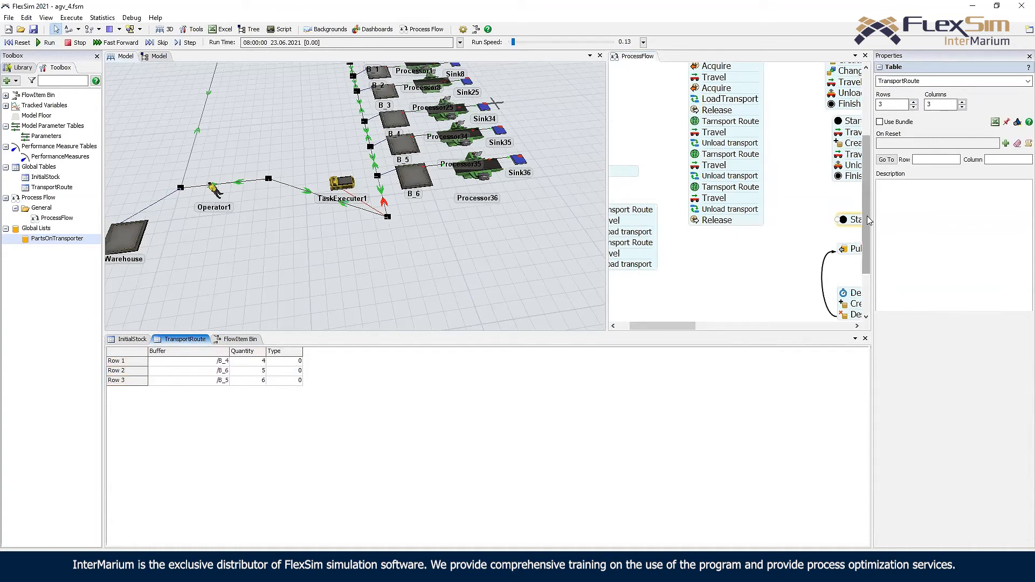
- Add a fourth row to the TransportRoute table and assign buffer B_4 to row 2 by sampling it in the model
left_click(913, 102)
left_click_drag(210, 373, 291, 381)
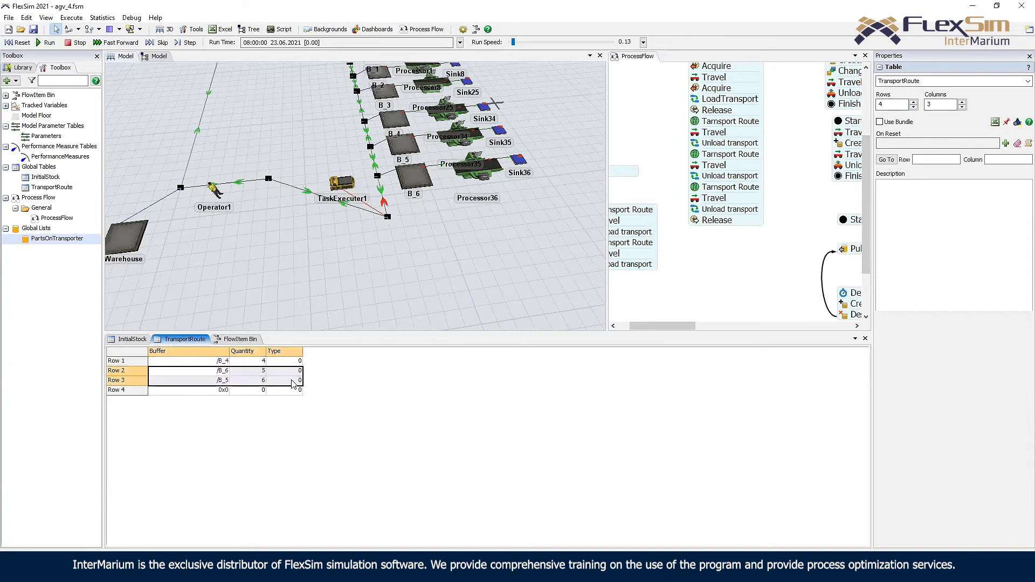
left_click(202, 371)
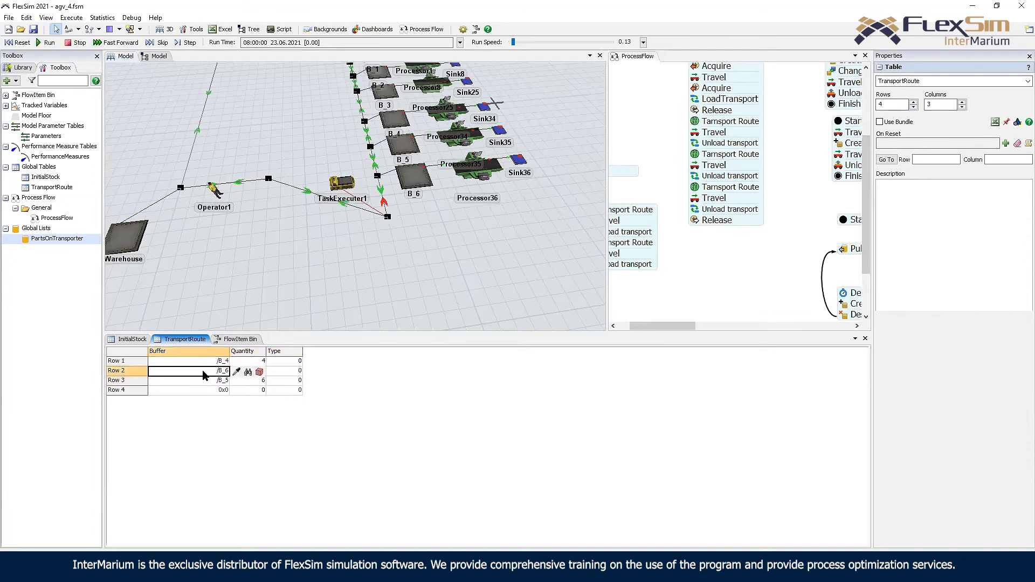
key("ctrl+c")
left_click(192, 381)
key("ctrl+v")
left_click(217, 373)
left_click(237, 373)
left_click(393, 124)
- Assign buffer B_5 to row 3 and buffer B_6 to row 4 of the TransportRoute table by sampling them in the model
left_click(214, 379)
left_click(237, 380)
left_click(383, 165)
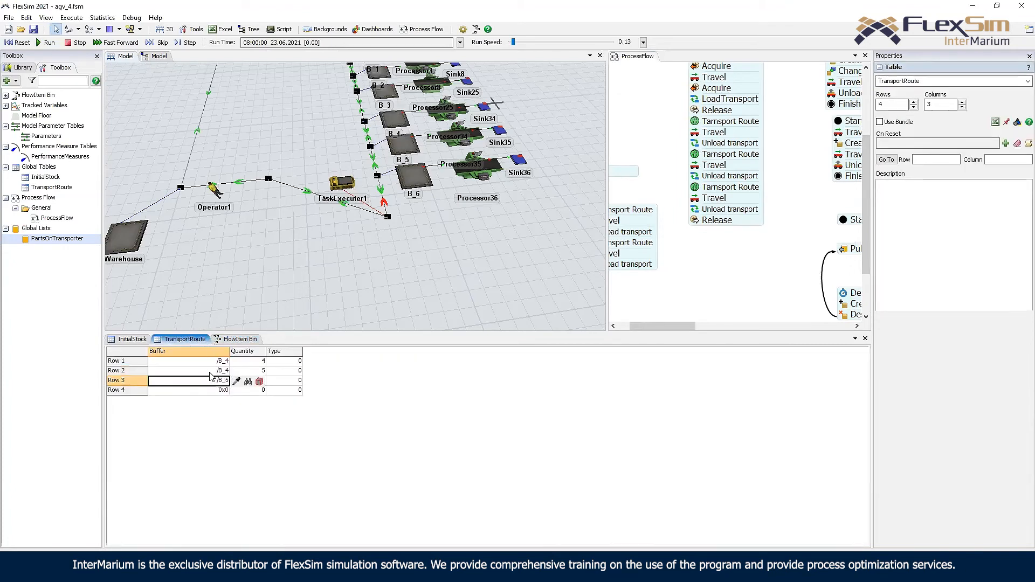
left_click(213, 393)
left_click(236, 391)
left_click(413, 183)
- Set the Type of the two B_4 rows in the TransportRoute table to 1 and 45
left_click(291, 370)
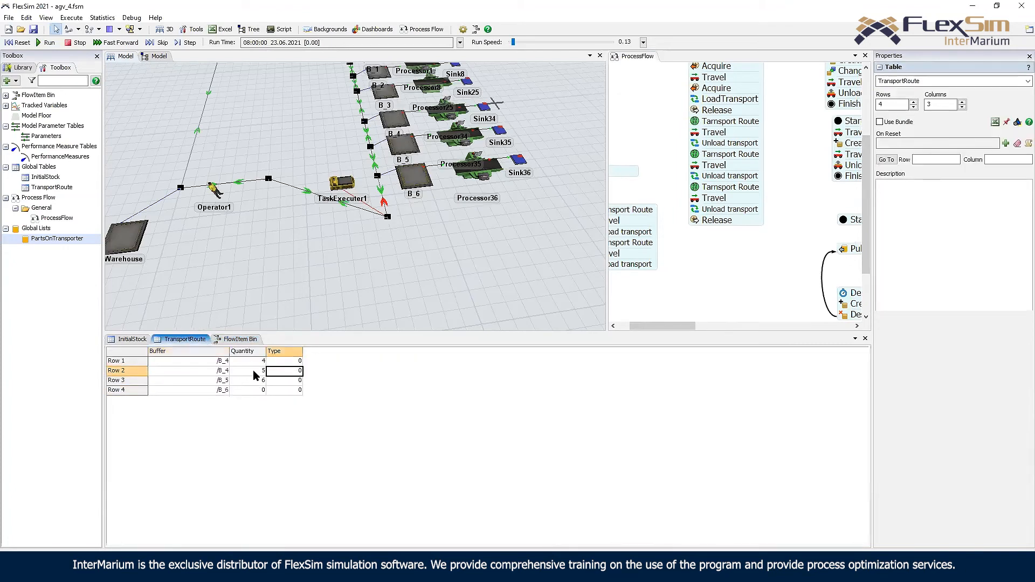
left_click_drag(195, 360, 165, 370)
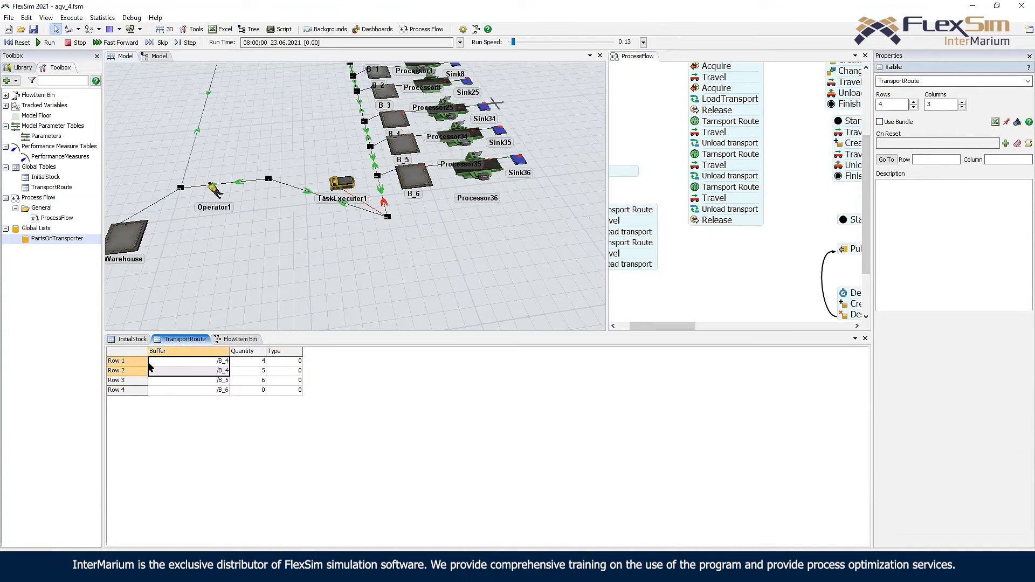
left_click(289, 365)
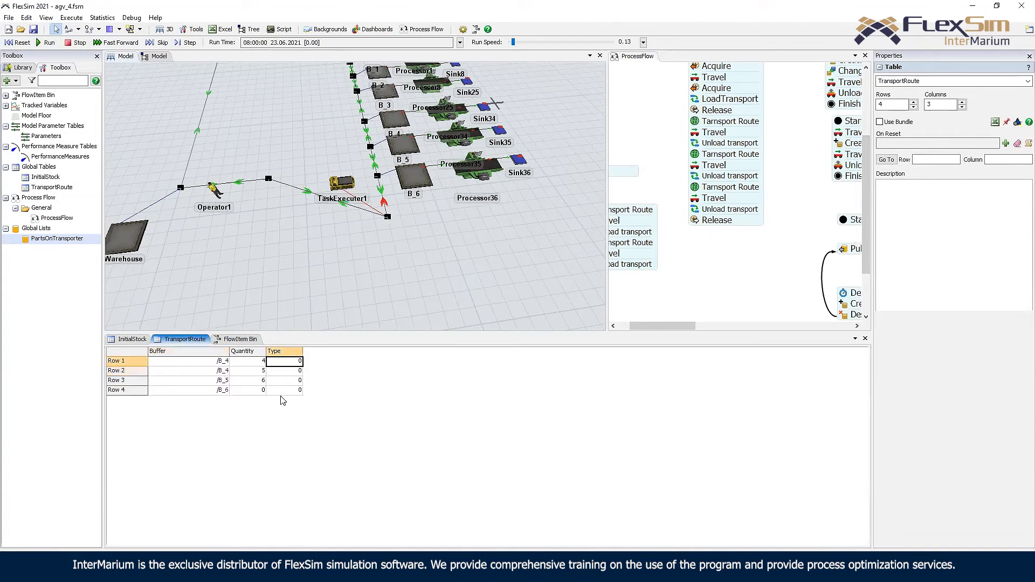
left_click(246, 360)
left_click(282, 365)
type("1")
key("Return")
type("45")
left_click_drag(294, 388, 295, 384)
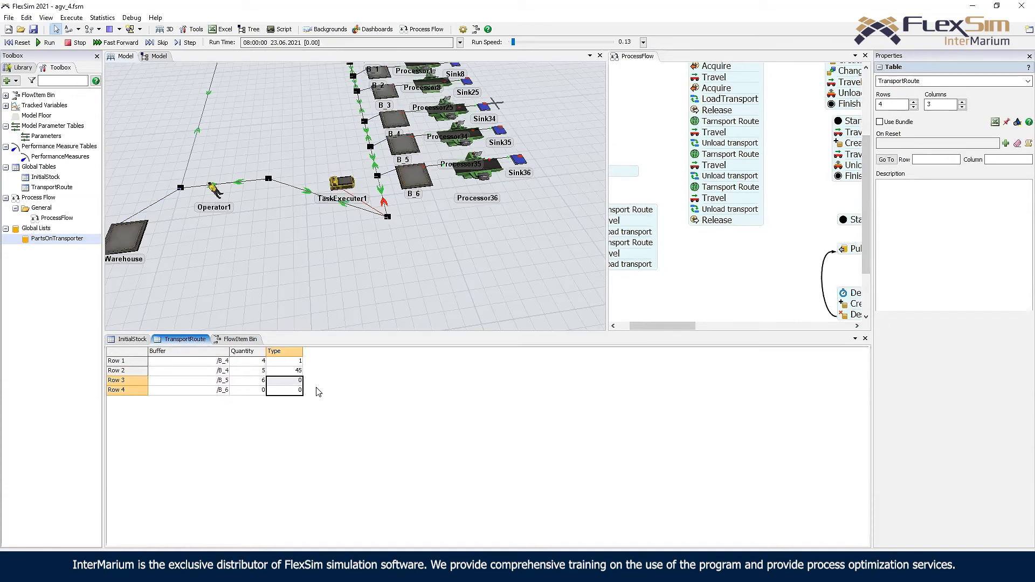
- Inspect the Type label expression in the Create Object activity of the upper box-creation block
left_click(701, 248)
left_click_drag(790, 158, 754, 187)
left_click(769, 110)
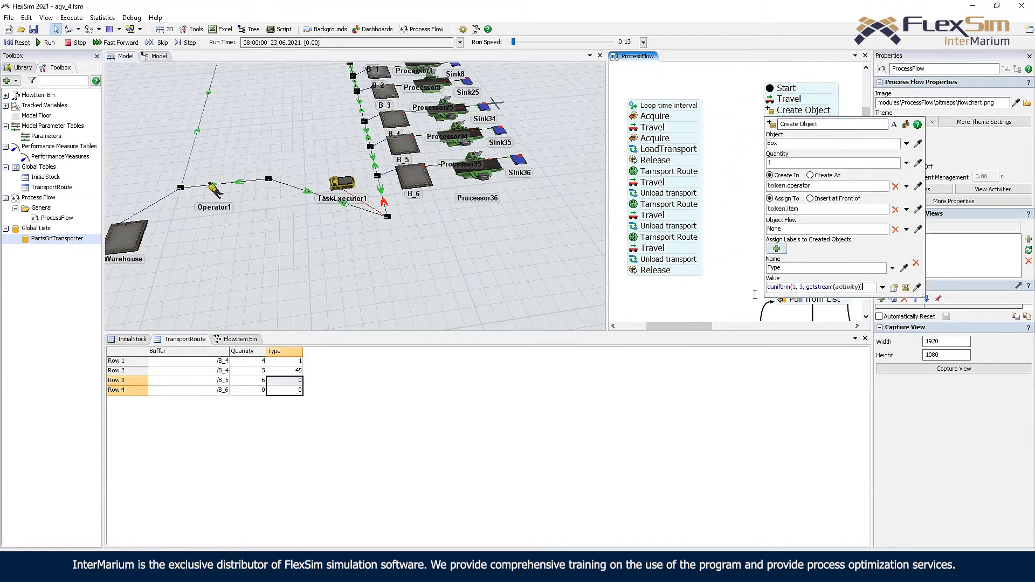
left_click_drag(863, 287, 756, 287)
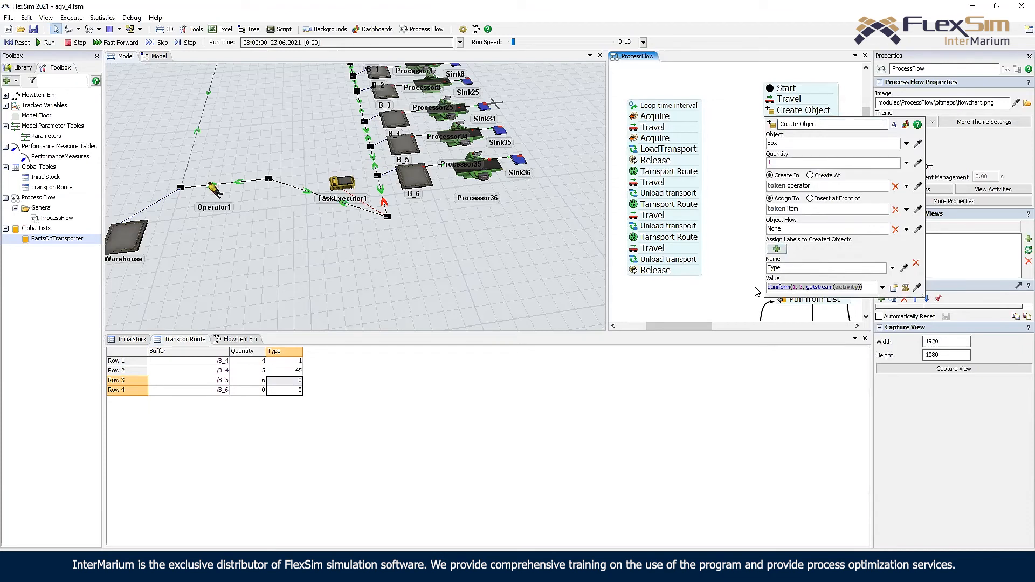
left_click(724, 156)
- Add a second Operator to the 3D model and place it beside buffer B_5
left_click(424, 257)
scroll(425, 257, "down", 8)
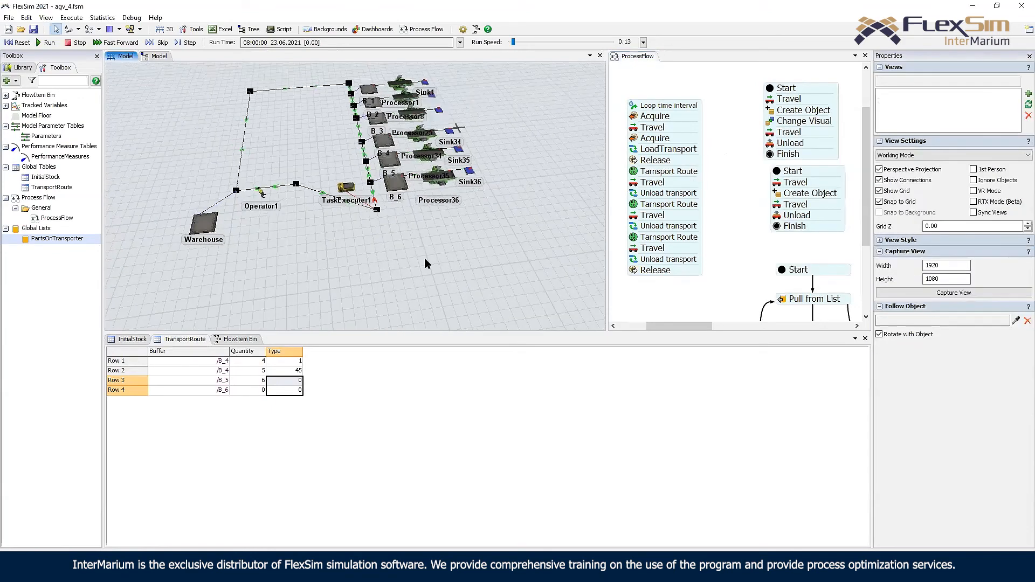
scroll(360, 207, "up", 4)
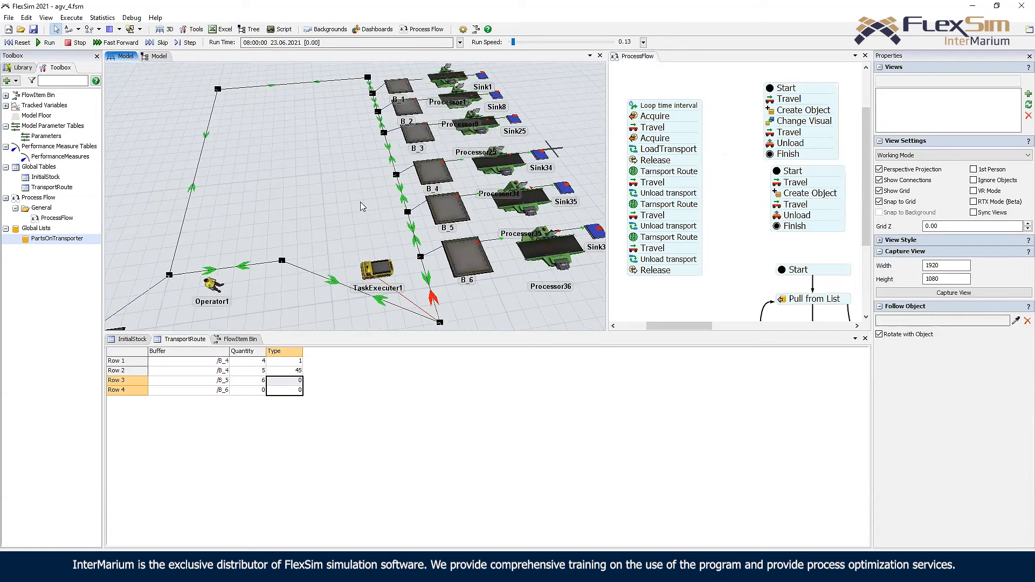
right_click_drag(359, 184, 340, 192)
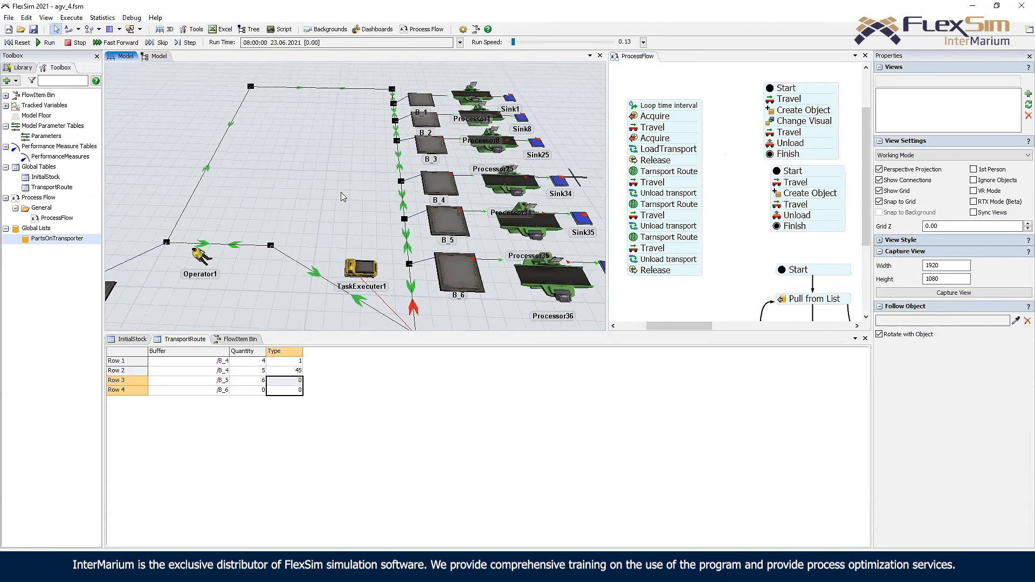
left_click_drag(341, 192, 310, 165)
left_click(22, 67)
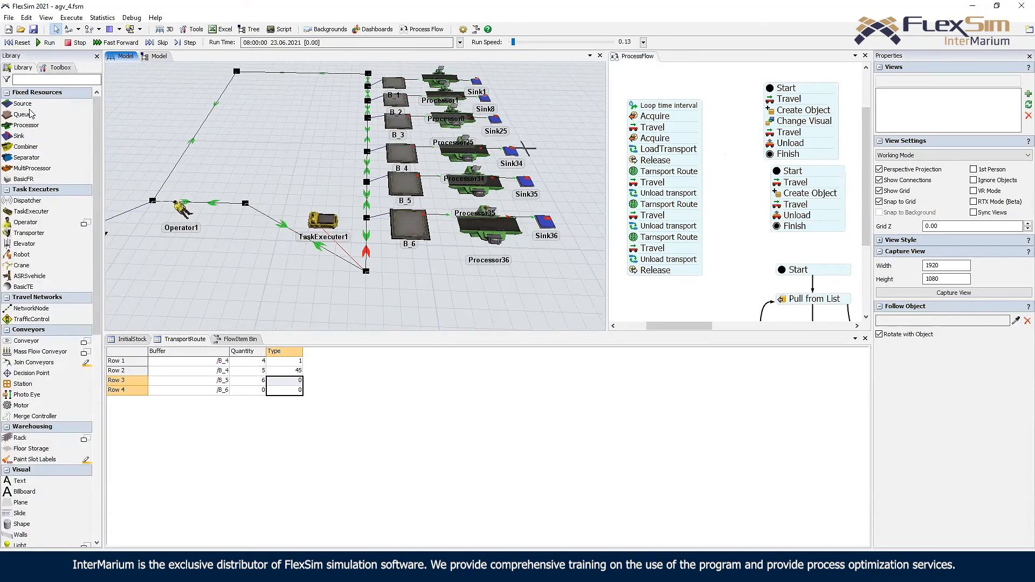
left_click_drag(25, 222, 401, 256)
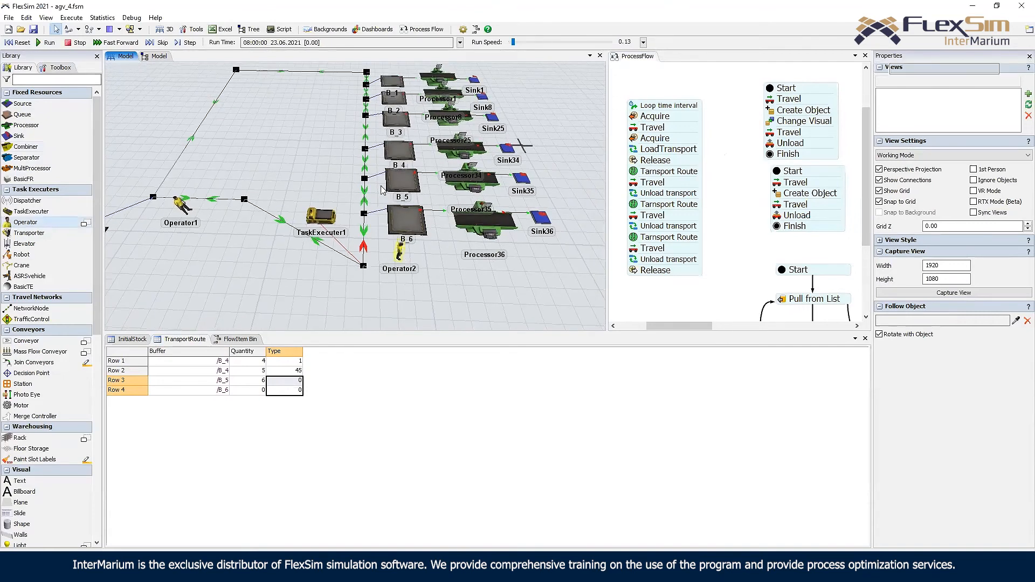
left_click_drag(381, 192, 382, 193)
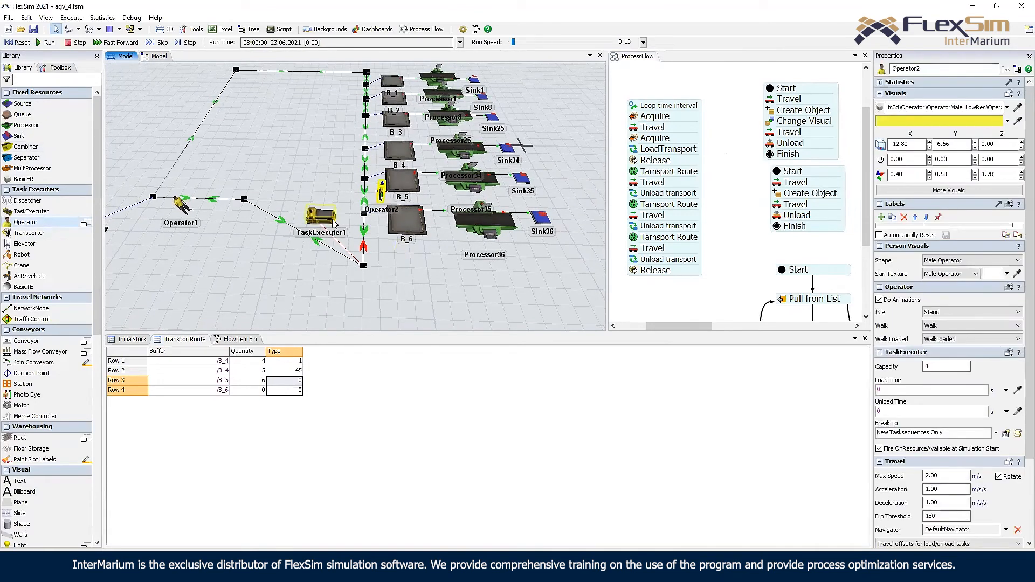
- Review the unpacking flow's Delay, Create Object and Destroy Object activities, including the SmallerBox creation settings, and the neighbouring transport blocks
left_click(740, 247)
left_click_drag(727, 297, 725, 287)
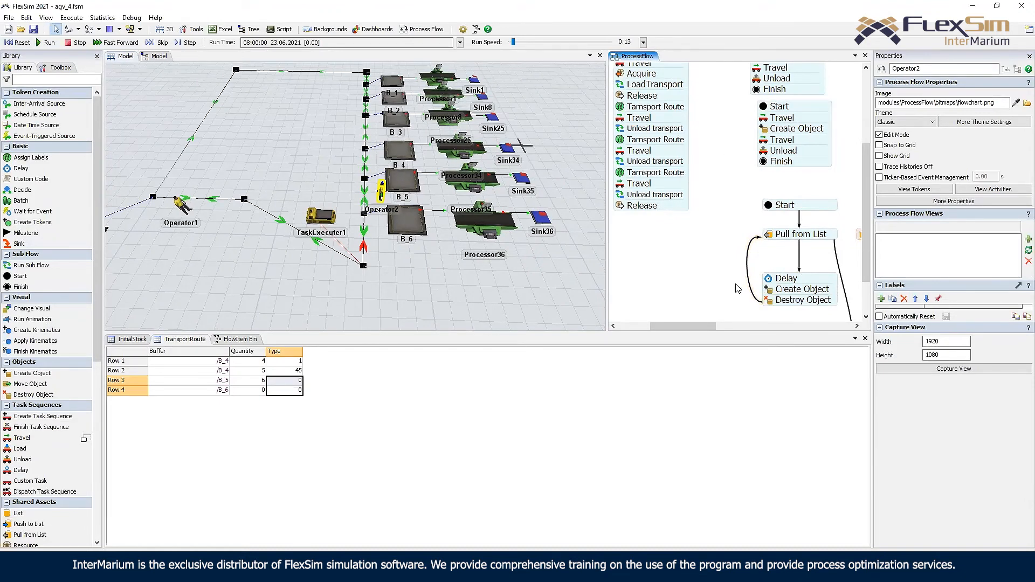
scroll(738, 288, "up", 2)
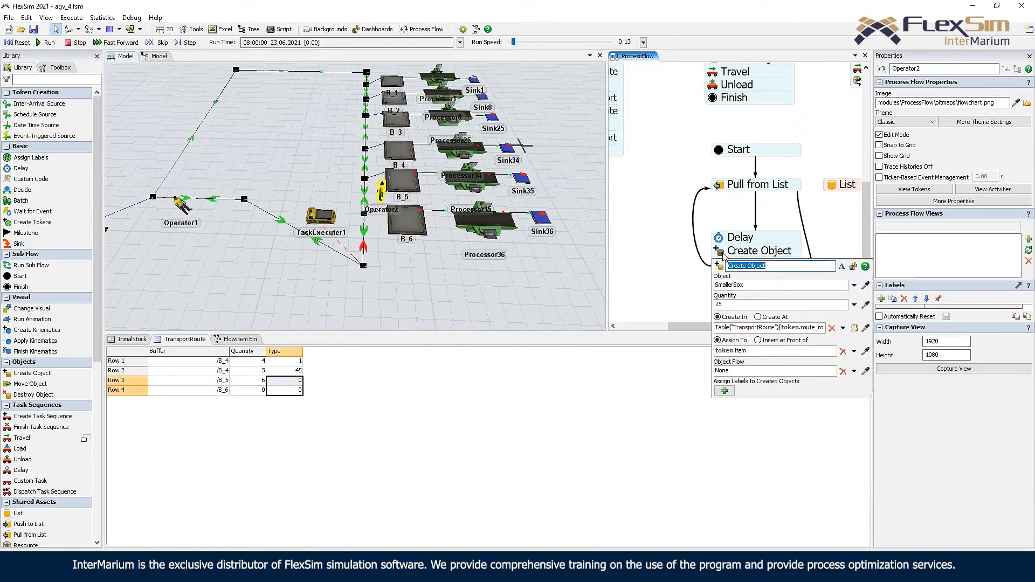
left_click_drag(741, 288, 721, 273)
scroll(720, 273, "up", 2)
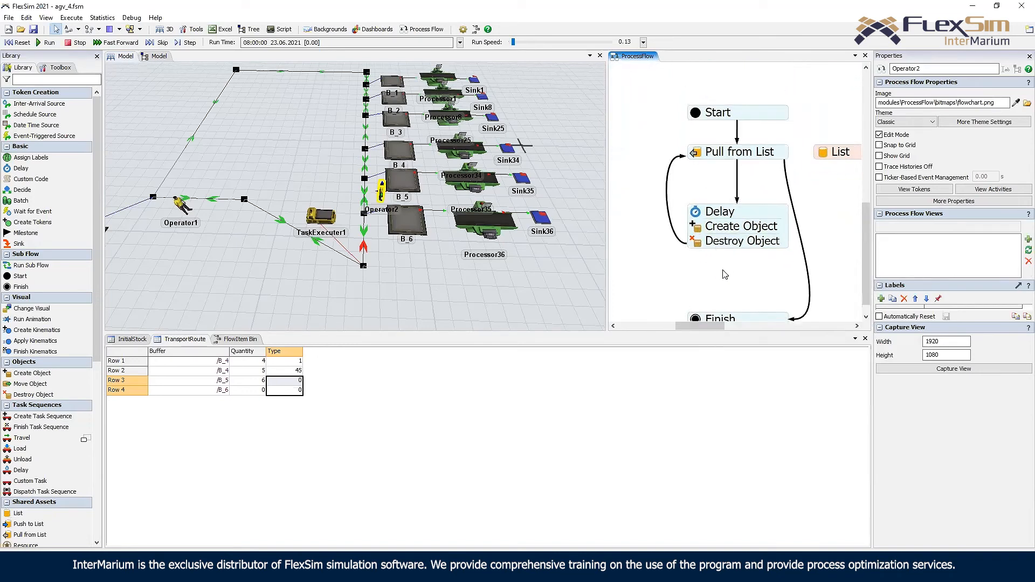
double_click(721, 273)
left_click(670, 277)
scroll(681, 277, "down", 2)
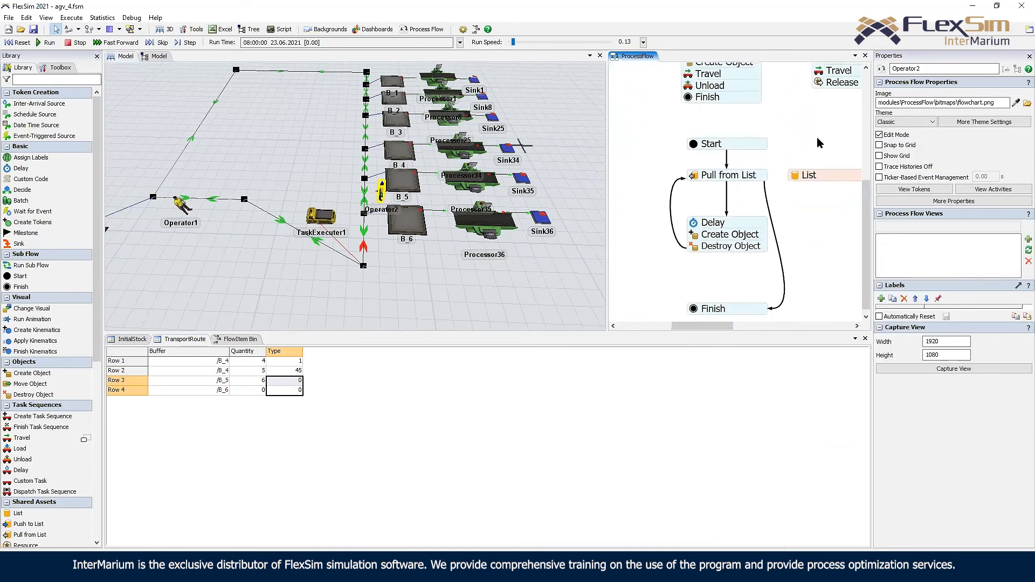
left_click_drag(802, 103, 753, 189)
scroll(747, 207, "down", 1)
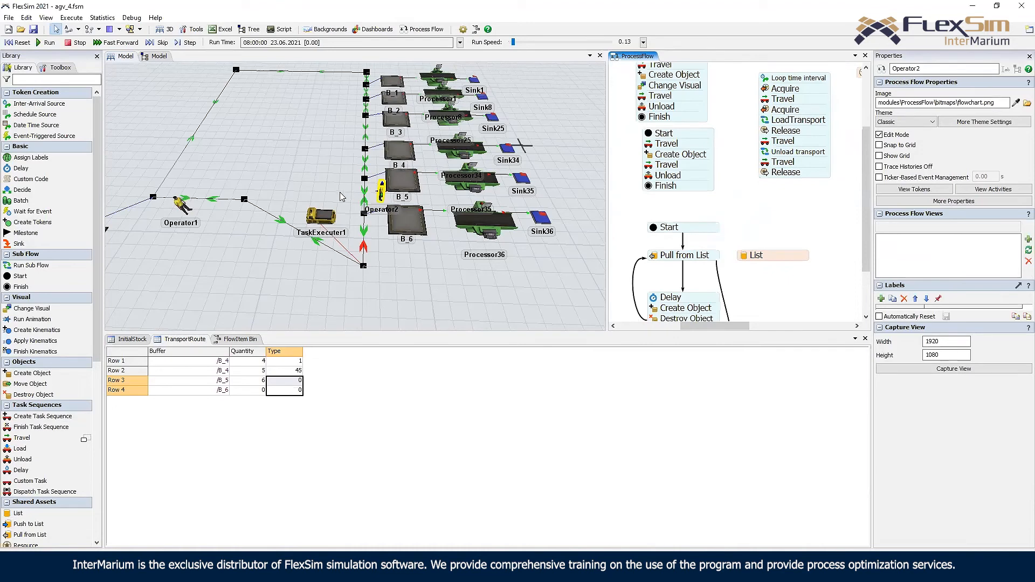
left_click(414, 268)
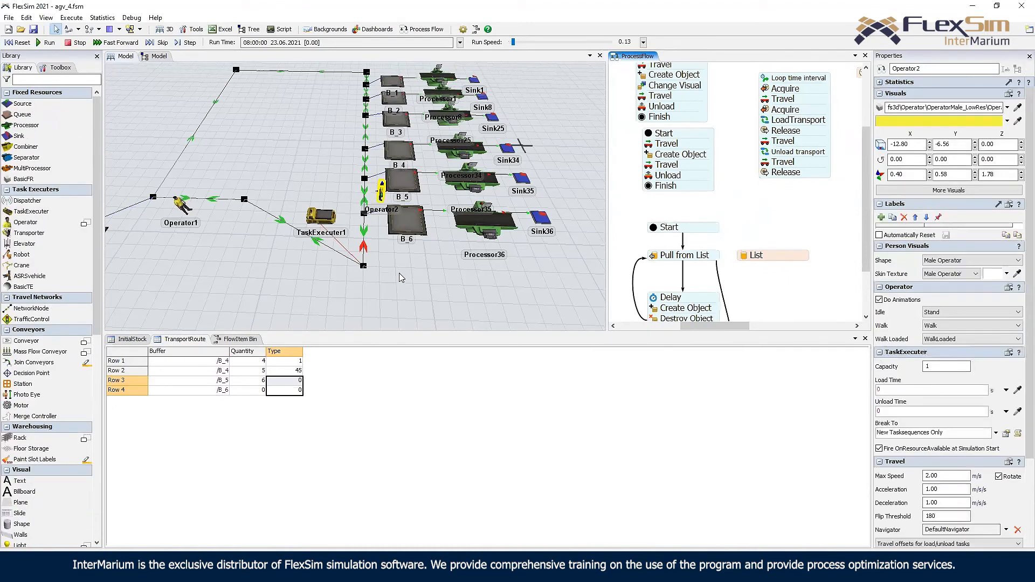
- Add an AGV straight path, a curved path and a control point in the empty area beside the travel network of the 3D model
left_click(399, 283)
scroll(398, 283, "up", 3)
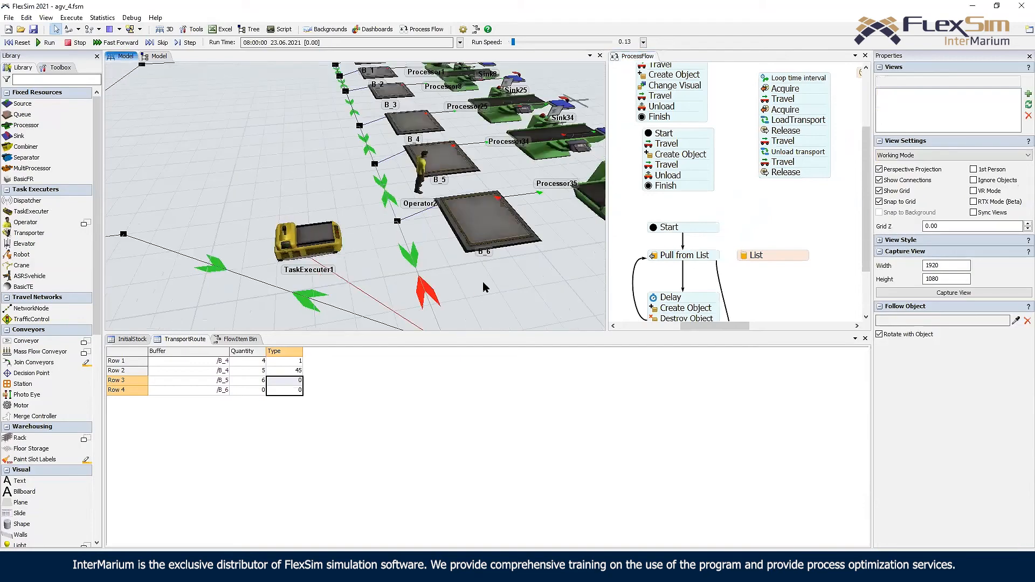
scroll(373, 229, "down", 6)
right_click_drag(372, 229, 322, 197)
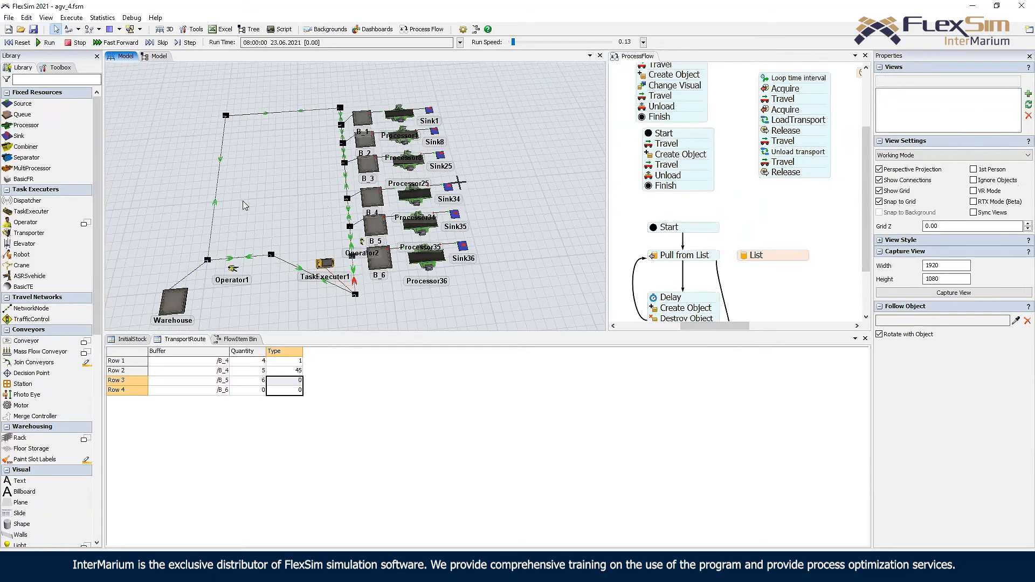
scroll(243, 209, "down", 2)
left_click_drag(95, 296, 66, 435)
left_click_drag(49, 377, 273, 288)
left_click_drag(347, 278, 348, 271)
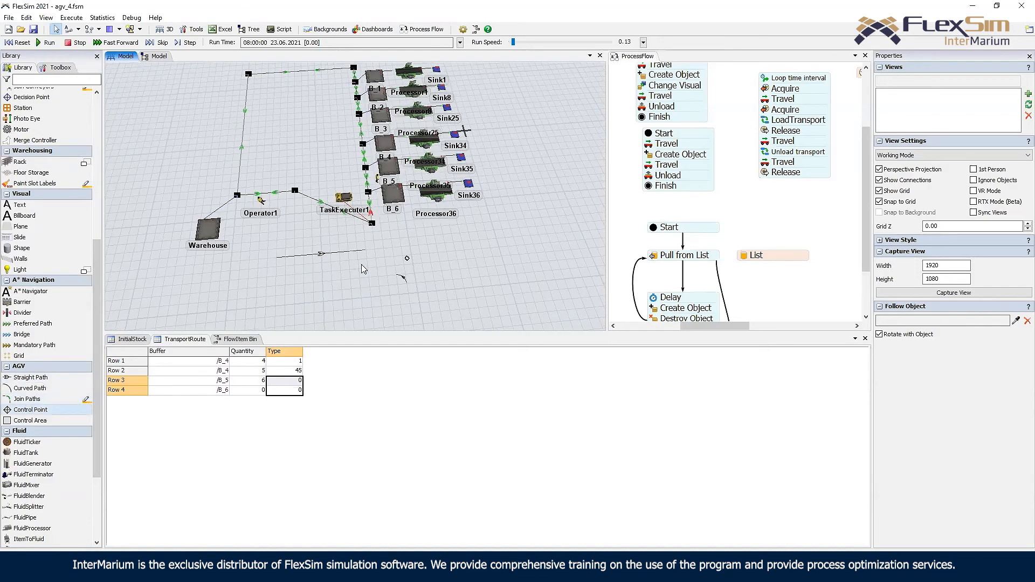
- Move the AGV control point onto the straight path
scroll(474, 154, "up", 10)
scroll(473, 153, "down", 10)
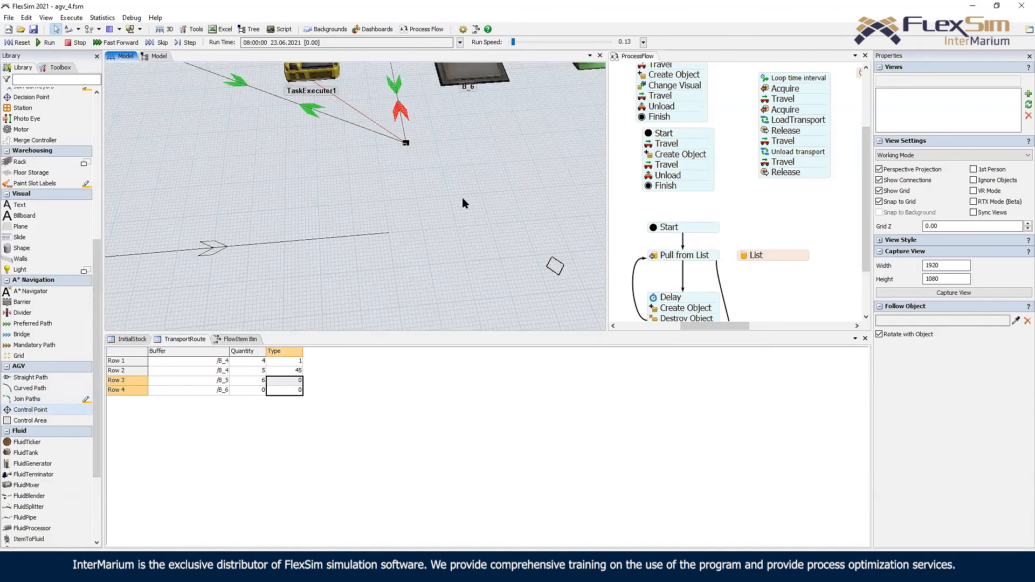
scroll(470, 181, "down", 3)
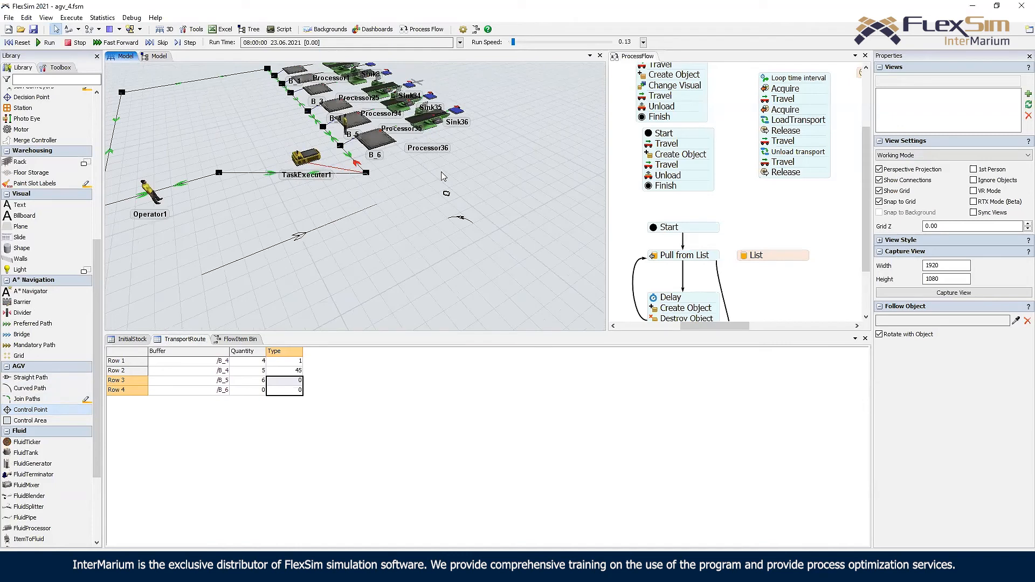
left_click_drag(437, 198, 383, 227)
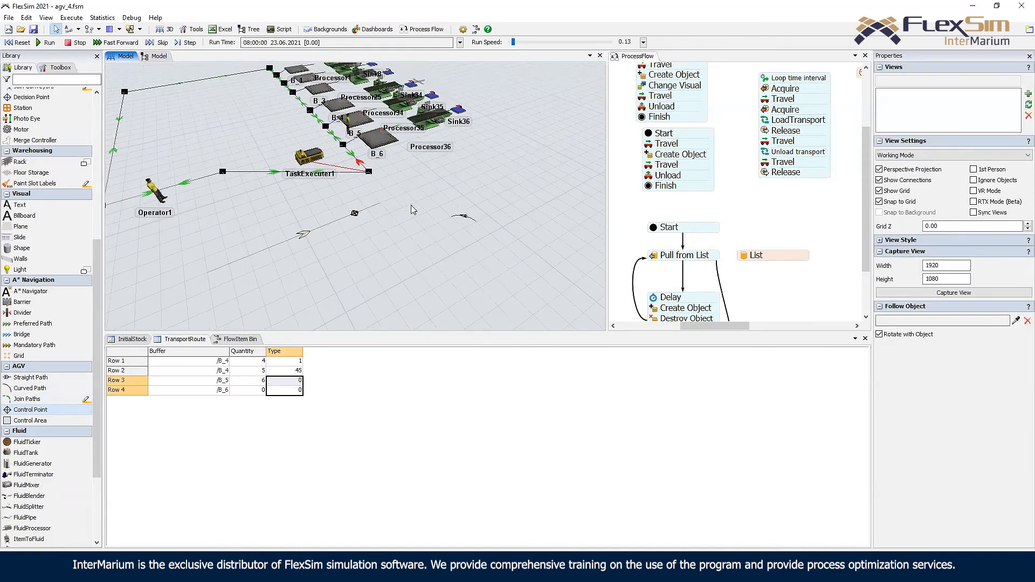
scroll(416, 203, "up", 6)
left_click_drag(472, 195, 491, 170)
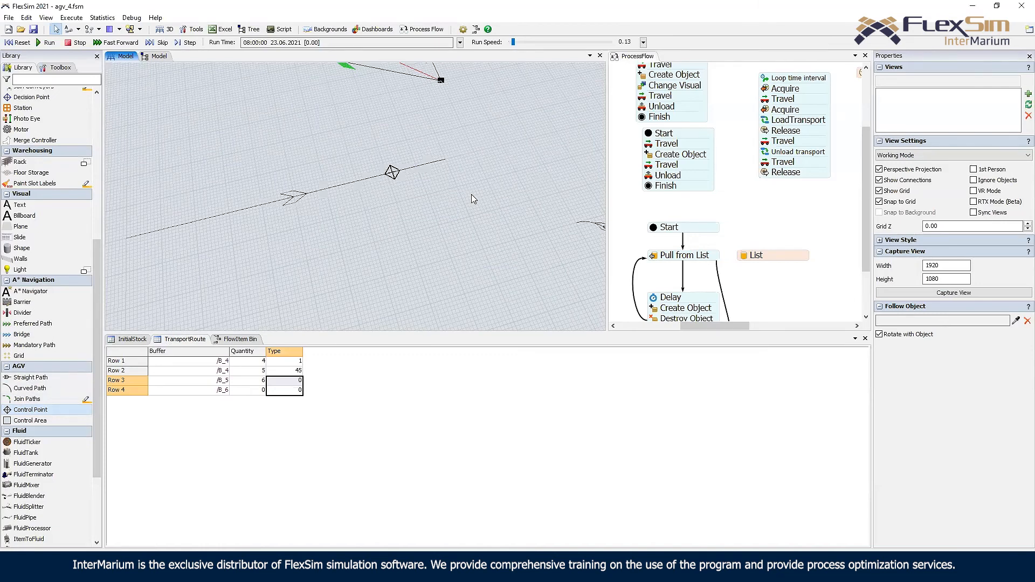
- Examine the transport loop between the Warehouse and the buffers in the 3D model alongside the added AGV path elements
scroll(510, 196, "down", 8)
left_click_drag(332, 97, 314, 126)
scroll(346, 199, "down", 4)
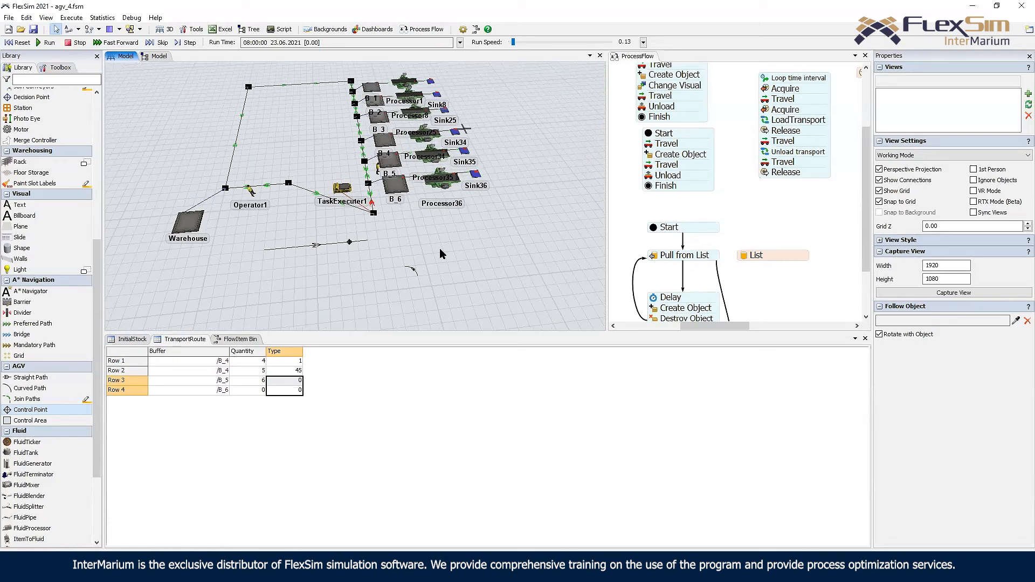
right_click_drag(396, 248, 360, 243)
scroll(356, 238, "up", 6)
left_click_drag(350, 236, 372, 162)
scroll(302, 209, "down", 7)
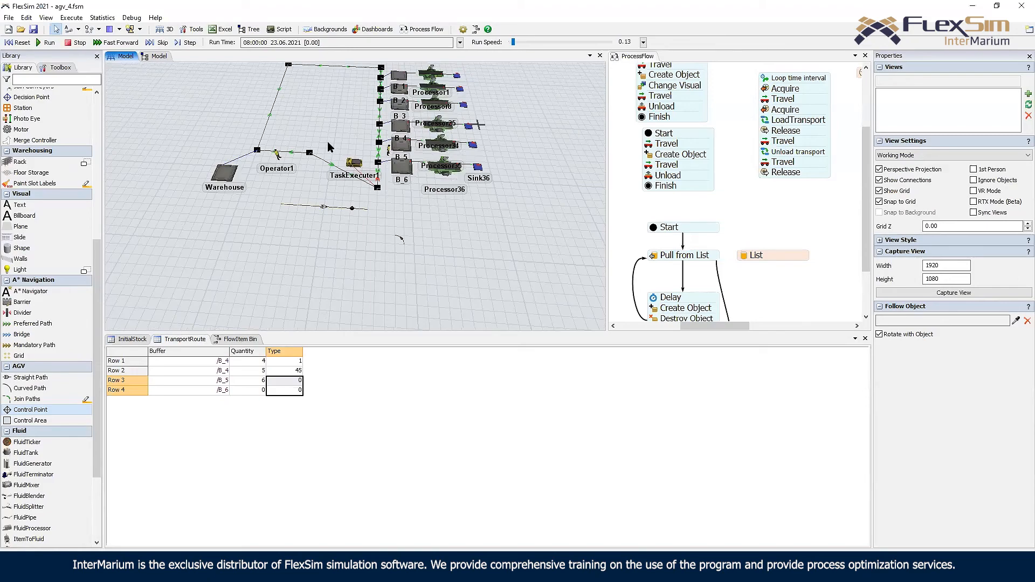
right_click_drag(291, 96, 295, 81)
left_click_drag(294, 65, 292, 84)
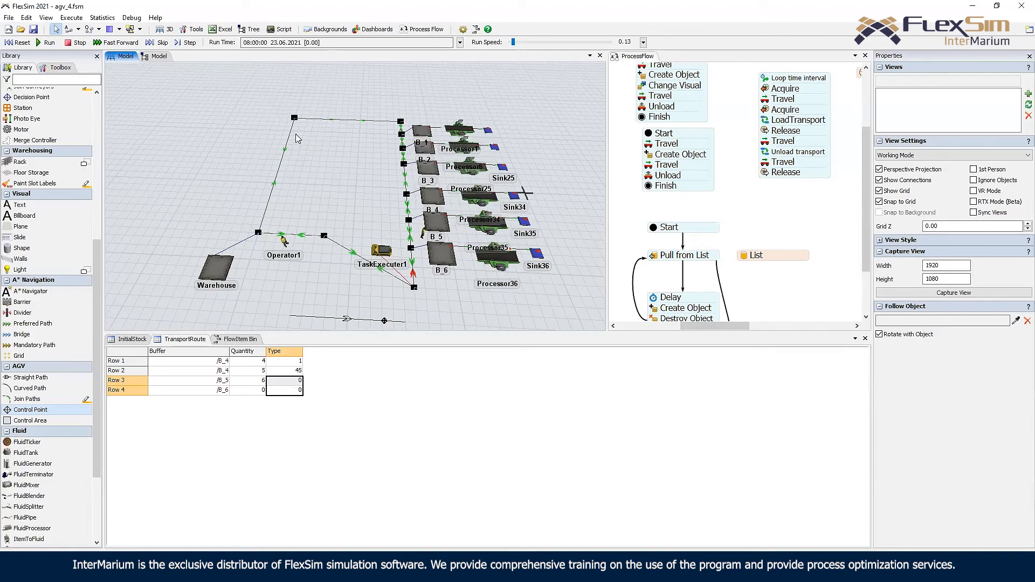
scroll(372, 183, "down", 5)
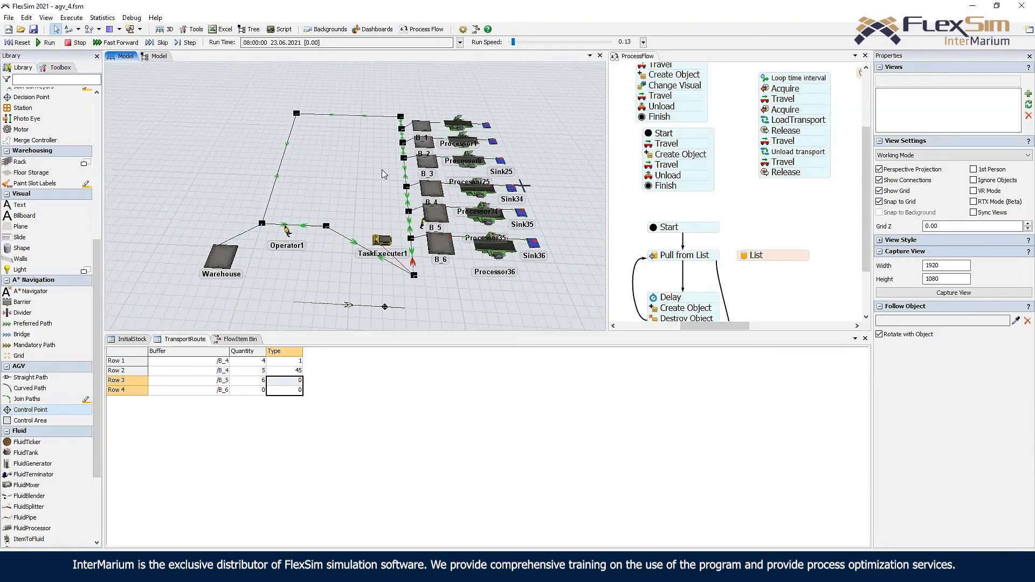
scroll(408, 237, "up", 4)
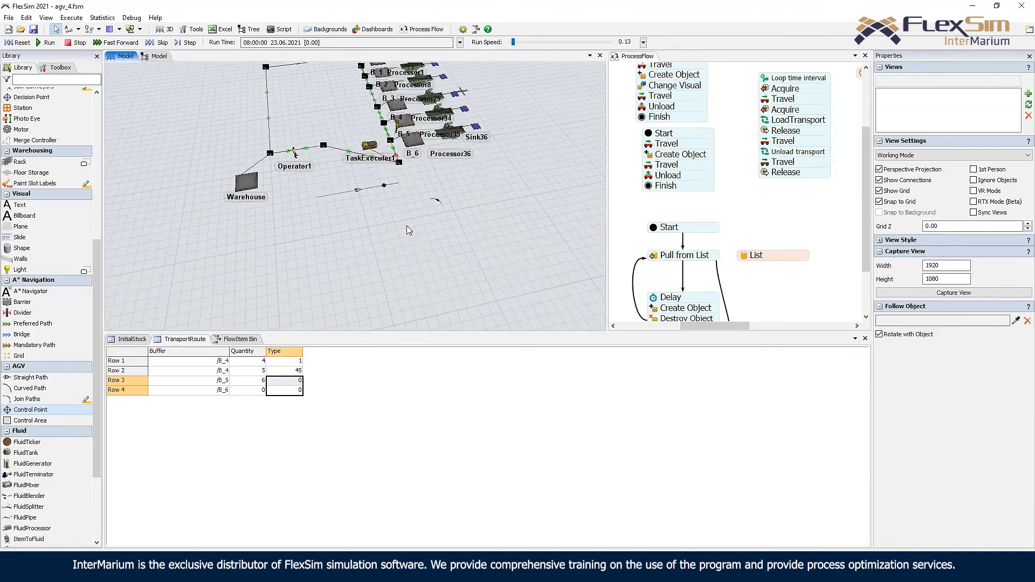
scroll(405, 242, "up", 2)
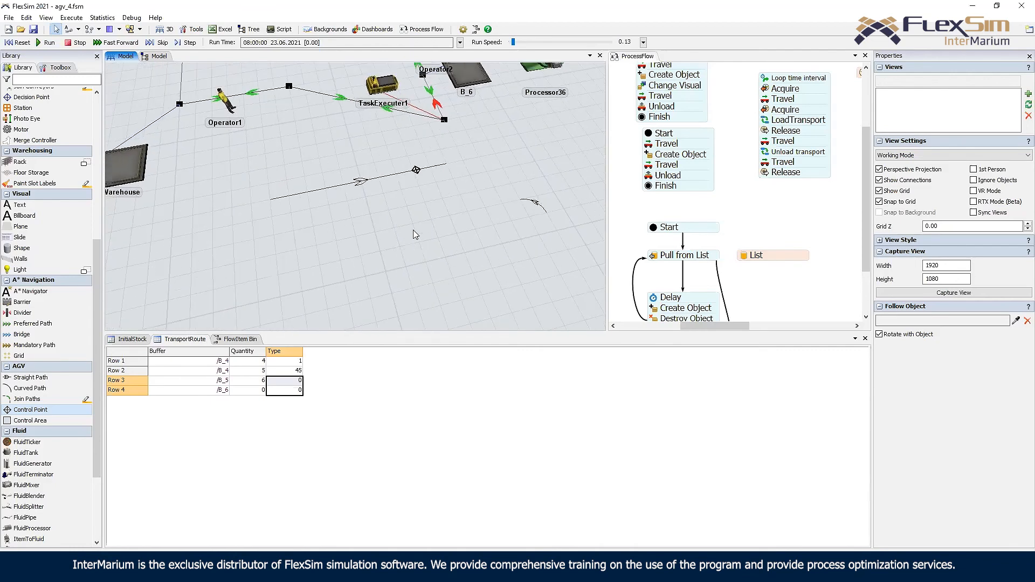
scroll(436, 221, "down", 6)
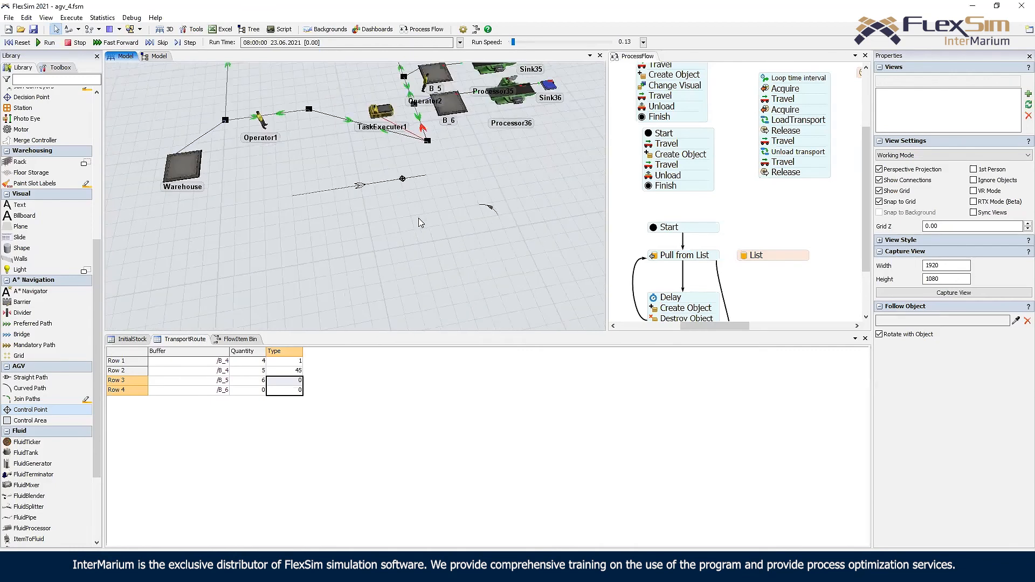
scroll(448, 256, "down", 2)
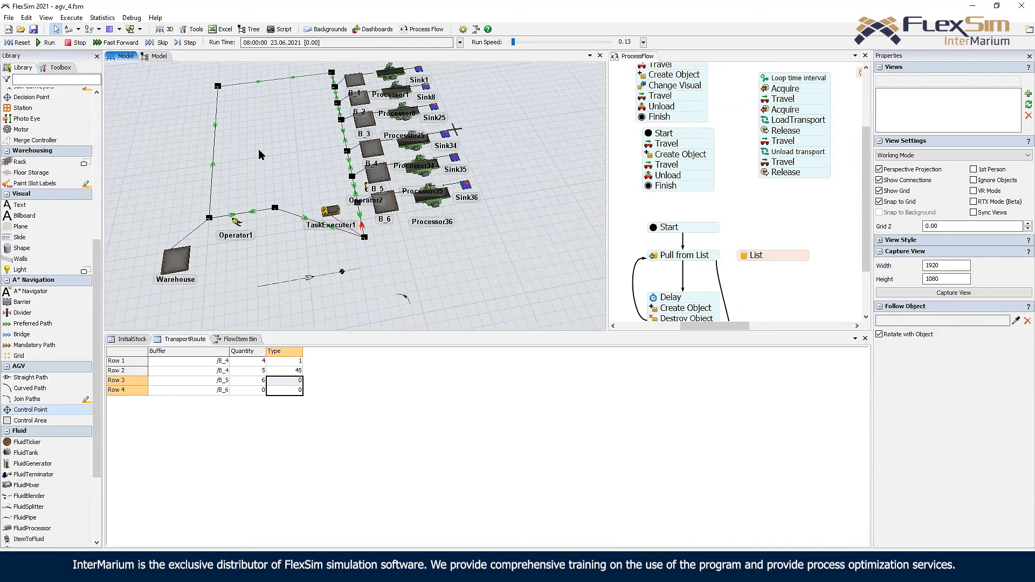
mouse_move(393, 263)
left_mouse_down()
mouse_move(405, 224)
mouse_move(387, 251)
left_mouse_up()
scroll(385, 300, "up", 3)
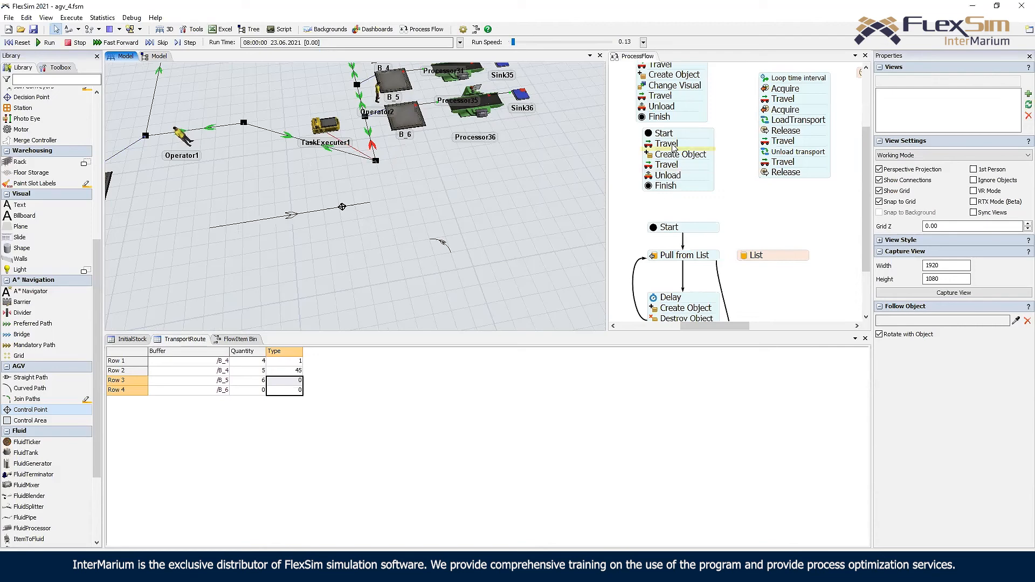
- Inspect the B_2 and B_3 OnContentChange listener settings in the Wait for Event activity
left_click_drag(719, 127, 651, 257)
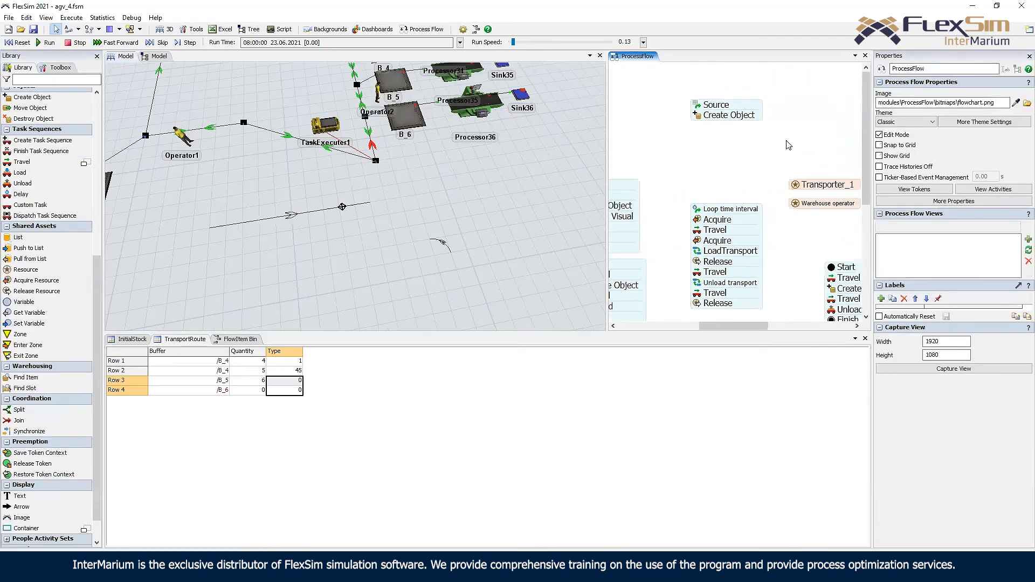
left_click_drag(789, 145, 622, 129)
left_click_drag(788, 166, 711, 157)
left_click(711, 167)
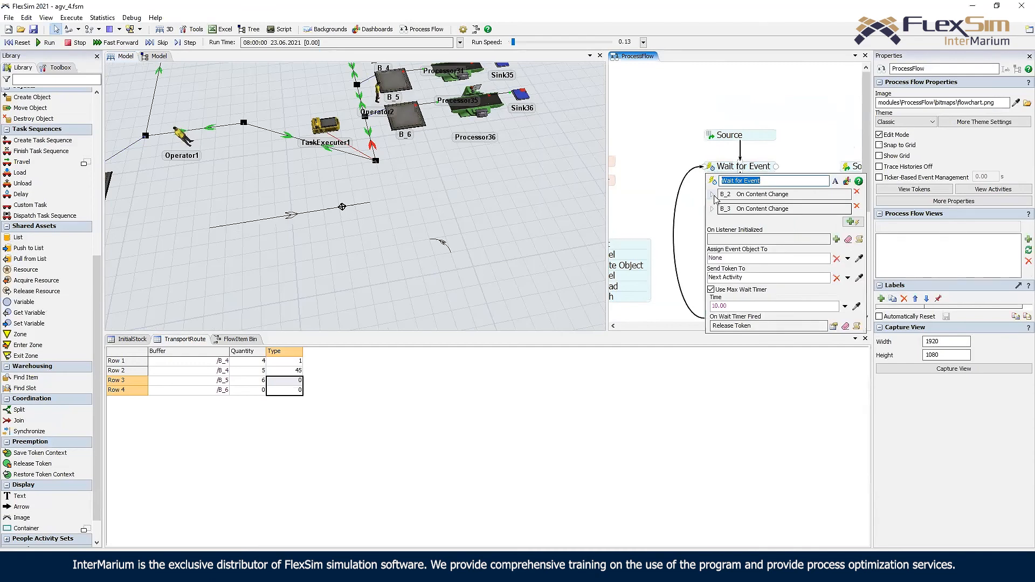
left_click(712, 195)
left_click(712, 286)
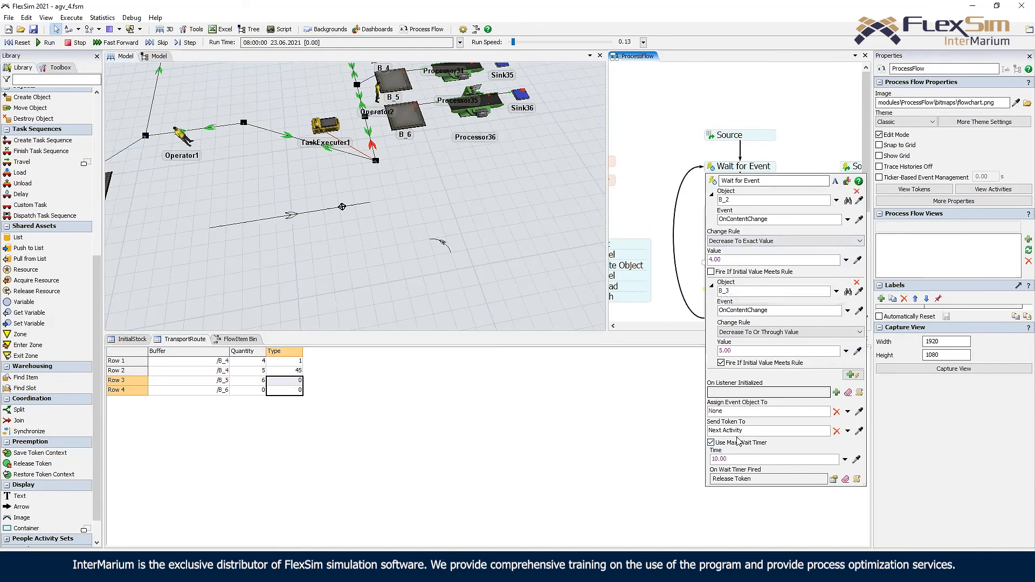
- Assign the event object of the Wait for Event activity to token.buffer
double_click(806, 412)
type("token.buffer")
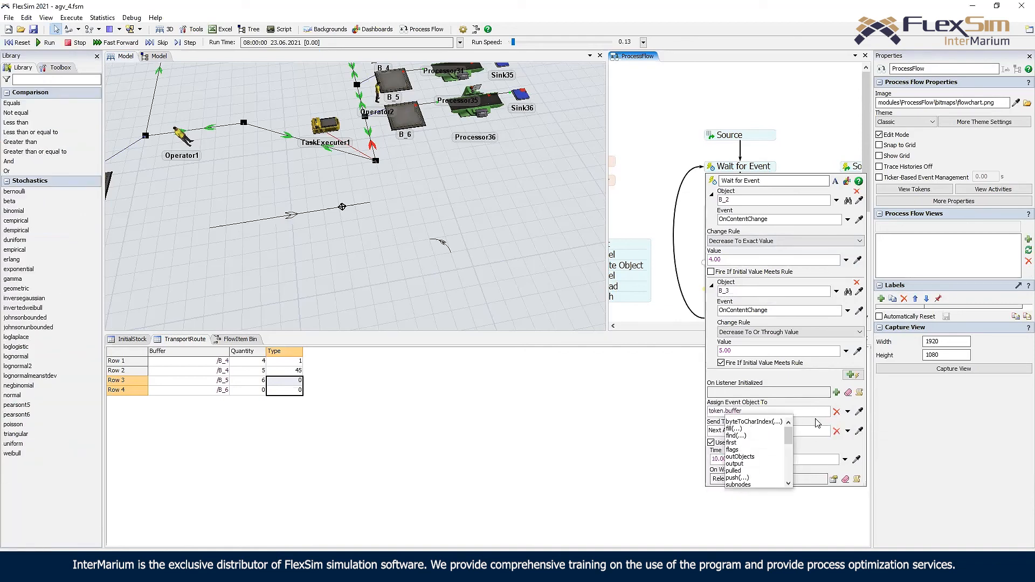
left_click(786, 428)
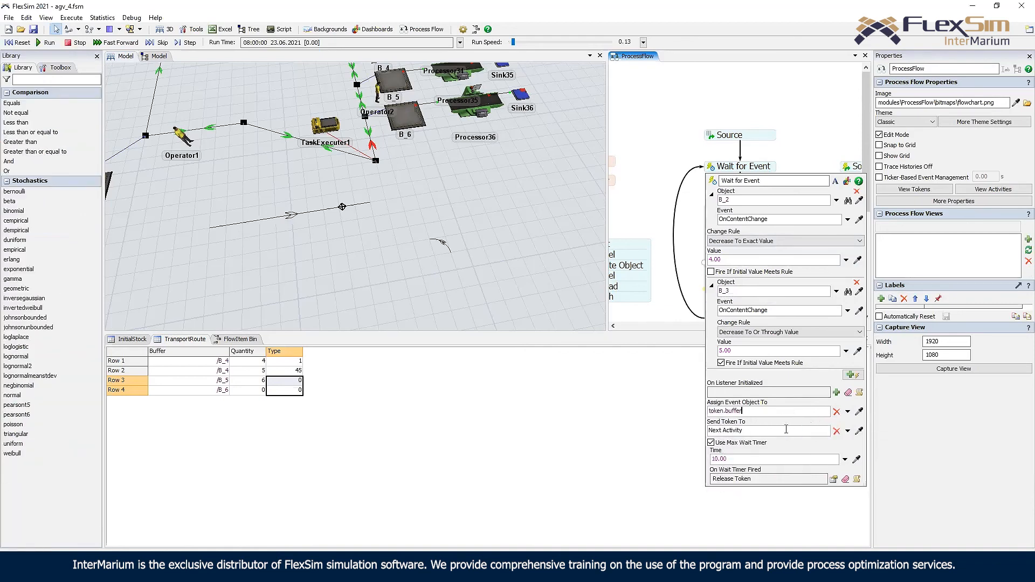
left_click_drag(755, 413, 708, 411)
left_click(754, 415)
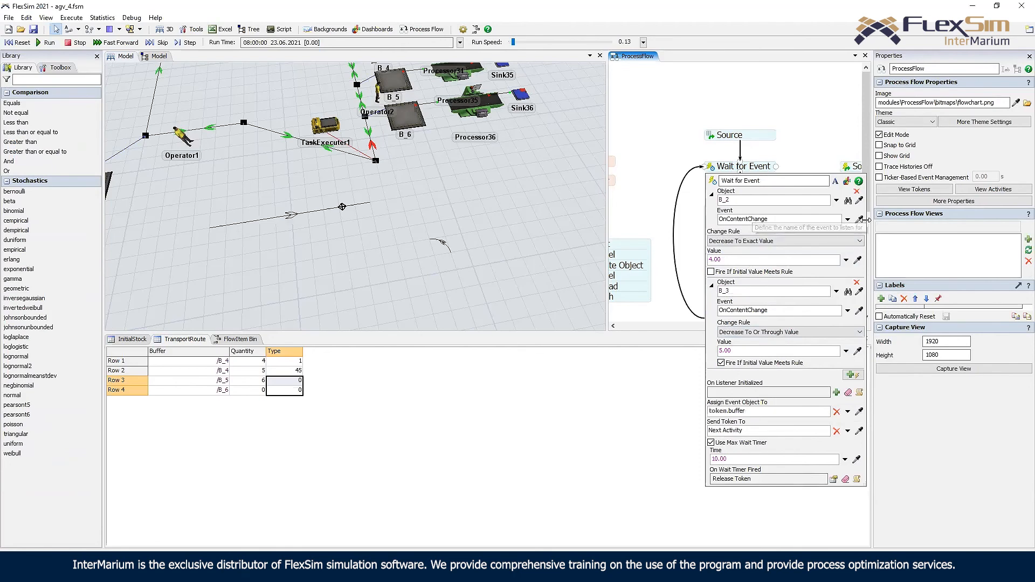
left_click(778, 117)
- Add a Split activity in the empty area above the existing Wait for Event flow
scroll(776, 124, "down", 5)
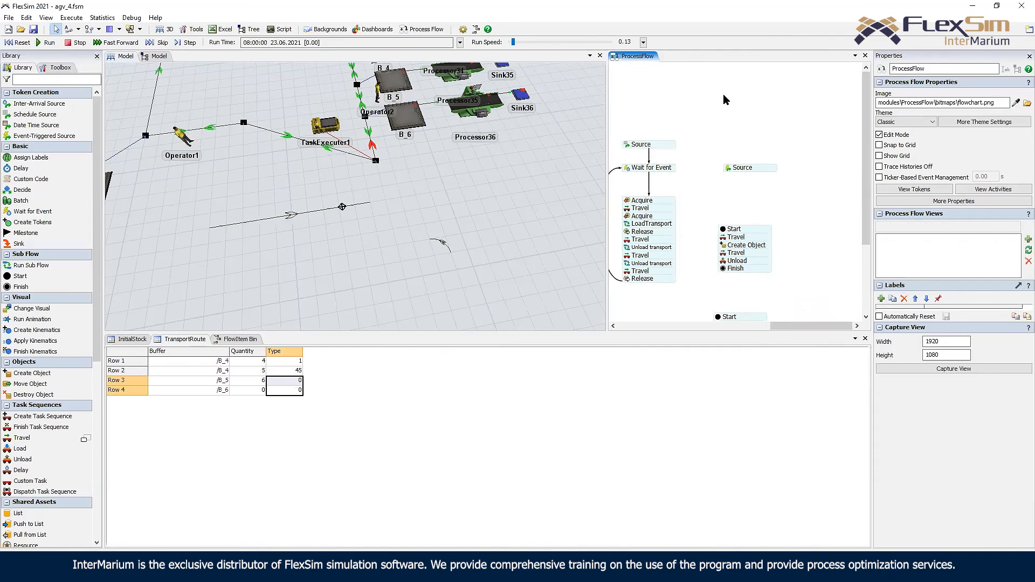
double_click(743, 94)
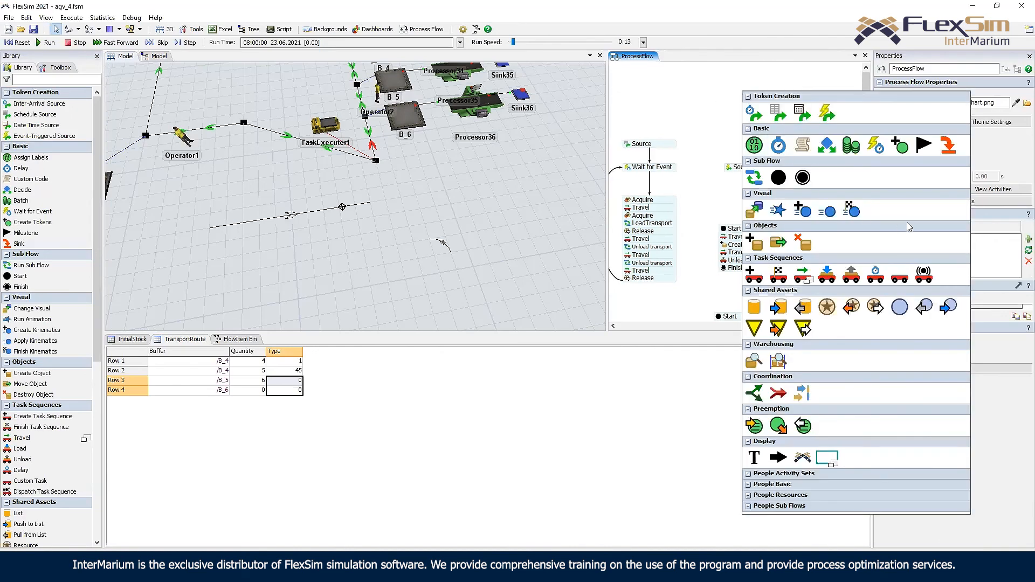
left_click(754, 393)
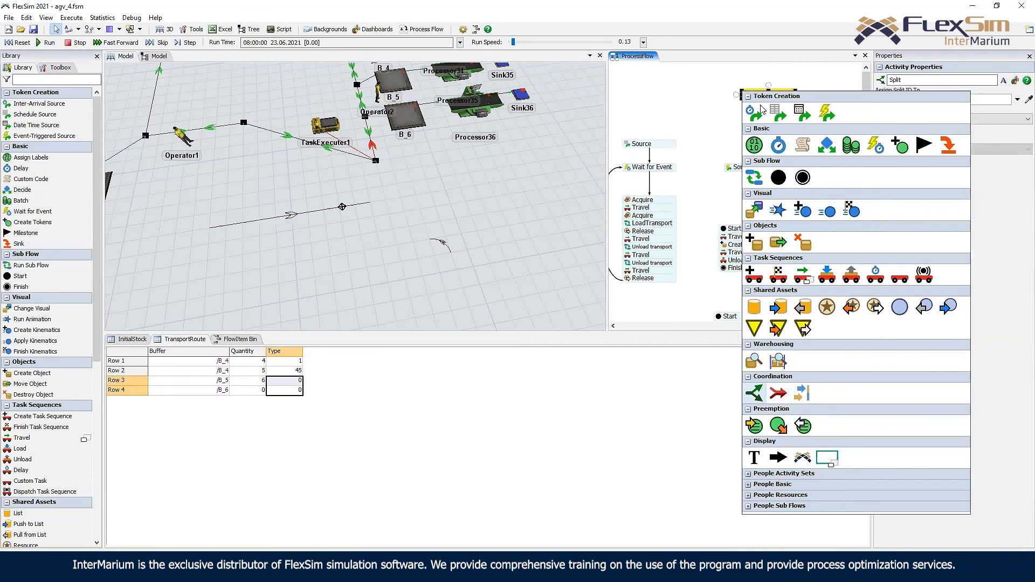
- Paste three copies of the Wait for Event activity below the Split and connect the Split to each of them
left_click(663, 169)
key("ctrl+c")
left_click(696, 116)
key("ctrl+v")
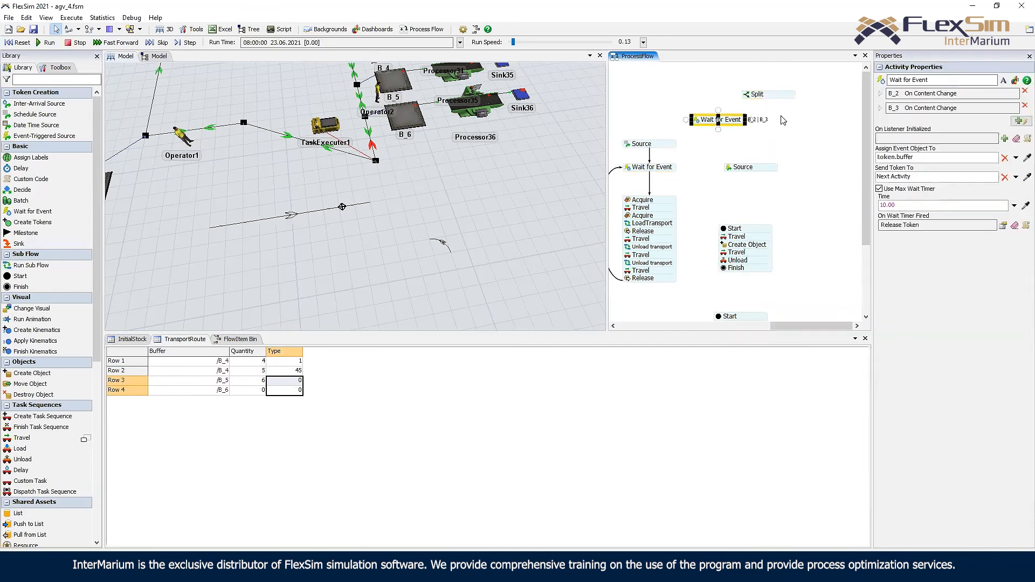
left_click(787, 114)
key("ctrl+v")
mouse_move(810, 122)
left_mouse_down()
mouse_move(791, 121)
mouse_move(793, 111)
left_mouse_up()
key("ctrl+v")
left_click_drag(715, 96, 672, 116)
left_click_drag(758, 96, 847, 119)
- Add a Join activity below the three Wait for Event copies and connect each copy to it
double_click(767, 149)
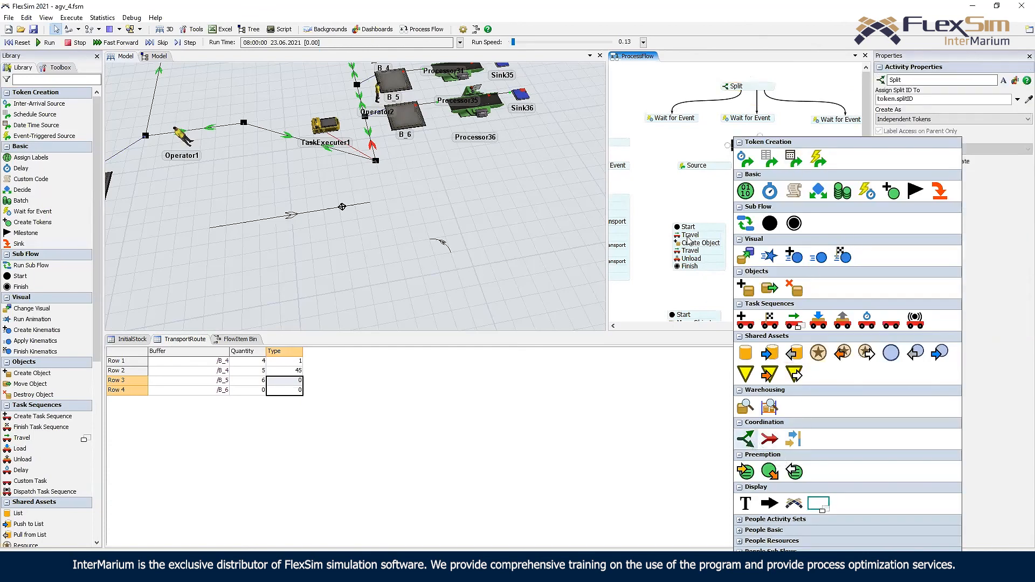
left_click(746, 439)
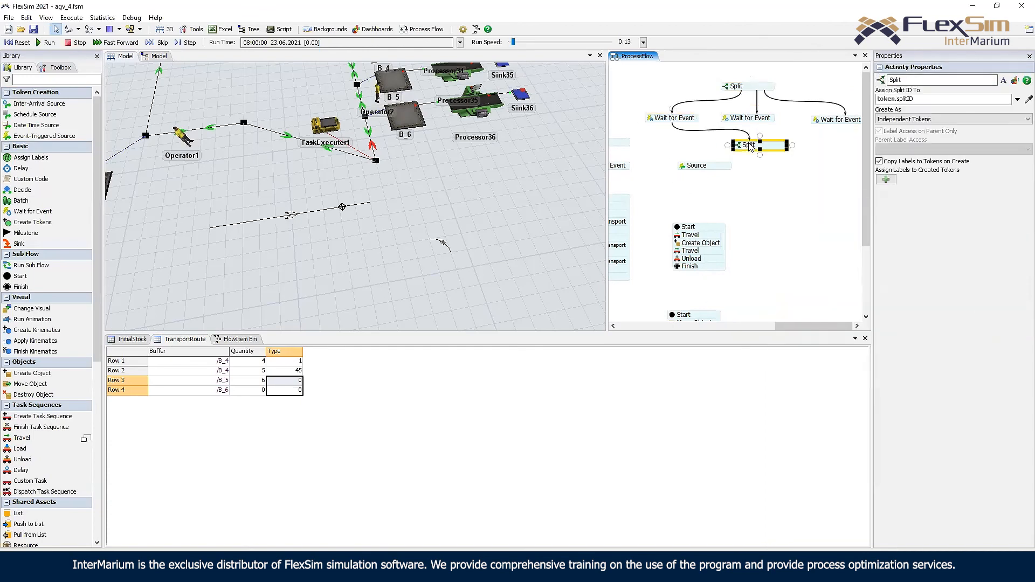
double_click(749, 162)
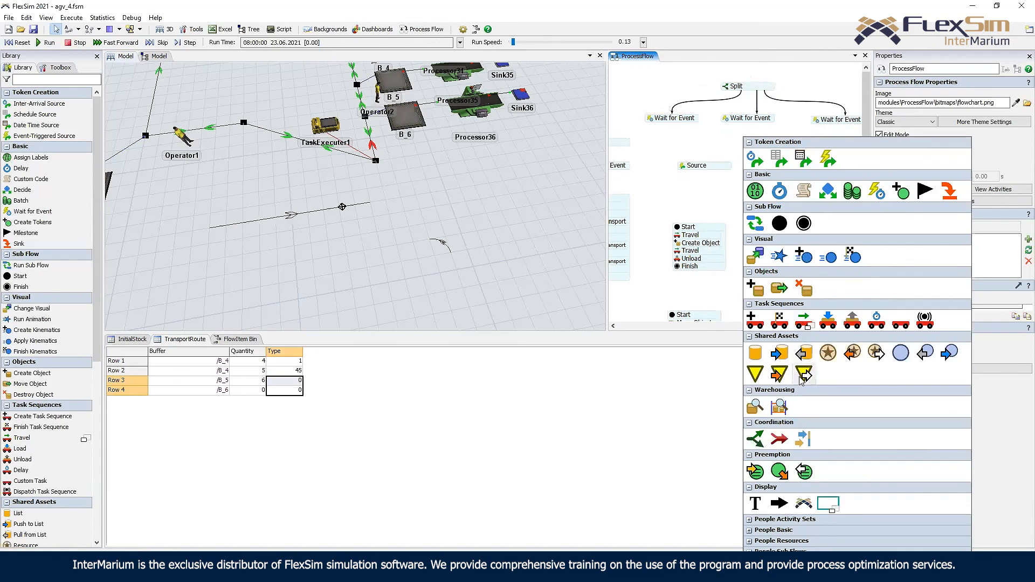
left_click(778, 437)
left_click_drag(668, 123, 789, 143)
left_click_drag(849, 124, 781, 145)
scroll(771, 113, "down", 2)
left_click(770, 107)
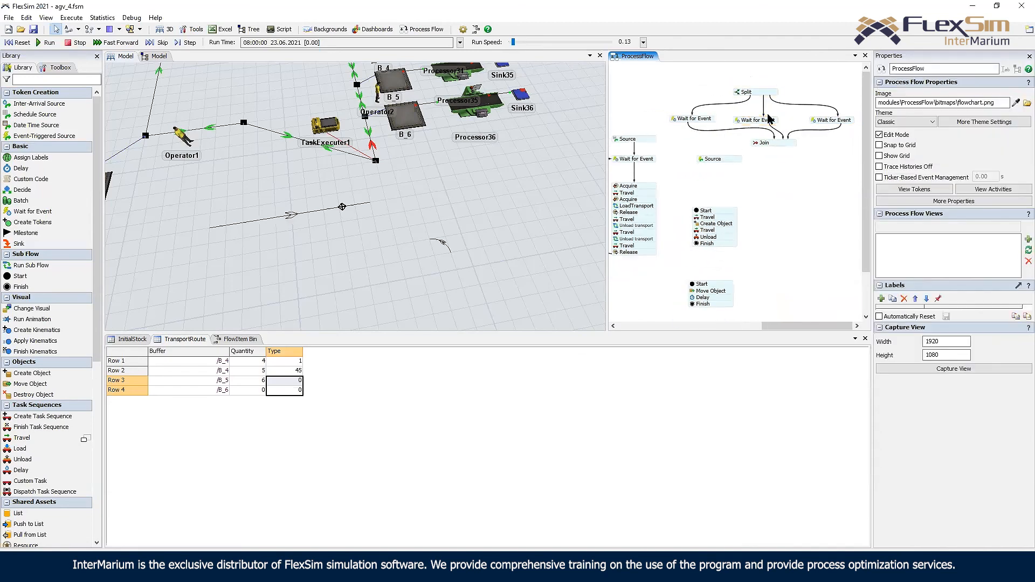
- Review the three parallel Wait for Event activities and the Join, tracing a trial connection from the Join to the Acquire block
left_click(695, 119)
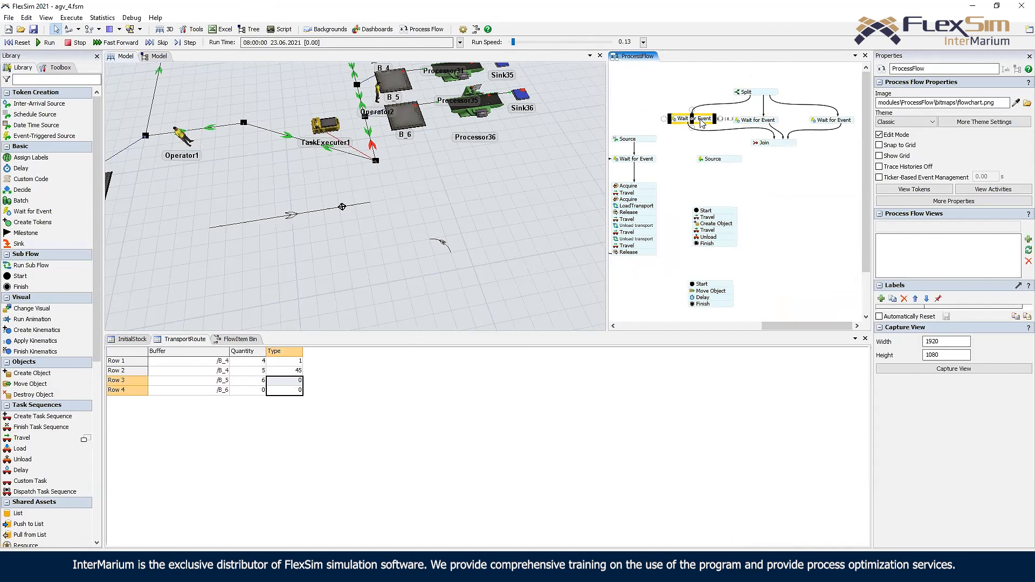
left_click(759, 120)
left_click(827, 119)
left_click_drag(831, 130, 627, 191)
left_click(755, 142)
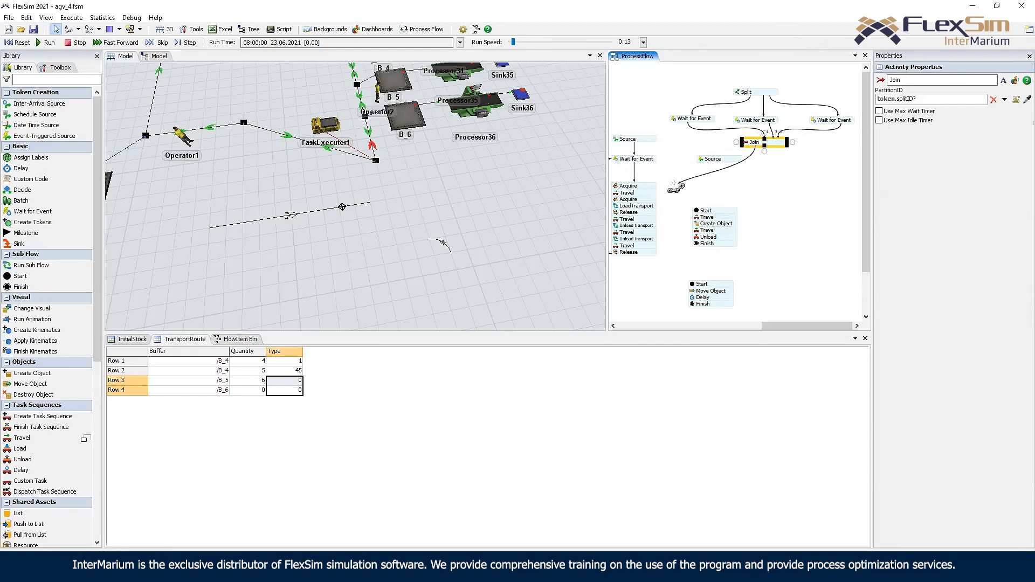
left_click(757, 180)
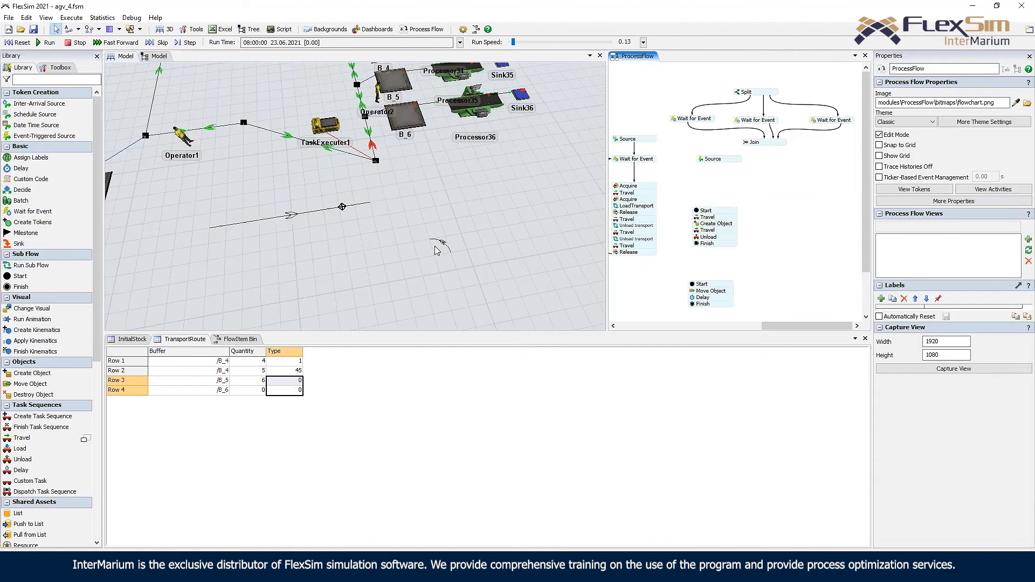
left_click(483, 198)
scroll(481, 197, "down", 5)
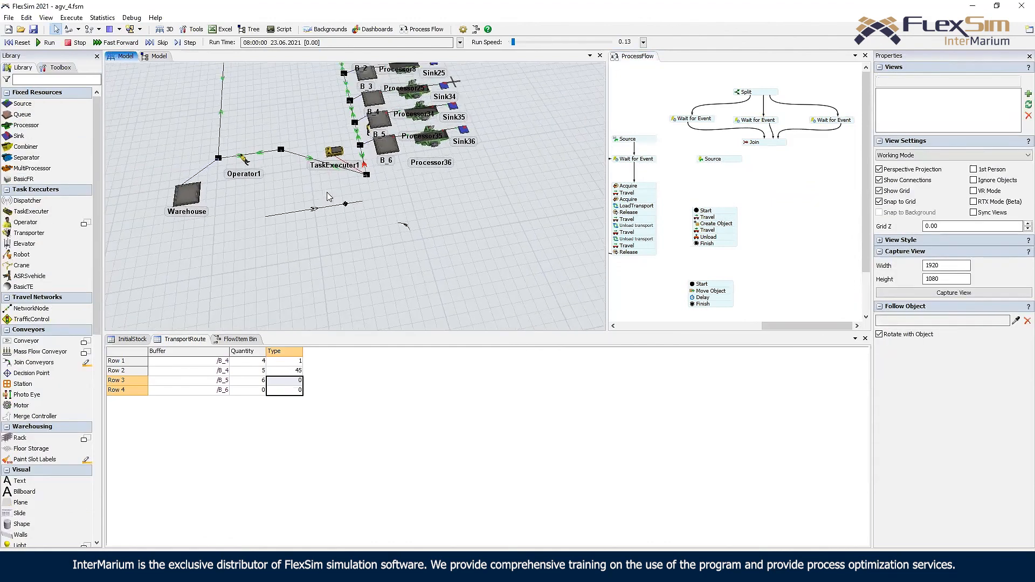
right_click_drag(320, 195, 360, 199)
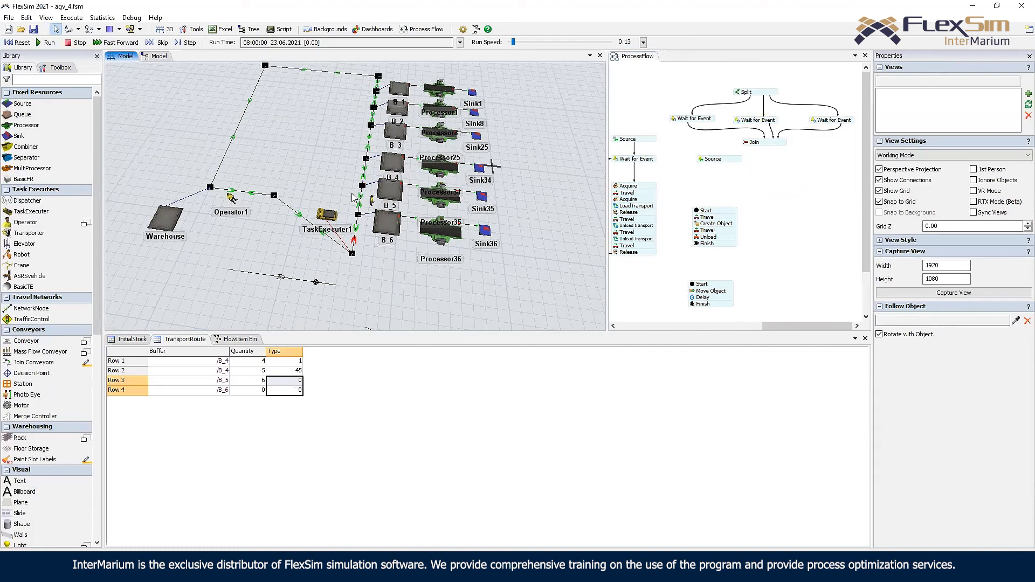
mouse_move(291, 172)
right_mouse_down()
mouse_move(302, 182)
mouse_move(299, 166)
mouse_move(306, 182)
right_mouse_up()
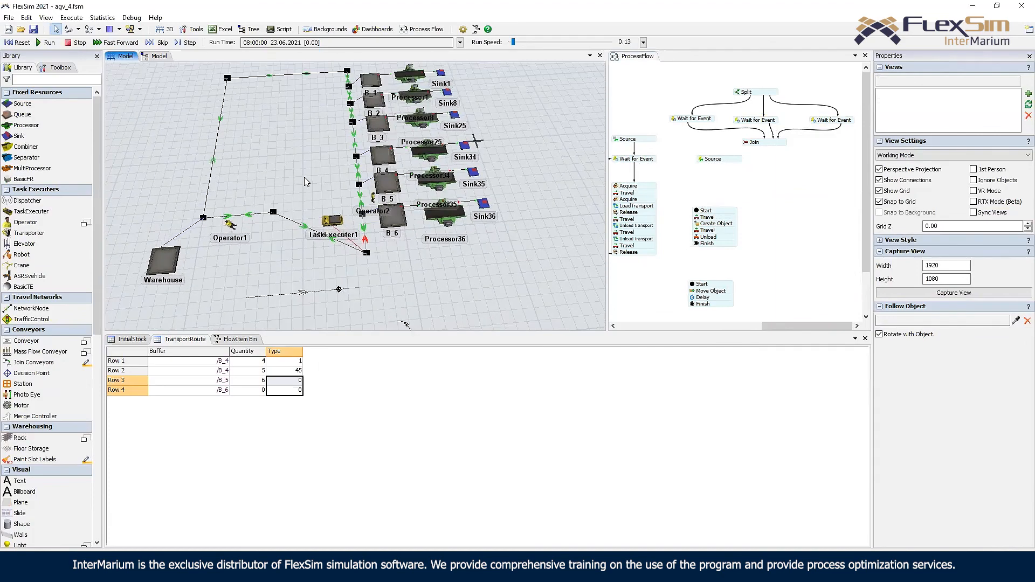